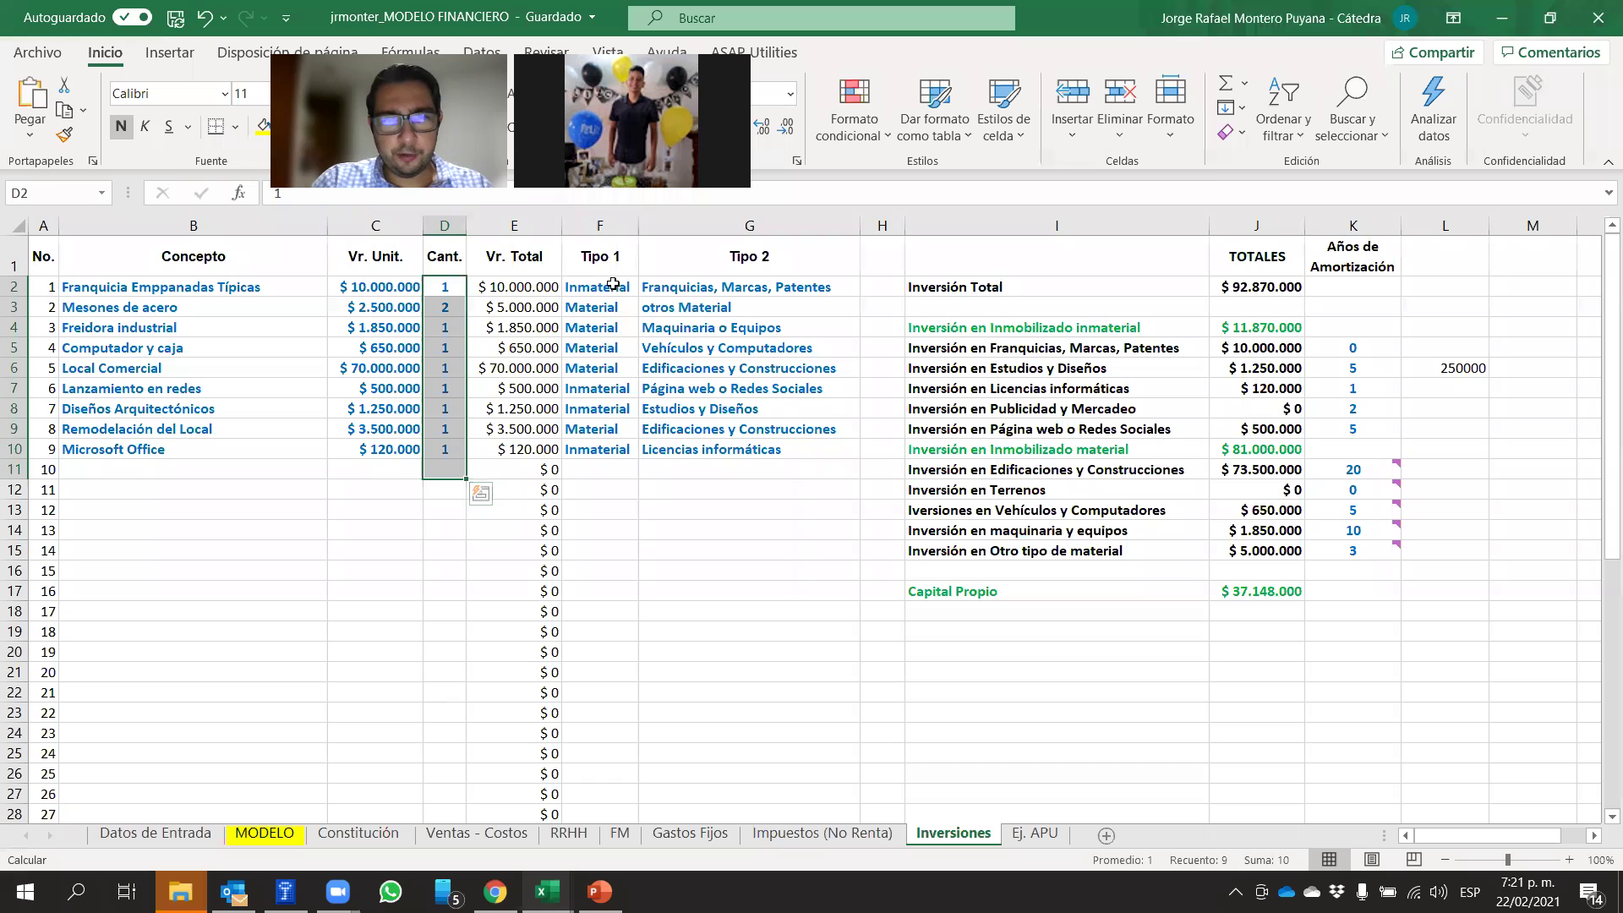
Examine the Tipo 2 category of each investment item and the summary of totals per category on the Inversiones sheet
{"action": "left_click_drag", "start_coordinate": [668, 287], "coordinate": [667, 449]}
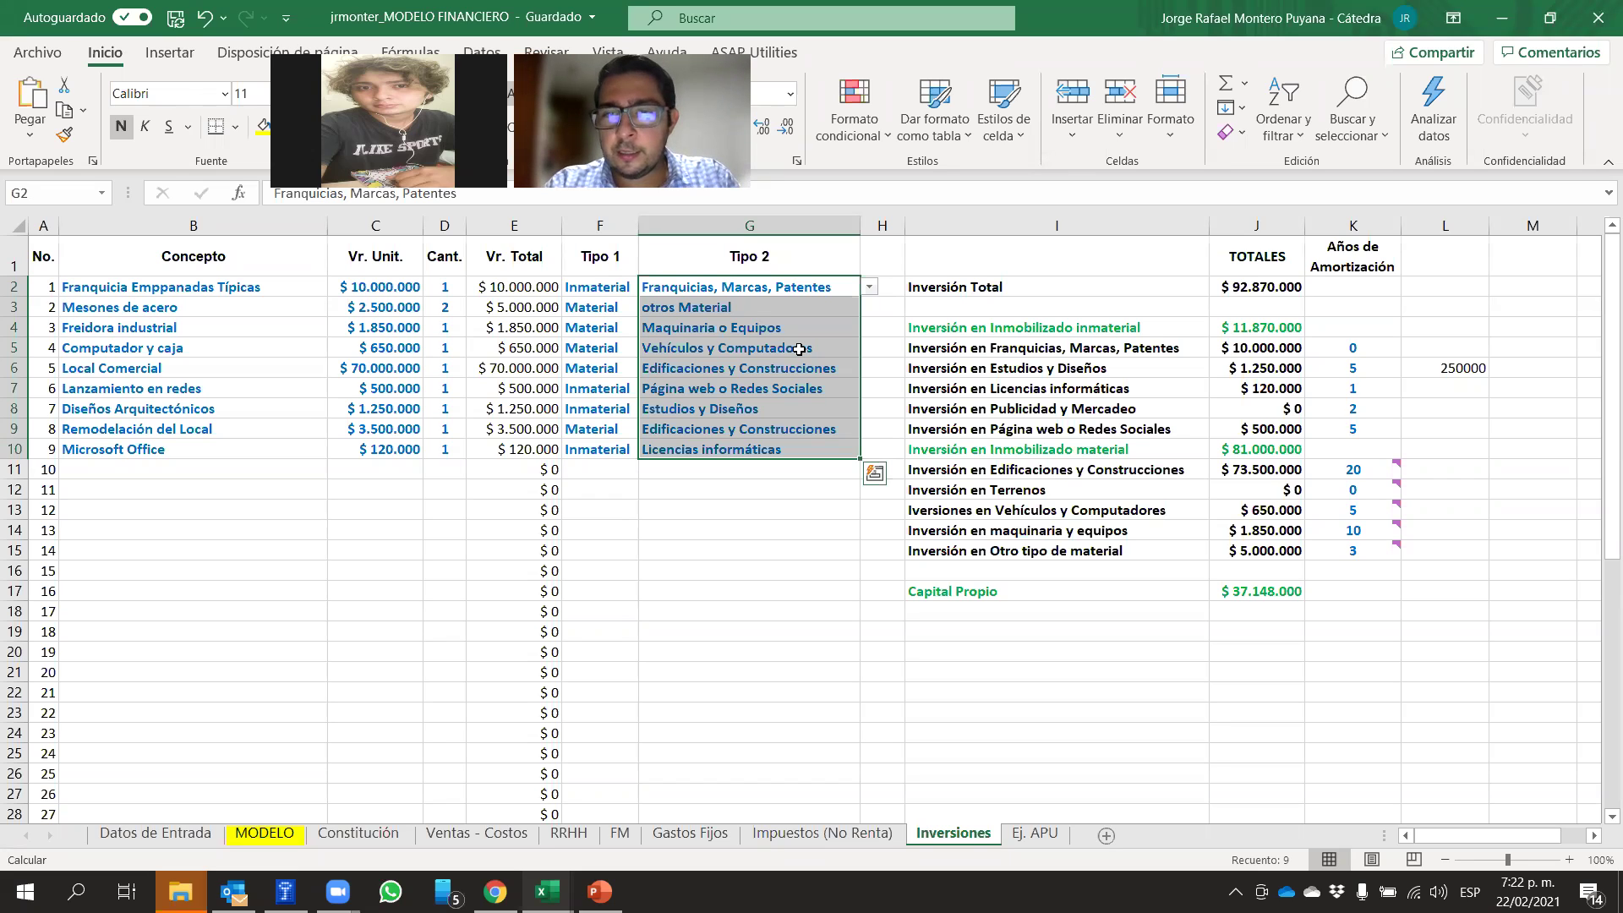
{"action": "left_click_drag", "start_coordinate": [656, 288], "coordinate": [660, 510]}
{"action": "left_click_drag", "start_coordinate": [1024, 328], "coordinate": [1232, 596]}
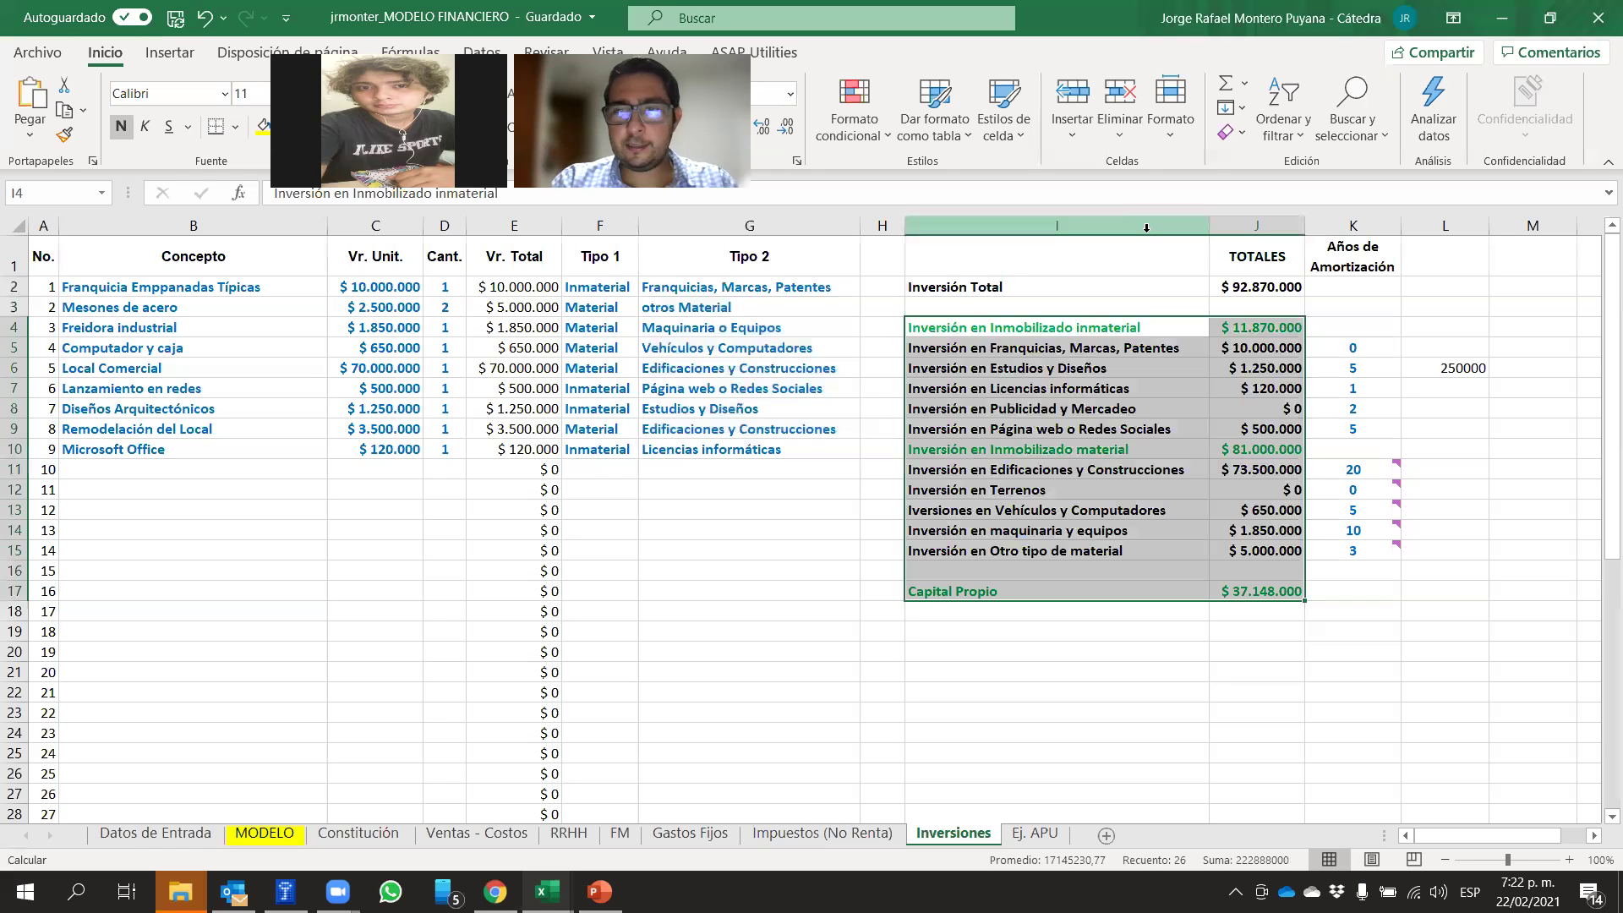
{"action": "left_click", "coordinate": [1541, 302]}
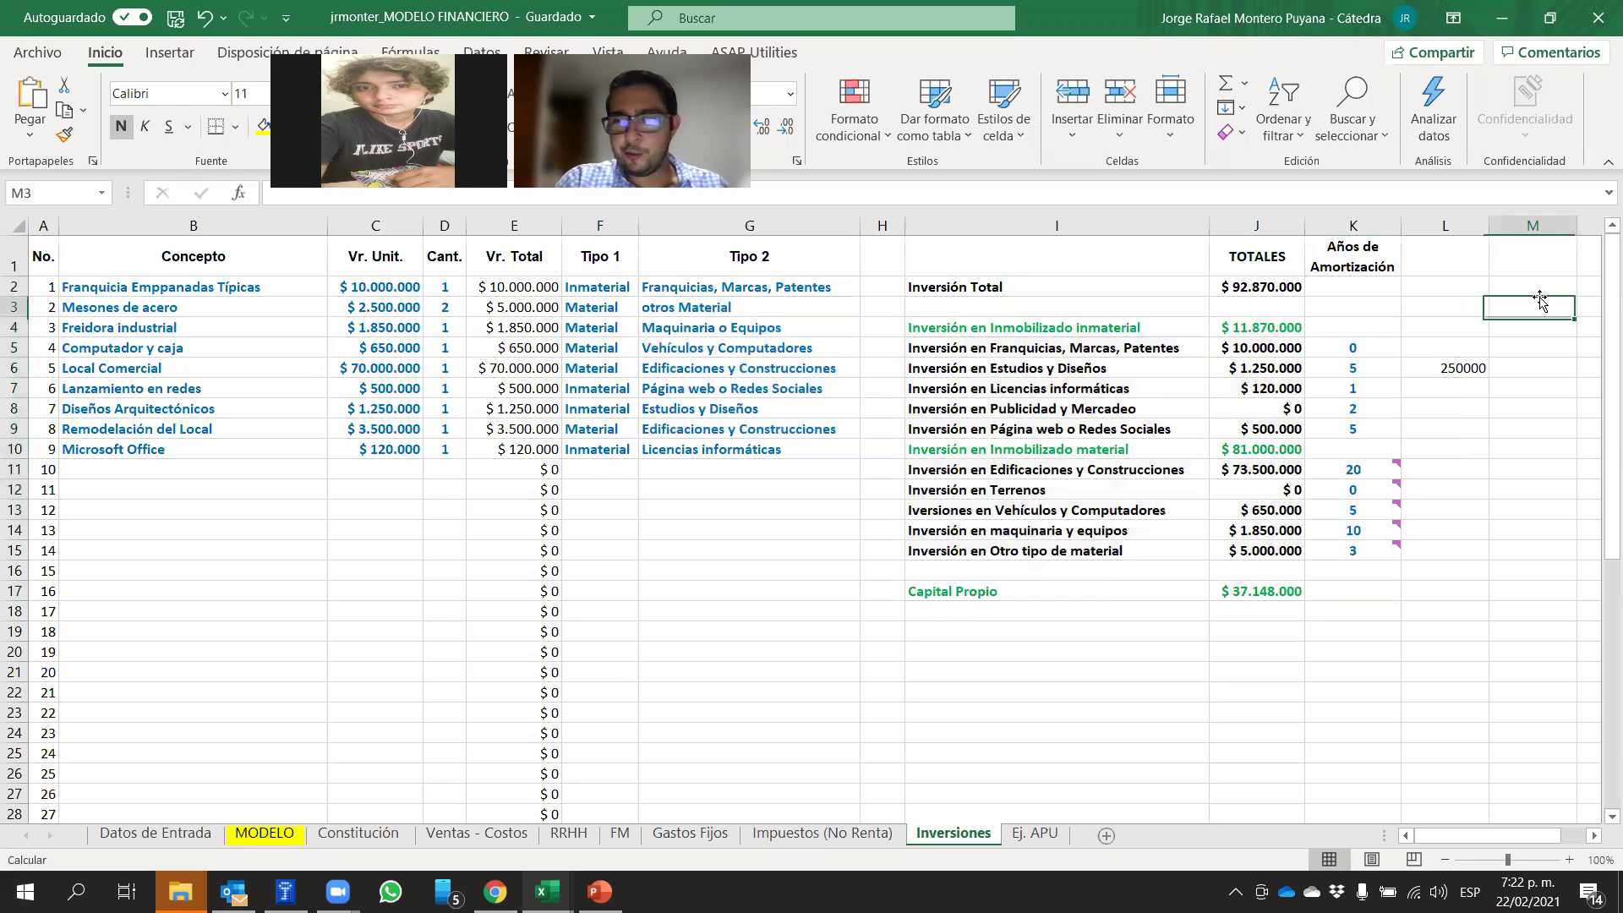
Examine the Años de Amortización column, including the comments on the Edificaciones y Construcciones and Otro tipo de material rows
{"action": "left_click", "coordinate": [1359, 224]}
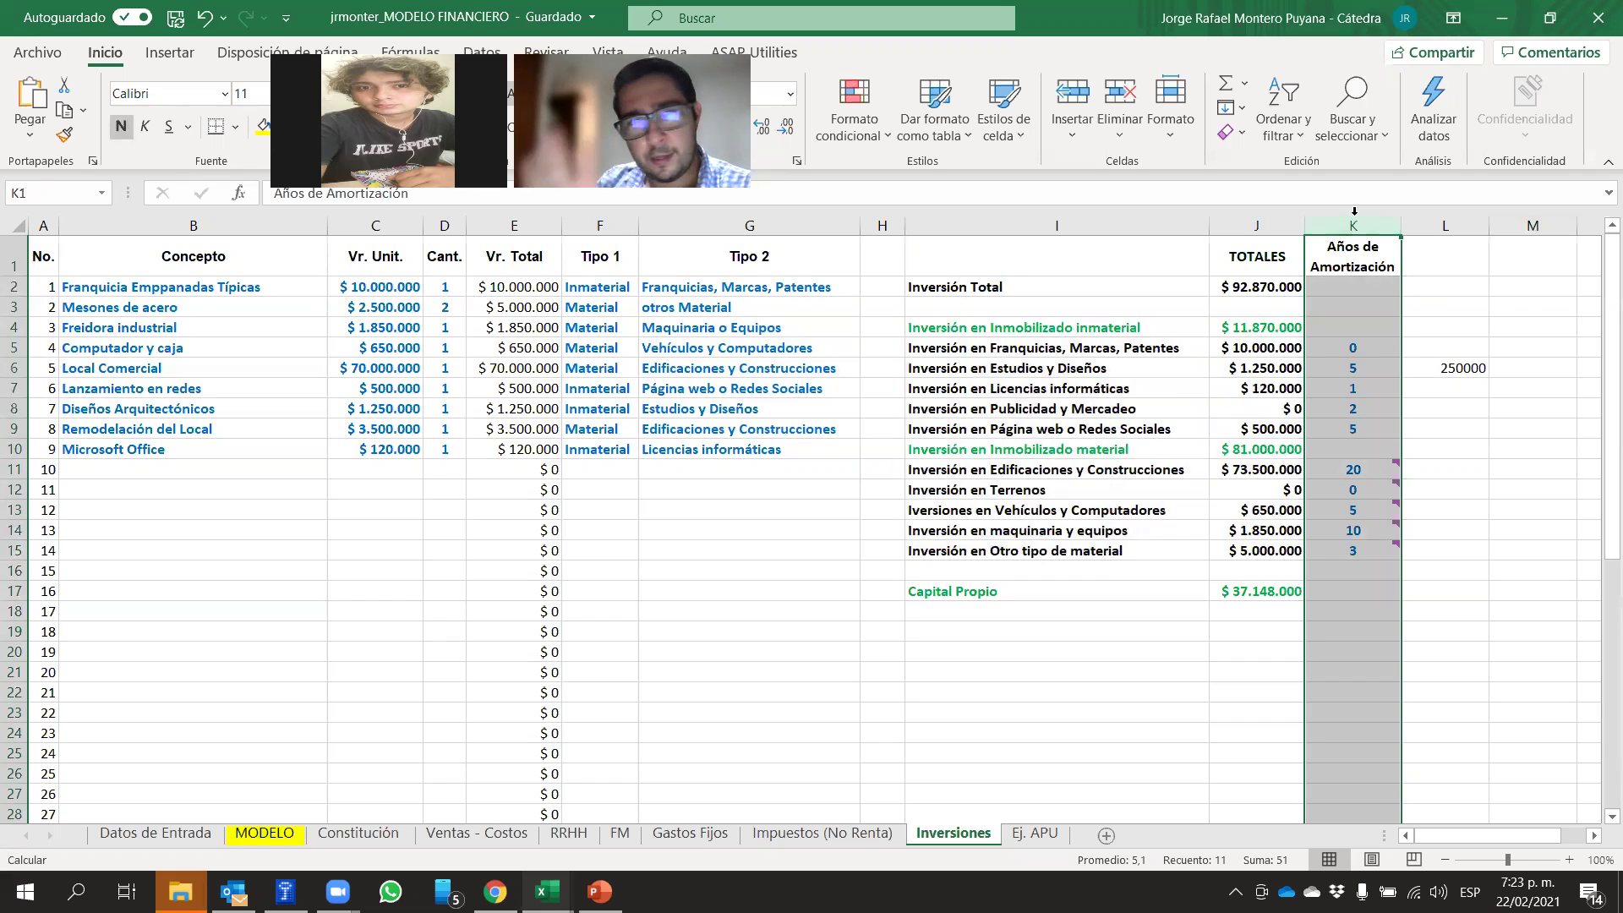
{"action": "key", "text": "alt+Tab"}
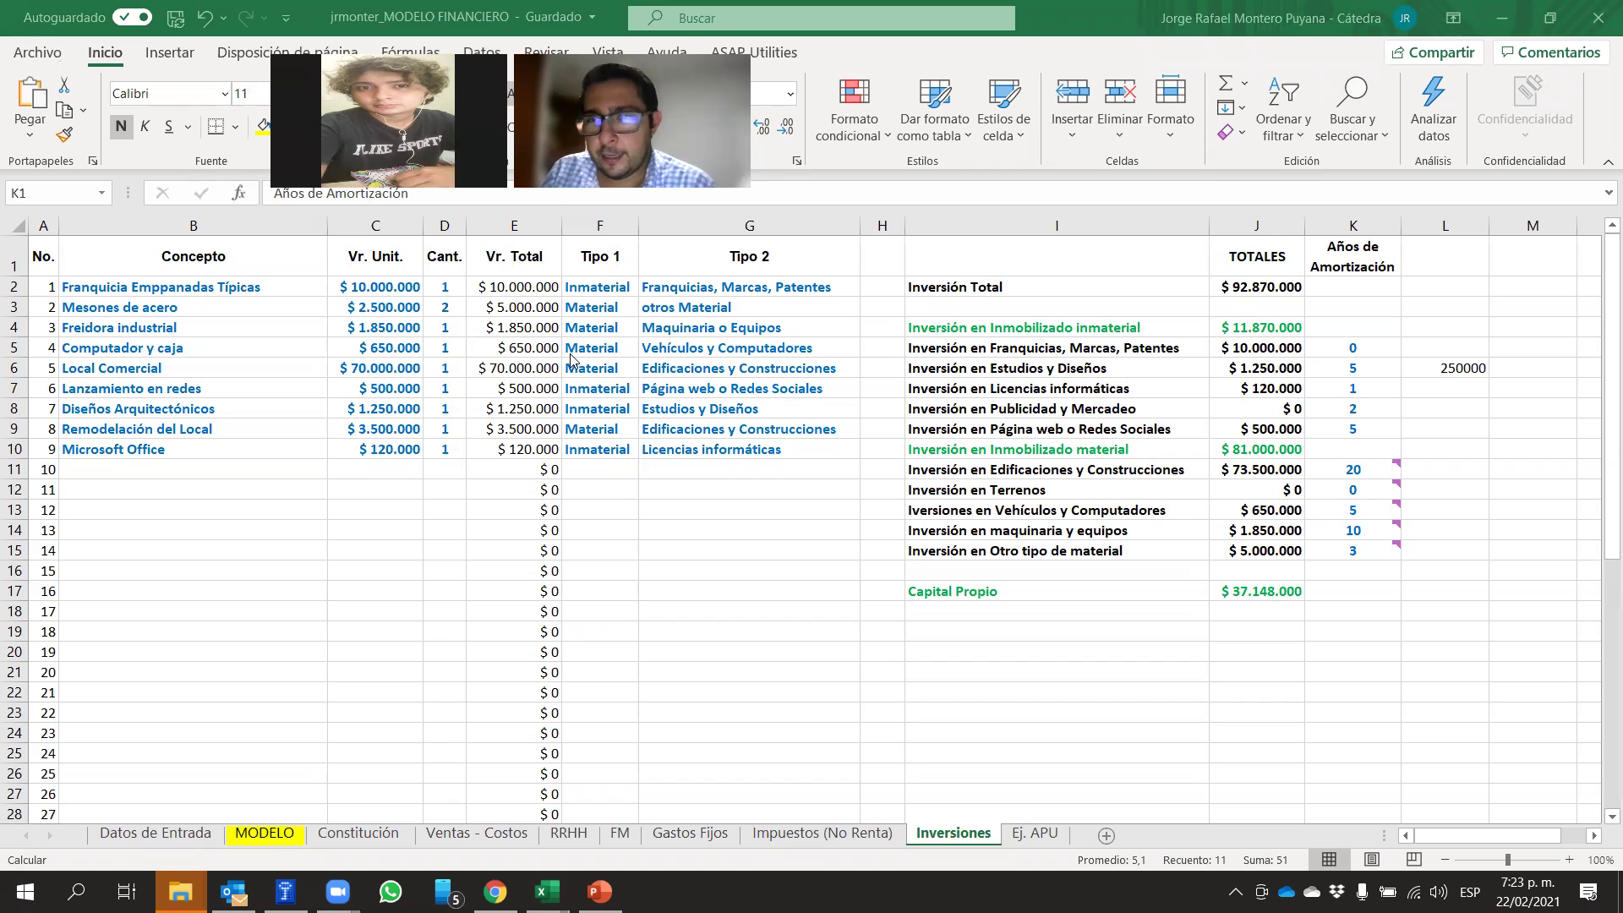
{"action": "left_click", "coordinate": [1357, 222]}
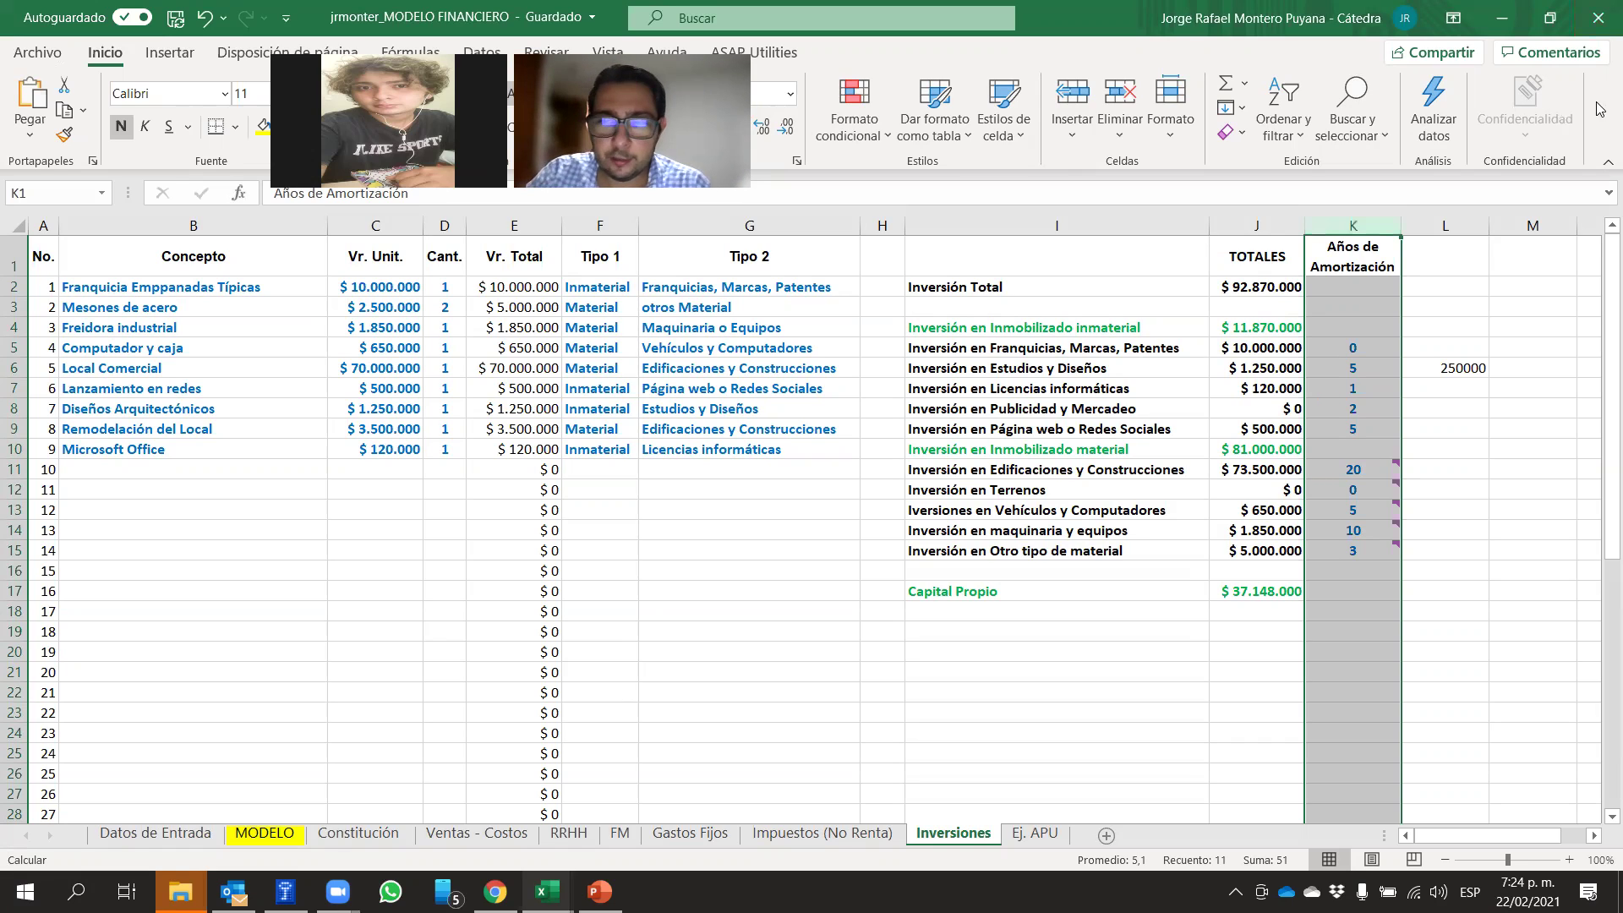
{"action": "left_click", "coordinate": [1438, 651]}
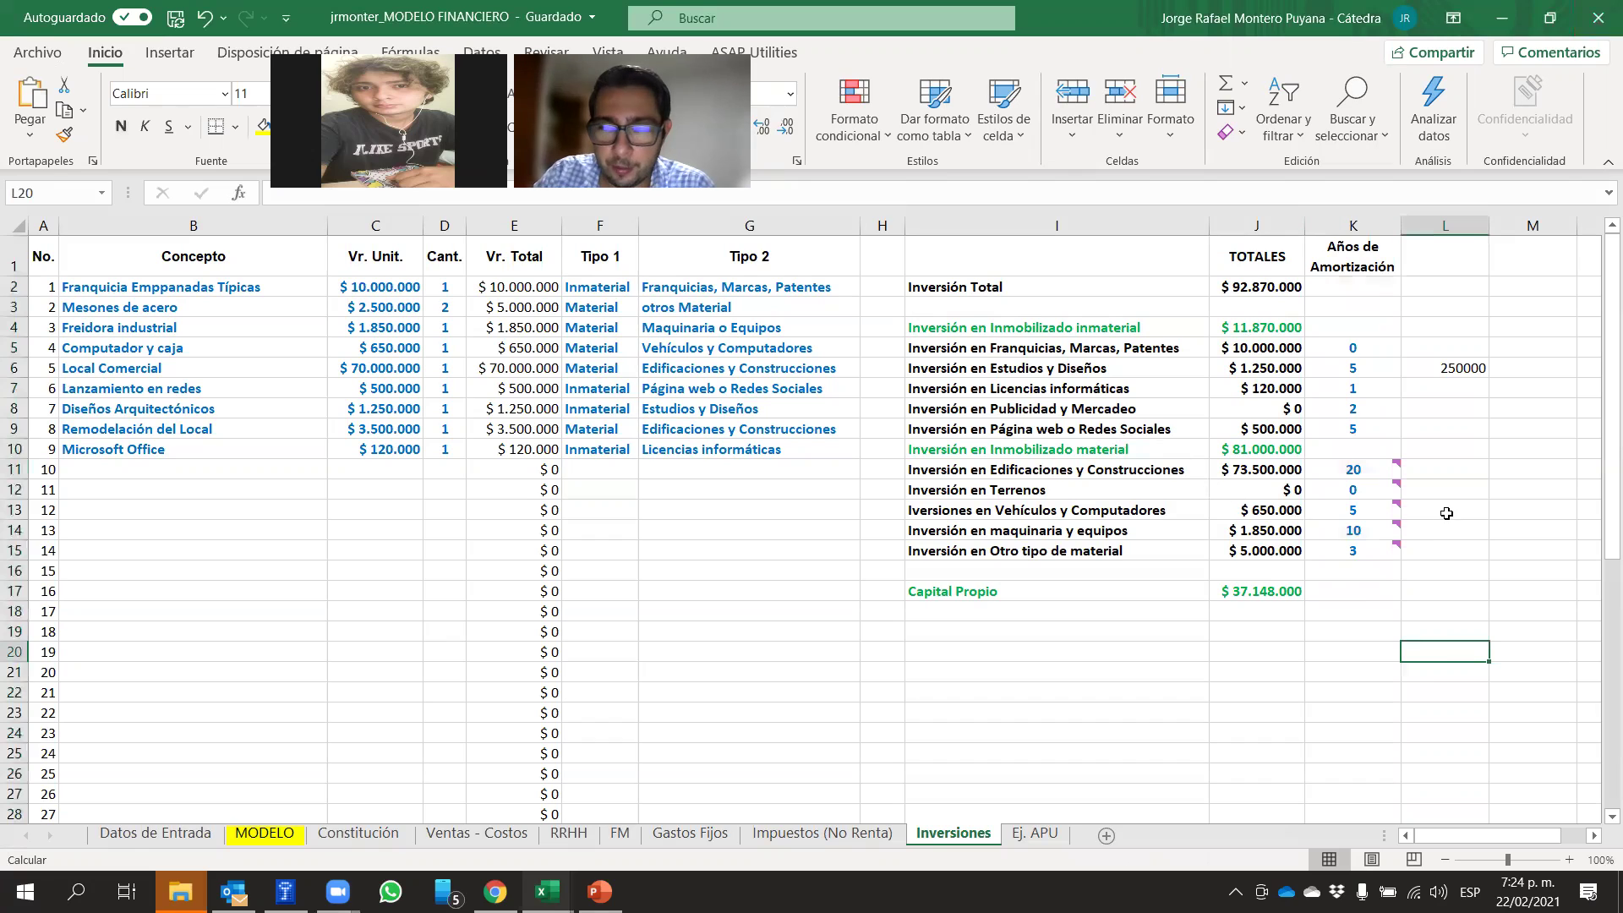
{"action": "left_click", "coordinate": [1363, 468]}
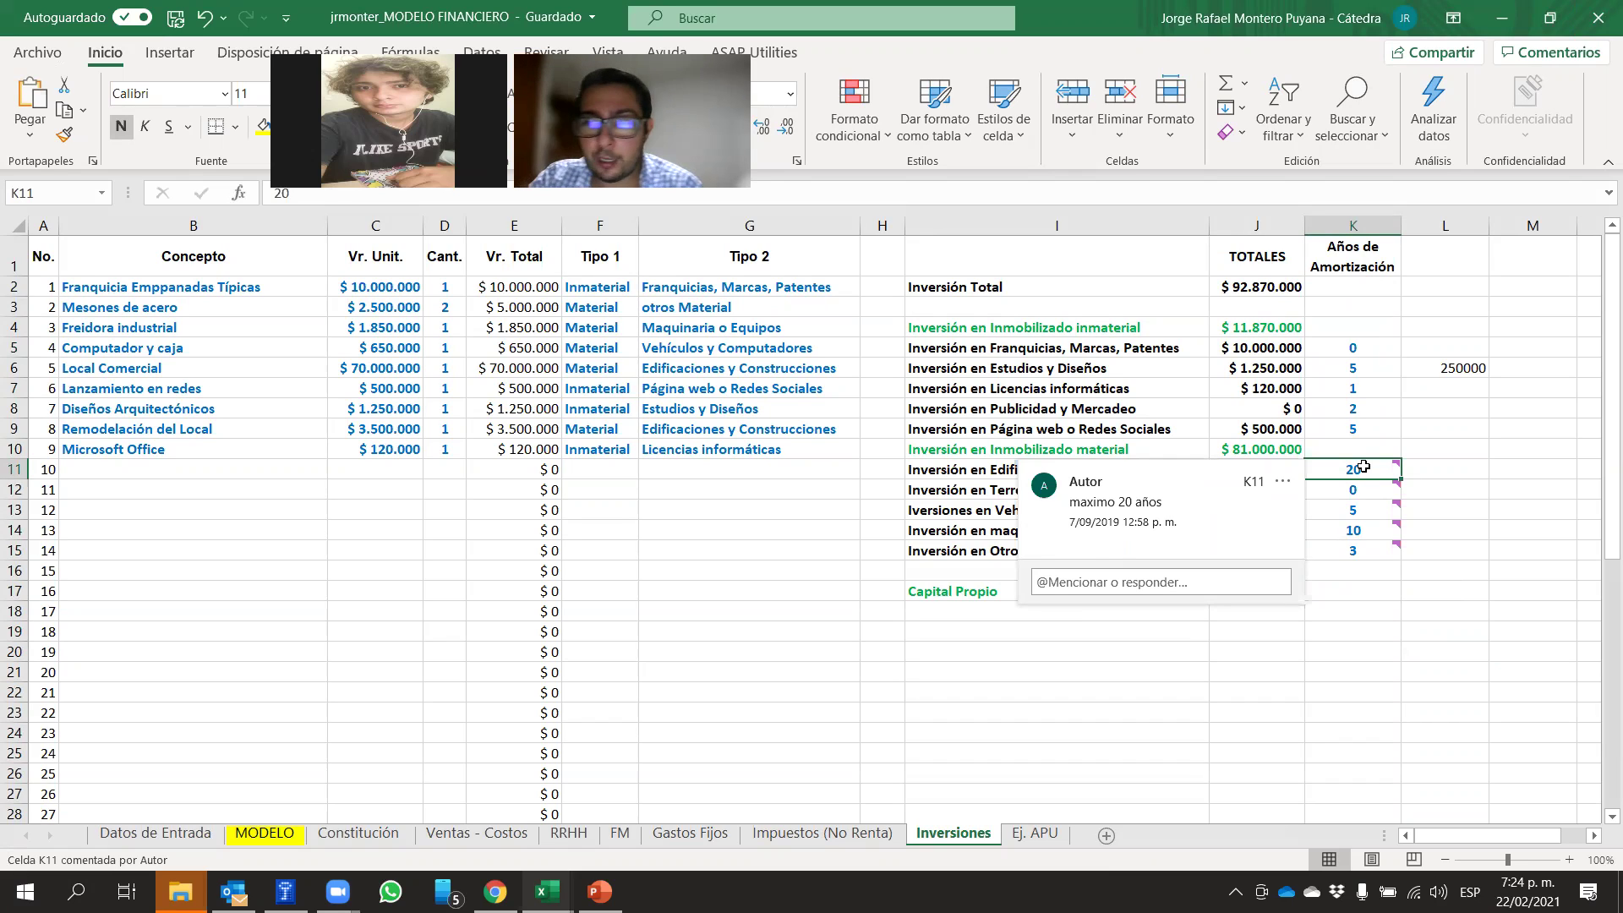
{"action": "left_click", "coordinate": [1522, 488]}
{"action": "left_click", "coordinate": [1368, 483]}
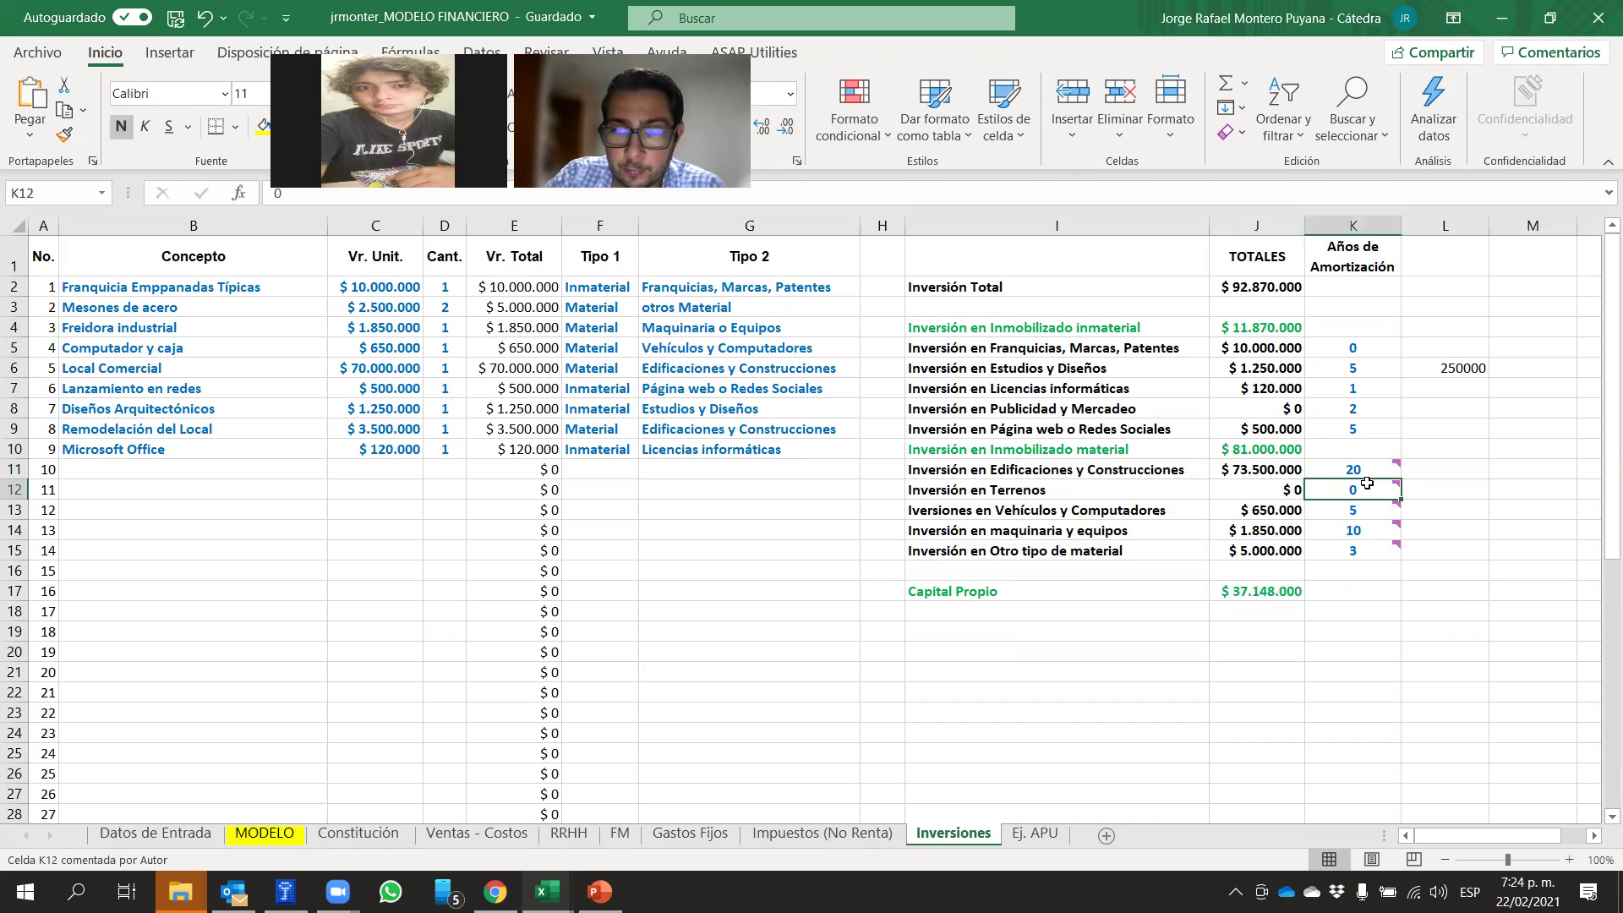
{"action": "mouse_move", "coordinate": [1368, 482]}
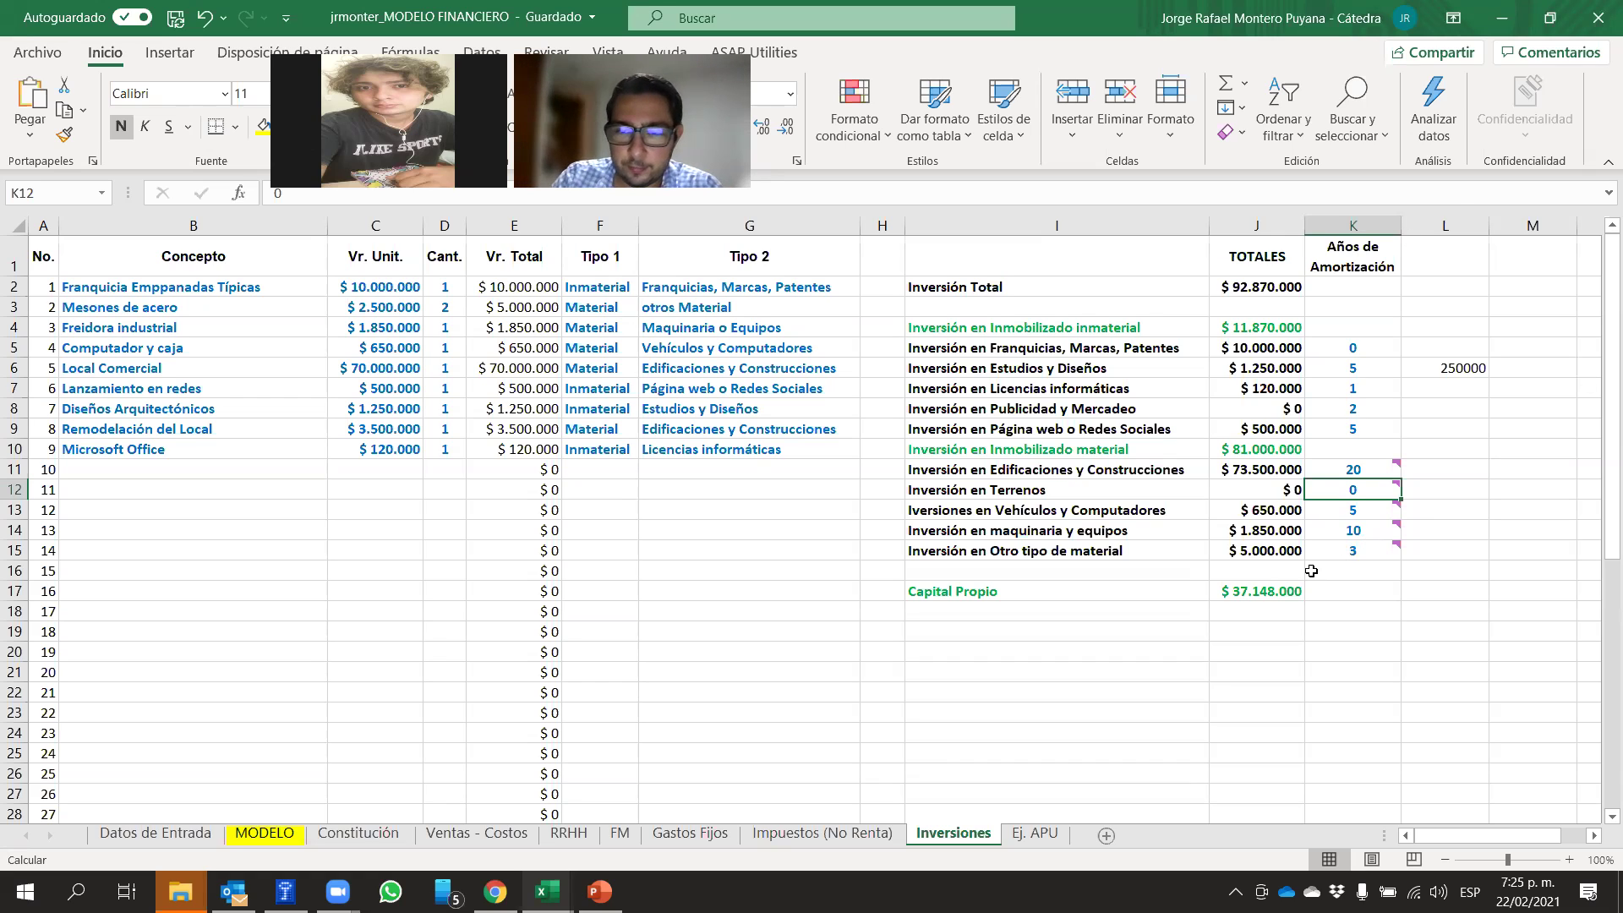
{"action": "mouse_move", "coordinate": [1340, 553]}
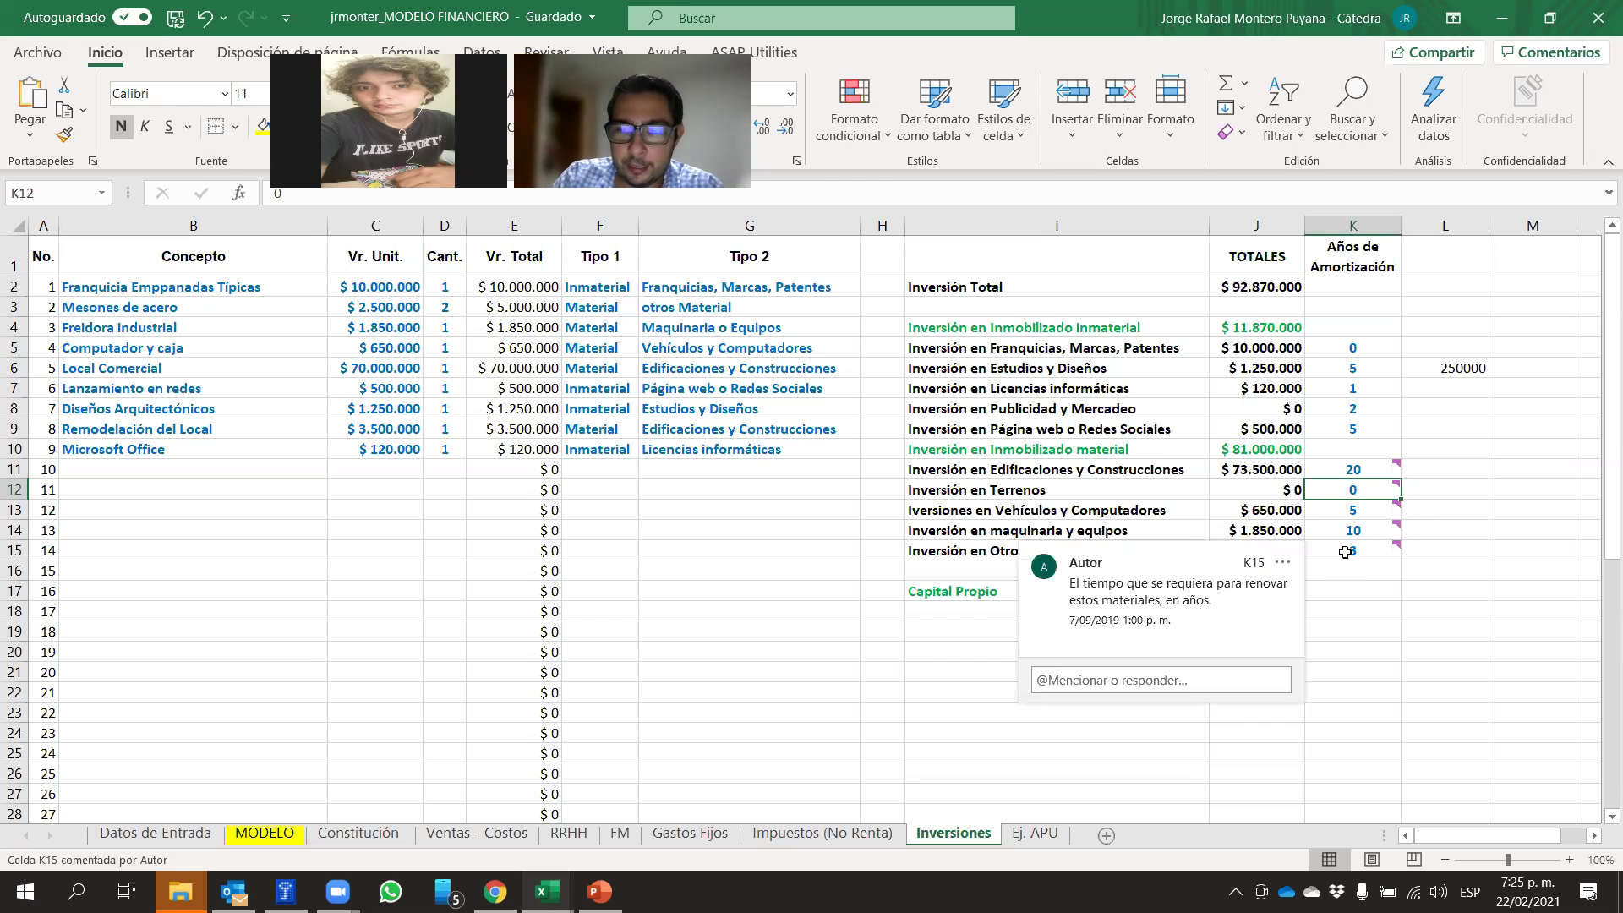
{"action": "left_click", "coordinate": [1513, 617]}
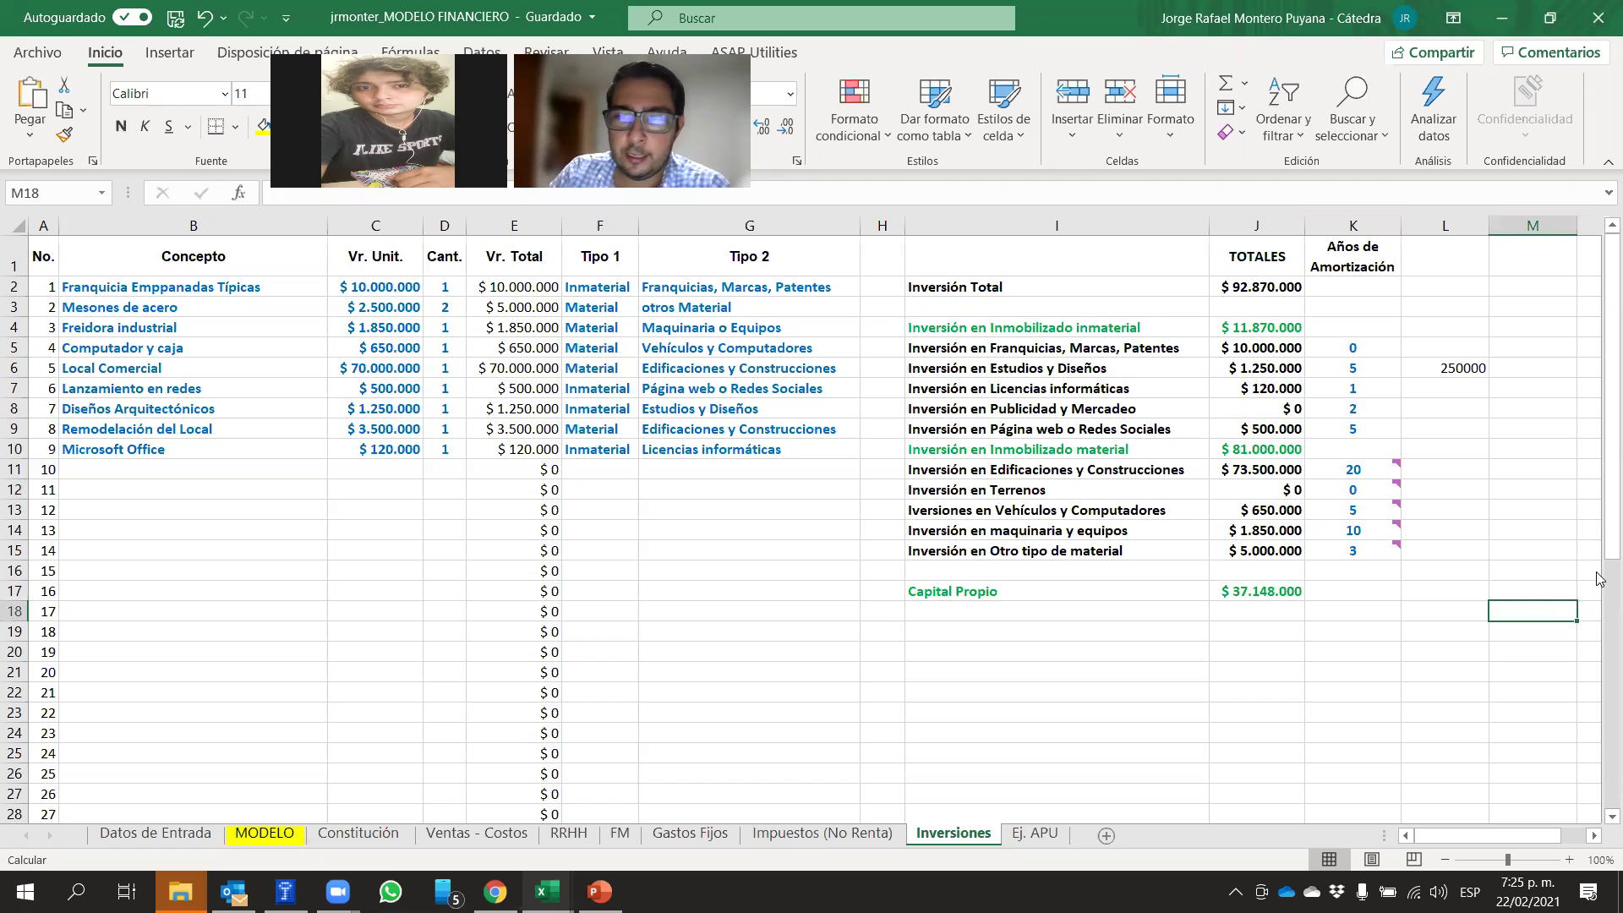
Review the Concepto list alongside the Licencias informáticas row, the amortization years for Edificaciones y Construcciones, and the category totals
{"action": "left_click", "coordinate": [1311, 384]}
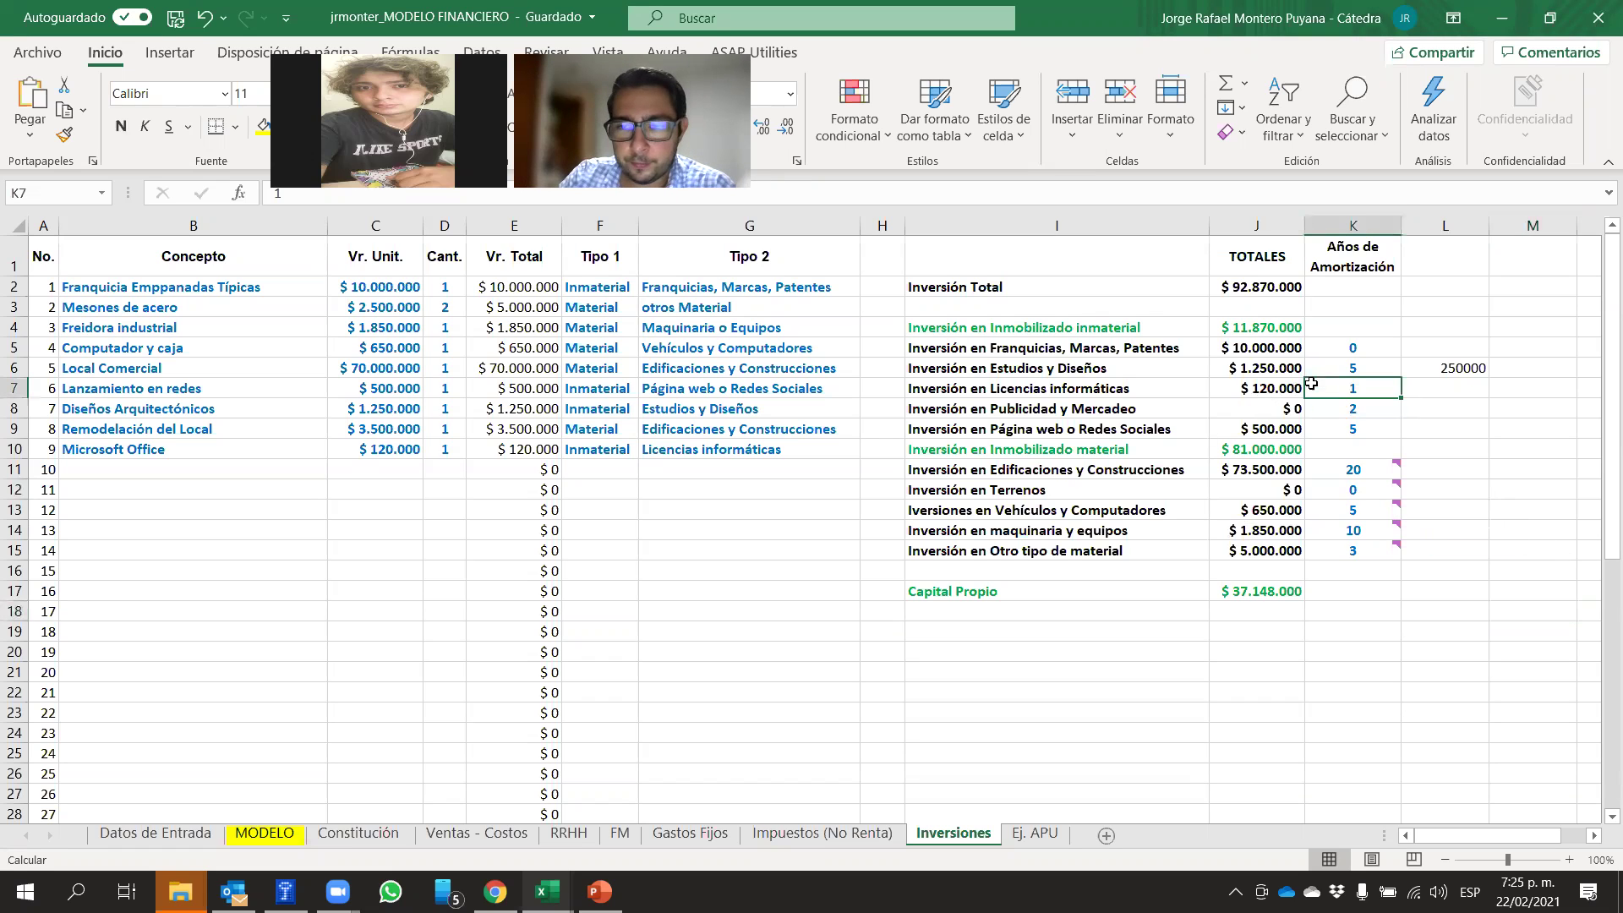
{"action": "left_click_drag", "start_coordinate": [244, 287], "coordinate": [270, 771]}
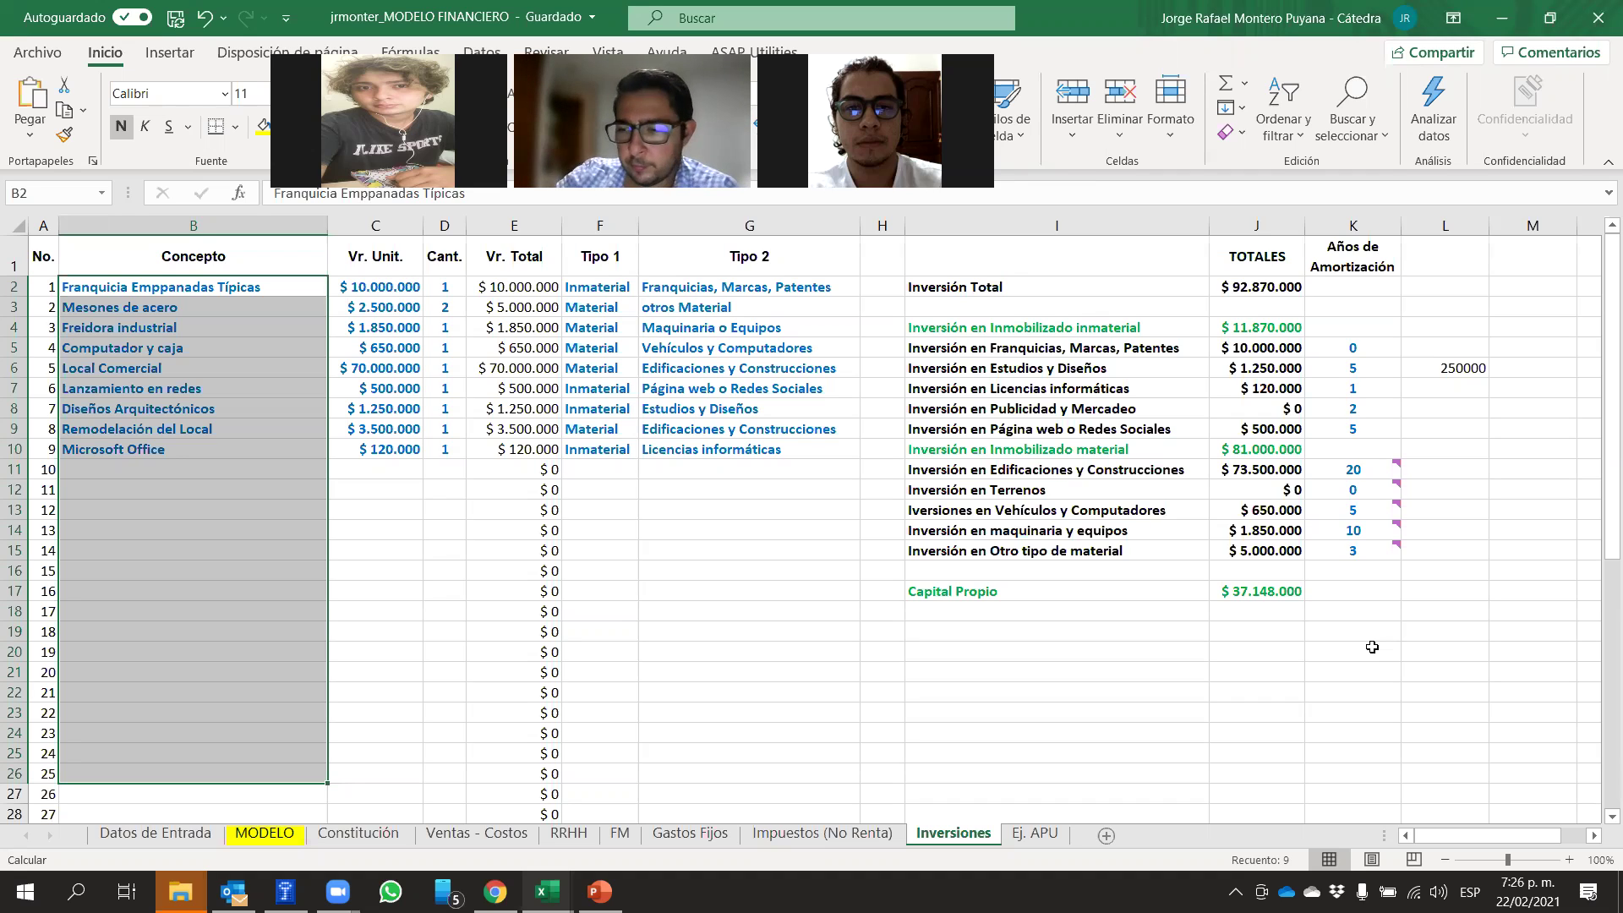
{"action": "key", "text": "ctrl+v"}
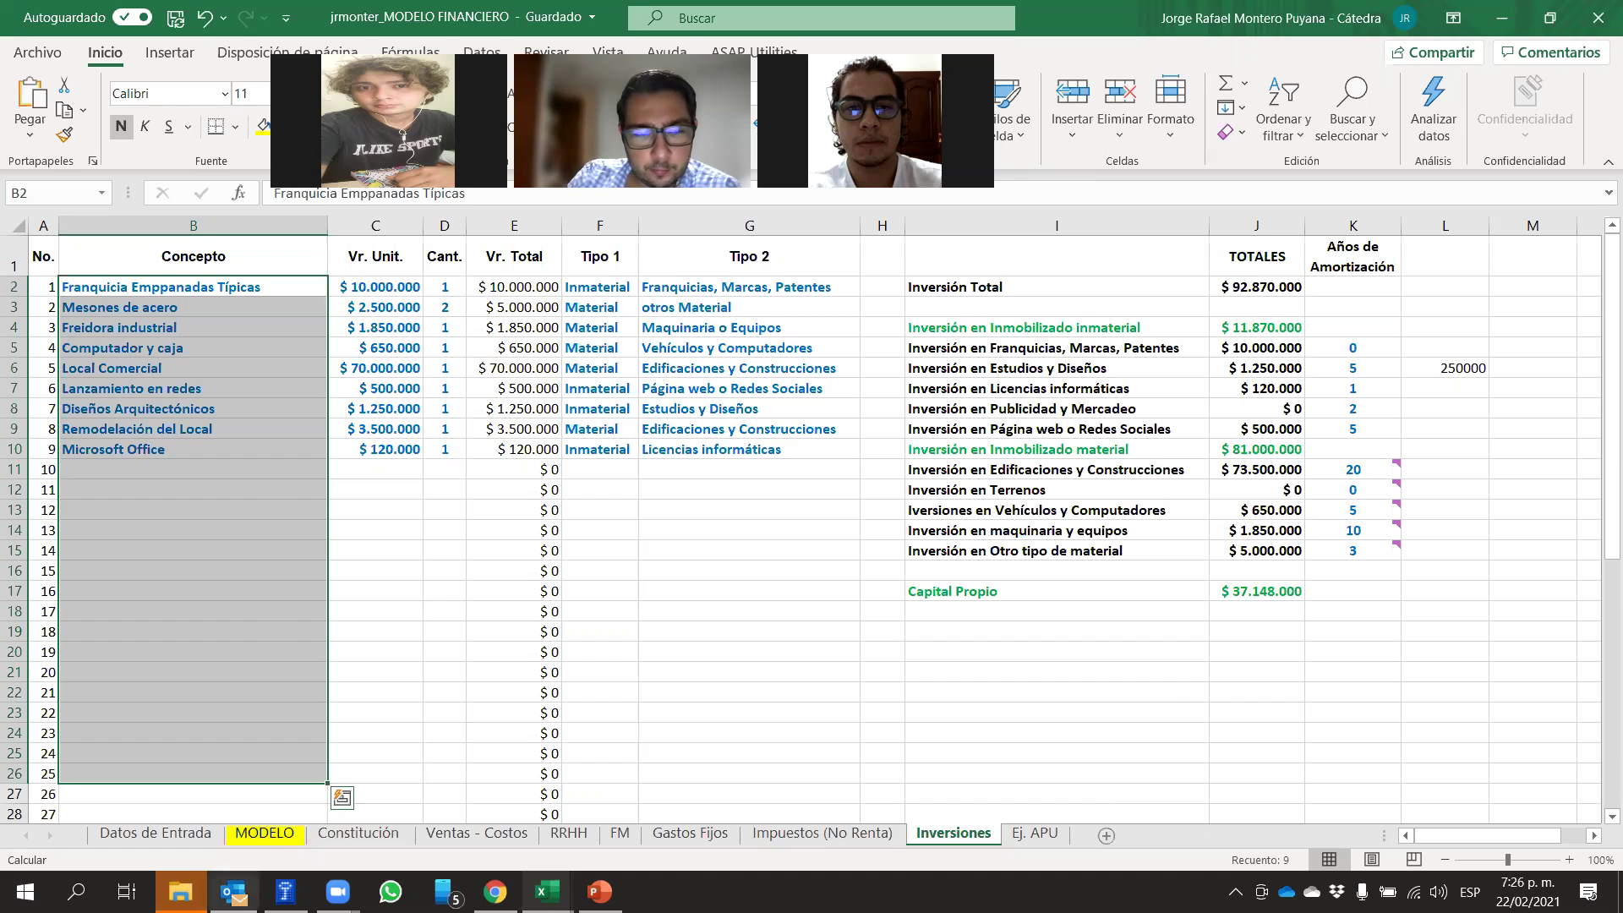
{"action": "left_click", "coordinate": [1050, 786]}
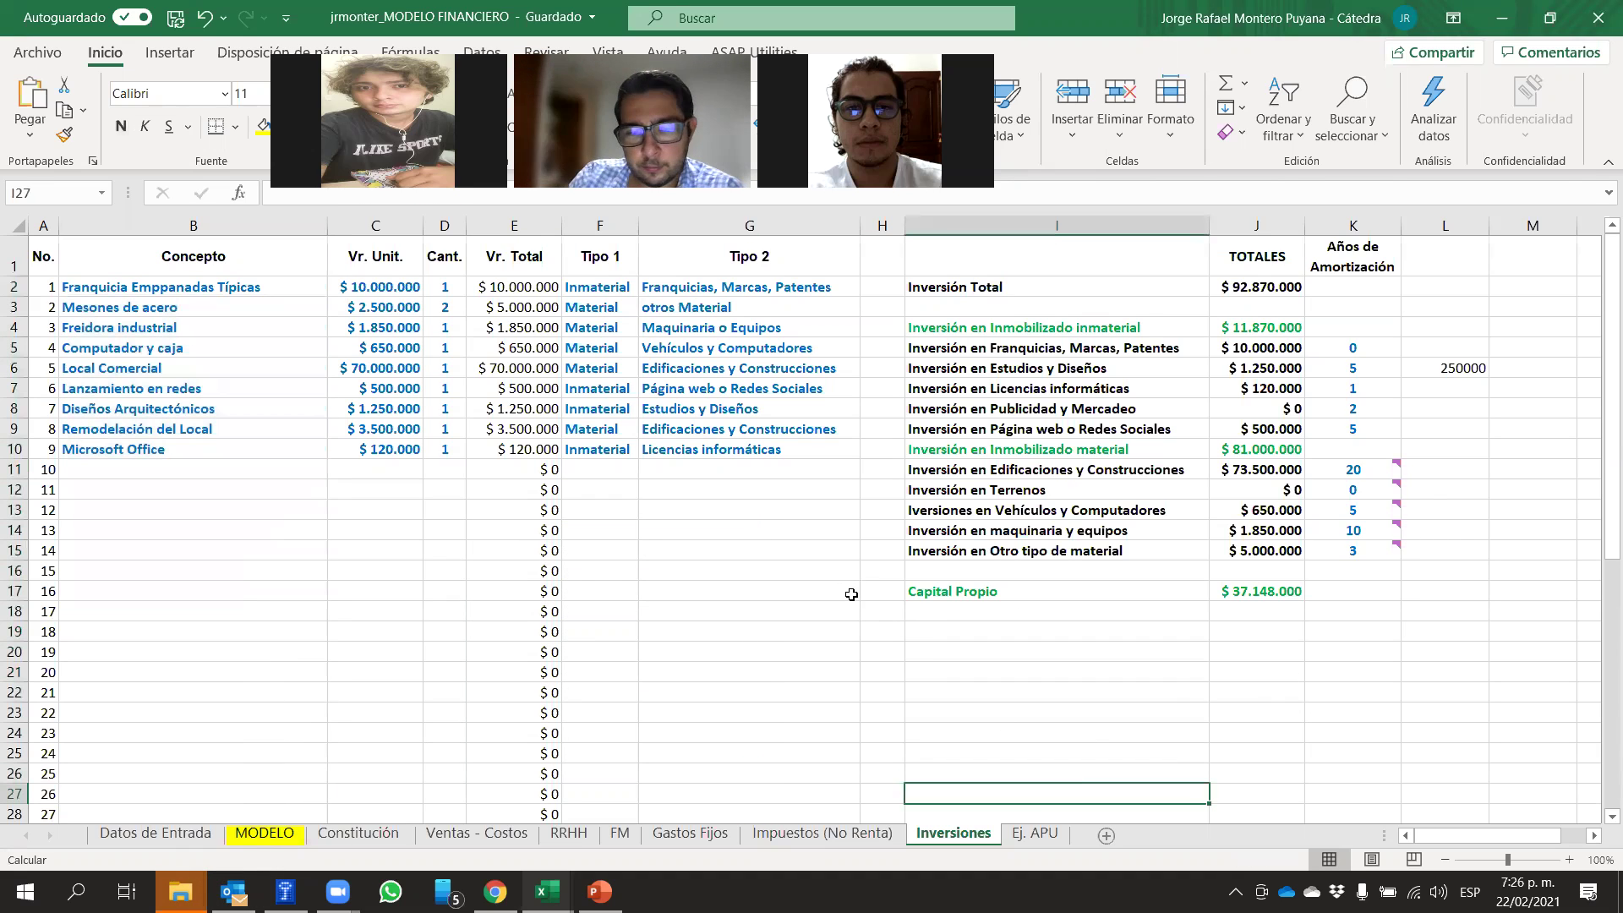
{"action": "left_click", "coordinate": [1372, 469]}
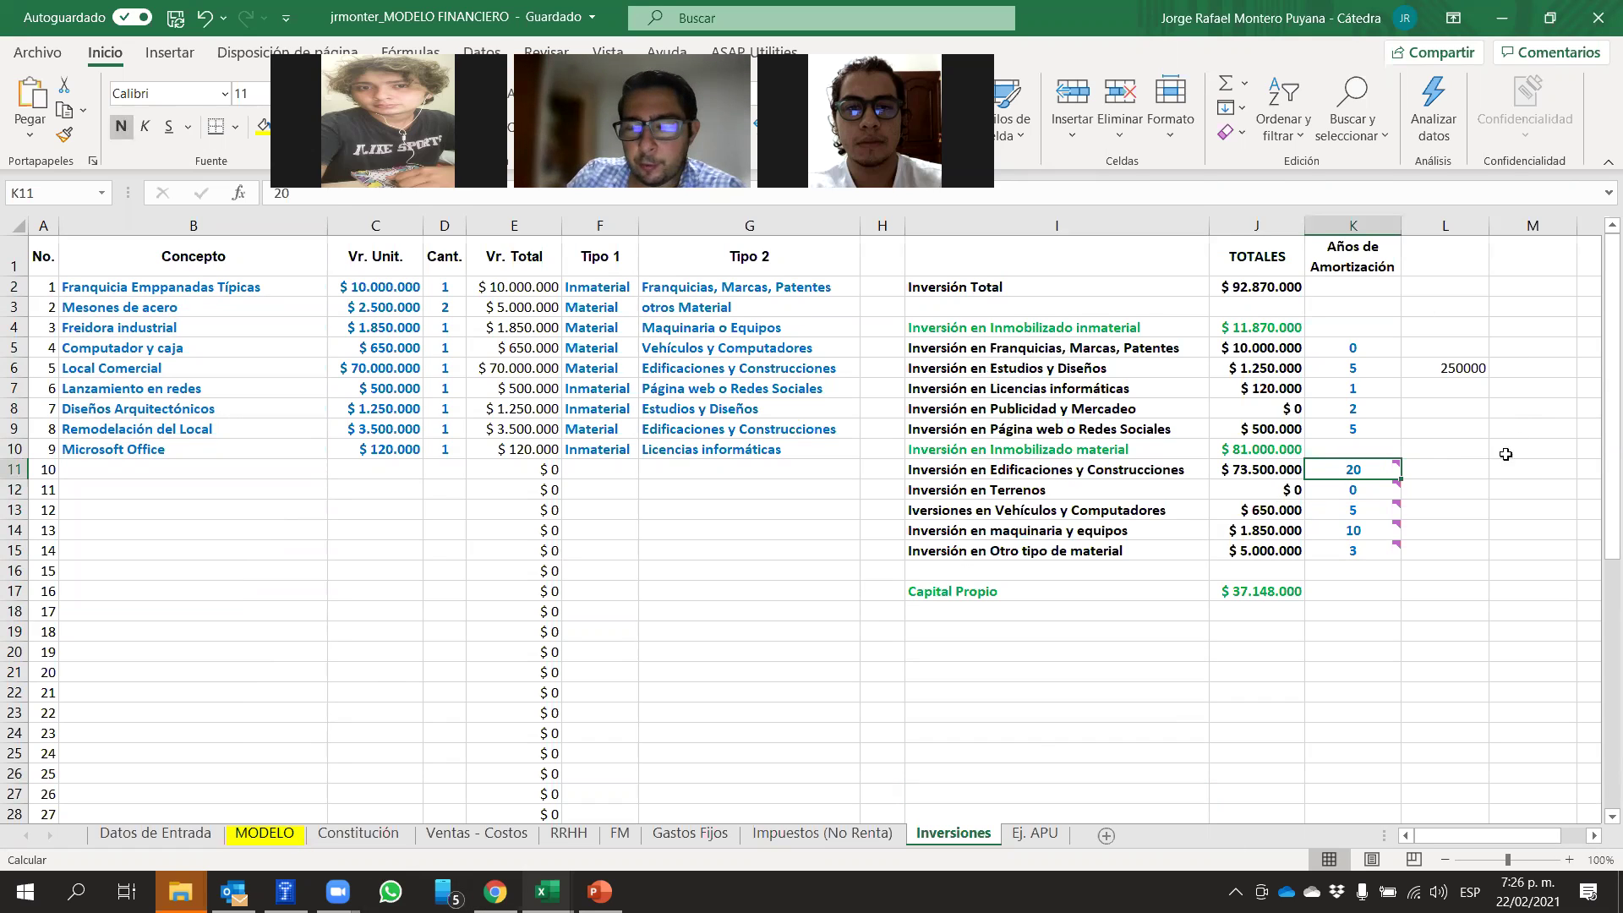
{"action": "key", "text": "Right"}
{"action": "key", "text": "Right"}
{"action": "left_click_drag", "start_coordinate": [988, 389], "coordinate": [1374, 384]}
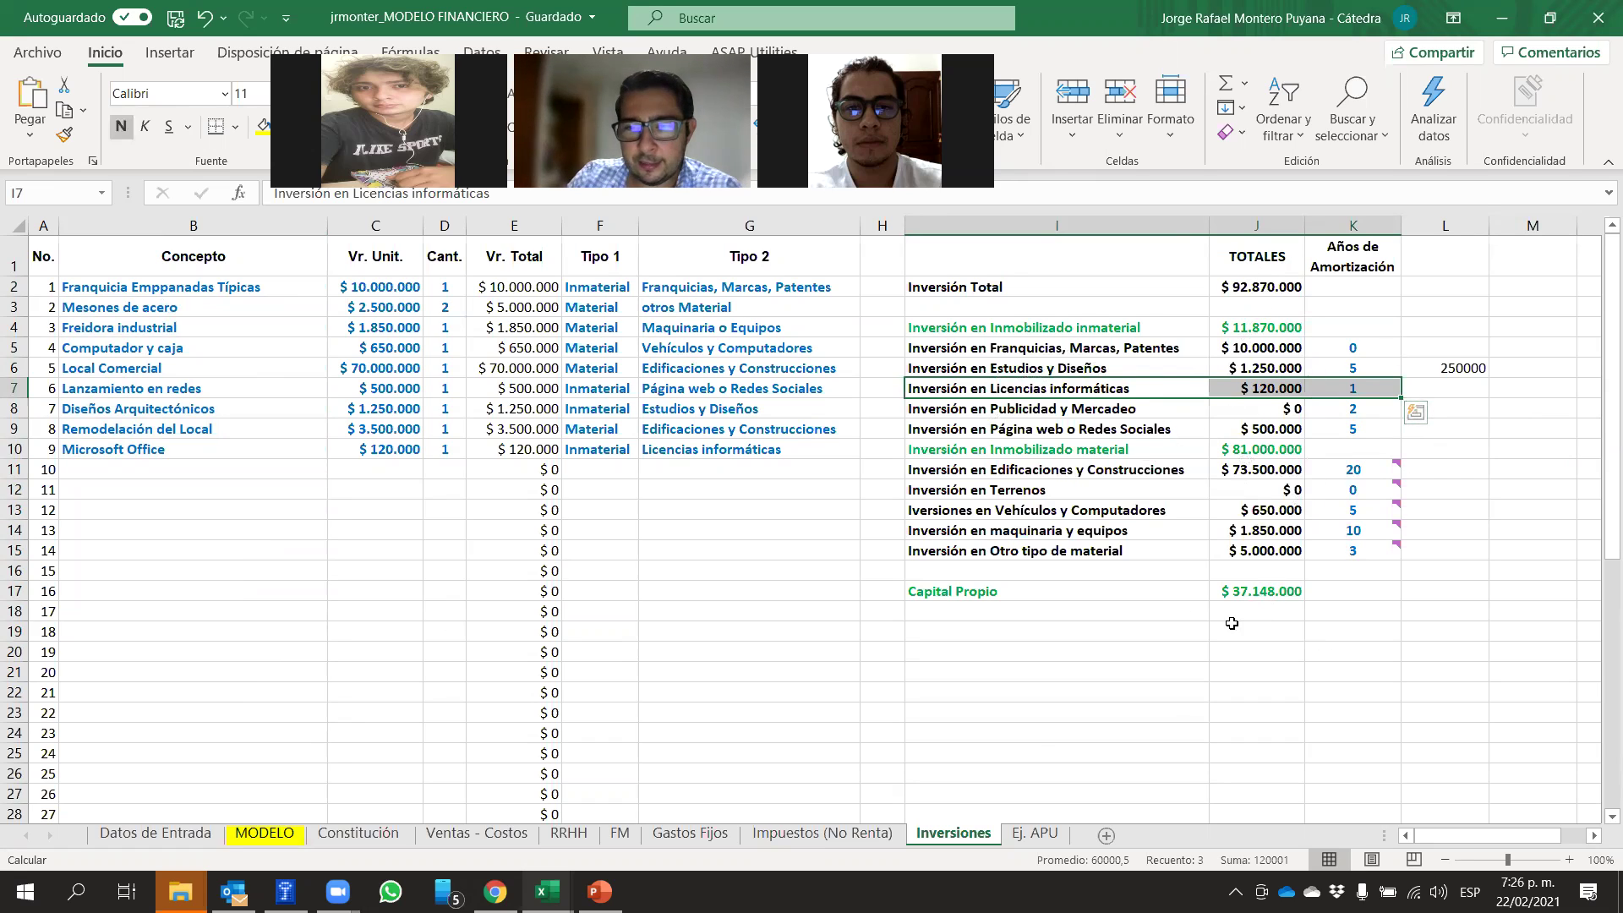
{"action": "left_click_drag", "start_coordinate": [148, 287], "coordinate": [266, 792]}
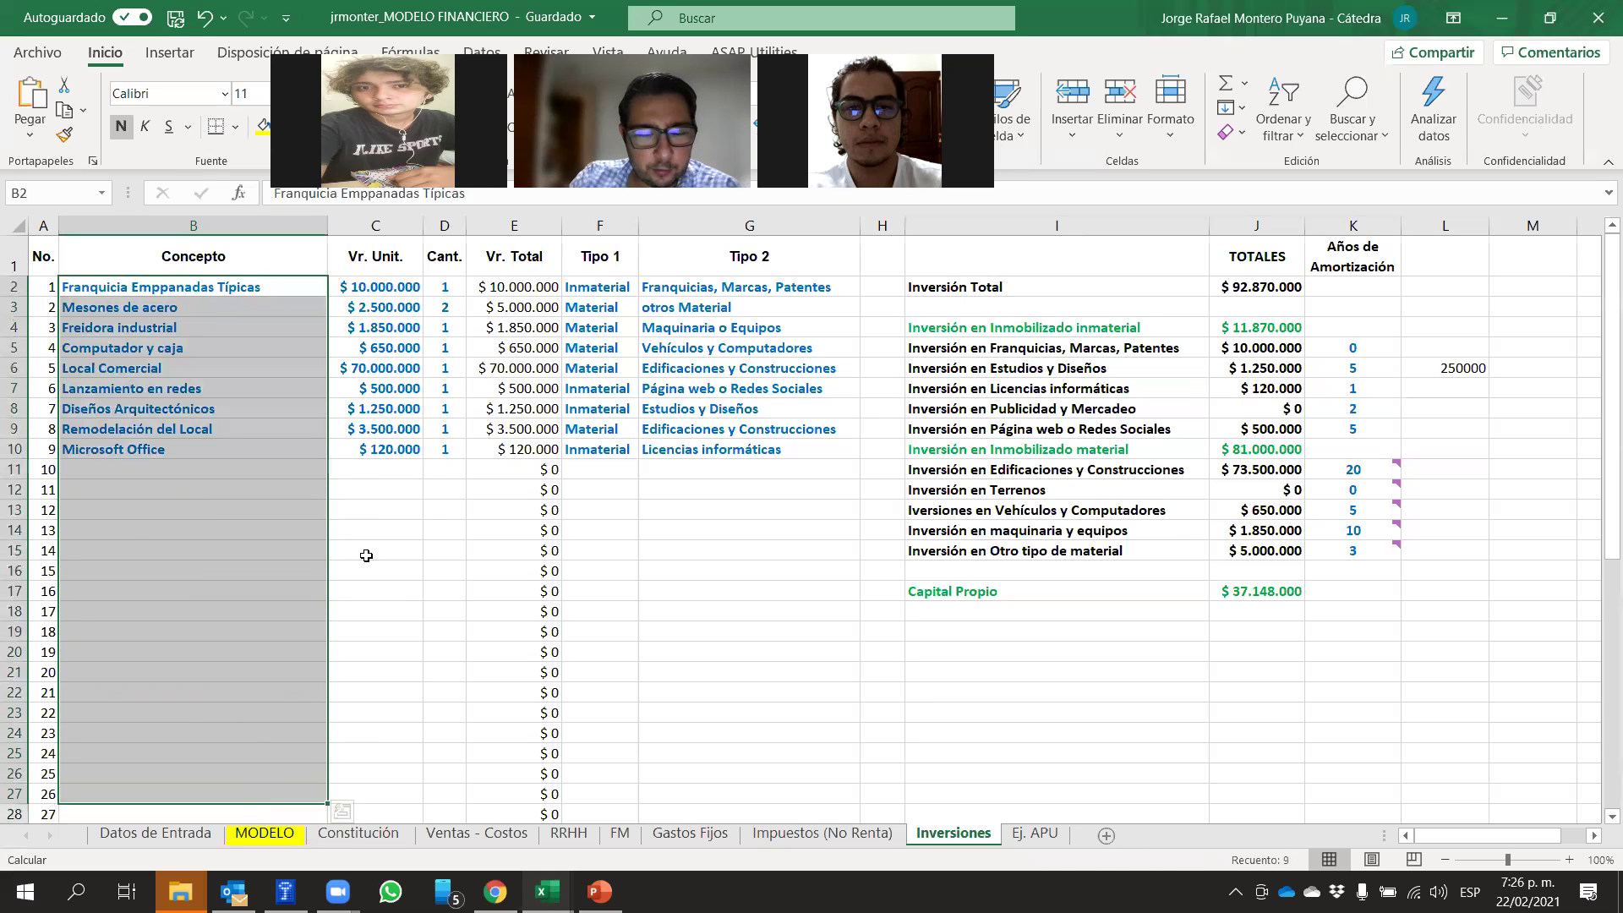
{"action": "left_click", "coordinate": [1417, 620]}
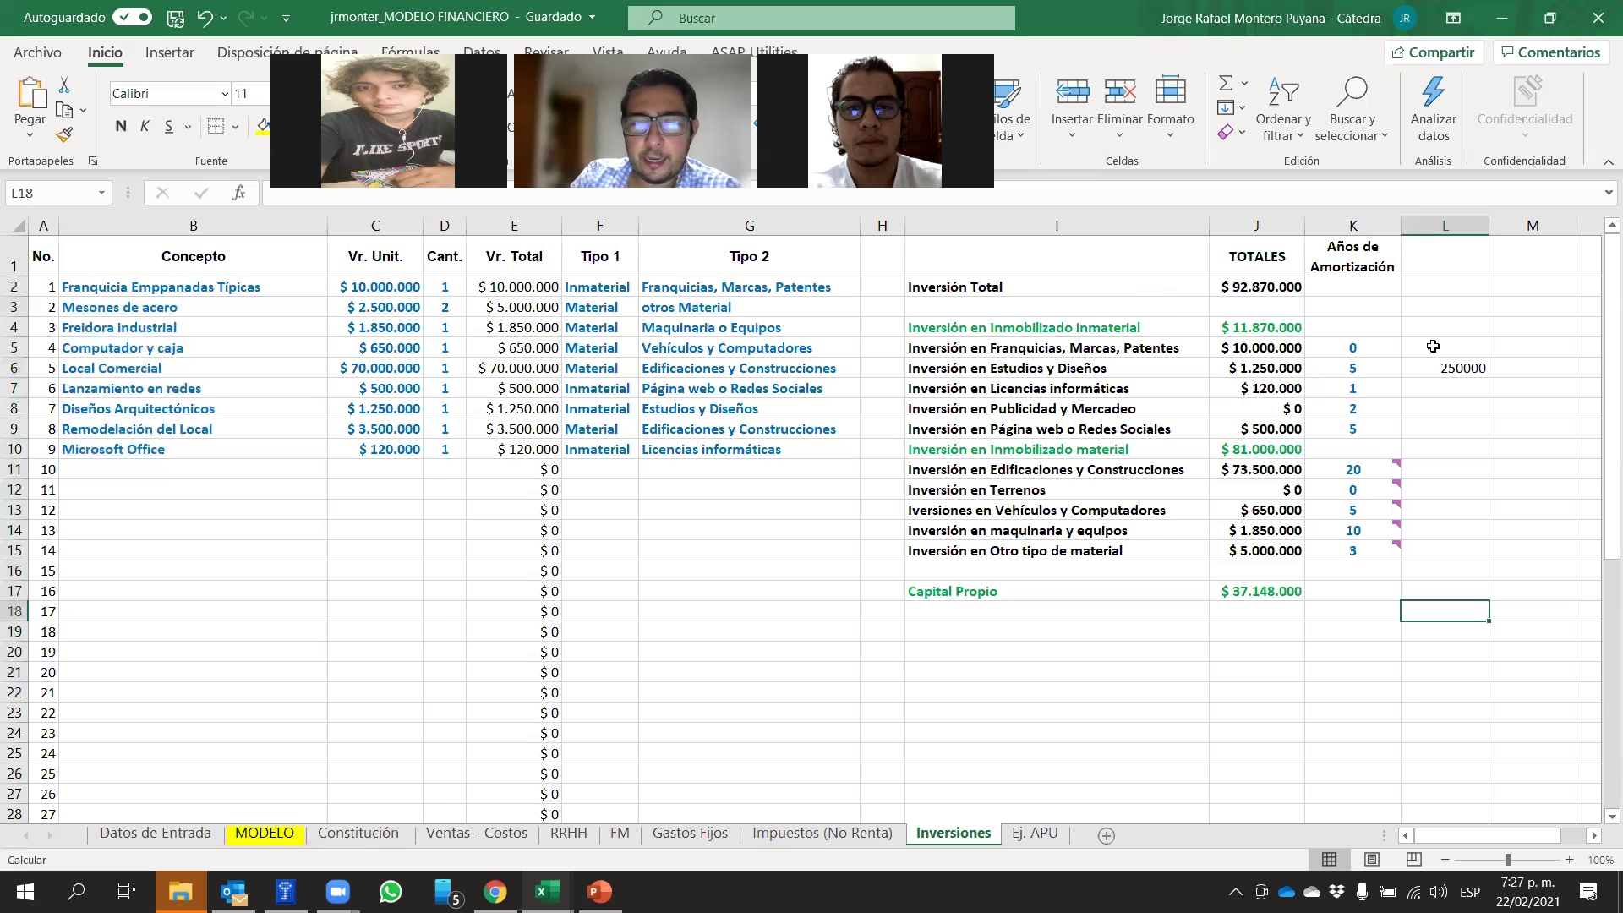
{"action": "left_click_drag", "start_coordinate": [1300, 343], "coordinate": [1291, 574]}
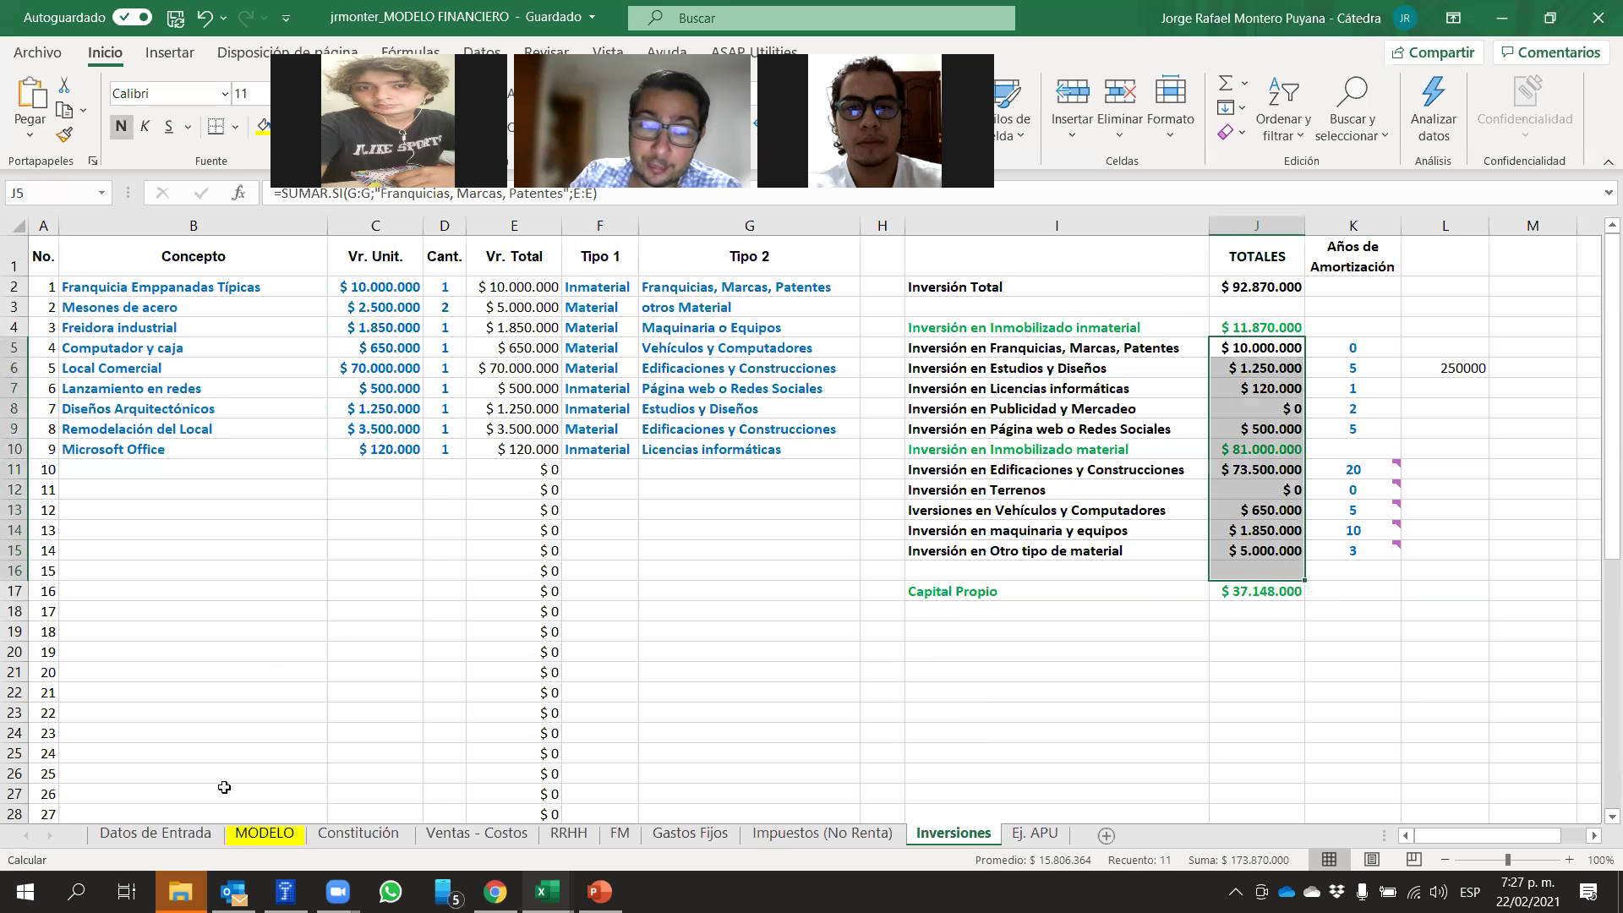
Go to the MODELO sheet and review the Inmovilizado Inmaterial blocks of the BALANCE, from Franquicias, Marcas, Patentes to Página web o Redes Sociales
{"action": "left_click", "coordinate": [241, 835]}
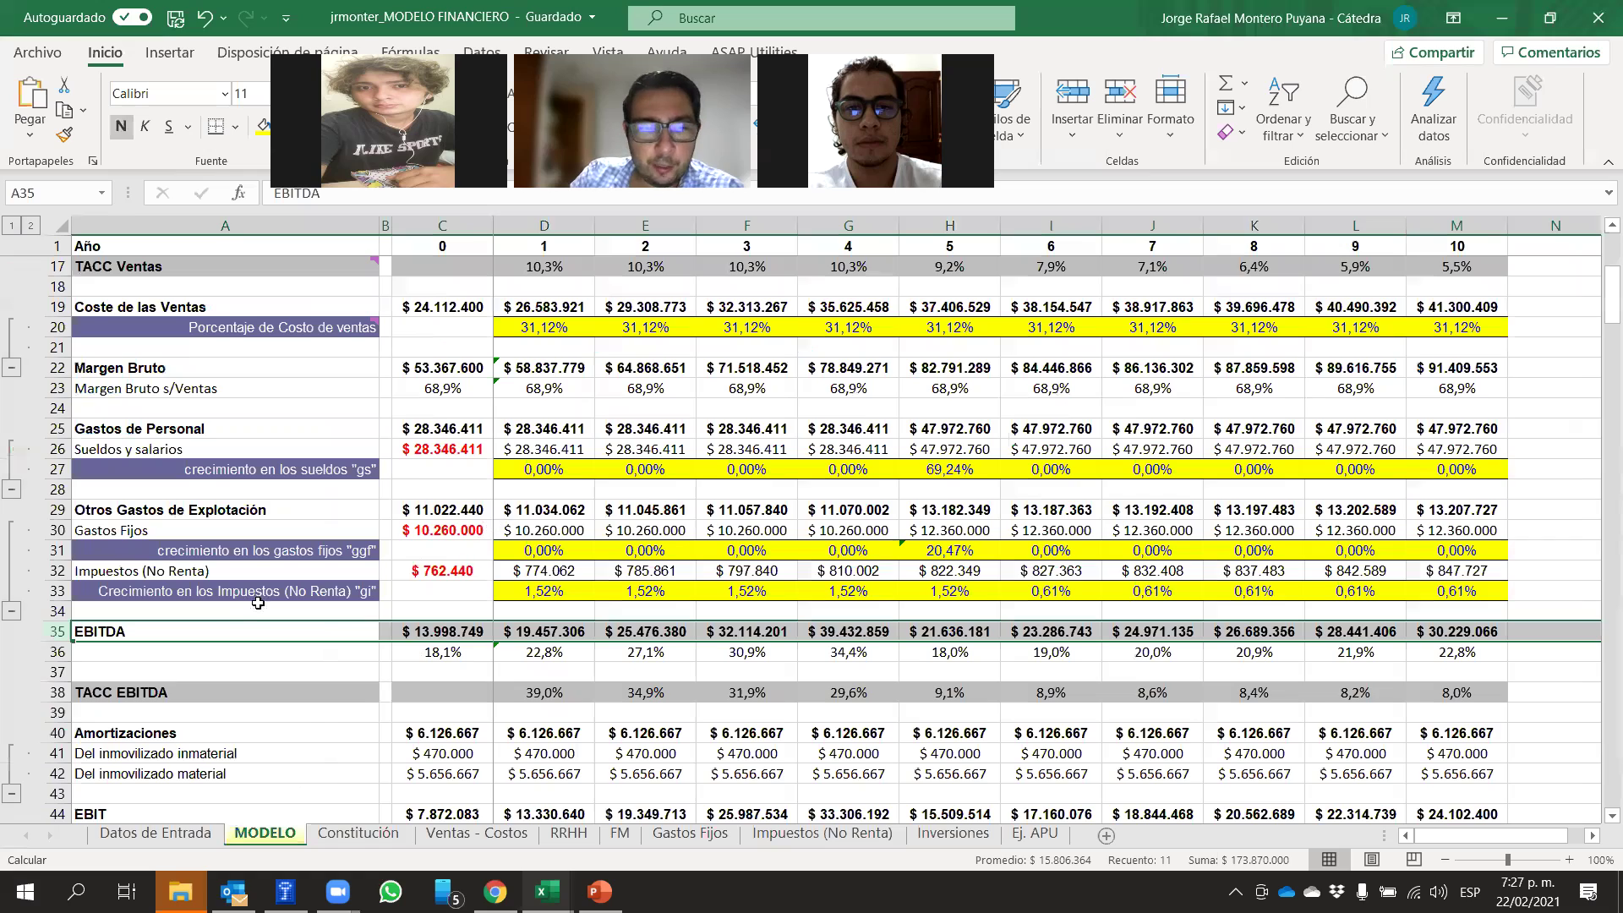
{"action": "scroll", "coordinate": [243, 588], "scroll_direction": "down", "scroll_amount": 3}
{"action": "scroll", "coordinate": [243, 588], "scroll_direction": "down", "scroll_amount": 6}
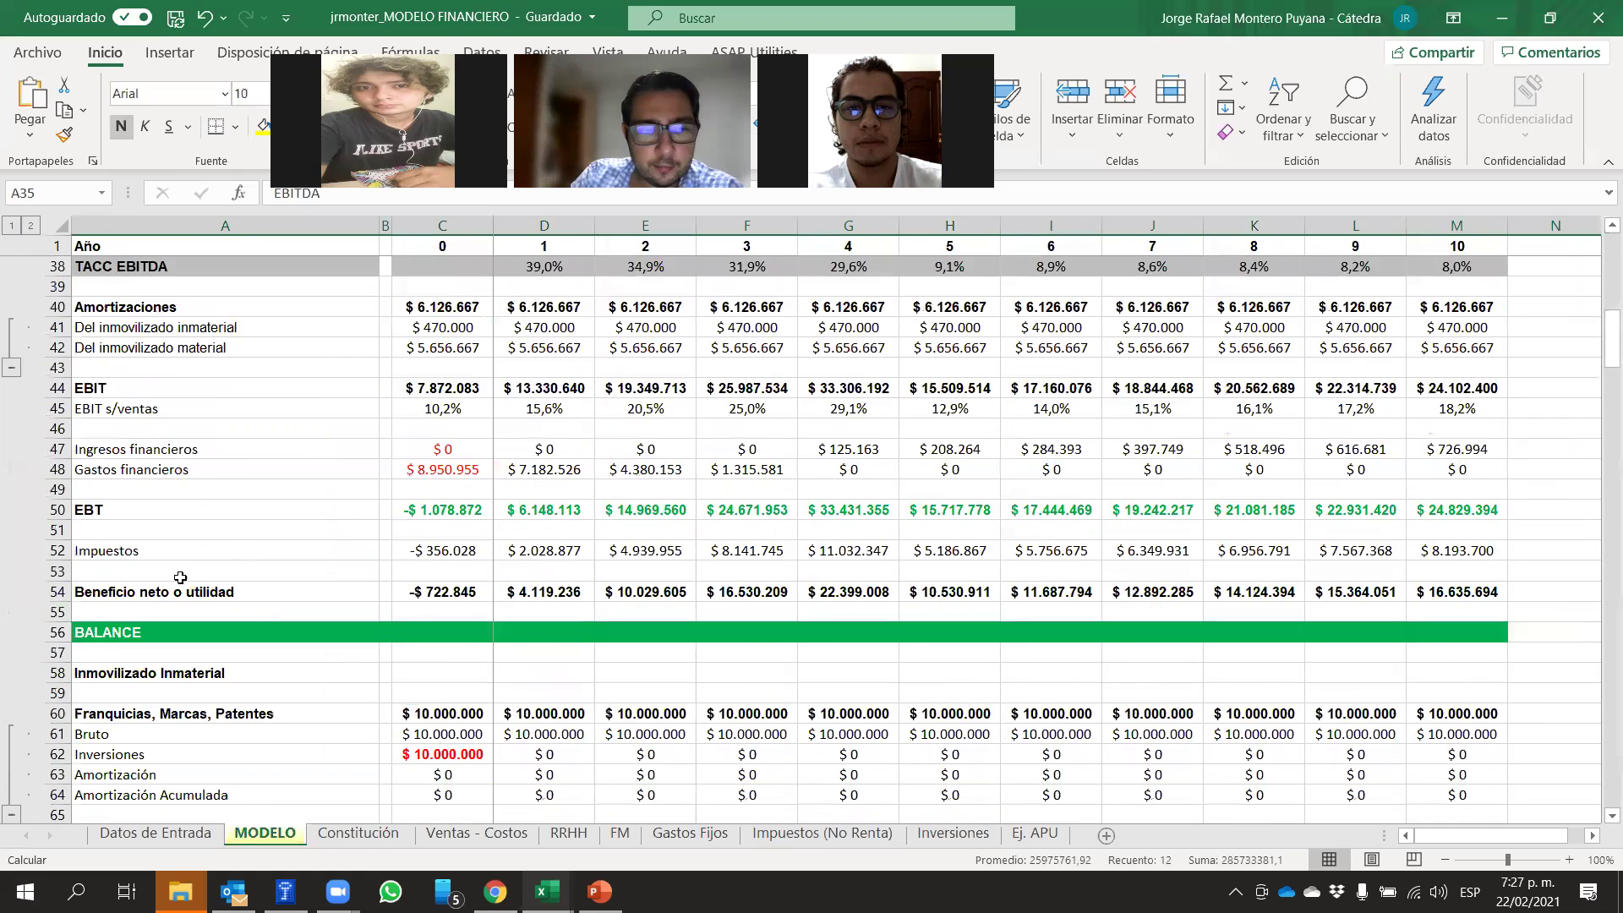
{"action": "left_click", "coordinate": [107, 512]}
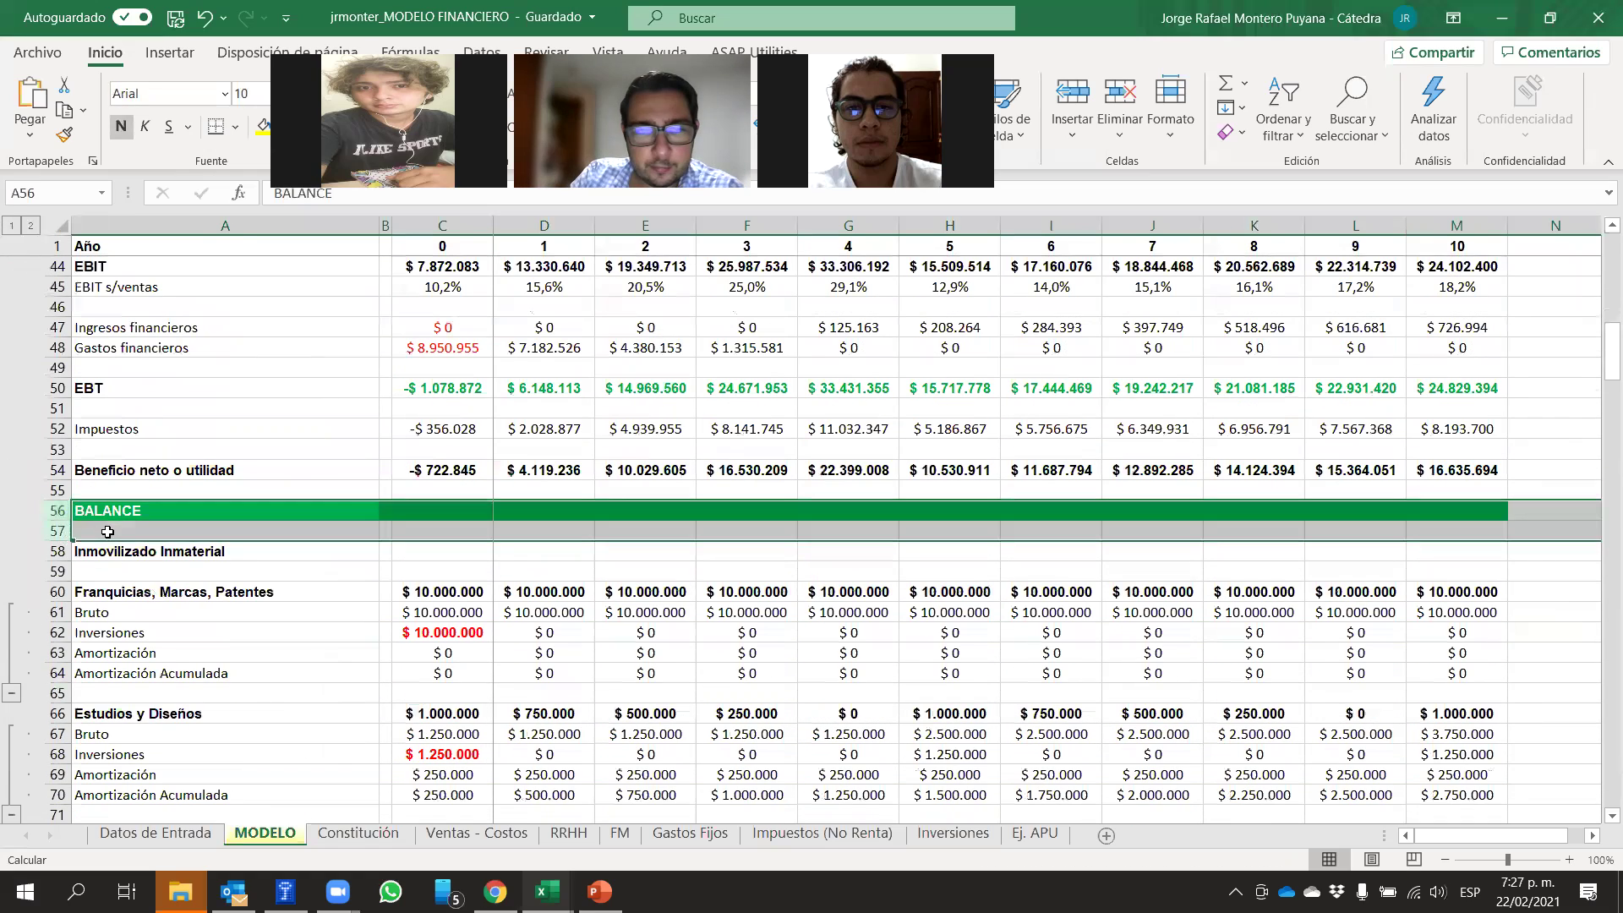
{"action": "left_click", "coordinate": [58, 511]}
{"action": "scroll", "coordinate": [264, 500], "scroll_direction": "down", "scroll_amount": 5}
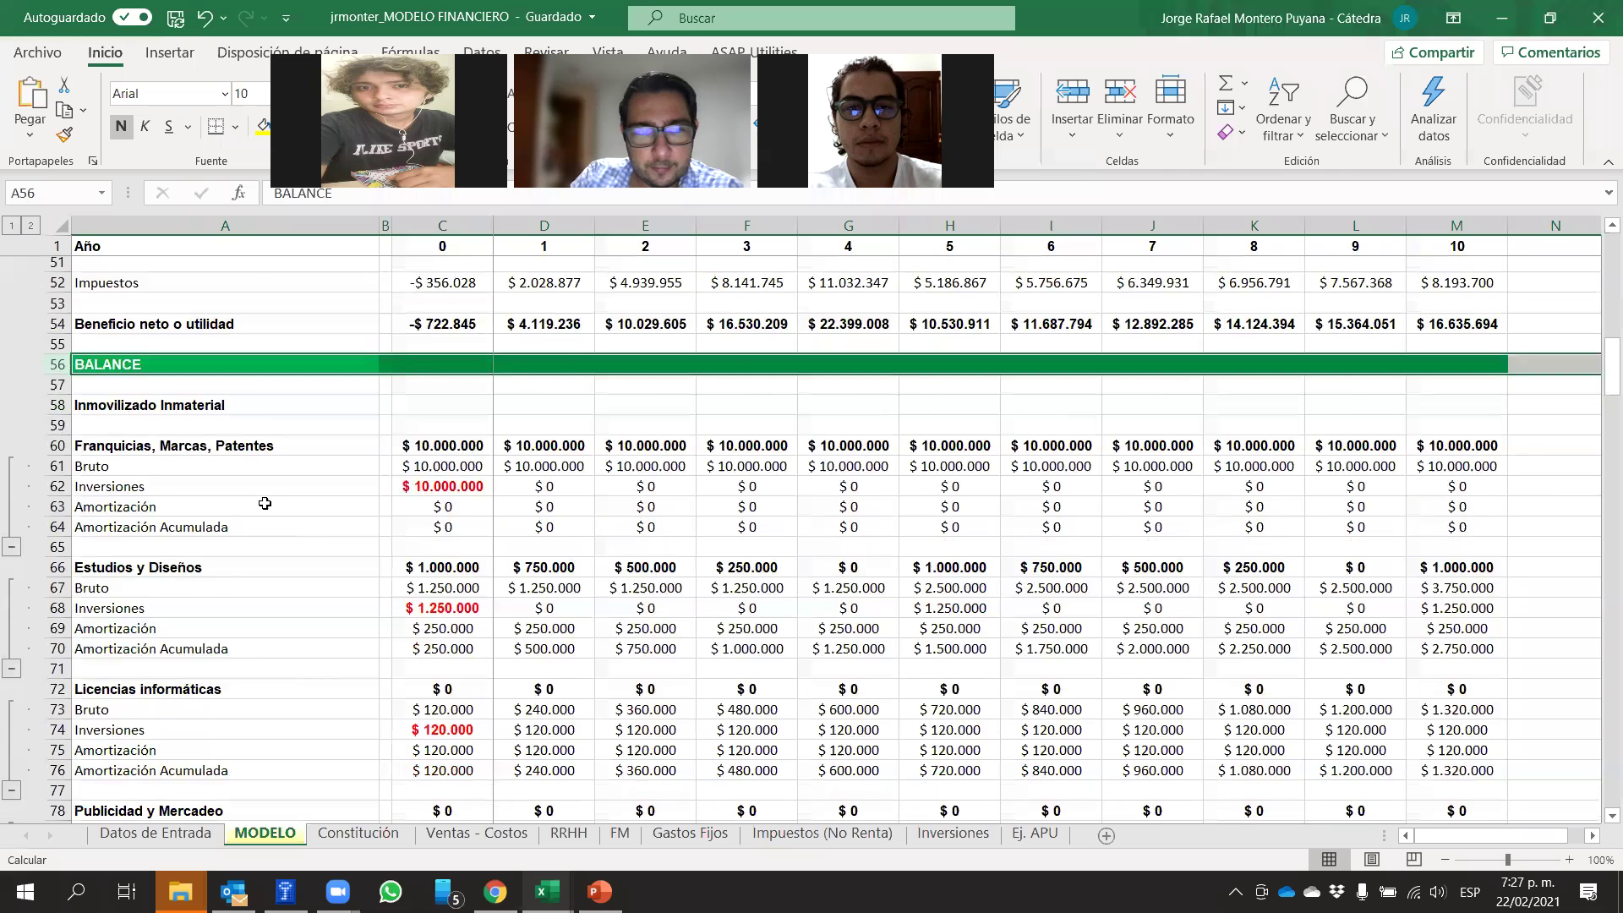
{"action": "left_click", "coordinate": [59, 288]}
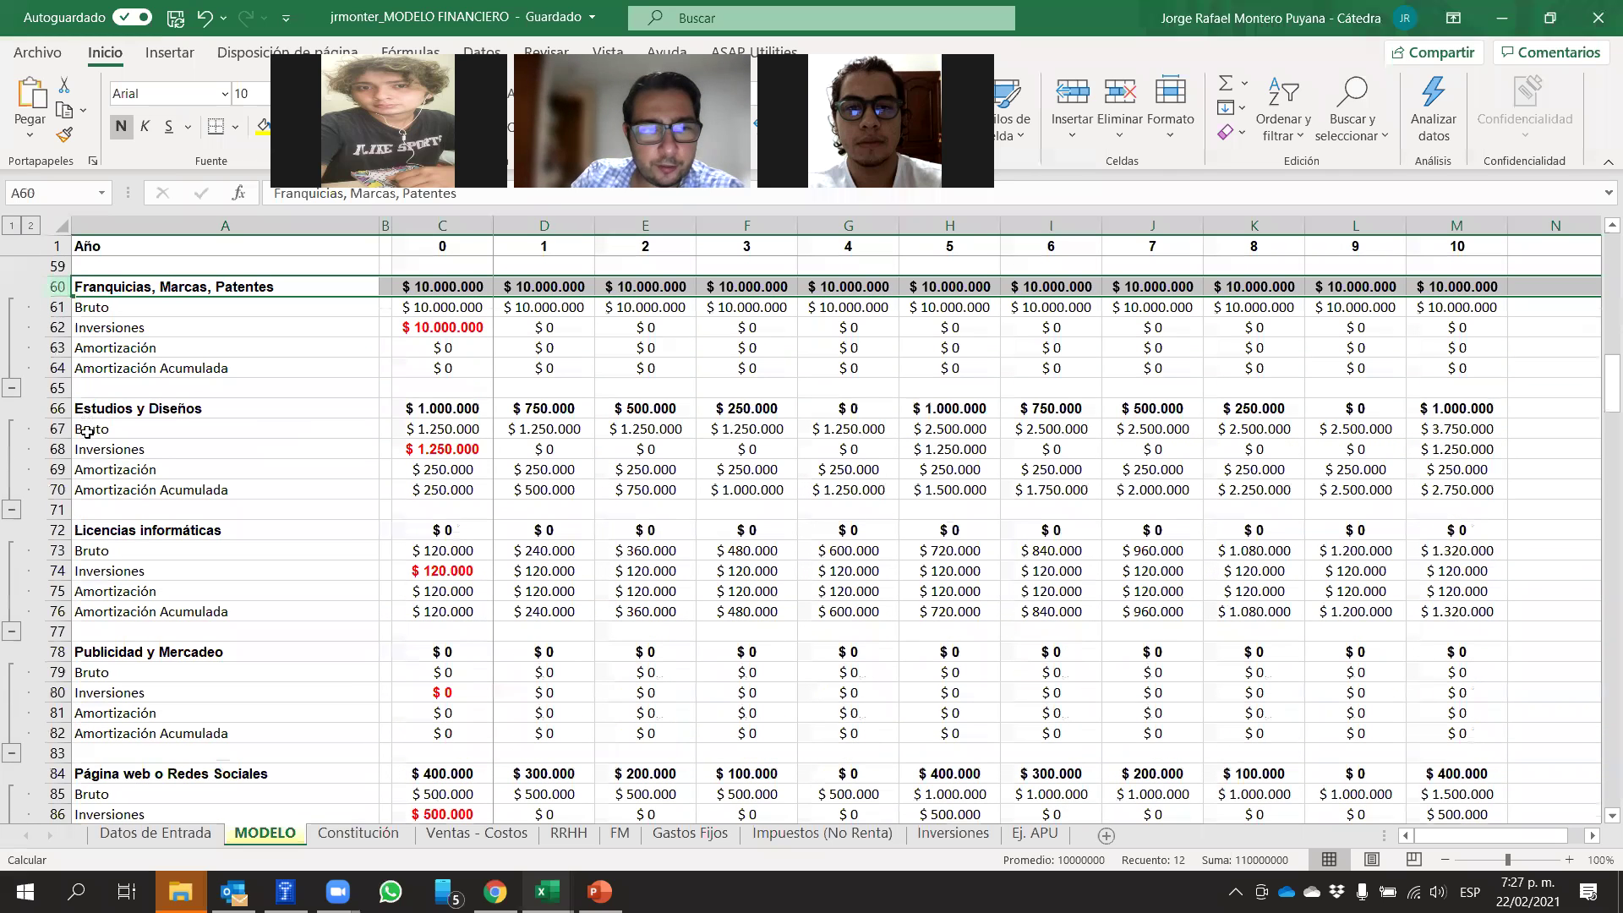
{"action": "left_click", "coordinate": [55, 409]}
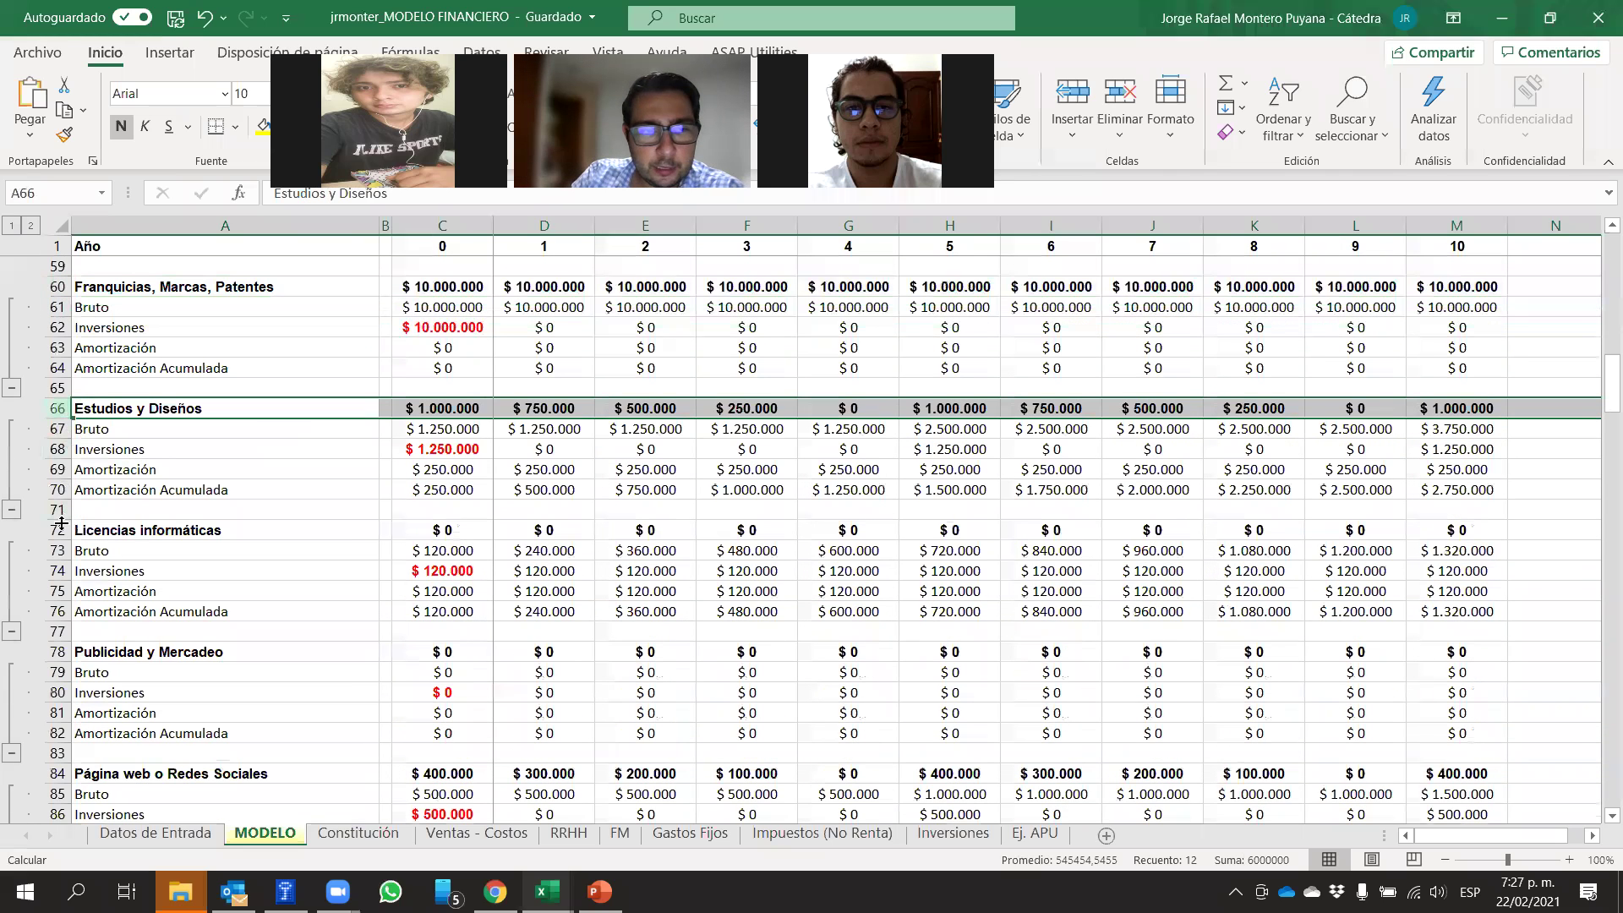
{"action": "left_click", "coordinate": [51, 530]}
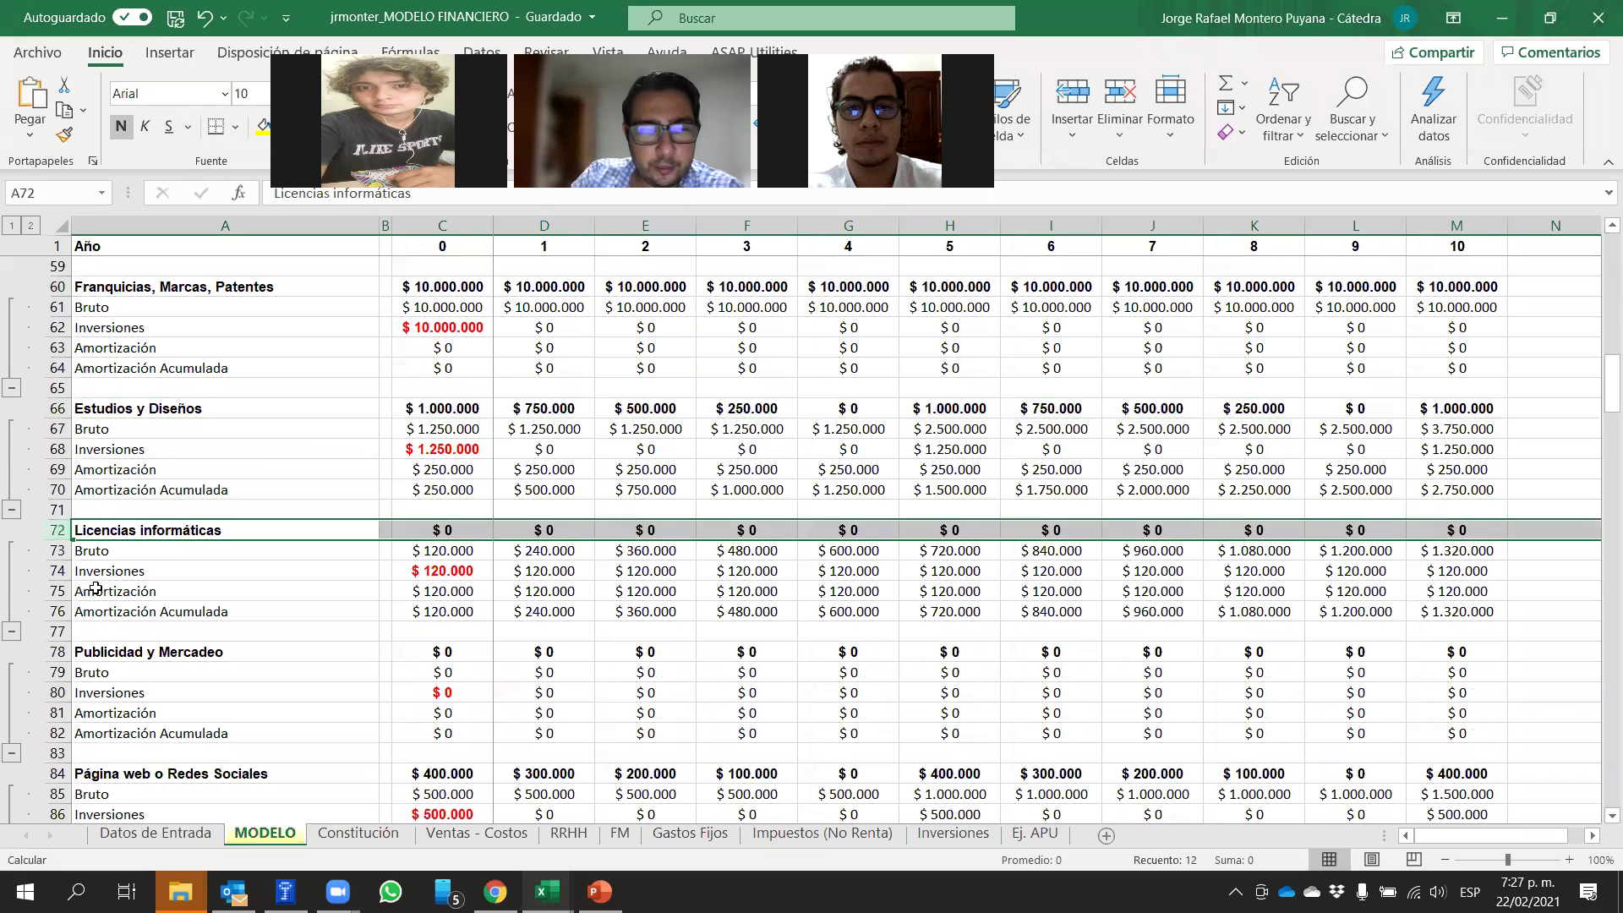
{"action": "left_click", "coordinate": [56, 652]}
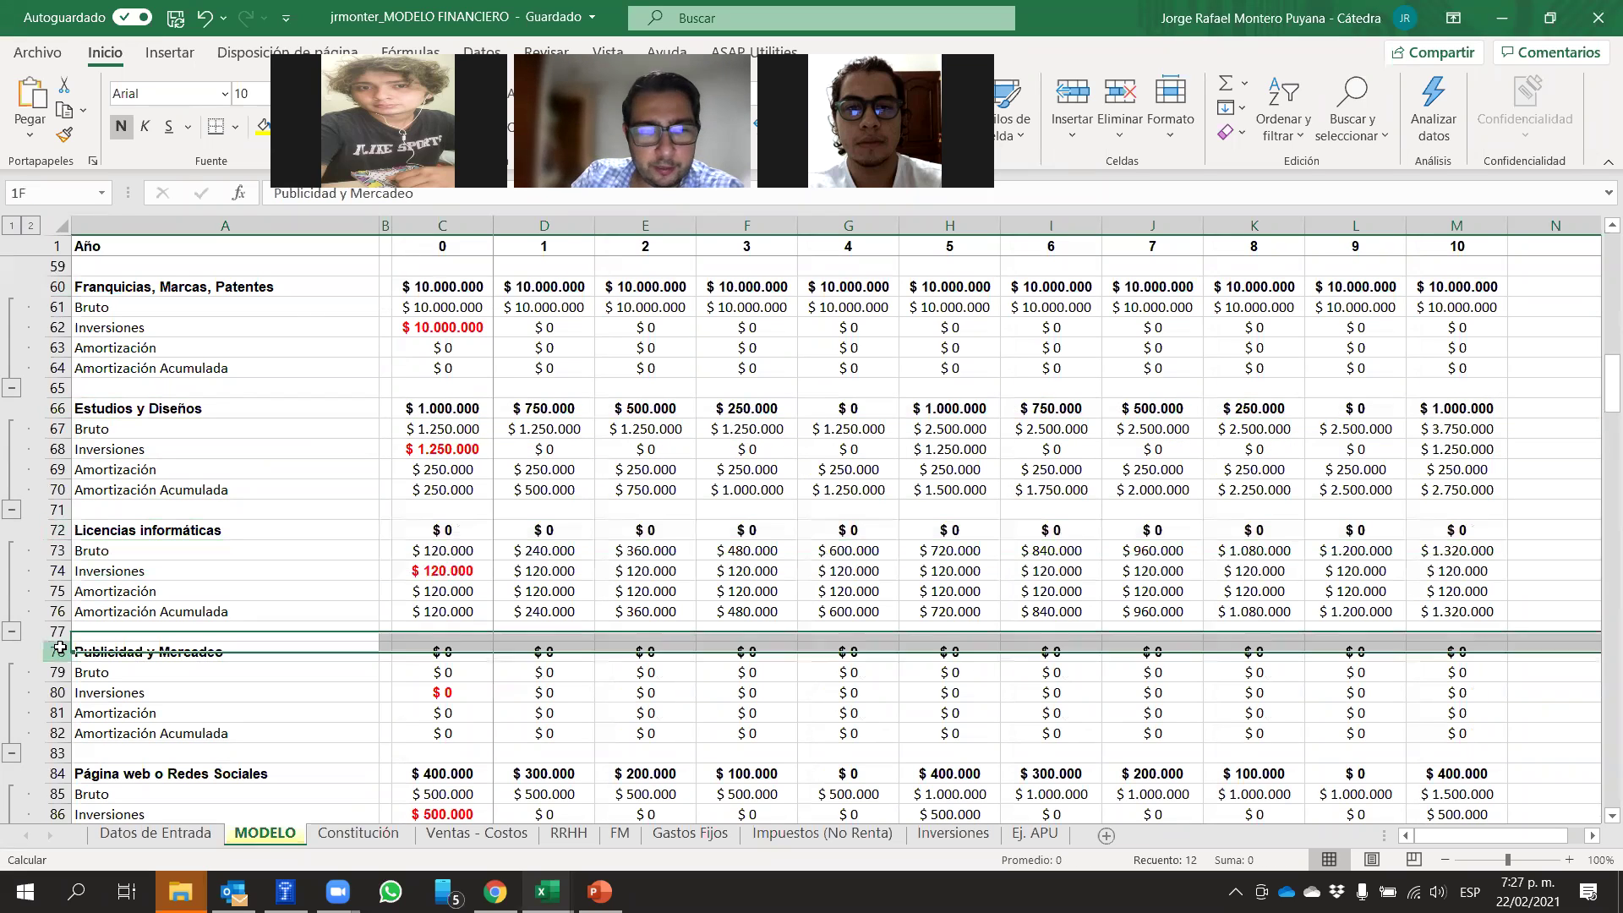
{"action": "left_click", "coordinate": [58, 774]}
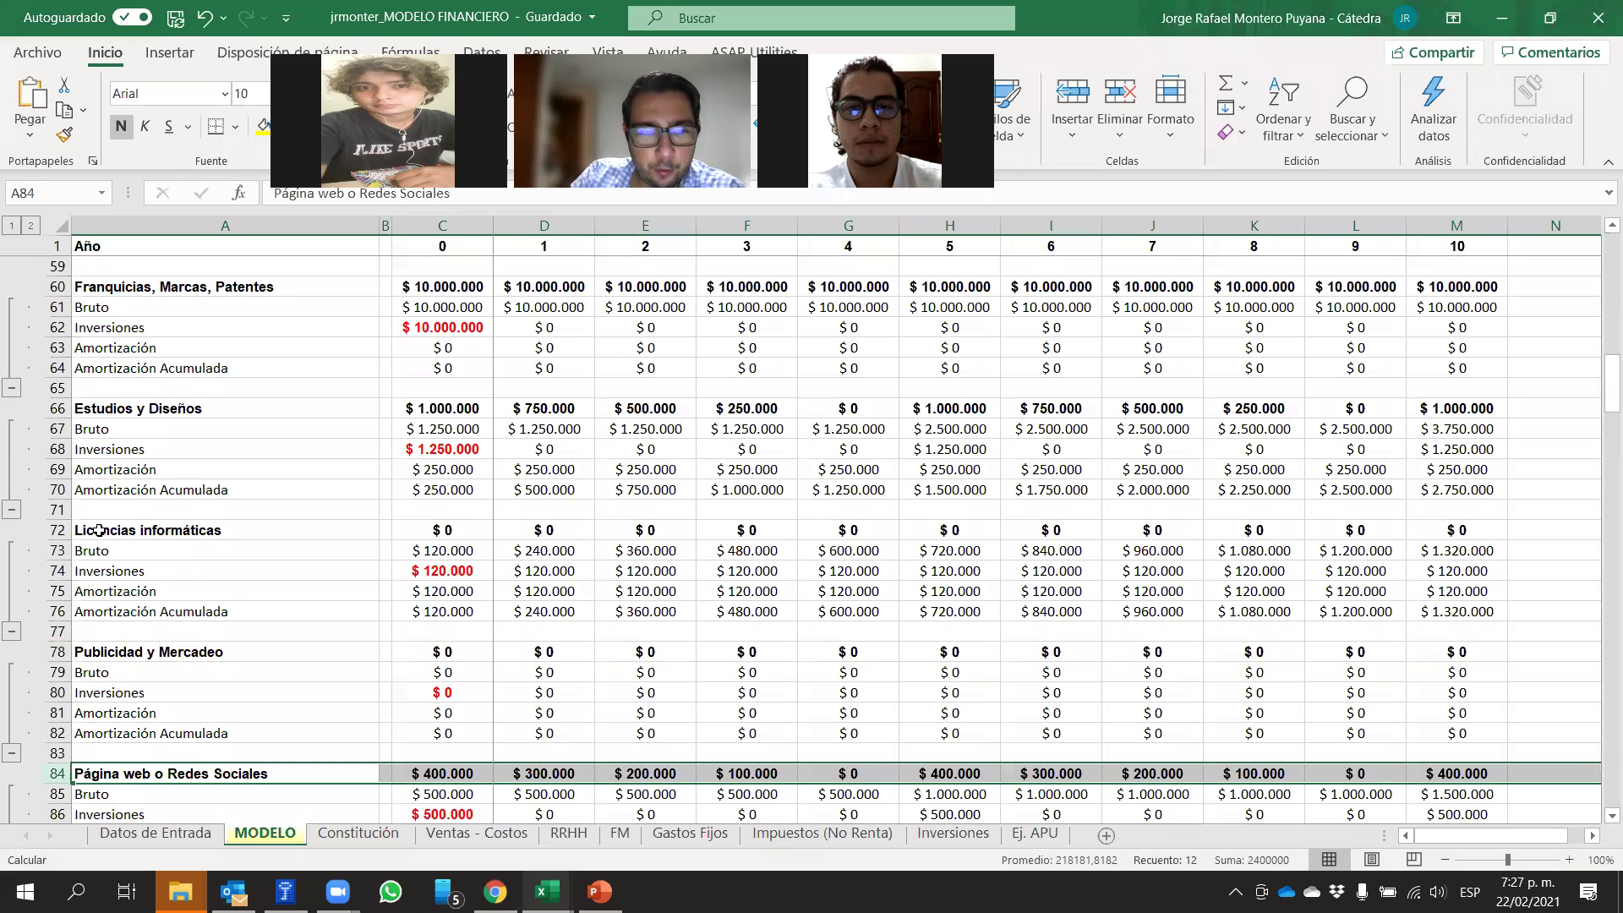
Inspect the Licencias informáticas block's Inversiones cells for years 0 to 4 and its Amortización cell for year 0
{"action": "left_click", "coordinate": [56, 531]}
{"action": "left_click", "coordinate": [431, 571]}
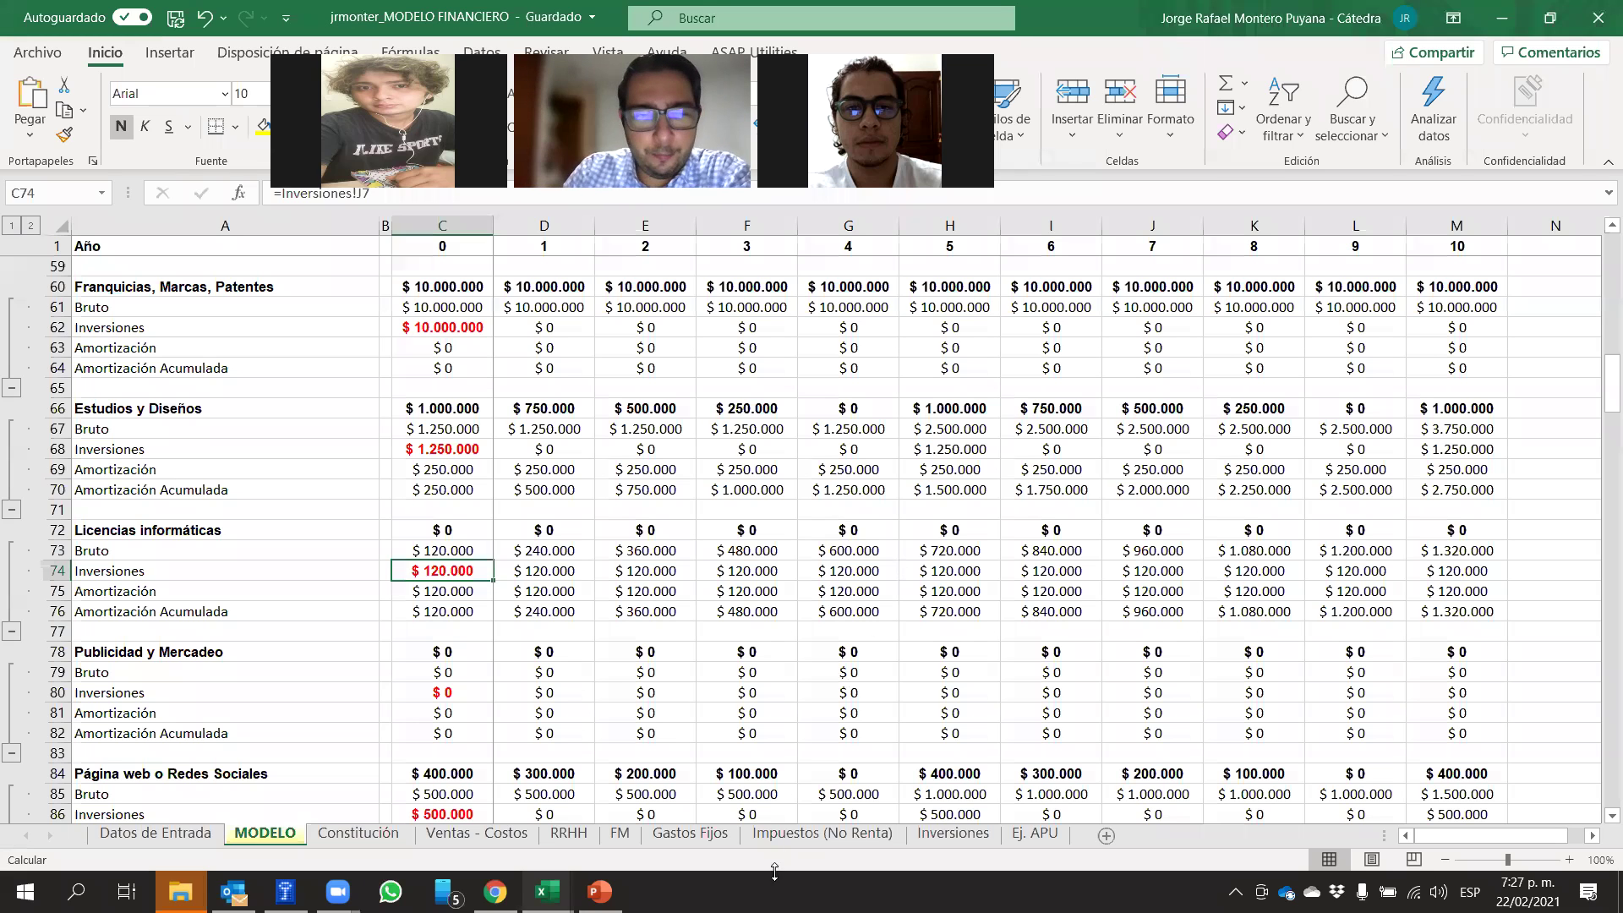
{"action": "left_click", "coordinate": [458, 587]}
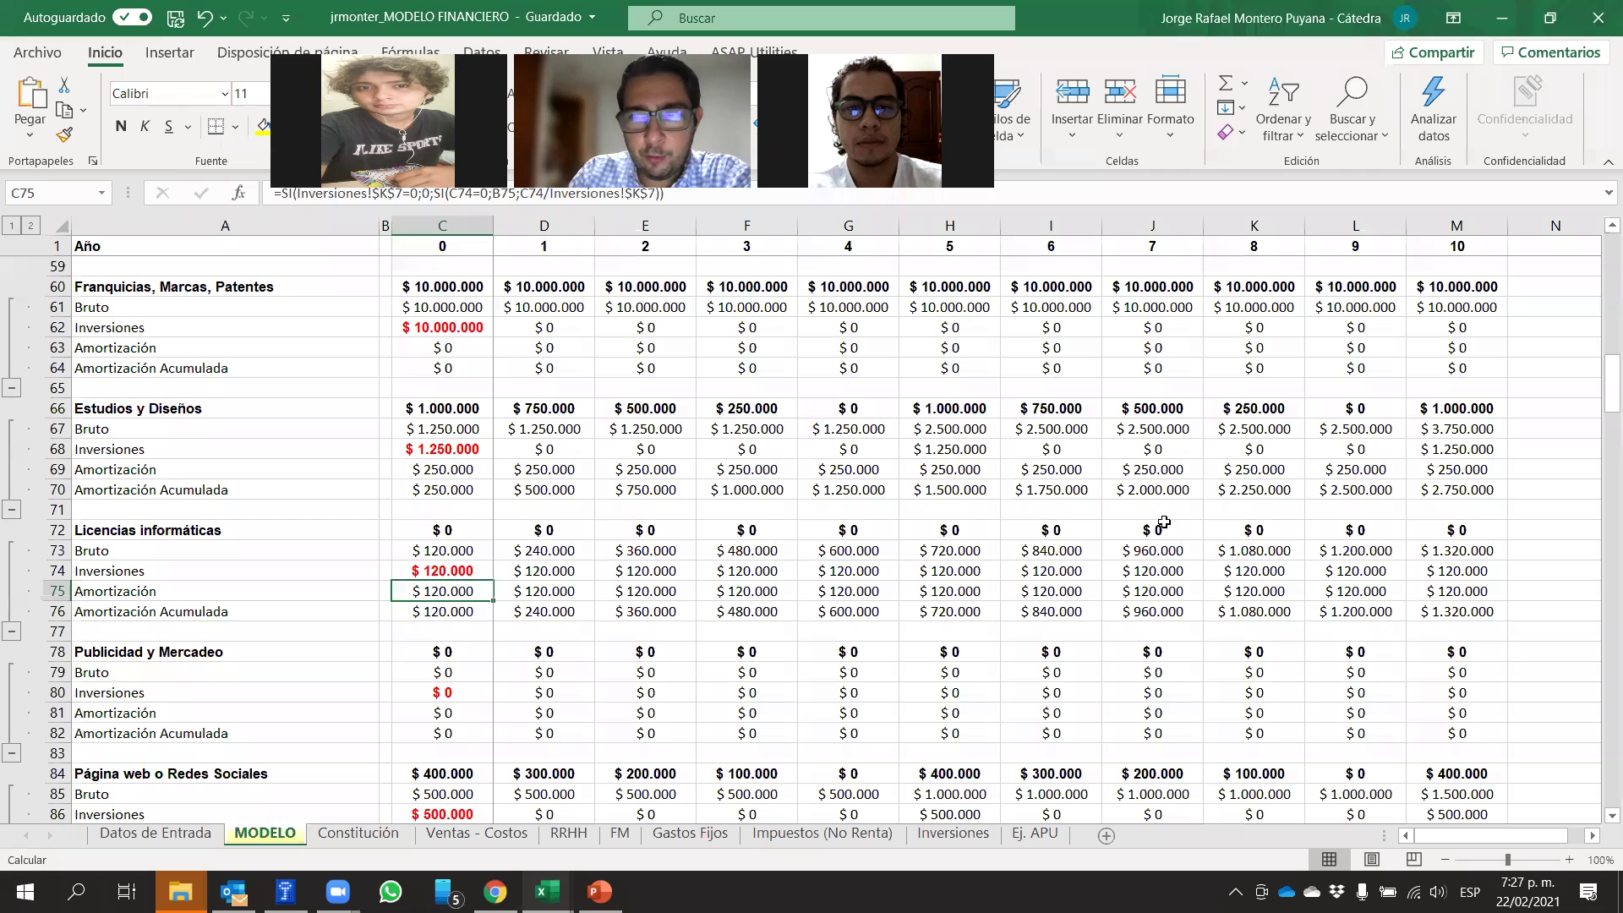
{"action": "left_click", "coordinate": [57, 591]}
{"action": "left_click", "coordinate": [470, 589]}
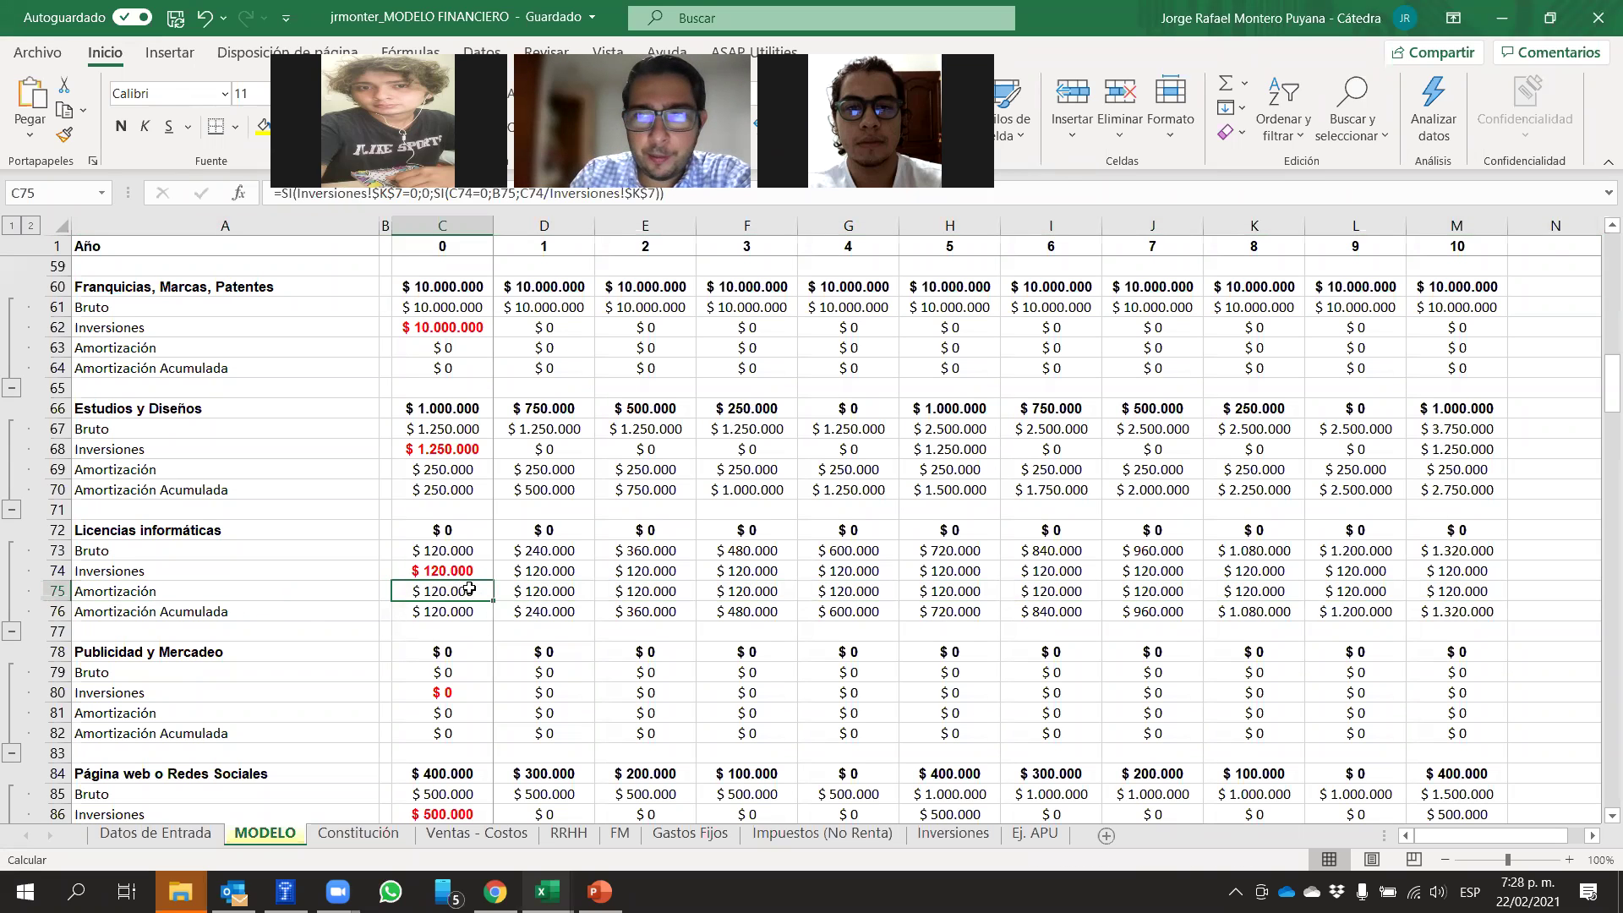
{"action": "left_click", "coordinate": [538, 566]}
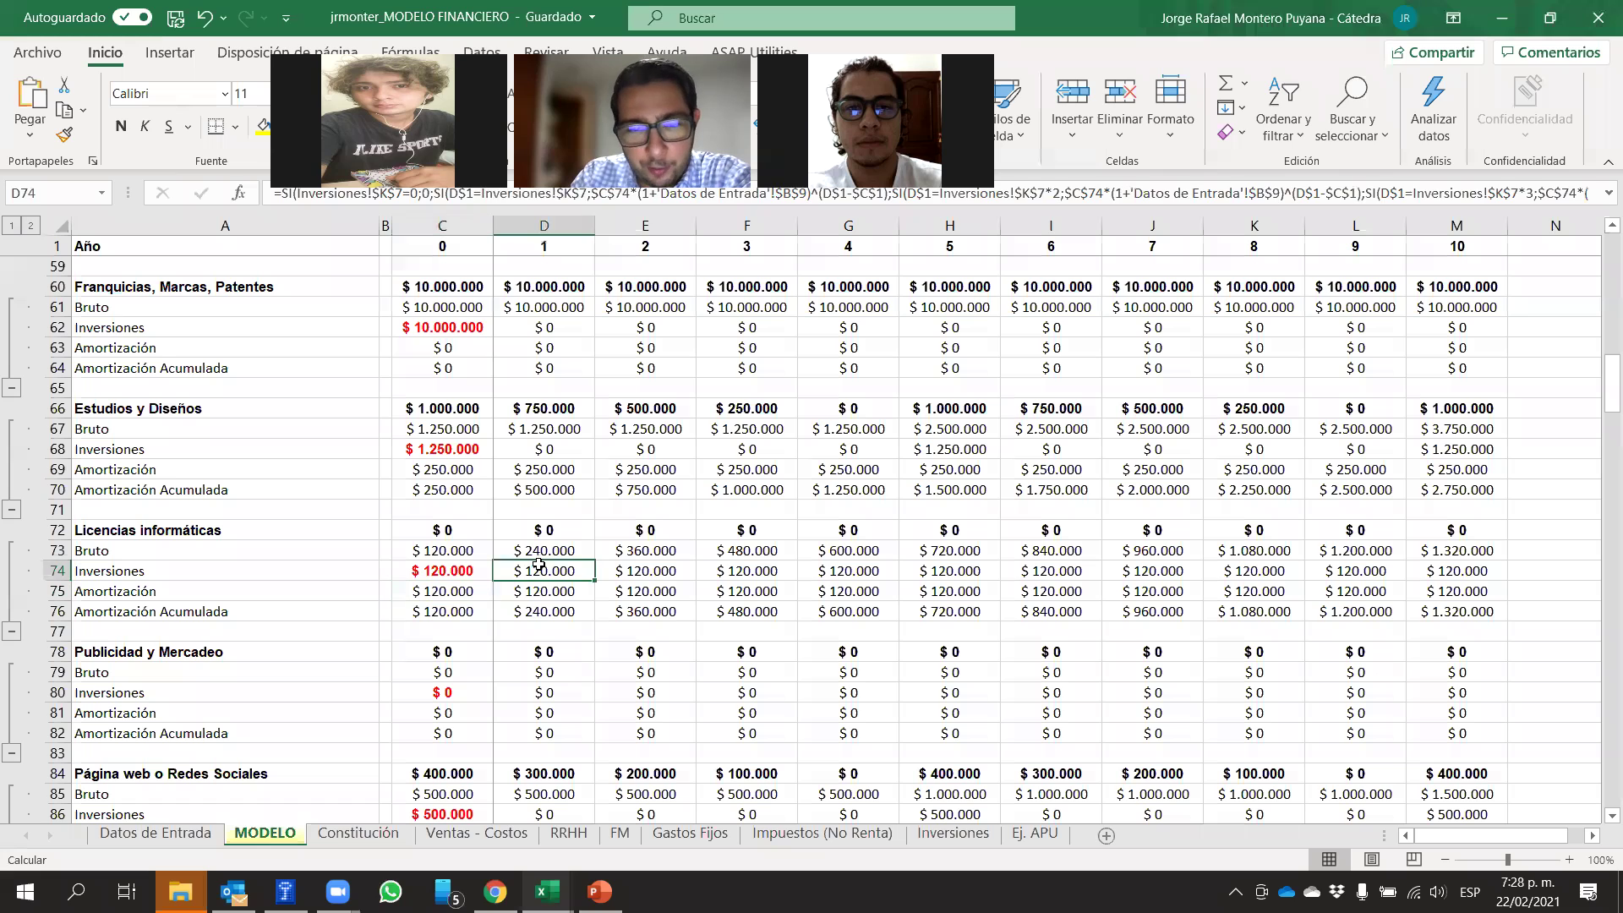
{"action": "left_click", "coordinate": [627, 565]}
{"action": "left_click", "coordinate": [723, 568]}
{"action": "left_click", "coordinate": [832, 565]}
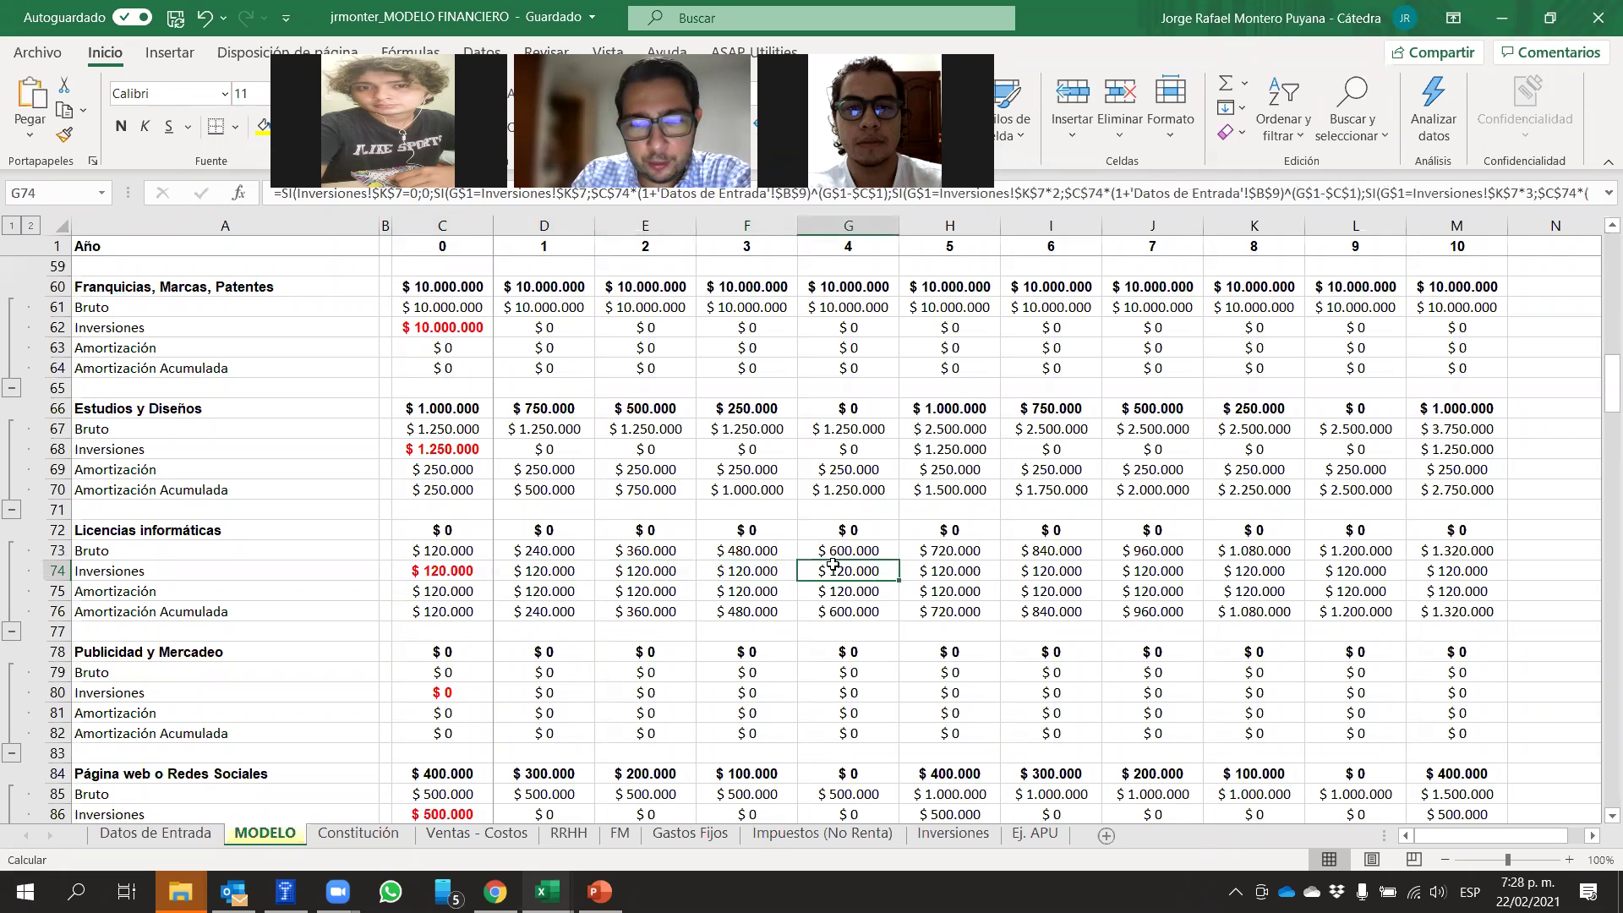
Inspect the Licencias informáticas block's Inversiones cells year by year, from year 0 to year 9
{"action": "left_click", "coordinate": [947, 570]}
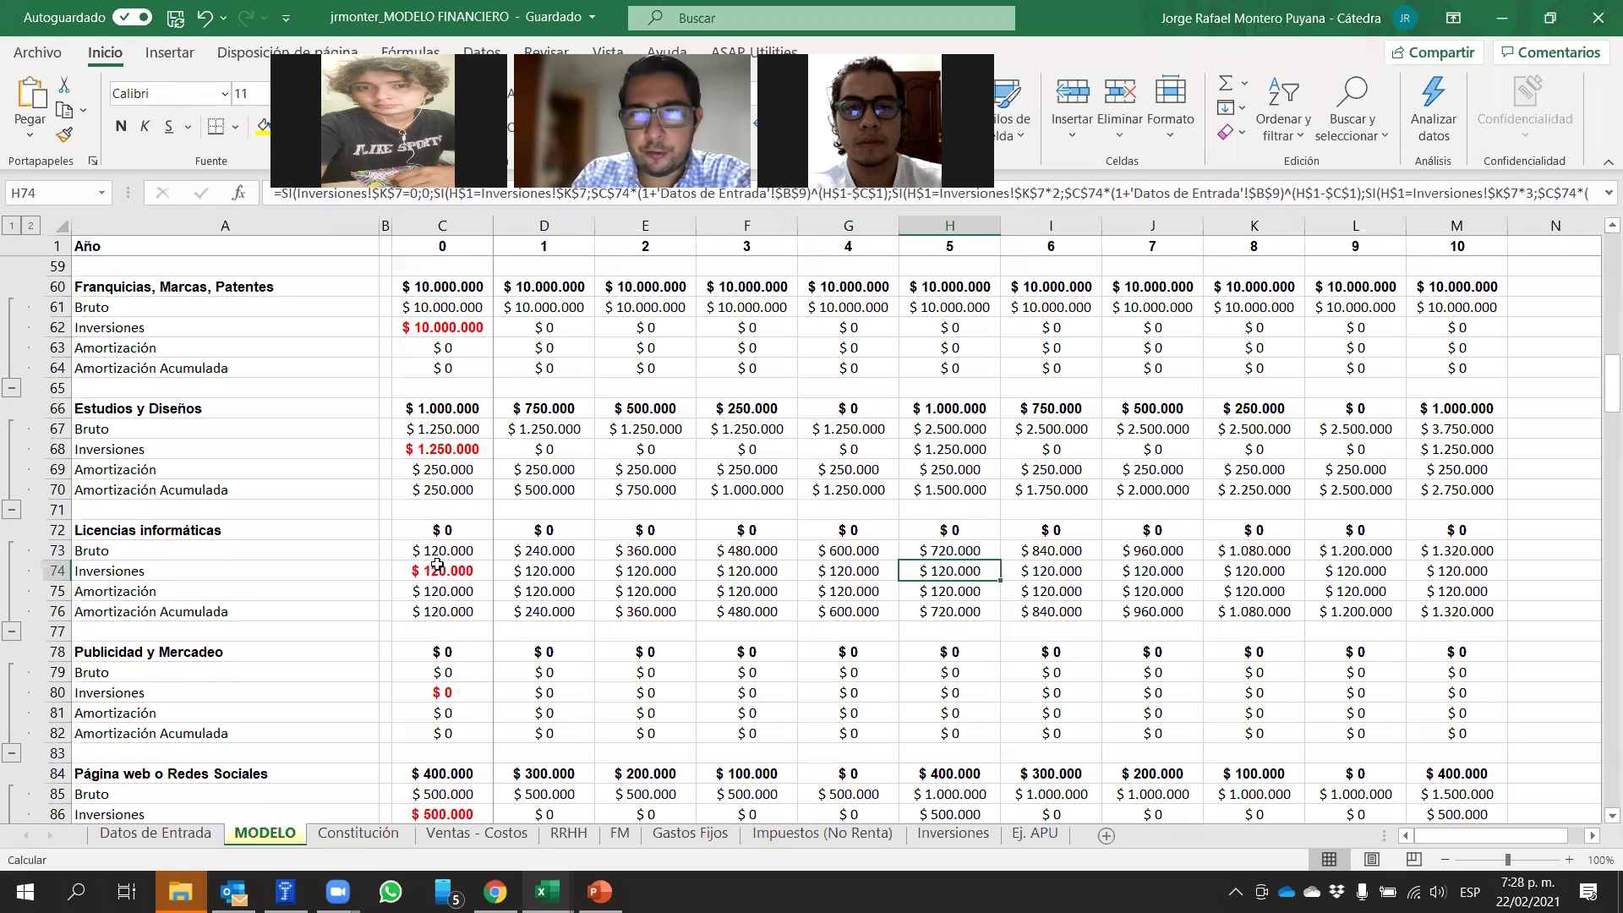
{"action": "left_click", "coordinate": [438, 246]}
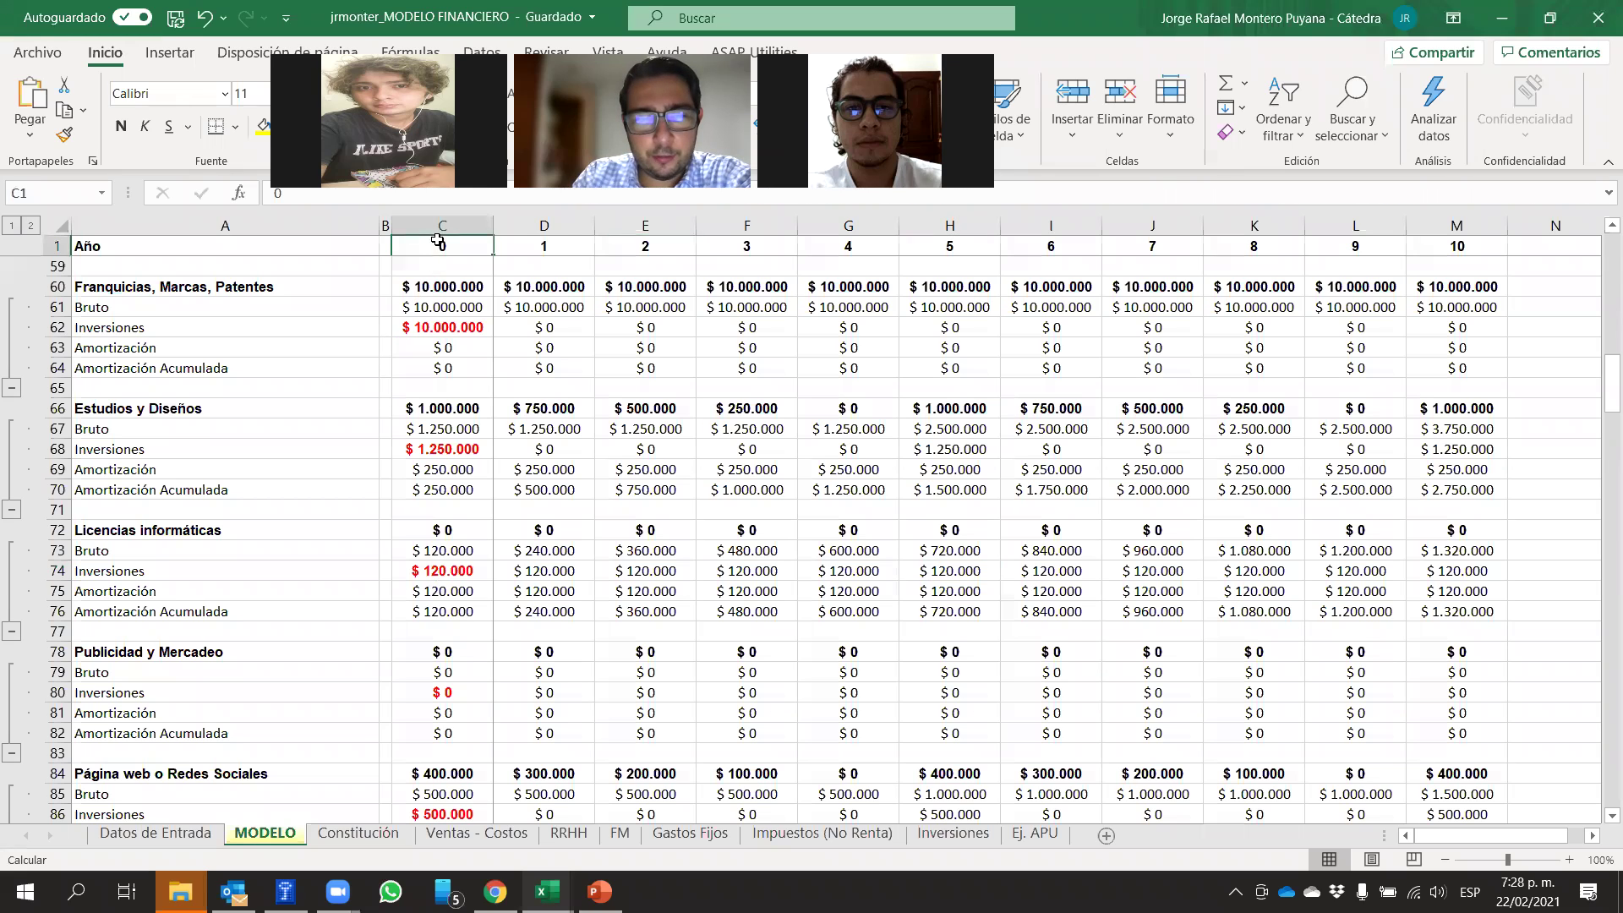
{"action": "left_click", "coordinate": [441, 574]}
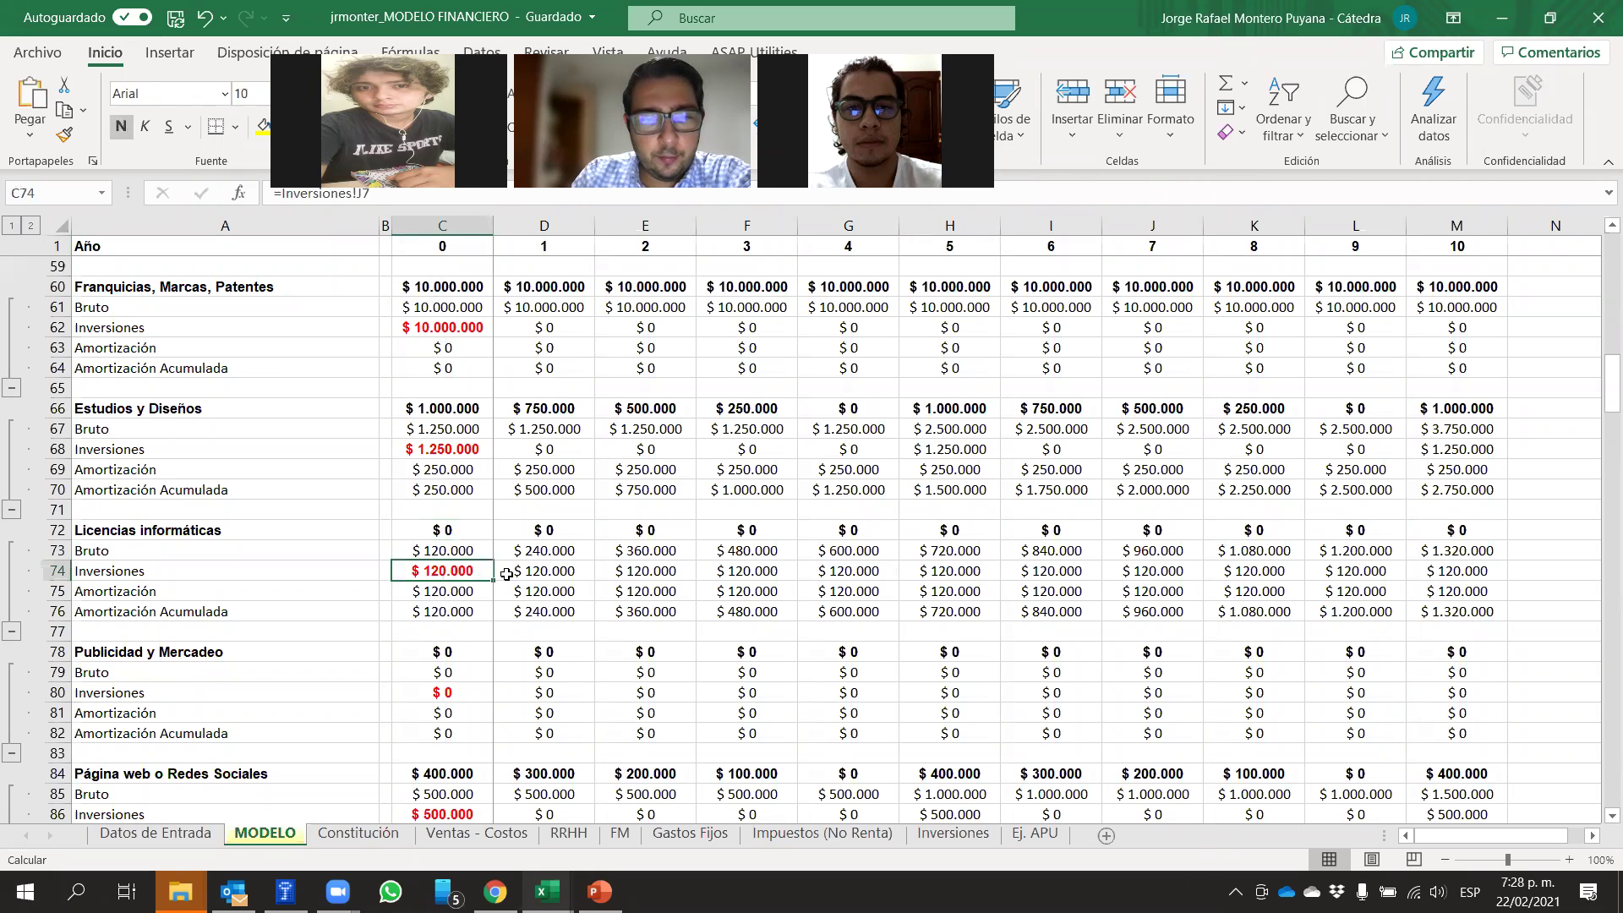
{"action": "left_click", "coordinate": [589, 570]}
{"action": "left_click", "coordinate": [630, 571]}
{"action": "left_click", "coordinate": [744, 572]}
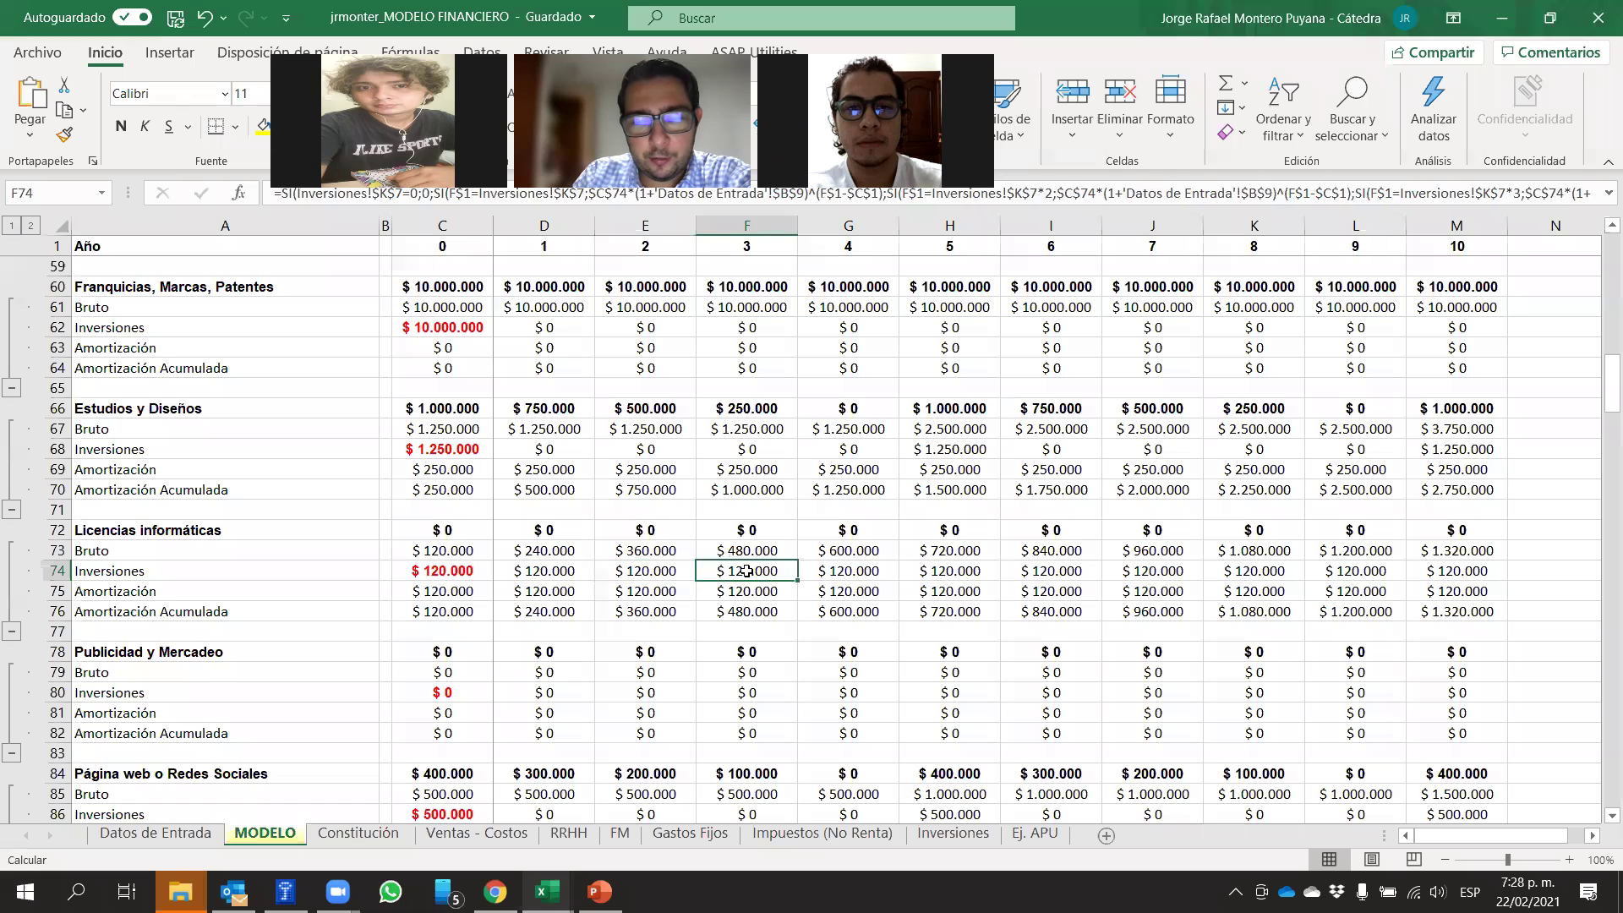
{"action": "left_click", "coordinate": [856, 573]}
{"action": "left_click", "coordinate": [956, 568]}
{"action": "left_click", "coordinate": [1040, 570]}
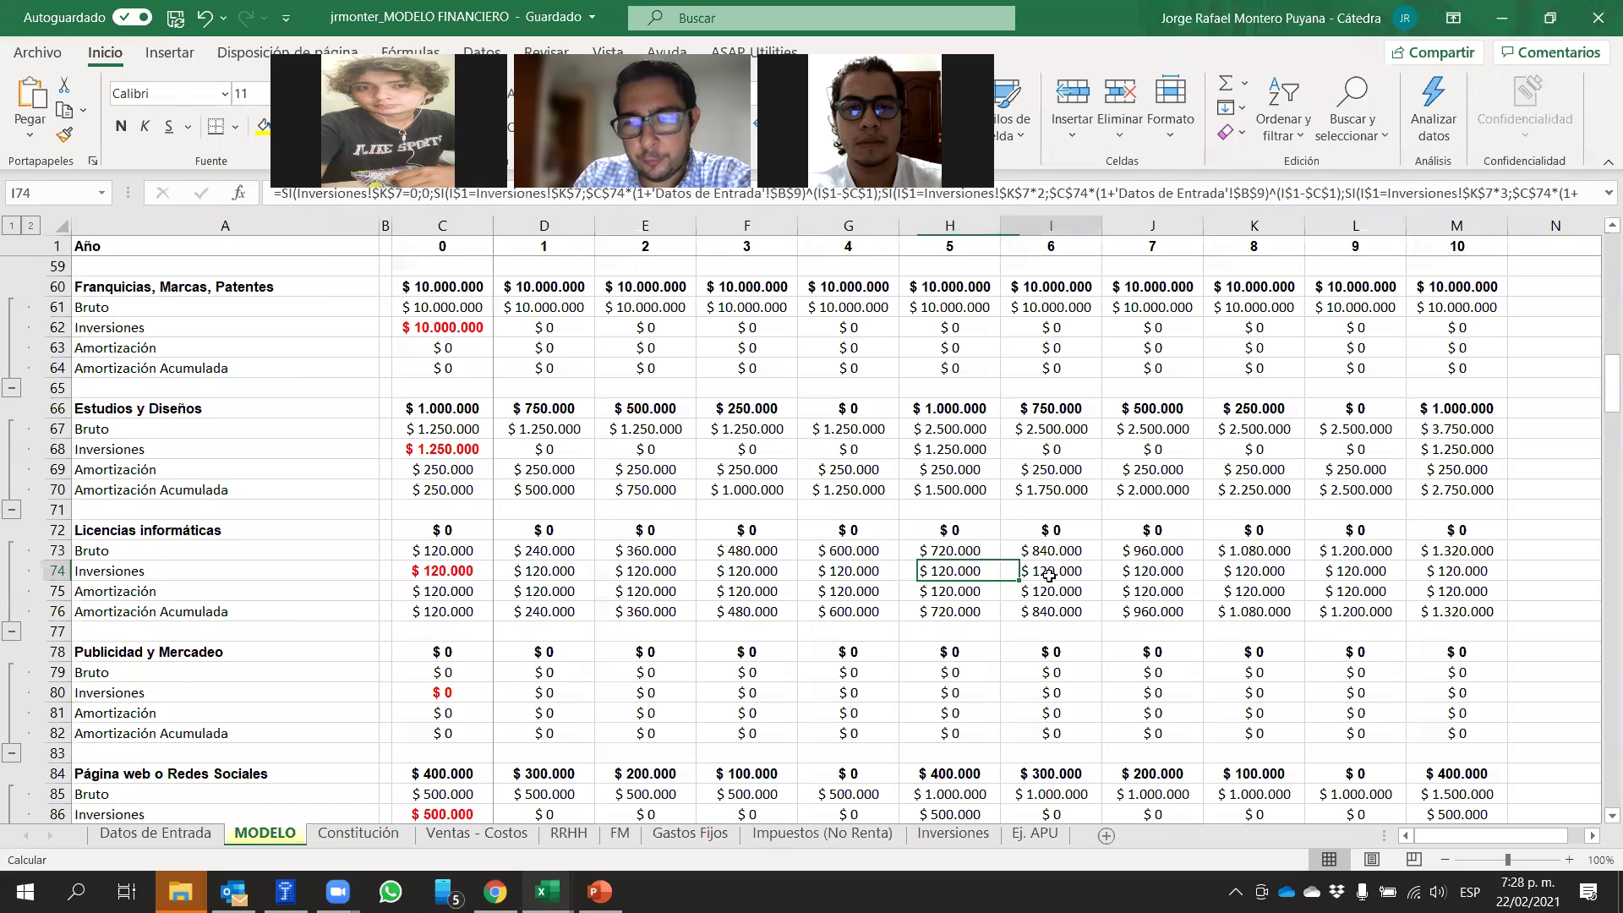
{"action": "left_click", "coordinate": [1152, 568]}
{"action": "left_click", "coordinate": [1241, 569]}
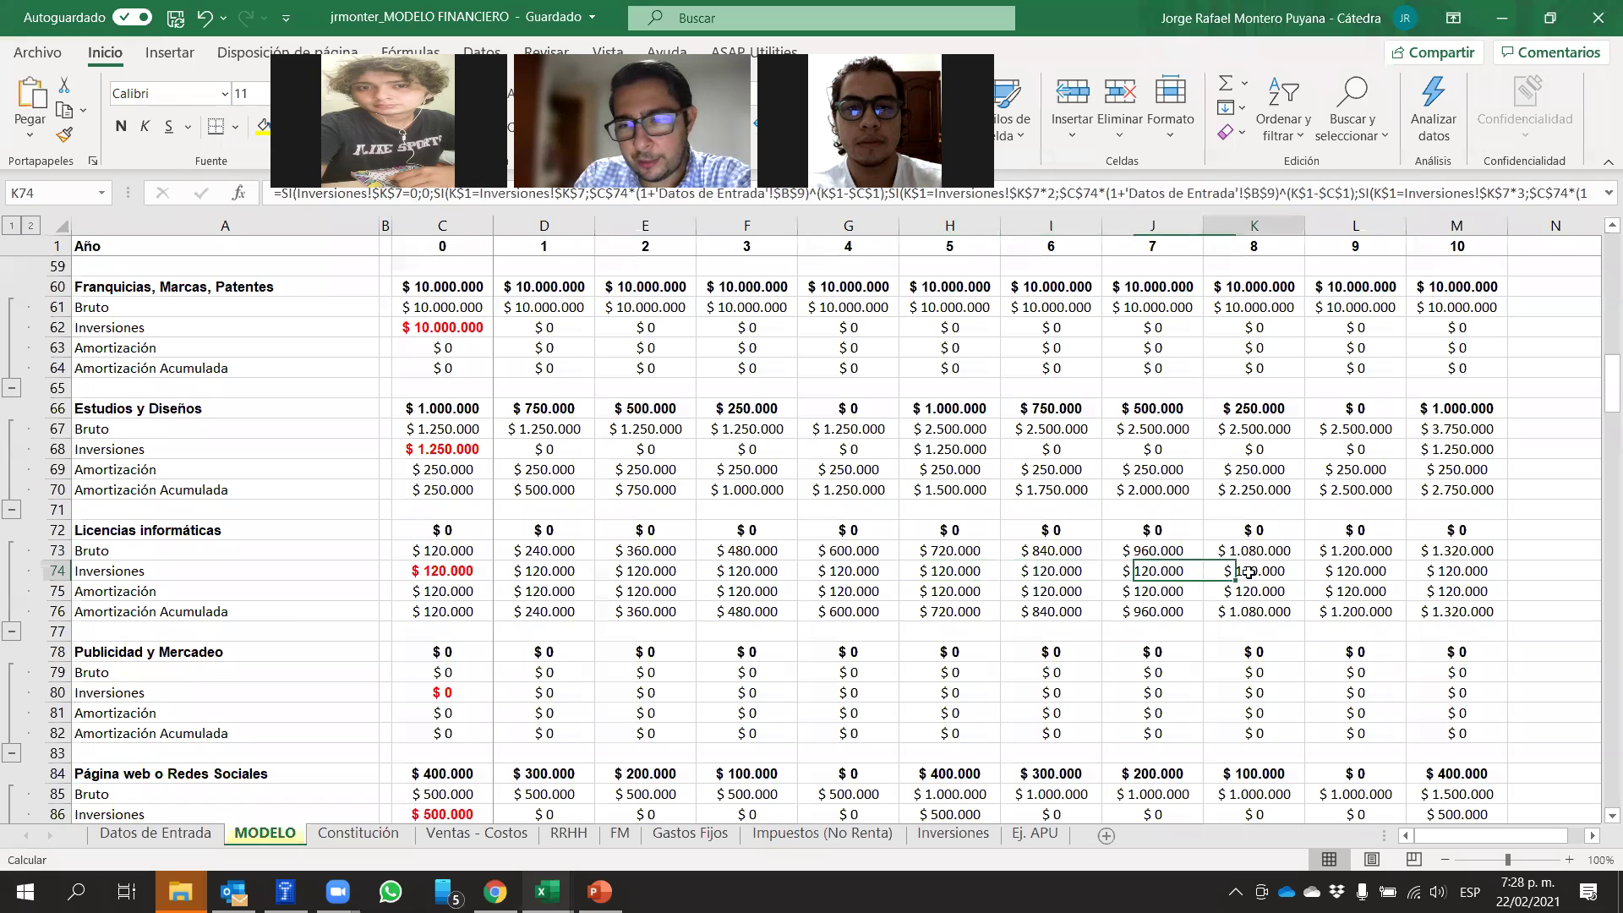
{"action": "left_click", "coordinate": [1357, 575]}
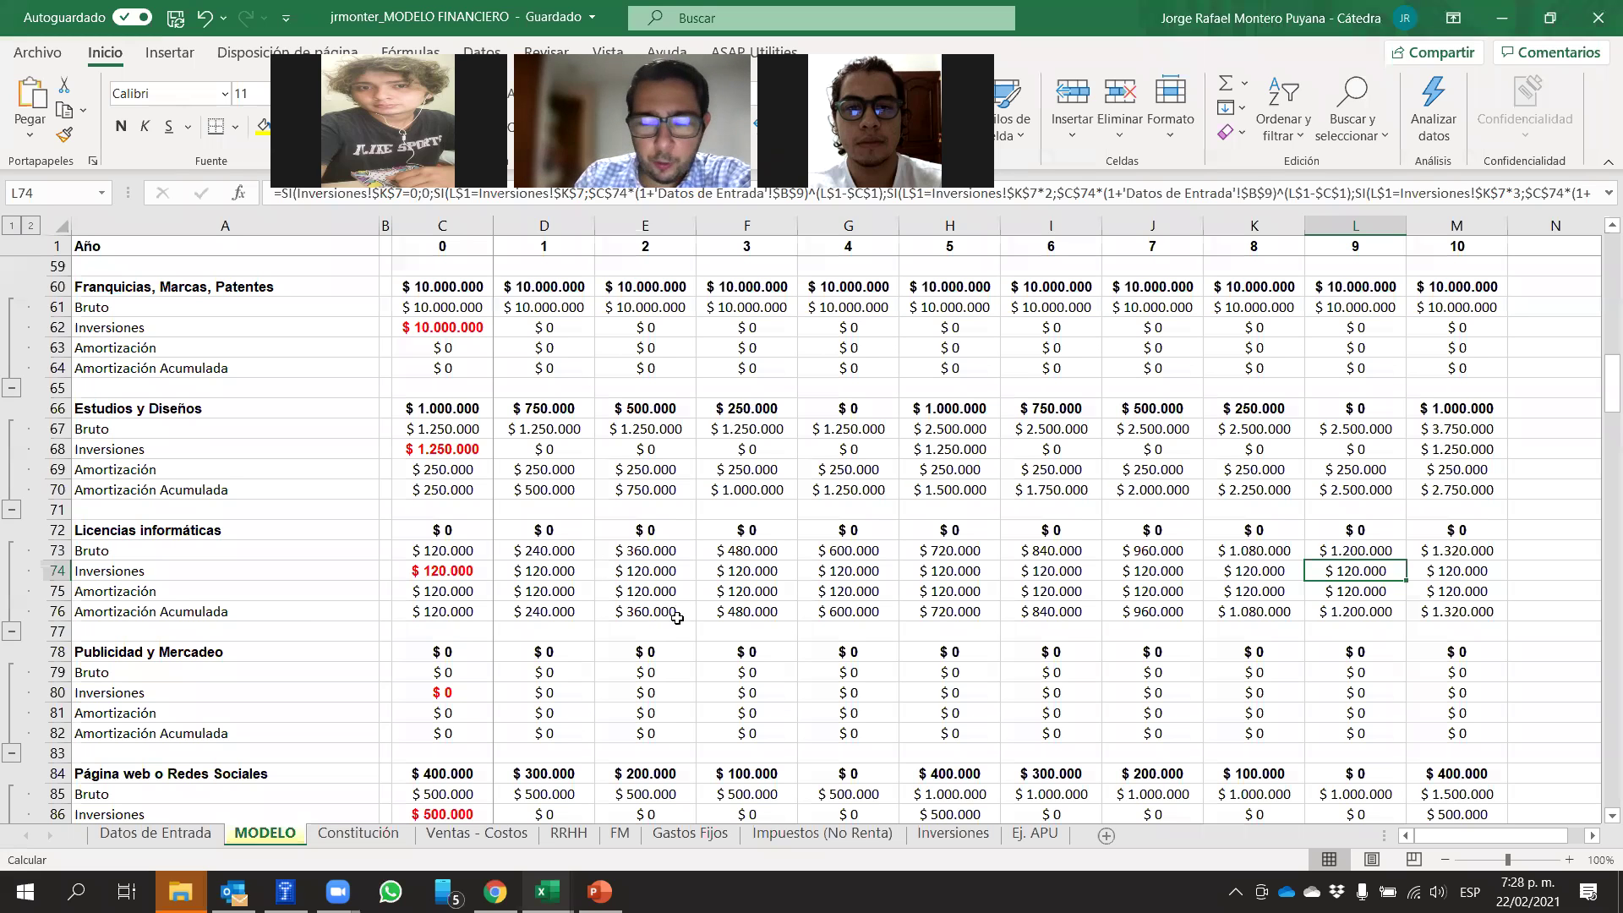
Set the Inflación Proyectada on the Datos de Entrada sheet to 3%
{"action": "left_click", "coordinate": [141, 837]}
{"action": "left_click", "coordinate": [511, 432]}
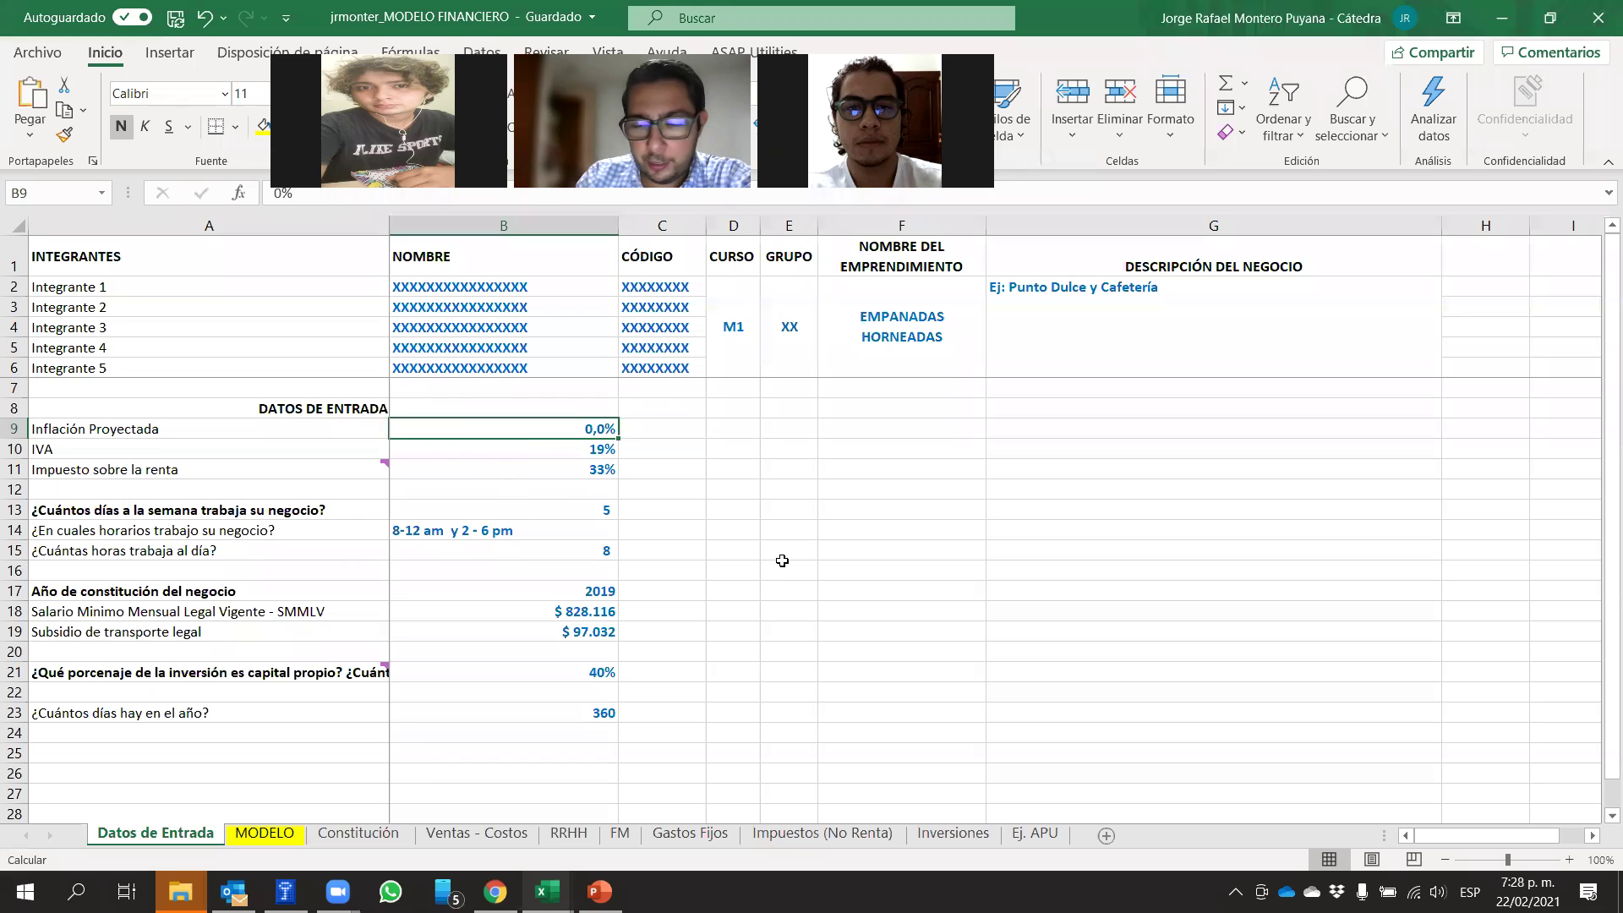
{"action": "type", "text": "3"}
{"action": "key", "text": "Return"}
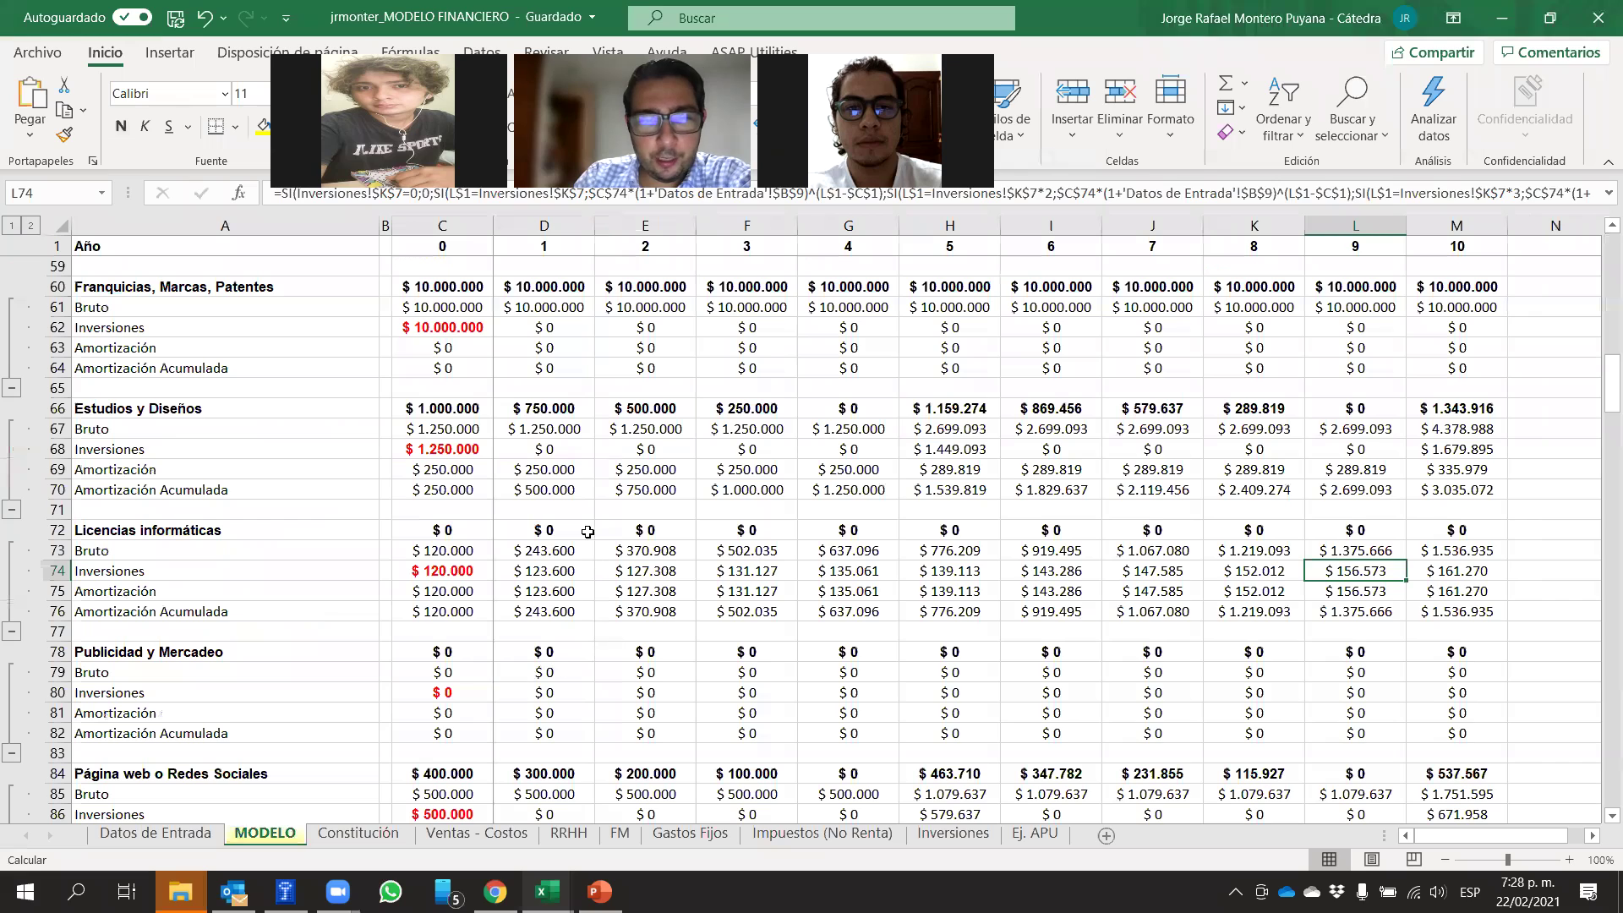
Check how the Licencias informáticas Inversiones cells on the MODELO sheet respond to the inflation rate, from year 0 to year 10
{"action": "left_click", "coordinate": [466, 571]}
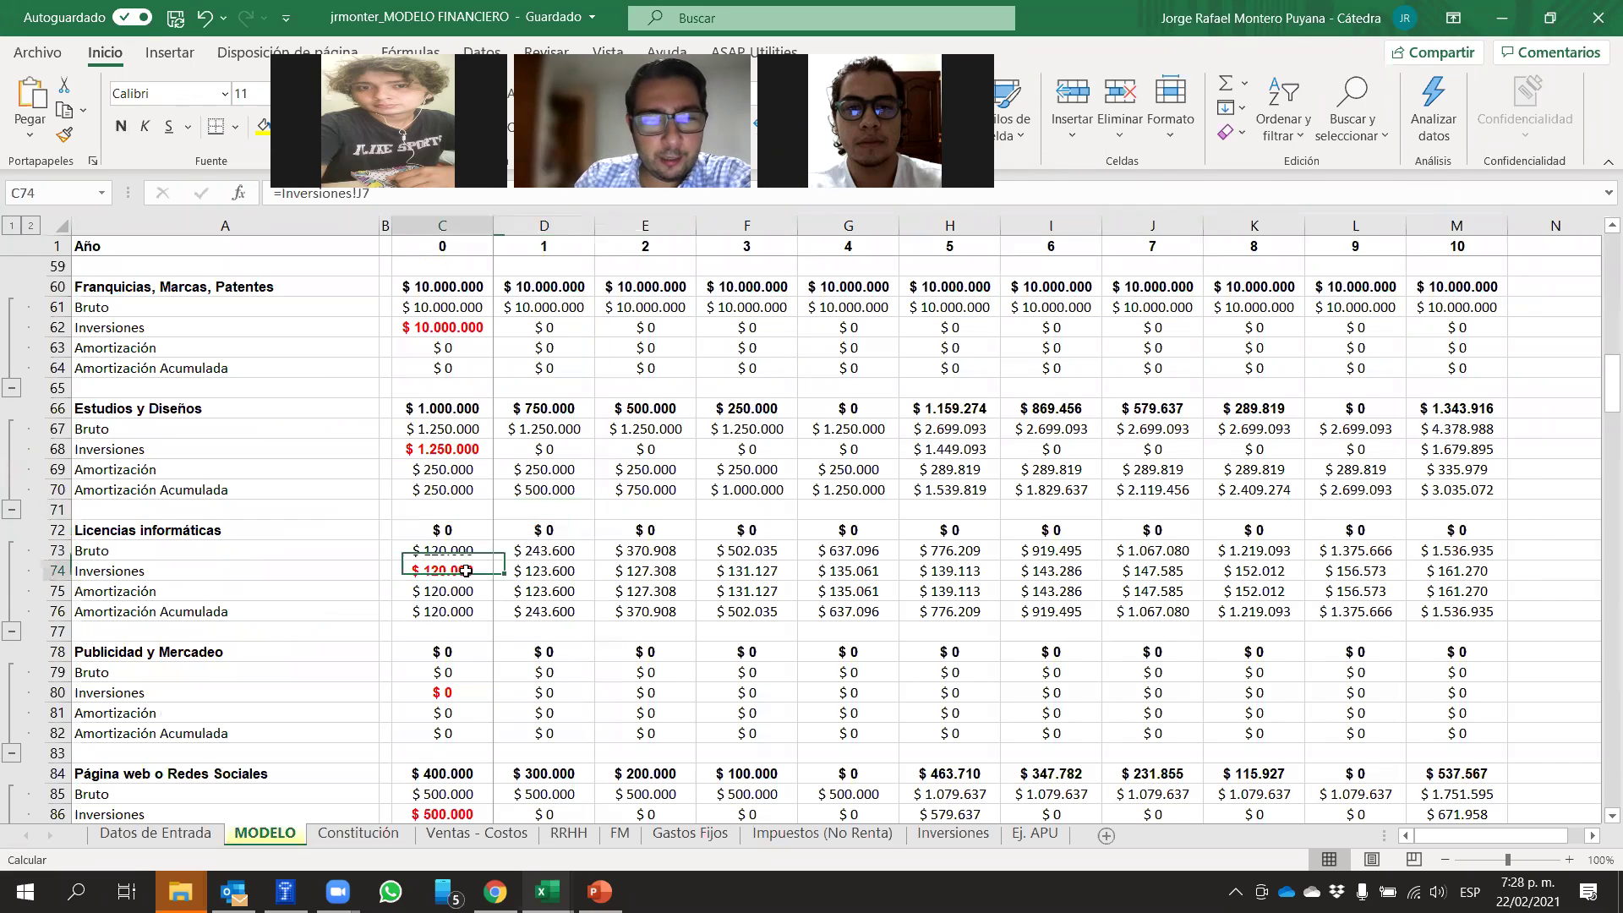
{"action": "left_click", "coordinate": [531, 572]}
{"action": "left_click", "coordinate": [652, 566]}
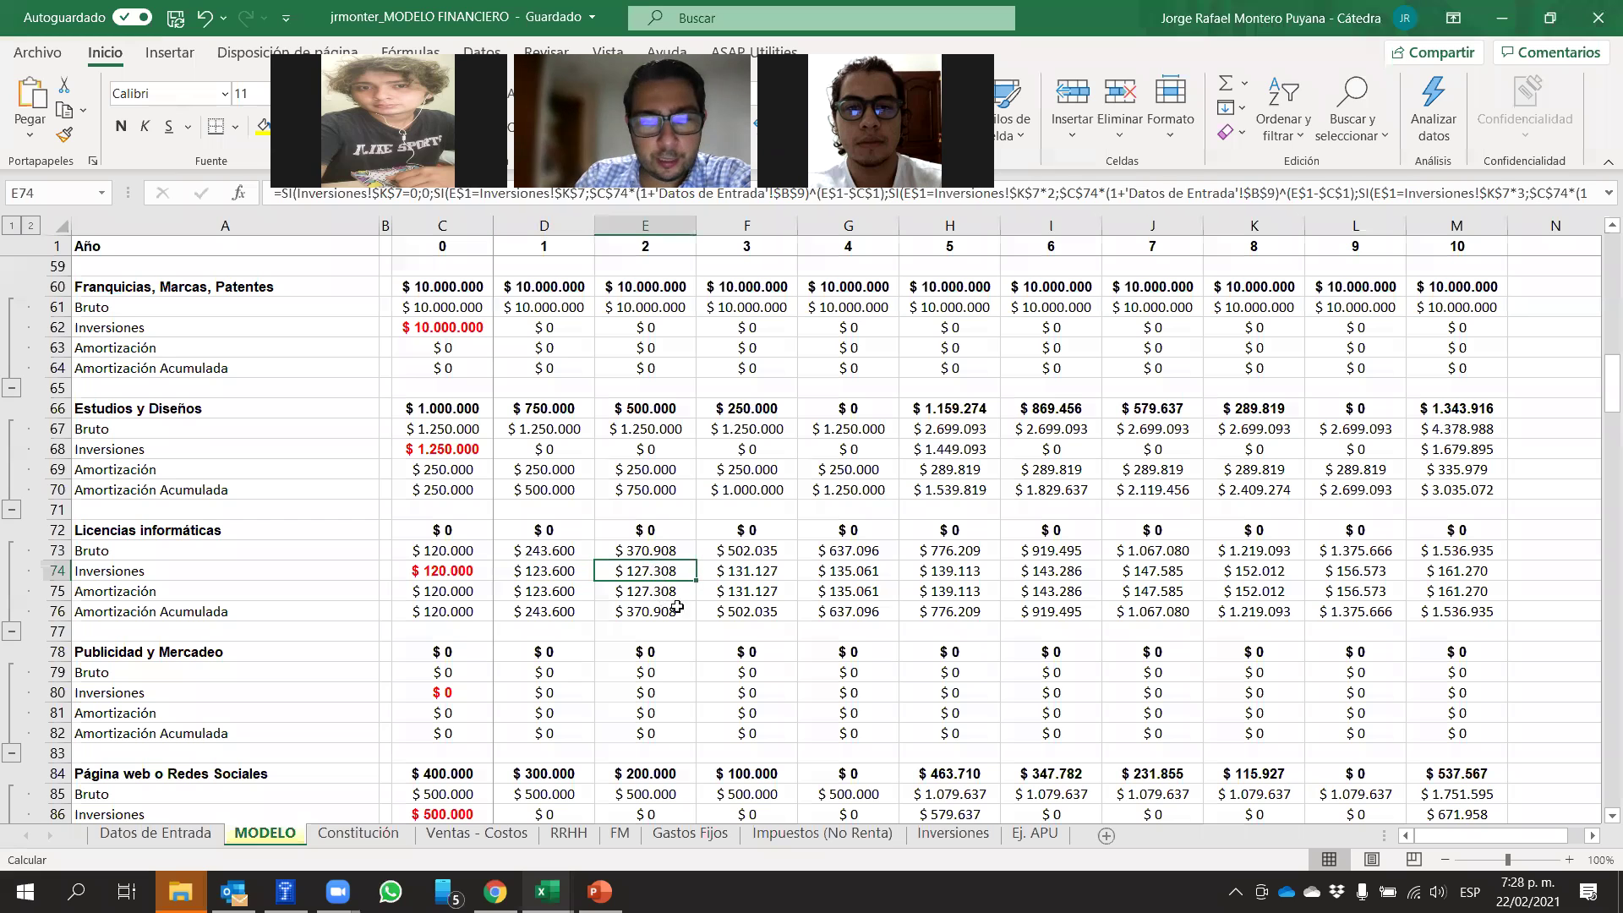
{"action": "left_click", "coordinate": [743, 582]}
{"action": "left_click", "coordinate": [822, 573]}
{"action": "left_click", "coordinate": [956, 568]}
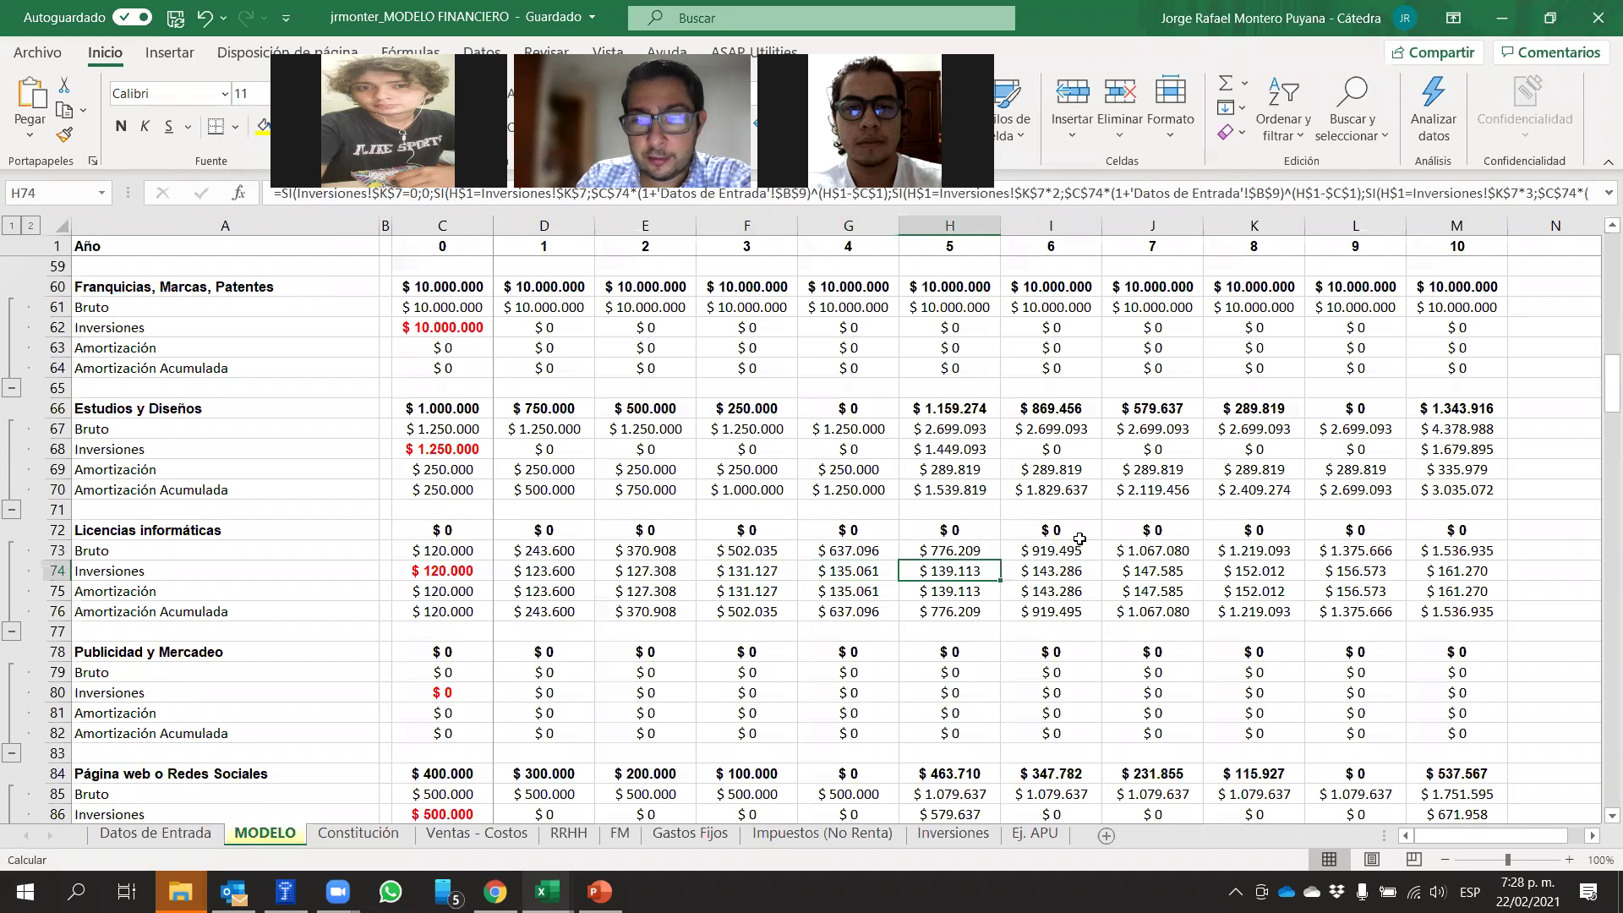
{"action": "left_click", "coordinate": [1060, 568]}
{"action": "left_click", "coordinate": [1171, 572]}
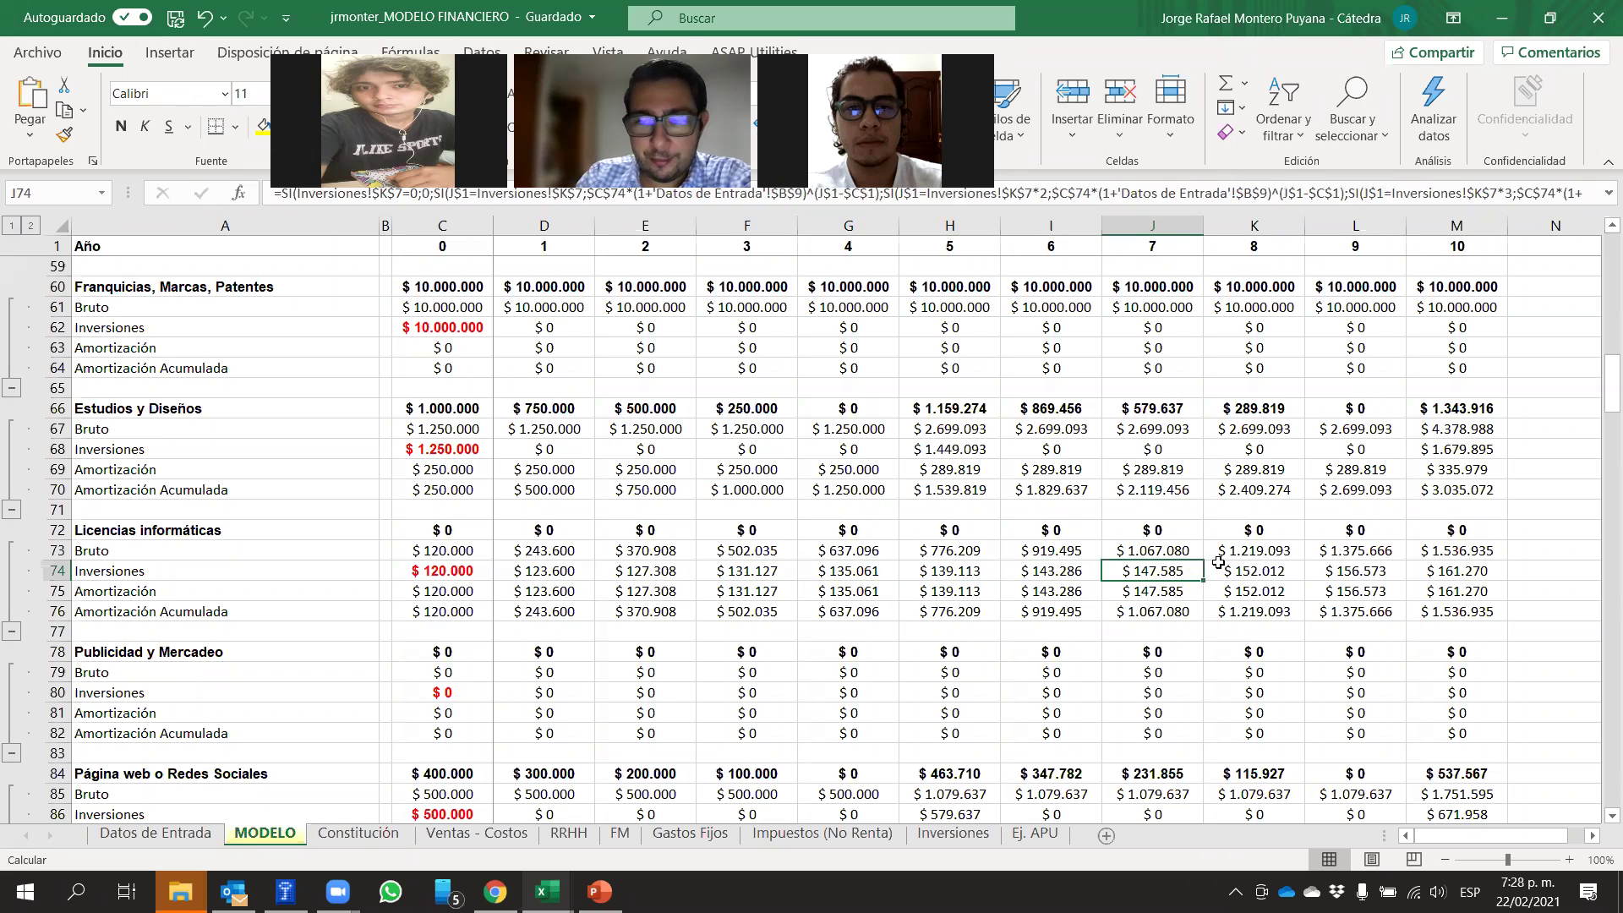
{"action": "left_click", "coordinate": [1268, 564]}
{"action": "left_click", "coordinate": [1355, 573]}
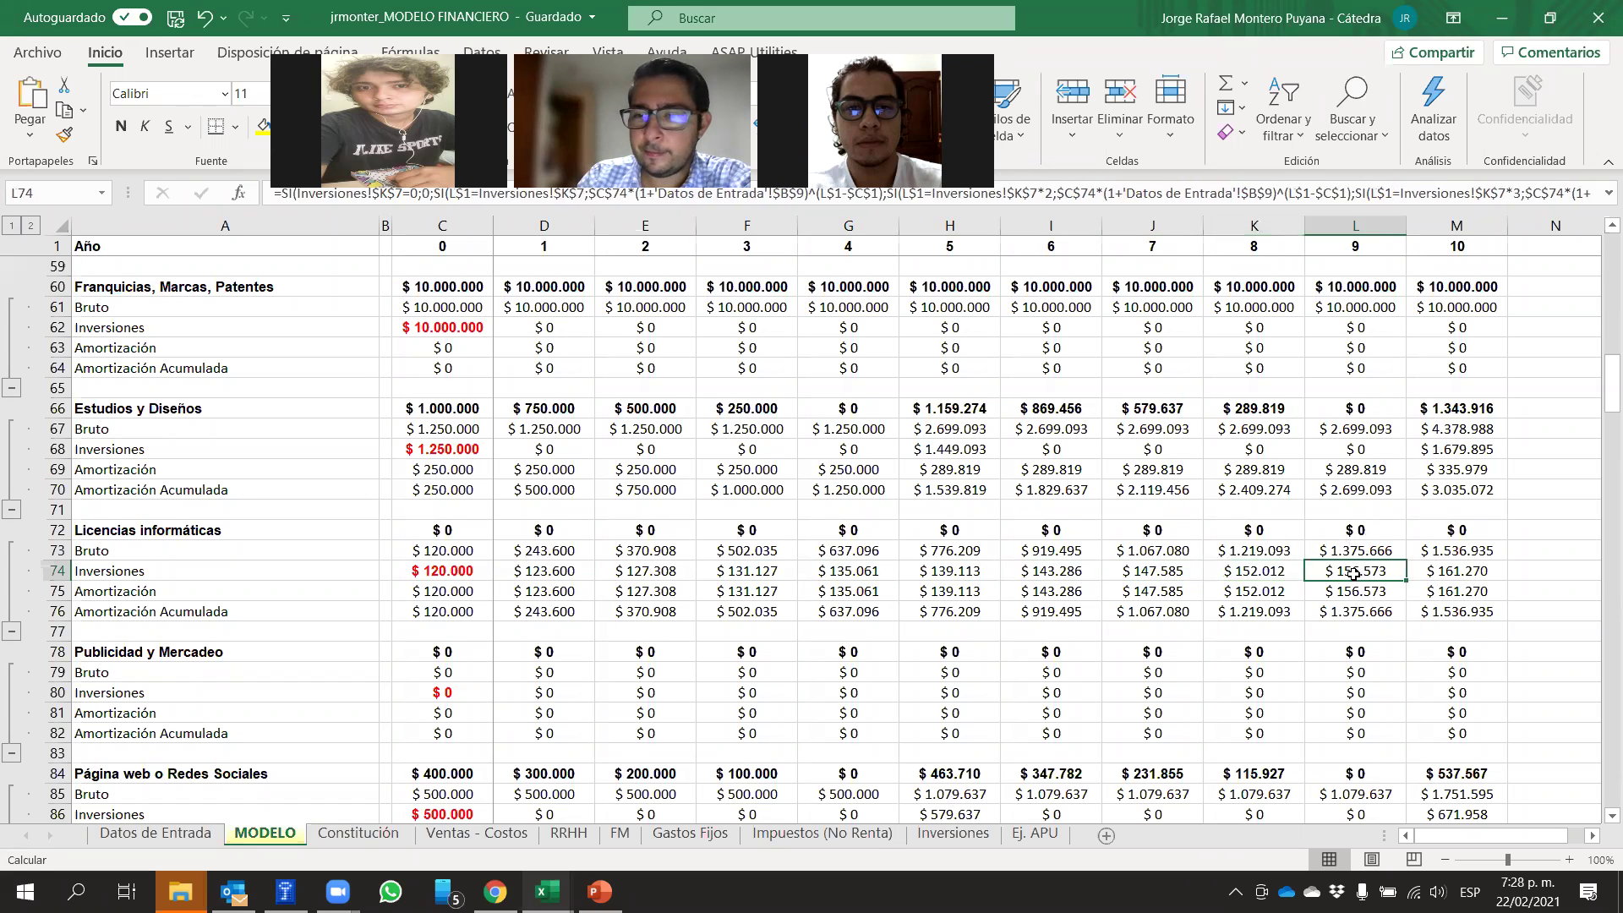
{"action": "left_click", "coordinate": [1420, 567]}
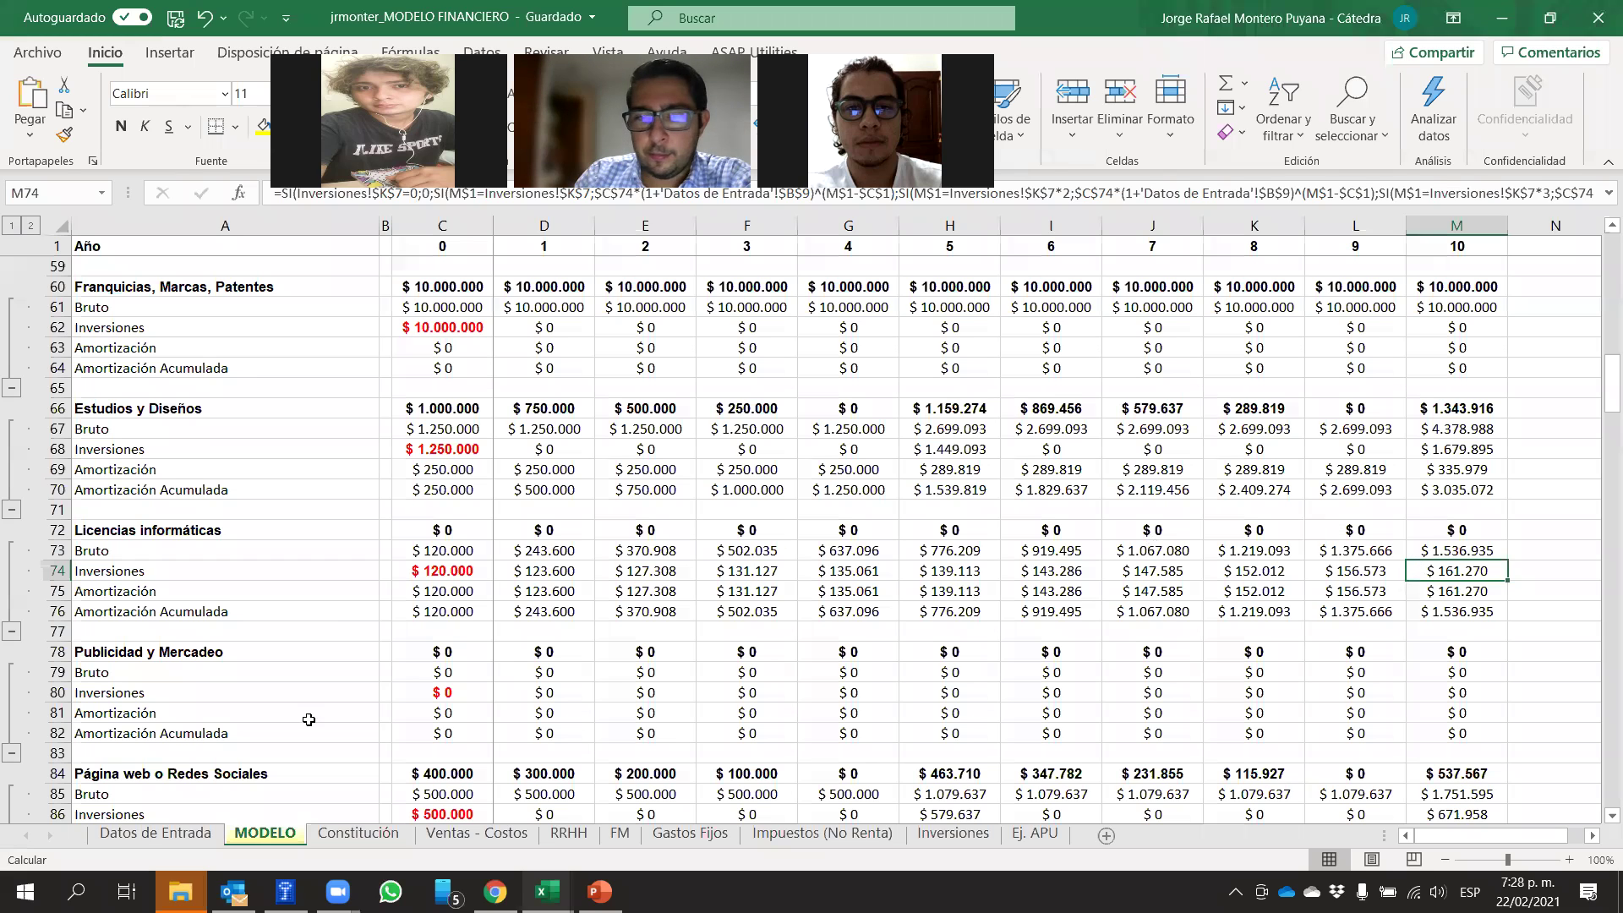
Set the Inflación Proyectada on the Datos de Entrada sheet back to 0% and return to the MODELO sheet
{"action": "left_click", "coordinate": [142, 837]}
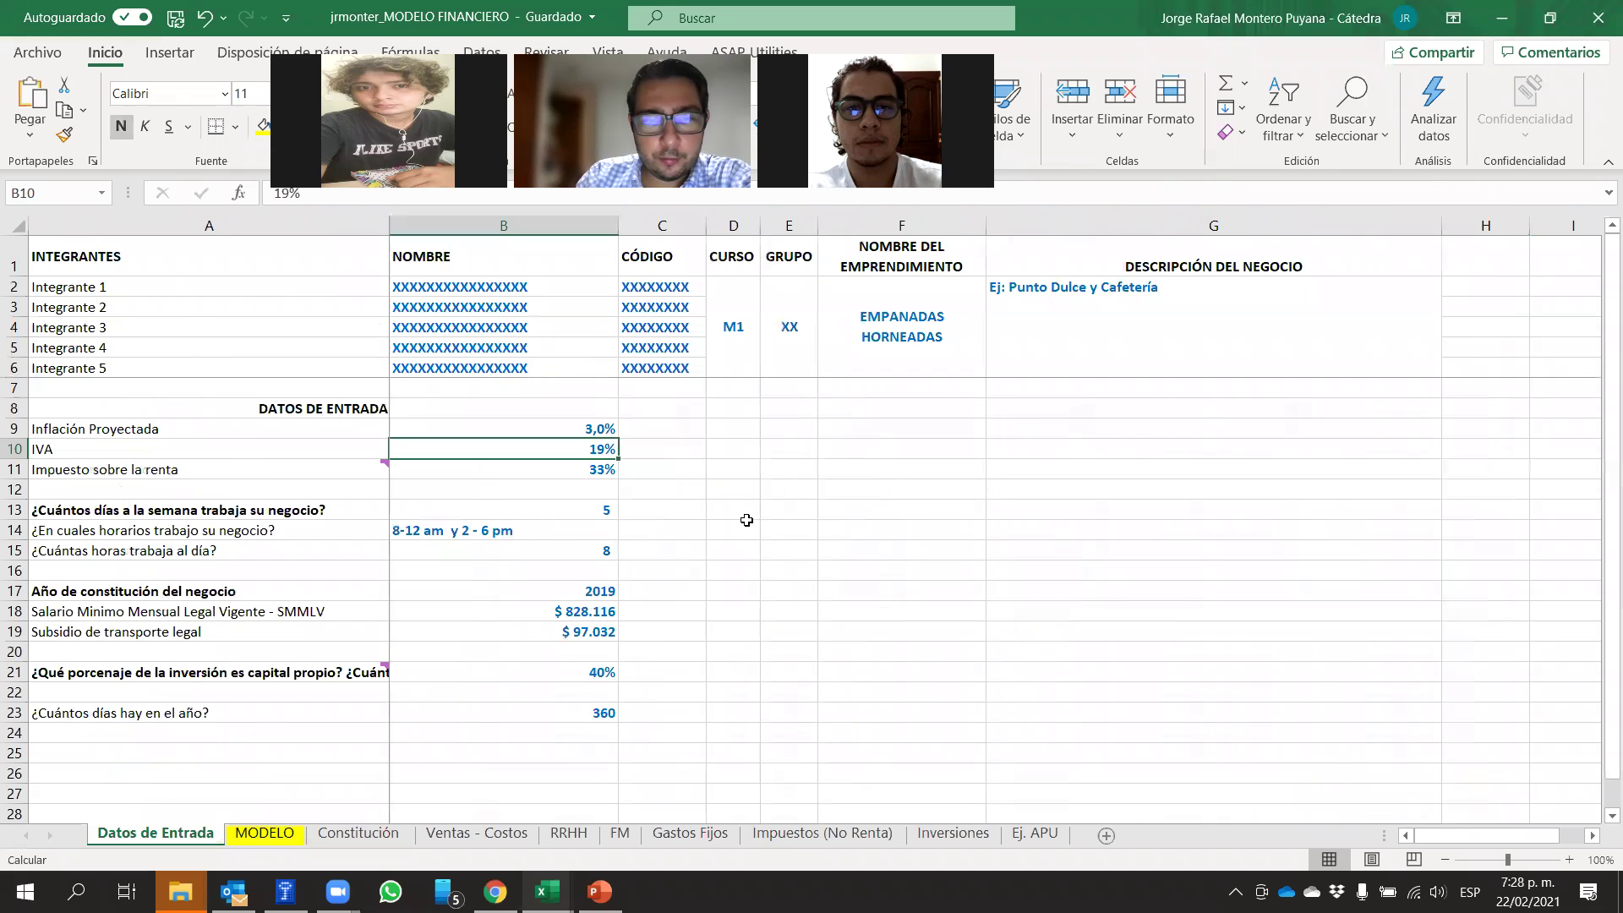
{"action": "type", "text": "0"}
{"action": "key", "text": "Return"}
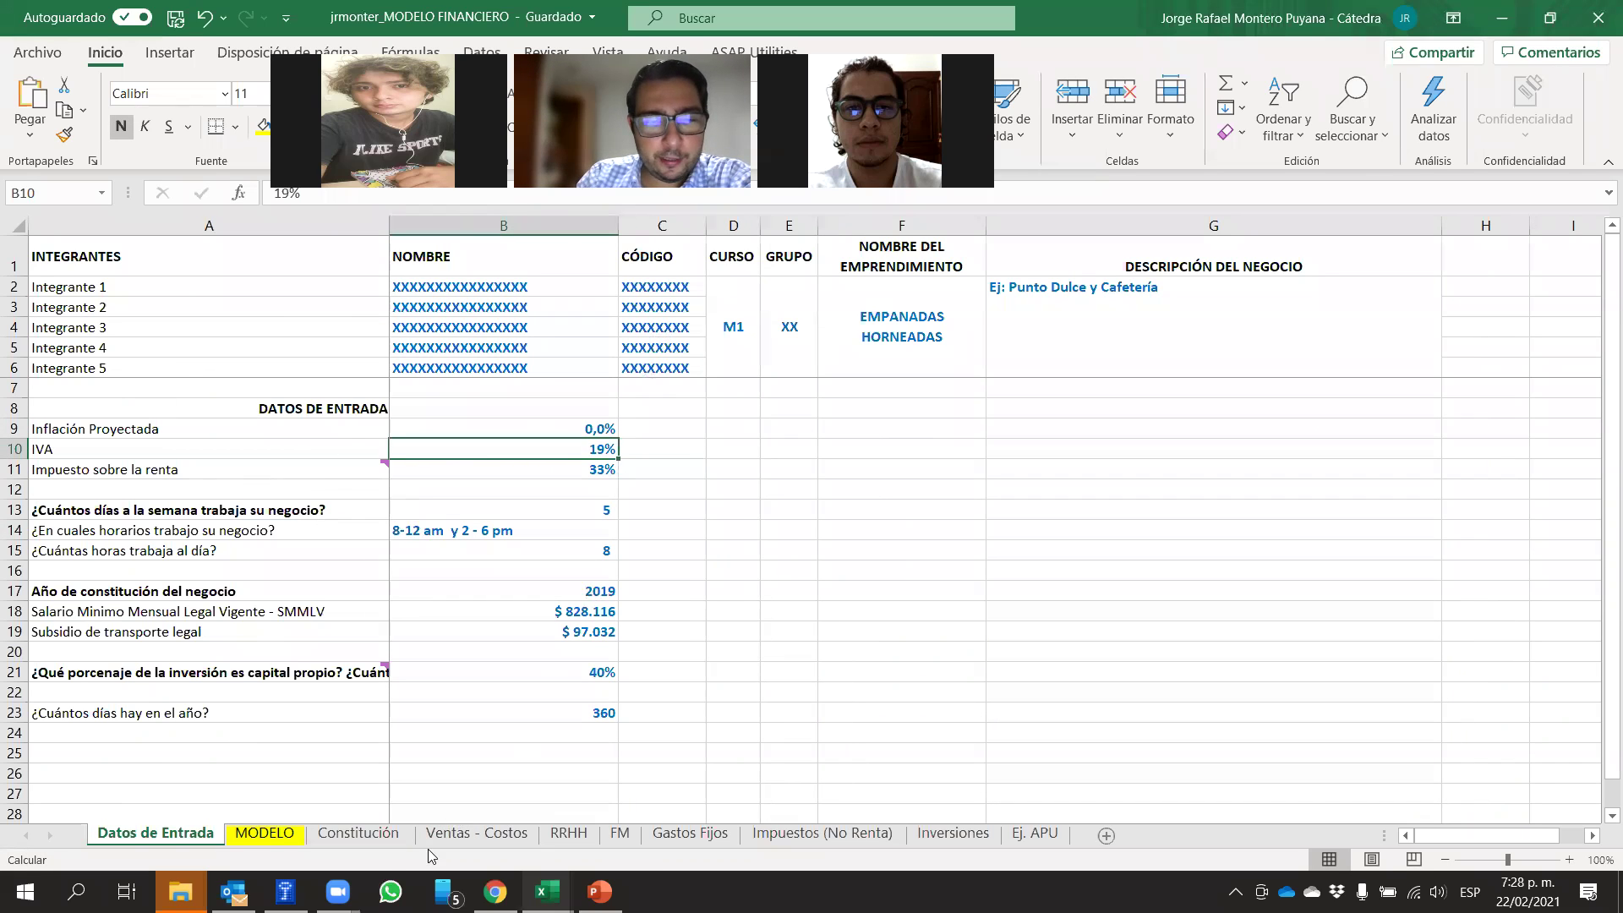
{"action": "left_click", "coordinate": [265, 835]}
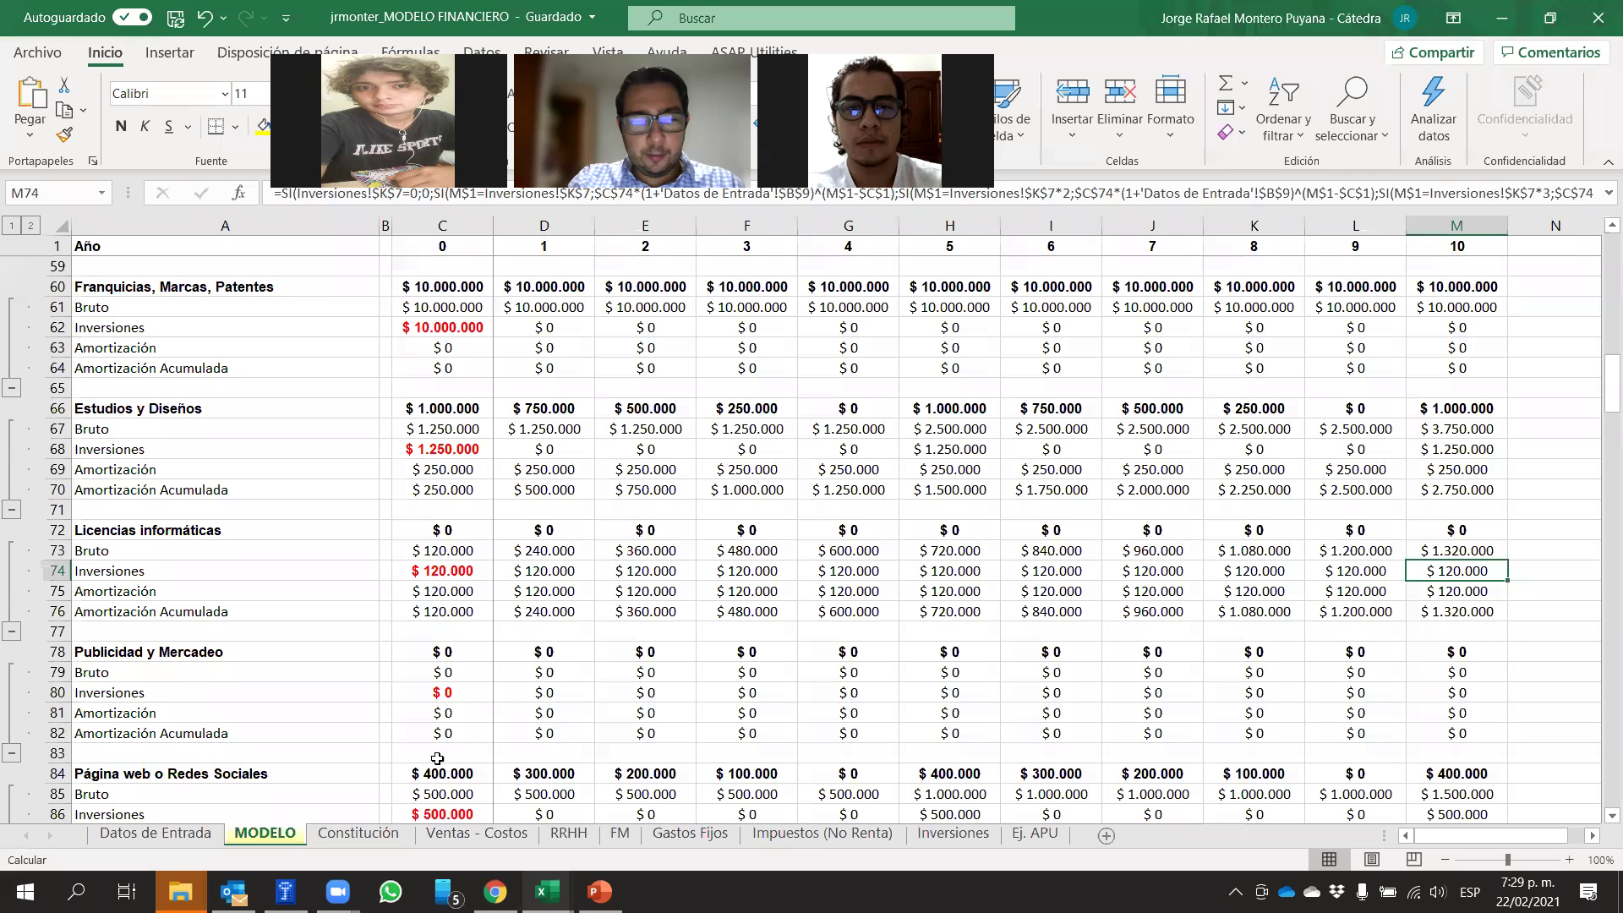
On the Inversiones sheet, delete the auxiliary calculation in L6 beside the Estudios y Diseños amortization years
{"action": "left_click", "coordinate": [954, 834]}
{"action": "left_click", "coordinate": [1232, 690]}
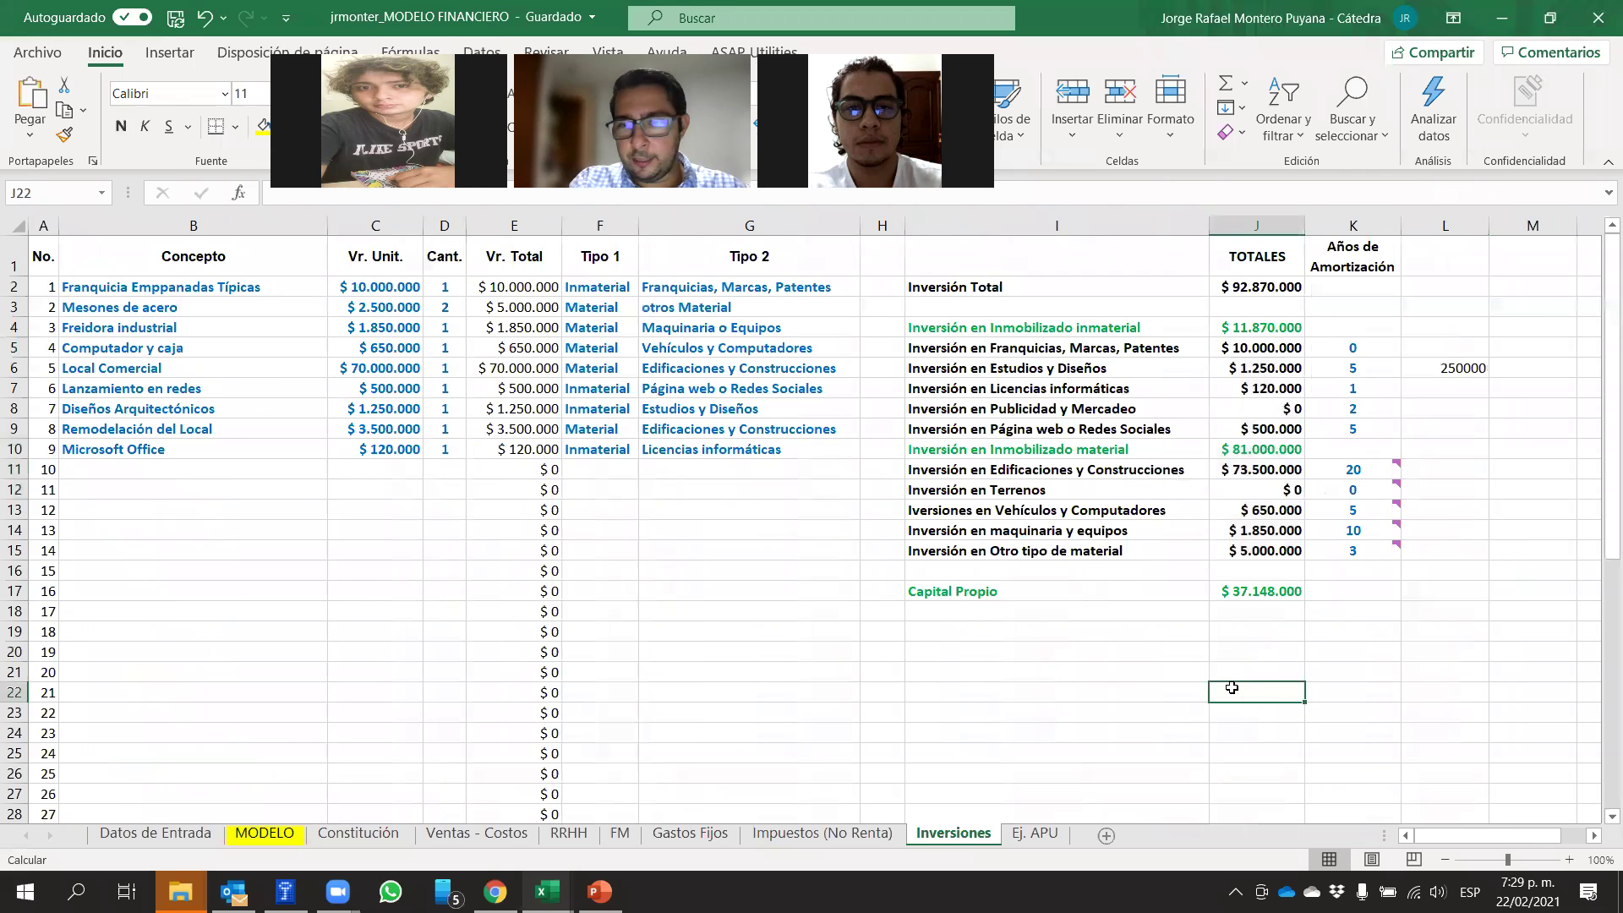
{"action": "left_click", "coordinate": [1334, 393]}
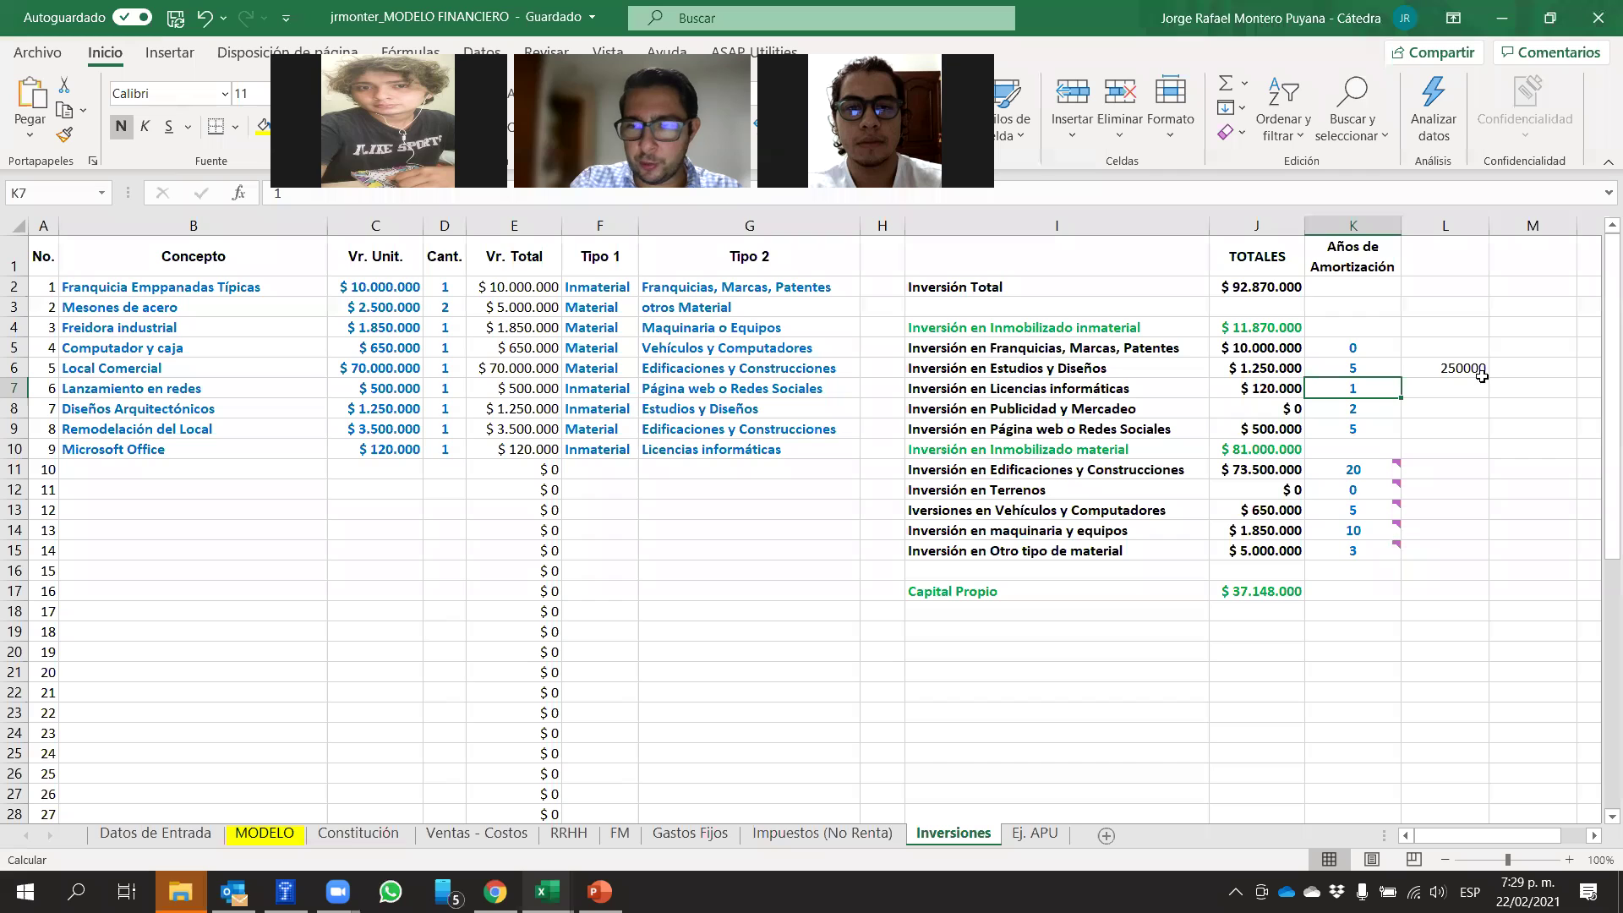
{"action": "left_click", "coordinate": [1351, 369]}
{"action": "left_click", "coordinate": [1457, 368]}
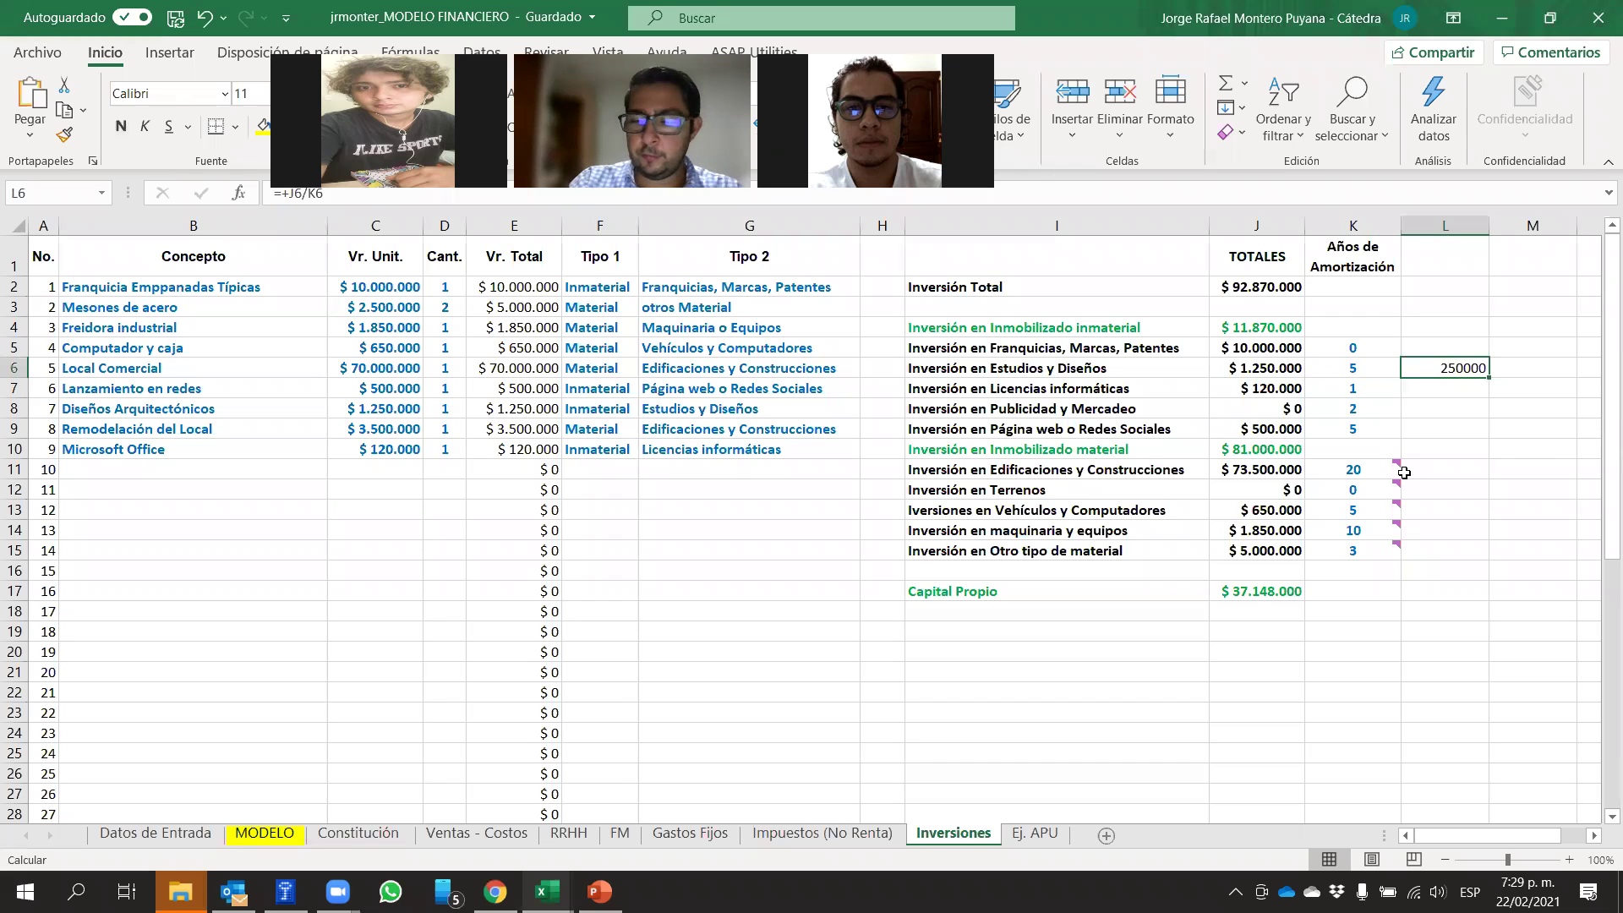
{"action": "key", "text": "Delete"}
{"action": "left_click", "coordinate": [1410, 302]}
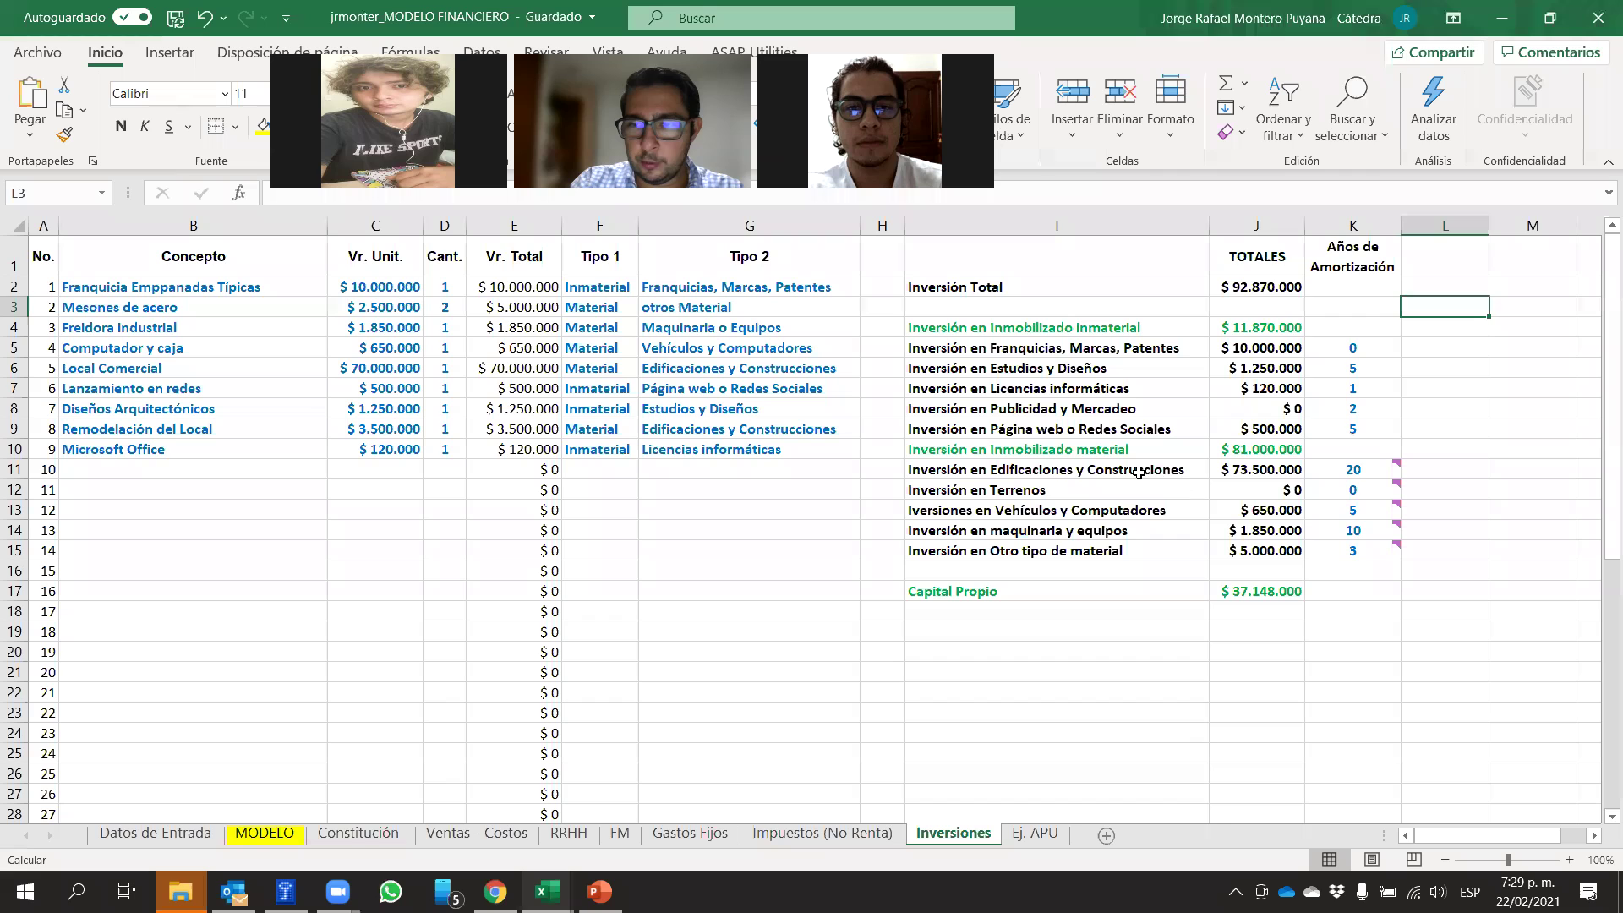
Calculate the annual amortization of Página web o Redes Sociales in cell L9 with the formula +J9/K9
{"action": "left_click_drag", "start_coordinate": [964, 431], "coordinate": [1340, 433]}
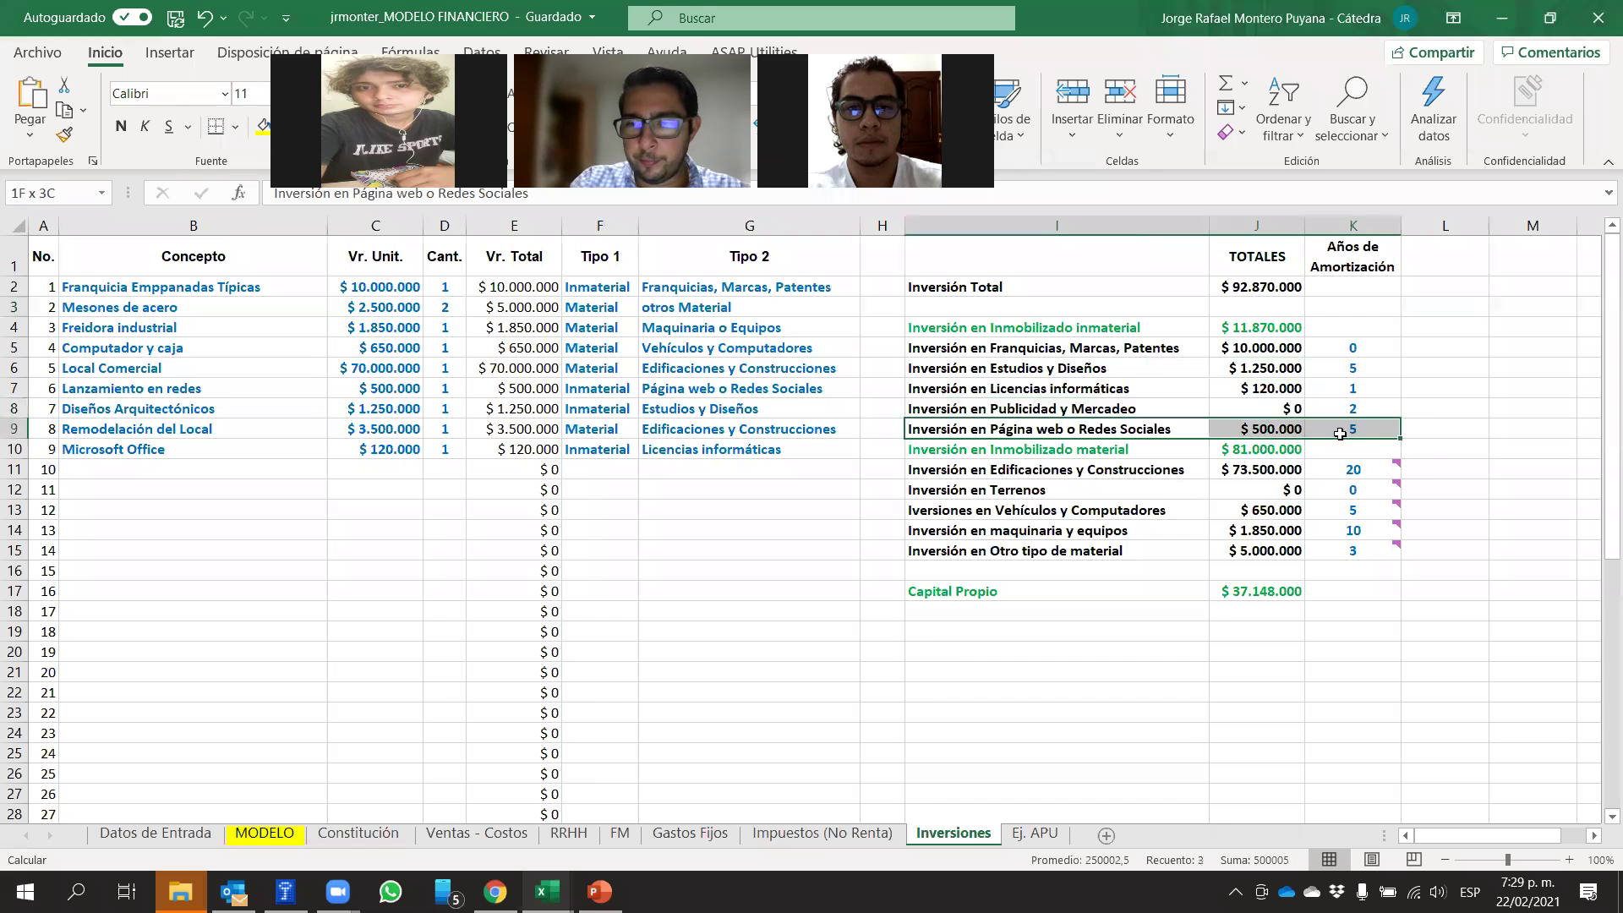
{"action": "left_click", "coordinate": [1265, 433]}
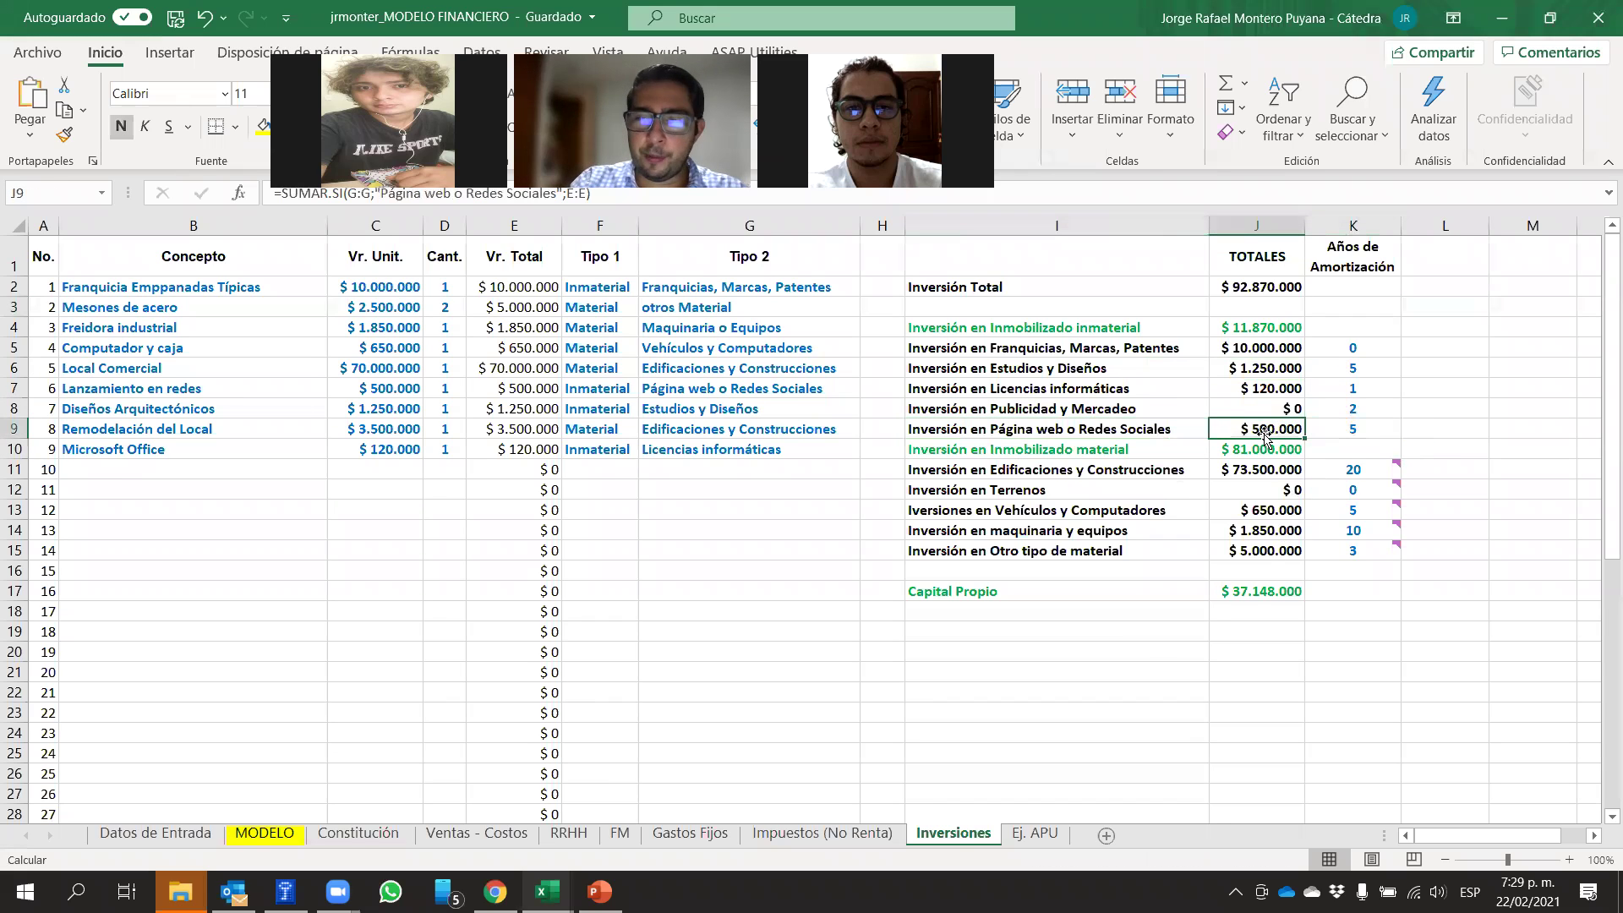
{"action": "left_click", "coordinate": [1360, 431]}
{"action": "left_click", "coordinate": [1417, 429]}
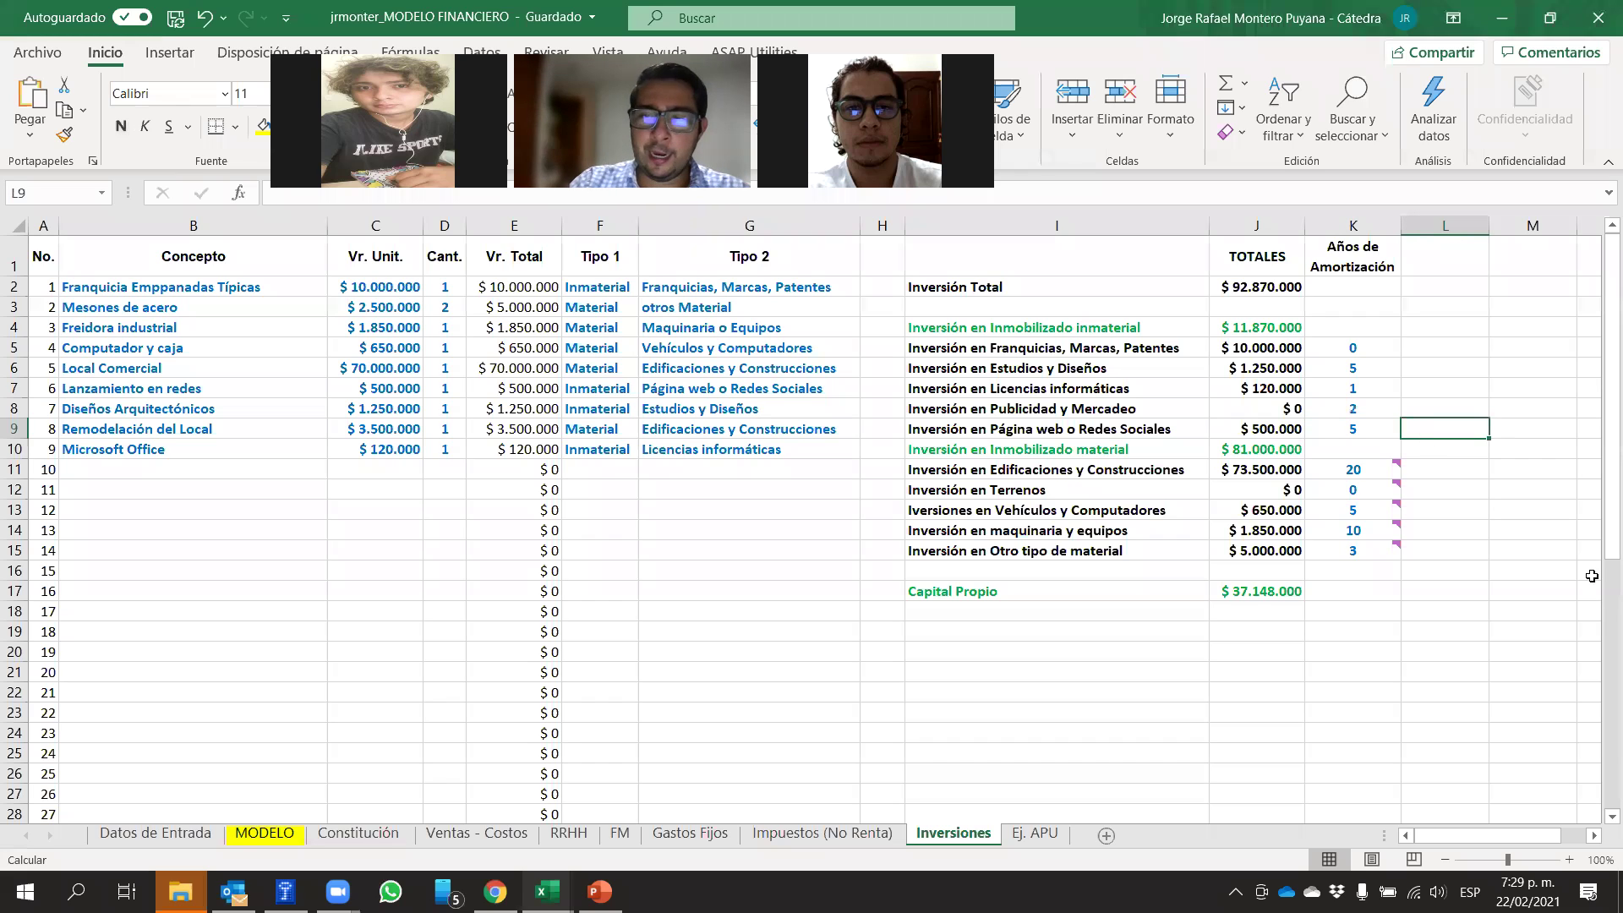
{"action": "type", "text": "1"}
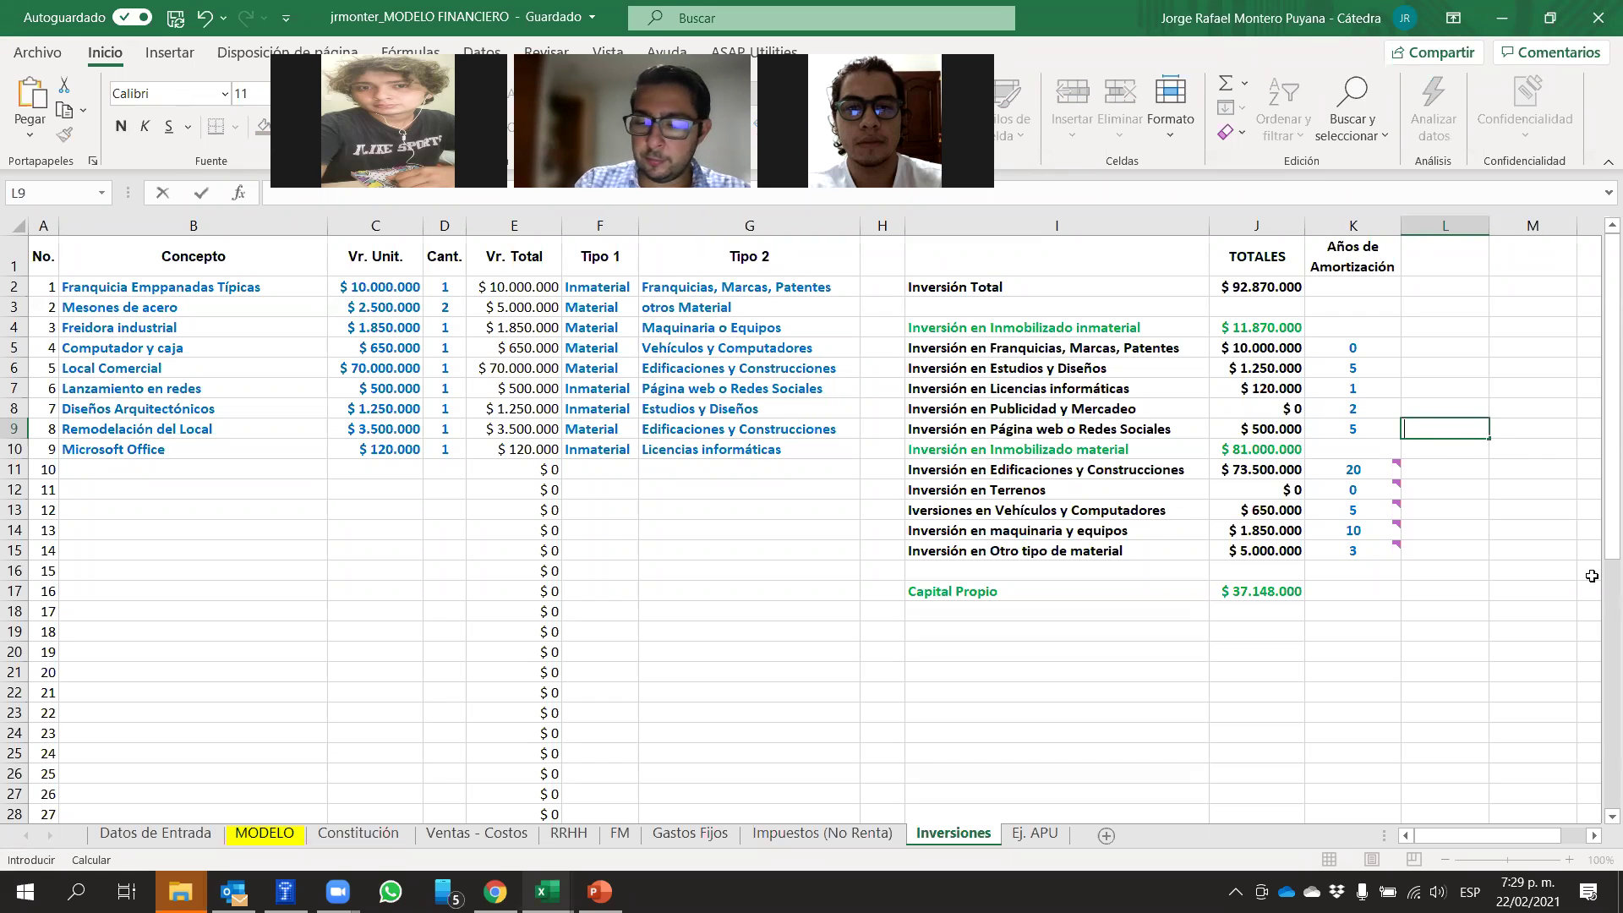
{"action": "type", "text": "+"}
{"action": "key", "text": "Left"}
{"action": "key", "text": "Left"}
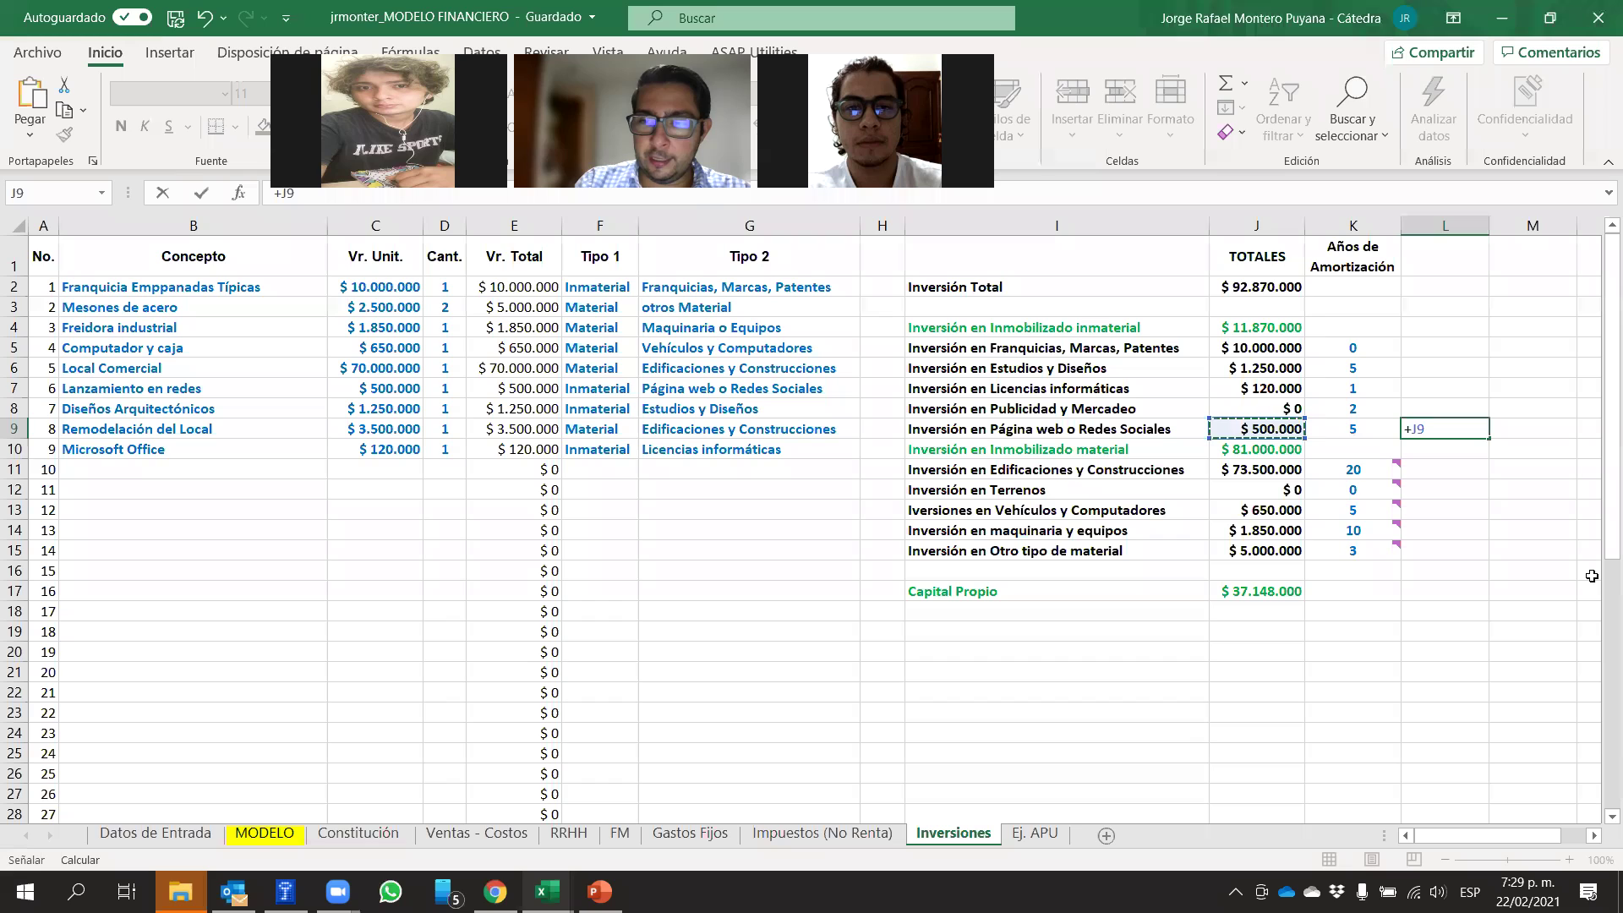
{"action": "type", "text": "/"}
{"action": "key", "text": "Left"}
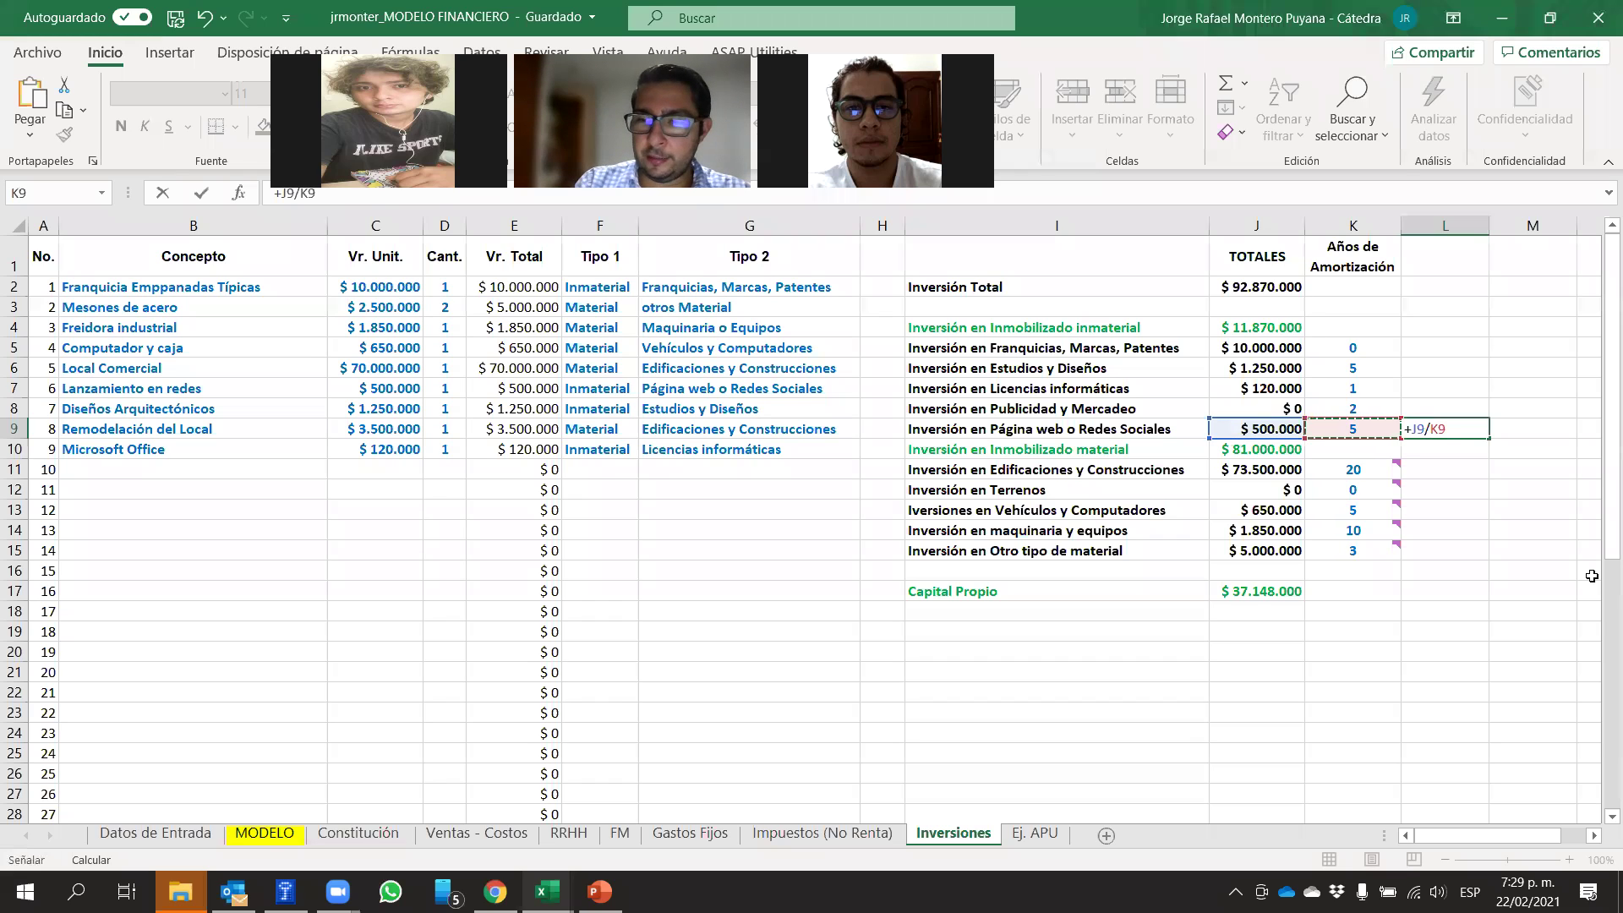
{"action": "key", "text": "Return"}
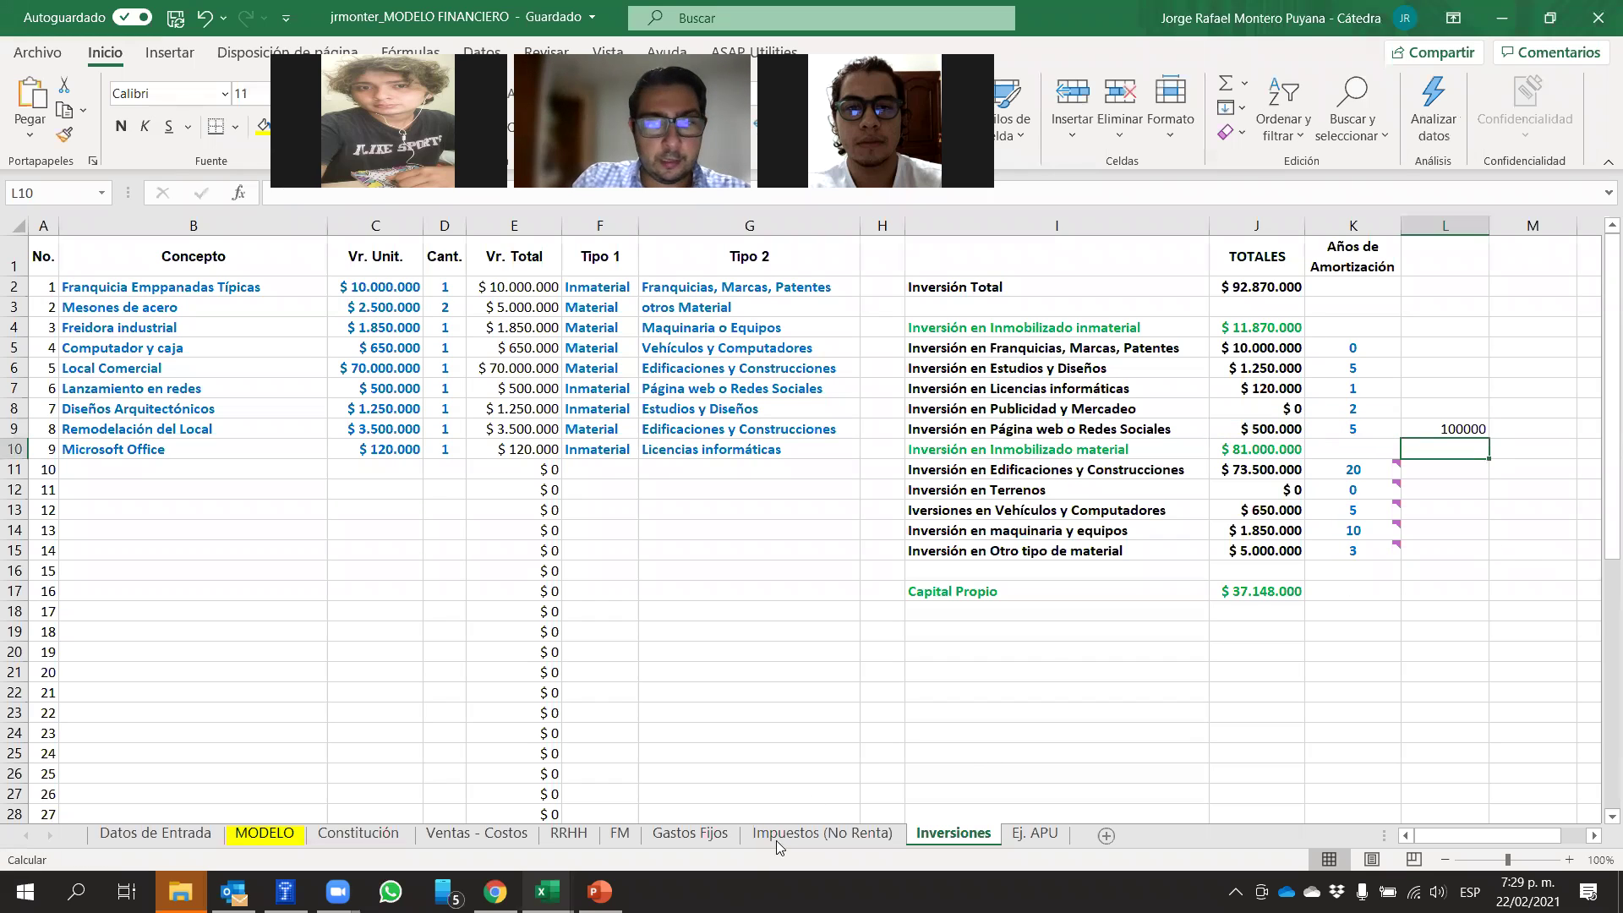
{"action": "left_click", "coordinate": [1442, 428]}
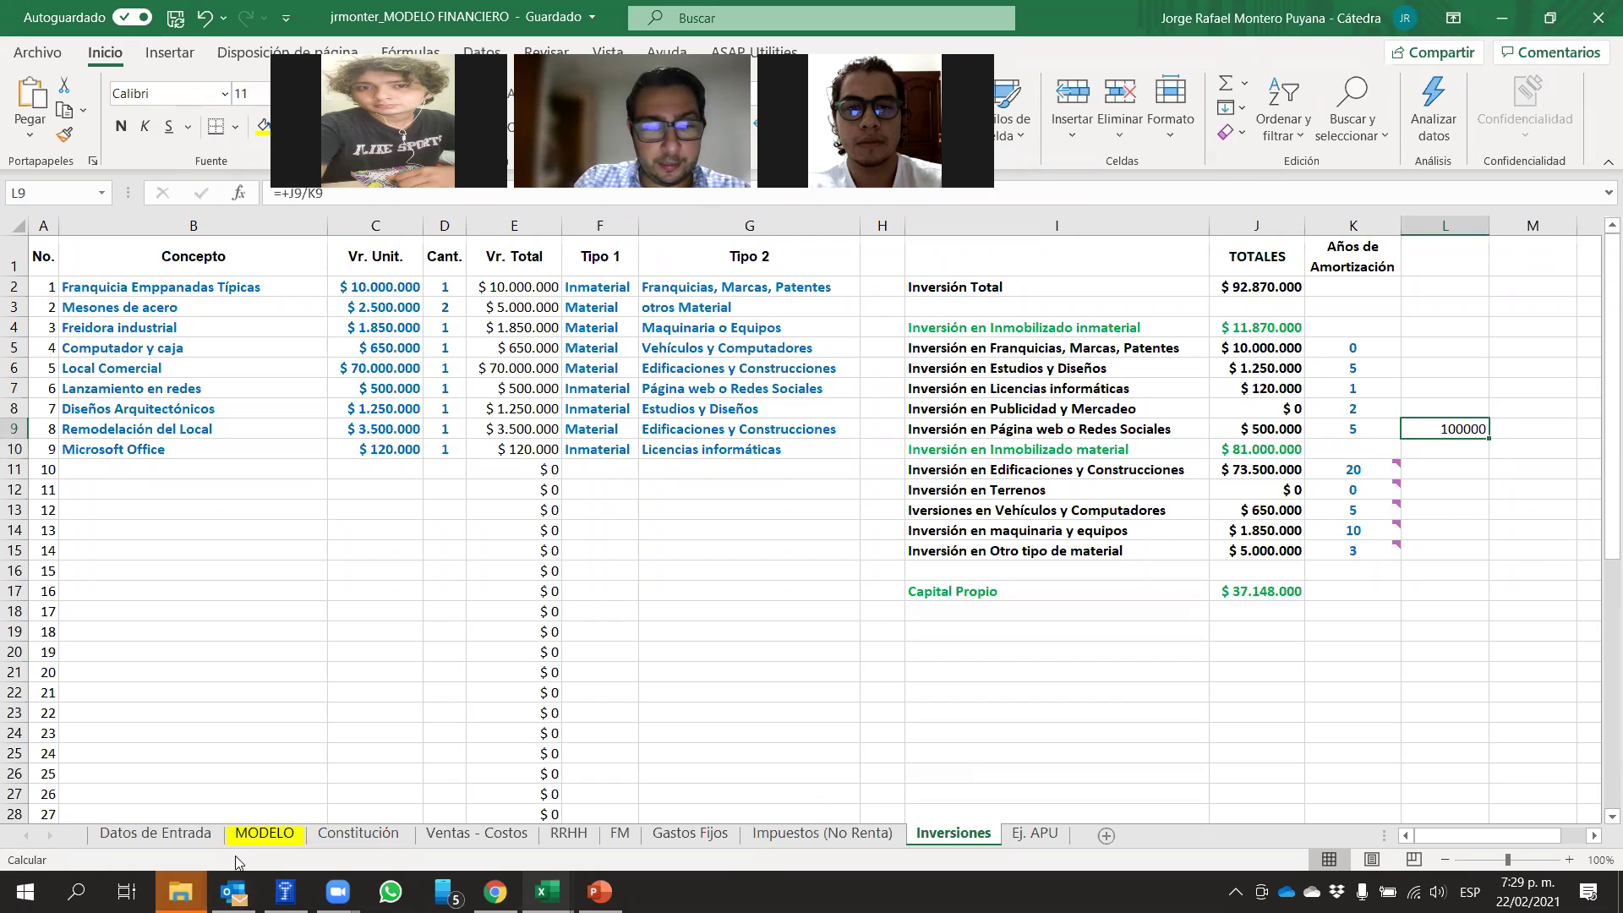
On the MODELO sheet, inspect the Página web o Redes Sociales block's Inversiones for years 0 and 5 and its Amortización for years 0 to 4
{"action": "left_click", "coordinate": [258, 837]}
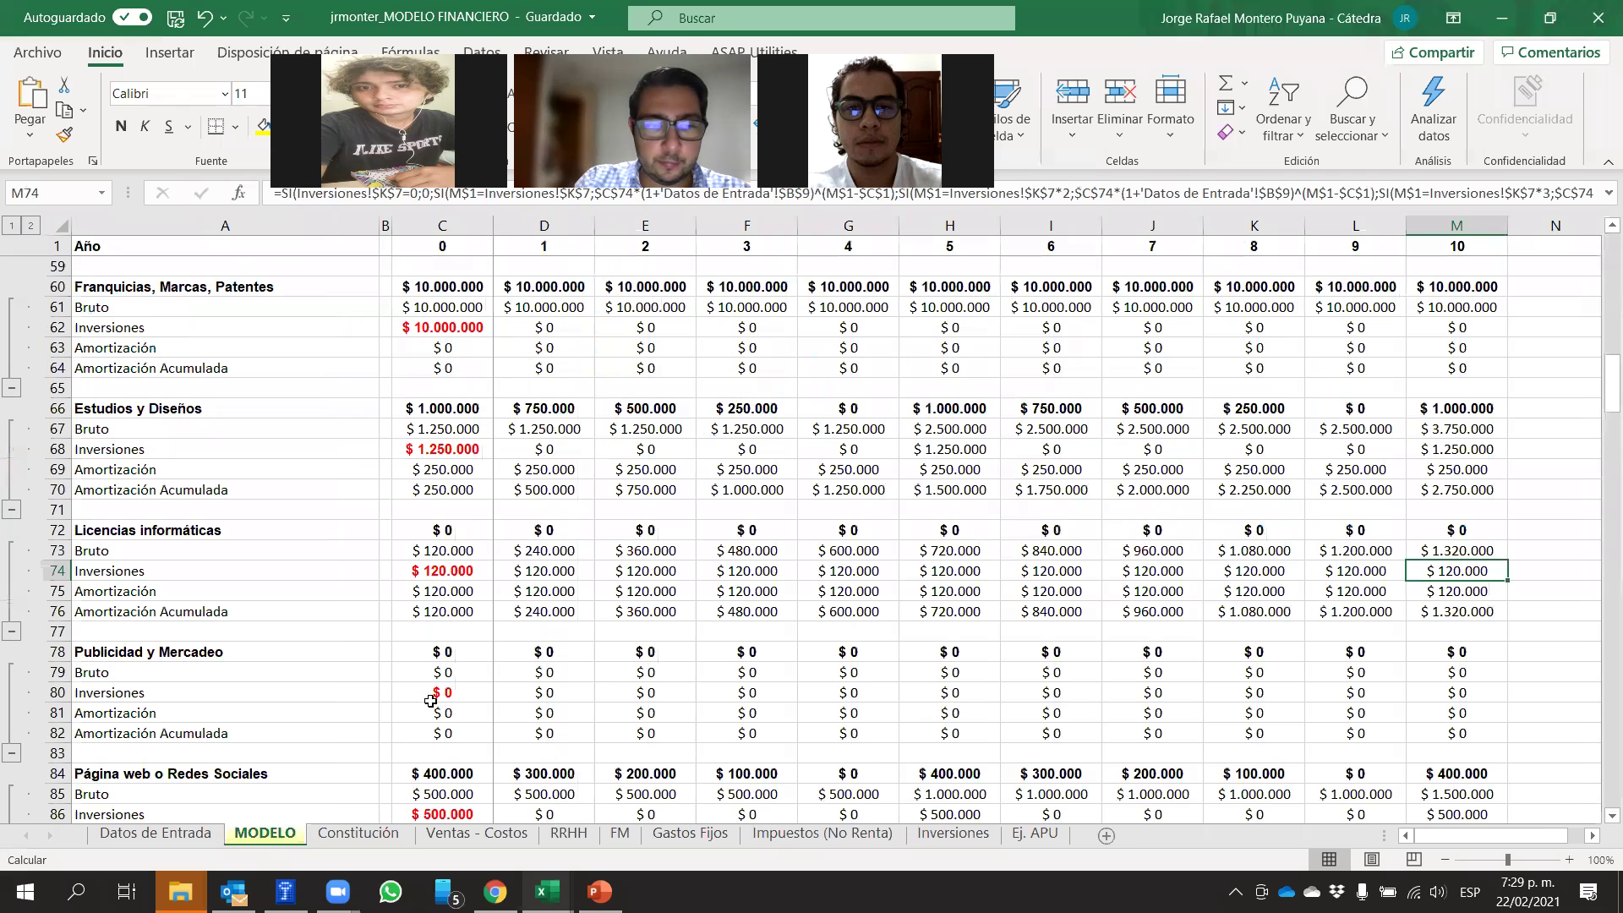
{"action": "scroll", "coordinate": [309, 685], "scroll_direction": "down", "scroll_amount": 3}
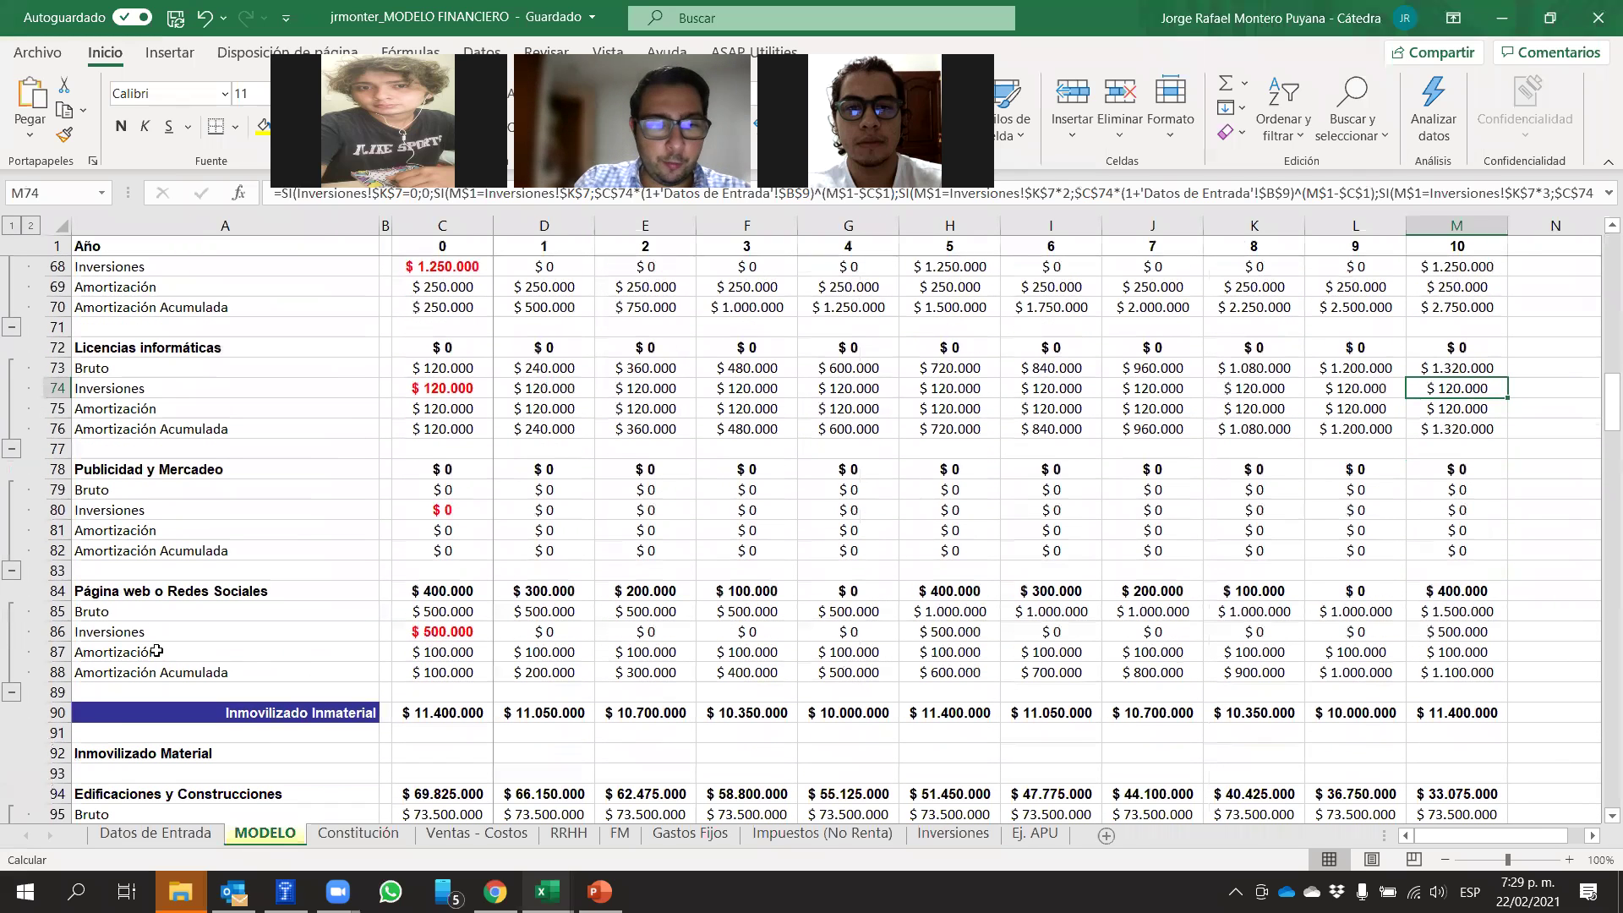
{"action": "left_click", "coordinate": [427, 632]}
{"action": "left_click", "coordinate": [461, 655]}
{"action": "left_click", "coordinate": [531, 650]}
{"action": "left_click", "coordinate": [626, 658]}
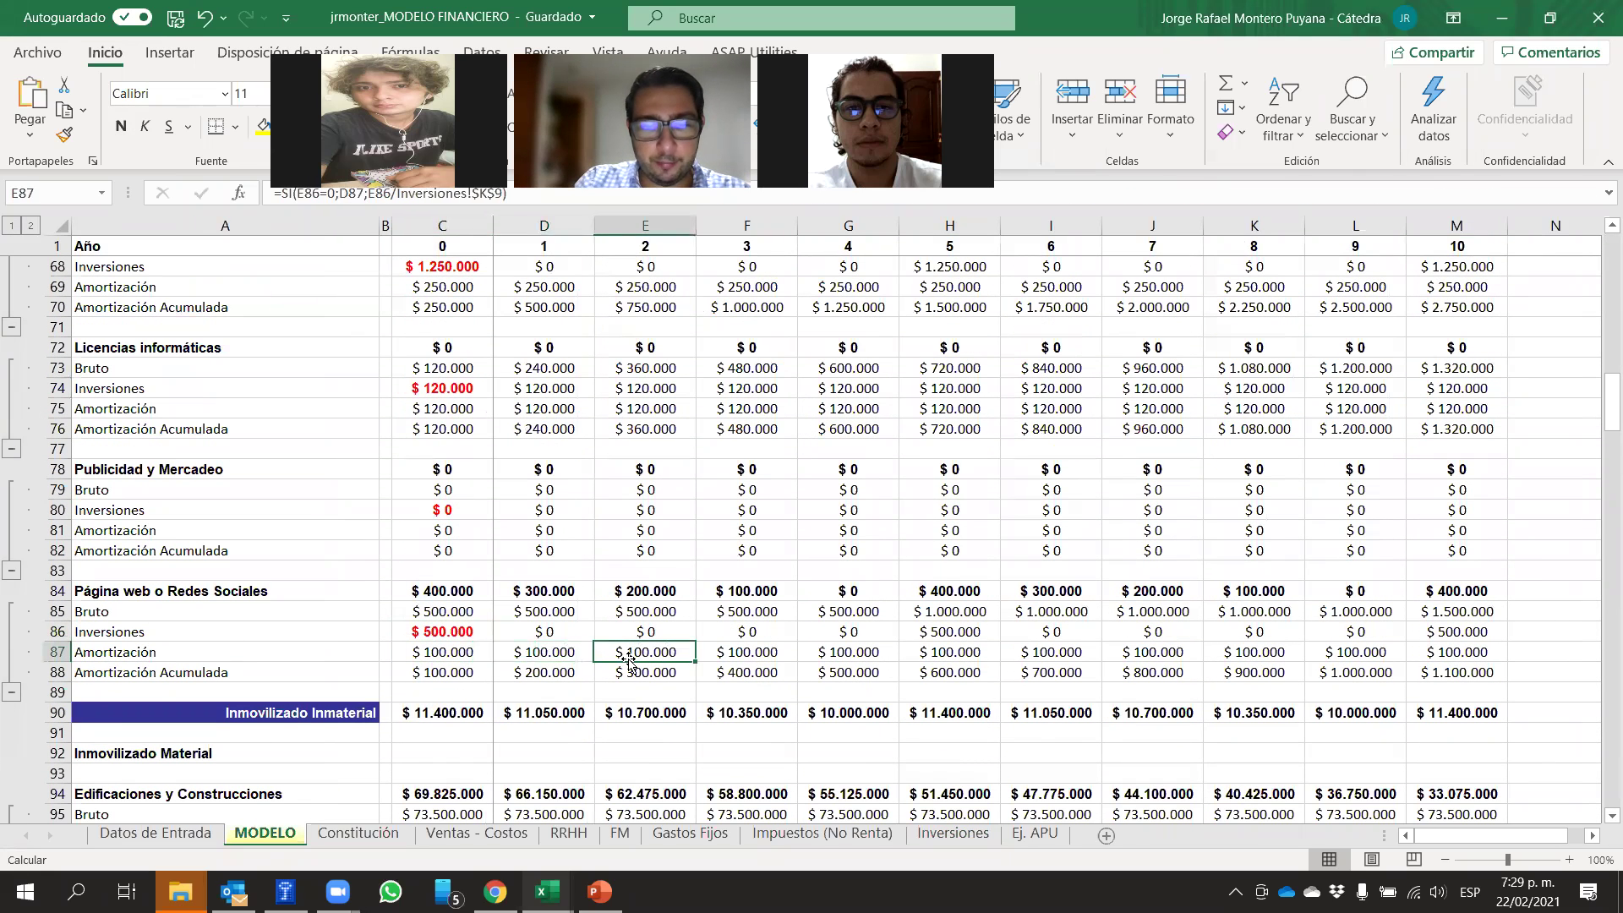
{"action": "left_click", "coordinate": [723, 660]}
{"action": "left_click", "coordinate": [848, 649]}
{"action": "left_click", "coordinate": [941, 631]}
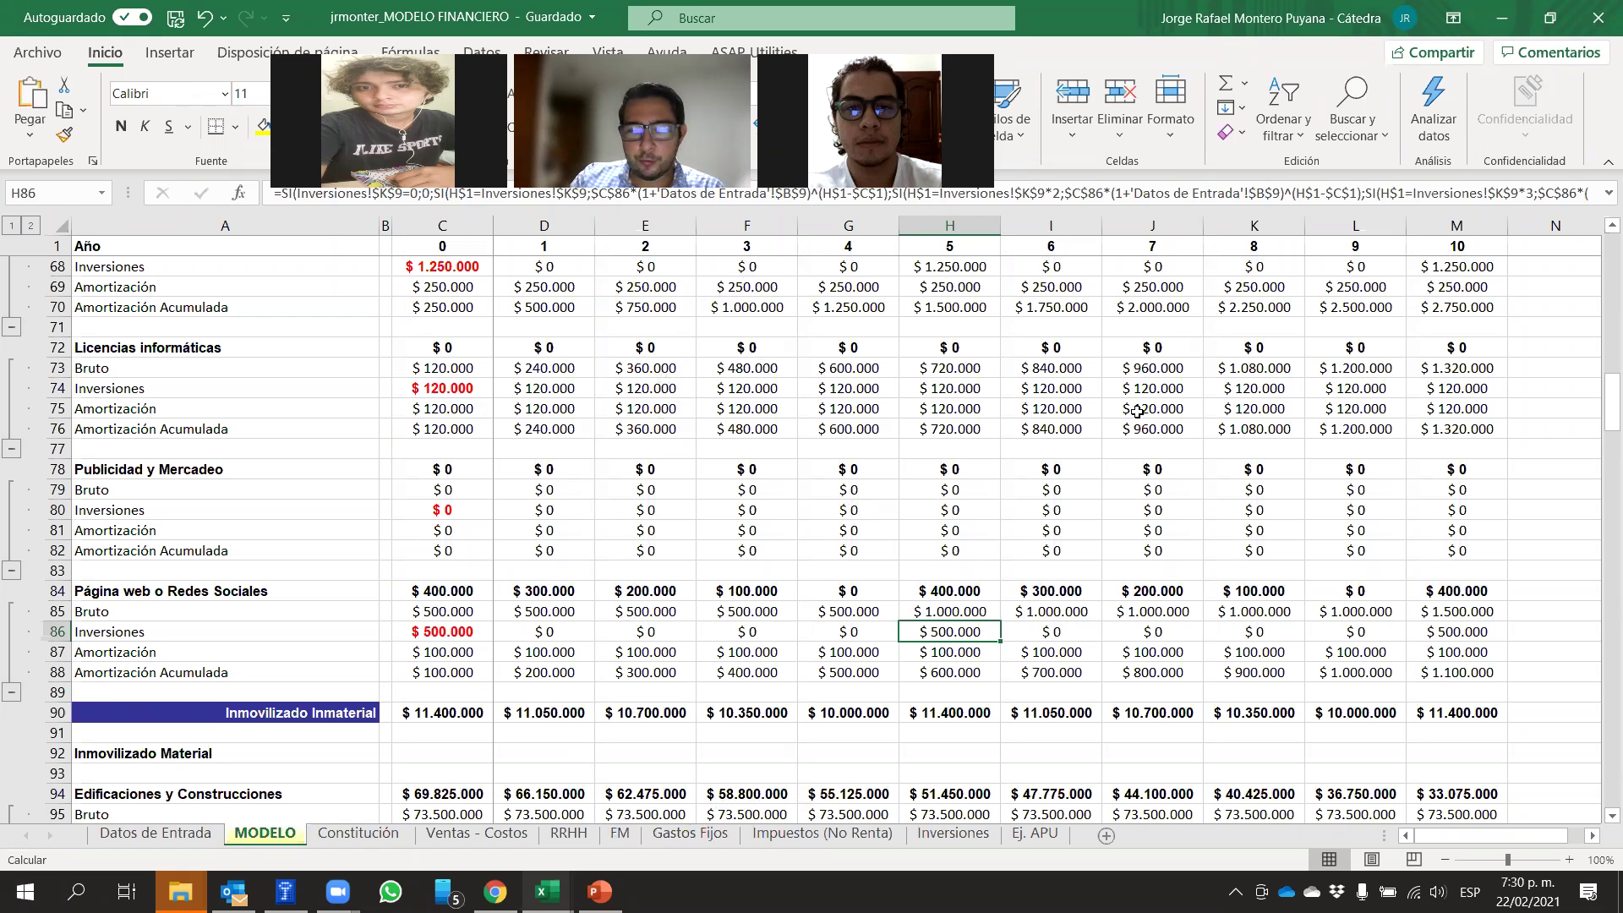
Return to the Inversiones sheet and highlight the Años de Amortización values from Franquicias, Marcas, Patentes down to Otro tipo de material
{"action": "left_click", "coordinate": [945, 837]}
{"action": "left_click_drag", "start_coordinate": [1352, 347], "coordinate": [1344, 554]}
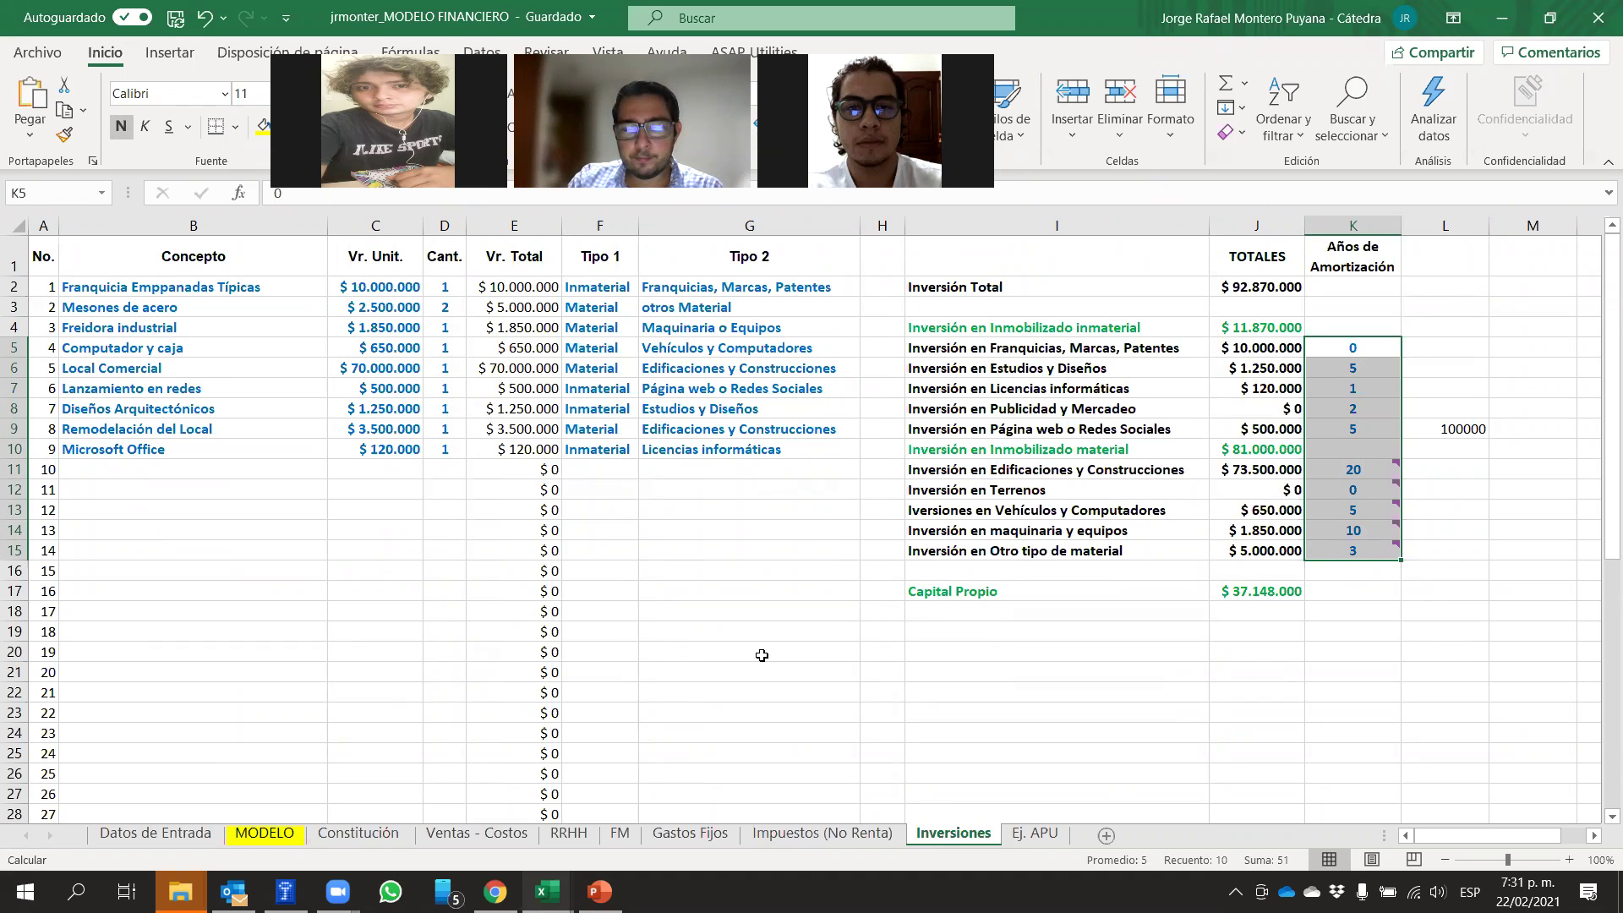
On the MODELO sheet, highlight the EBIT, EBITDA and Amortizaciones rows, along with Del inmovilizado inmaterial and Del inmovilizado material
{"action": "left_click", "coordinate": [275, 834]}
{"action": "scroll", "coordinate": [1182, 592], "scroll_direction": "up", "scroll_amount": 19}
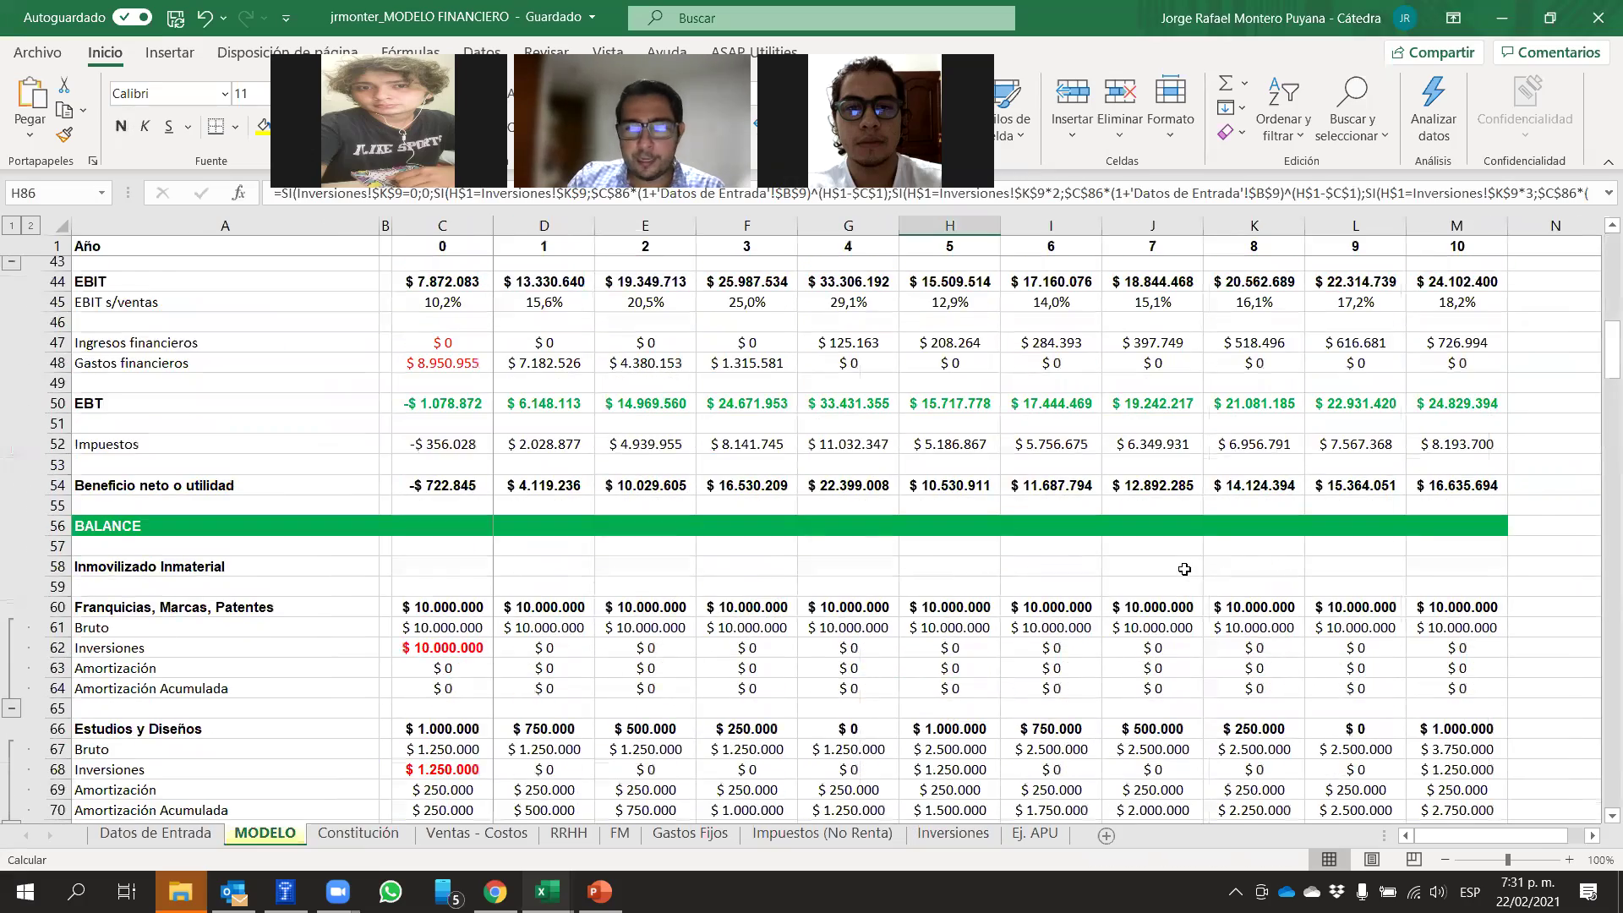
{"action": "scroll", "coordinate": [1185, 570], "scroll_direction": "up", "scroll_amount": 2}
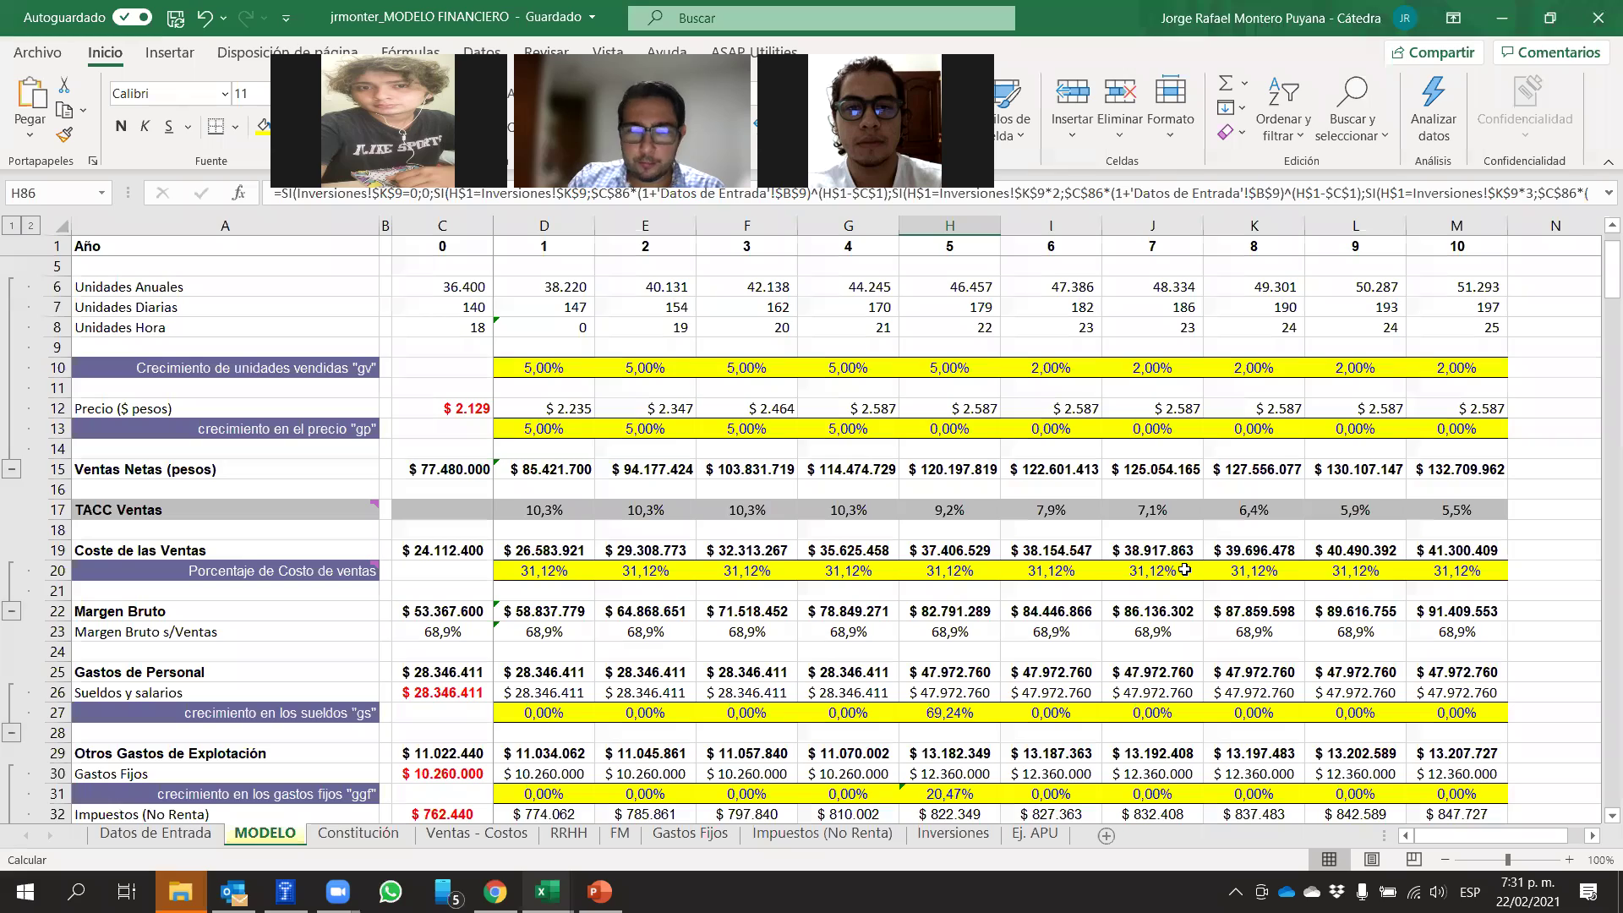
{"action": "scroll", "coordinate": [1185, 570], "scroll_direction": "down", "scroll_amount": 14}
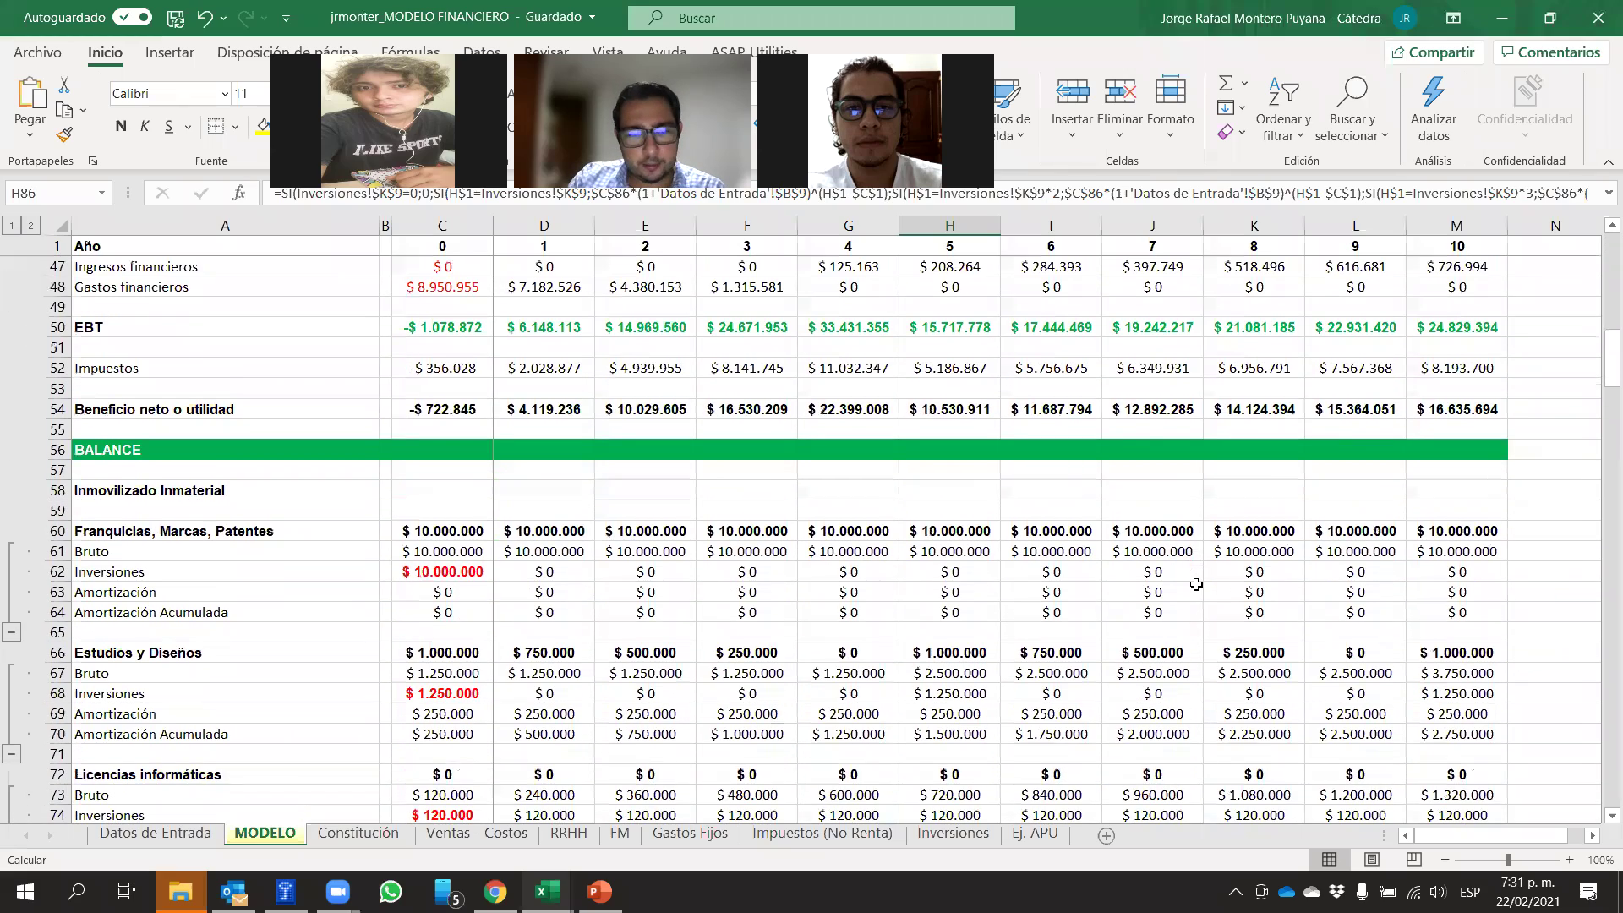
{"action": "scroll", "coordinate": [1196, 584], "scroll_direction": "down", "scroll_amount": 7}
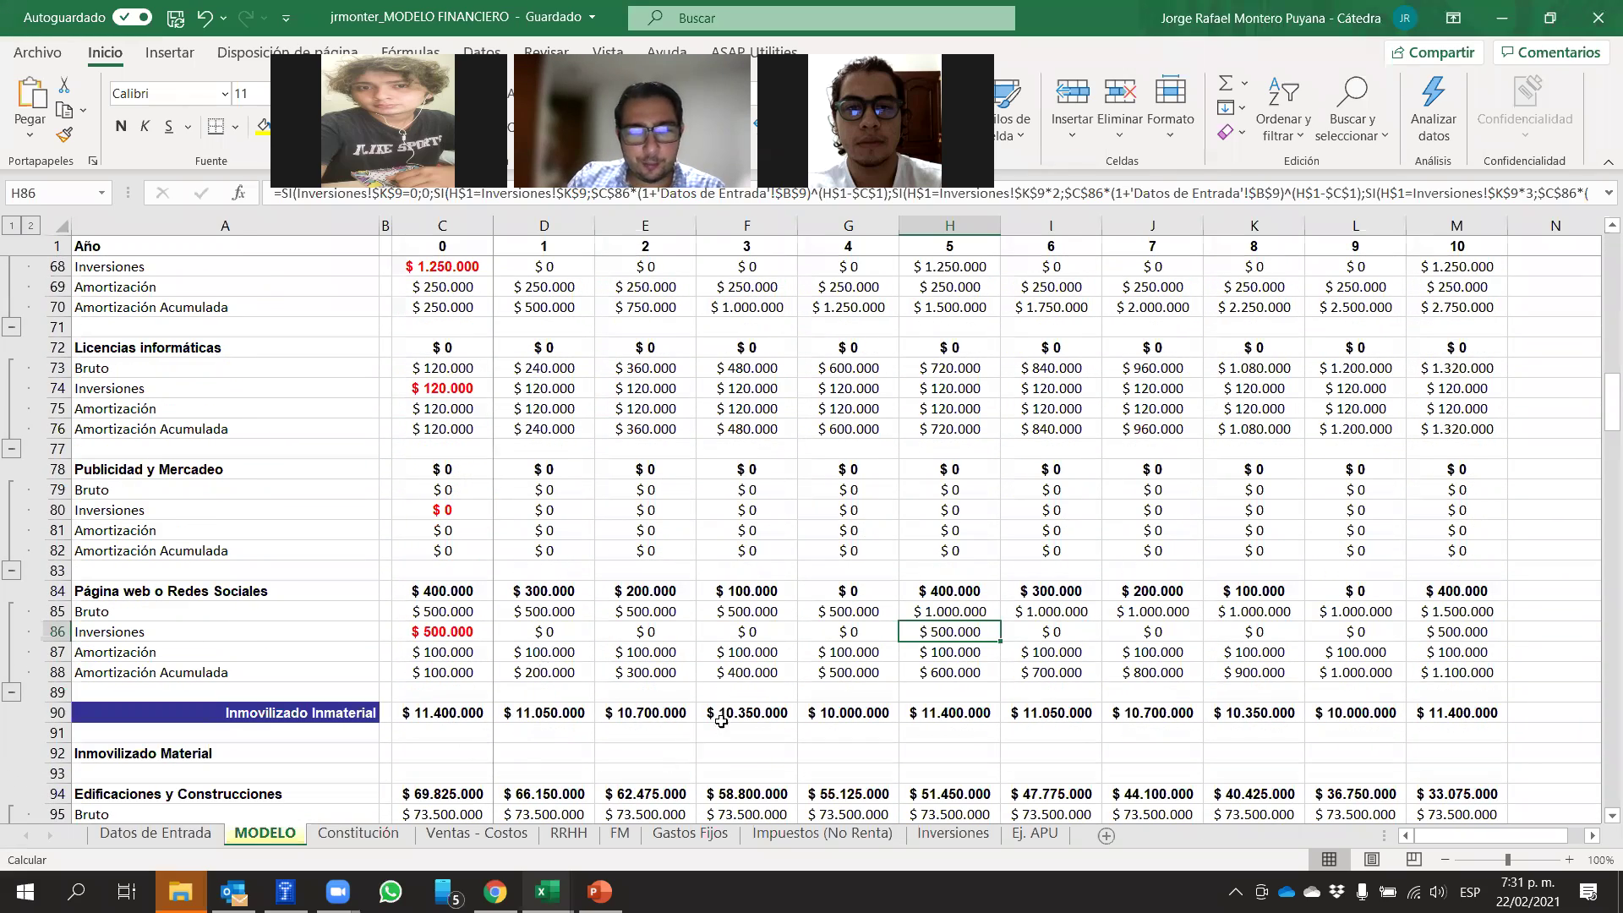
{"action": "scroll", "coordinate": [981, 651], "scroll_direction": "up", "scroll_amount": 11}
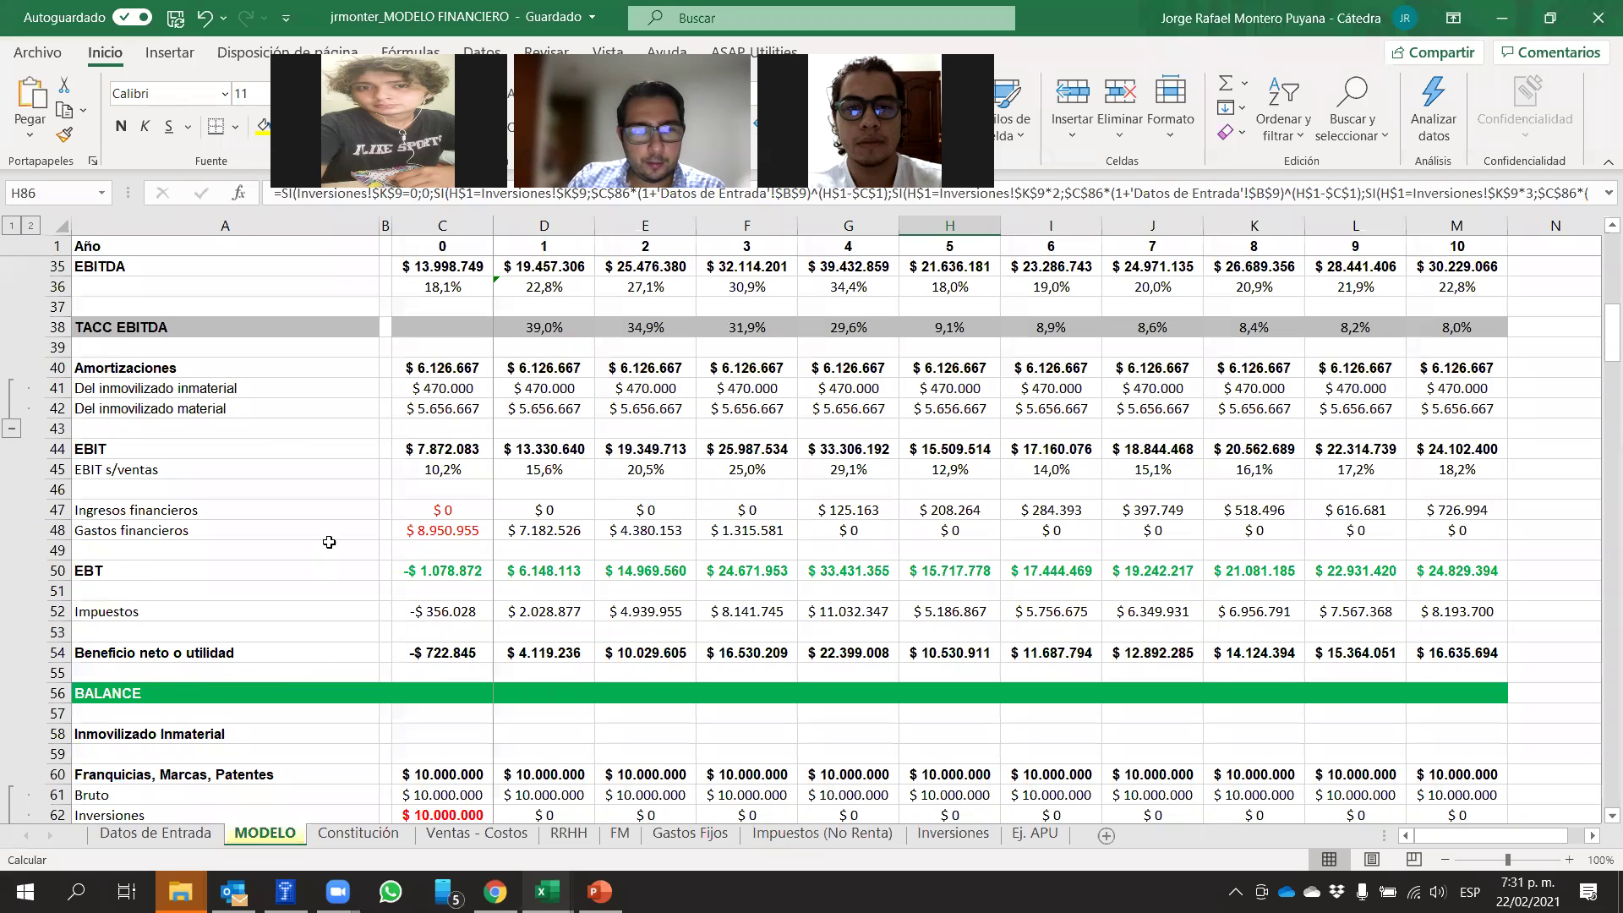
{"action": "left_click", "coordinate": [58, 449]}
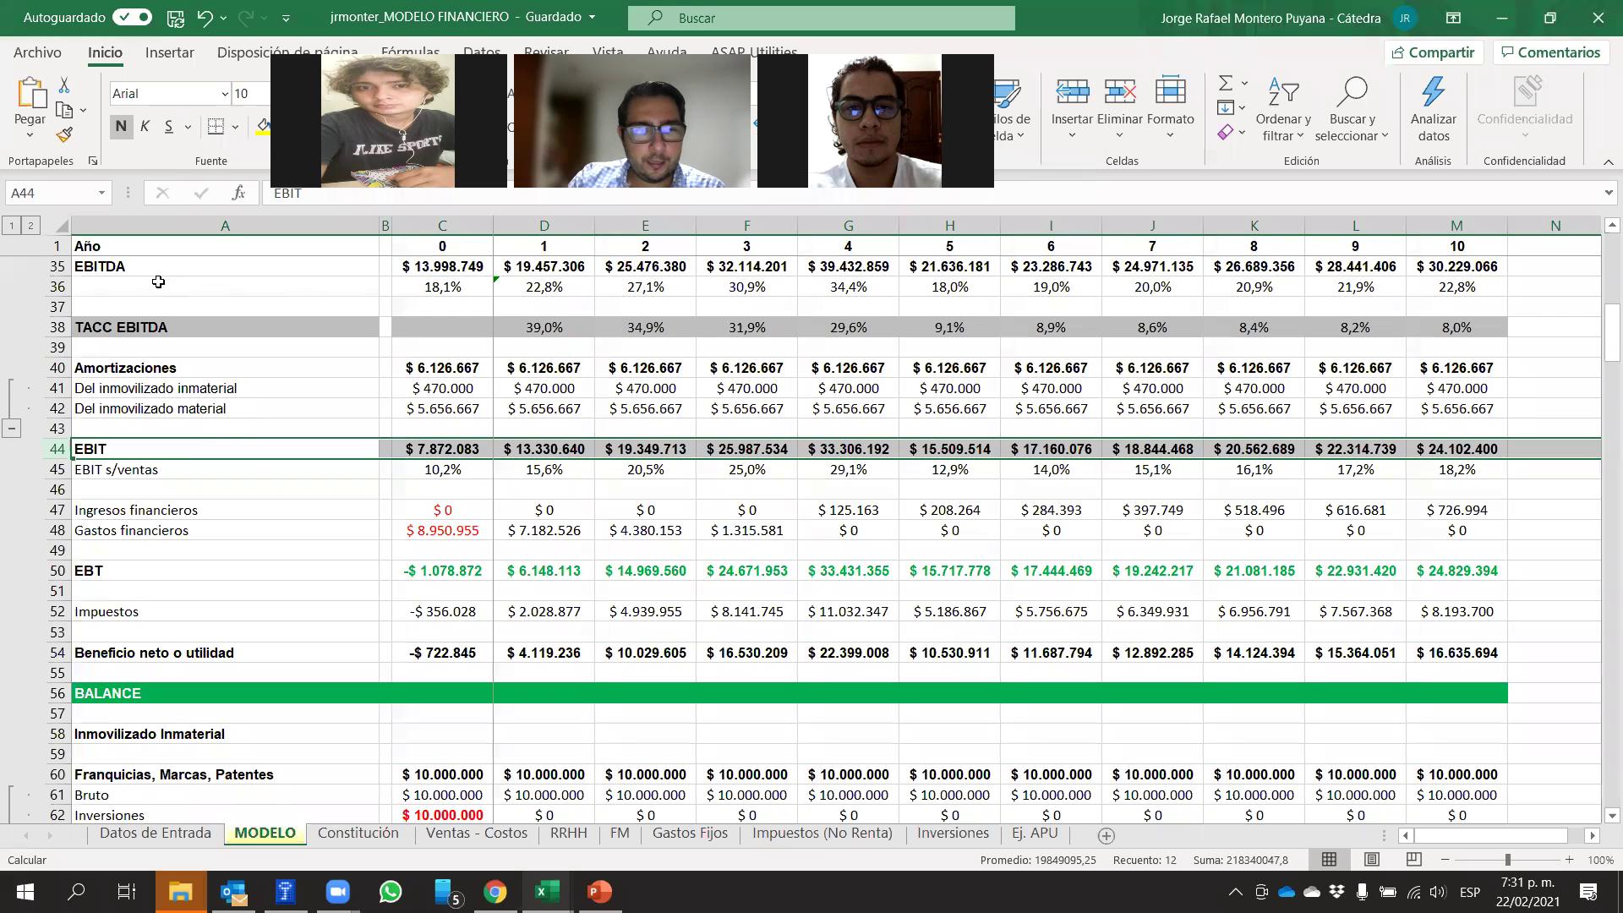
{"action": "left_click", "coordinate": [57, 266]}
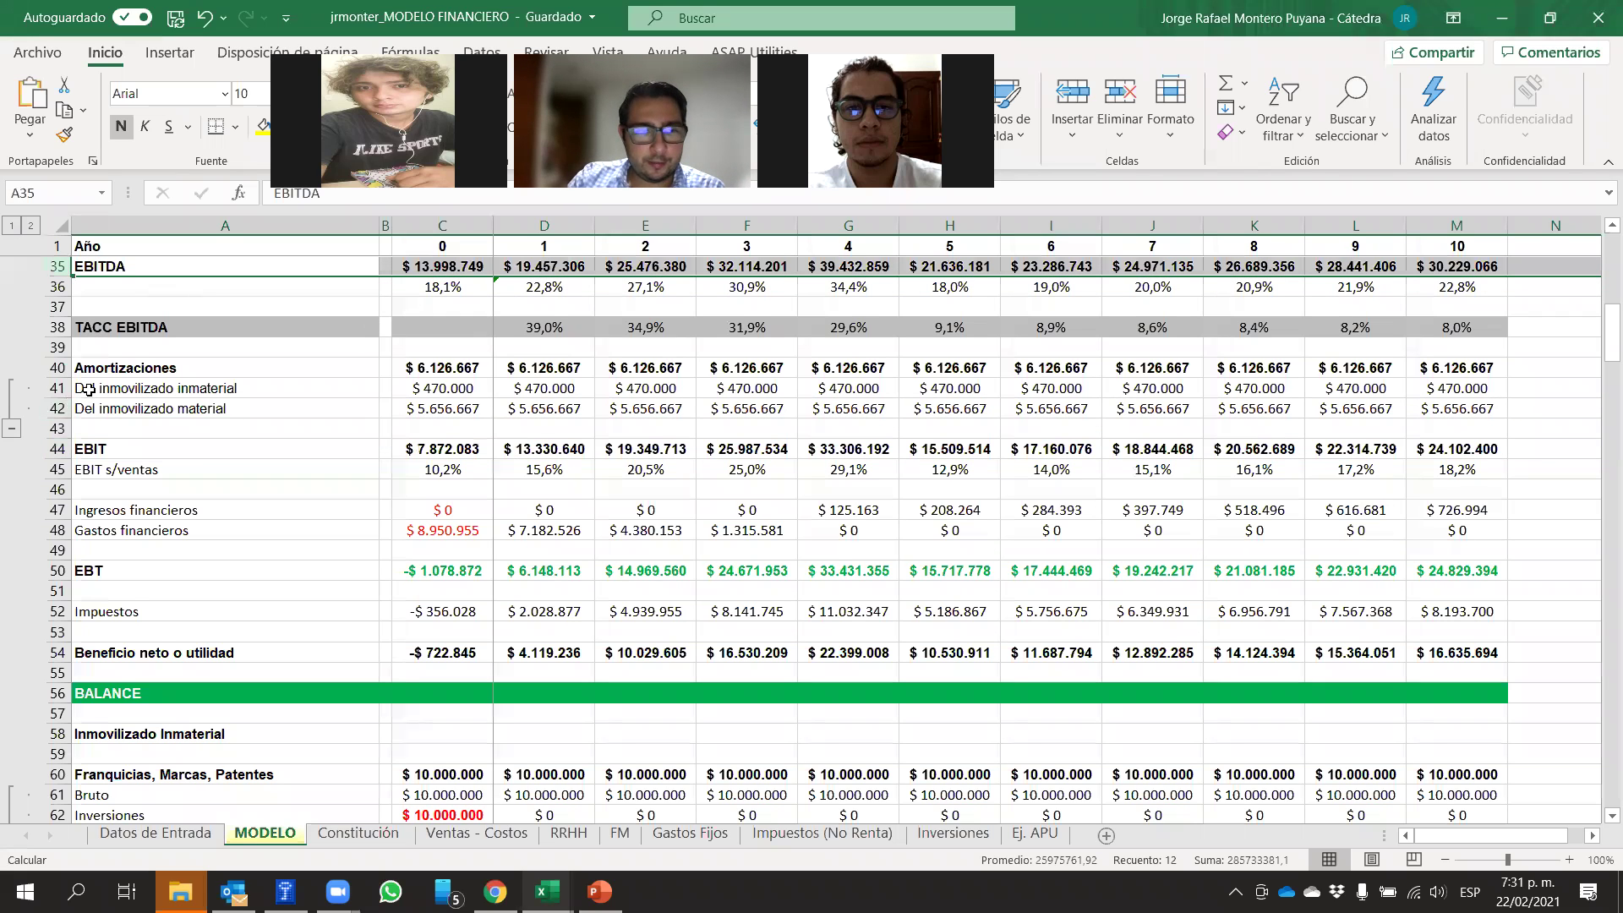
{"action": "left_click", "coordinate": [59, 368]}
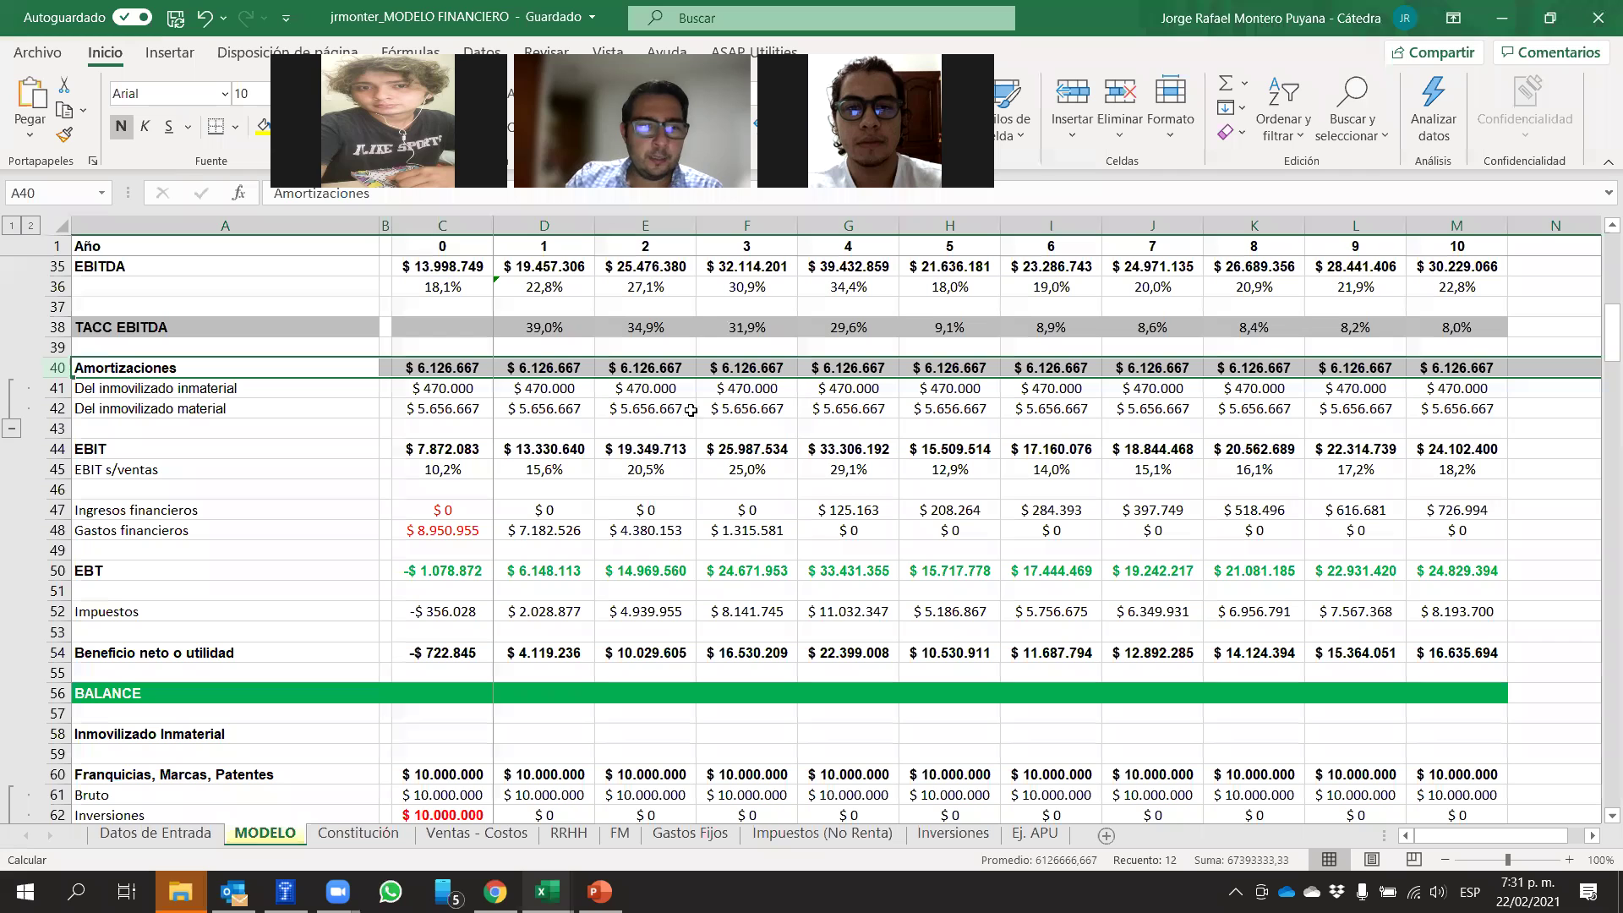
{"action": "left_click_drag", "start_coordinate": [59, 388], "coordinate": [63, 408]}
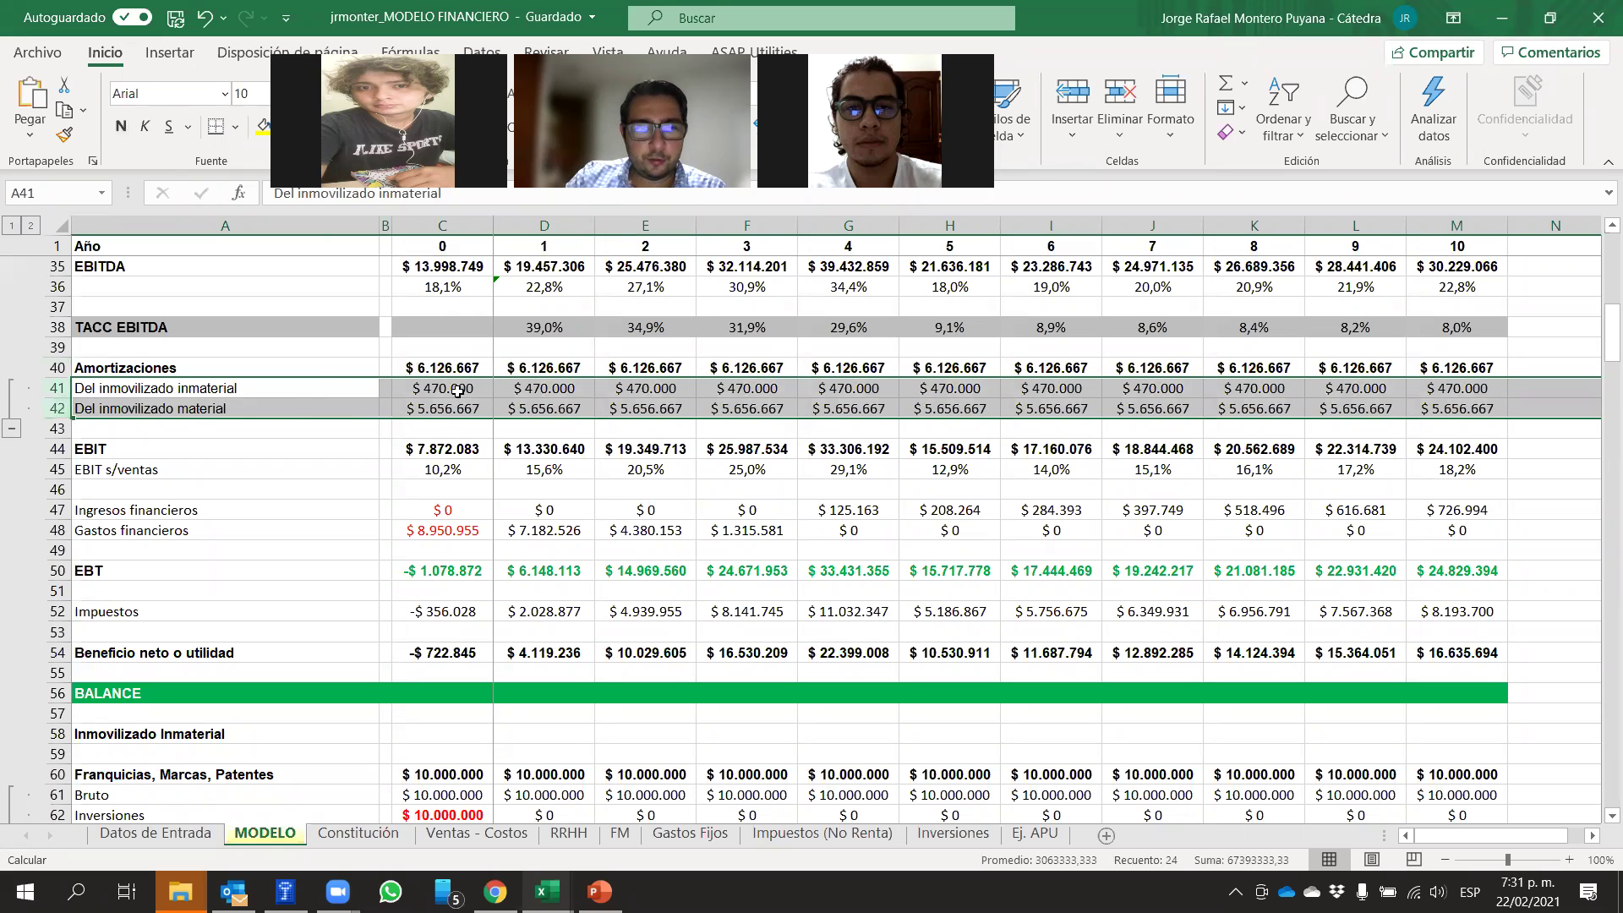
Trace the year 0 Del inmovilizado inmaterial formula in C41 to the Amortización cells of each intangible asset block
{"action": "left_click", "coordinate": [457, 390]}
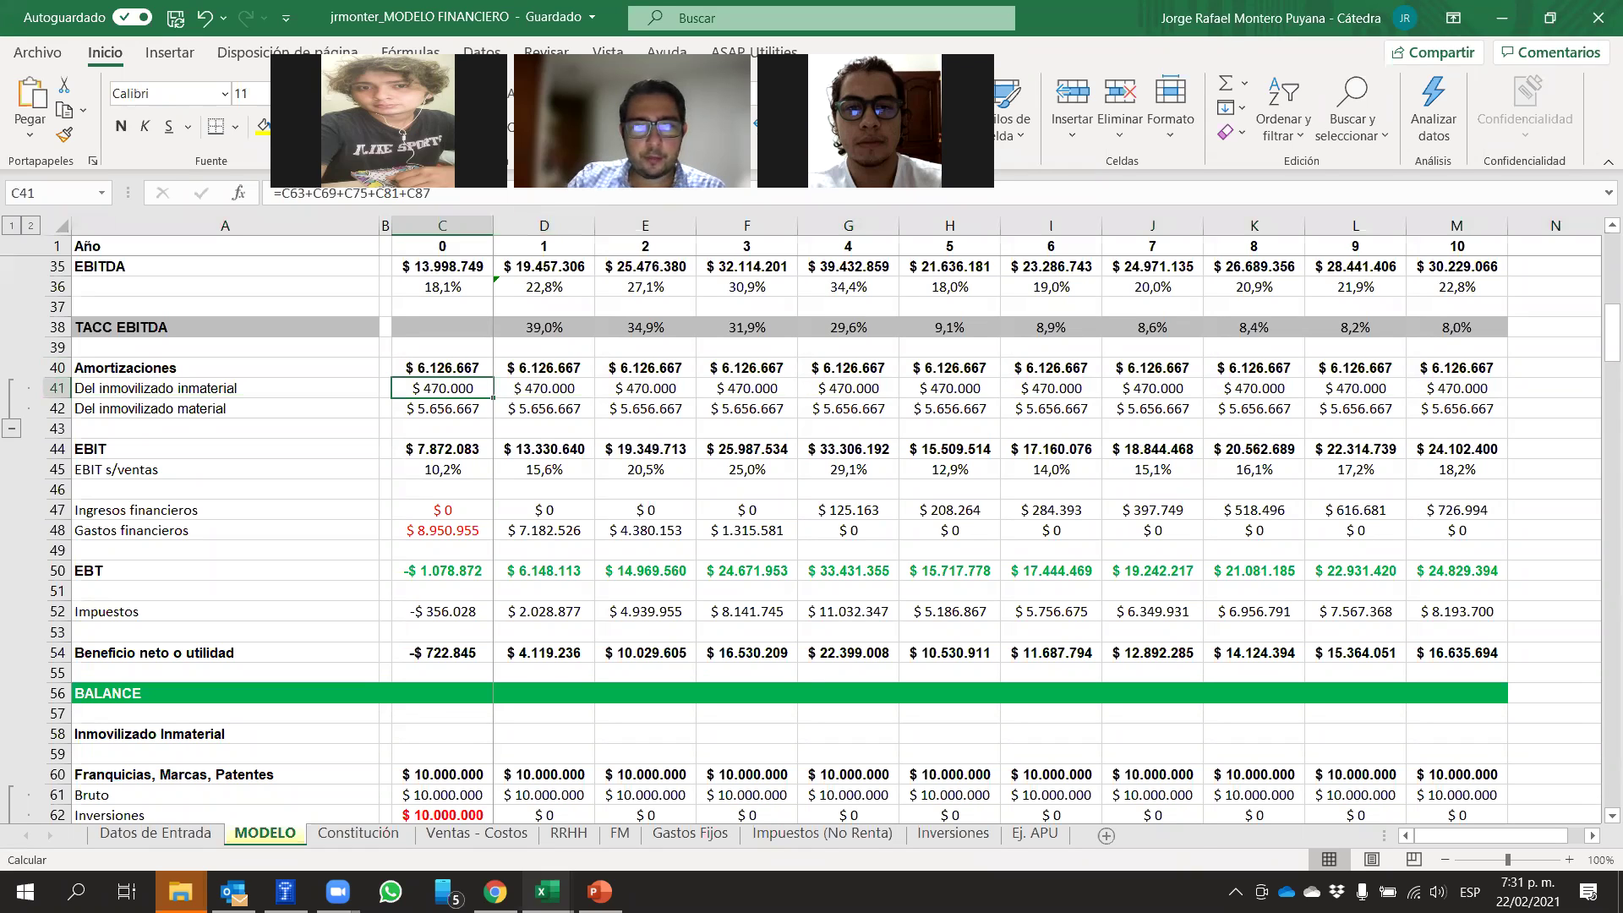
{"action": "left_click", "coordinate": [443, 197]}
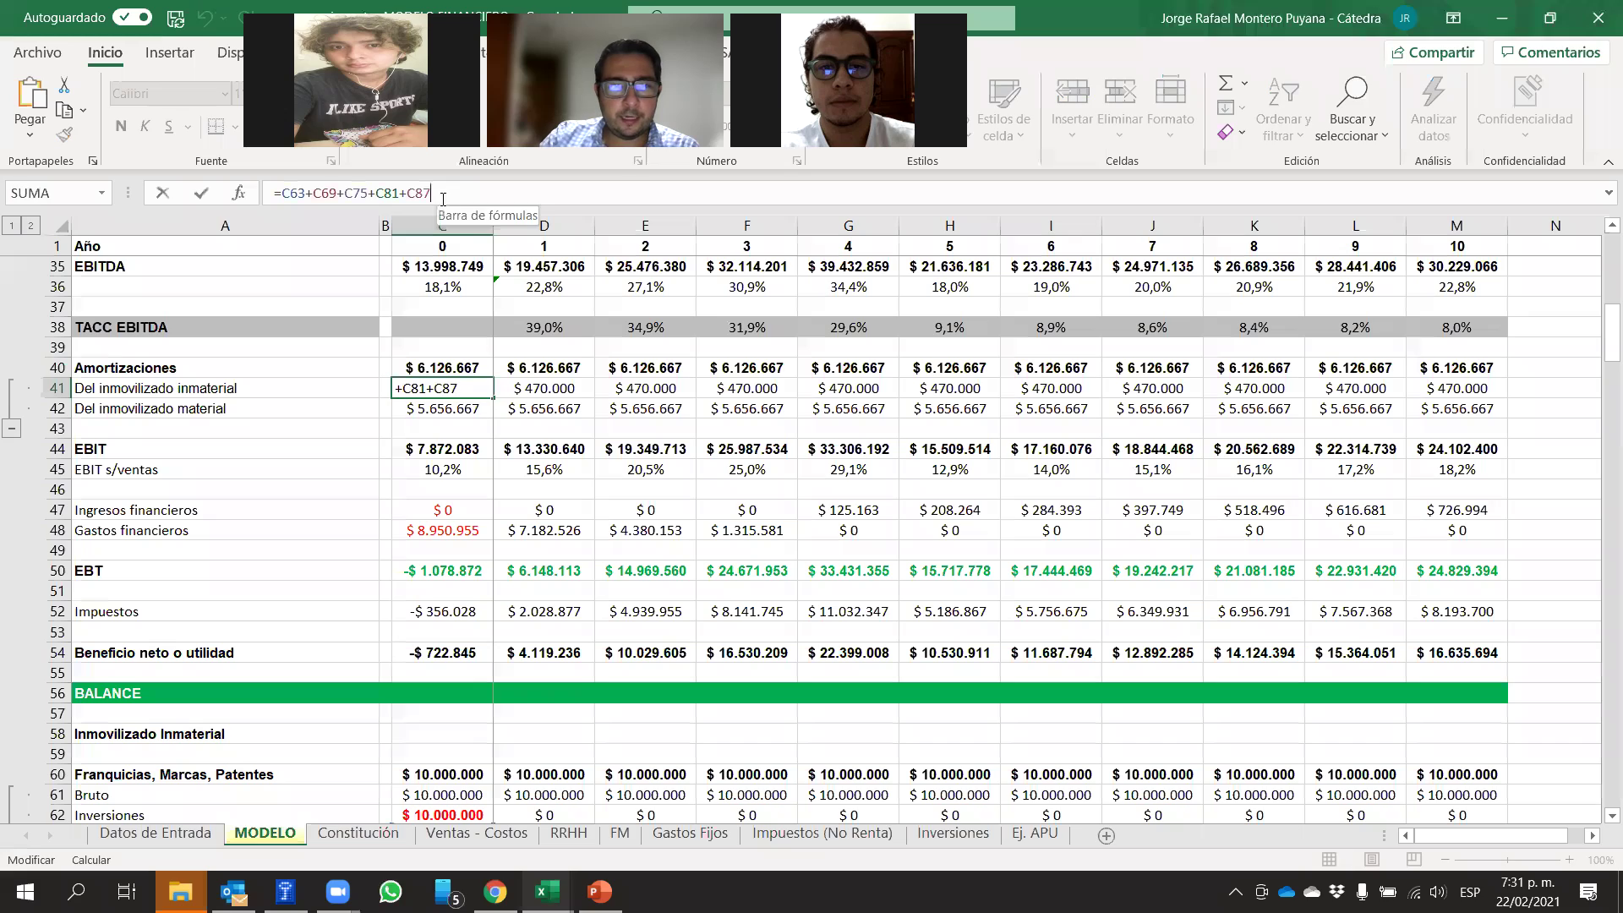
{"action": "scroll", "coordinate": [507, 566], "scroll_direction": "down", "scroll_amount": 3}
{"action": "scroll", "coordinate": [474, 507], "scroll_direction": "down", "scroll_amount": 6}
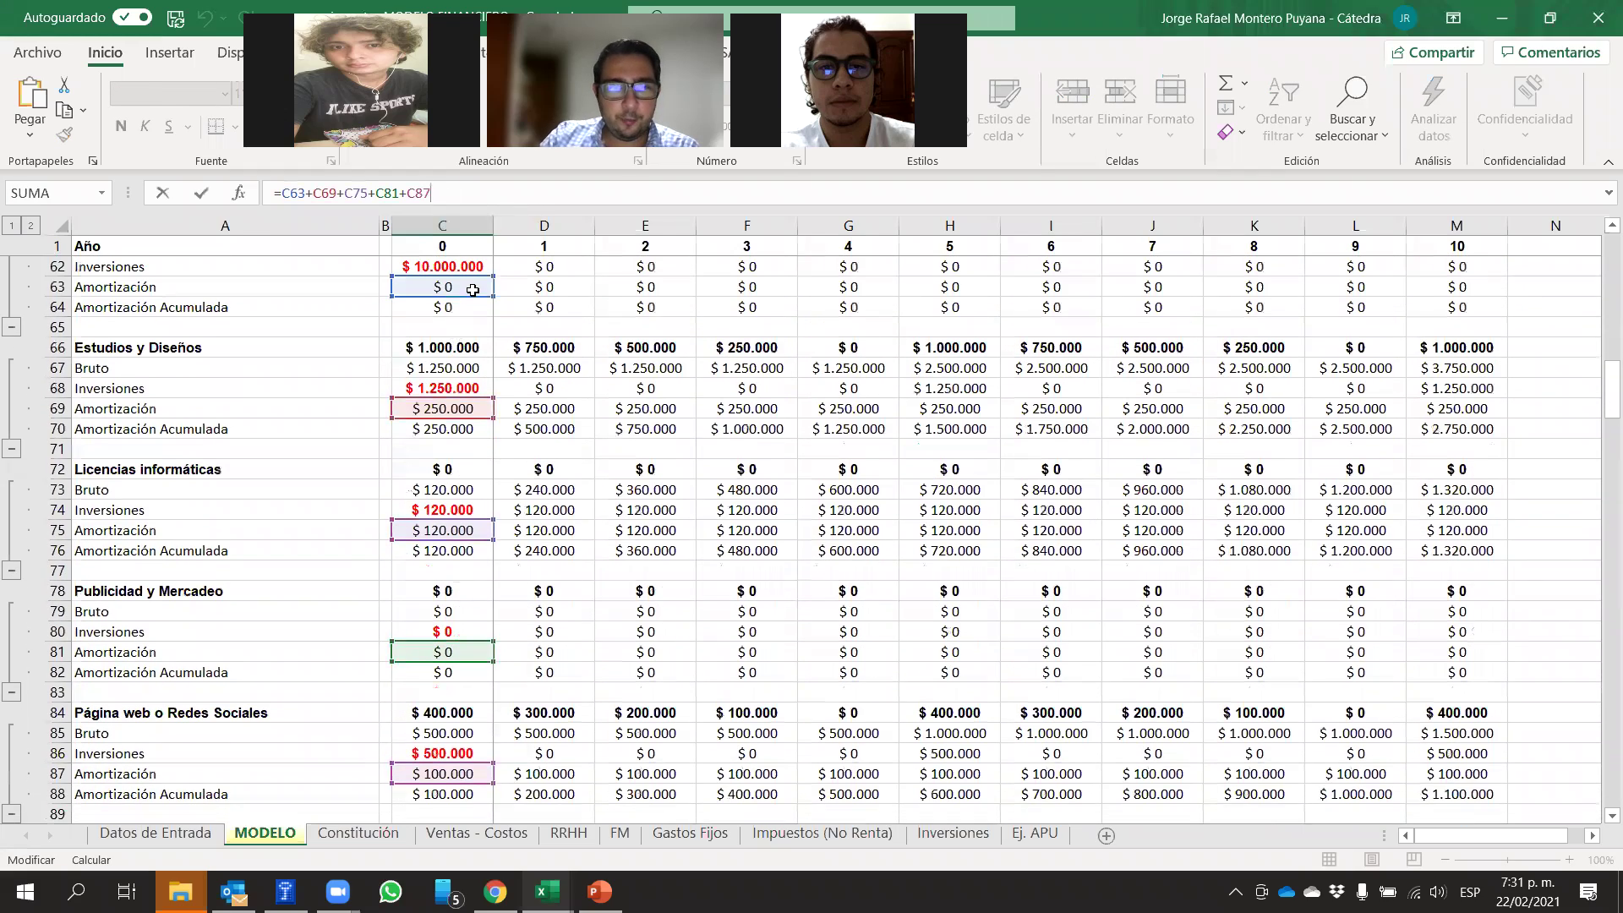
{"action": "scroll", "coordinate": [461, 423], "scroll_direction": "down", "scroll_amount": 6}
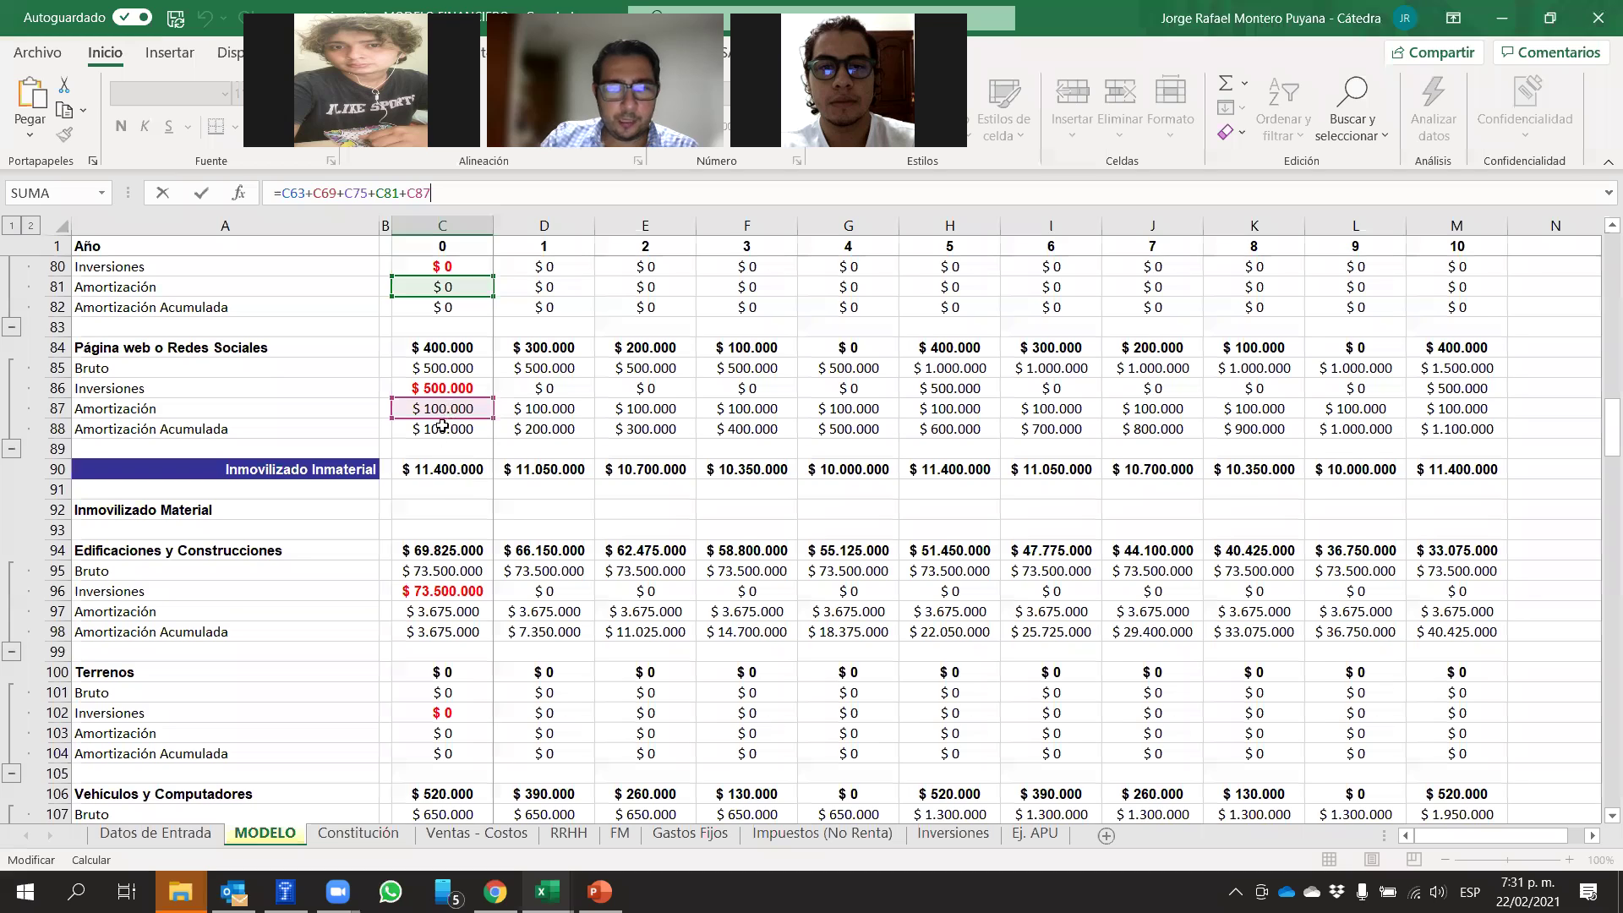
{"action": "scroll", "coordinate": [442, 426], "scroll_direction": "up", "scroll_amount": 15}
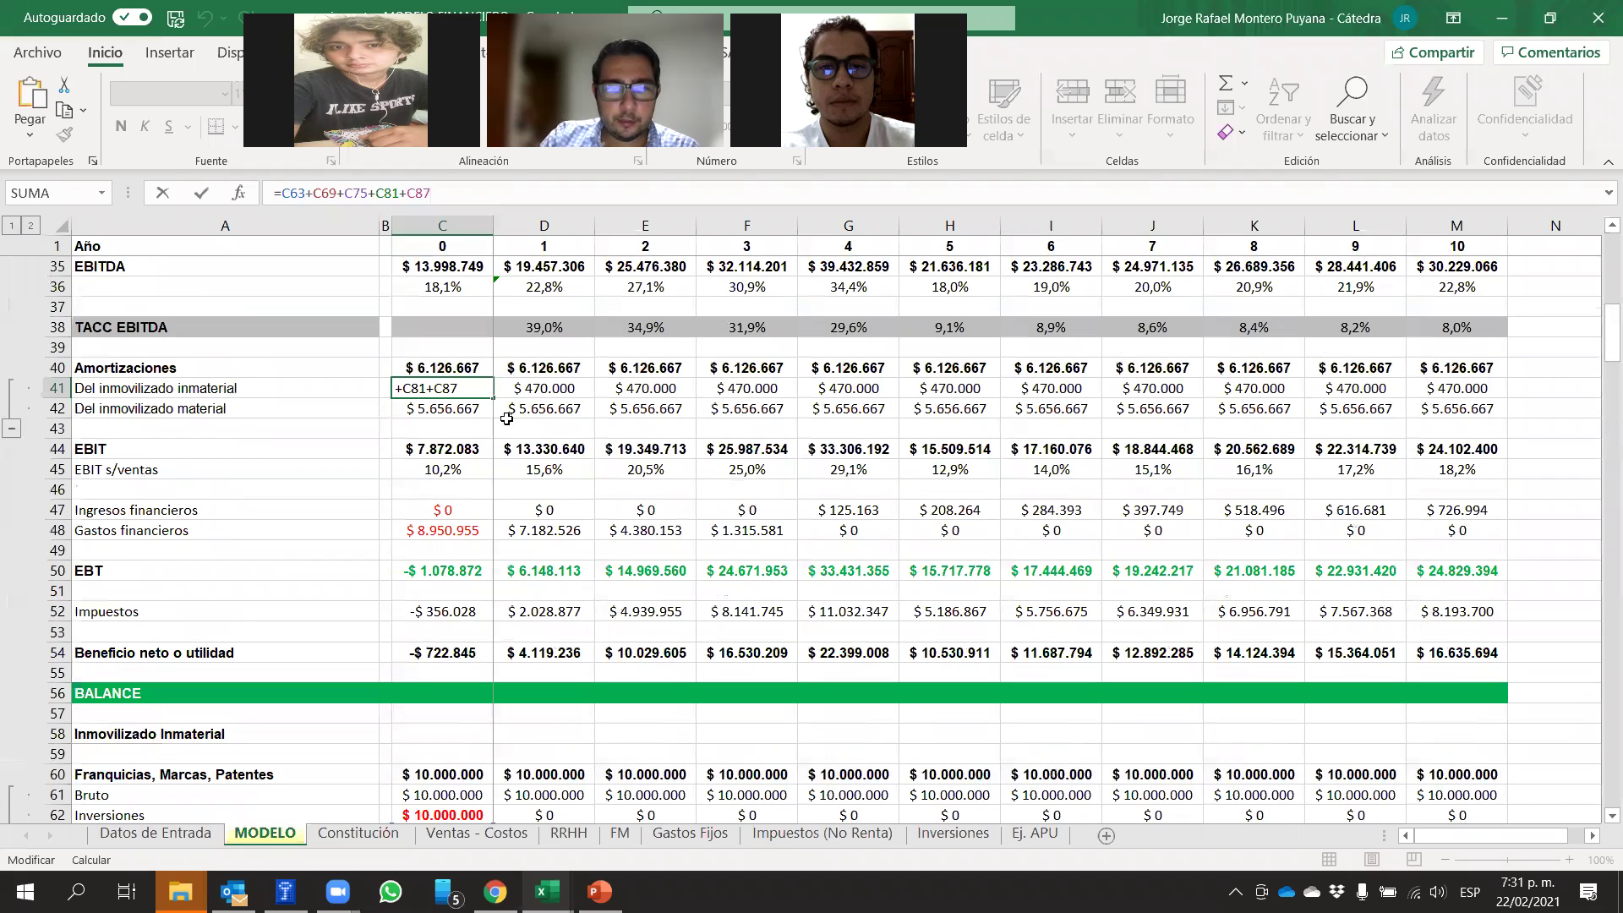
Trace the year 0 Del inmovilizado material formula in C42 to the Amortización cells of each tangible asset block, leaving the formula as it is
{"action": "left_click", "coordinate": [507, 409]}
{"action": "left_click", "coordinate": [443, 408]}
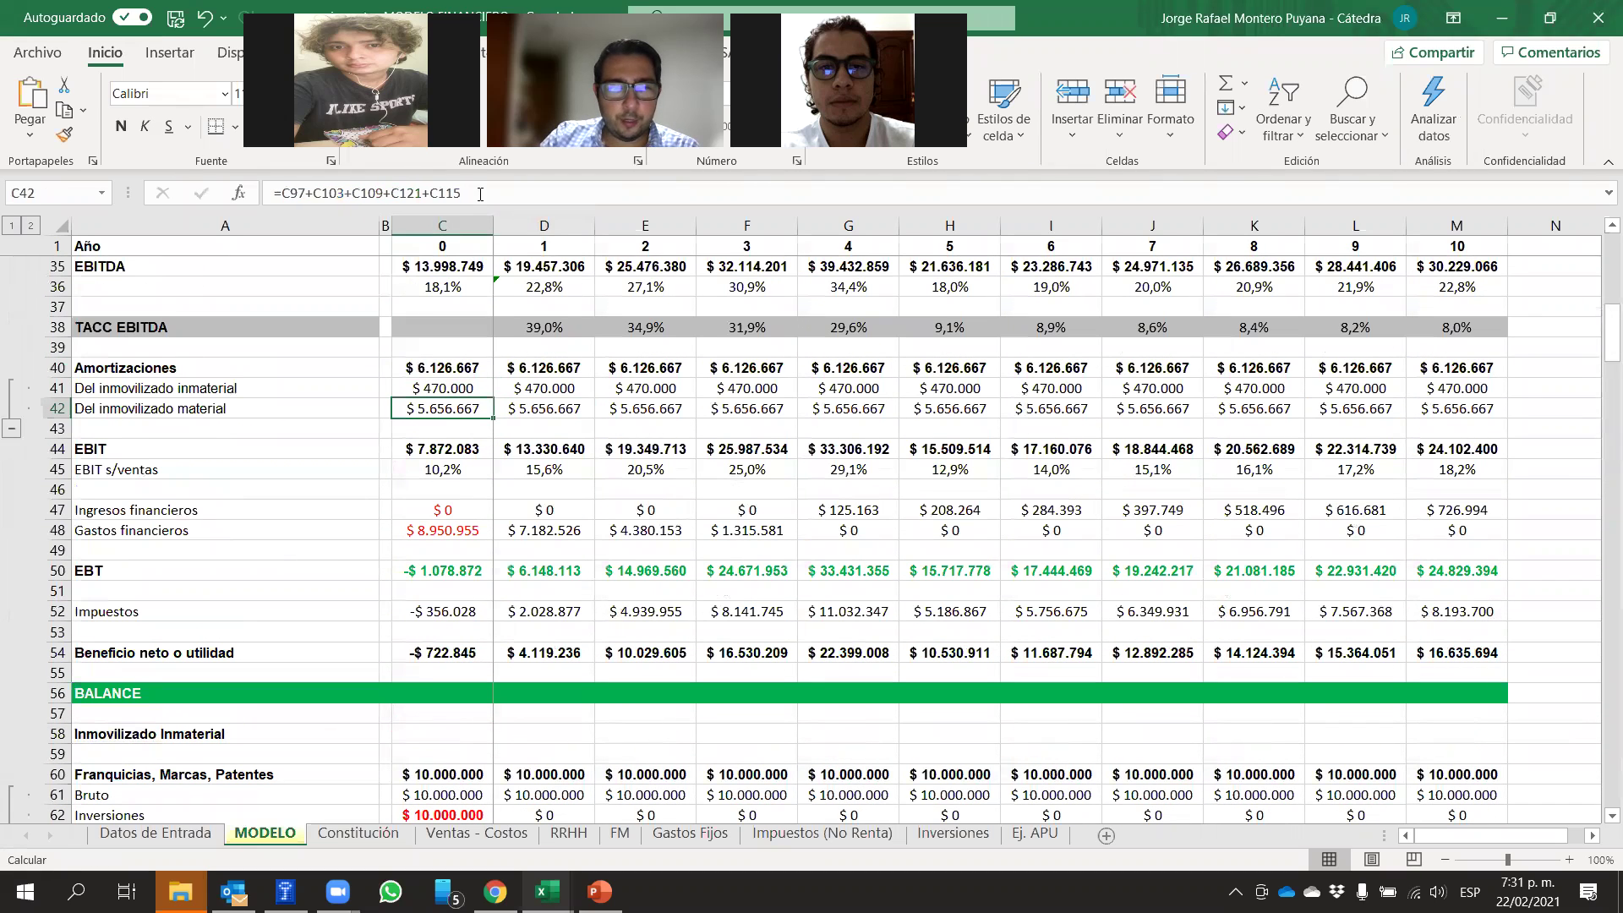
{"action": "left_click", "coordinate": [479, 193]}
{"action": "scroll", "coordinate": [587, 500], "scroll_direction": "down", "scroll_amount": 6}
{"action": "scroll", "coordinate": [600, 498], "scroll_direction": "down", "scroll_amount": 1}
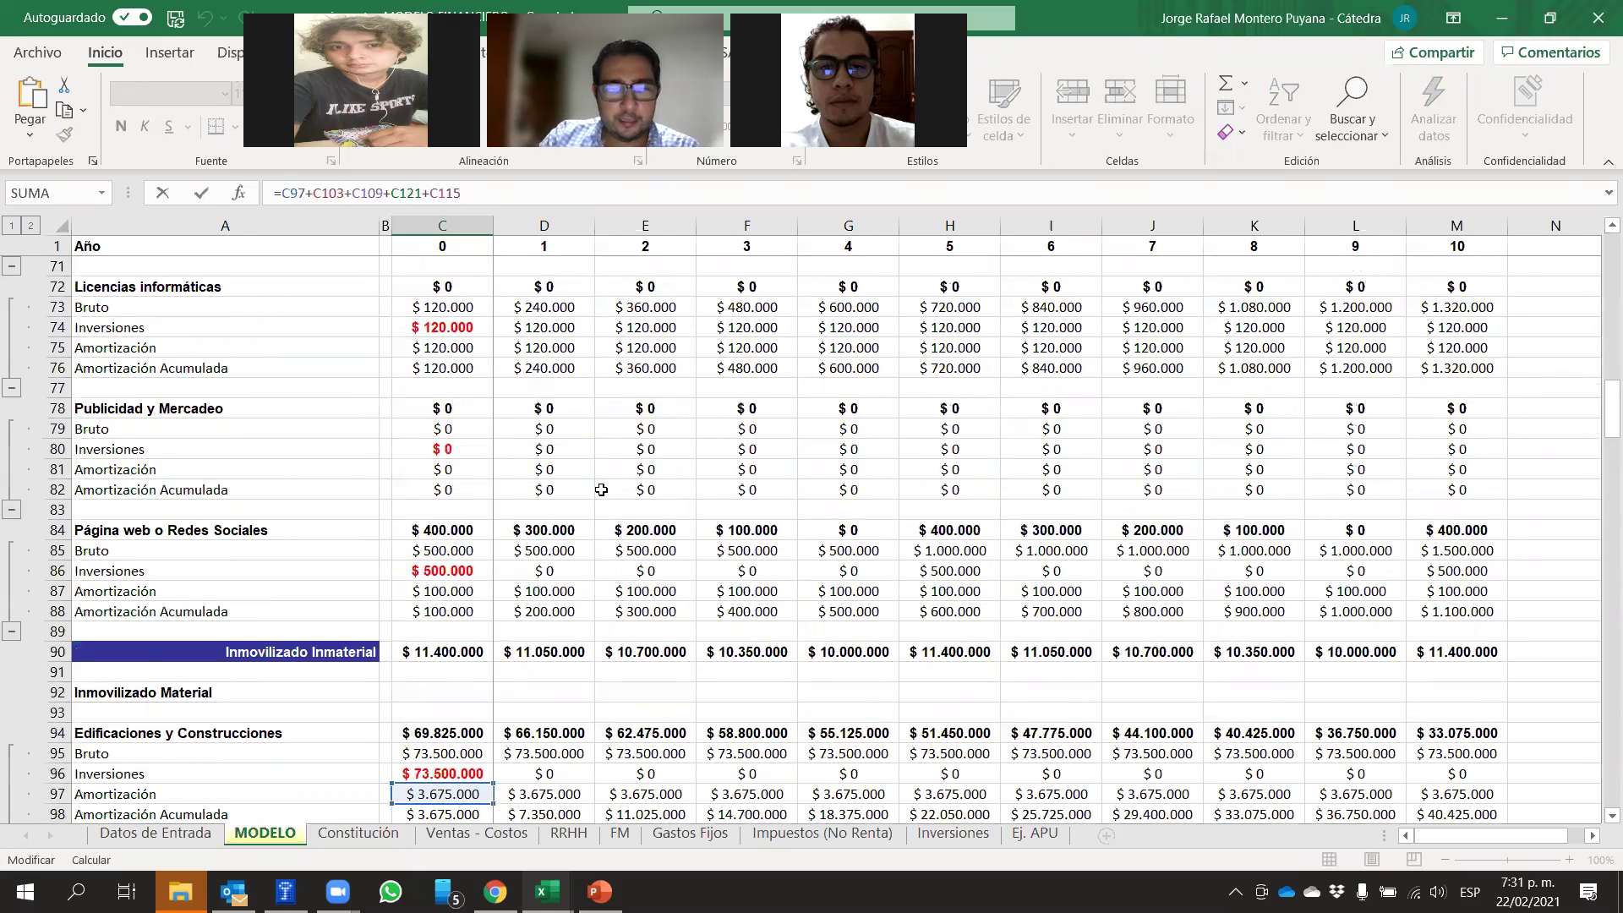
{"action": "scroll", "coordinate": [599, 498], "scroll_direction": "down", "scroll_amount": 6}
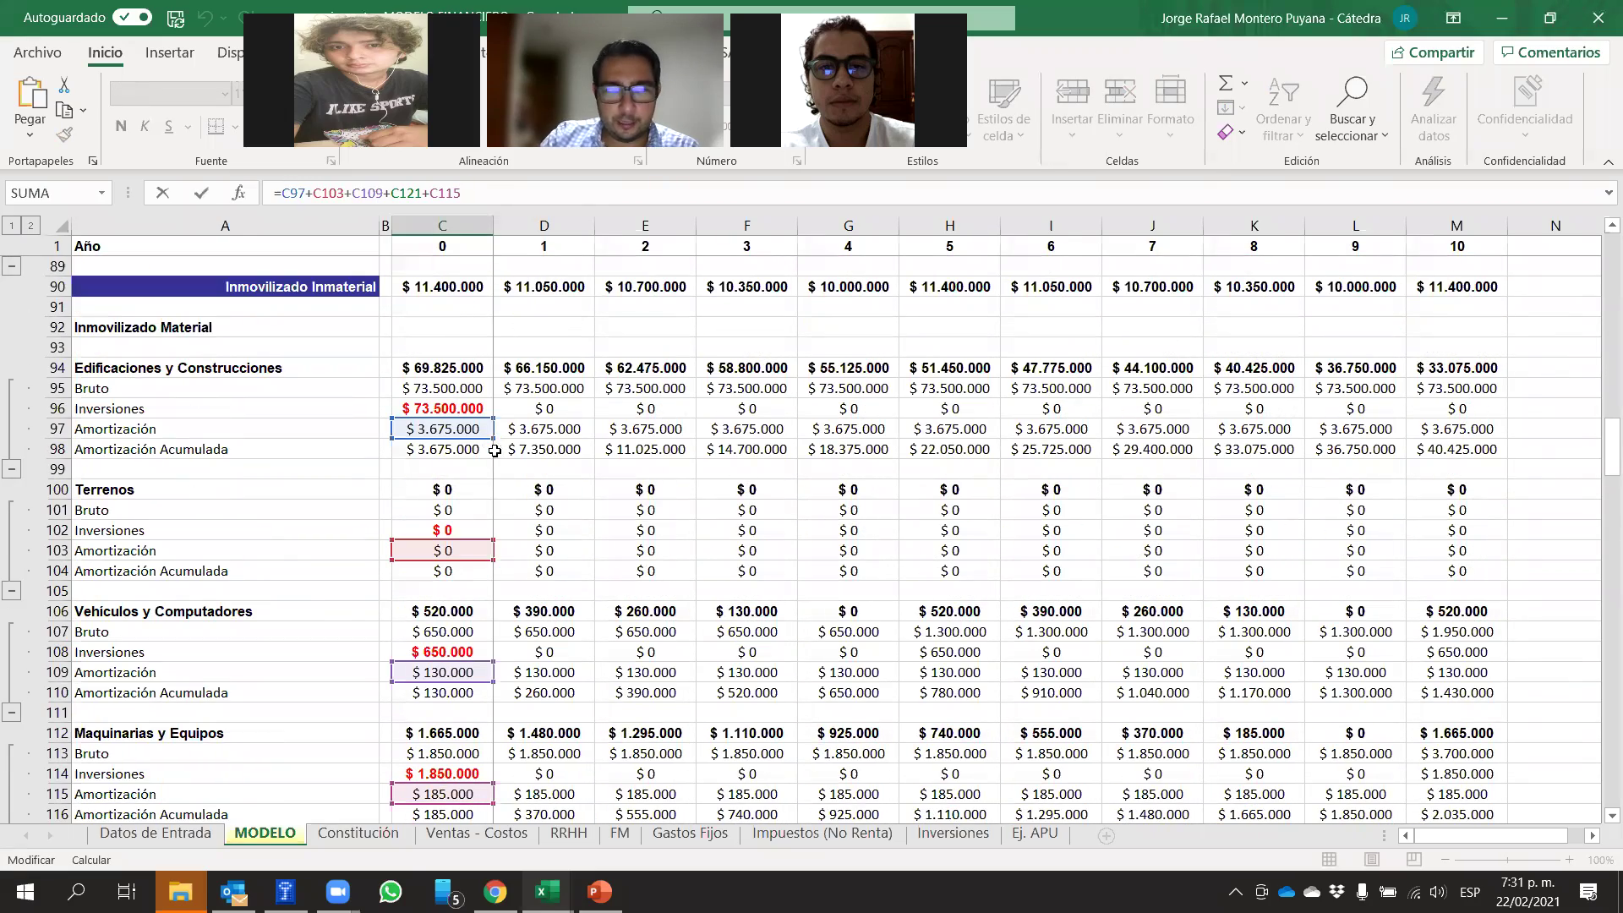
{"action": "scroll", "coordinate": [499, 448], "scroll_direction": "down", "scroll_amount": 6}
{"action": "scroll", "coordinate": [508, 453], "scroll_direction": "down", "scroll_amount": 1}
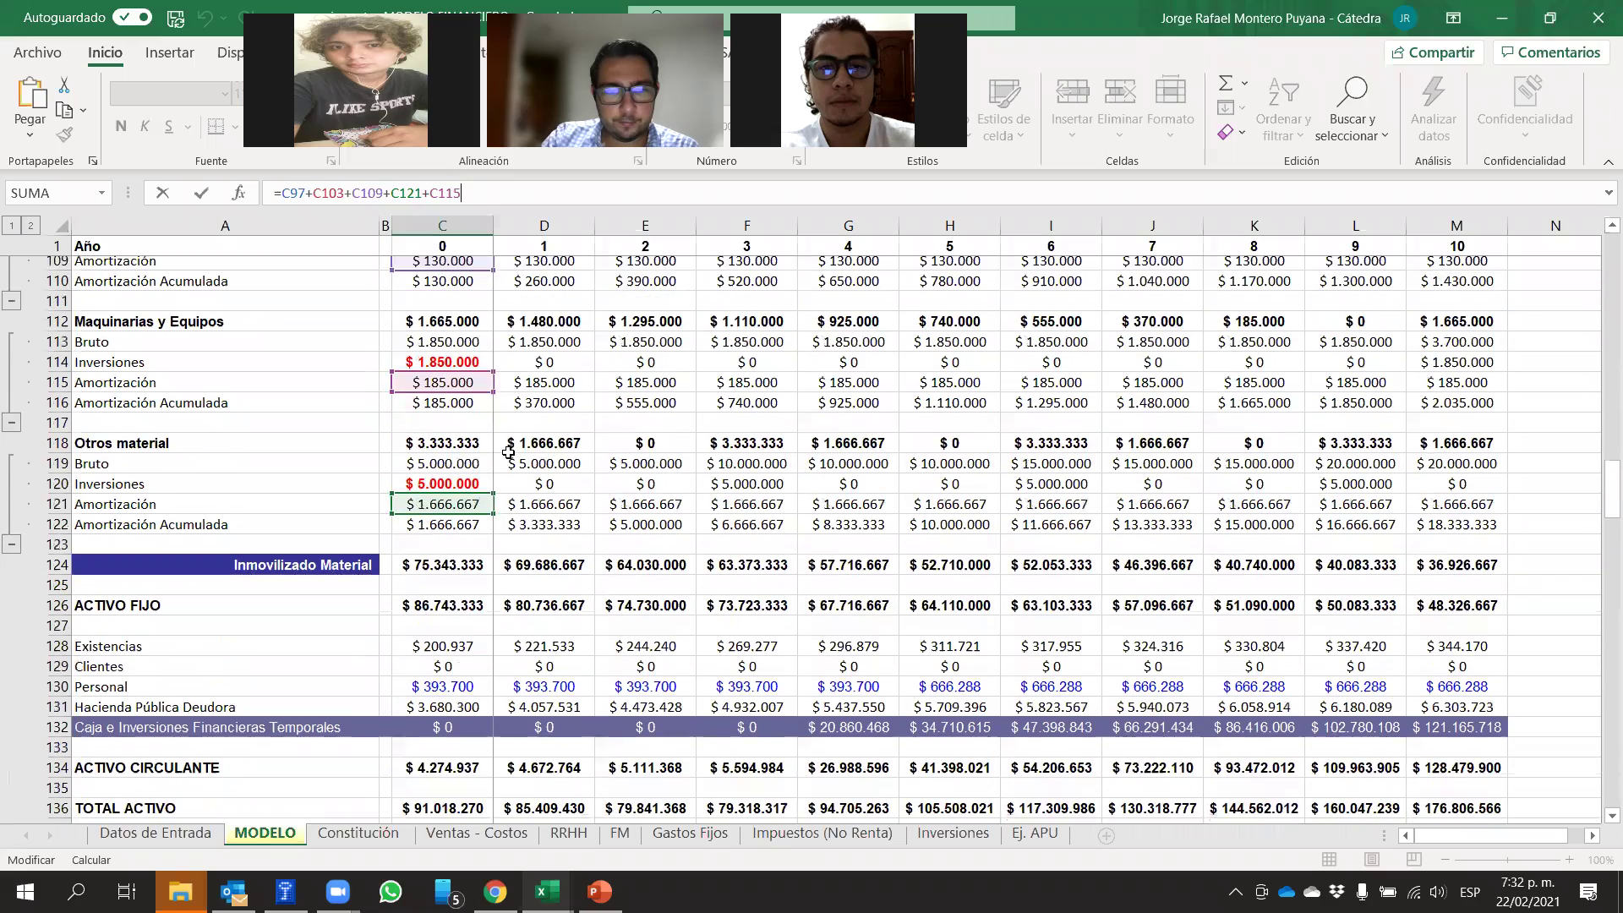
{"action": "scroll", "coordinate": [508, 455], "scroll_direction": "up", "scroll_amount": 13}
{"action": "scroll", "coordinate": [508, 456], "scroll_direction": "up", "scroll_amount": 14}
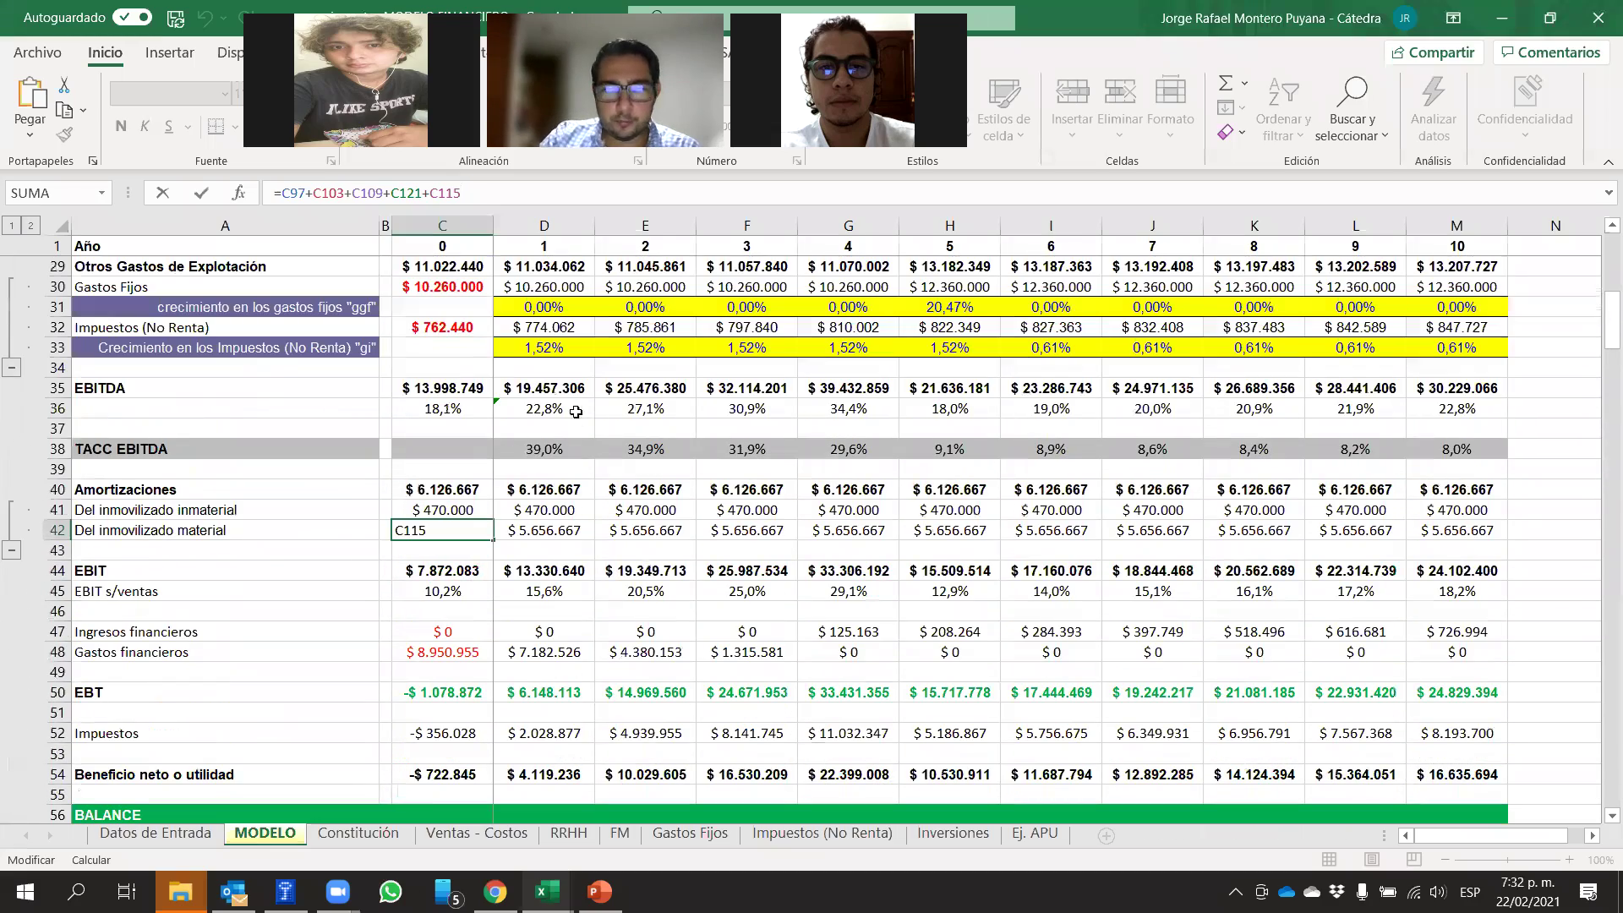
{"action": "left_click", "coordinate": [537, 410]}
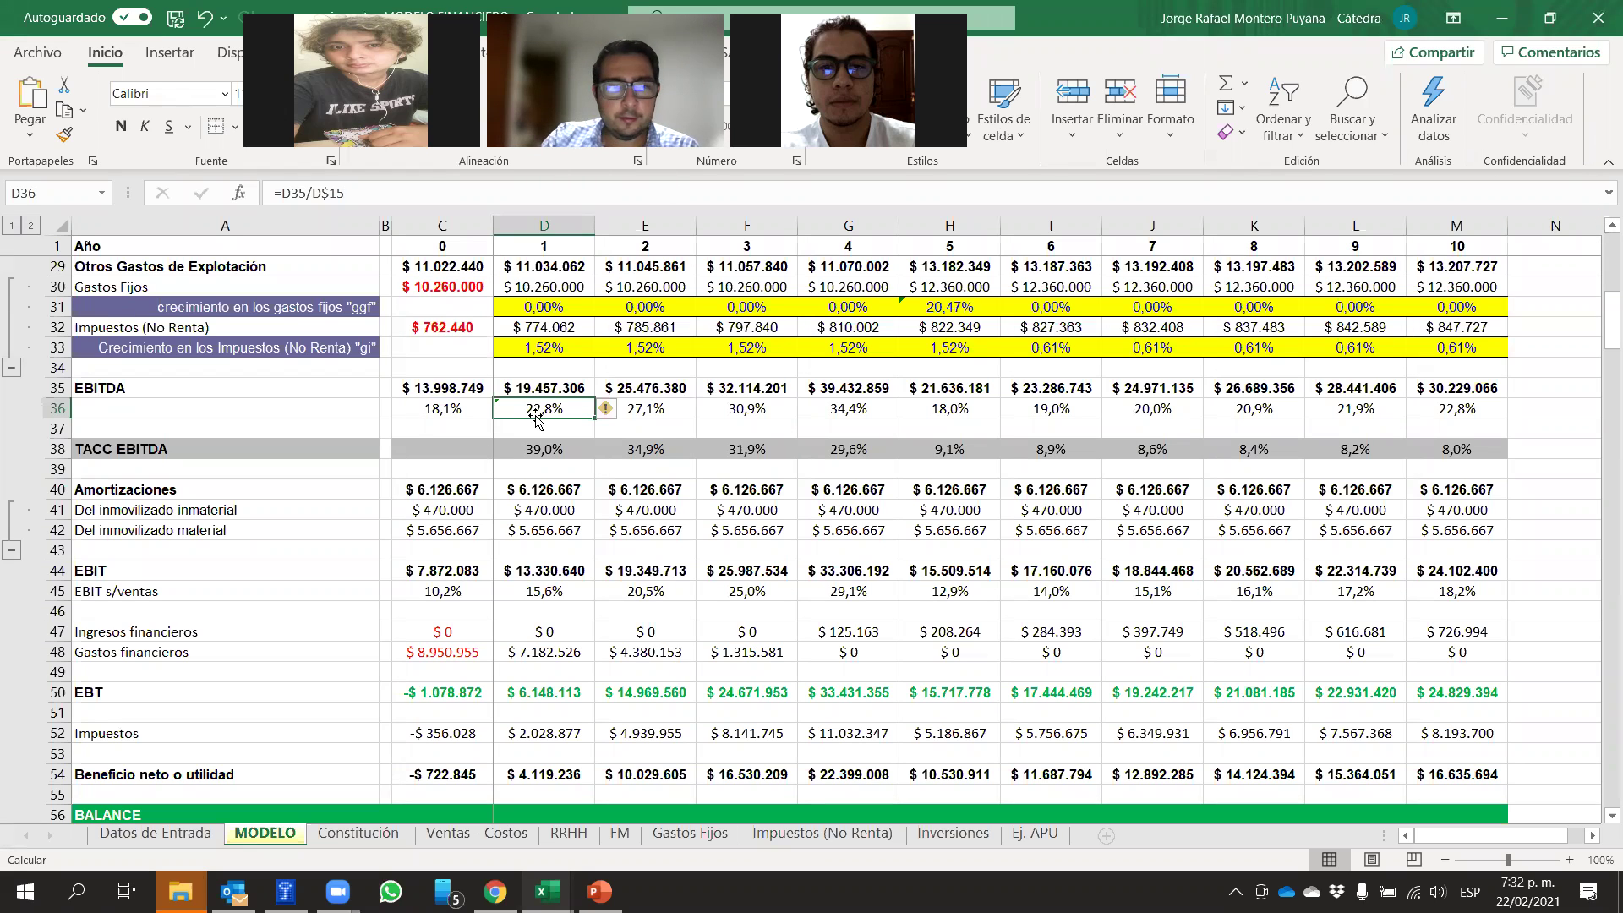
Highlight the EBIT row and look over the balance, NOF and Flujo de Caja Libre sections of the MODELO sheet
{"action": "left_click", "coordinate": [59, 572]}
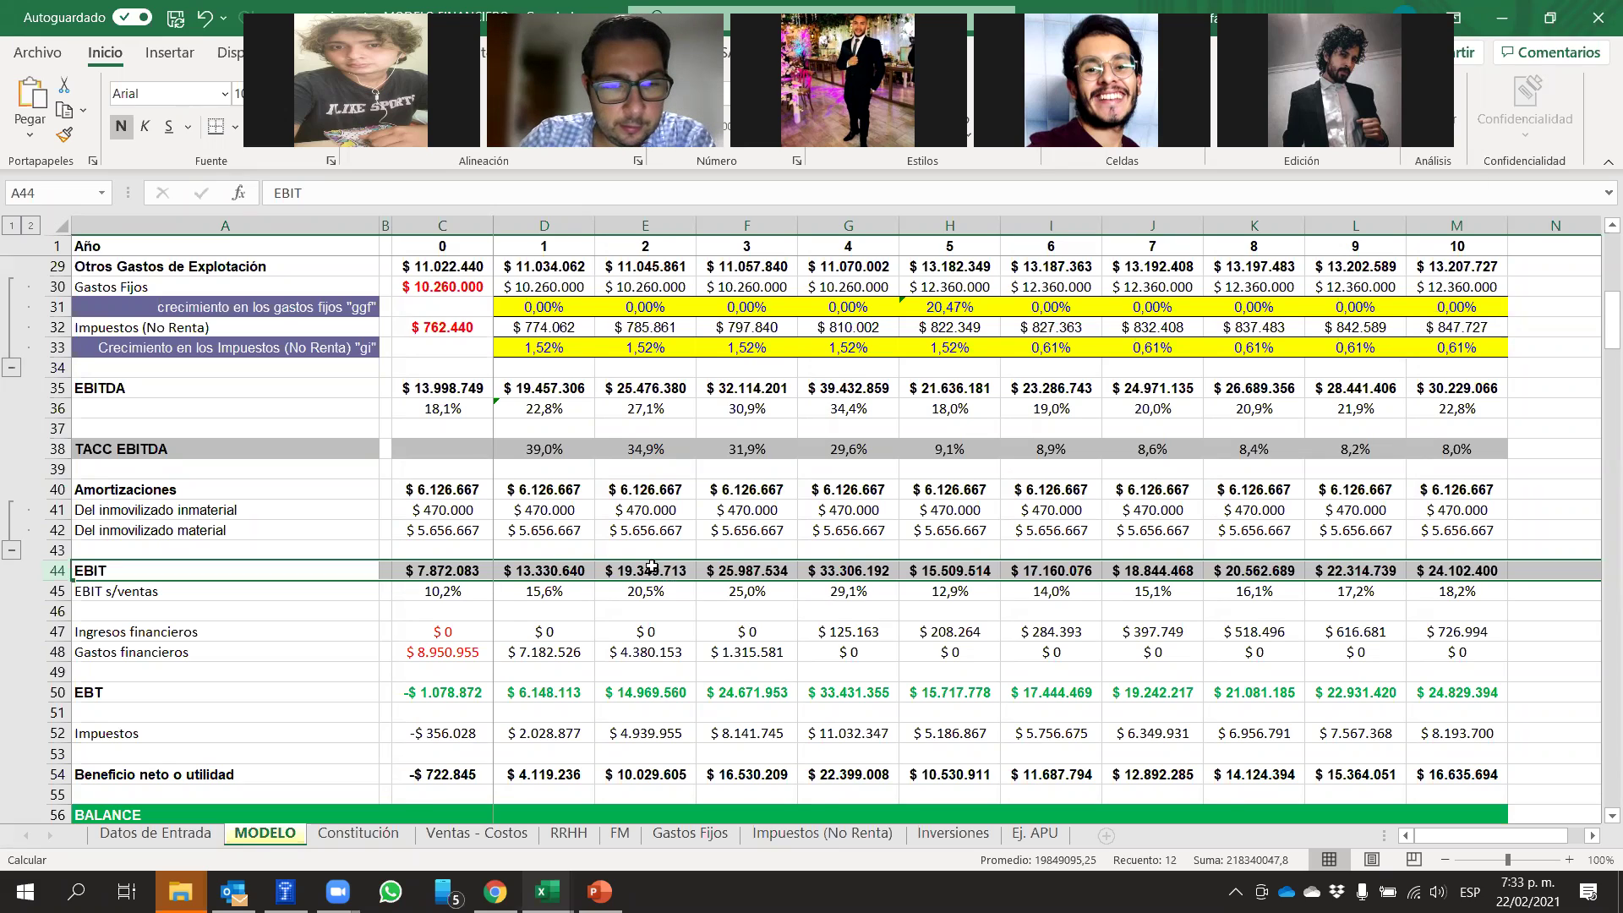
{"action": "scroll", "coordinate": [676, 619], "scroll_direction": "down", "scroll_amount": 4}
{"action": "scroll", "coordinate": [686, 626], "scroll_direction": "down", "scroll_amount": 8}
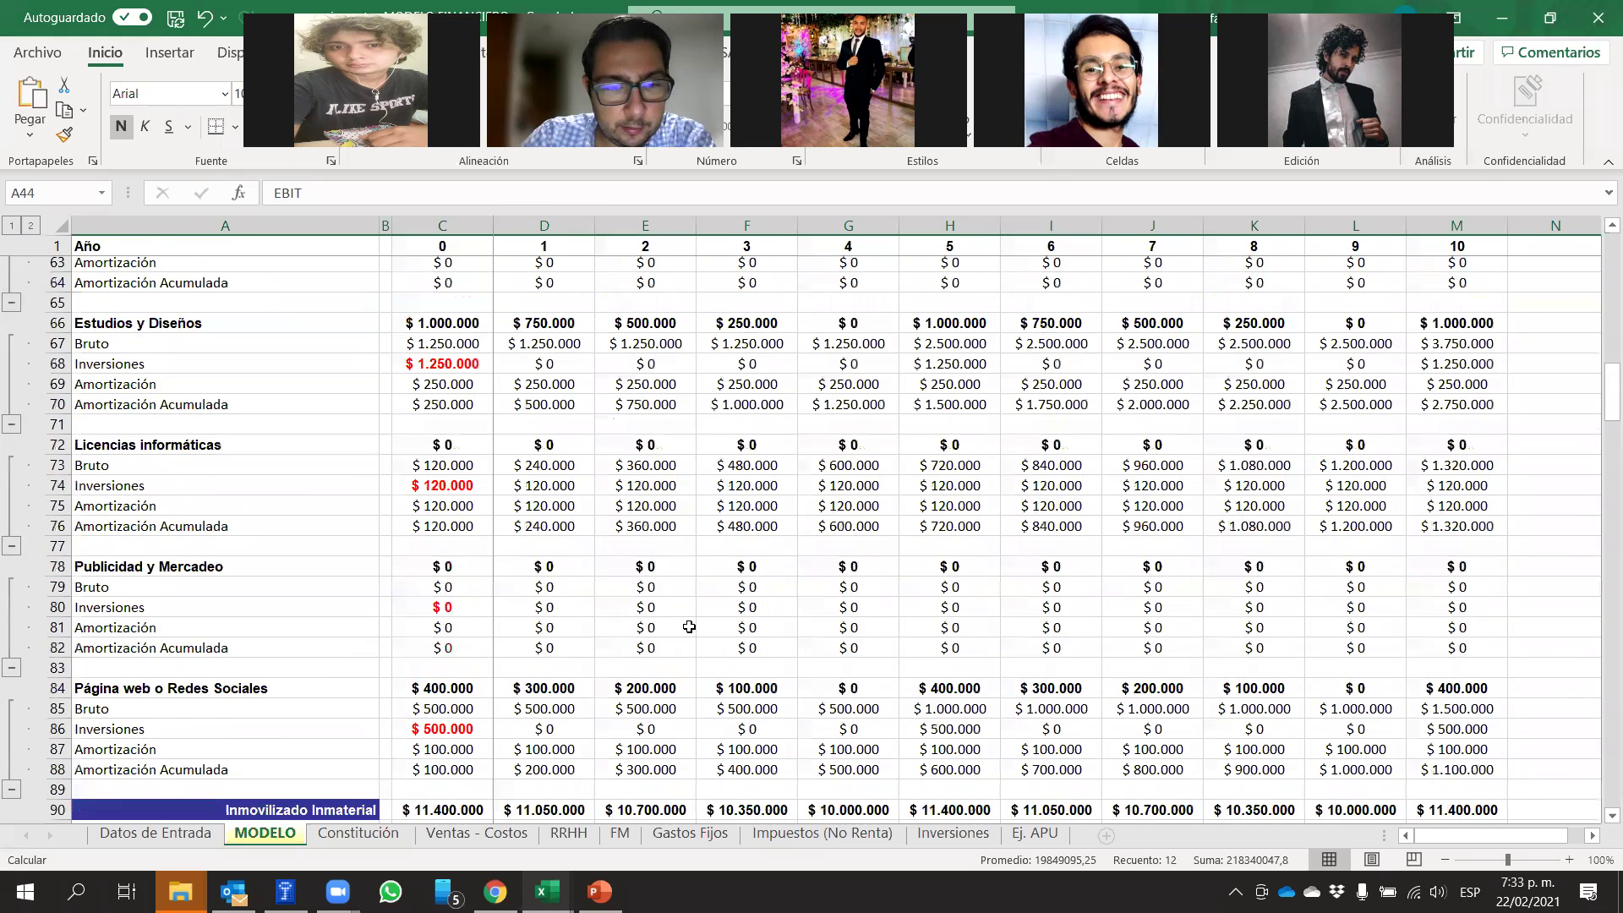
{"action": "scroll", "coordinate": [689, 626], "scroll_direction": "down", "scroll_amount": 20}
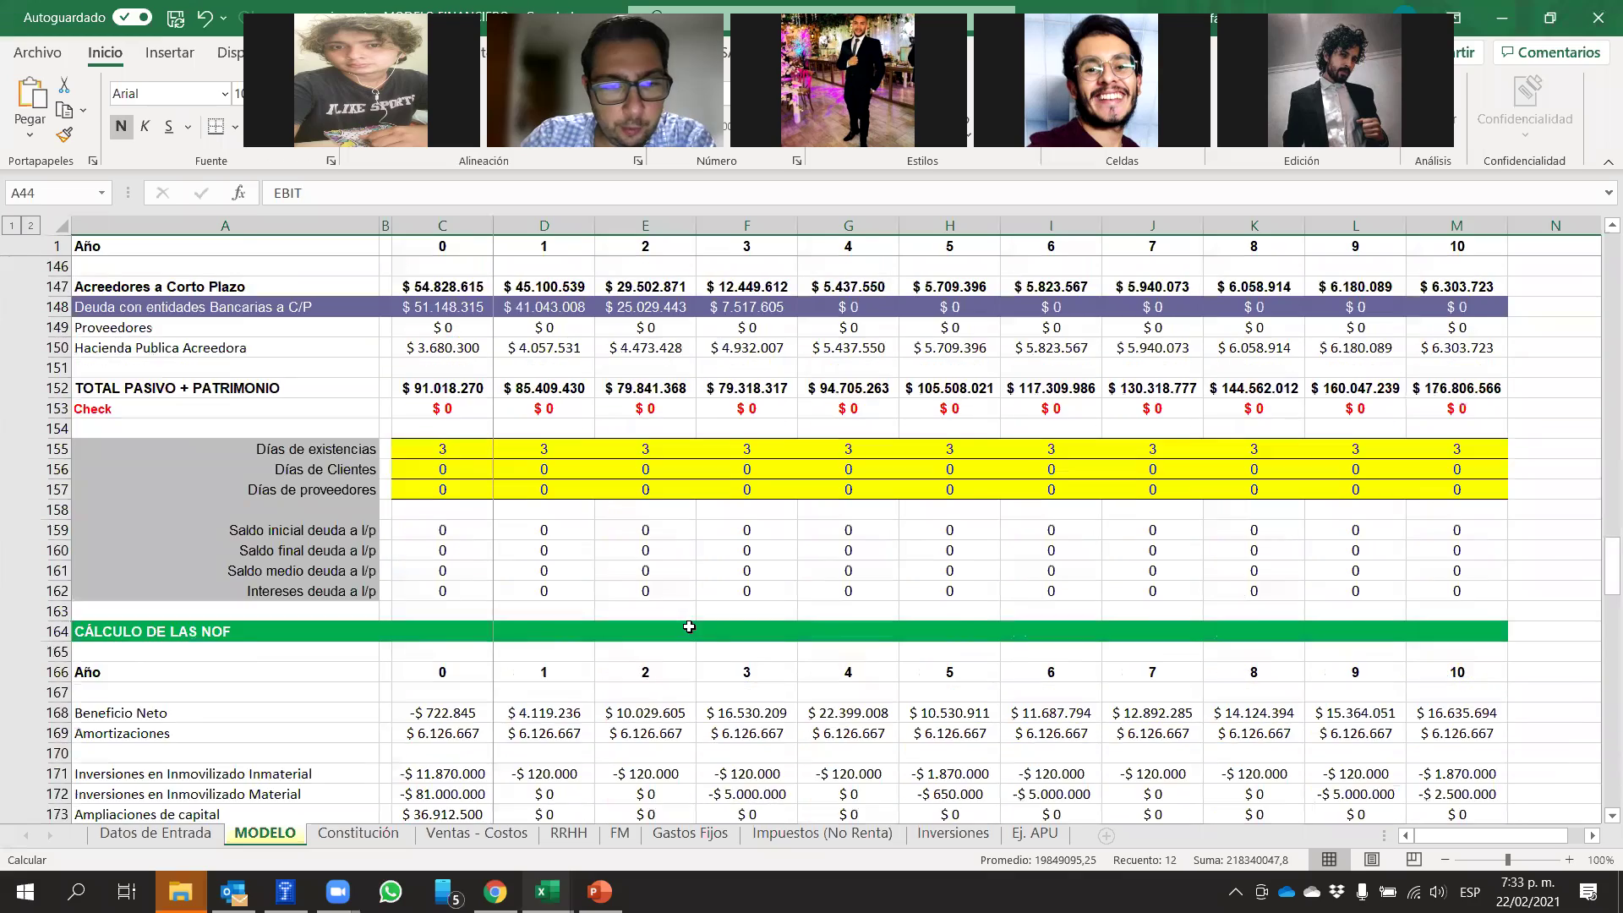
{"action": "scroll", "coordinate": [689, 626], "scroll_direction": "down", "scroll_amount": 12}
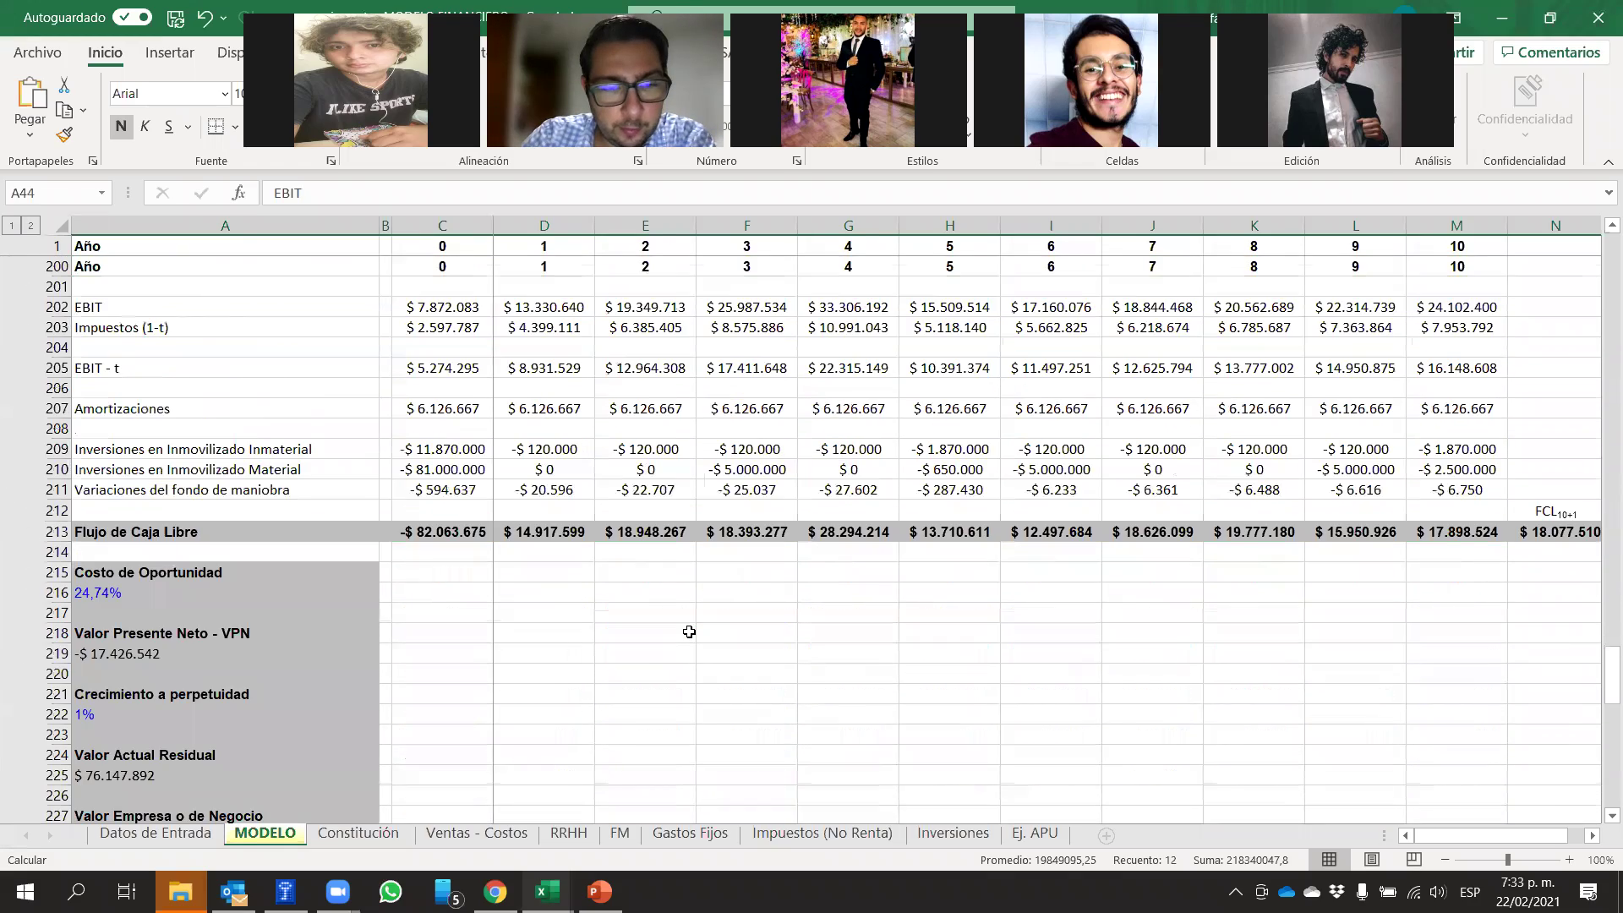
{"action": "scroll", "coordinate": [689, 632], "scroll_direction": "up", "scroll_amount": 5}
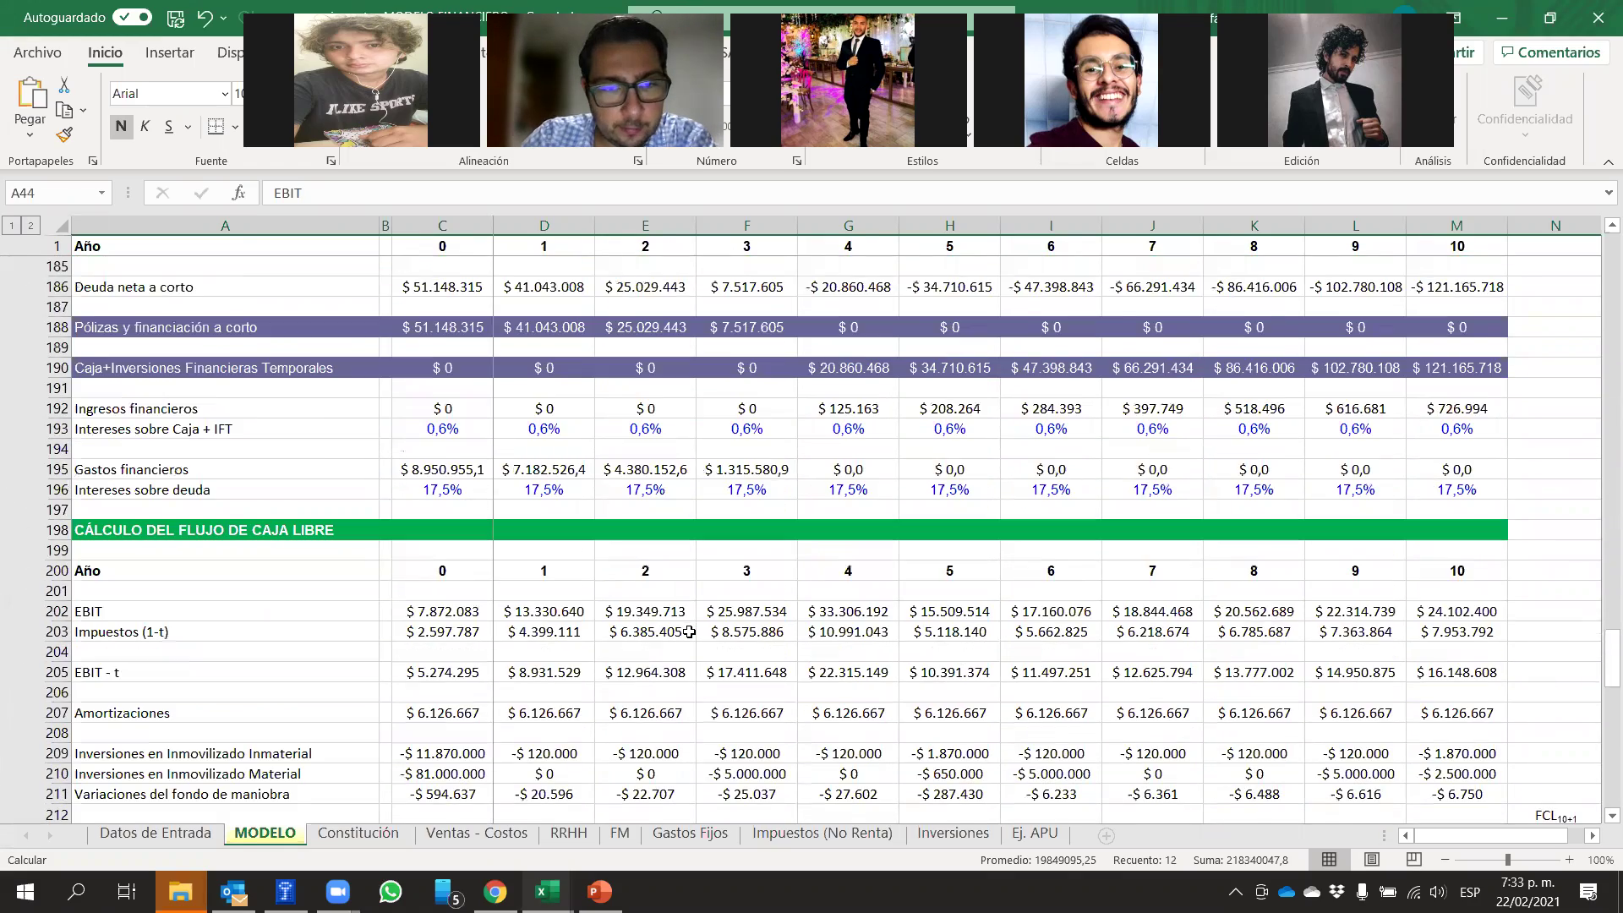
{"action": "scroll", "coordinate": [689, 632], "scroll_direction": "up", "scroll_amount": 20}
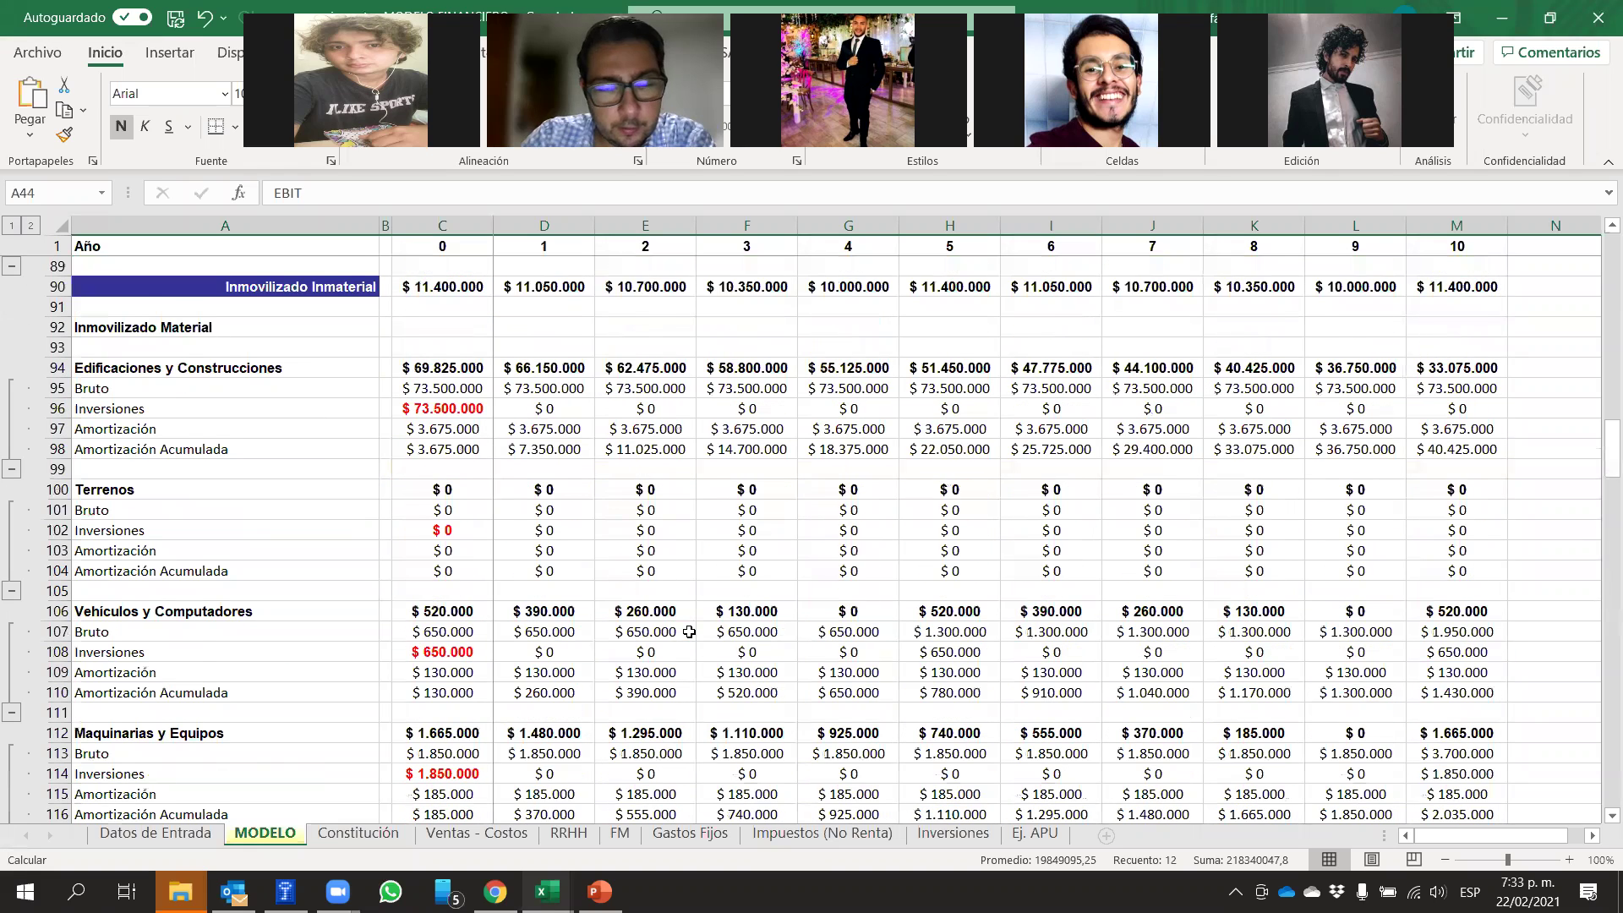
{"action": "scroll", "coordinate": [689, 632], "scroll_direction": "down", "scroll_amount": 8}
Switch to the PowerPoint presentation and show slide 241, Gastos de Establecimiento
{"action": "left_click", "coordinate": [599, 890]}
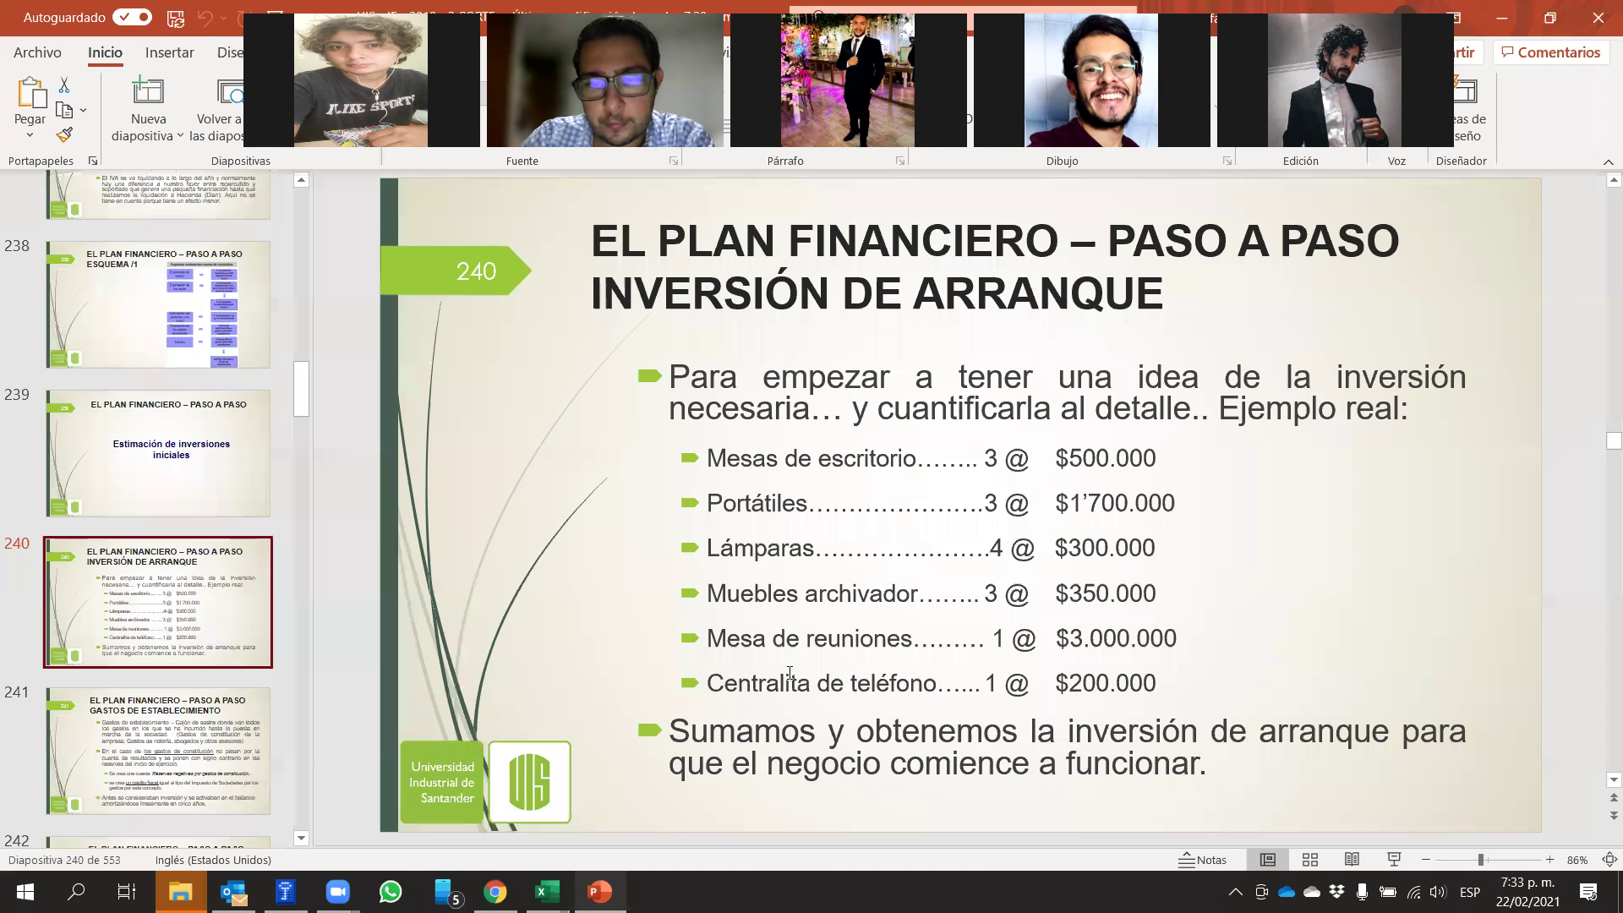
{"action": "scroll", "coordinate": [787, 676], "scroll_direction": "down", "scroll_amount": 1}
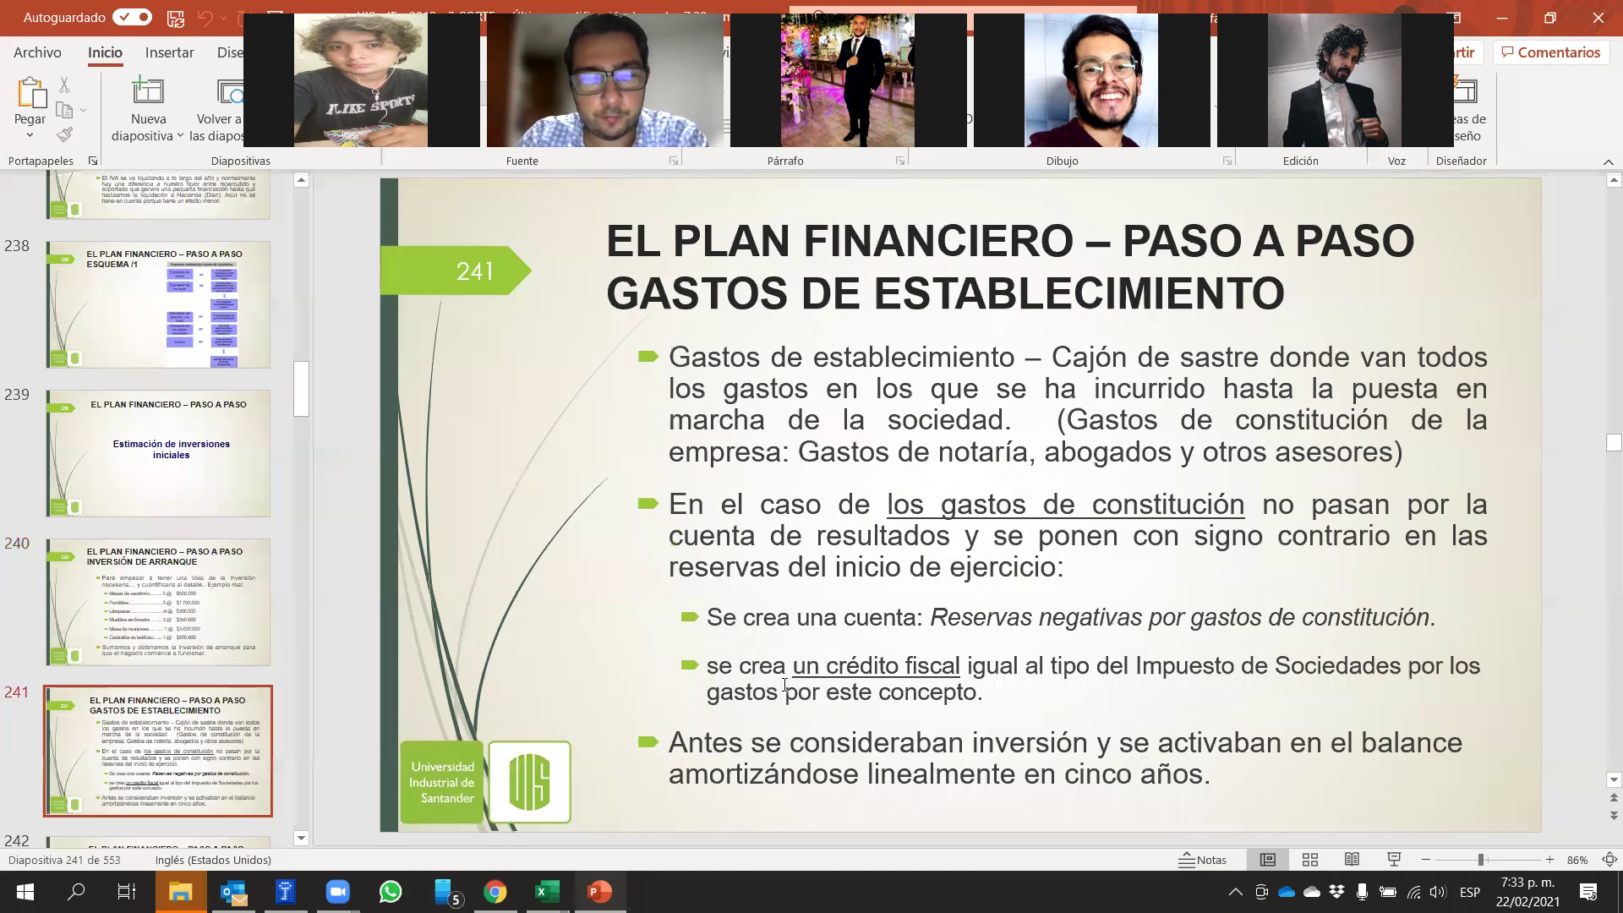
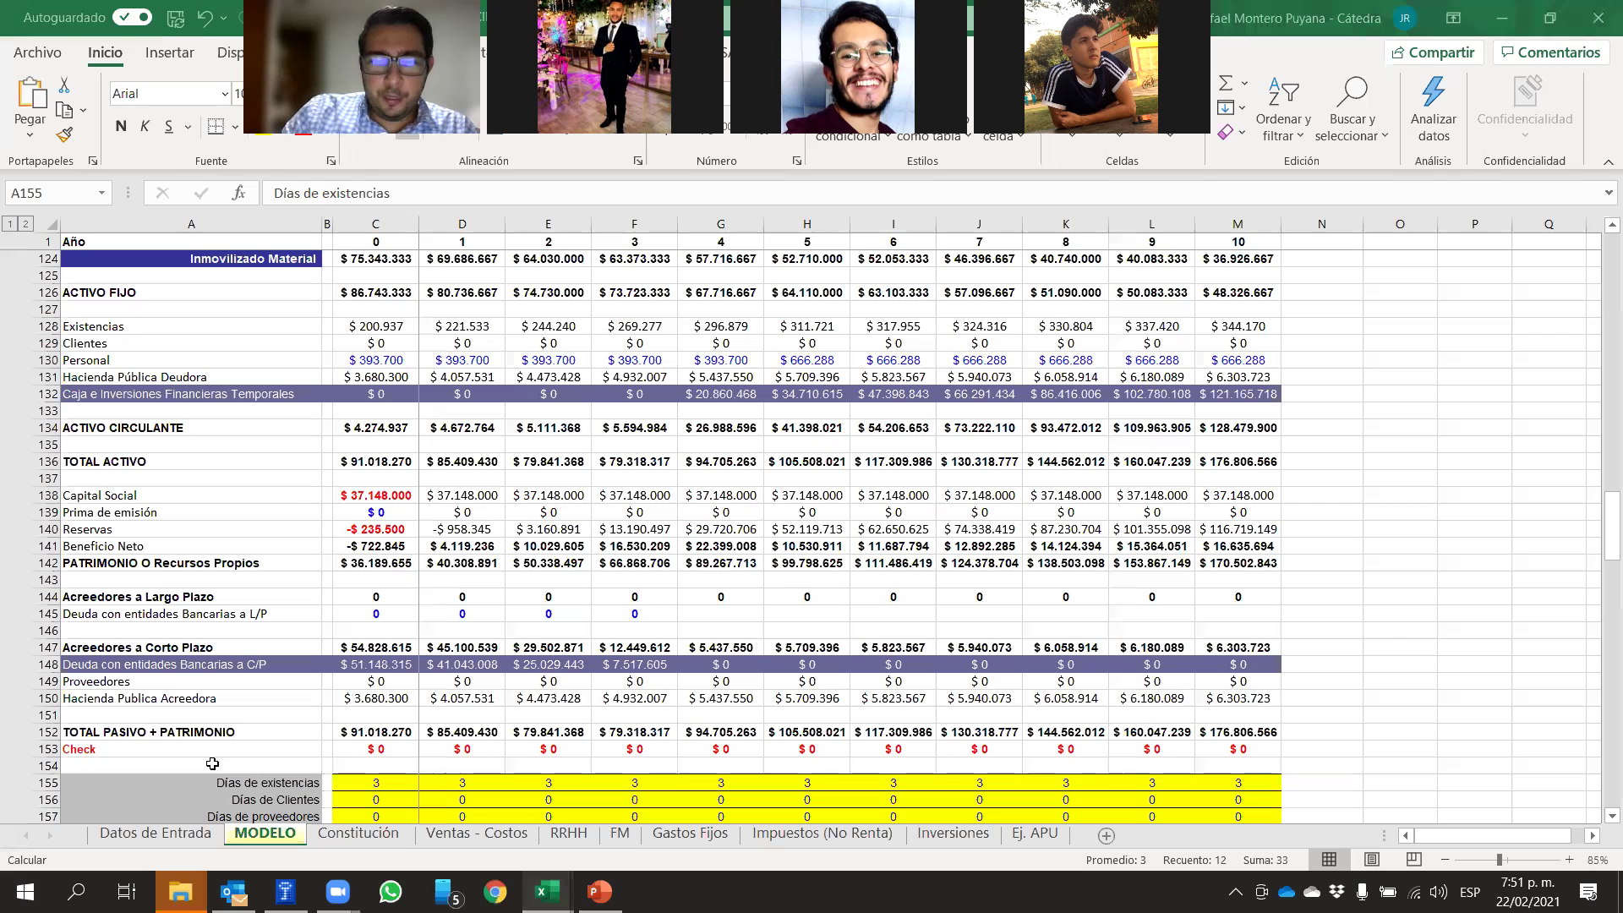
On the MODELO sheet, highlight the Días de Clientes row and its values for years 0 to 10, ending on the year 0 cell
{"action": "left_click", "coordinate": [38, 801]}
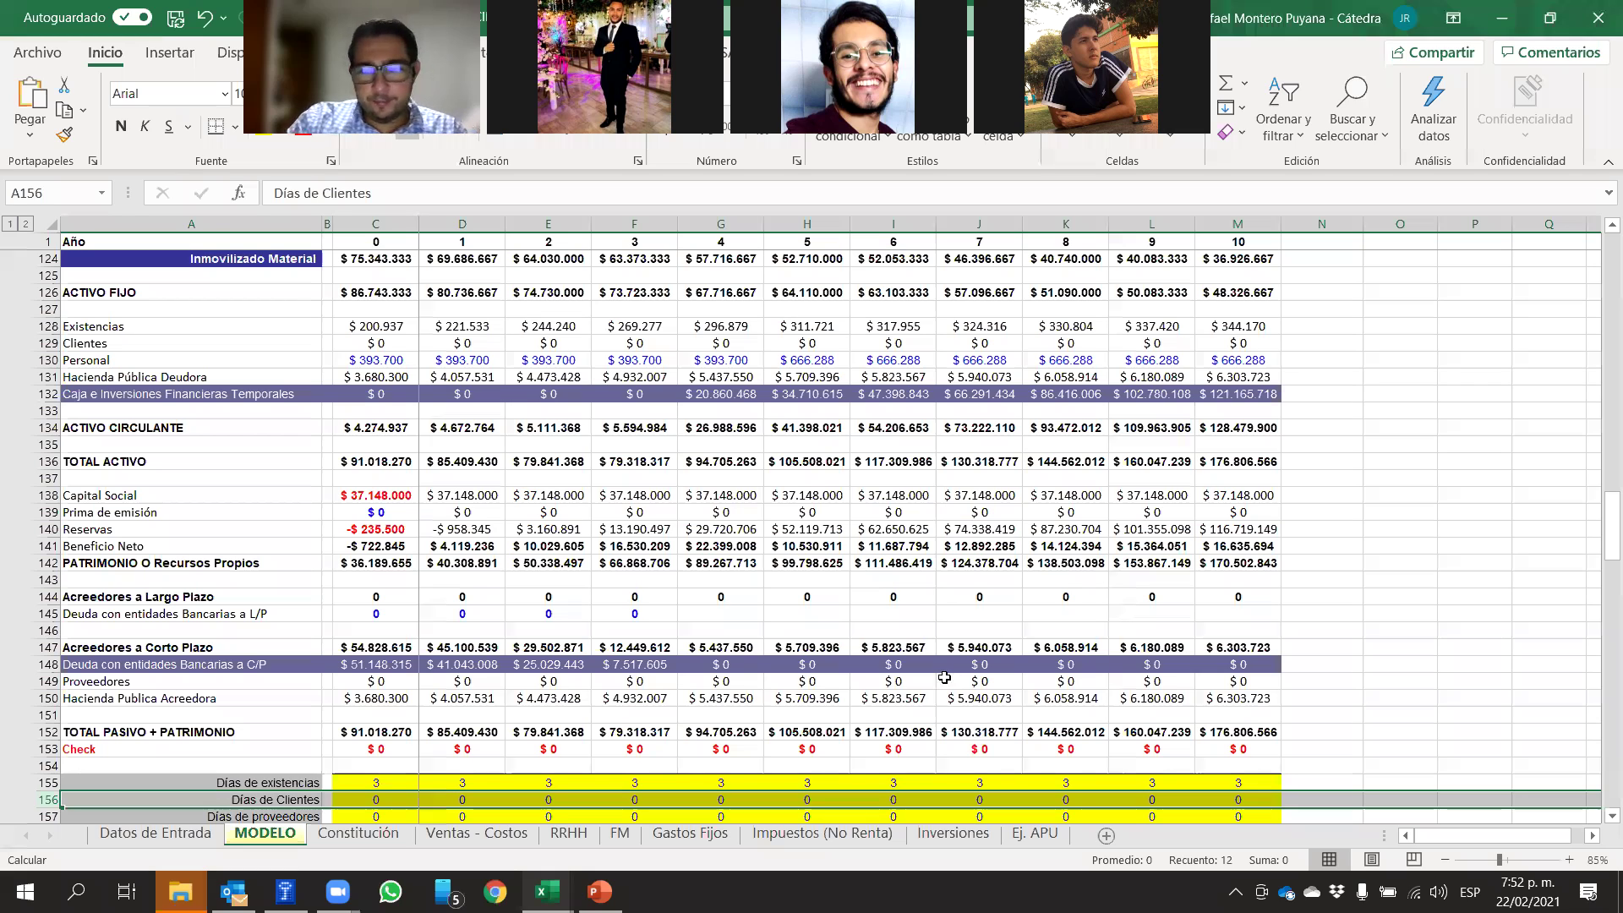
{"action": "left_click", "coordinate": [1382, 615]}
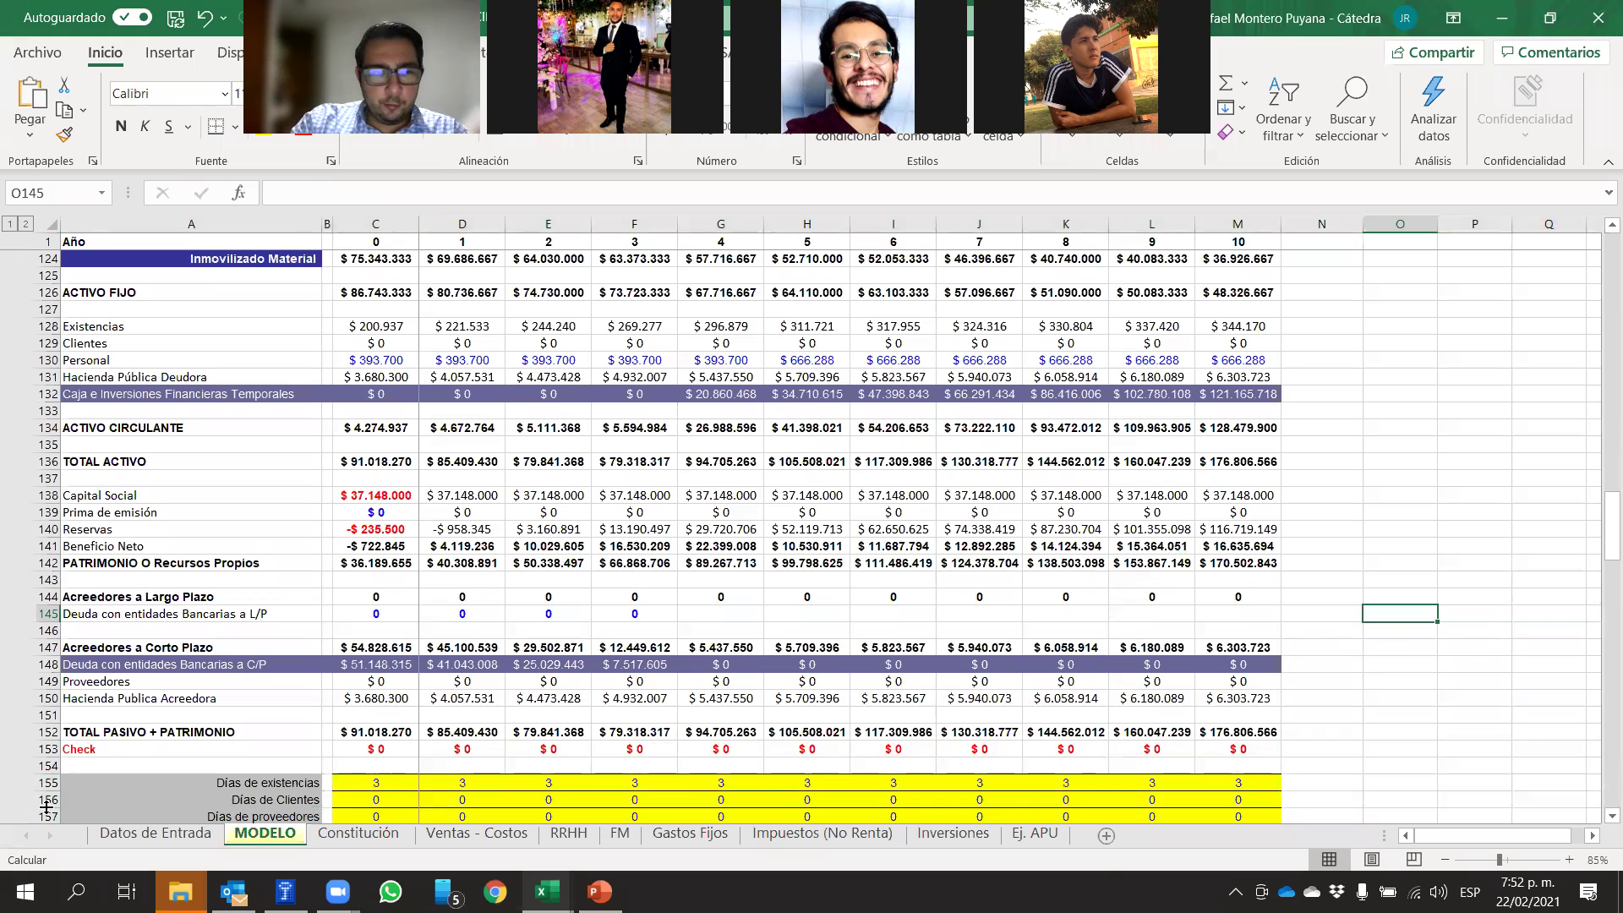
{"action": "left_click", "coordinate": [48, 799]}
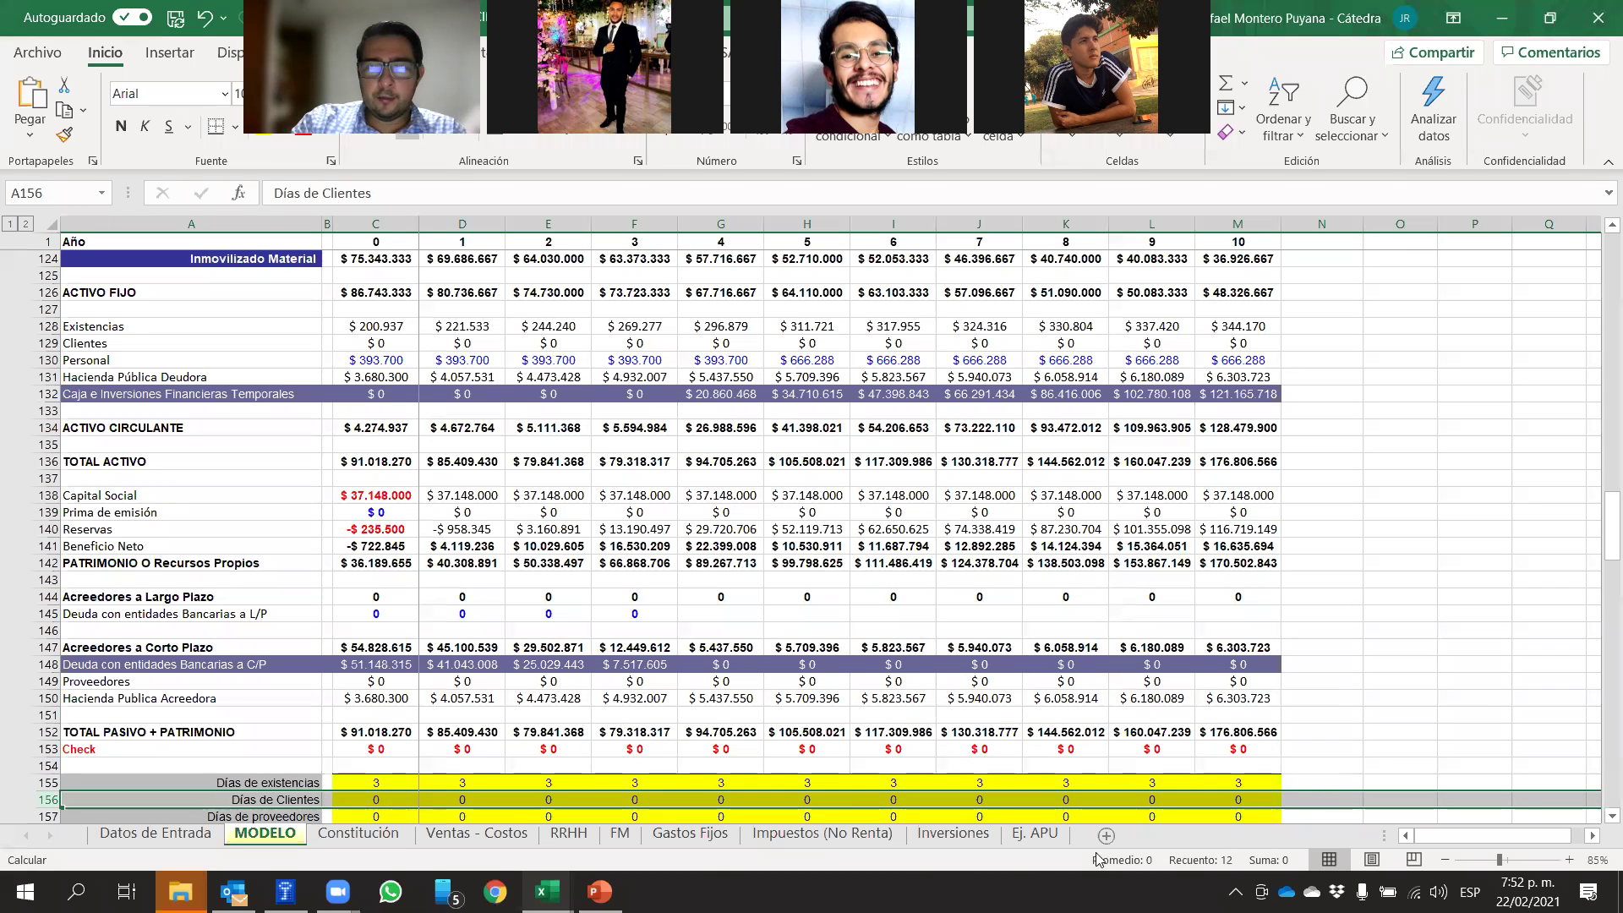
{"action": "left_click", "coordinate": [383, 798]}
{"action": "left_click_drag", "start_coordinate": [383, 792], "coordinate": [1215, 773]}
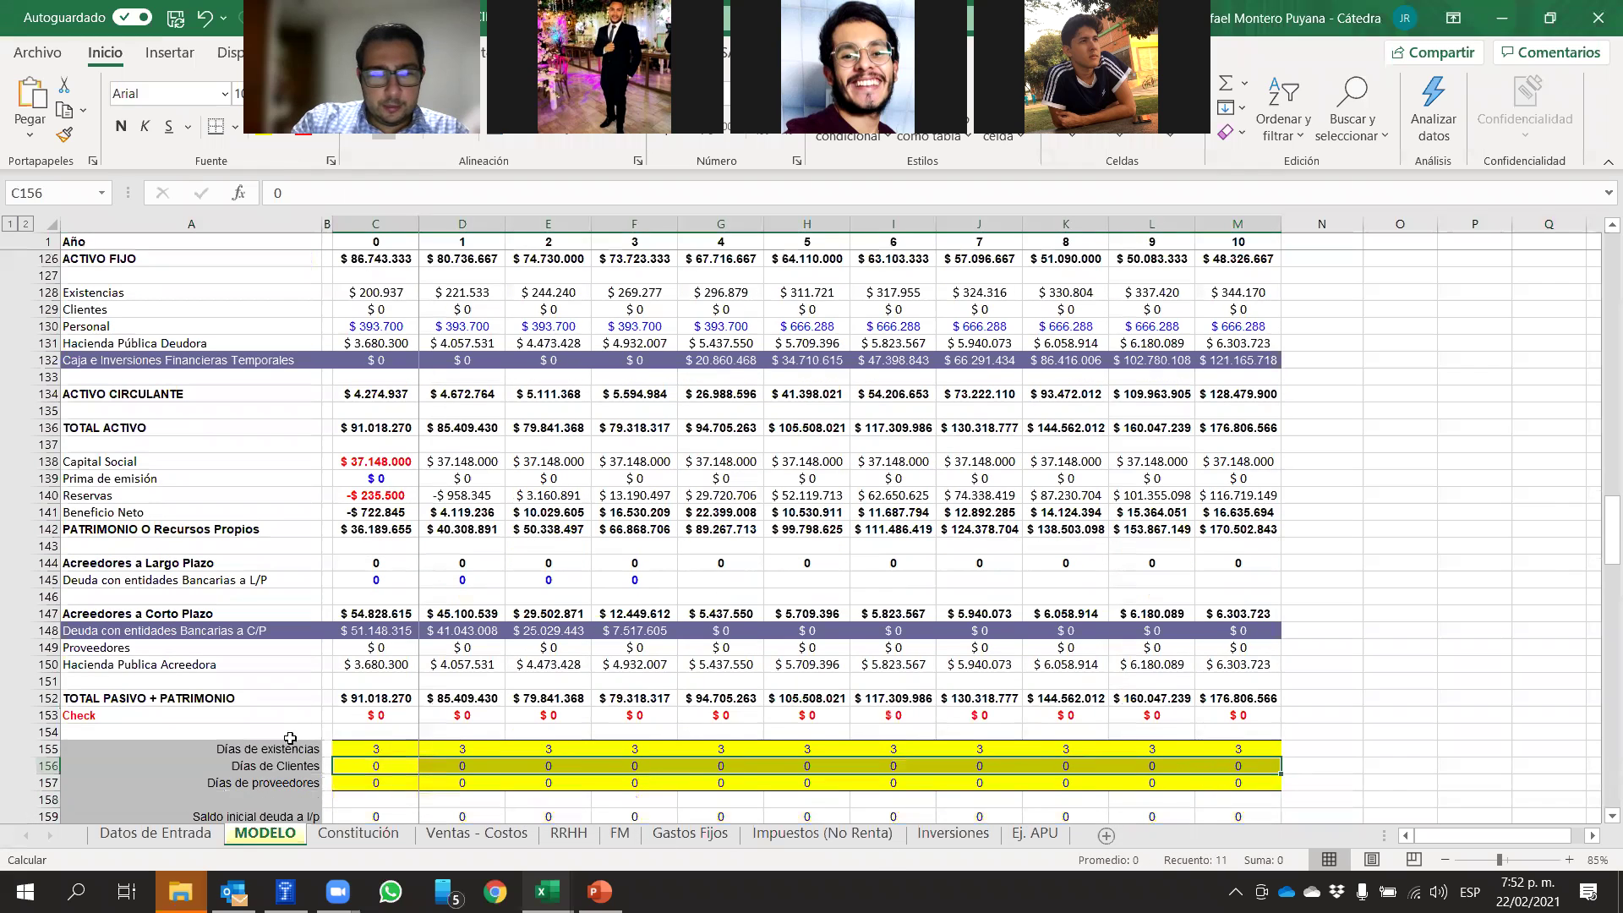
{"action": "left_click", "coordinate": [44, 766]}
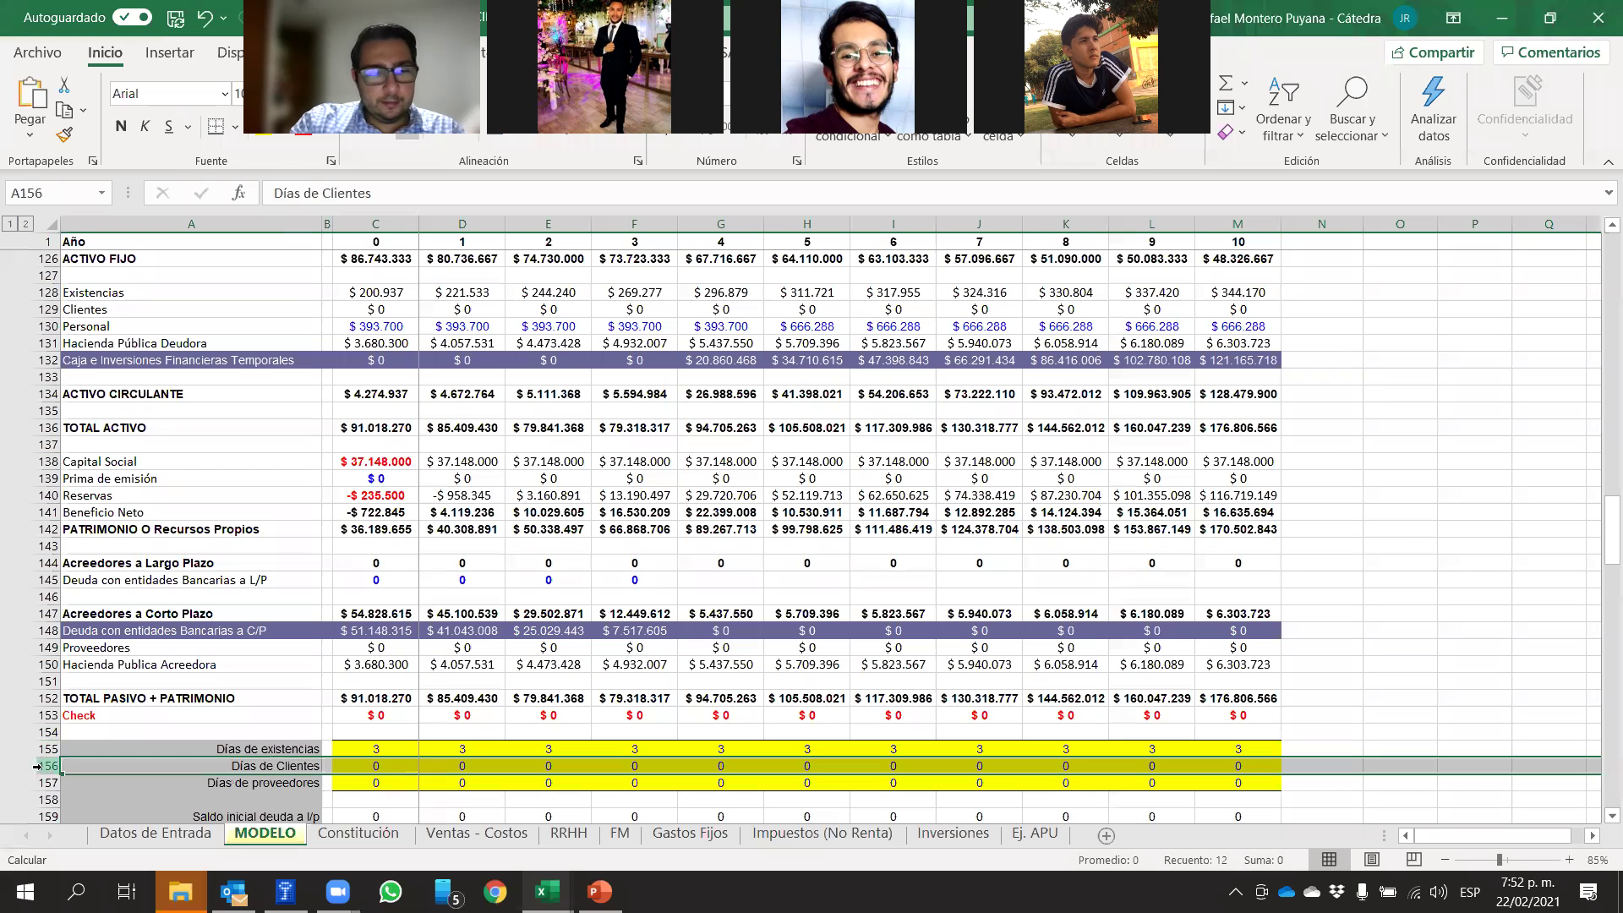
{"action": "left_click", "coordinate": [1429, 716]}
{"action": "left_click", "coordinate": [372, 772]}
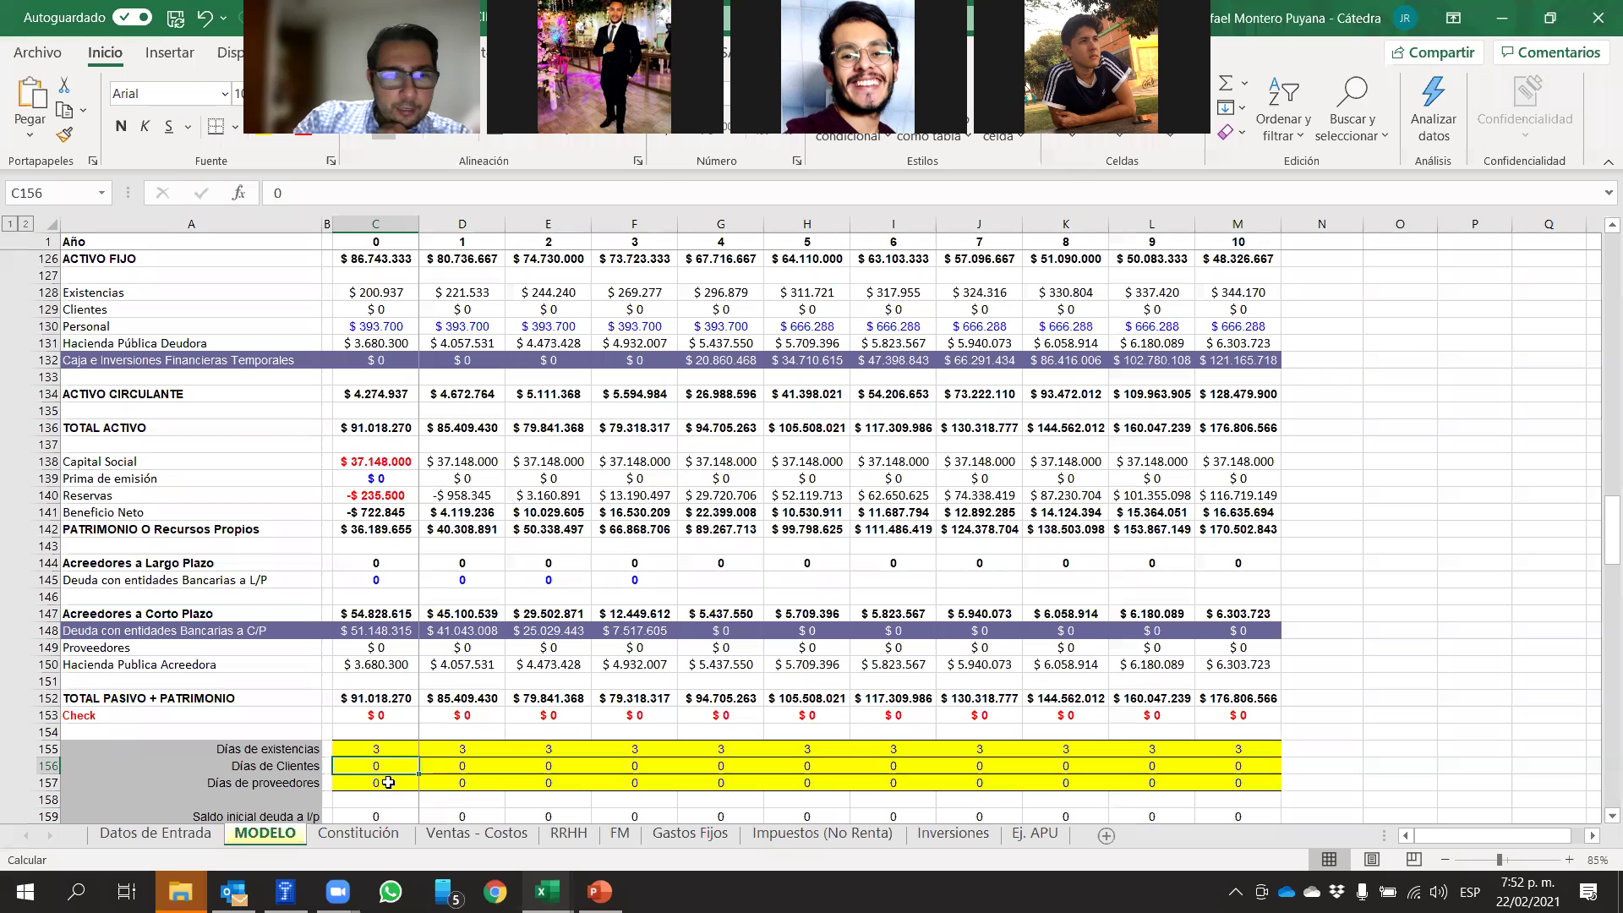
Highlight the Clientes row of the balance and set the year 0 Días de Clientes to 100
{"action": "scroll", "coordinate": [158, 497], "scroll_direction": "up", "scroll_amount": 1}
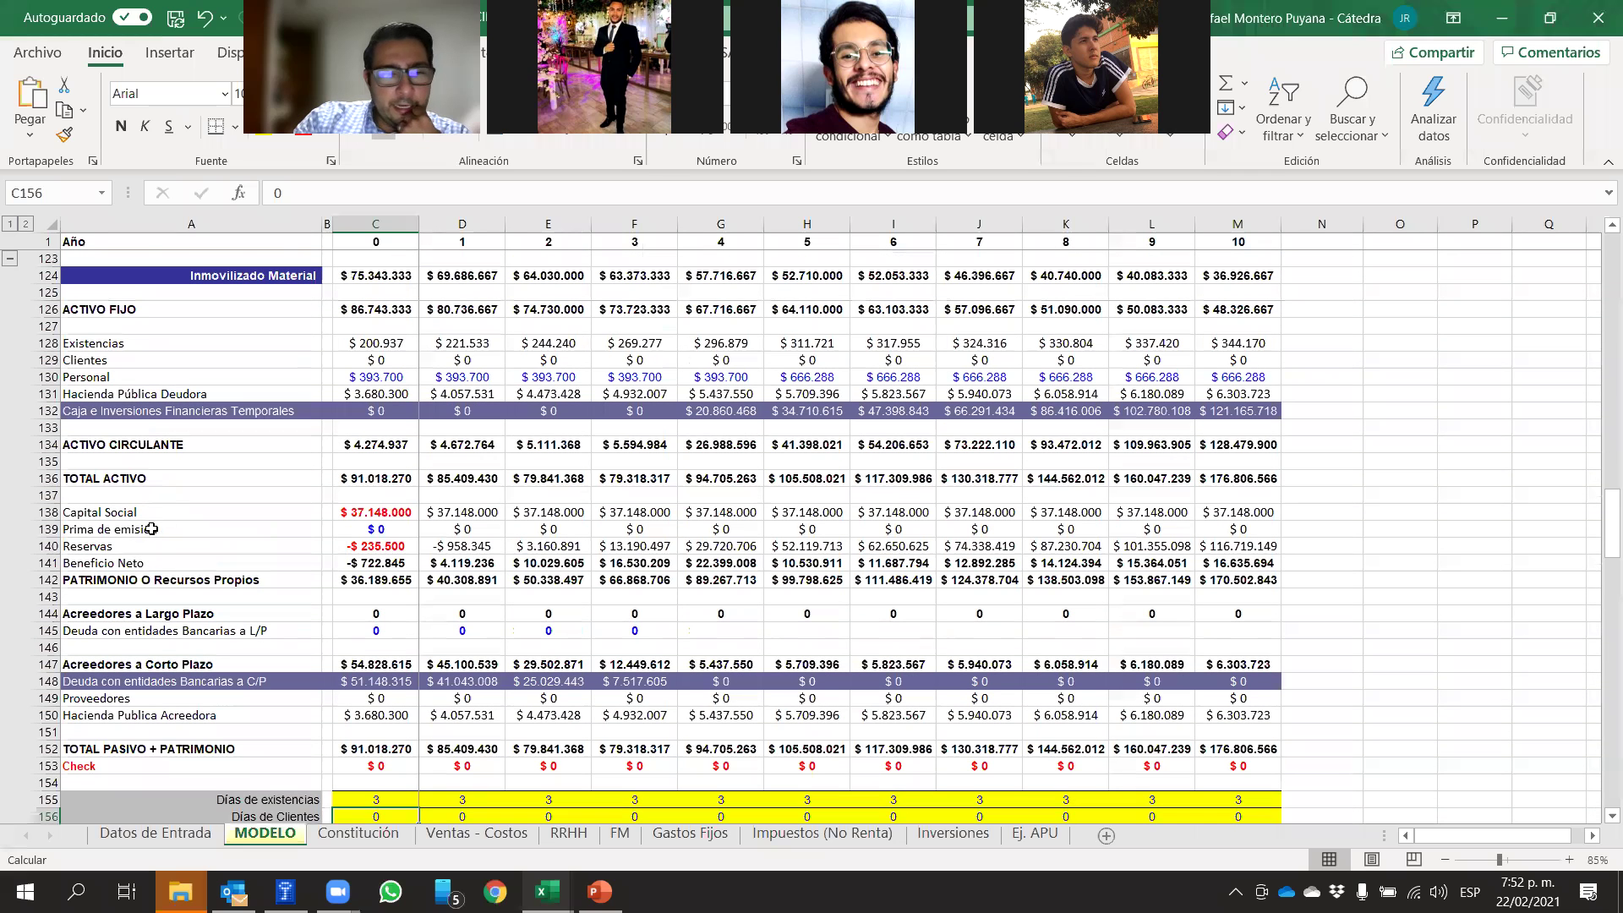
{"action": "left_click_drag", "start_coordinate": [47, 361], "coordinate": [48, 362]}
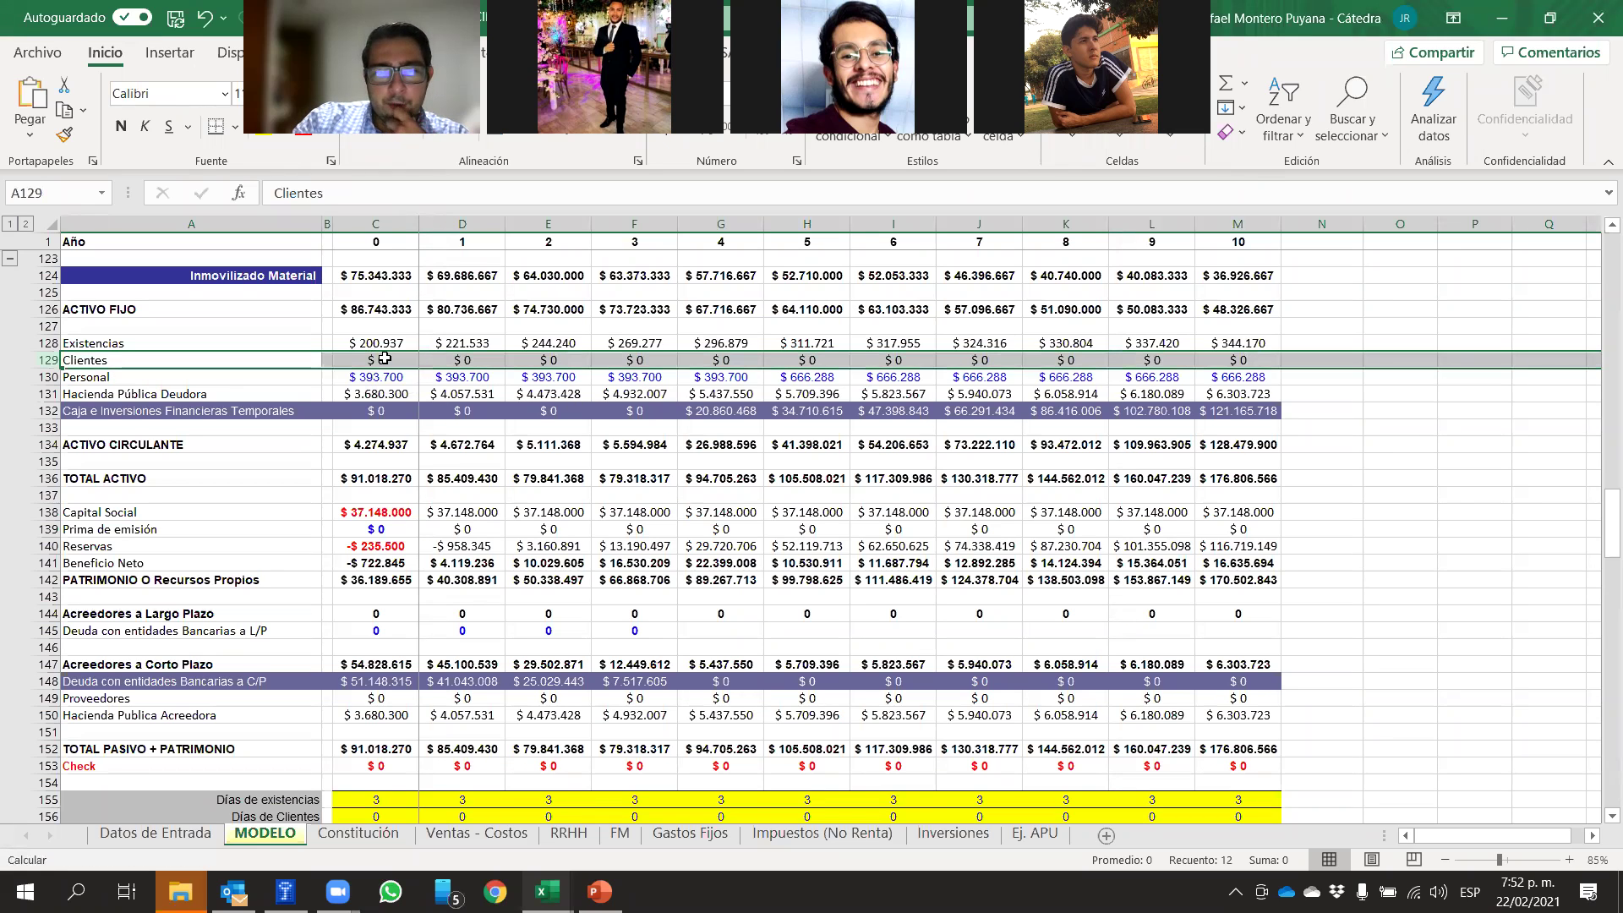
{"action": "left_click", "coordinate": [1324, 591]}
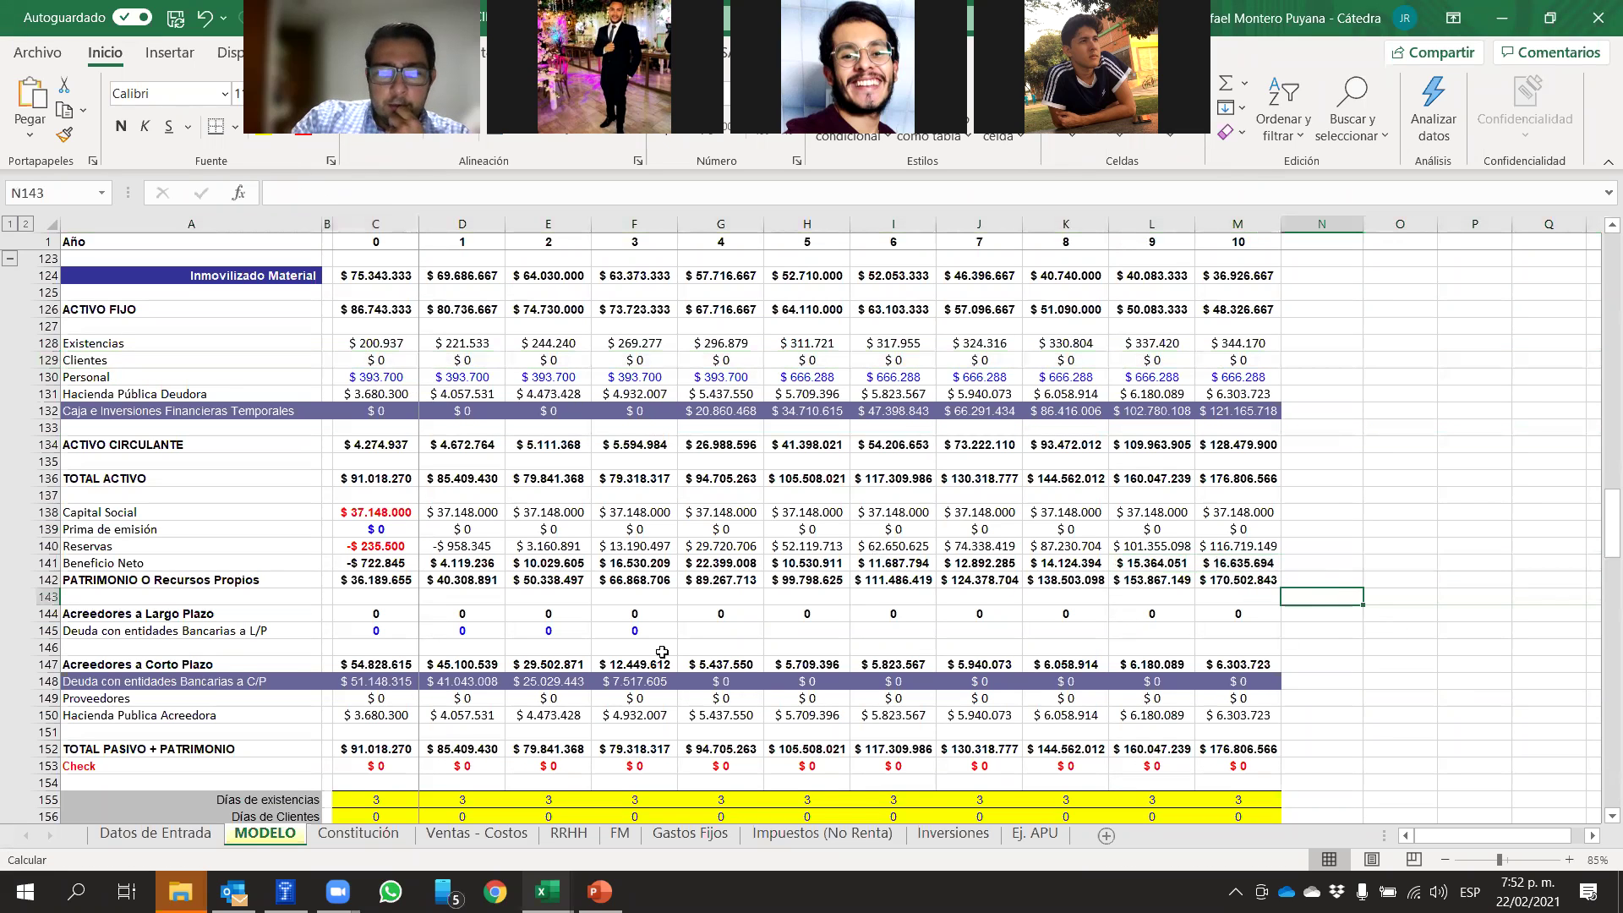
{"action": "scroll", "coordinate": [393, 769], "scroll_direction": "down", "scroll_amount": 1}
{"action": "left_click", "coordinate": [393, 769]}
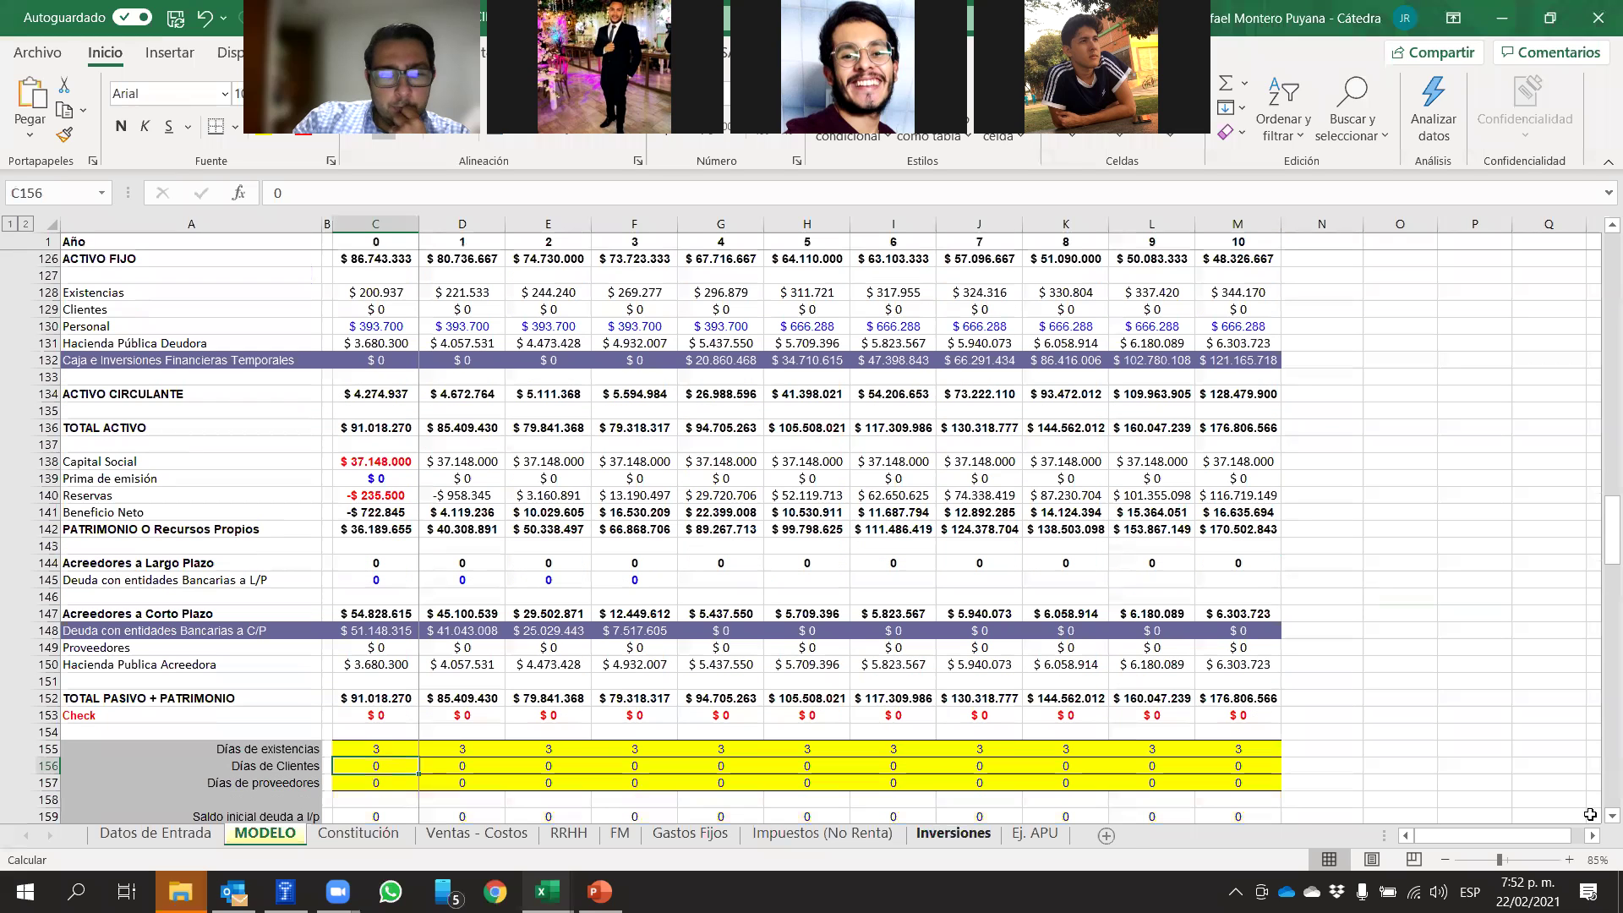
{"action": "type", "text": "100"}
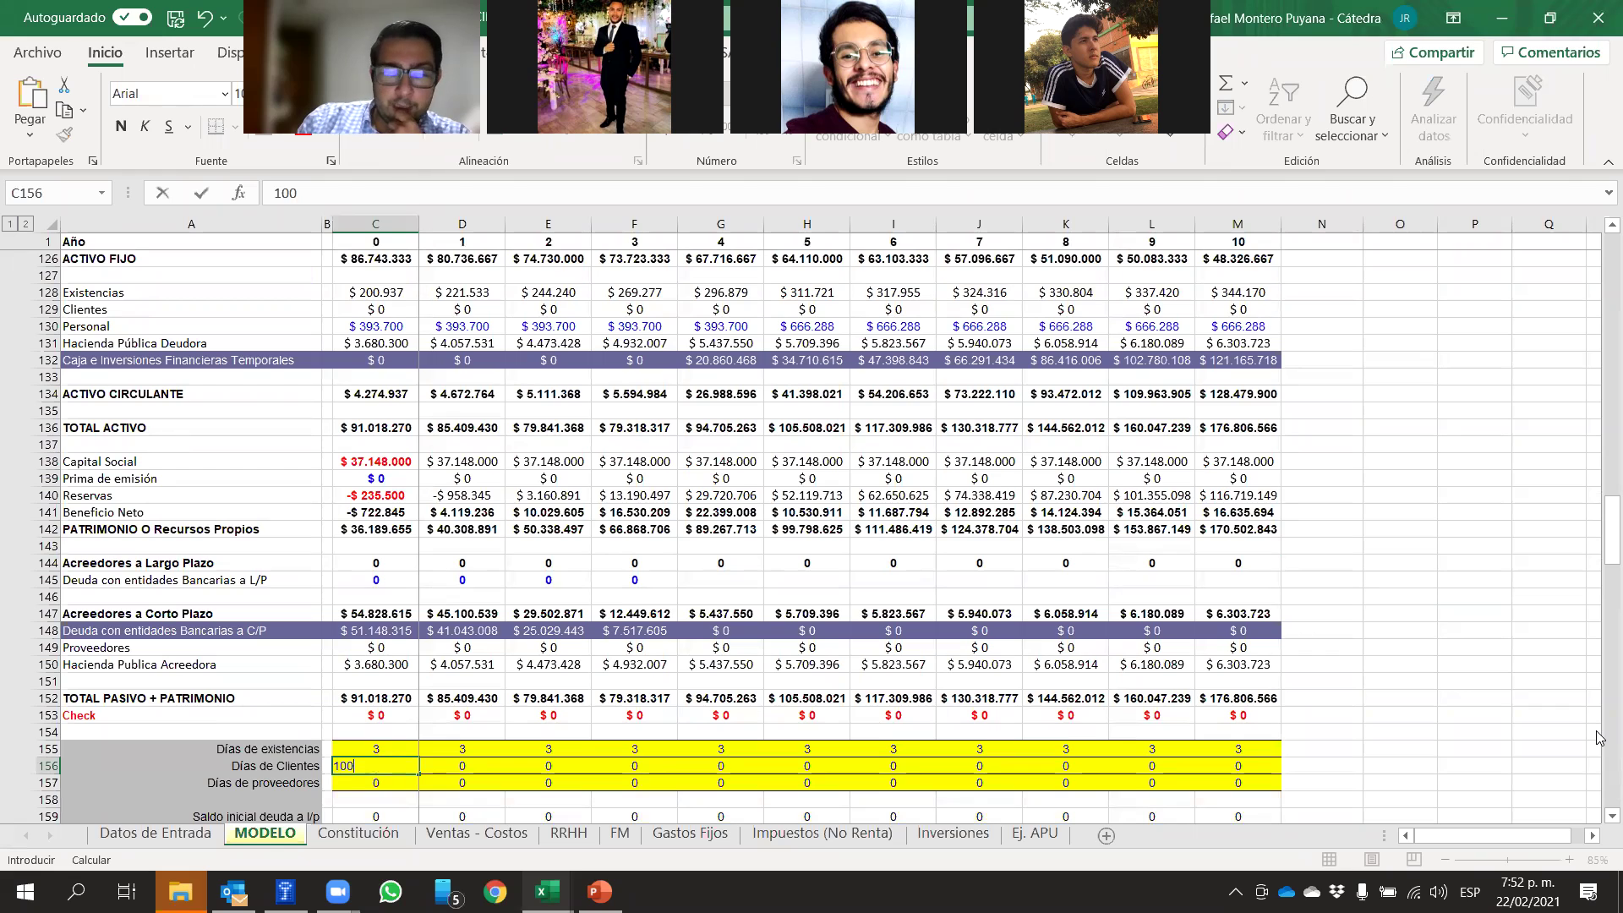
{"action": "key", "text": "Return"}
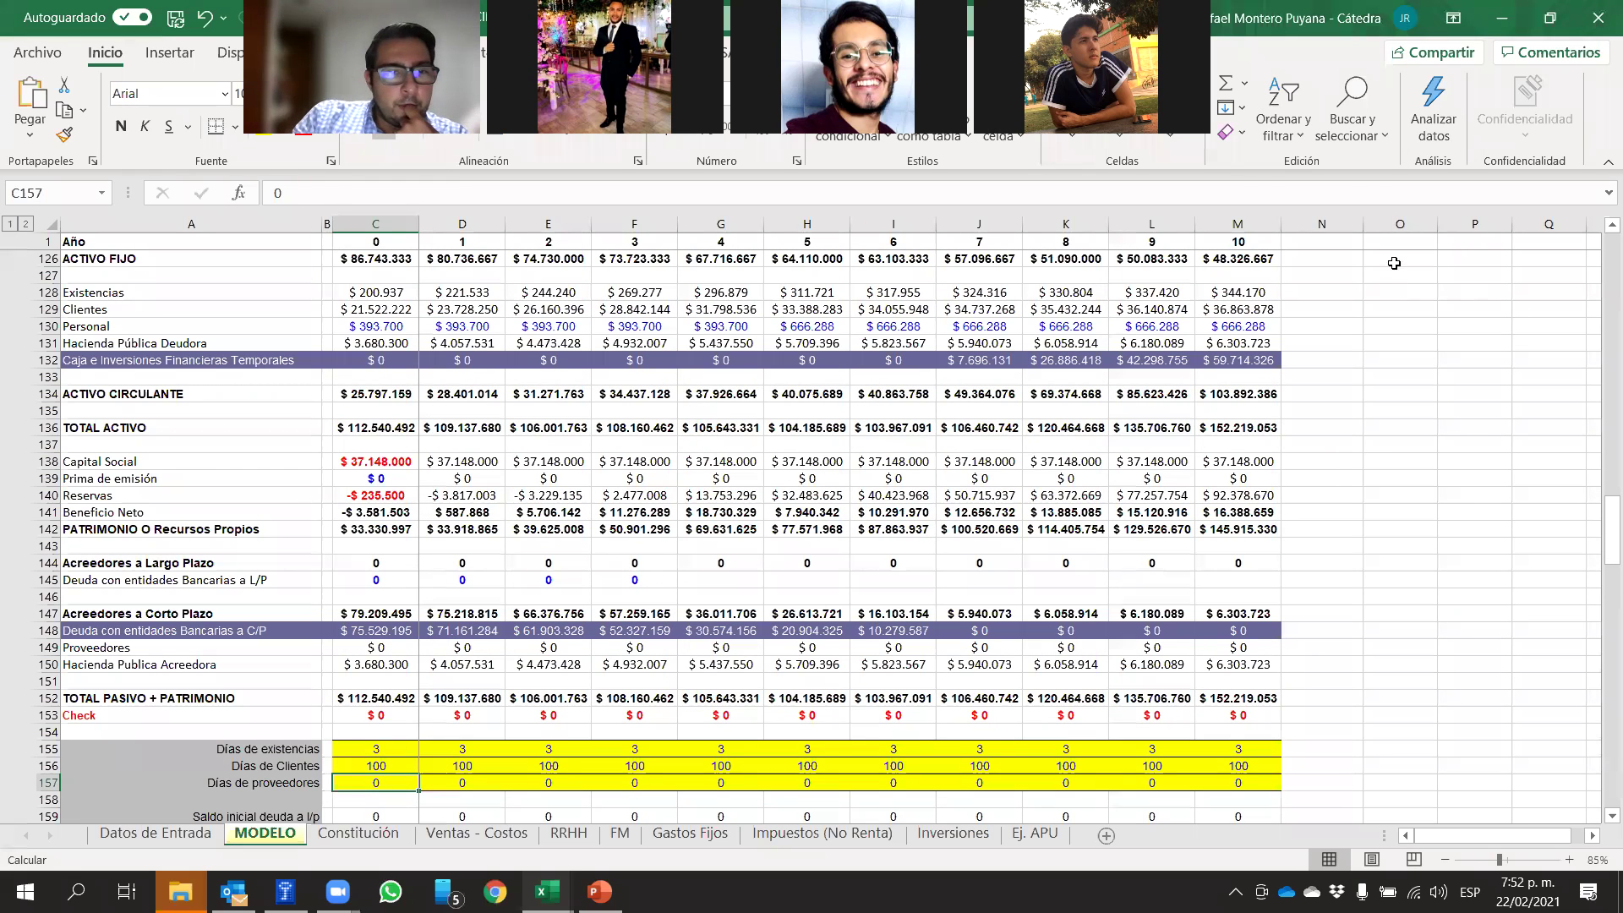
Highlight the Clientes values for years 0 to 10 and set the year 0 Días de Clientes back to 0
{"action": "left_click_drag", "start_coordinate": [393, 311], "coordinate": [1271, 306]}
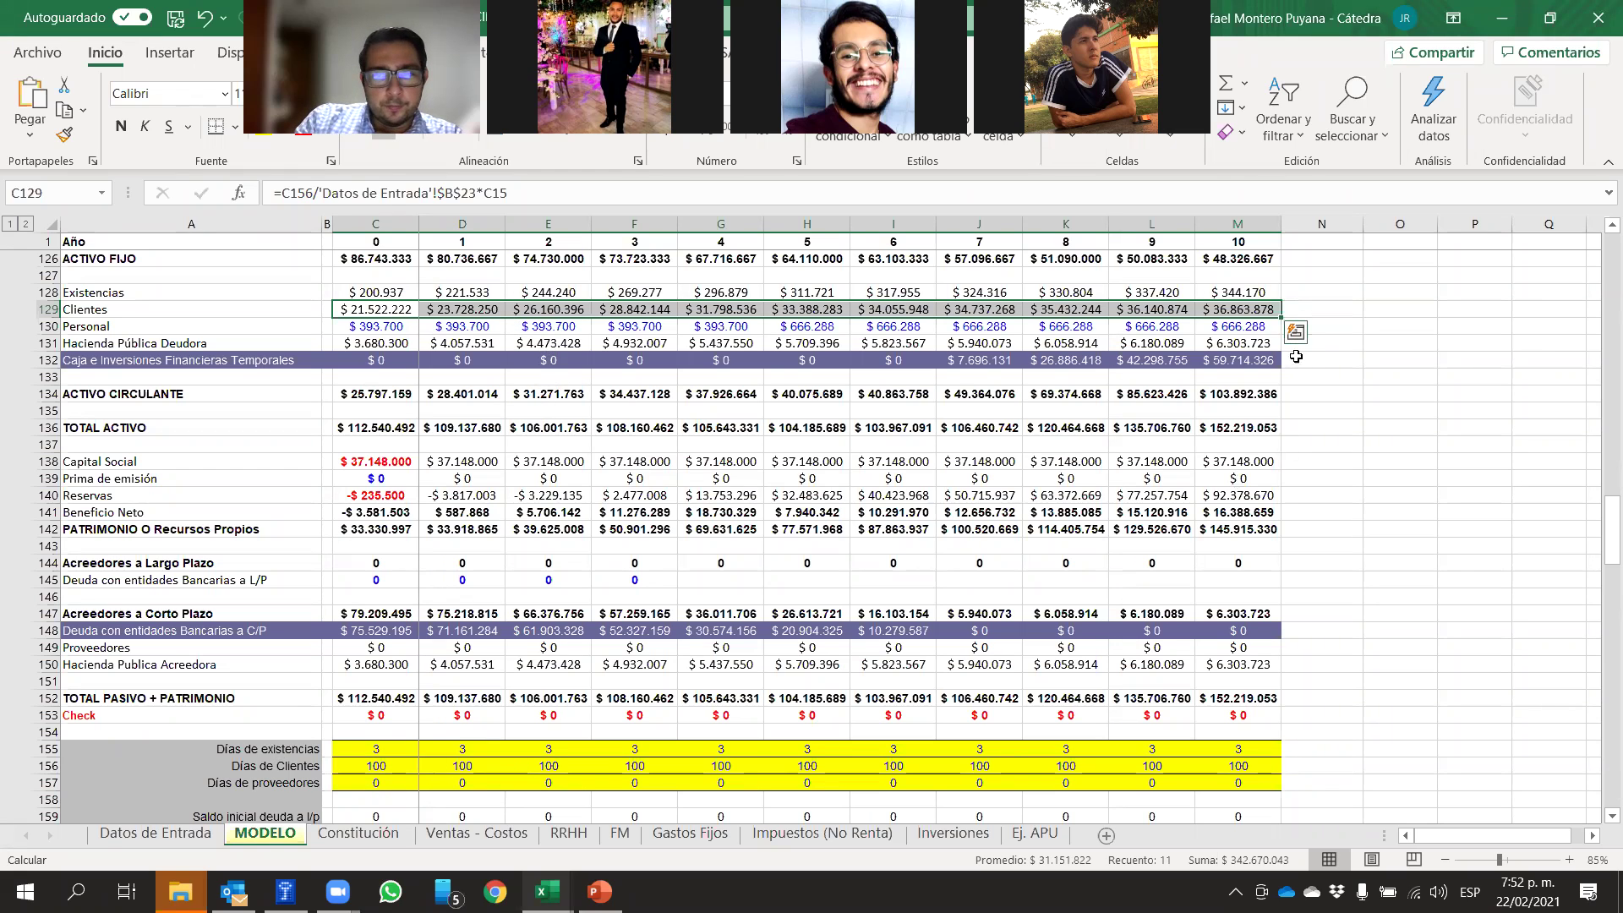
{"action": "left_click", "coordinate": [1393, 371]}
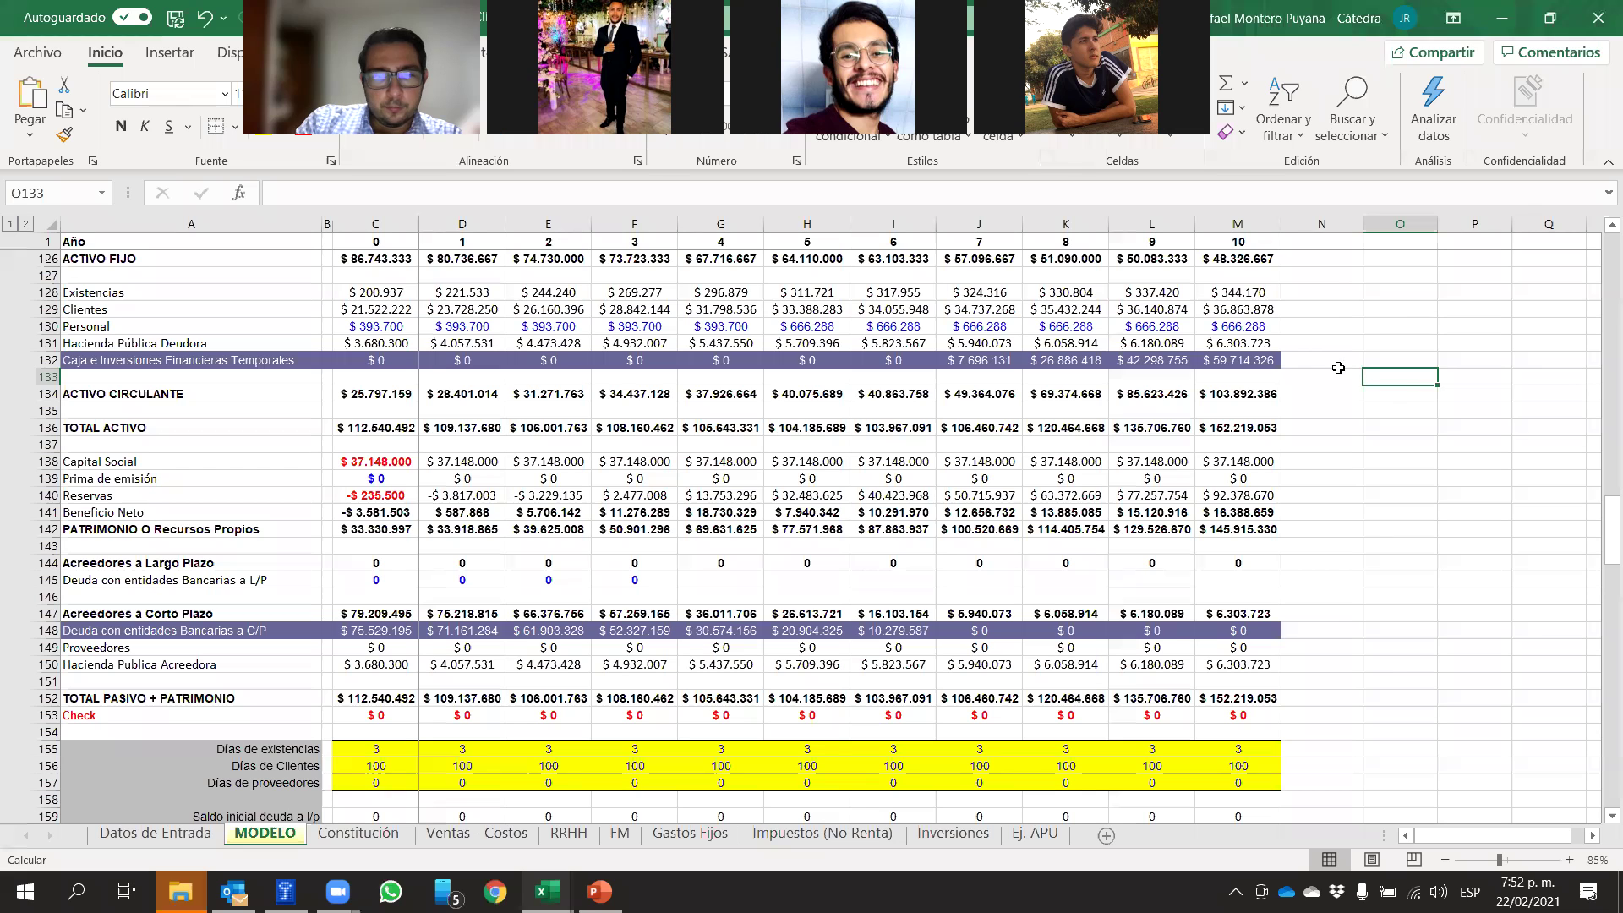
{"action": "left_click", "coordinate": [365, 768]}
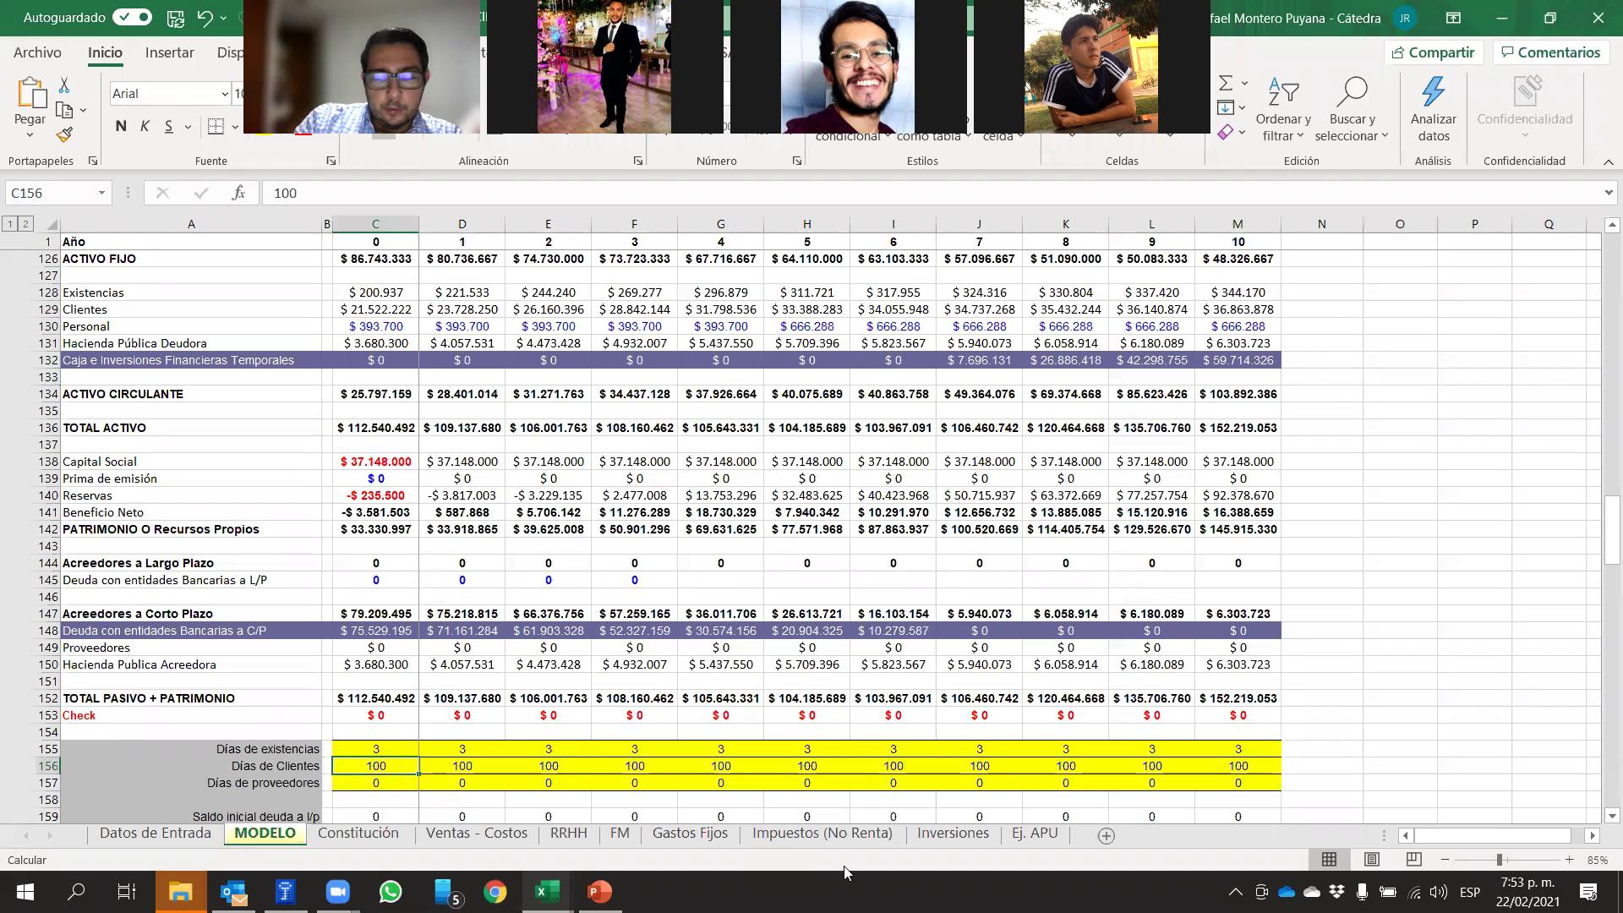
{"action": "type", "text": "0"}
{"action": "key", "text": "Return"}
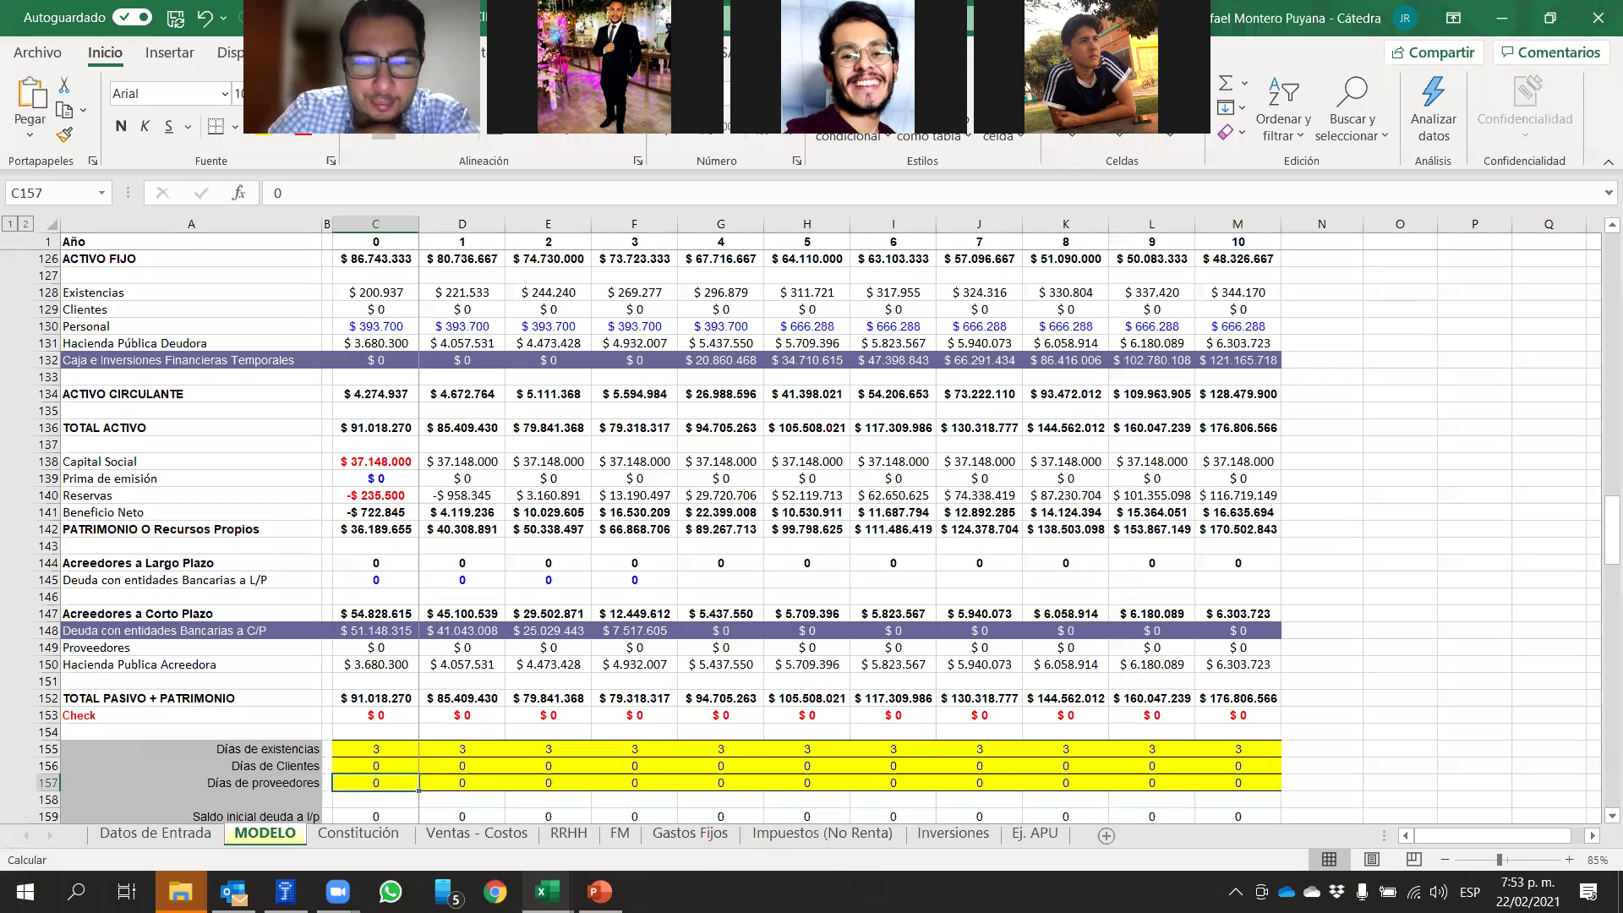
Switch to the PowerPoint presentation and highlight the Personal line on slide 251, Estimación del Activo Circulante
{"action": "key", "text": "alt+Tab"}
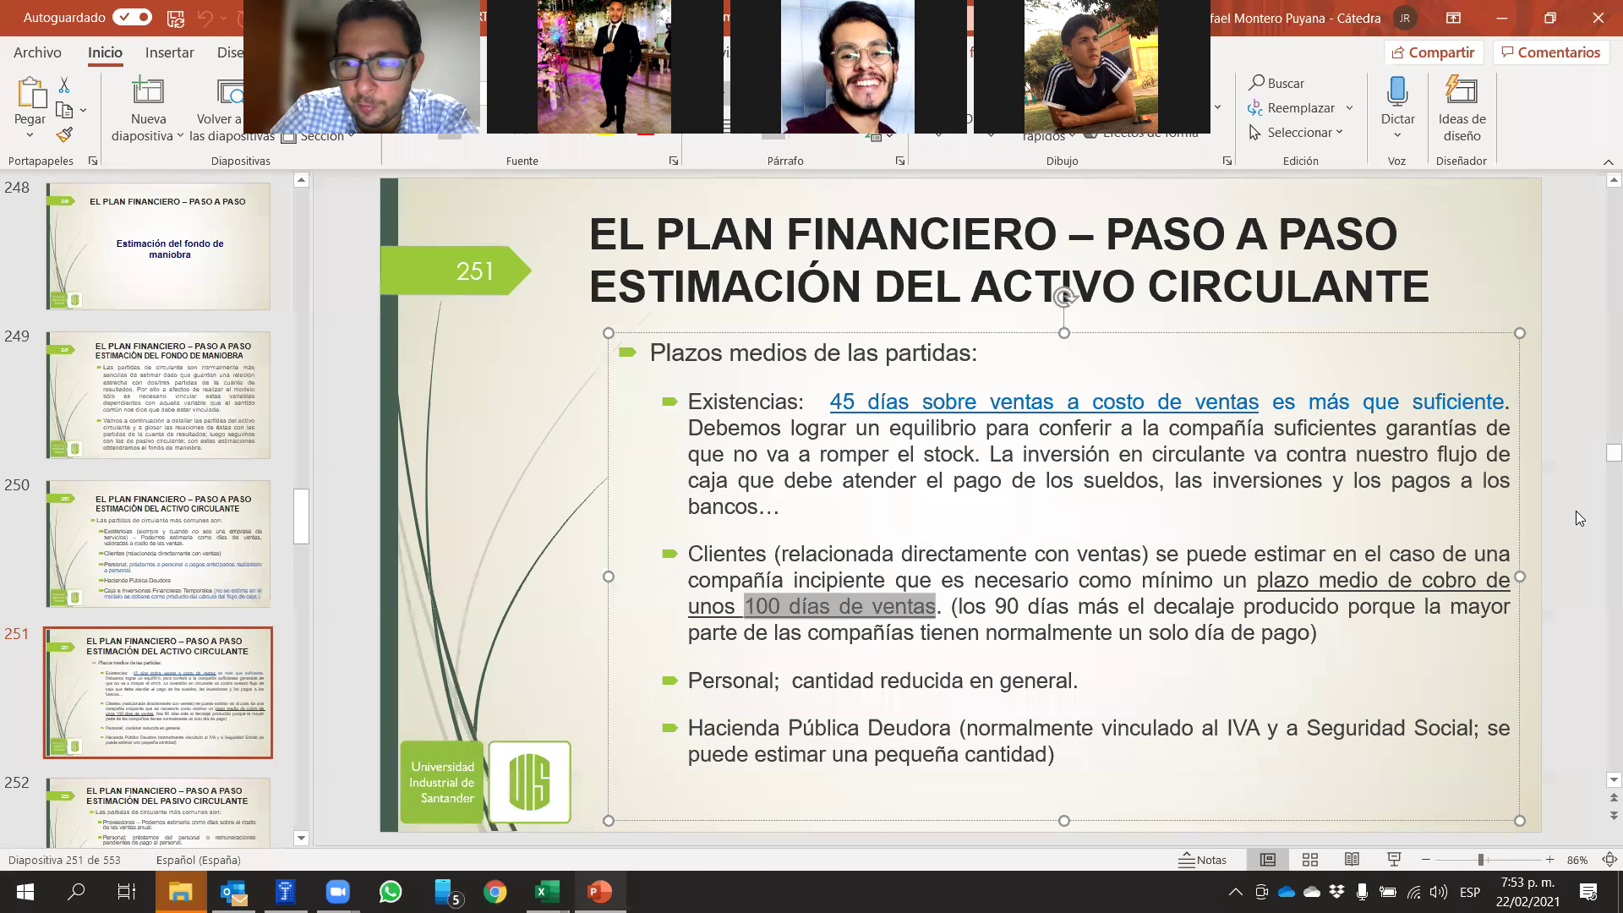
{"action": "left_click", "coordinate": [670, 702]}
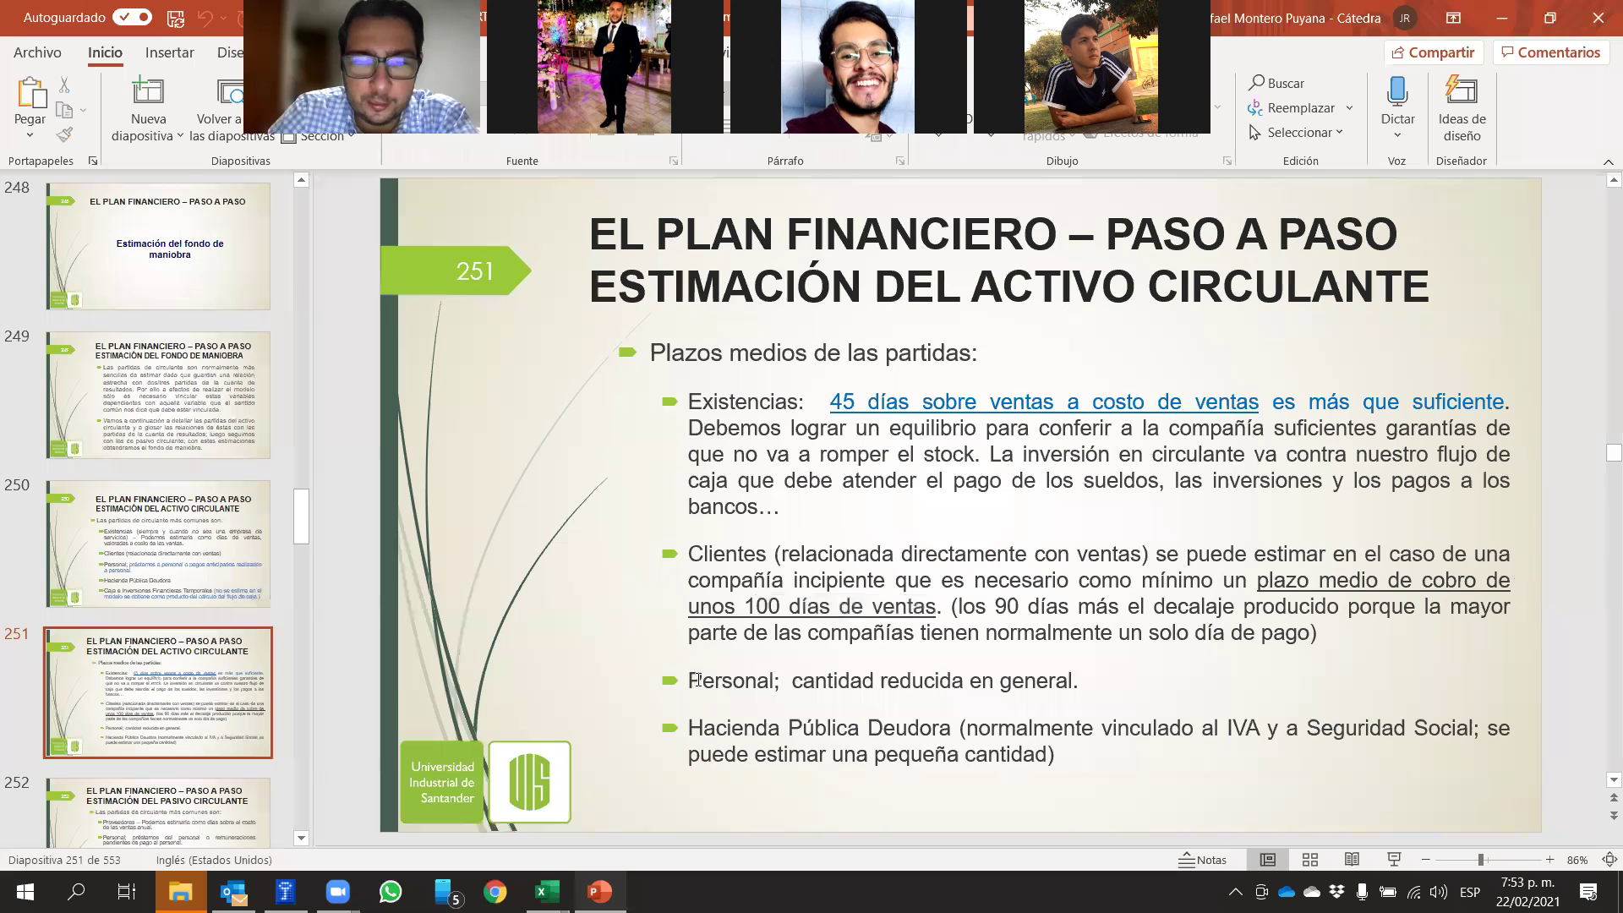
{"action": "left_click_drag", "start_coordinate": [688, 680], "coordinate": [1084, 682]}
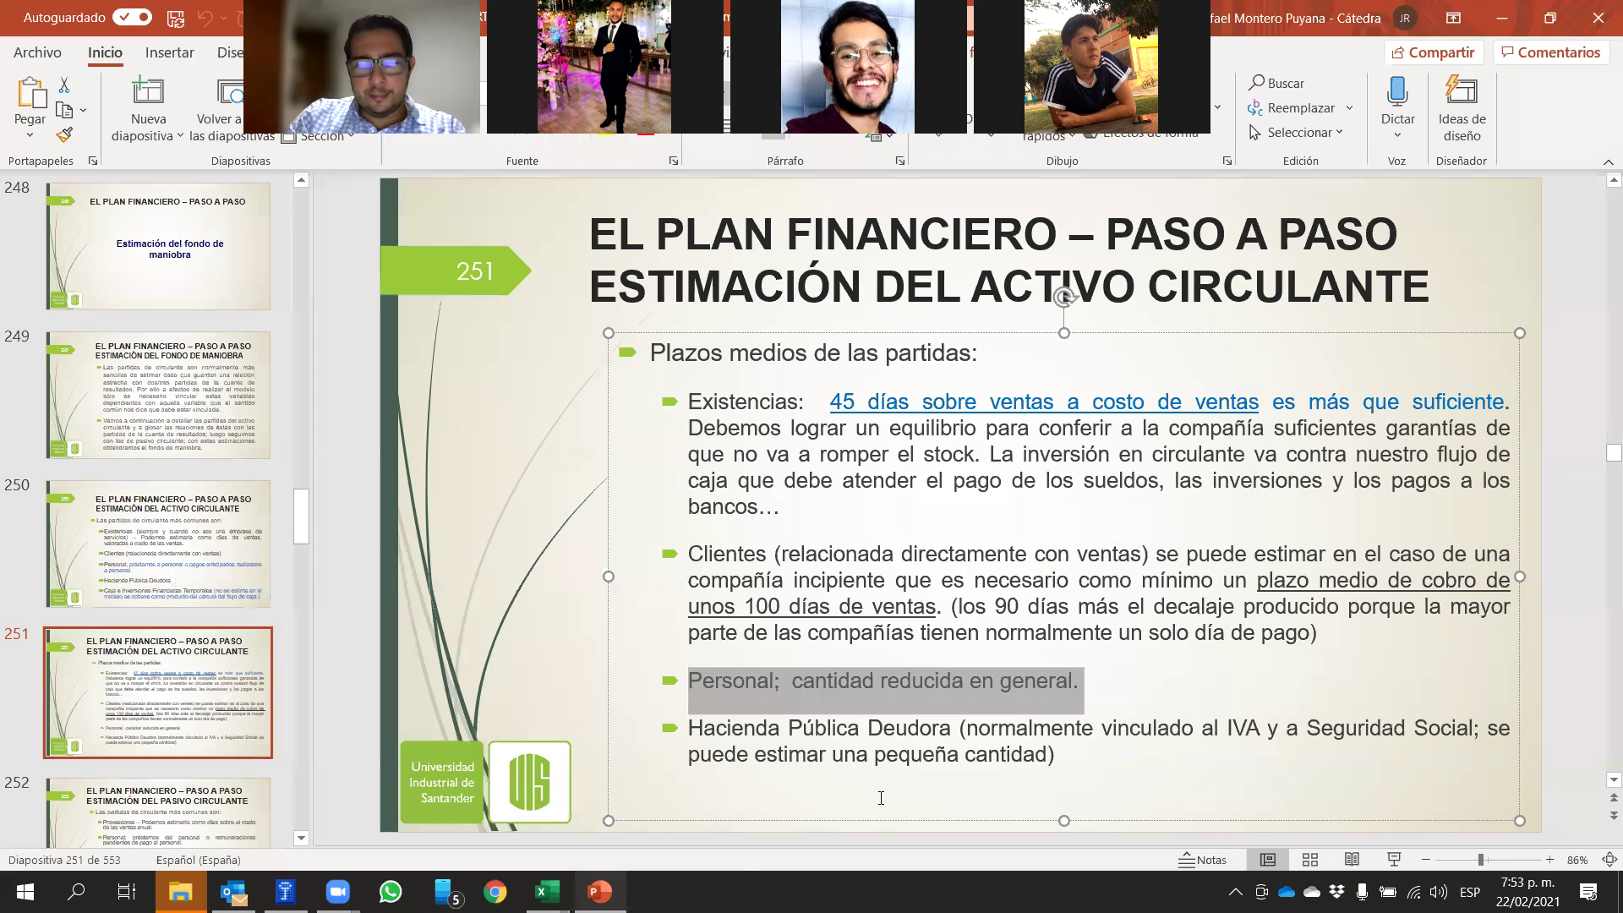
Return to the MODELO sheet in Excel and highlight the Personal values for years 0 to 10
{"action": "left_click", "coordinate": [548, 893]}
{"action": "left_click", "coordinate": [603, 824]}
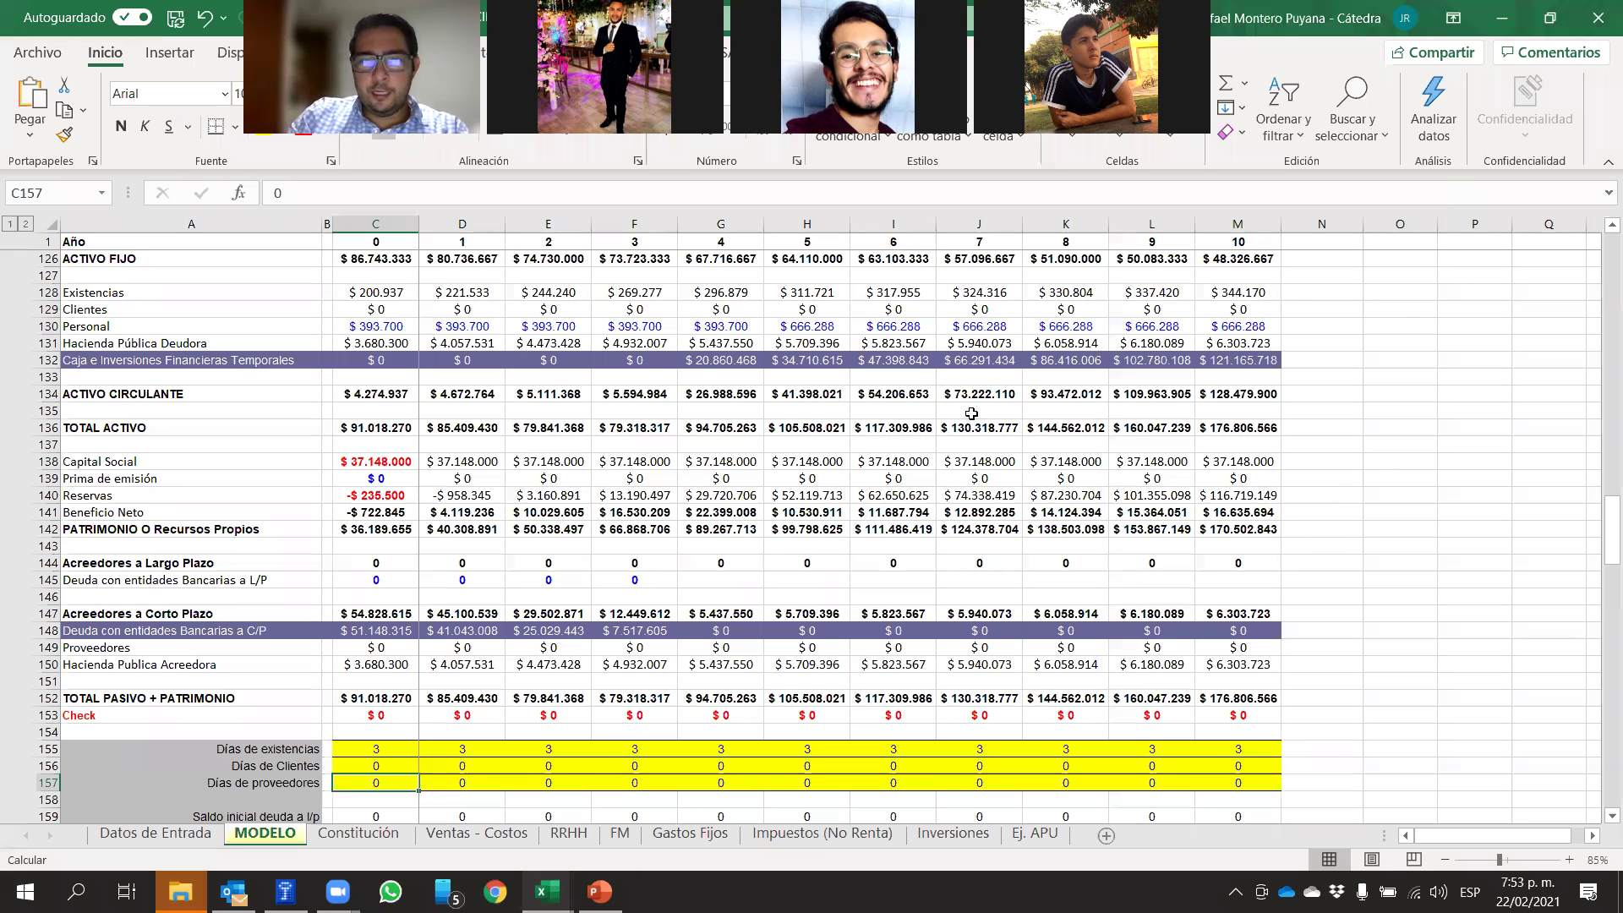
{"action": "left_click_drag", "start_coordinate": [379, 326], "coordinate": [1223, 329]}
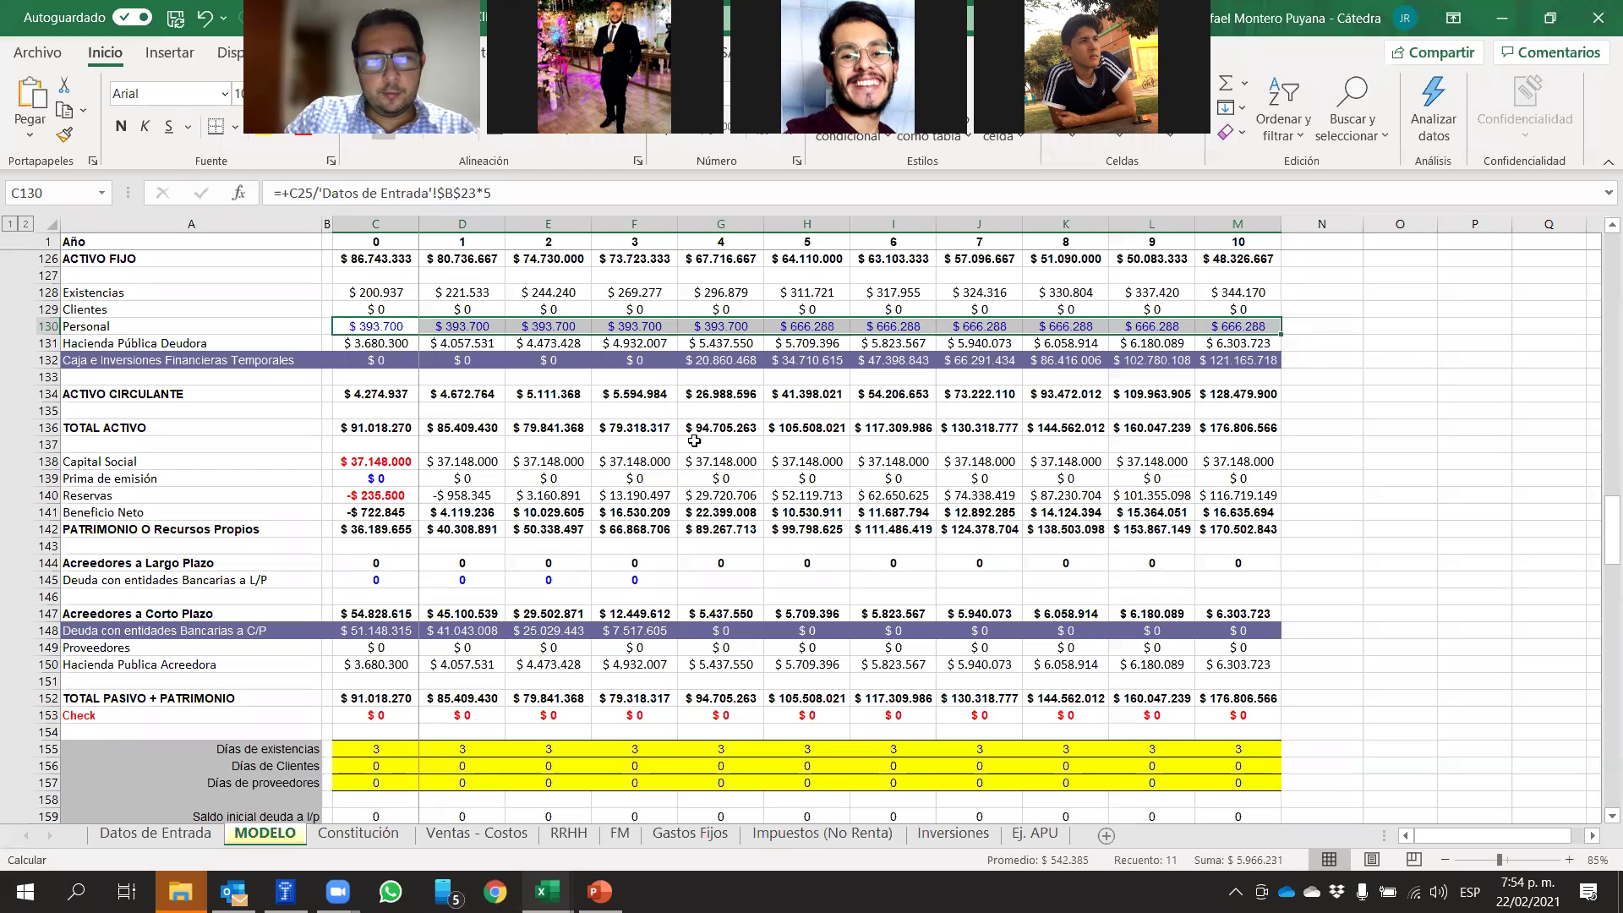
{"action": "left_click", "coordinate": [1473, 343]}
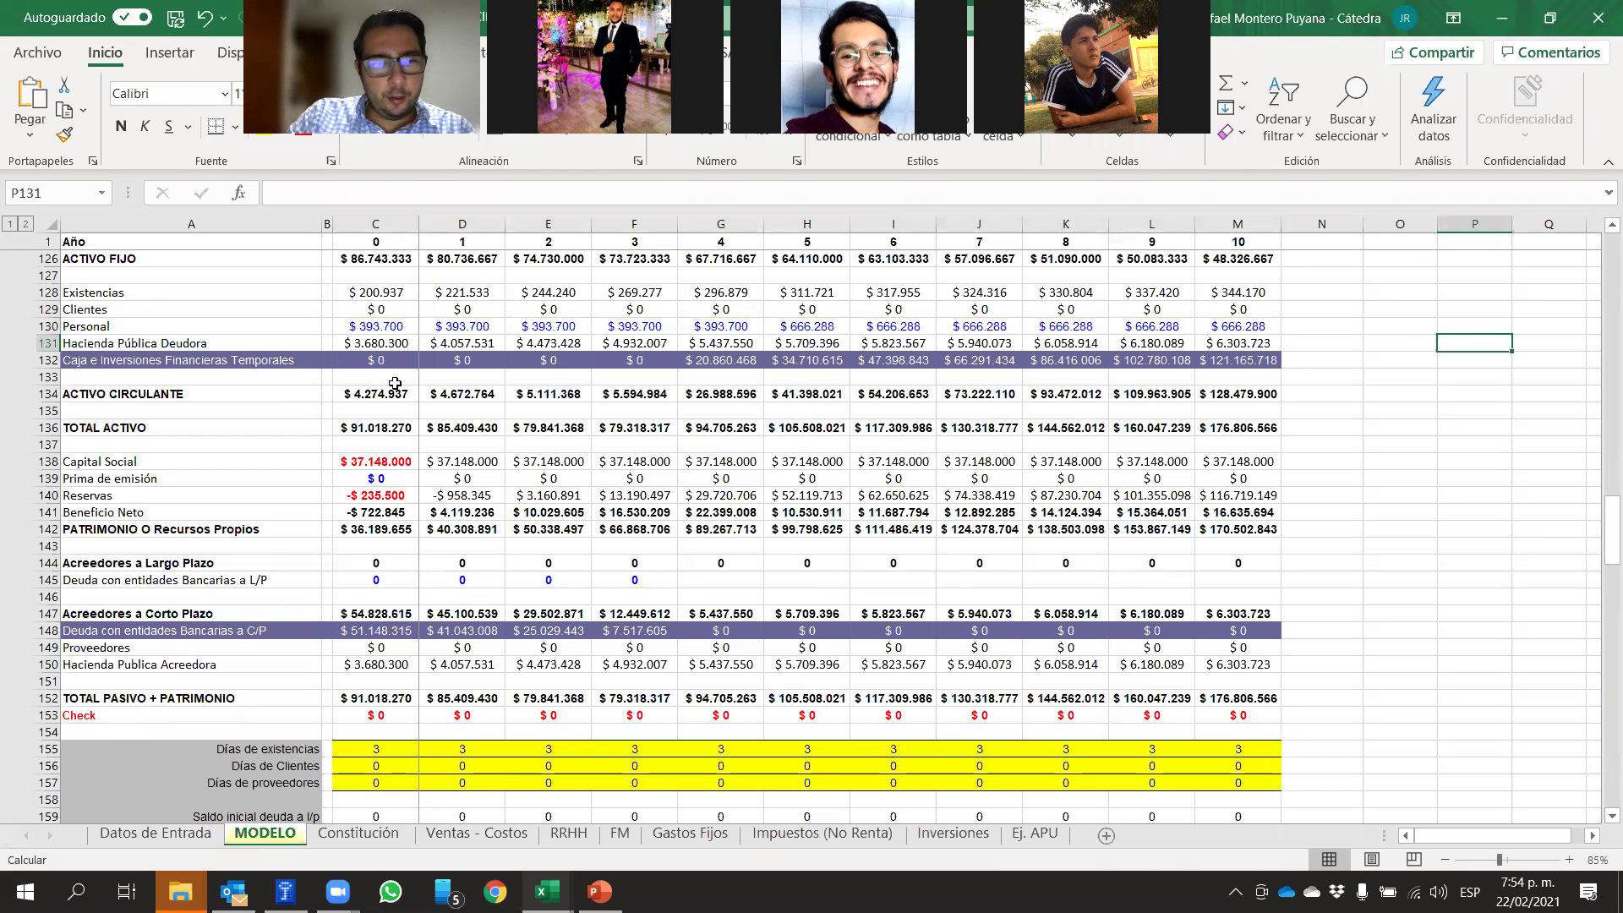
Examine the long-term bank debt for years 0 to 3, the year 0 Personal formula and the year 0 Días de existencias
{"action": "left_click_drag", "start_coordinate": [388, 581], "coordinate": [630, 576]}
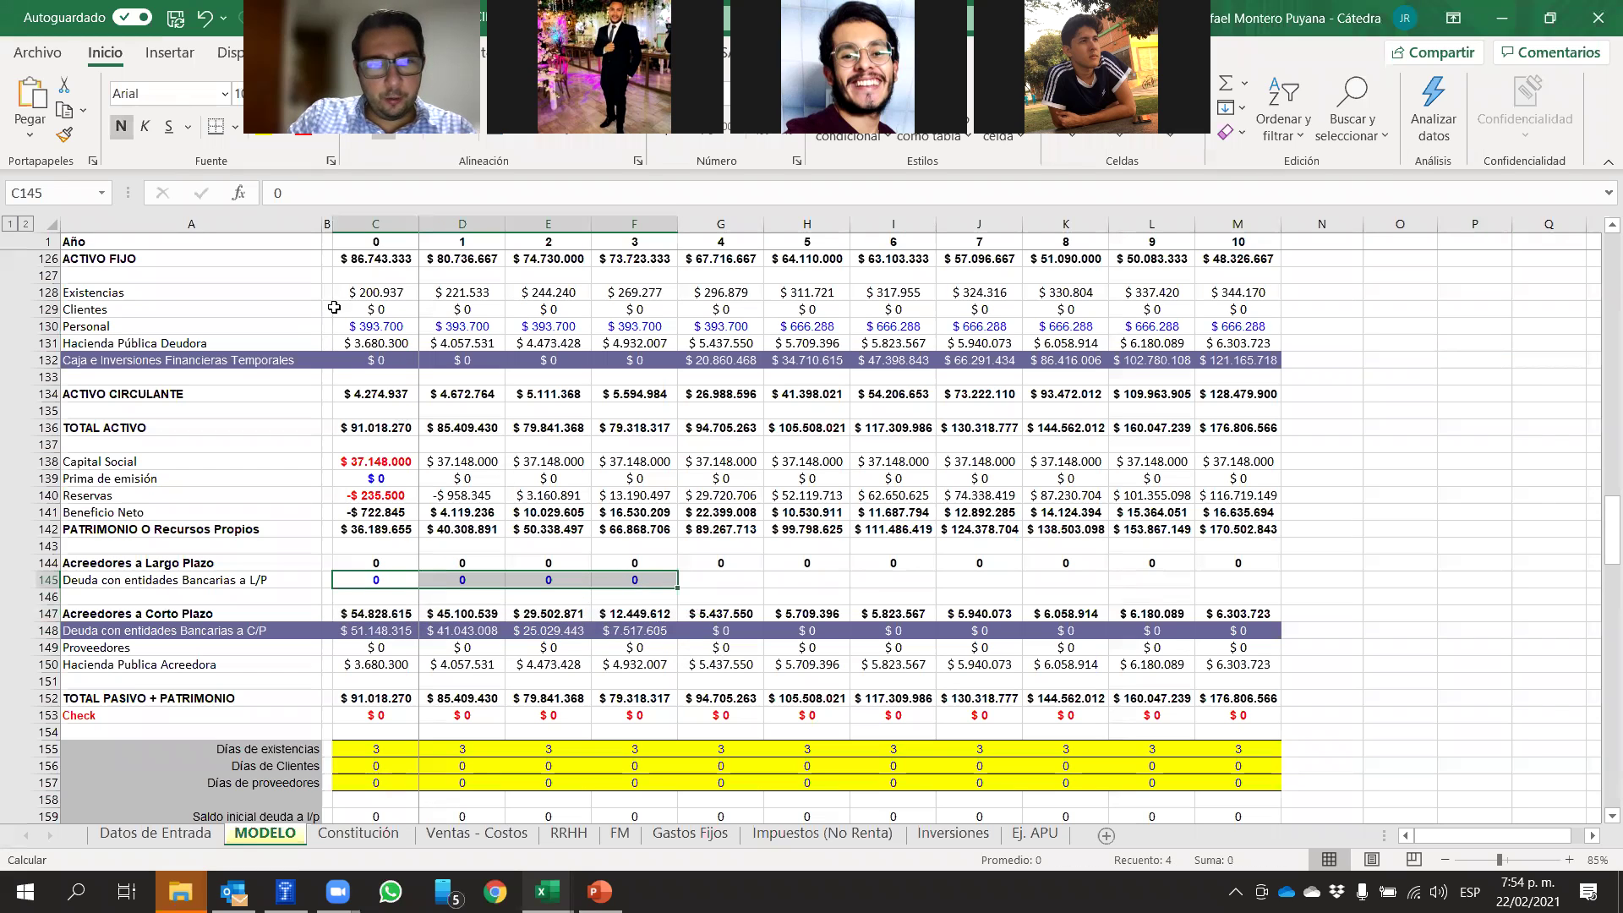
{"action": "left_click", "coordinate": [372, 330]}
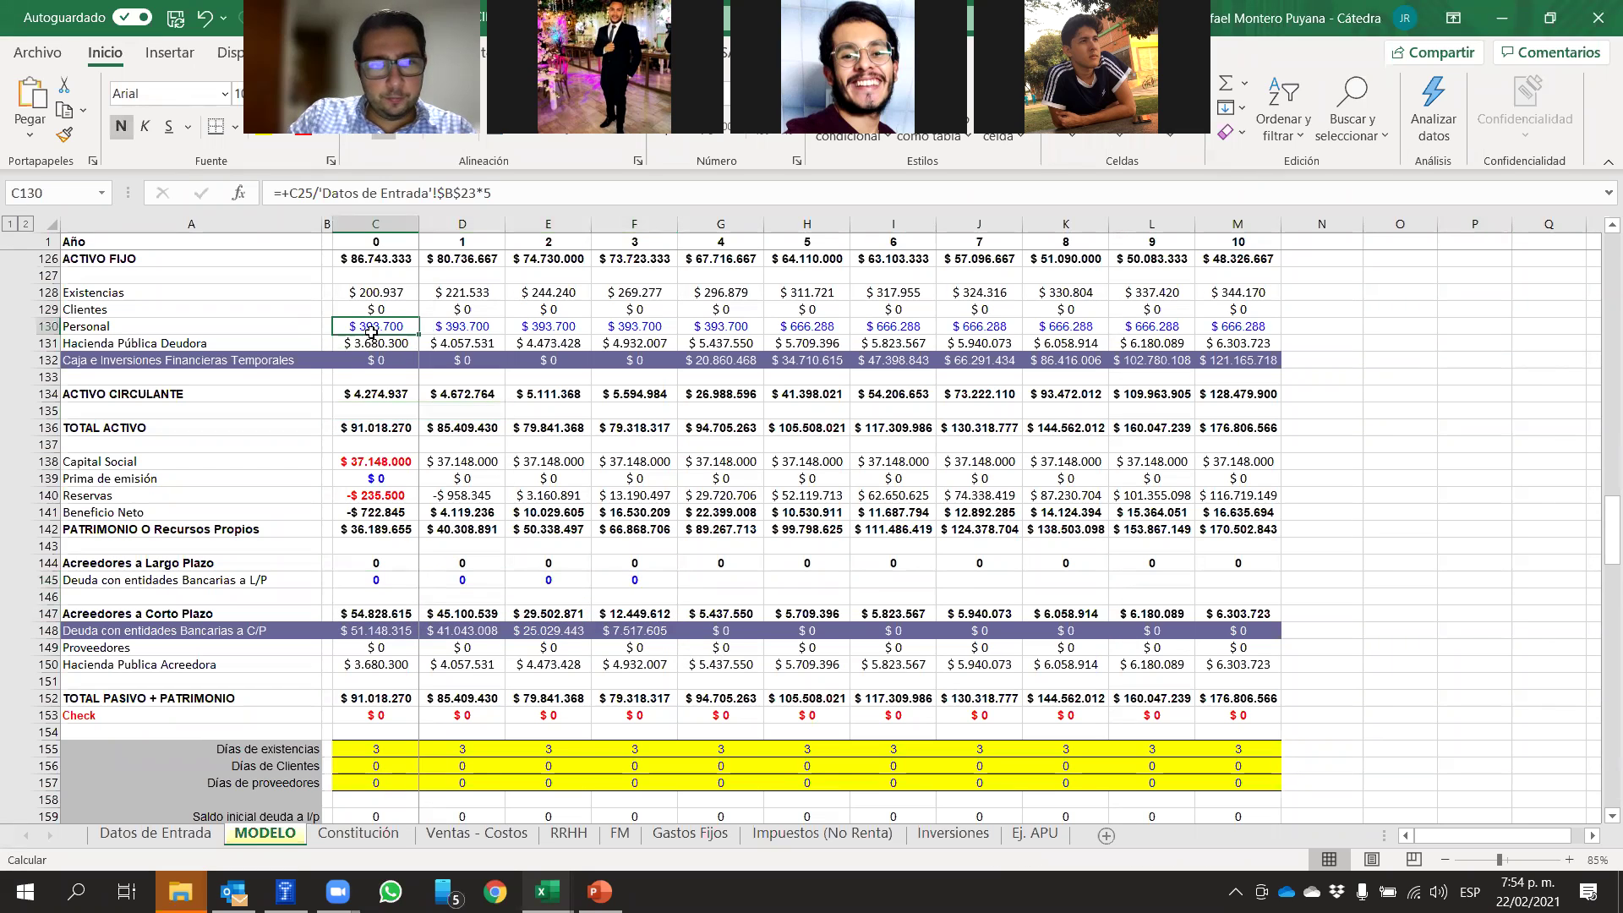
{"action": "left_click", "coordinate": [393, 746]}
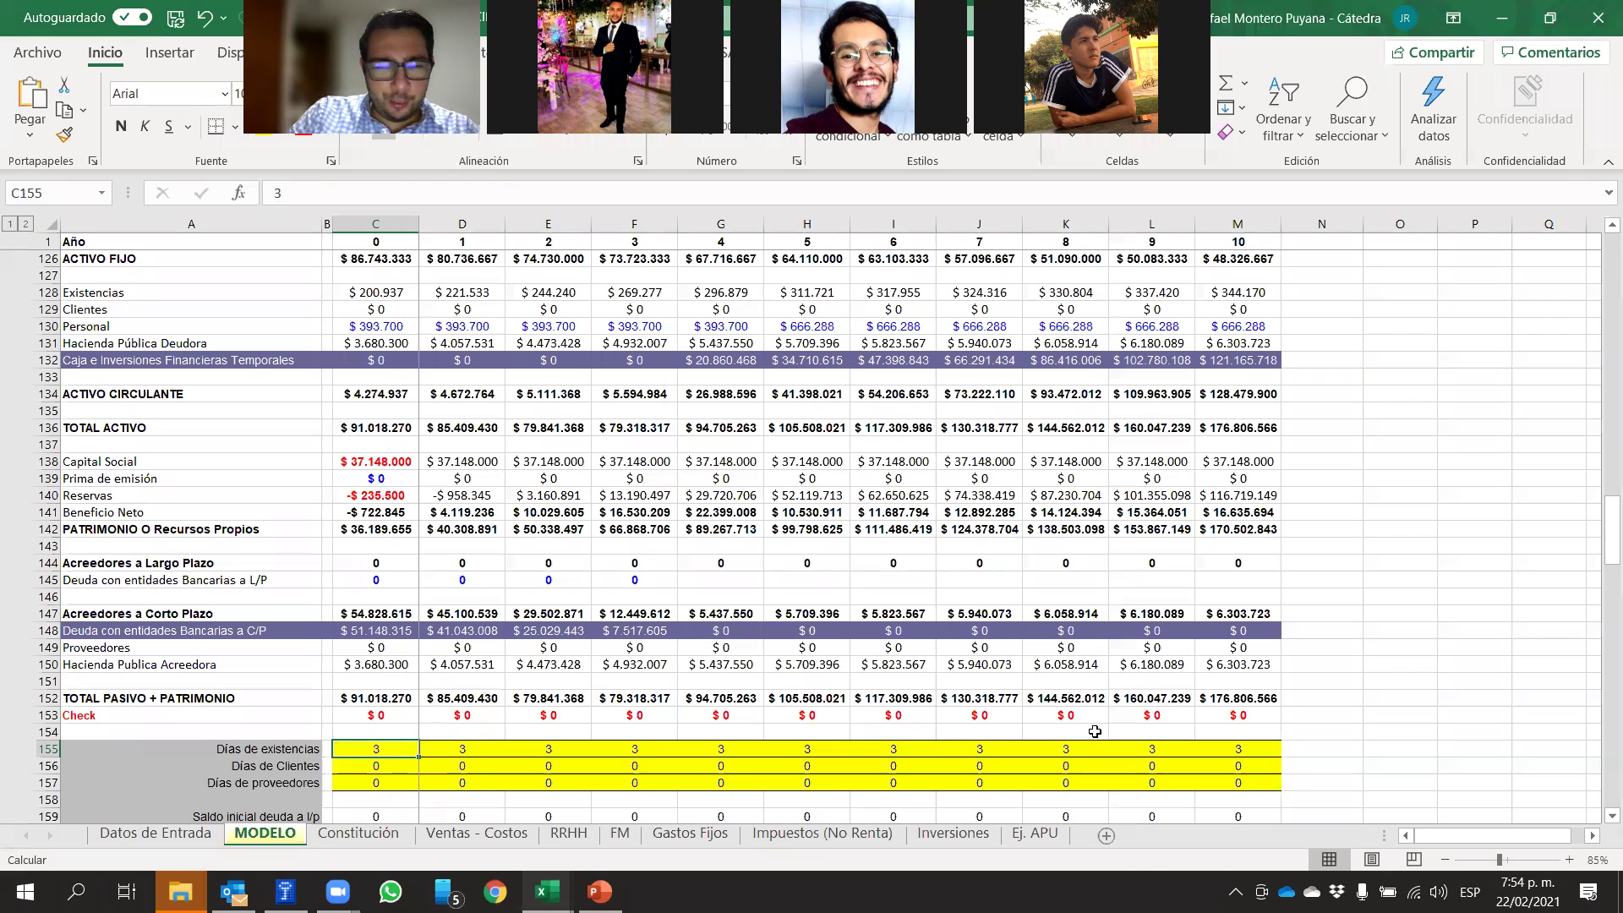
{"action": "left_click", "coordinate": [1430, 458]}
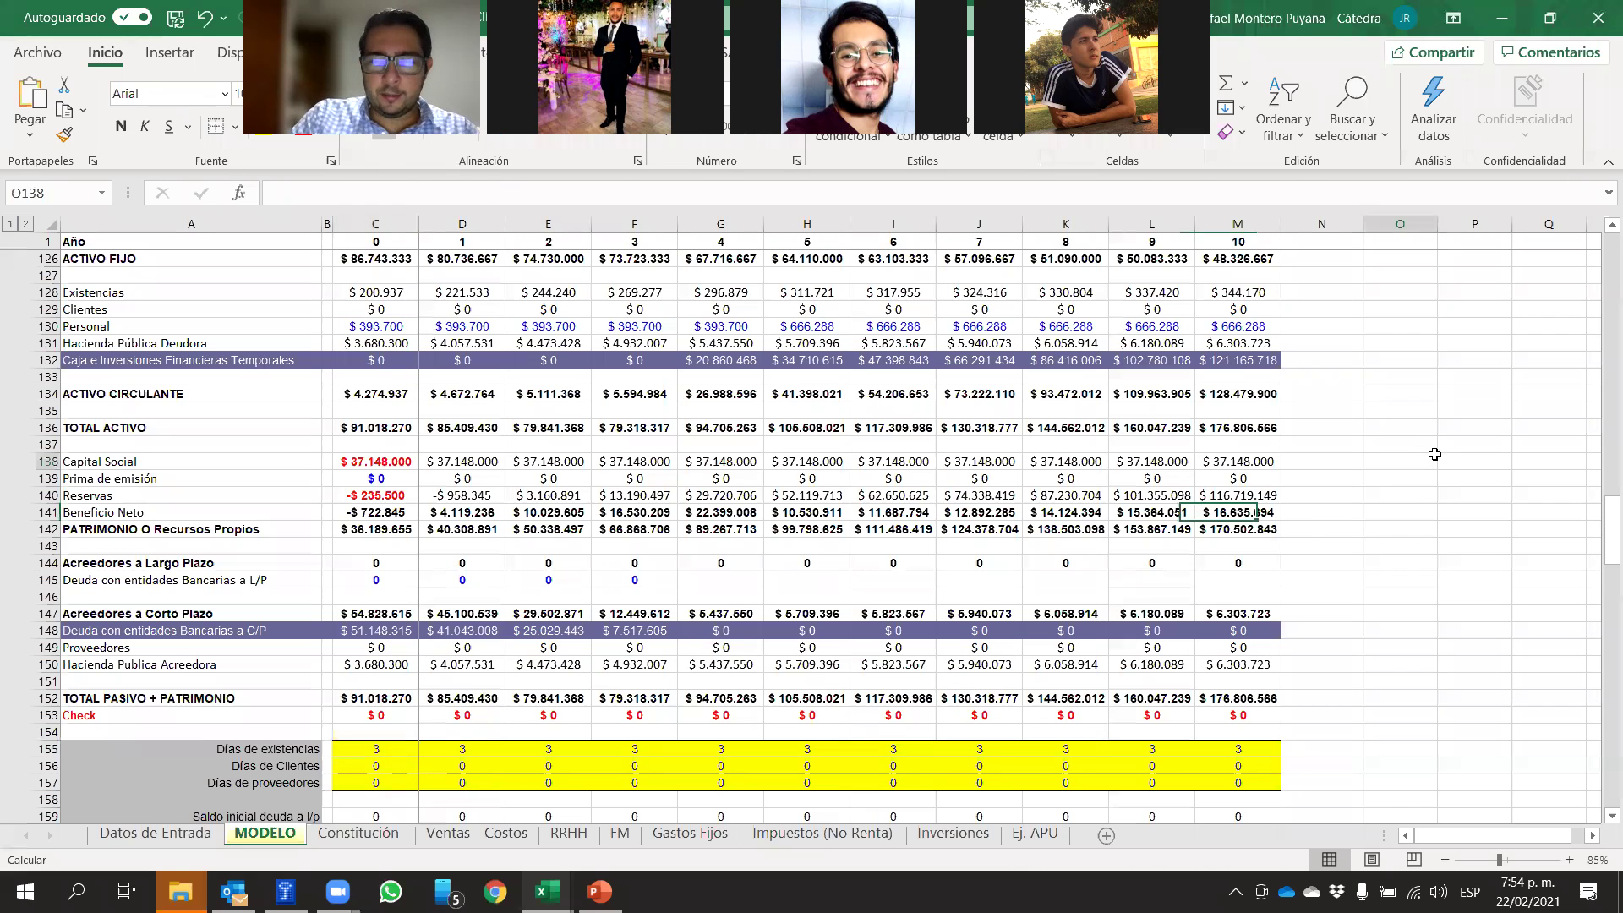
Clear the Personal values in row 130 for years 0 to 10
{"action": "left_click_drag", "start_coordinate": [1232, 327], "coordinate": [397, 321]}
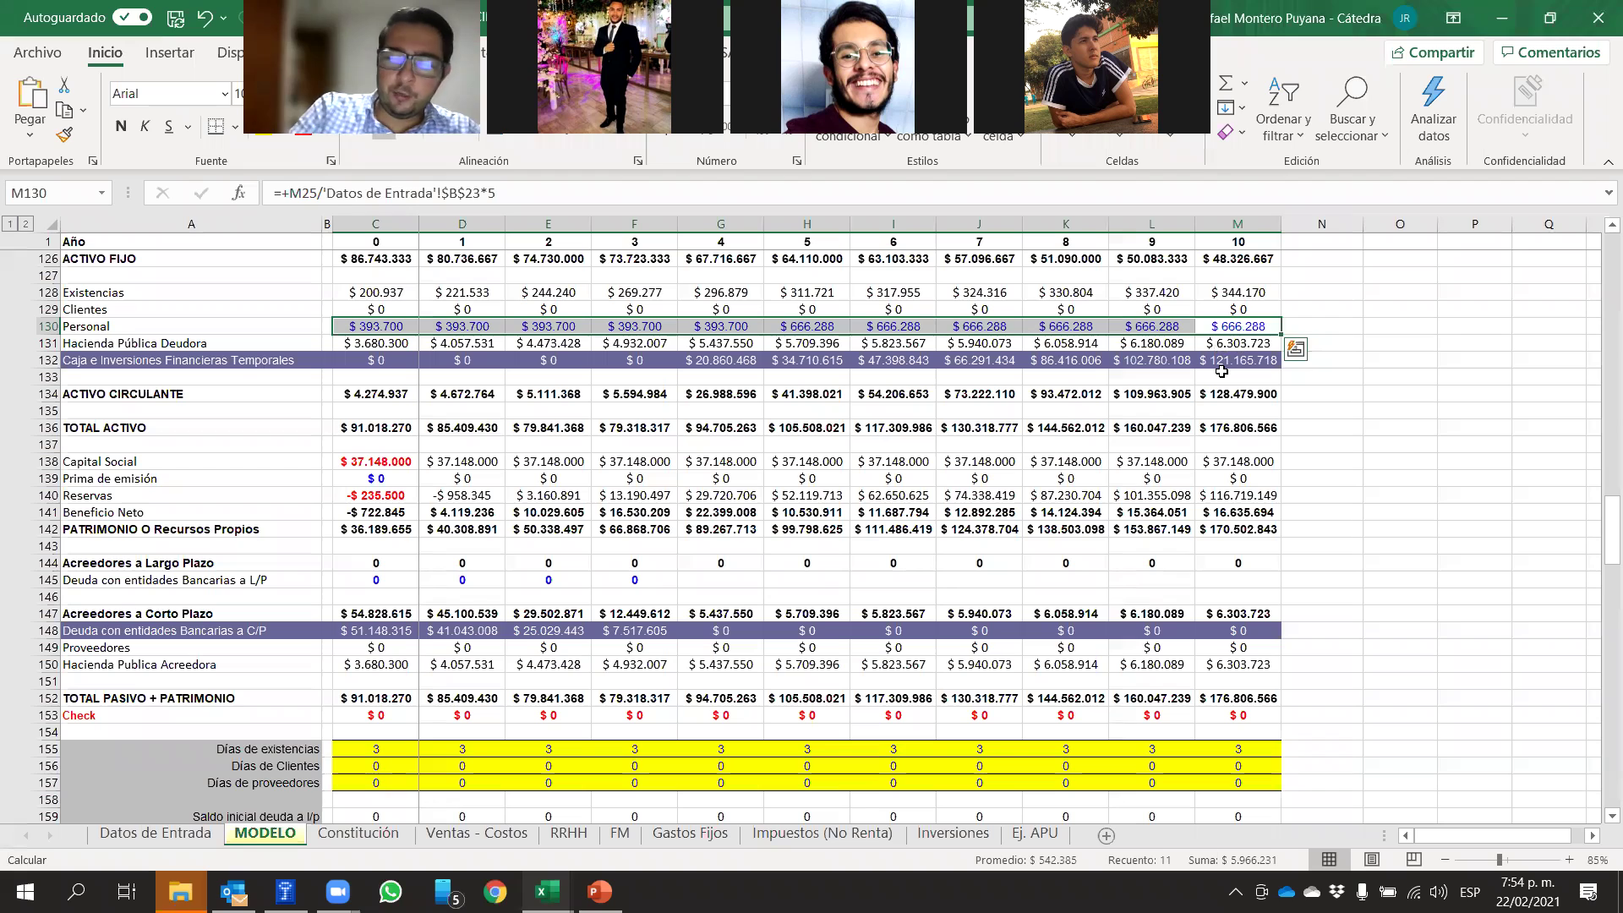
{"action": "key", "text": "BackSpace"}
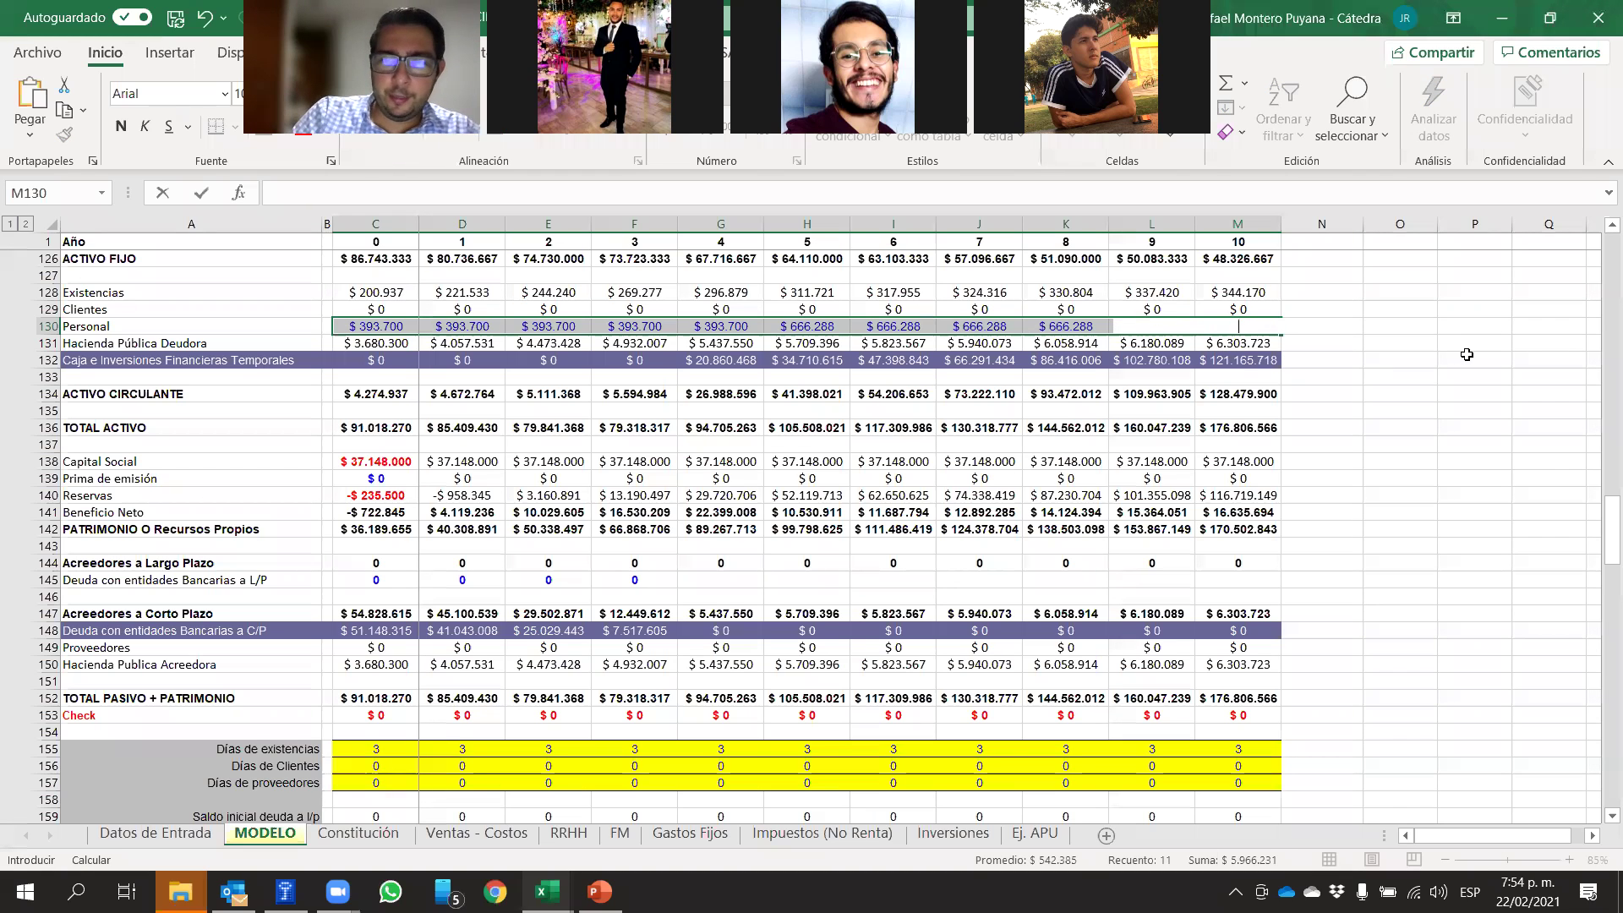
{"action": "left_click", "coordinate": [1463, 446]}
{"action": "left_click_drag", "start_coordinate": [387, 326], "coordinate": [1169, 328]}
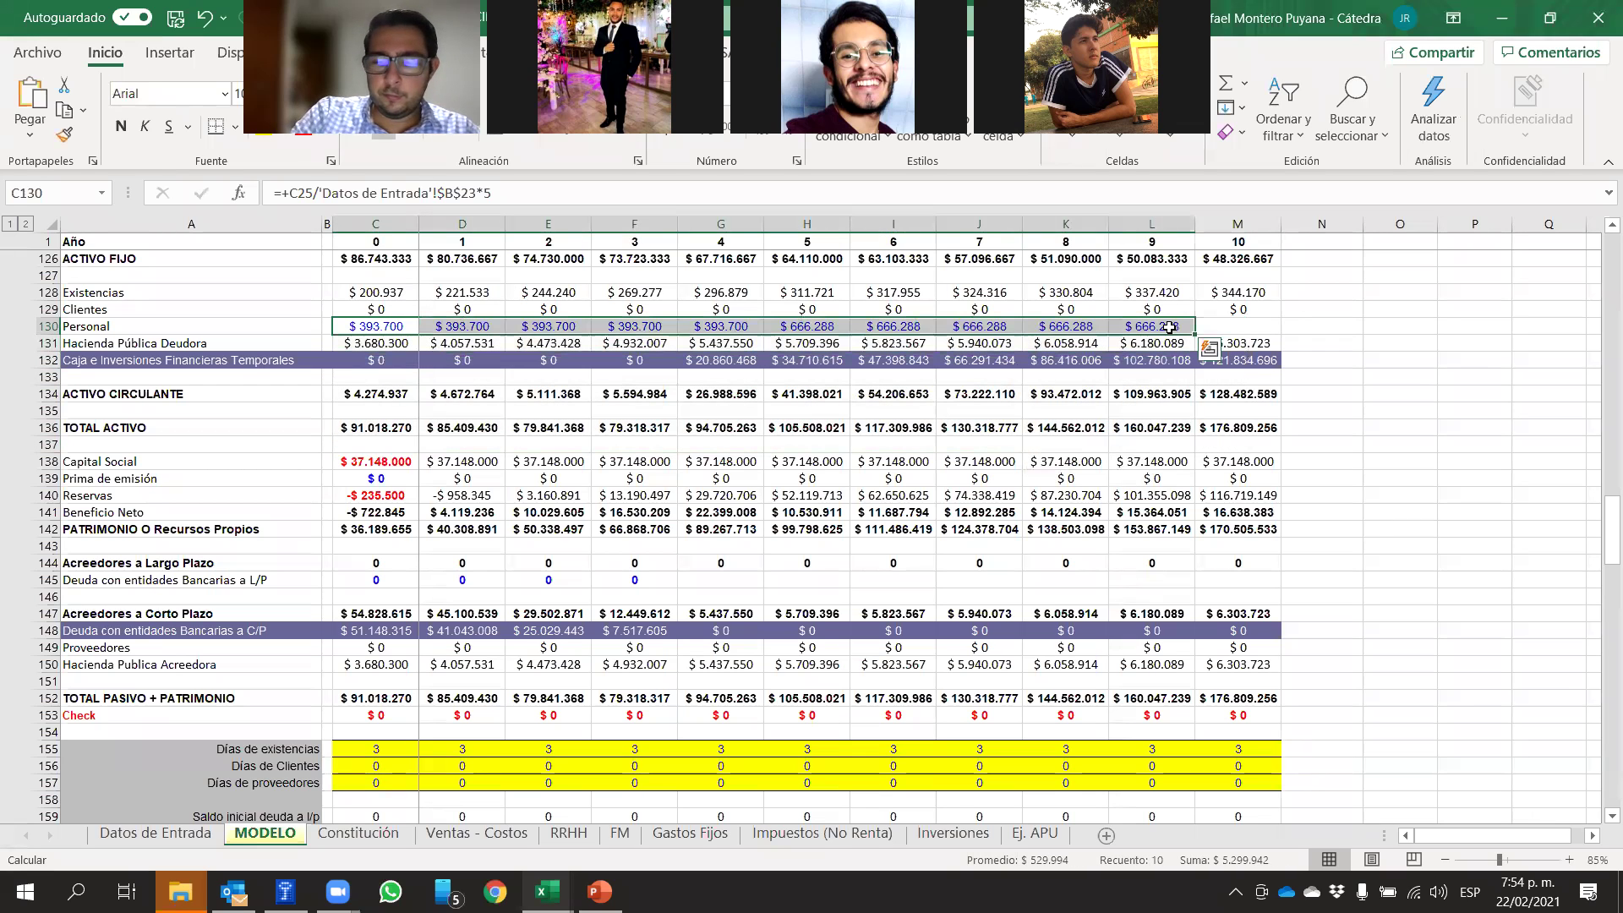
{"action": "key", "text": "Delete"}
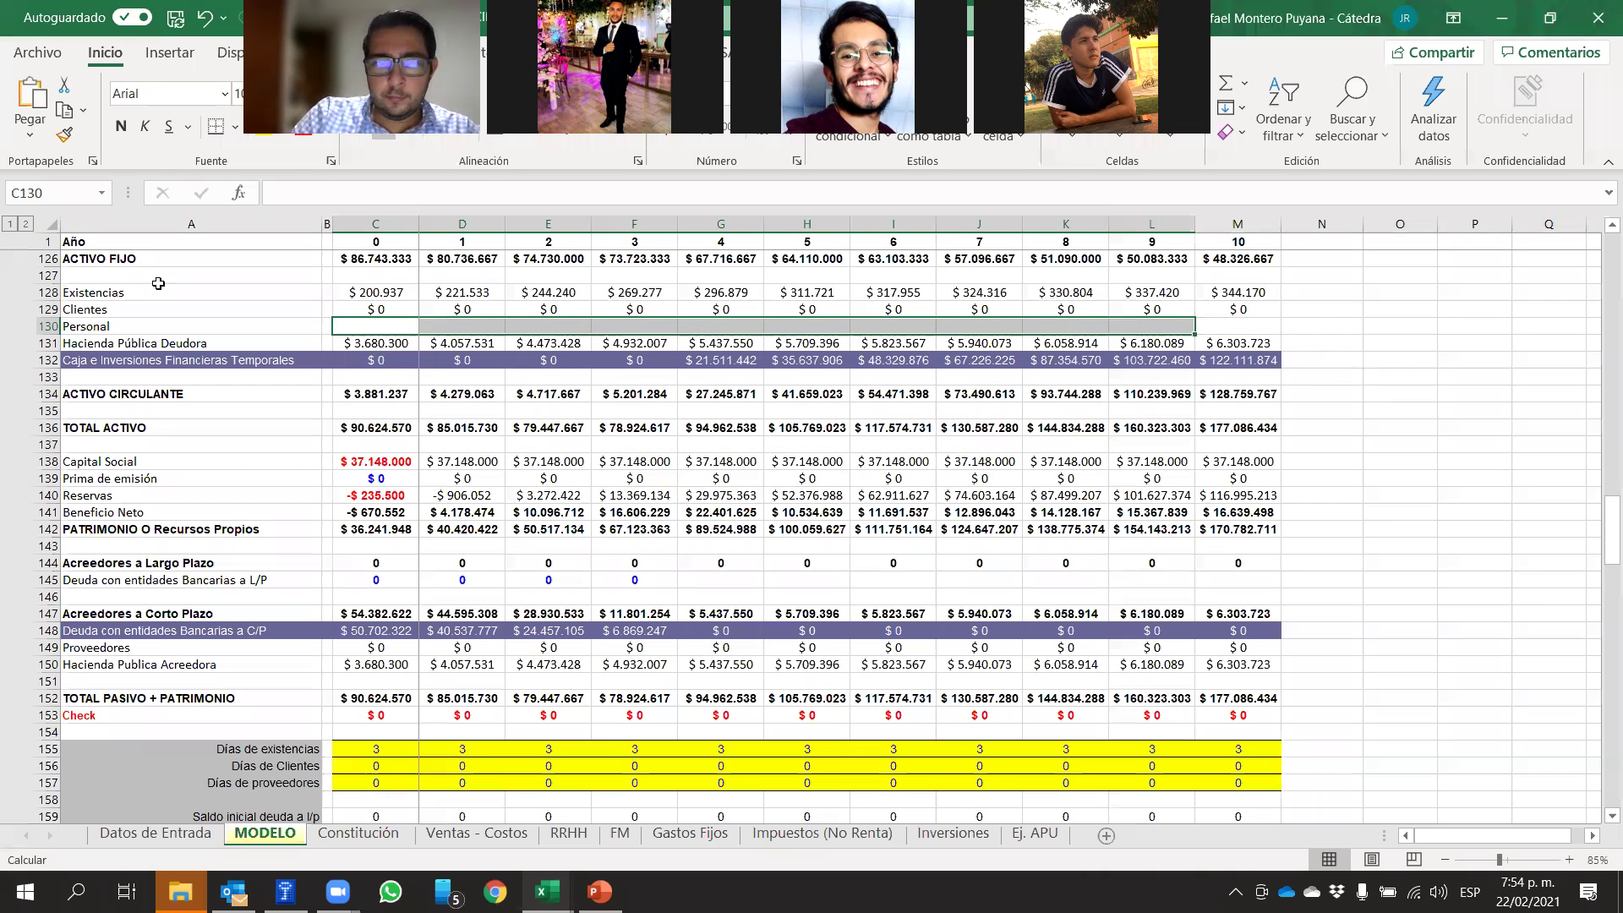
Enter 0 as the year 0 Personal value and fill it across to year 10
{"action": "left_click", "coordinate": [348, 330]}
{"action": "type", "text": "0"}
{"action": "key", "text": "Return"}
{"action": "left_click", "coordinate": [390, 324]}
{"action": "left_click_drag", "start_coordinate": [418, 337], "coordinate": [1277, 331]}
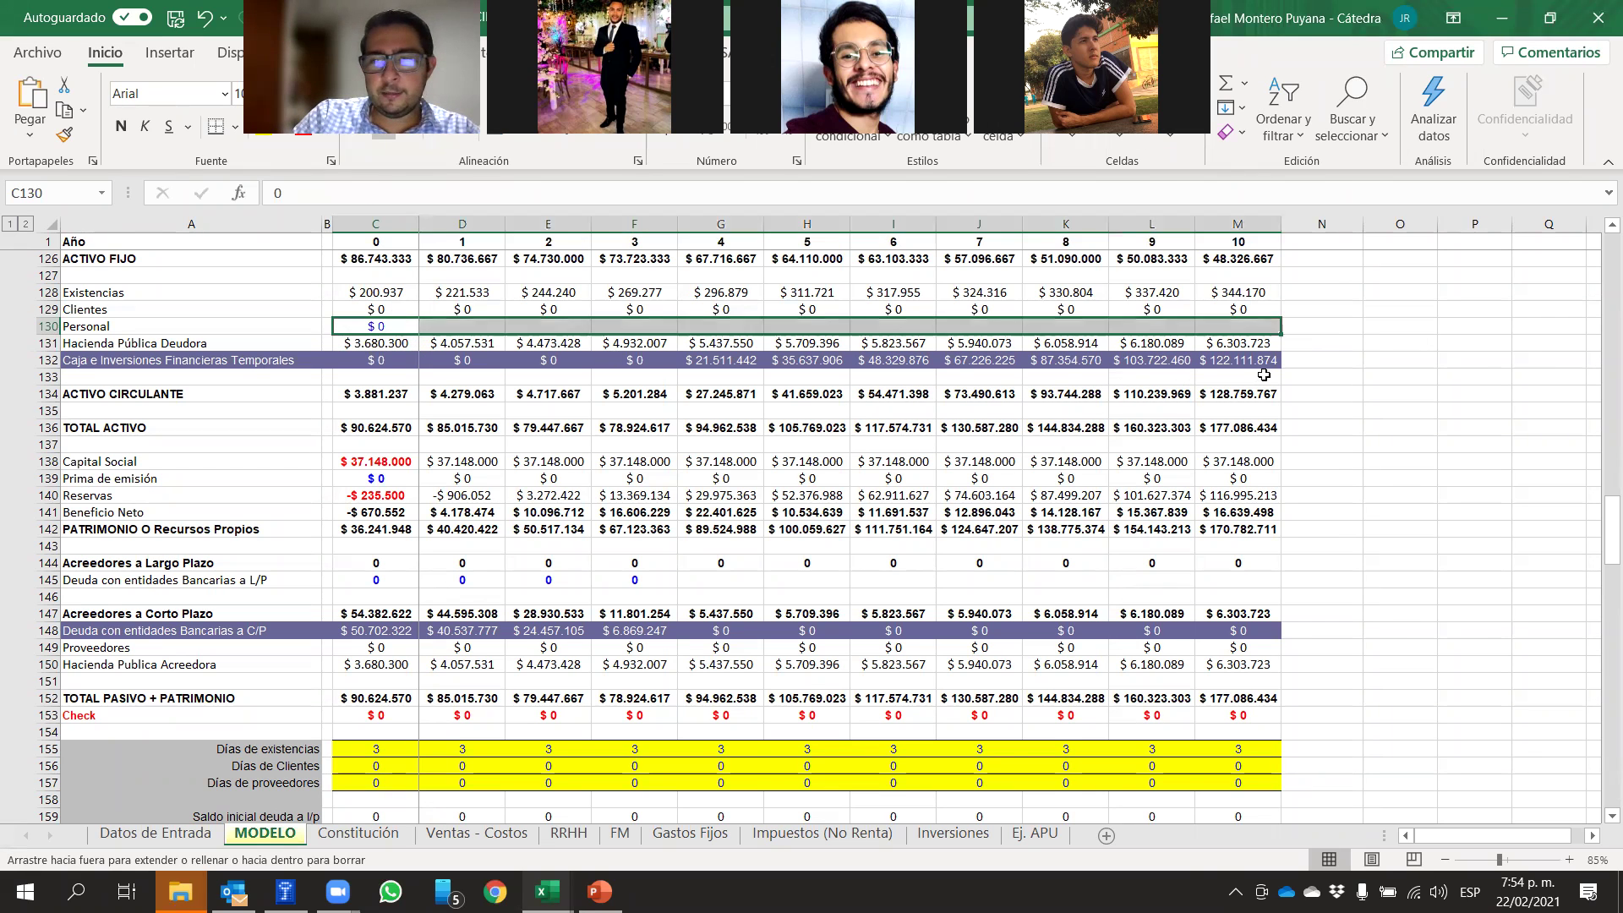
{"action": "left_click", "coordinate": [1429, 364]}
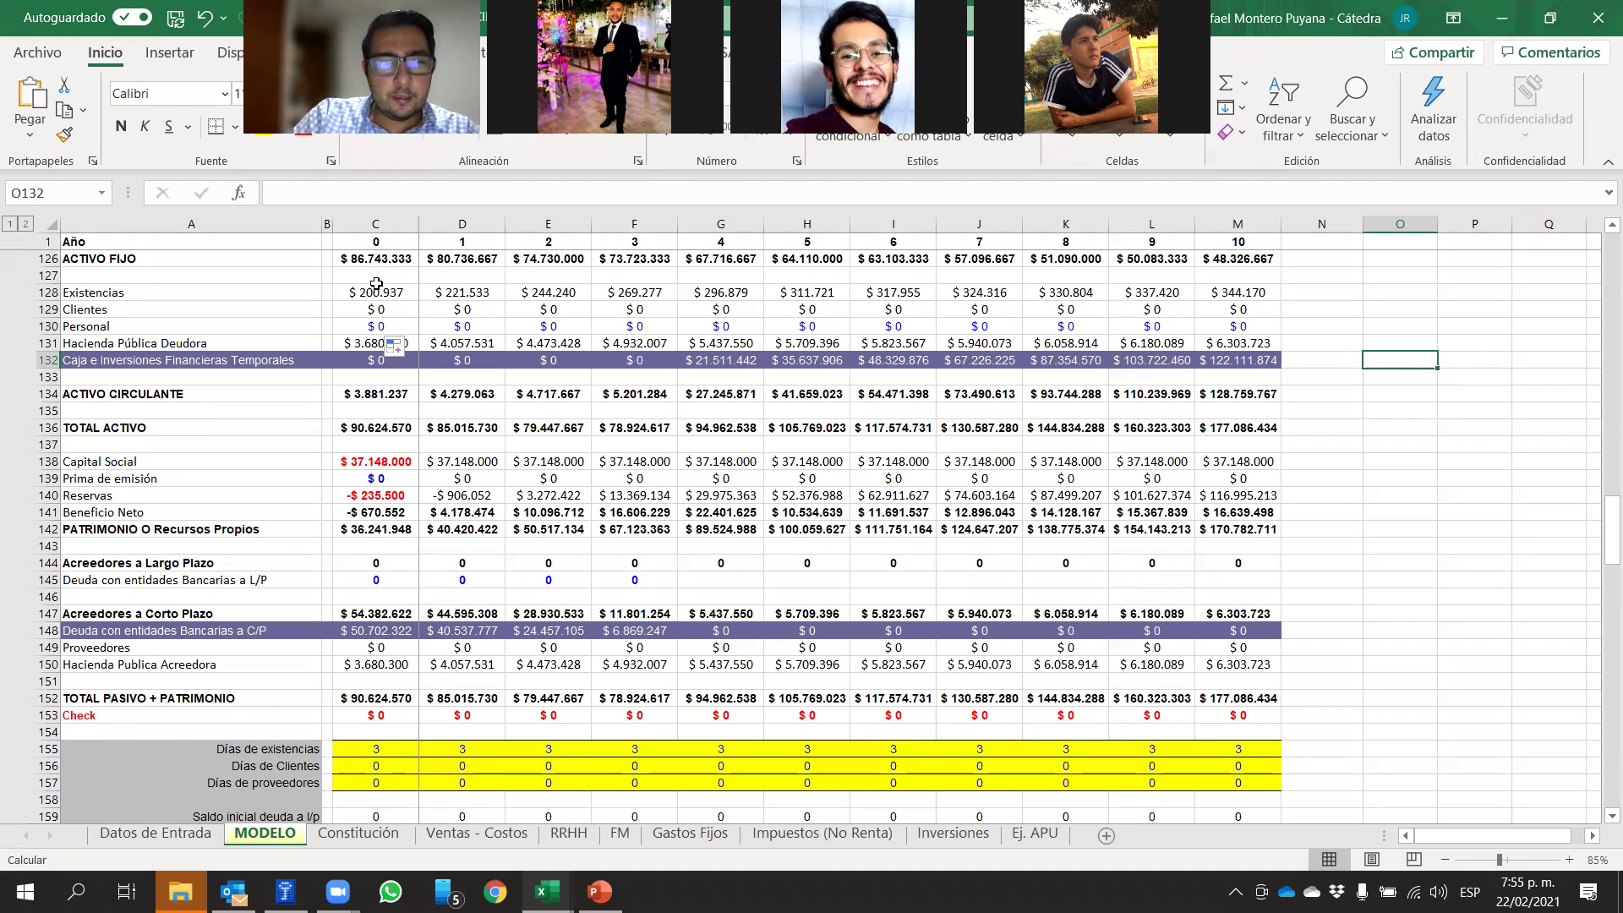
Start the year 0 Personal formula in C130 with the year 0 Gastos de Personal (C25) as the amount to divide
{"action": "left_click", "coordinate": [358, 329]}
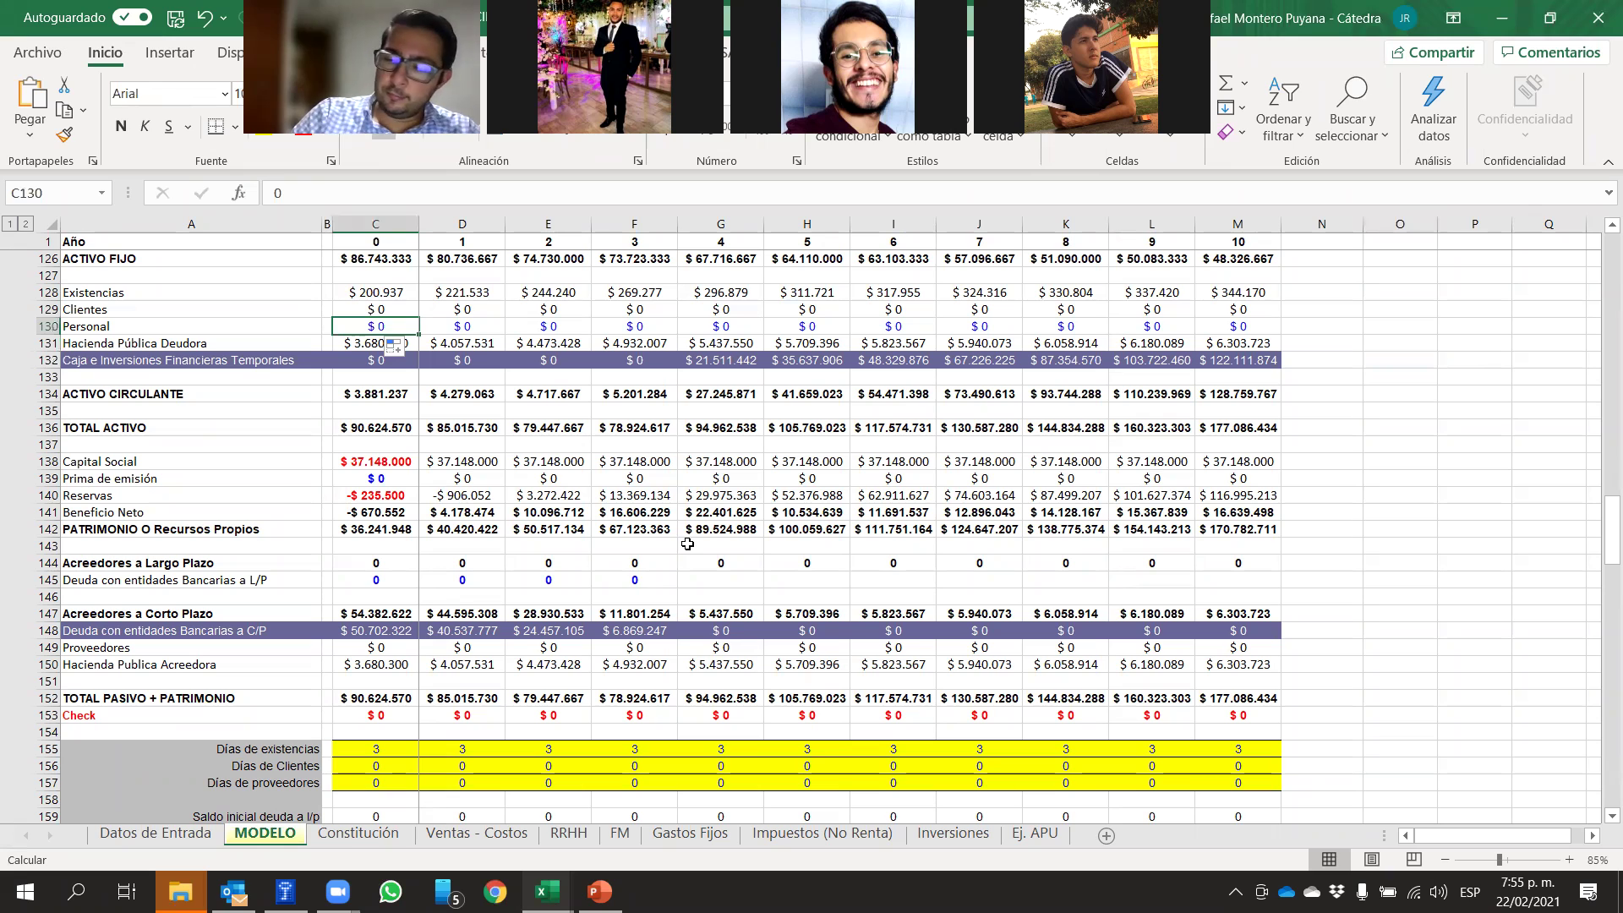
{"action": "type", "text": "+"}
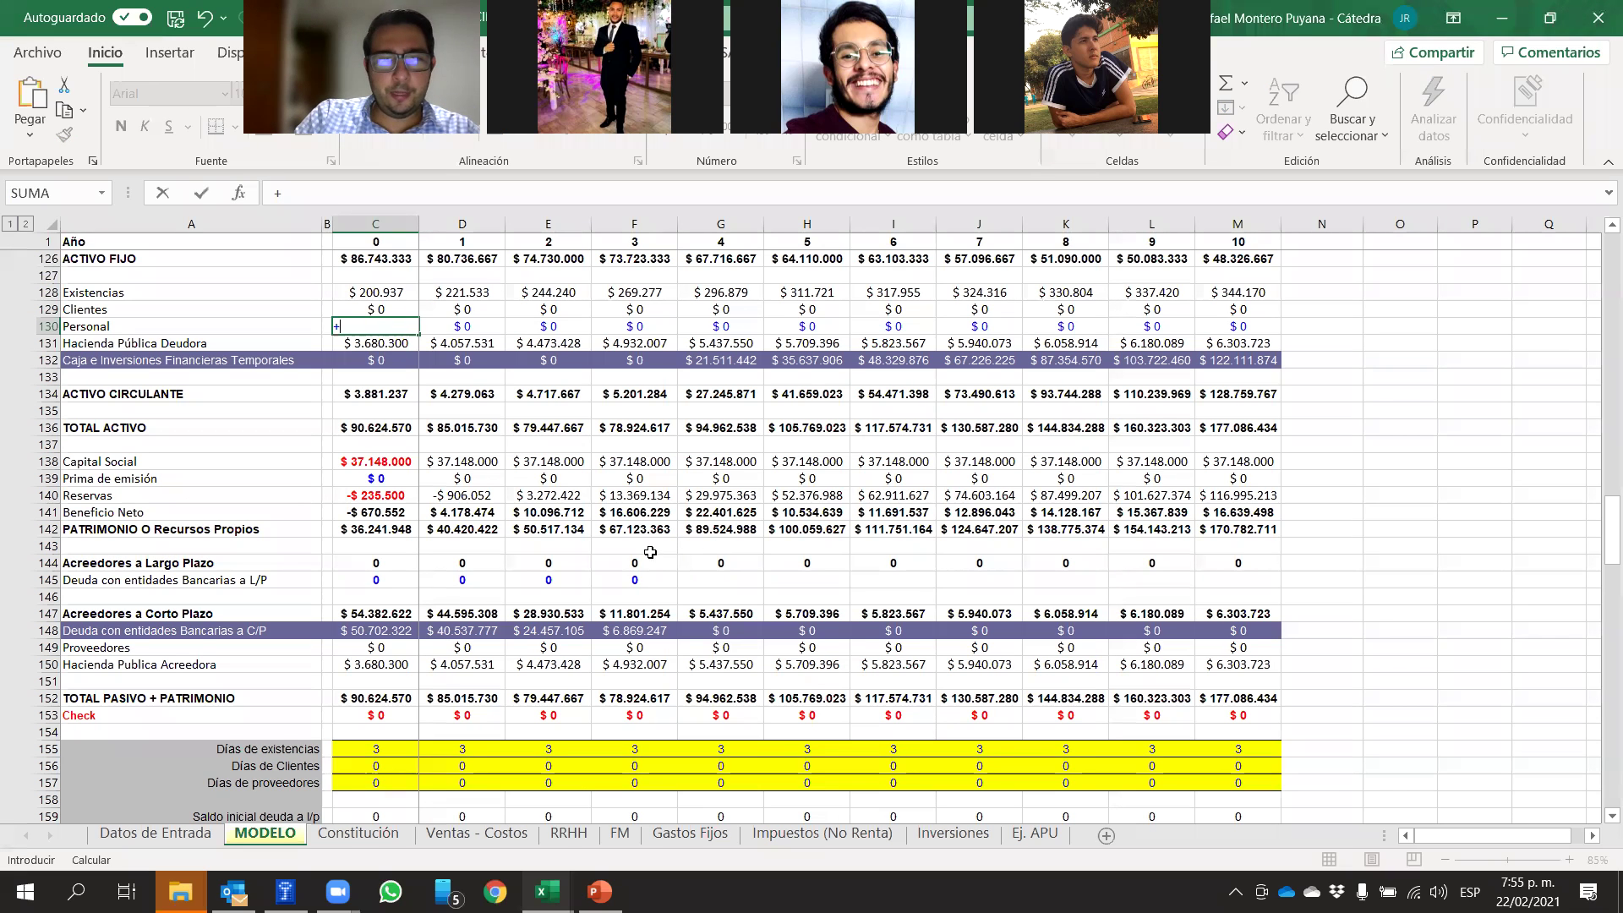
{"action": "scroll", "coordinate": [632, 530], "scroll_direction": "up", "scroll_amount": 7}
{"action": "scroll", "coordinate": [633, 530], "scroll_direction": "up", "scroll_amount": 20}
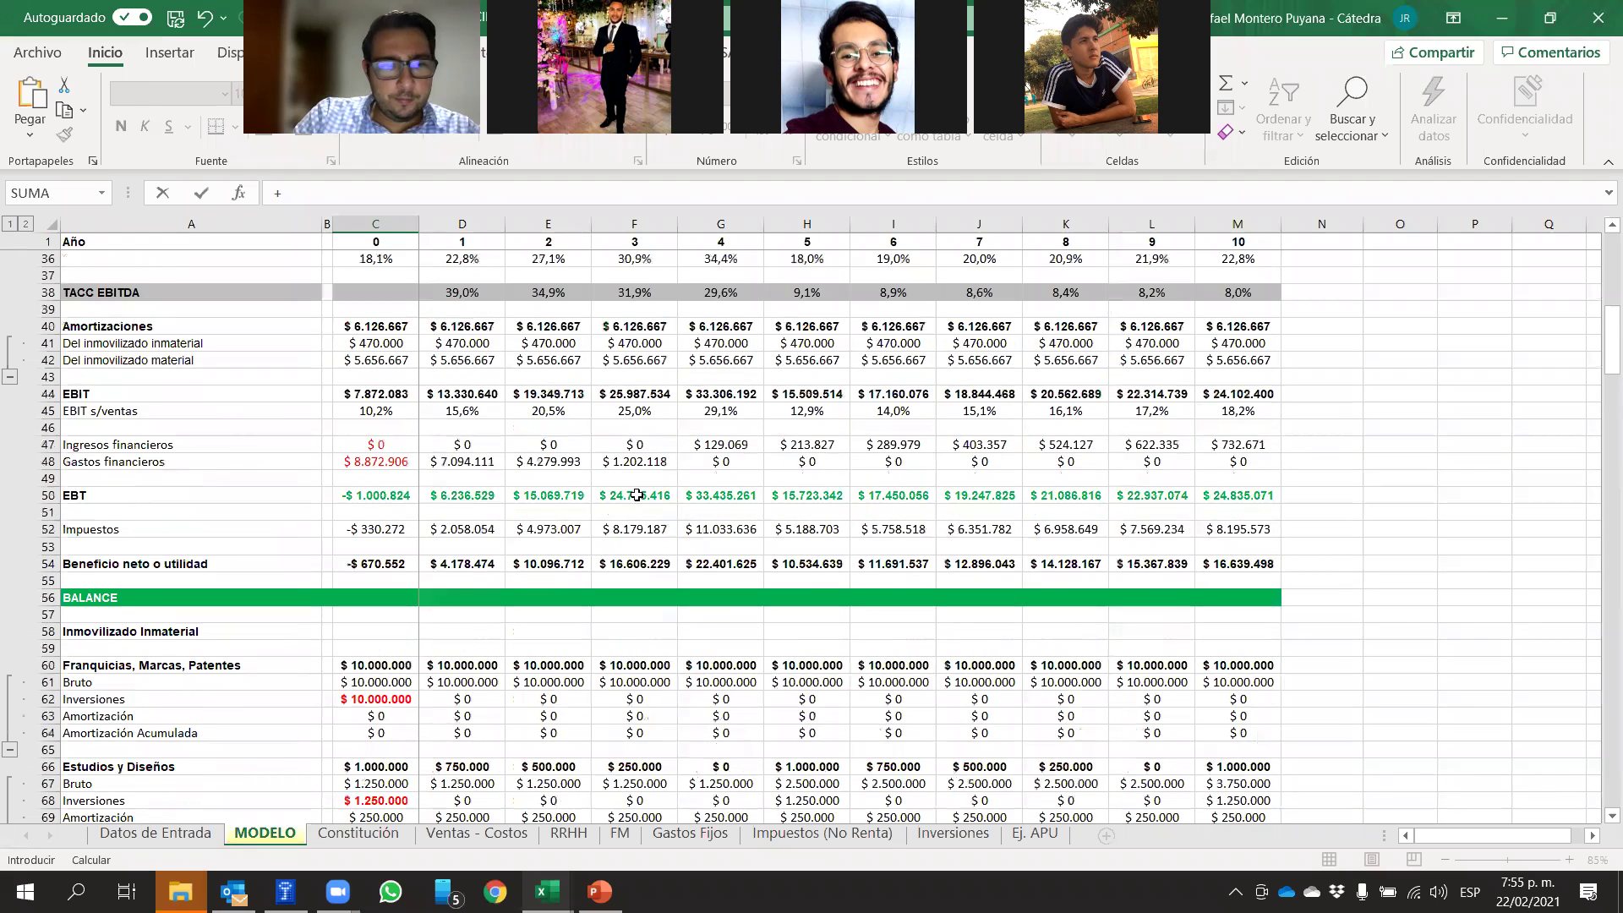
{"action": "scroll", "coordinate": [637, 496], "scroll_direction": "up", "scroll_amount": 6}
{"action": "scroll", "coordinate": [416, 411], "scroll_direction": "up", "scroll_amount": 2}
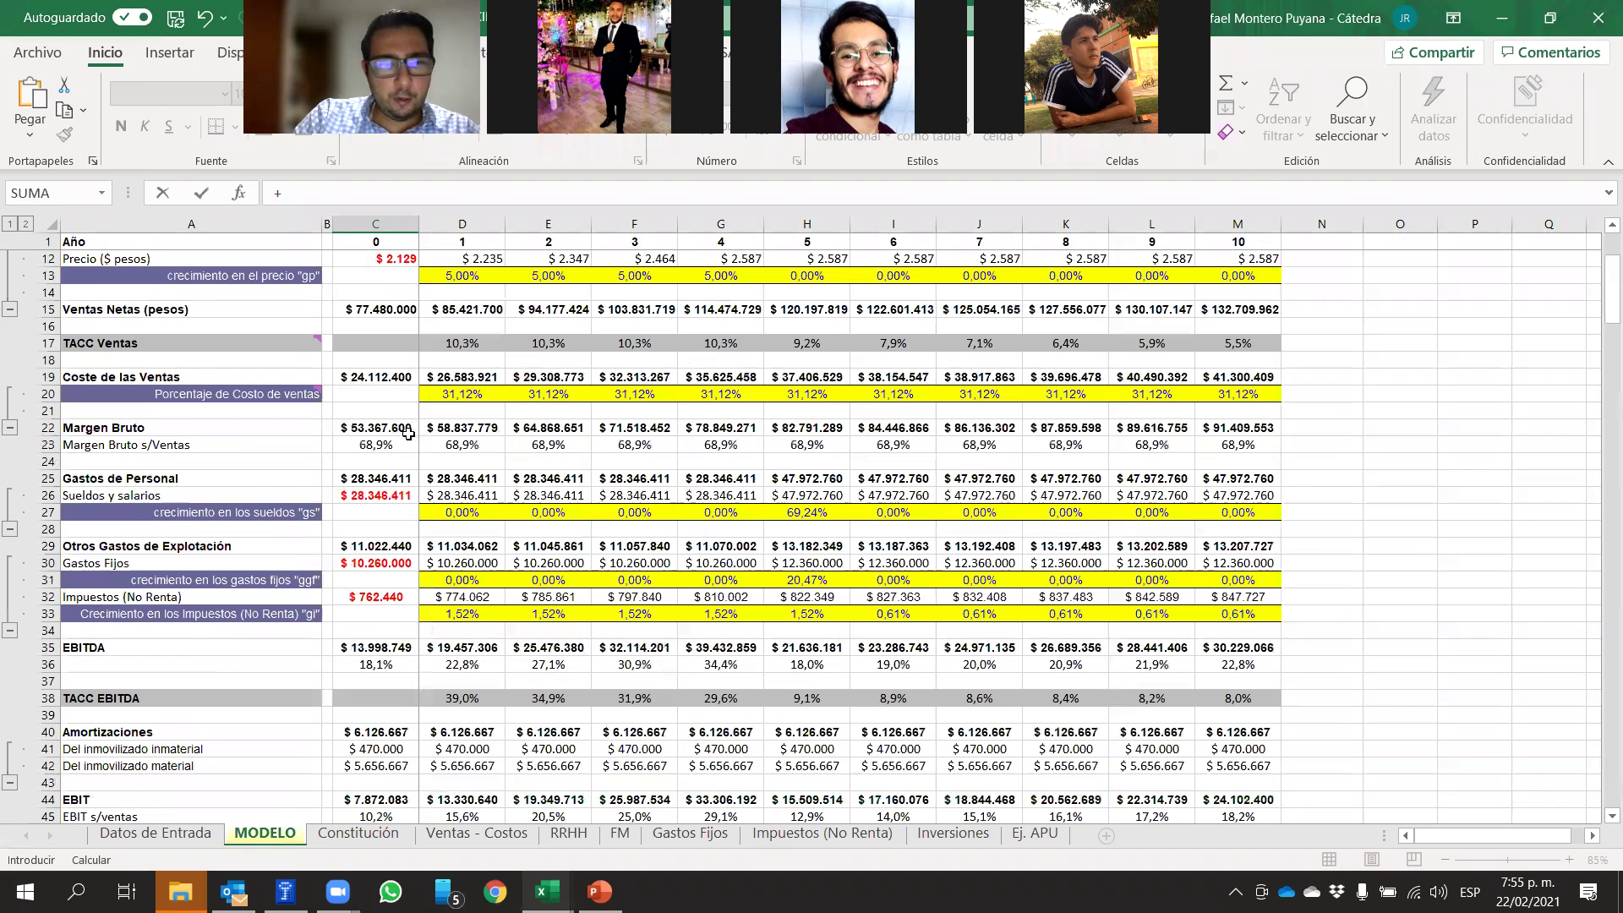
{"action": "left_click", "coordinate": [379, 479]}
{"action": "type", "text": "/"}
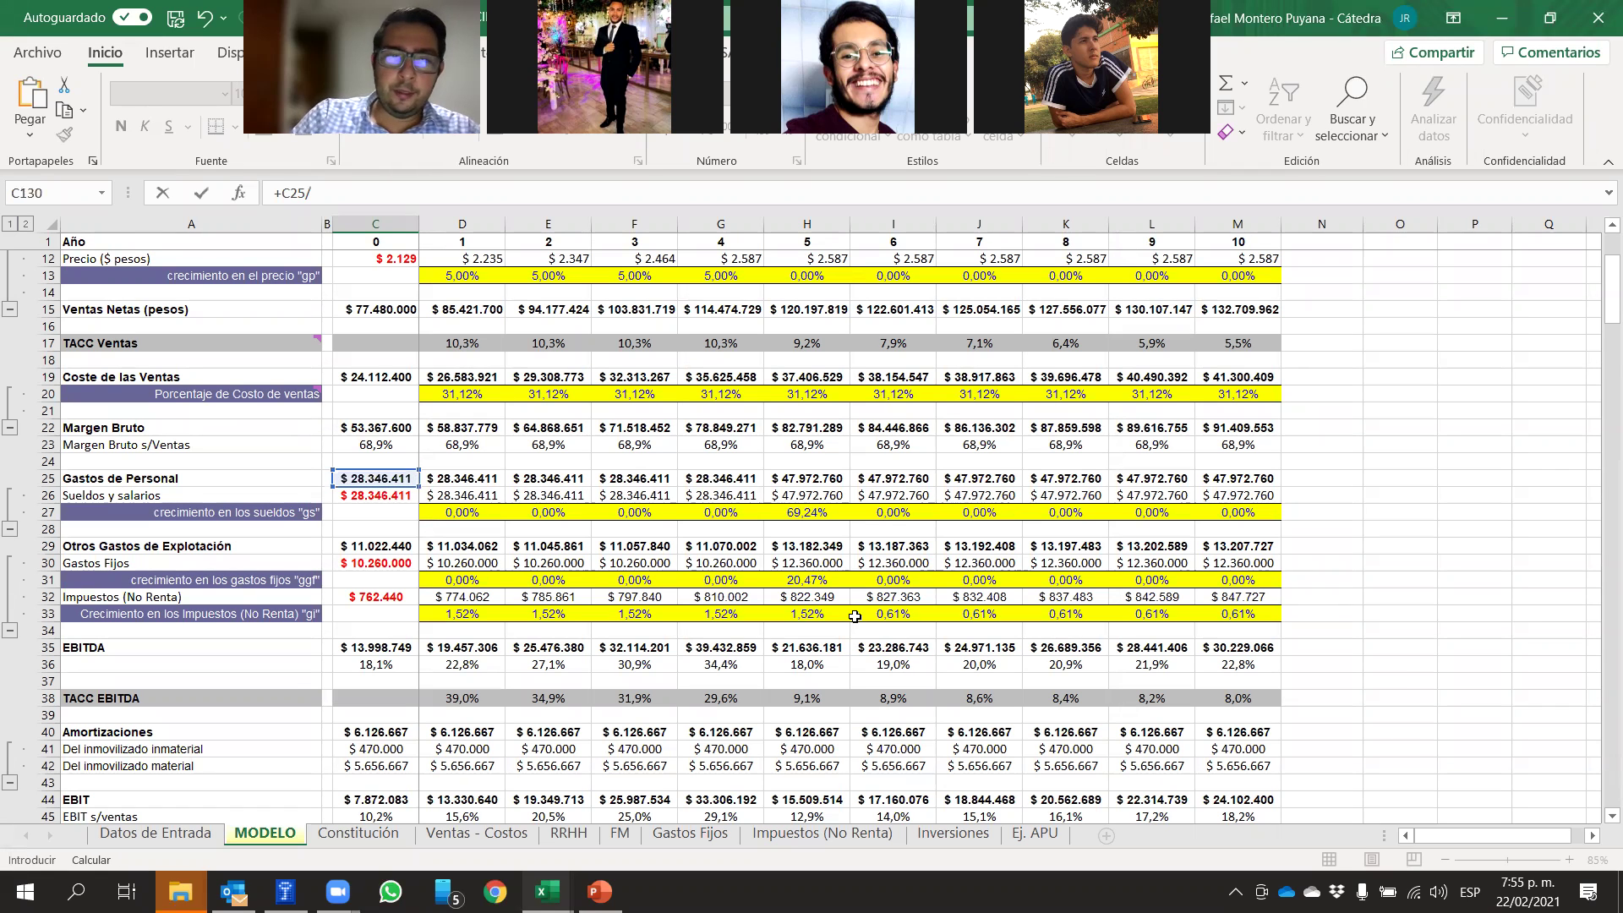
Complete the Personal formula by dividing by the days in the year, 'Datos de Entrada'!$B$23 as absolute reference, and multiplying by a number of days
{"action": "left_click", "coordinate": [127, 833]}
{"action": "left_click", "coordinate": [584, 706]}
{"action": "key", "text": "F4"}
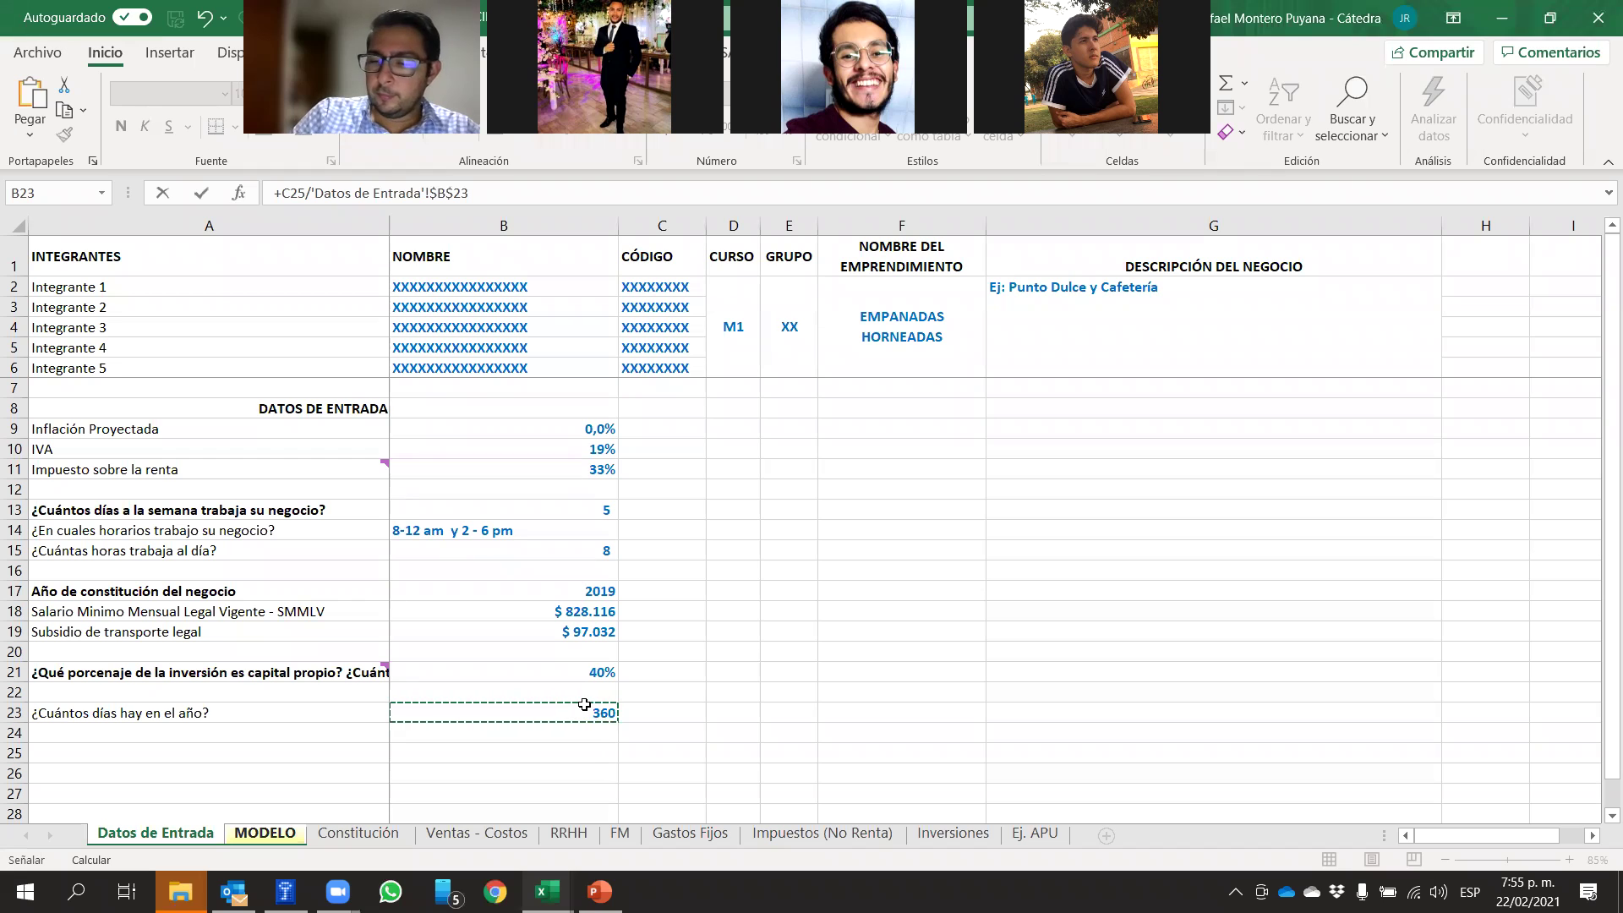
{"action": "type", "text": "*"}
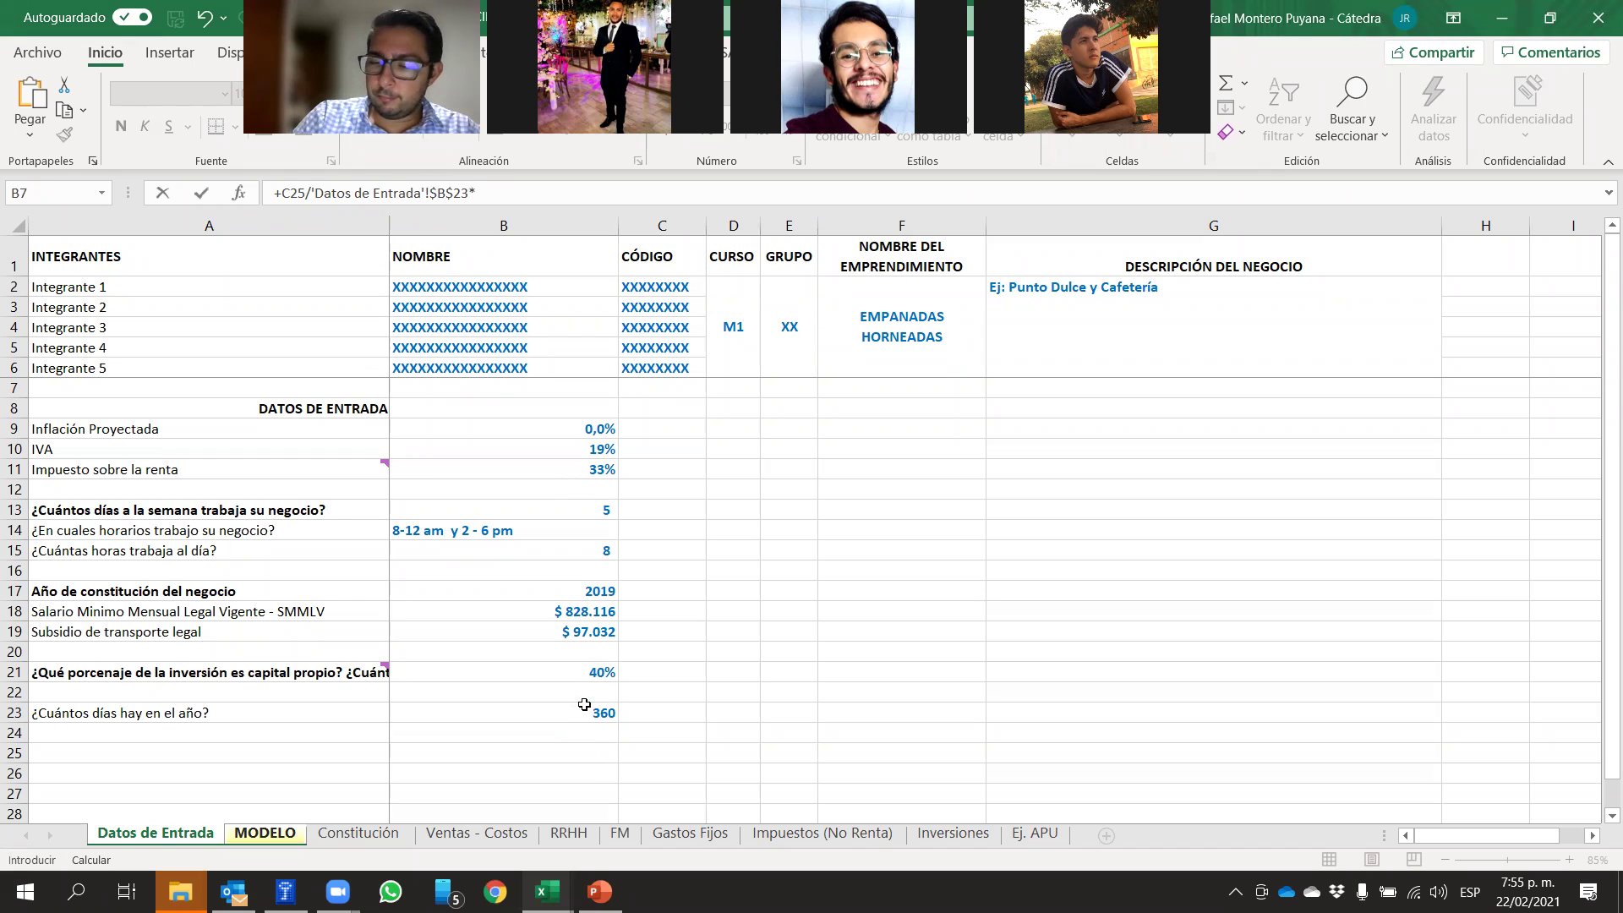
{"action": "key", "text": "Return"}
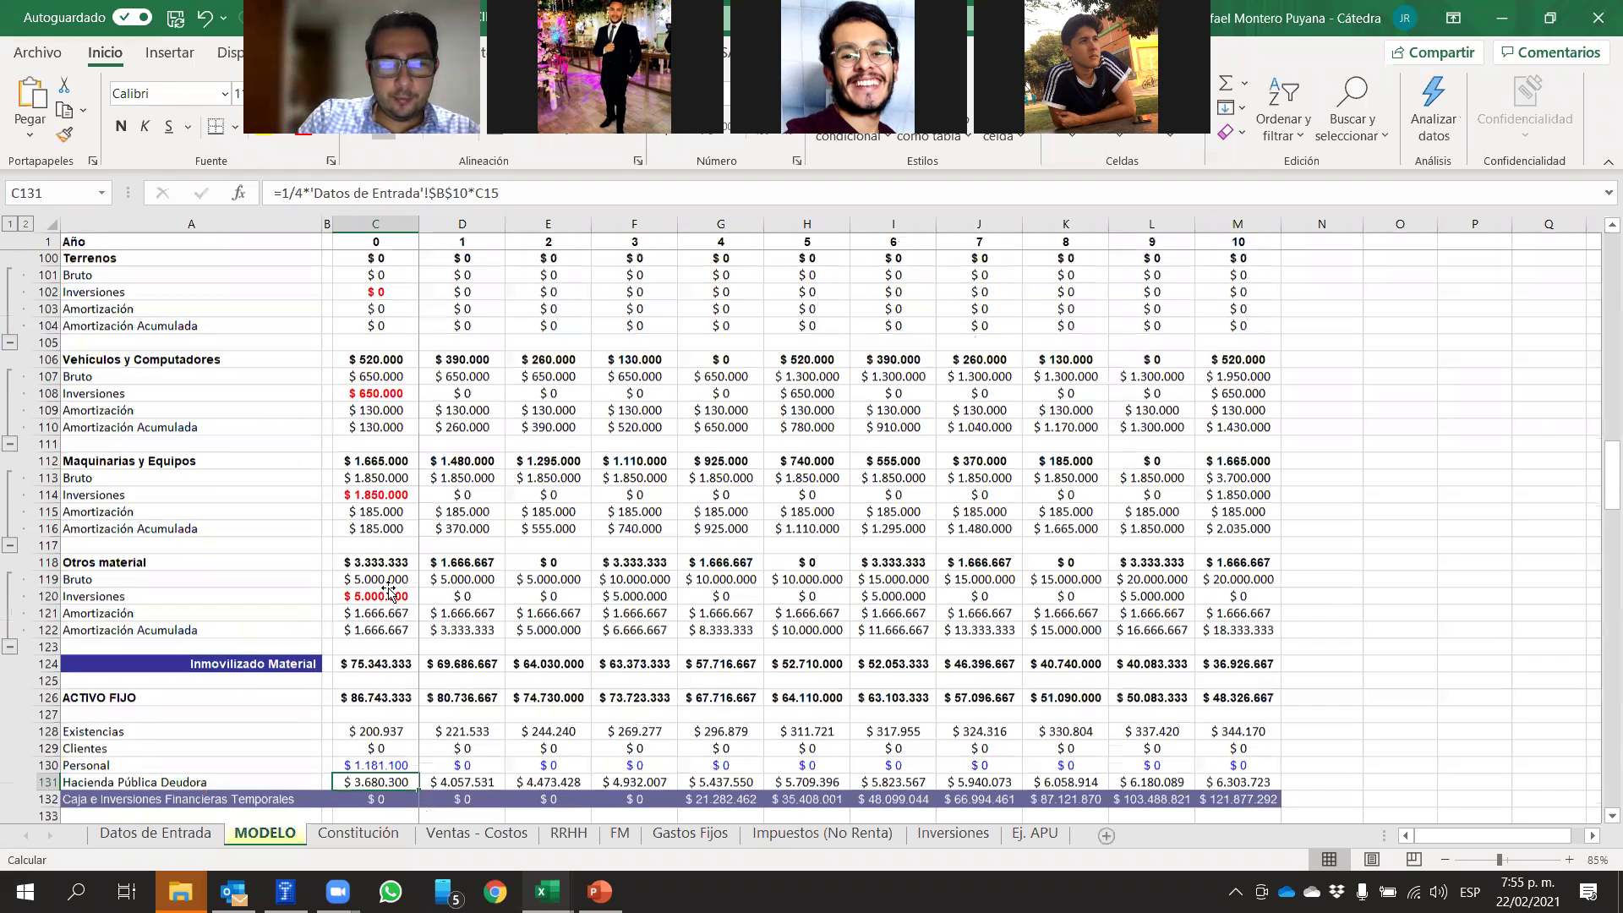
{"action": "scroll", "coordinate": [386, 581], "scroll_direction": "down", "scroll_amount": 4}
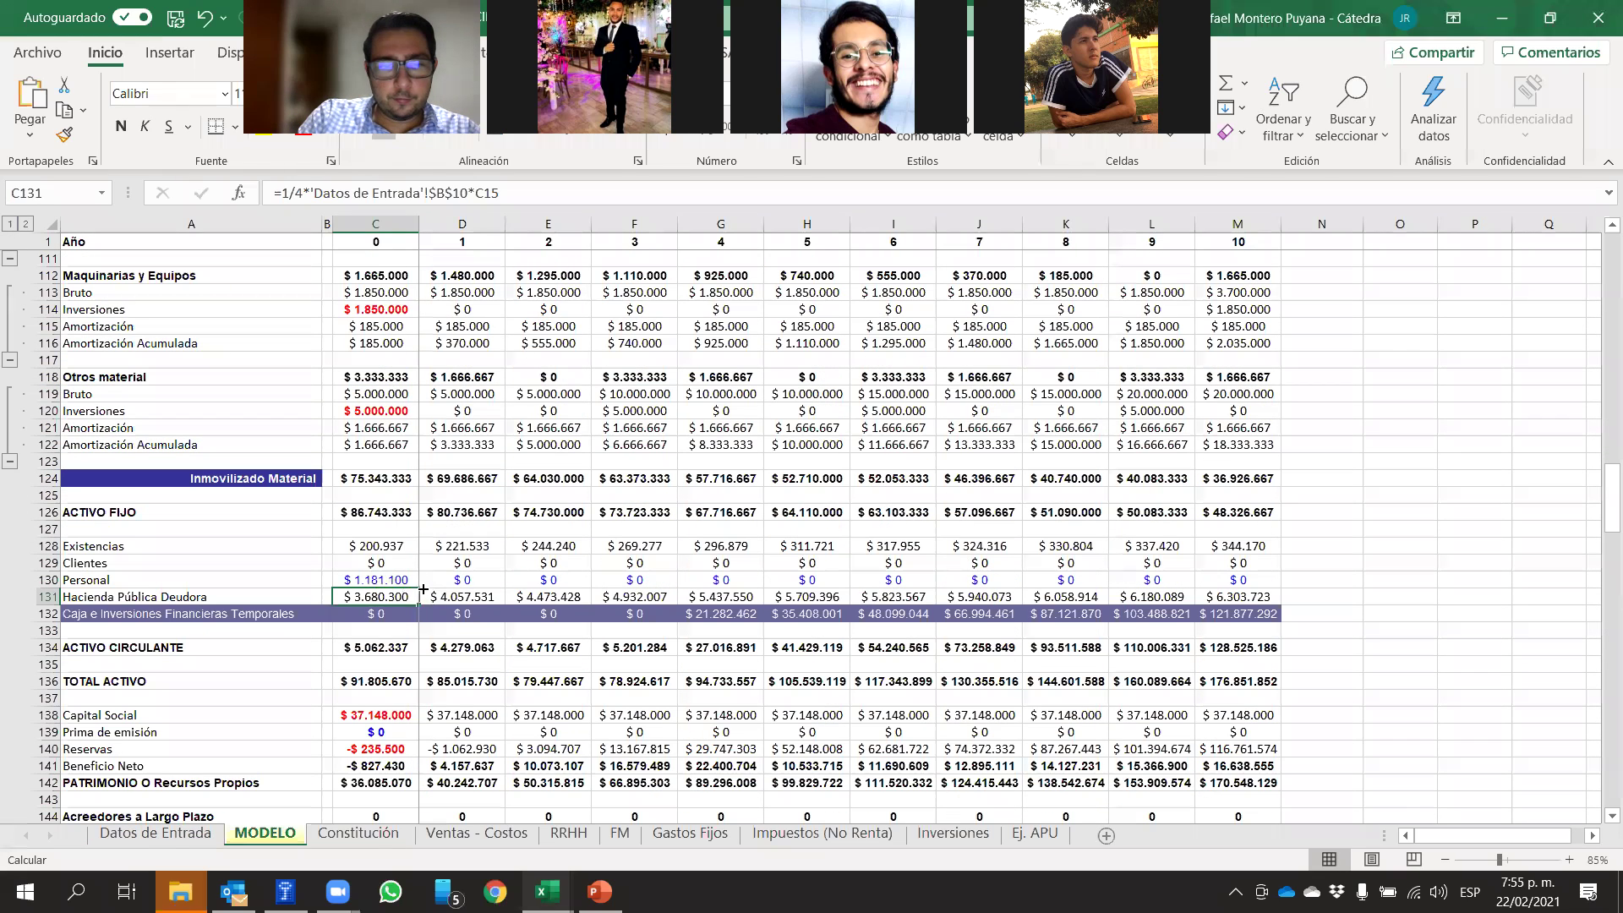
Fill the year 0 Personal formula in C130 across to year 10 and check the resulting row
{"action": "left_click", "coordinate": [387, 581]}
{"action": "left_click_drag", "start_coordinate": [418, 588], "coordinate": [1251, 643]}
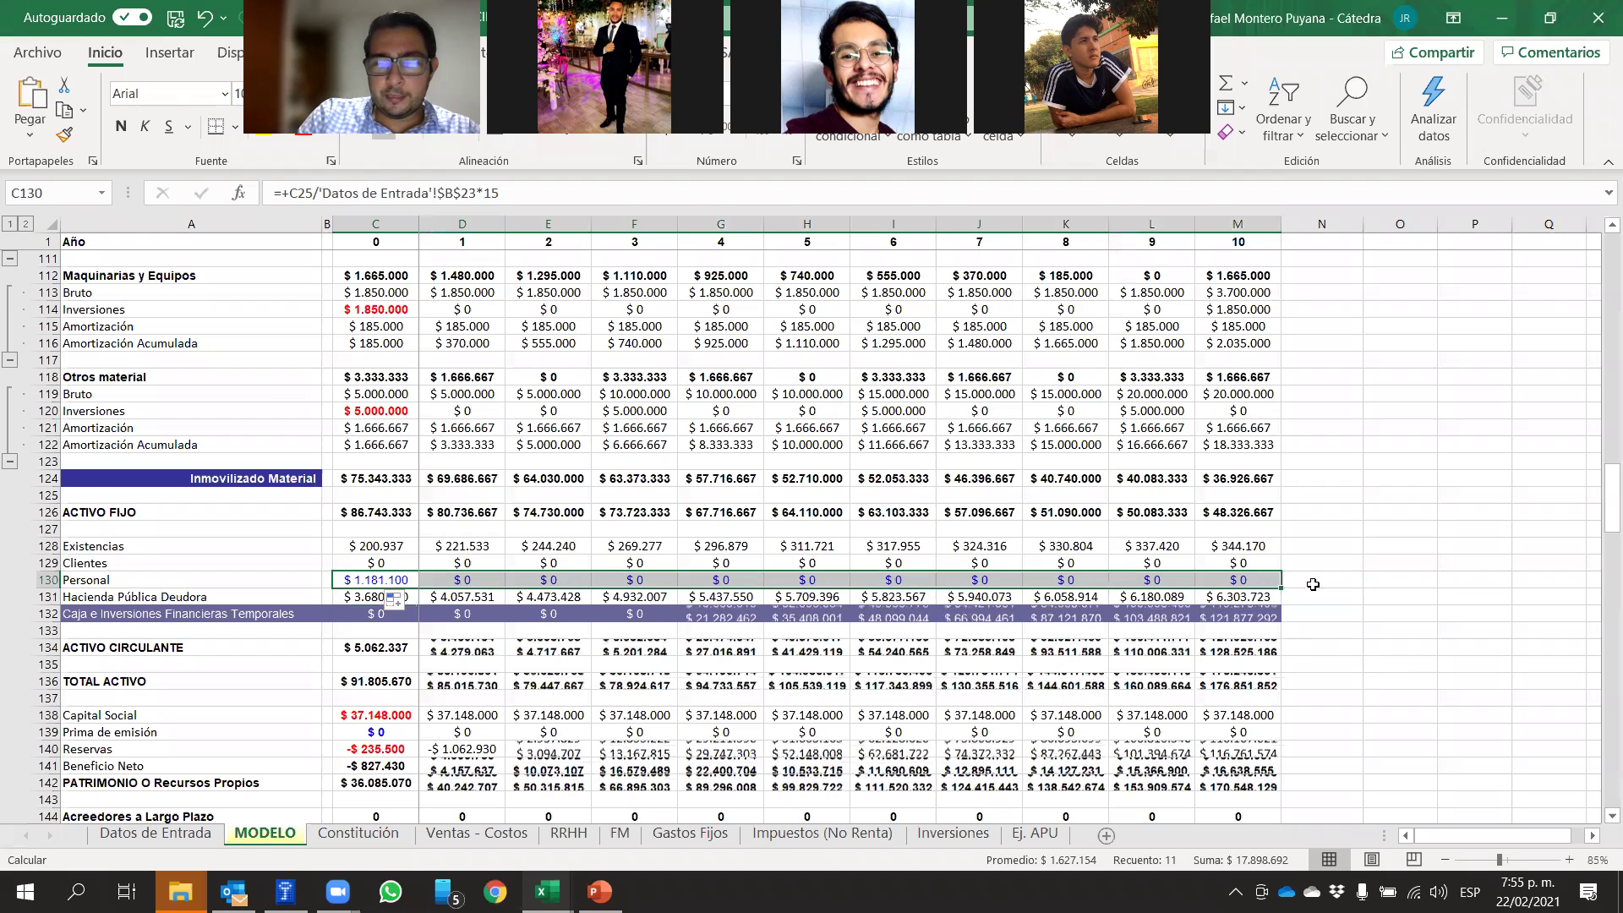
{"action": "left_click", "coordinate": [1428, 511]}
{"action": "left_click", "coordinate": [372, 580]}
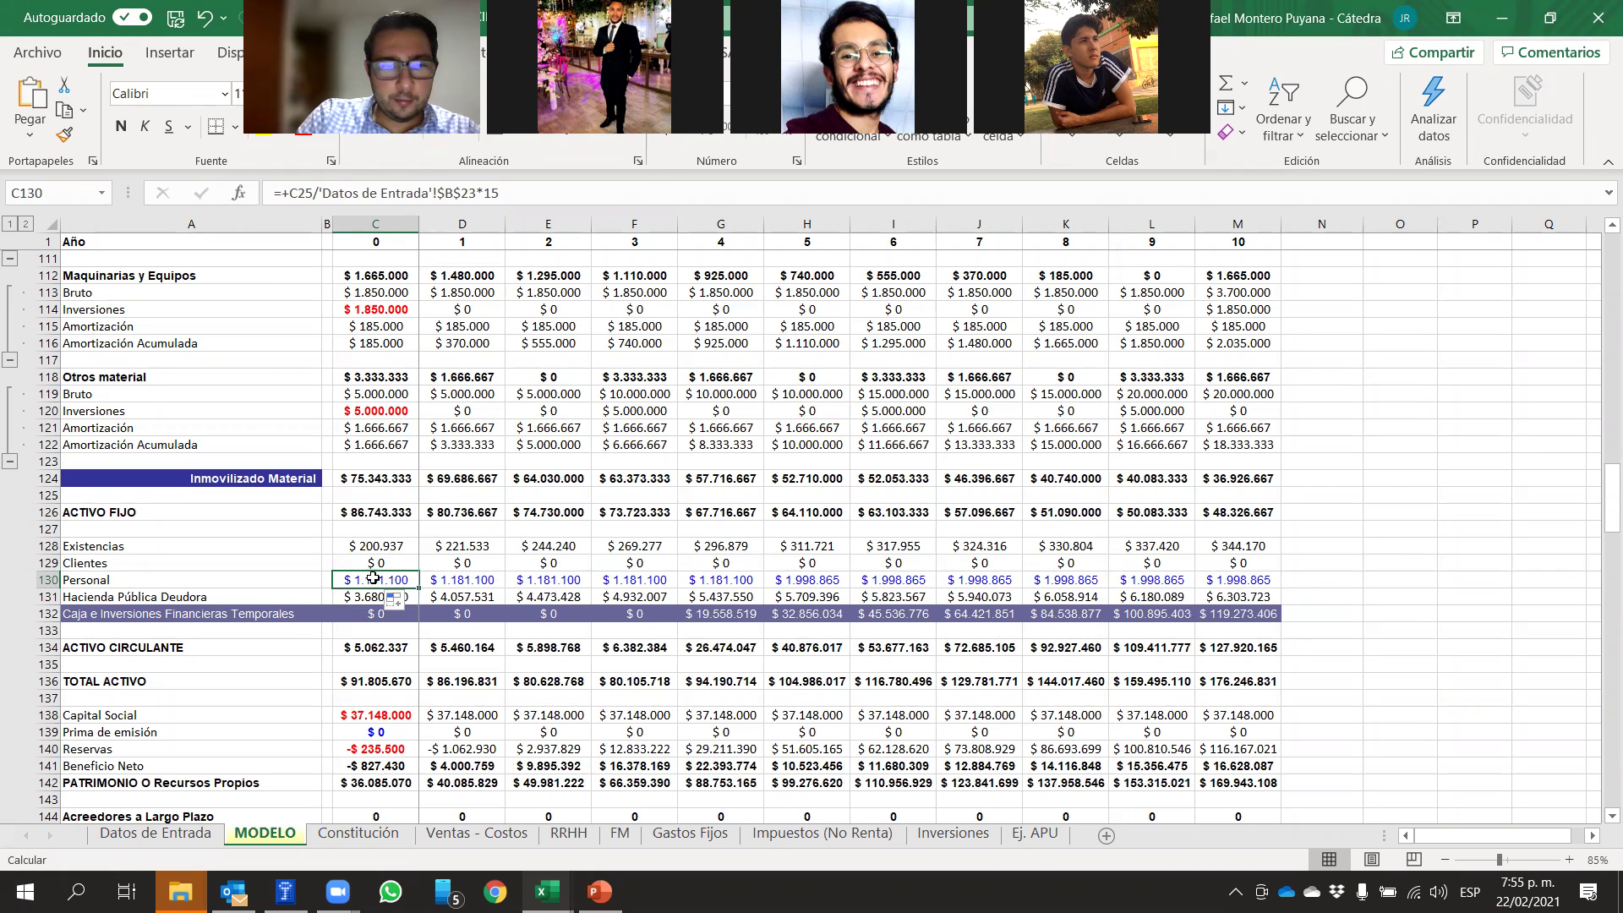
{"action": "left_click", "coordinate": [1437, 528]}
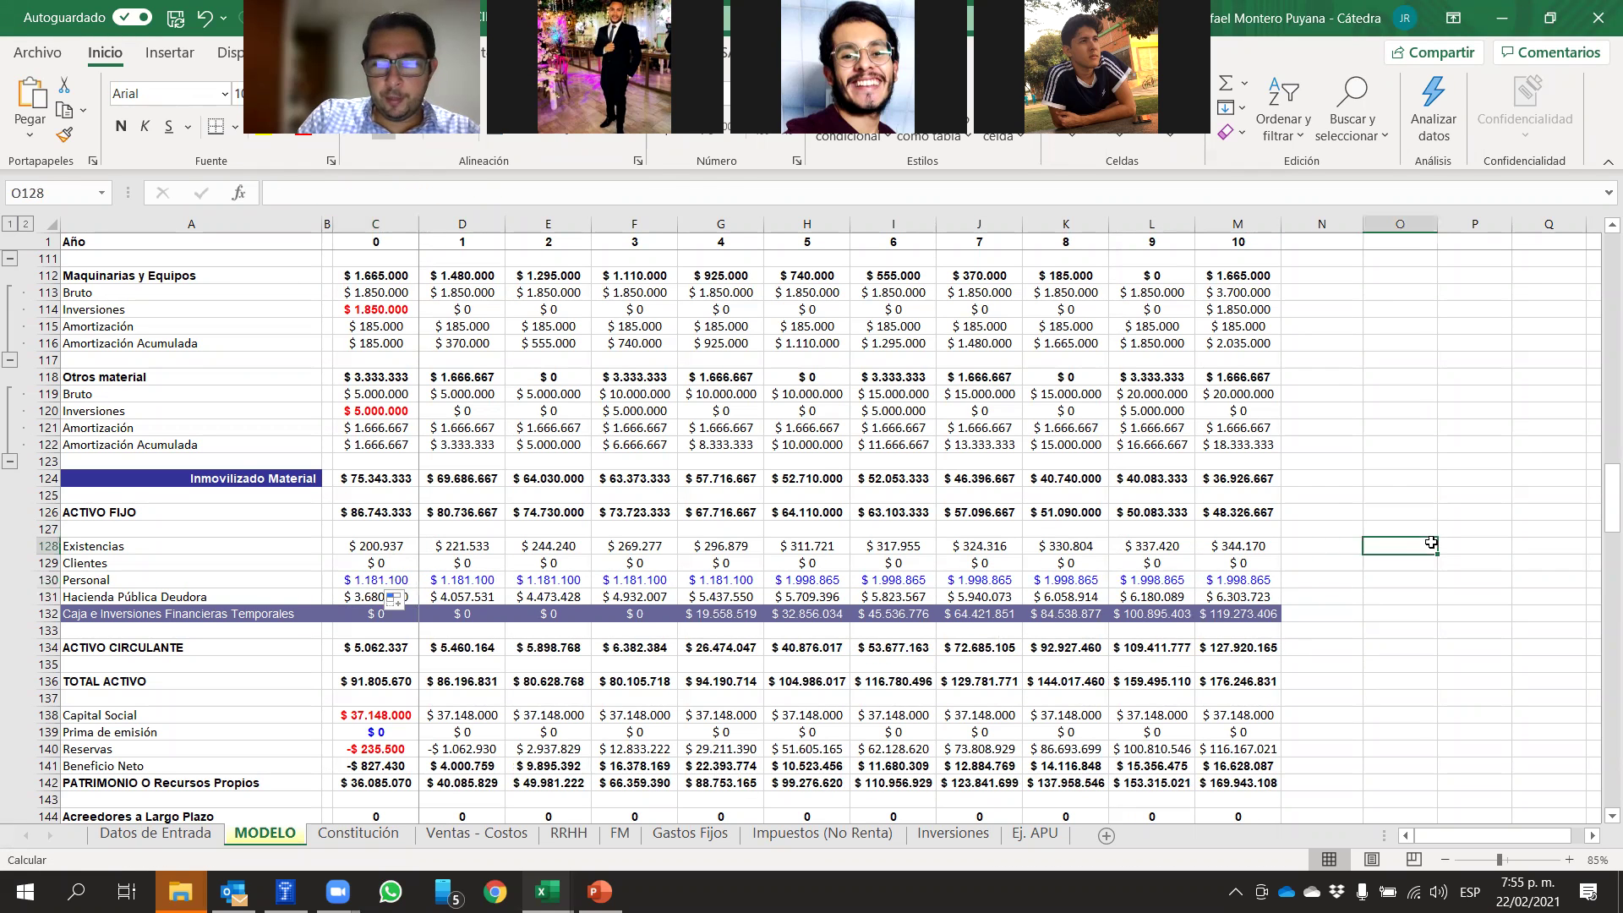
{"action": "left_click", "coordinate": [362, 578]}
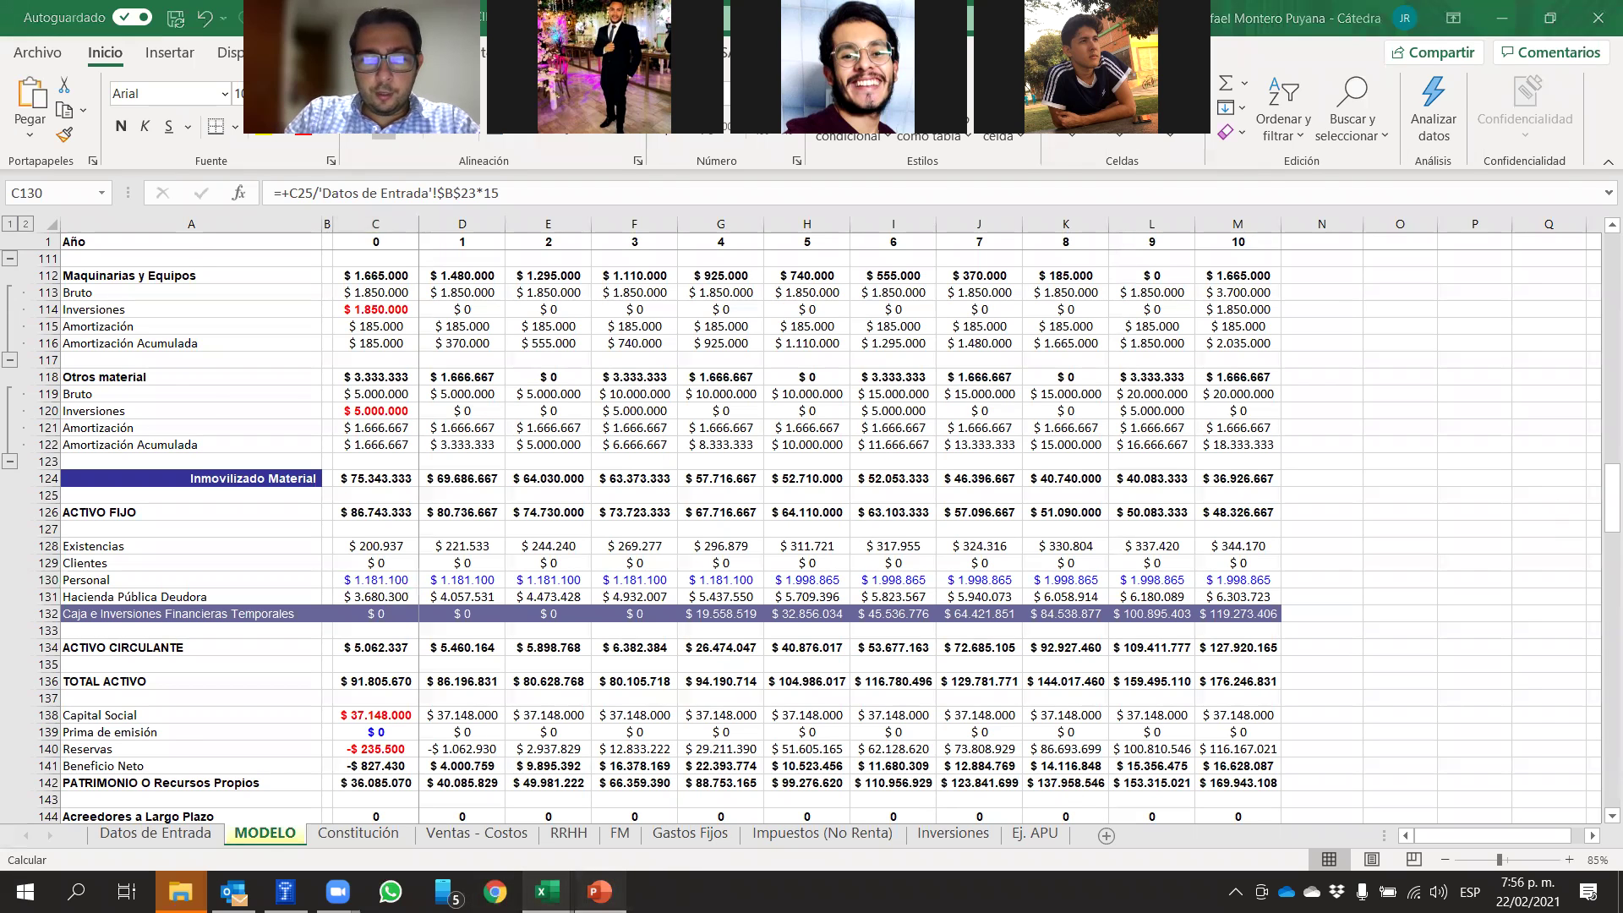
Switch to PowerPoint, review the Personal and Hacienda Pública Deudora items on slide 251, and return to the Excel workbook
{"action": "left_click", "coordinate": [599, 891]}
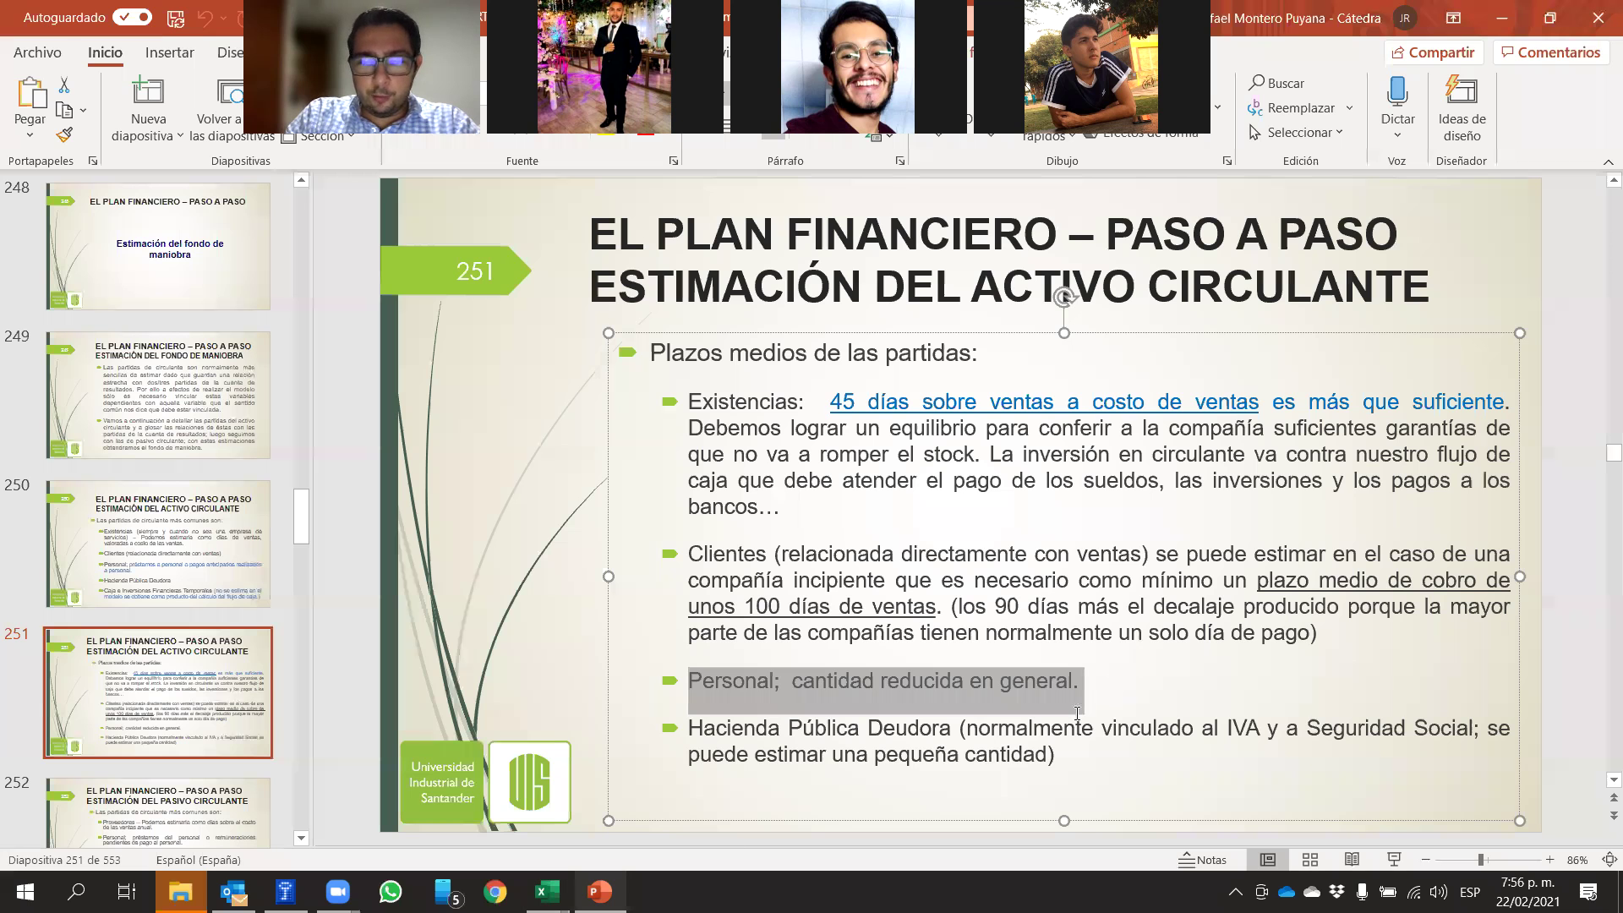
{"action": "left_click", "coordinate": [1040, 729]}
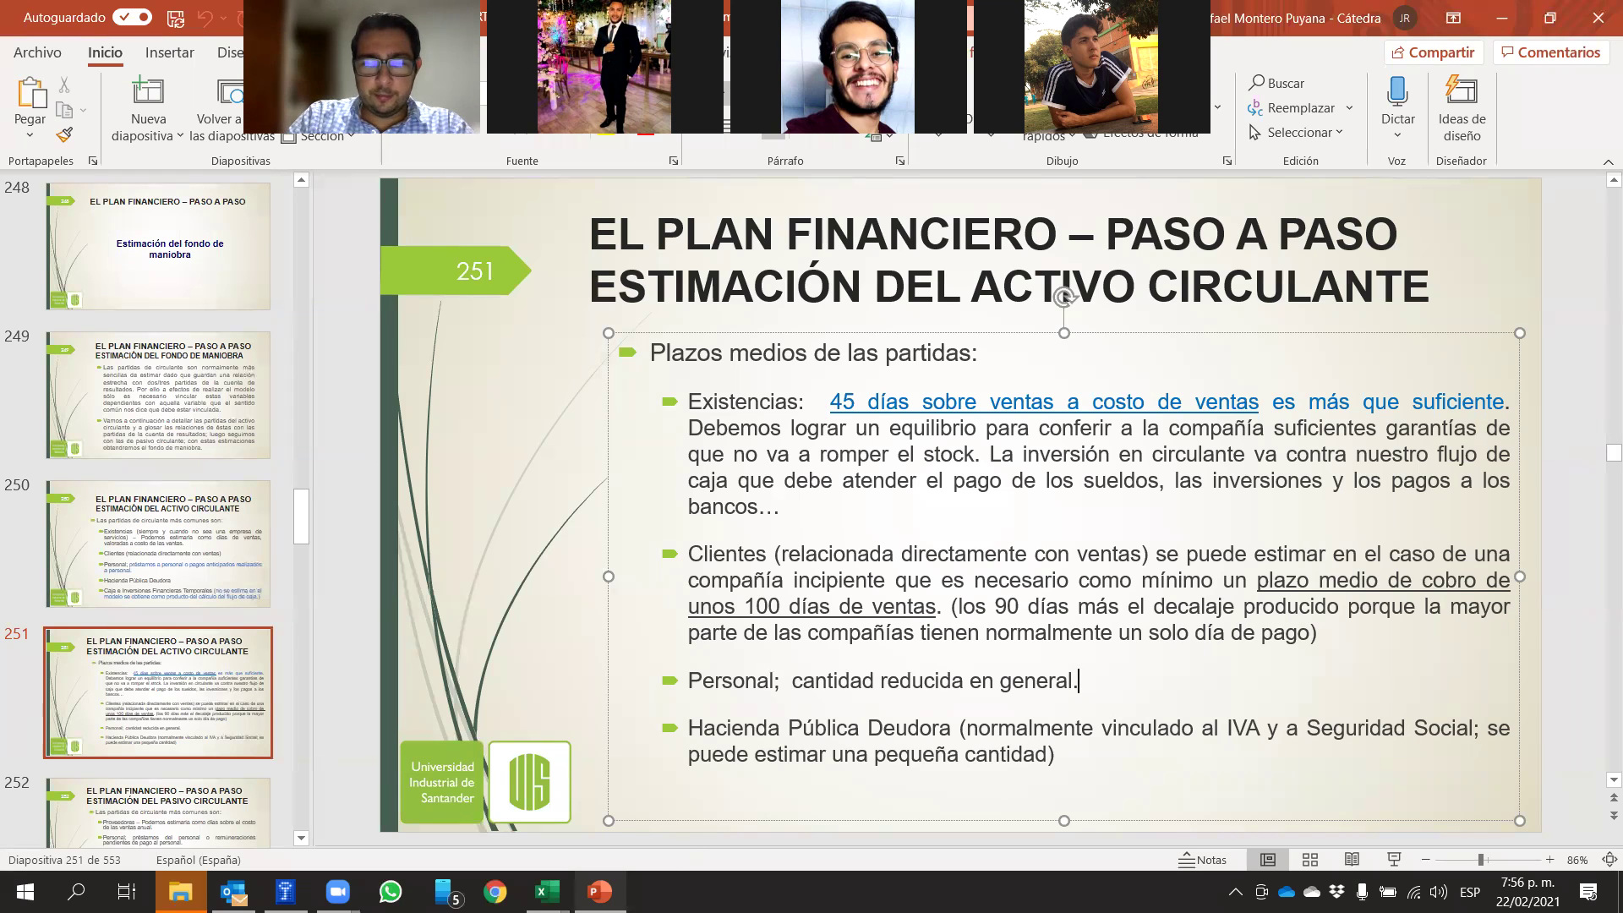
{"action": "left_click", "coordinate": [547, 891]}
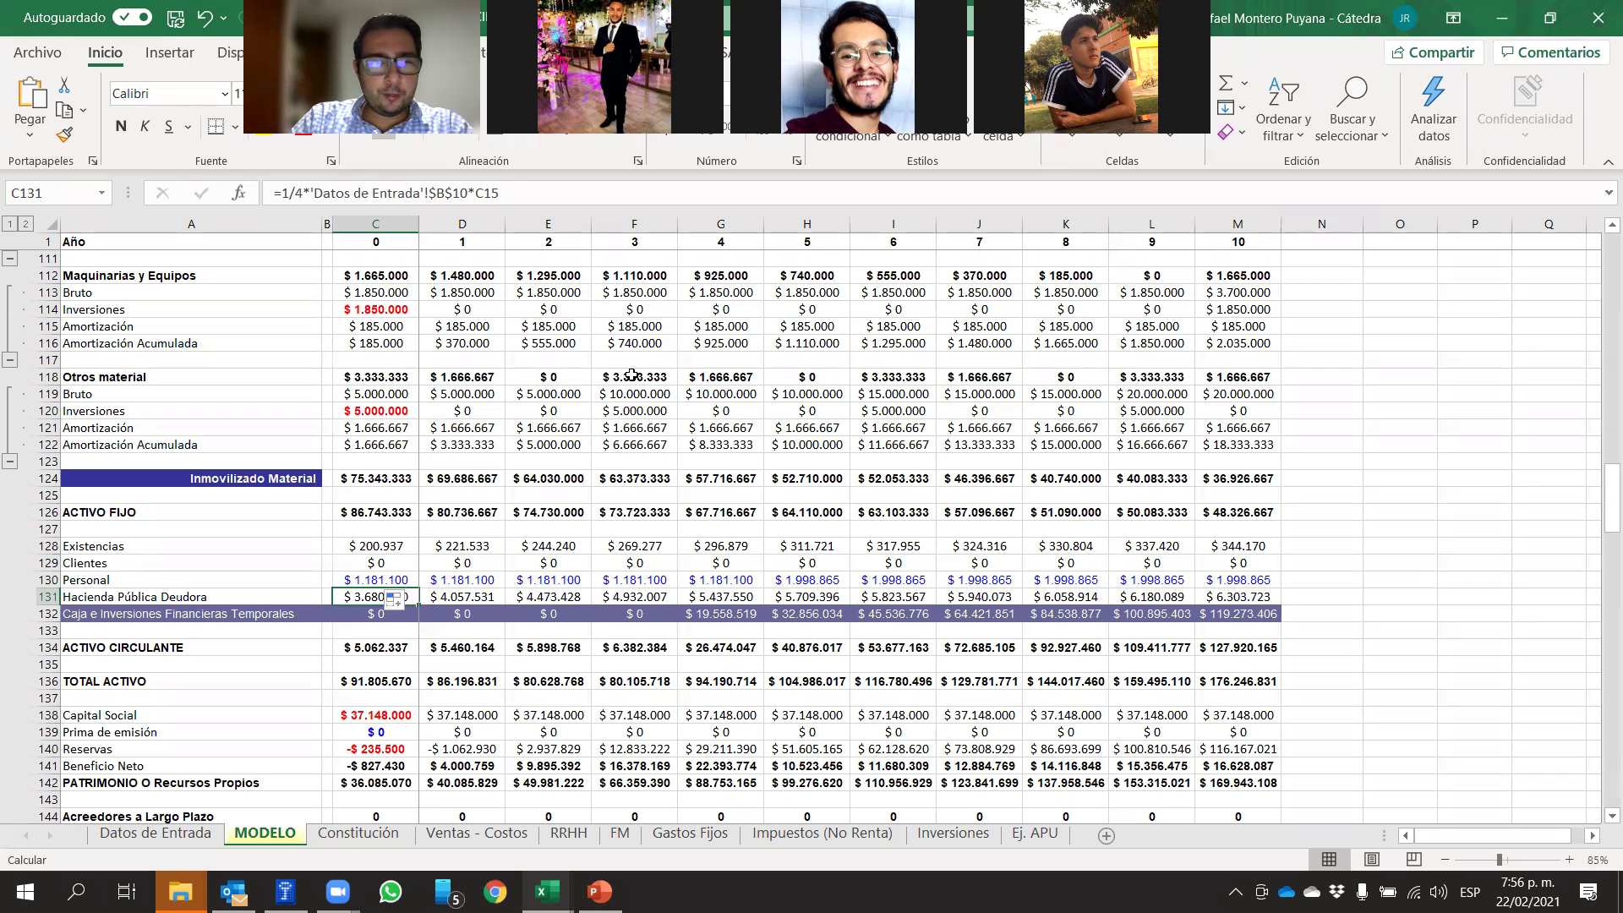
Inspect the year 0 Hacienda Pública Deudora formula in C131 and trace its C15 reference to Ventas Netas
{"action": "left_click", "coordinate": [492, 191]}
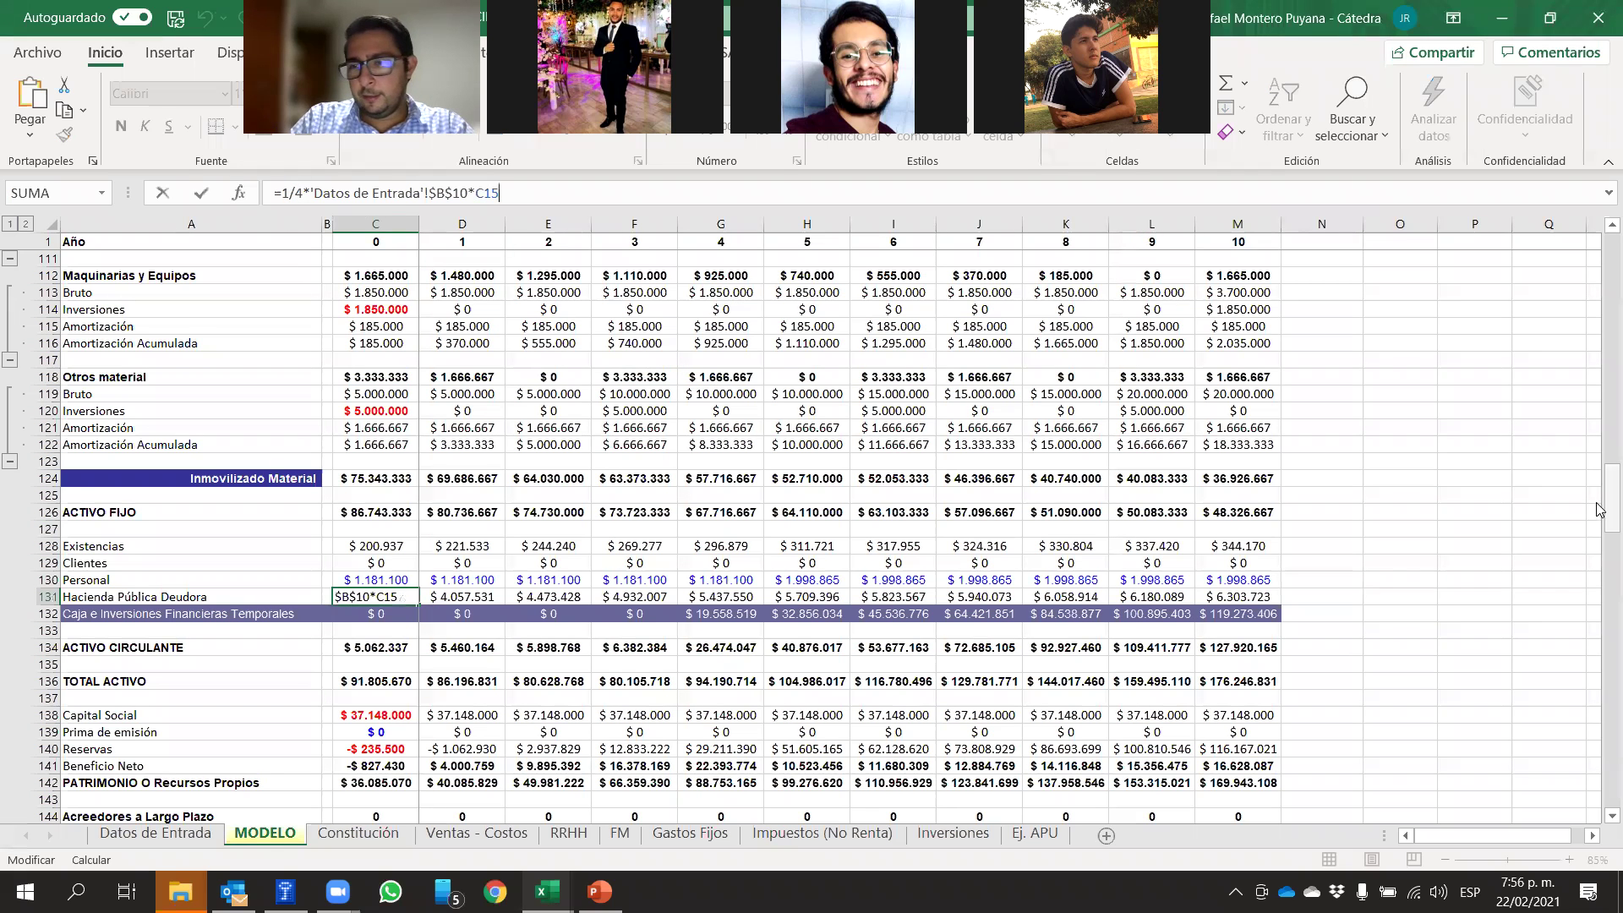
{"action": "left_click_drag", "start_coordinate": [1600, 501], "coordinate": [418, 534]}
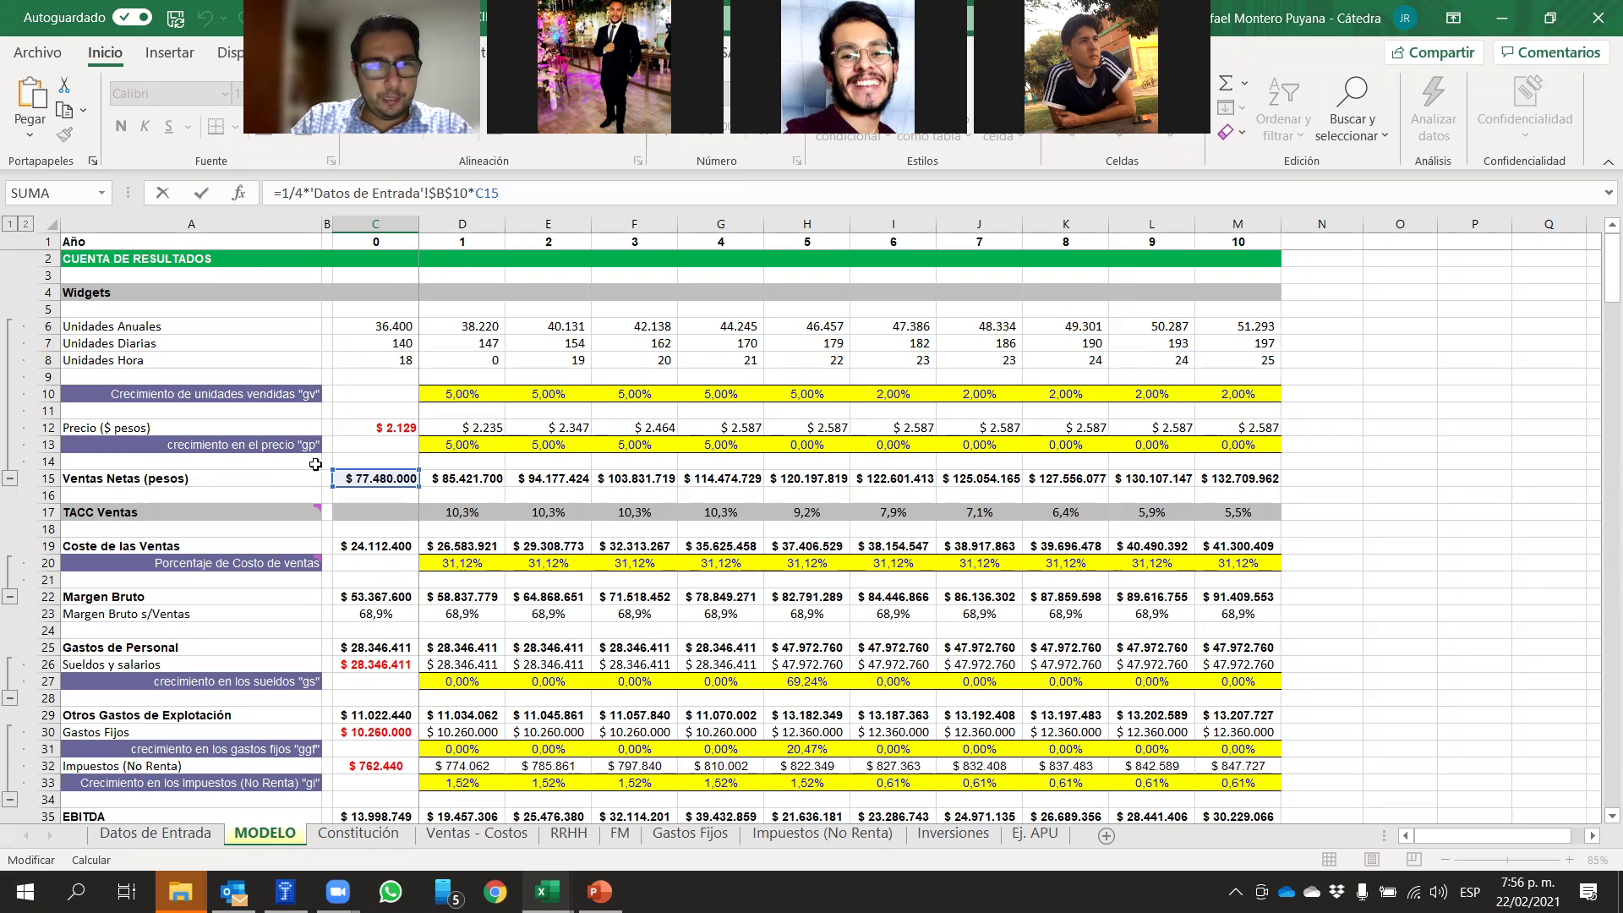
{"action": "left_click", "coordinate": [1454, 380]}
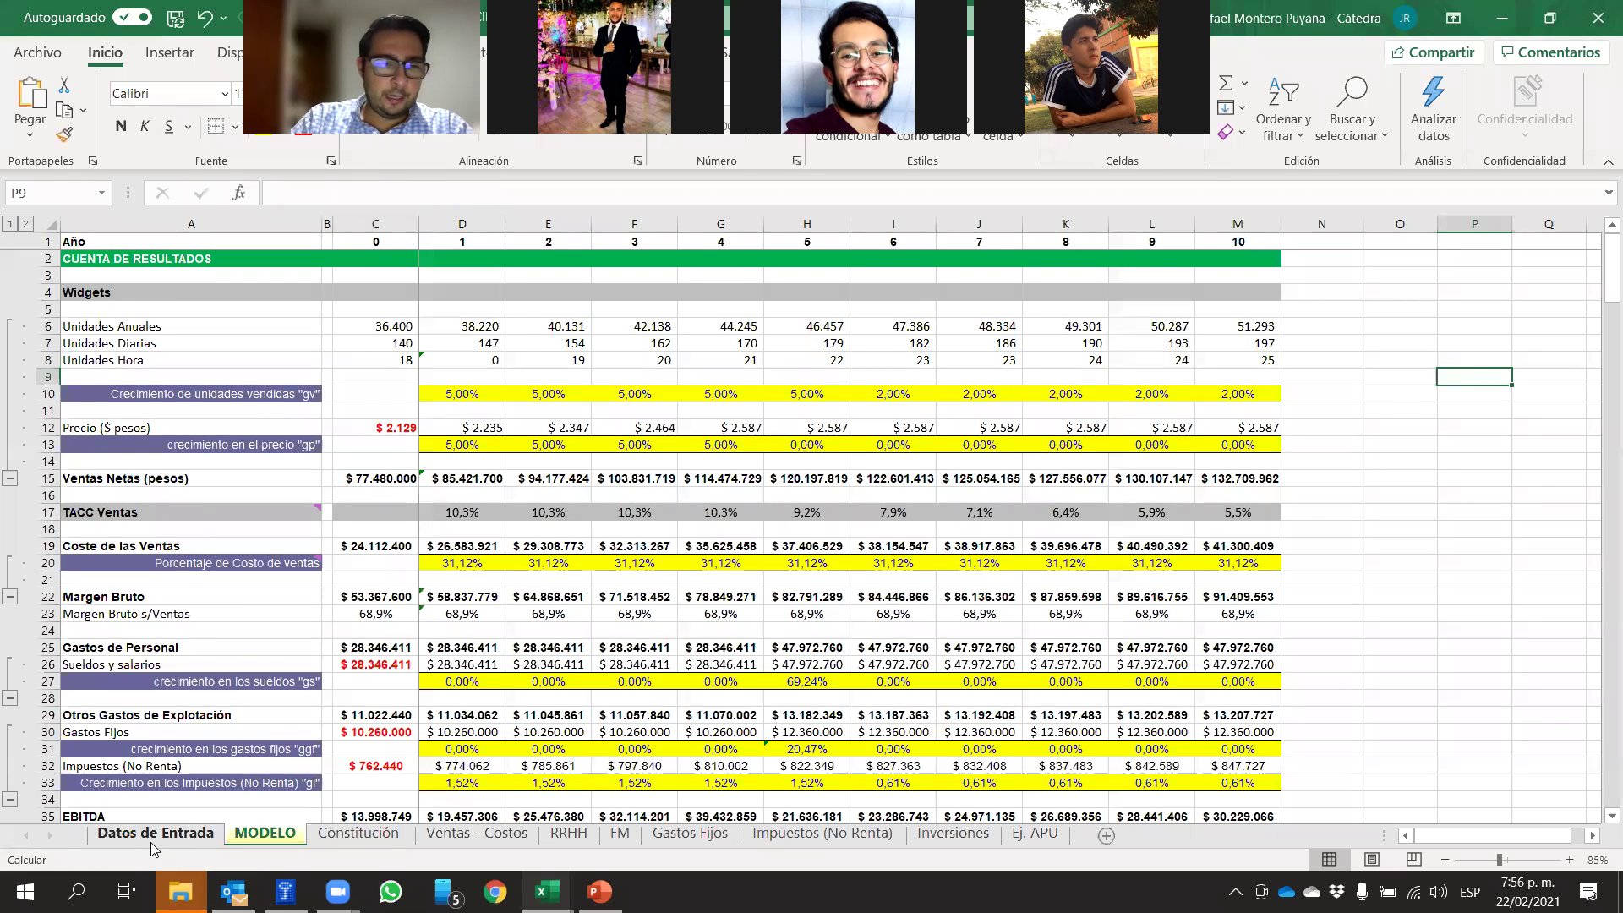
Look up the IVA rate in B10 of the Datos de Entrada sheet and return to MODELO
{"action": "left_click", "coordinate": [153, 837]}
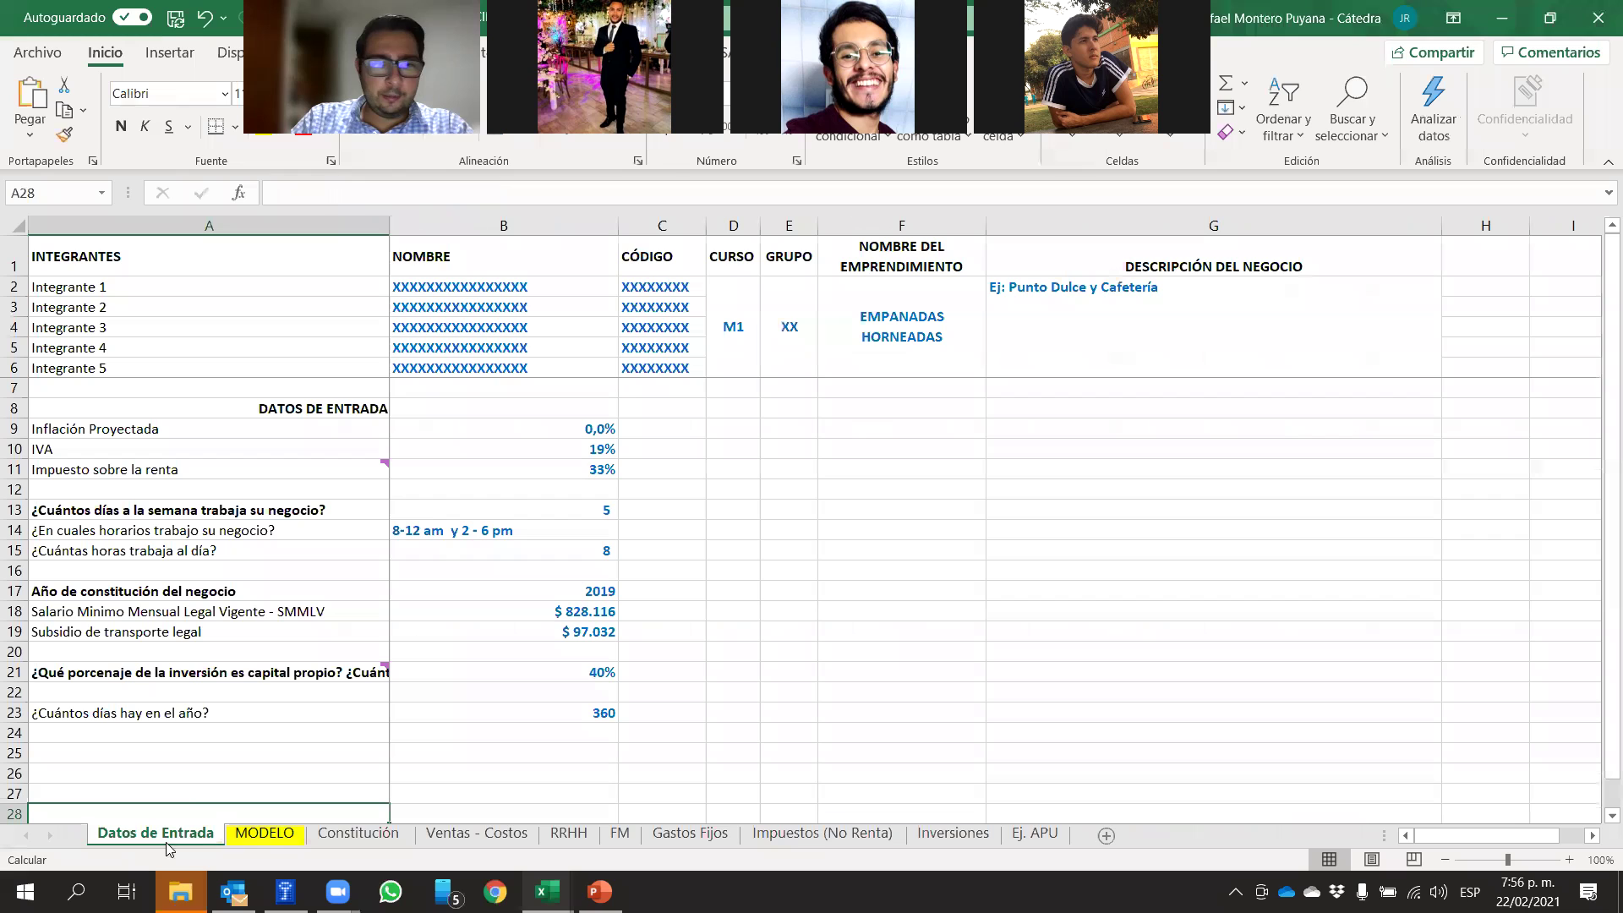
{"action": "left_click", "coordinate": [15, 449]}
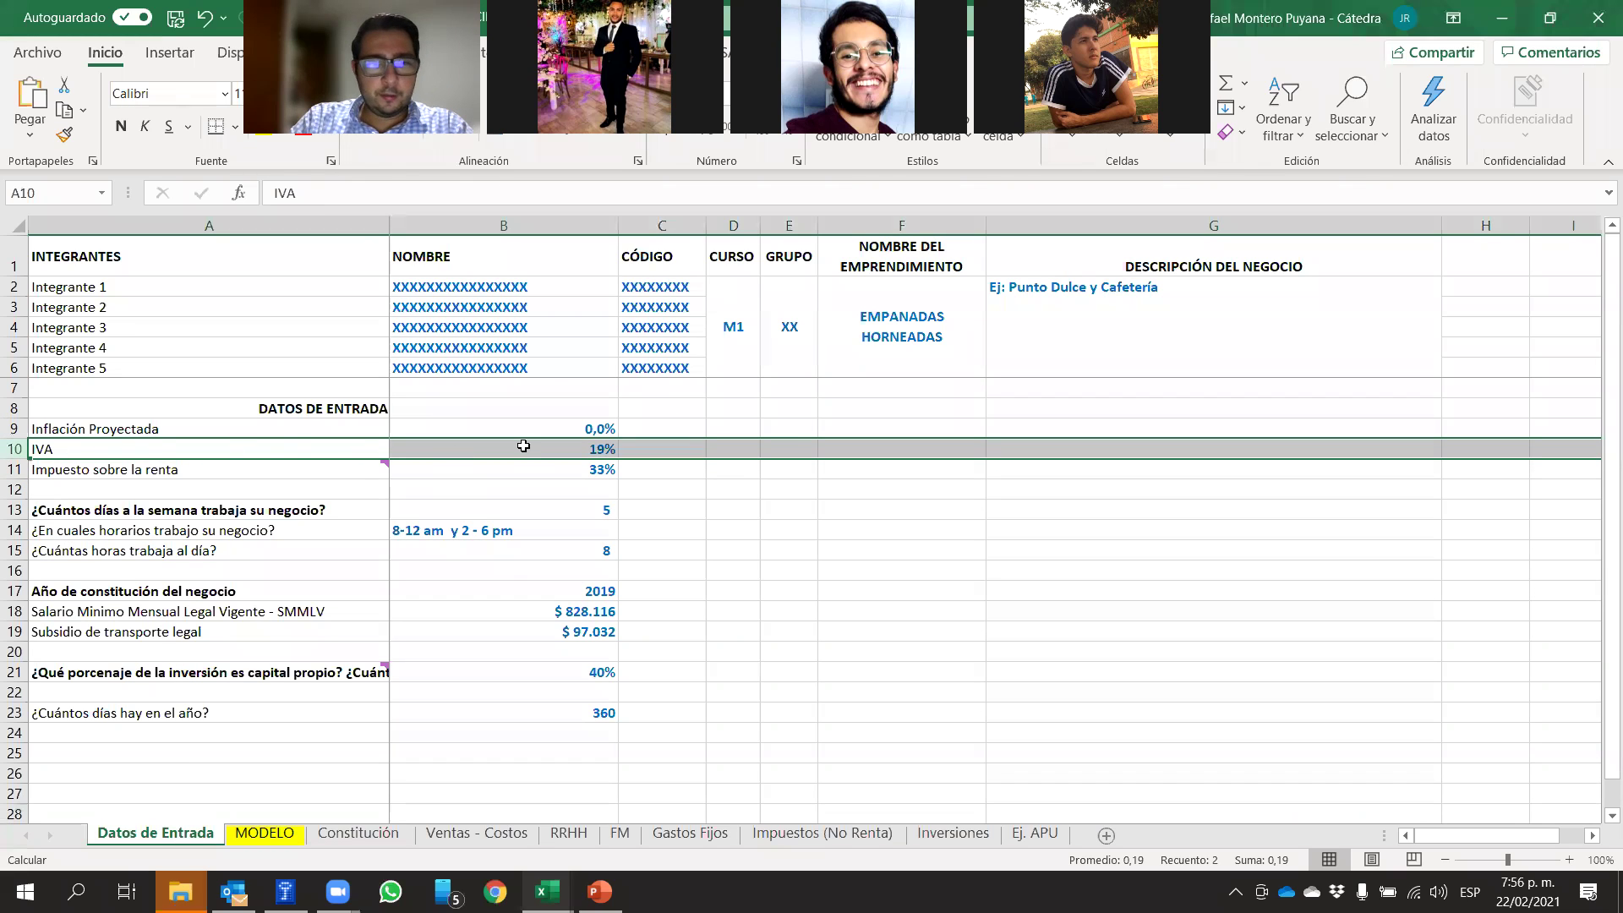
{"action": "left_click", "coordinate": [787, 447]}
{"action": "left_click", "coordinate": [572, 445]}
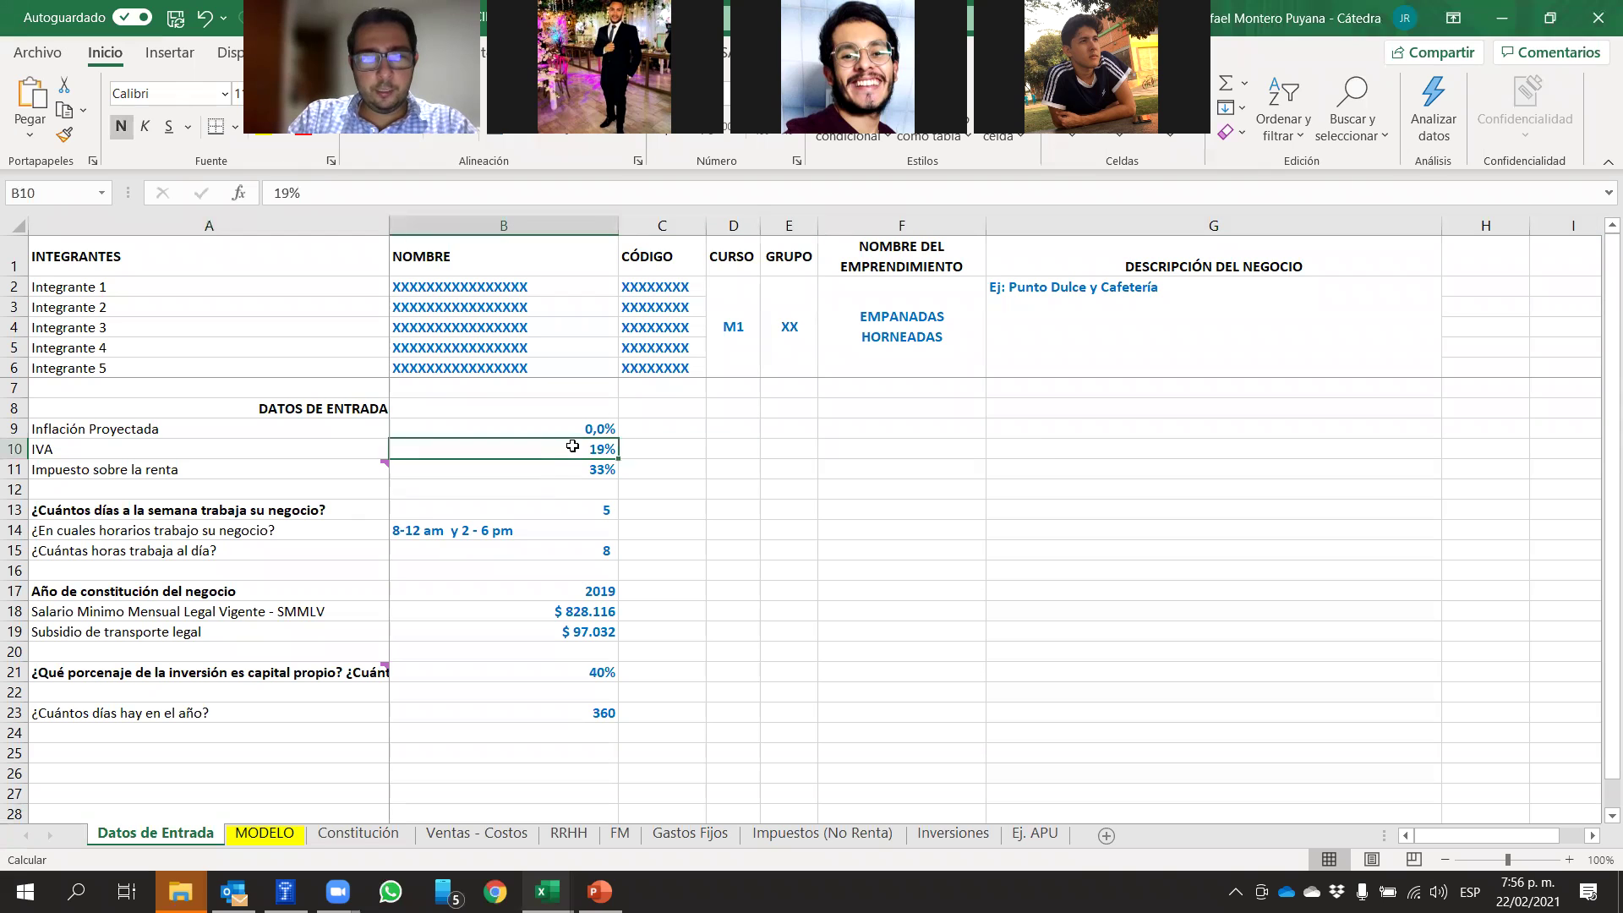
{"action": "left_click", "coordinate": [291, 841]}
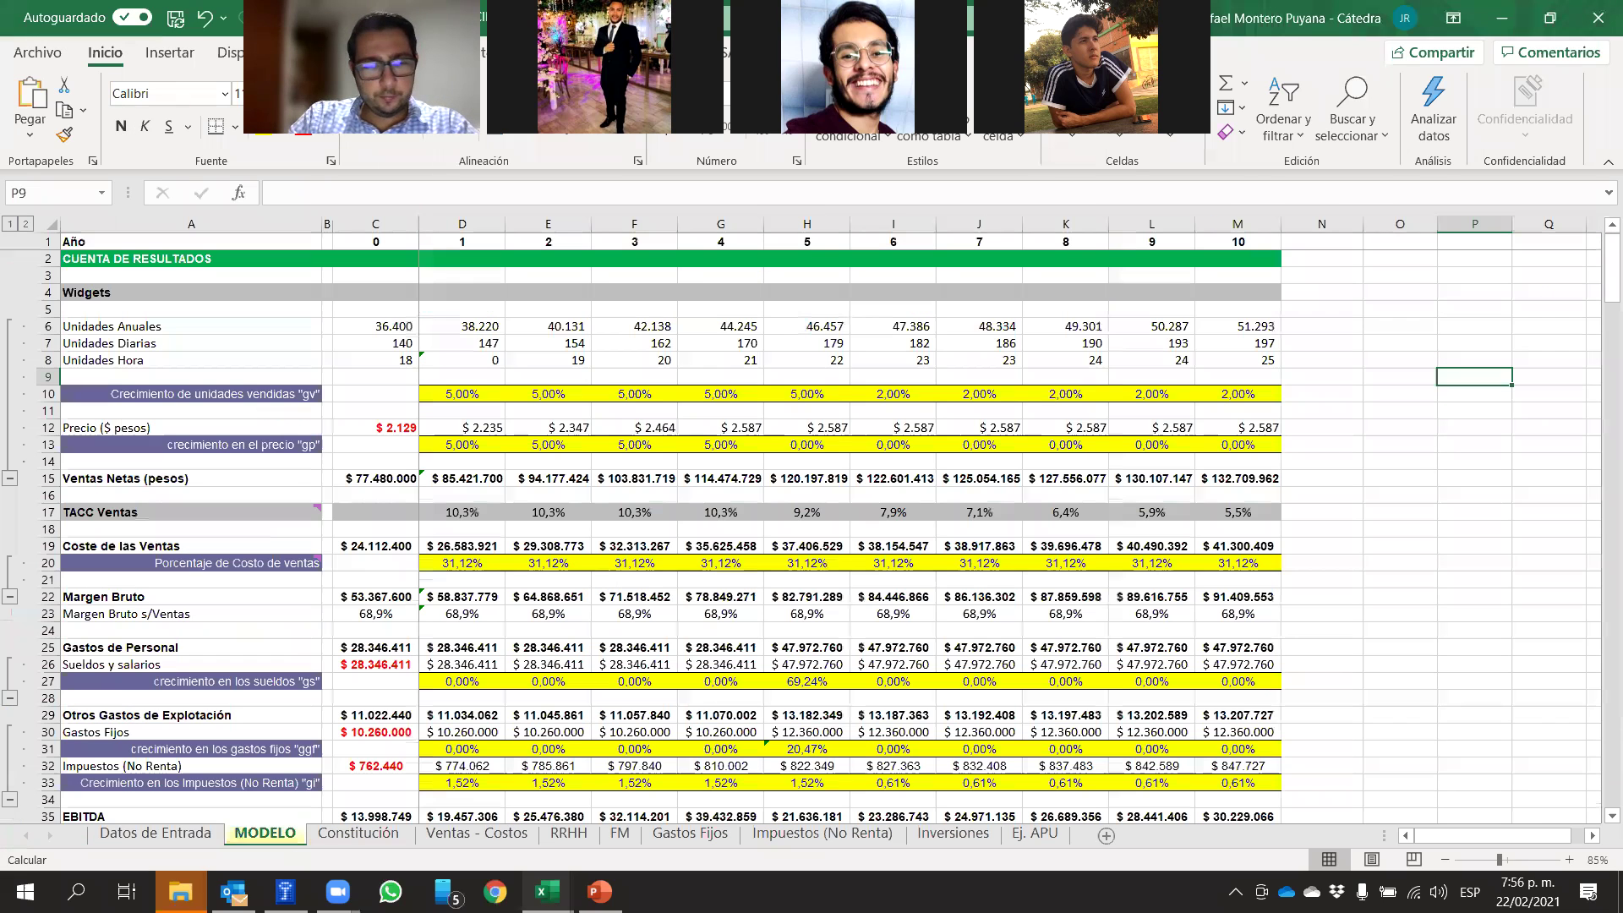
Bring up the File Explorer window showing the Zoom recording folder and close it
{"action": "mouse_move", "coordinate": [181, 892]}
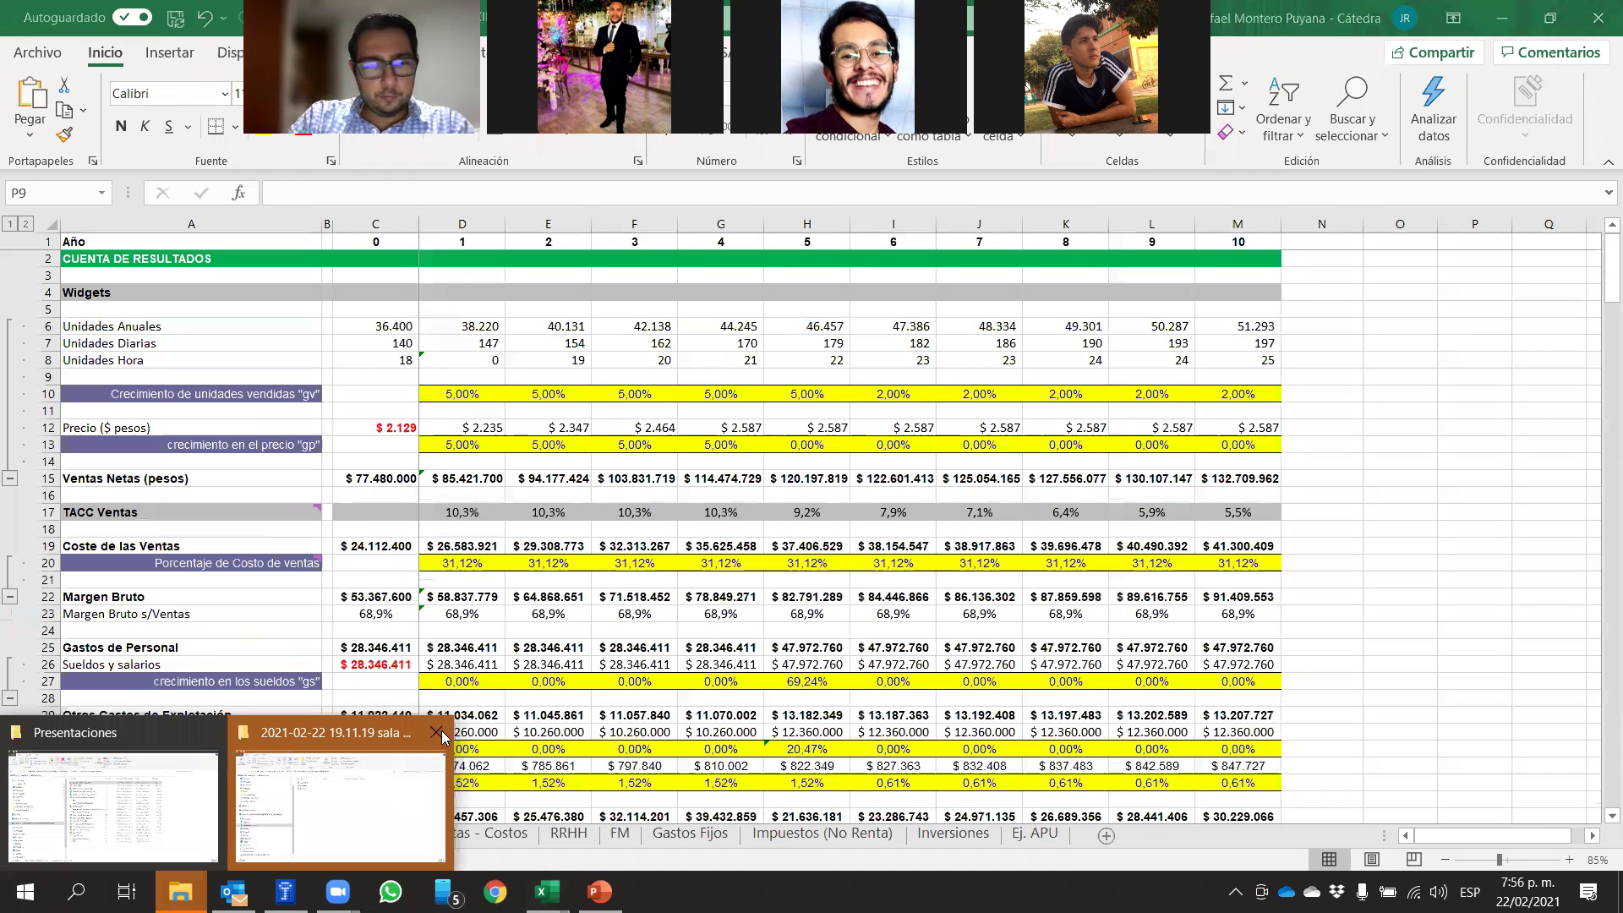
{"action": "left_click", "coordinate": [414, 774]}
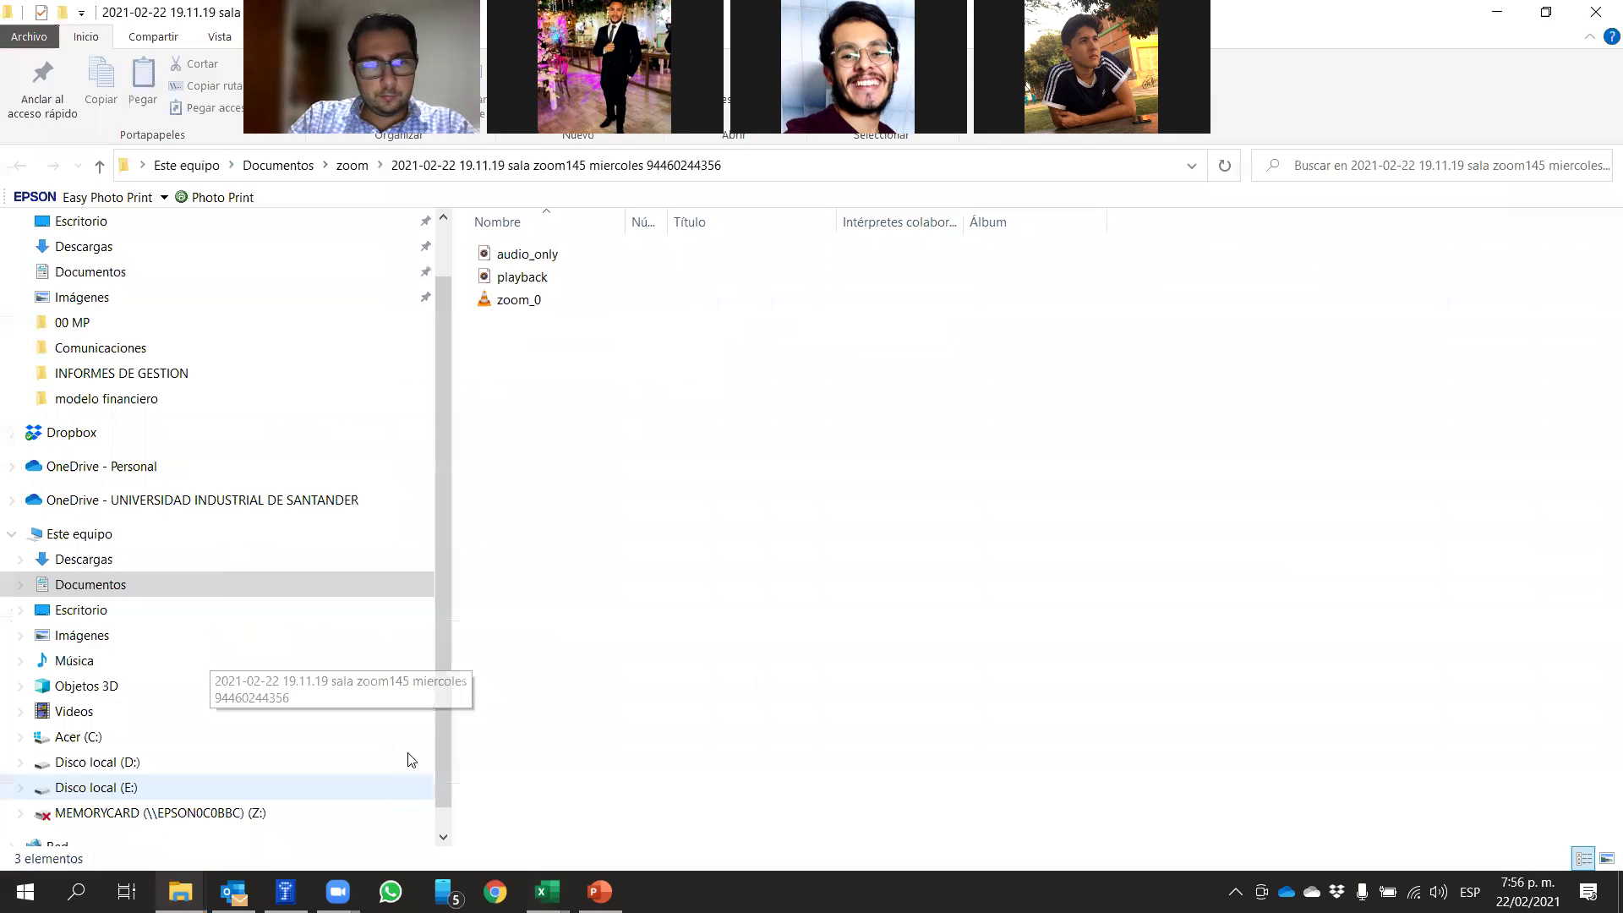
{"action": "left_click", "coordinate": [1598, 12]}
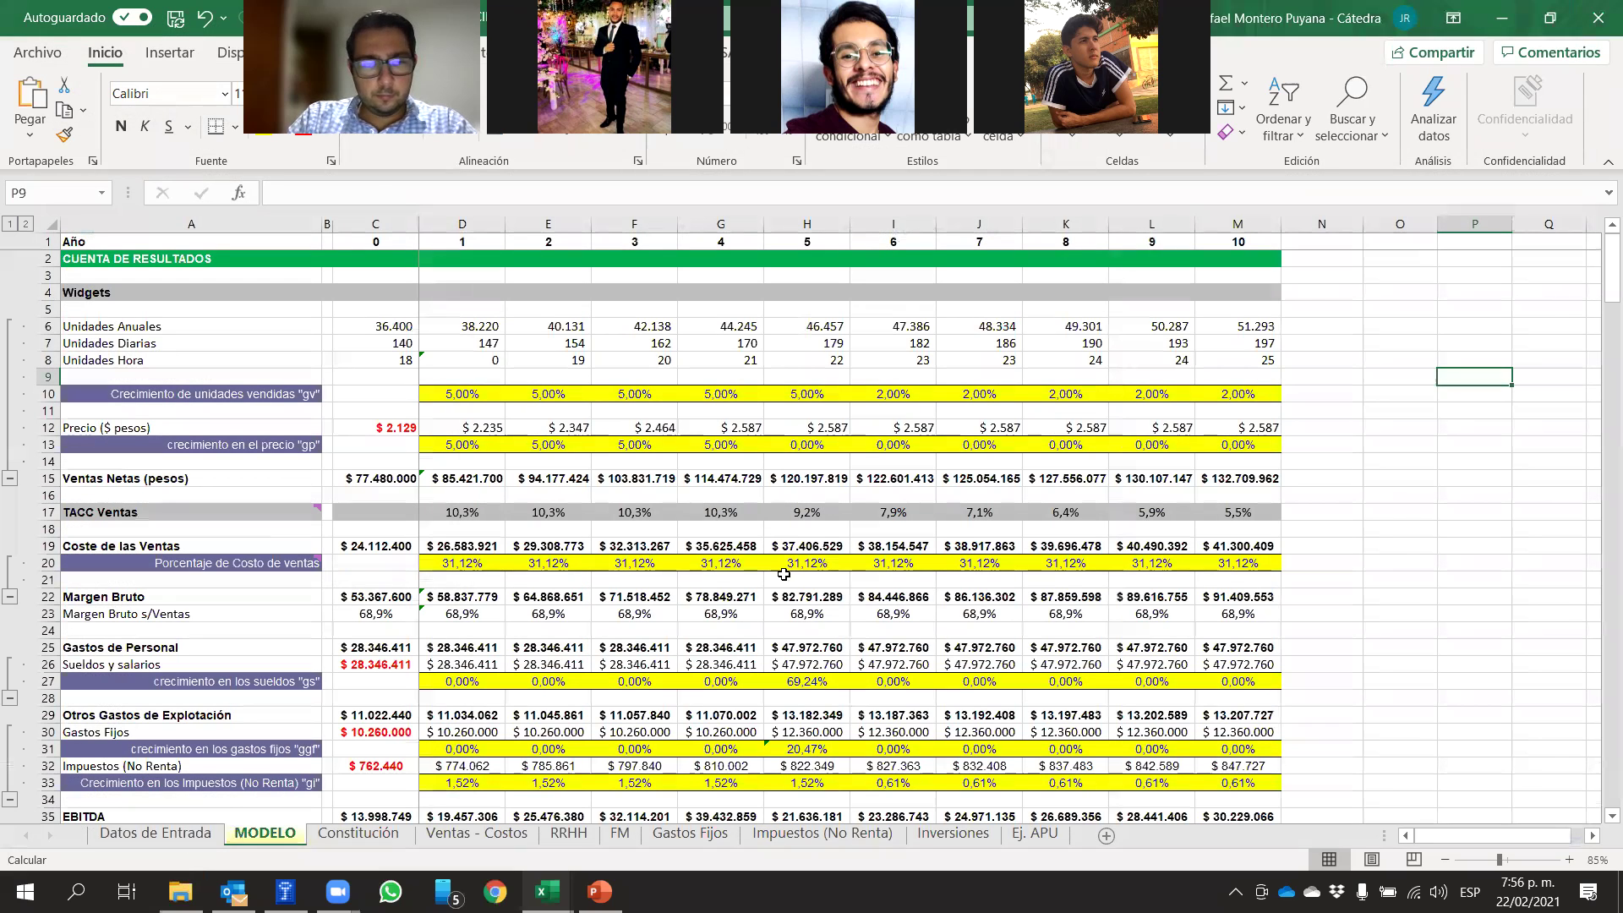
Examine the Caja e Inversiones Financieras Temporales row in the balance of the MODELO sheet
{"action": "scroll", "coordinate": [774, 584], "scroll_direction": "down", "scroll_amount": 7}
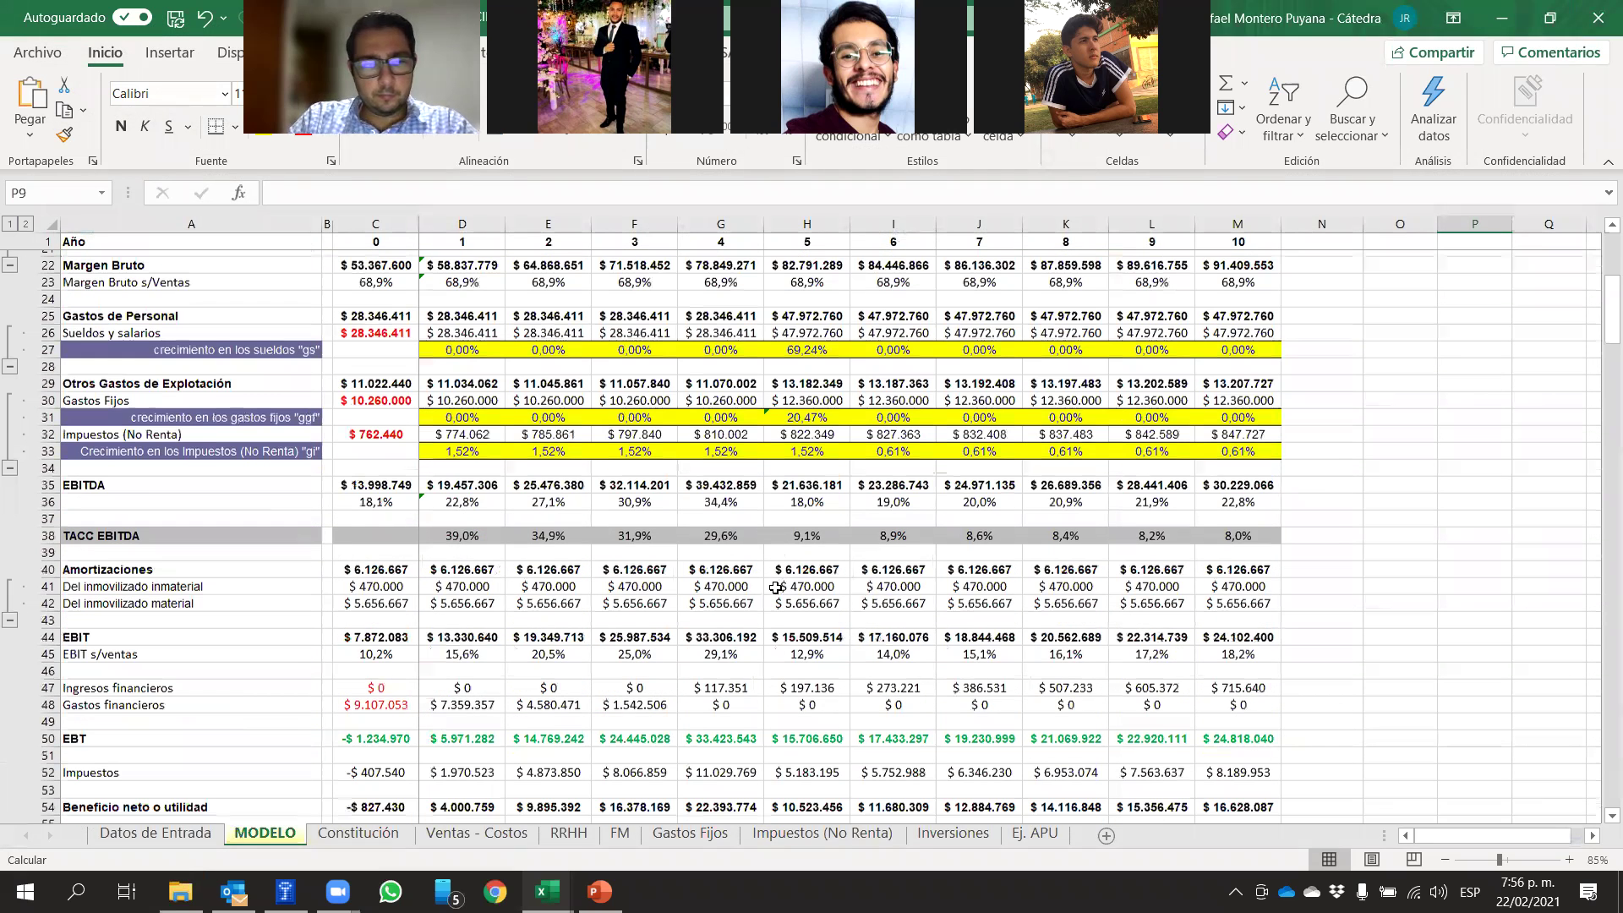
{"action": "scroll", "coordinate": [776, 587], "scroll_direction": "down", "scroll_amount": 13}
{"action": "scroll", "coordinate": [776, 588], "scroll_direction": "down", "scroll_amount": 12}
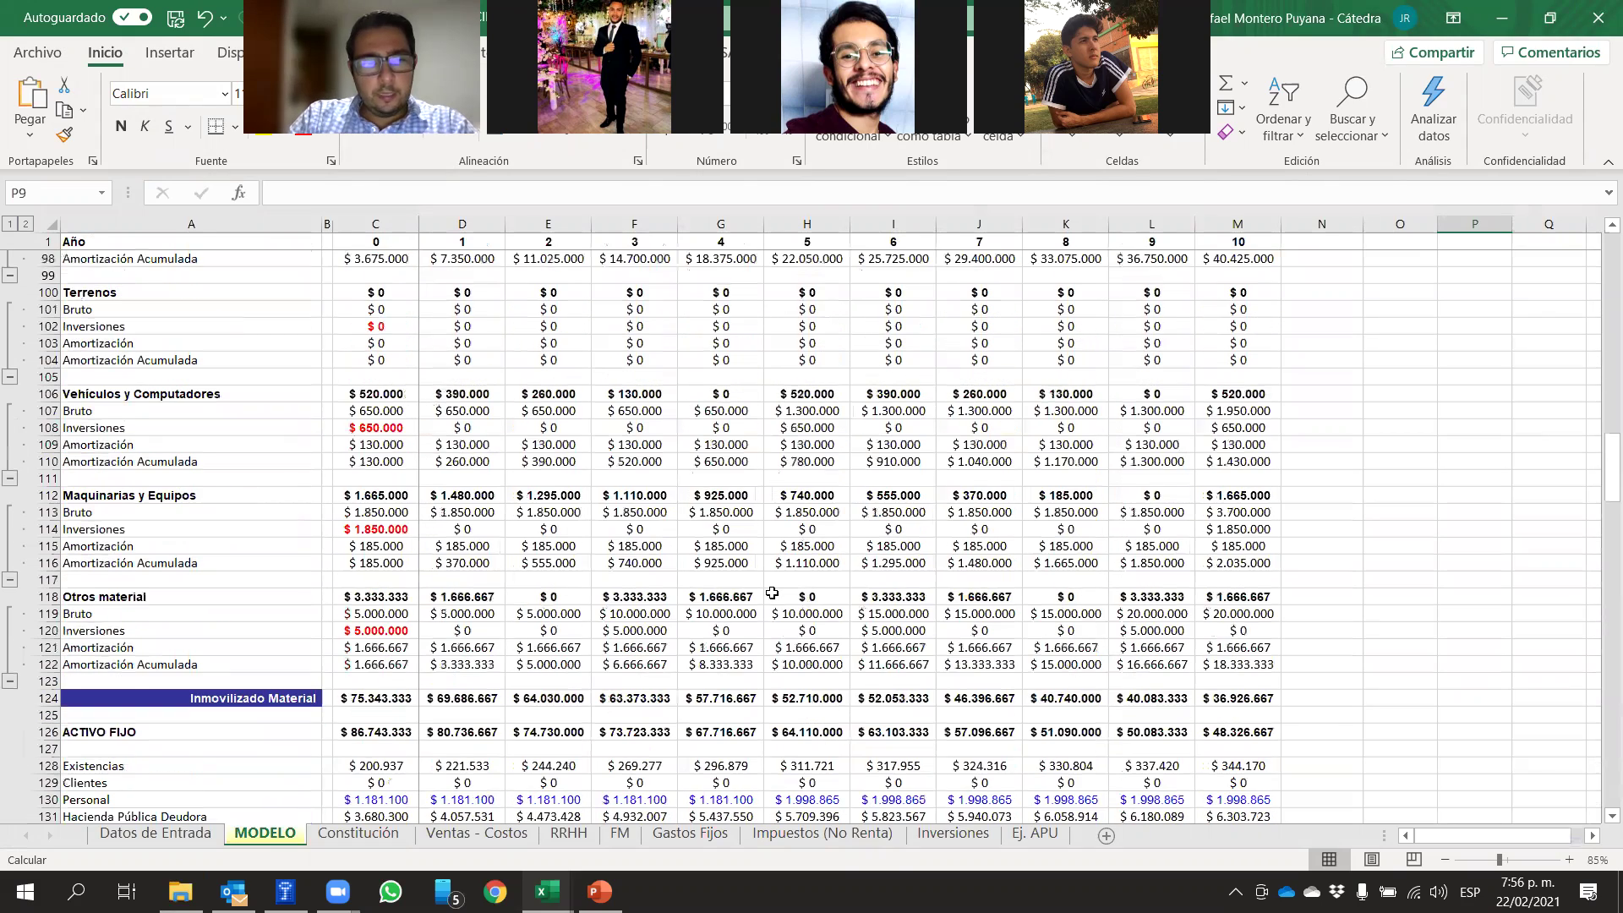
{"action": "scroll", "coordinate": [772, 592], "scroll_direction": "down", "scroll_amount": 5}
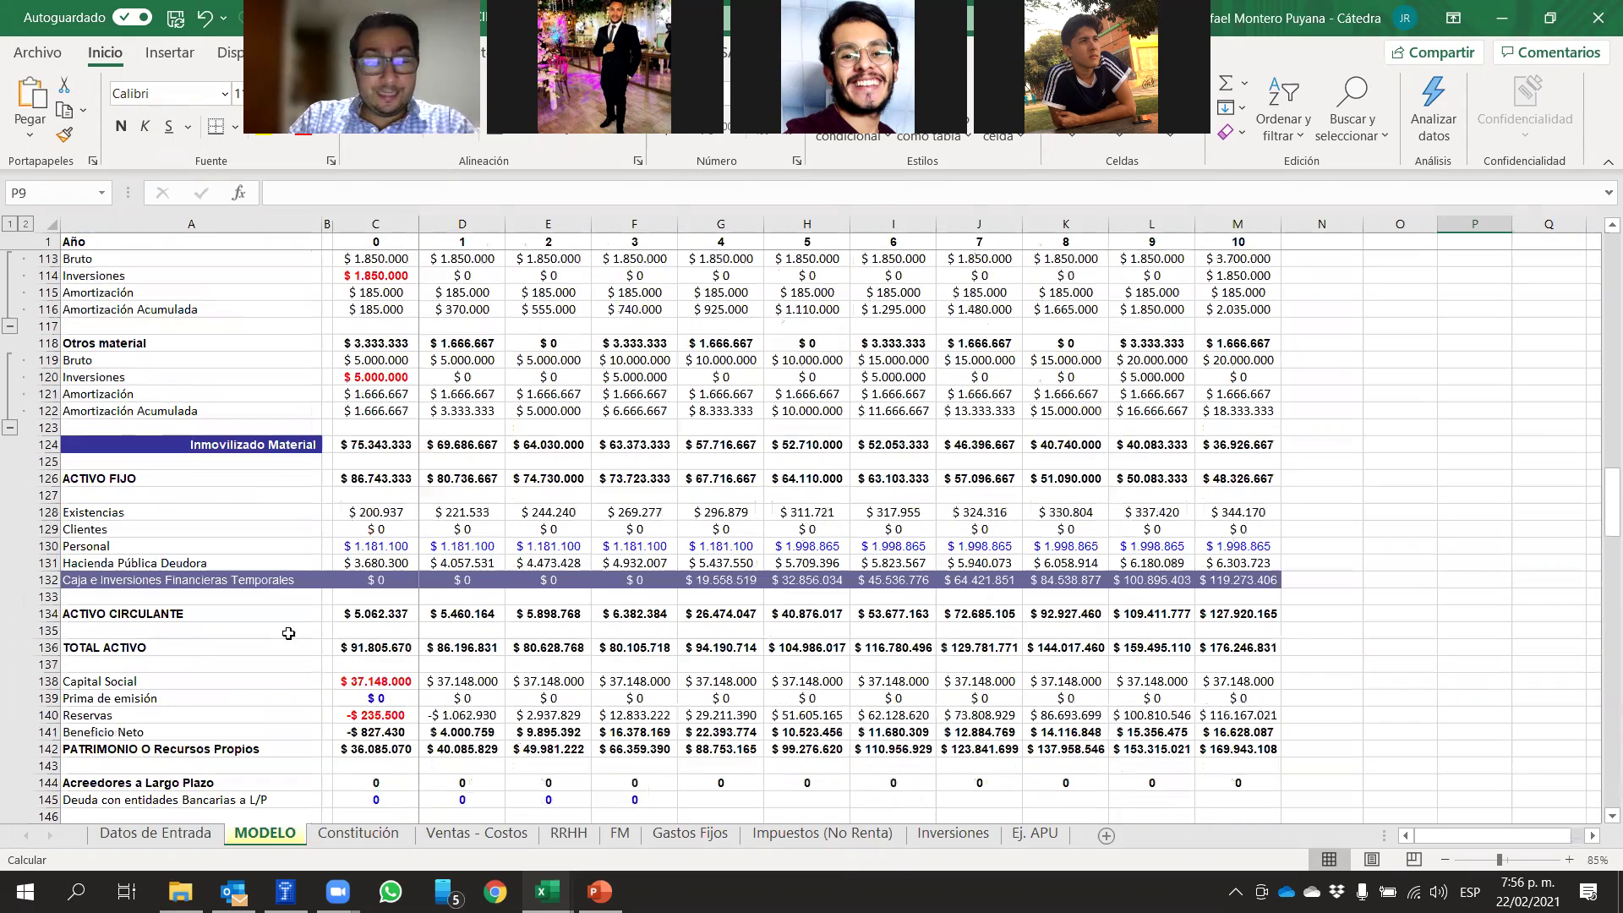
{"action": "left_click", "coordinate": [42, 580]}
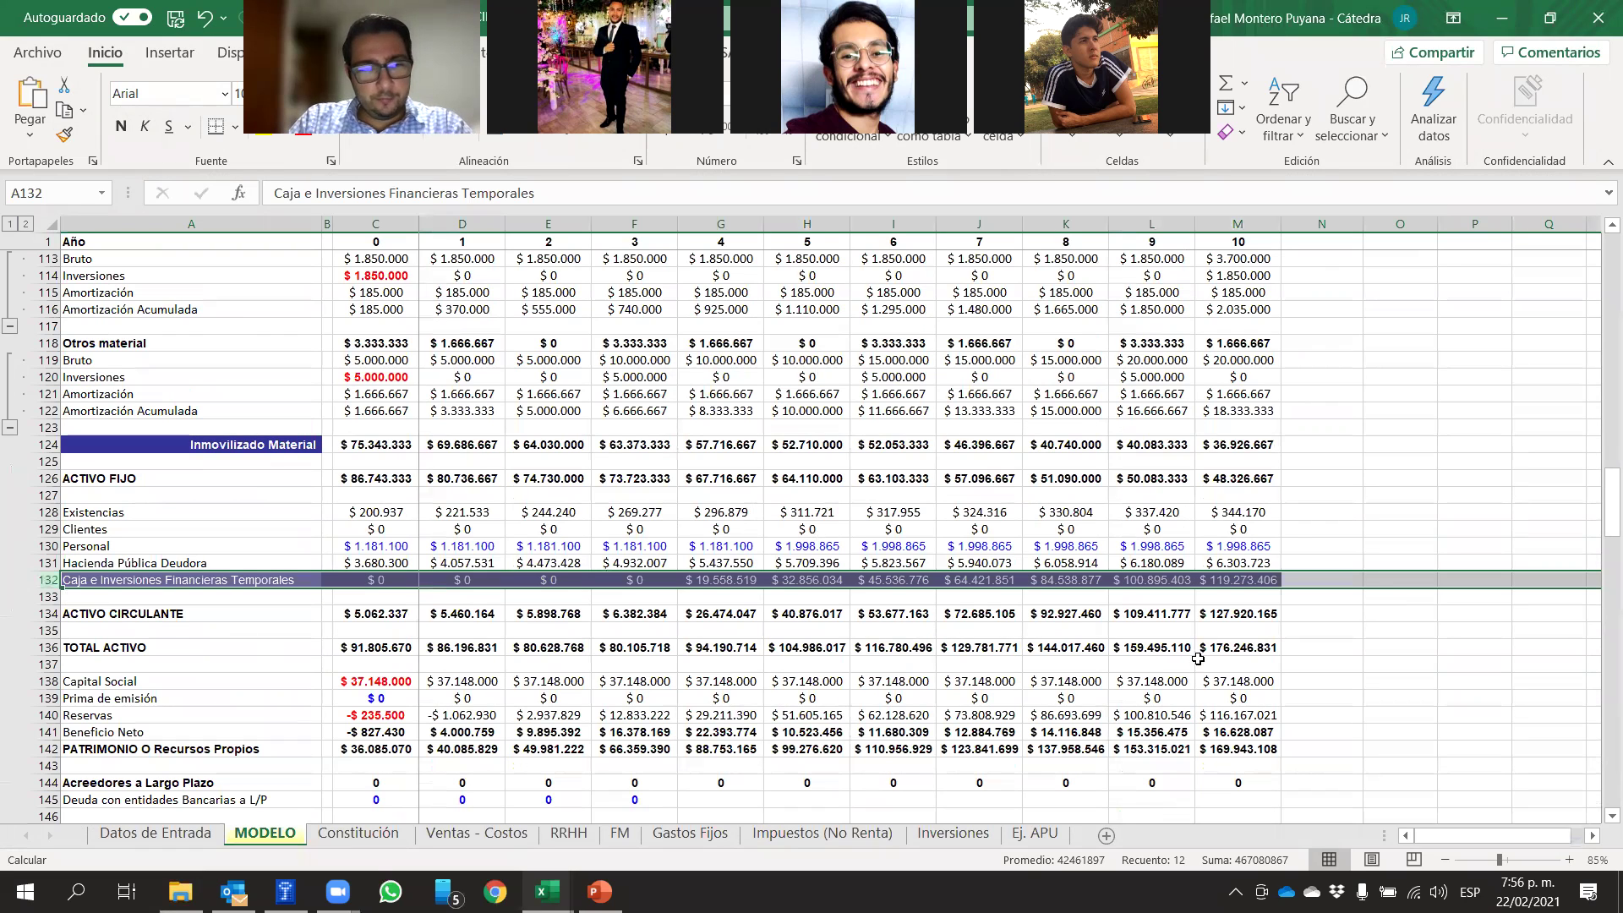
{"action": "left_click", "coordinate": [1475, 495]}
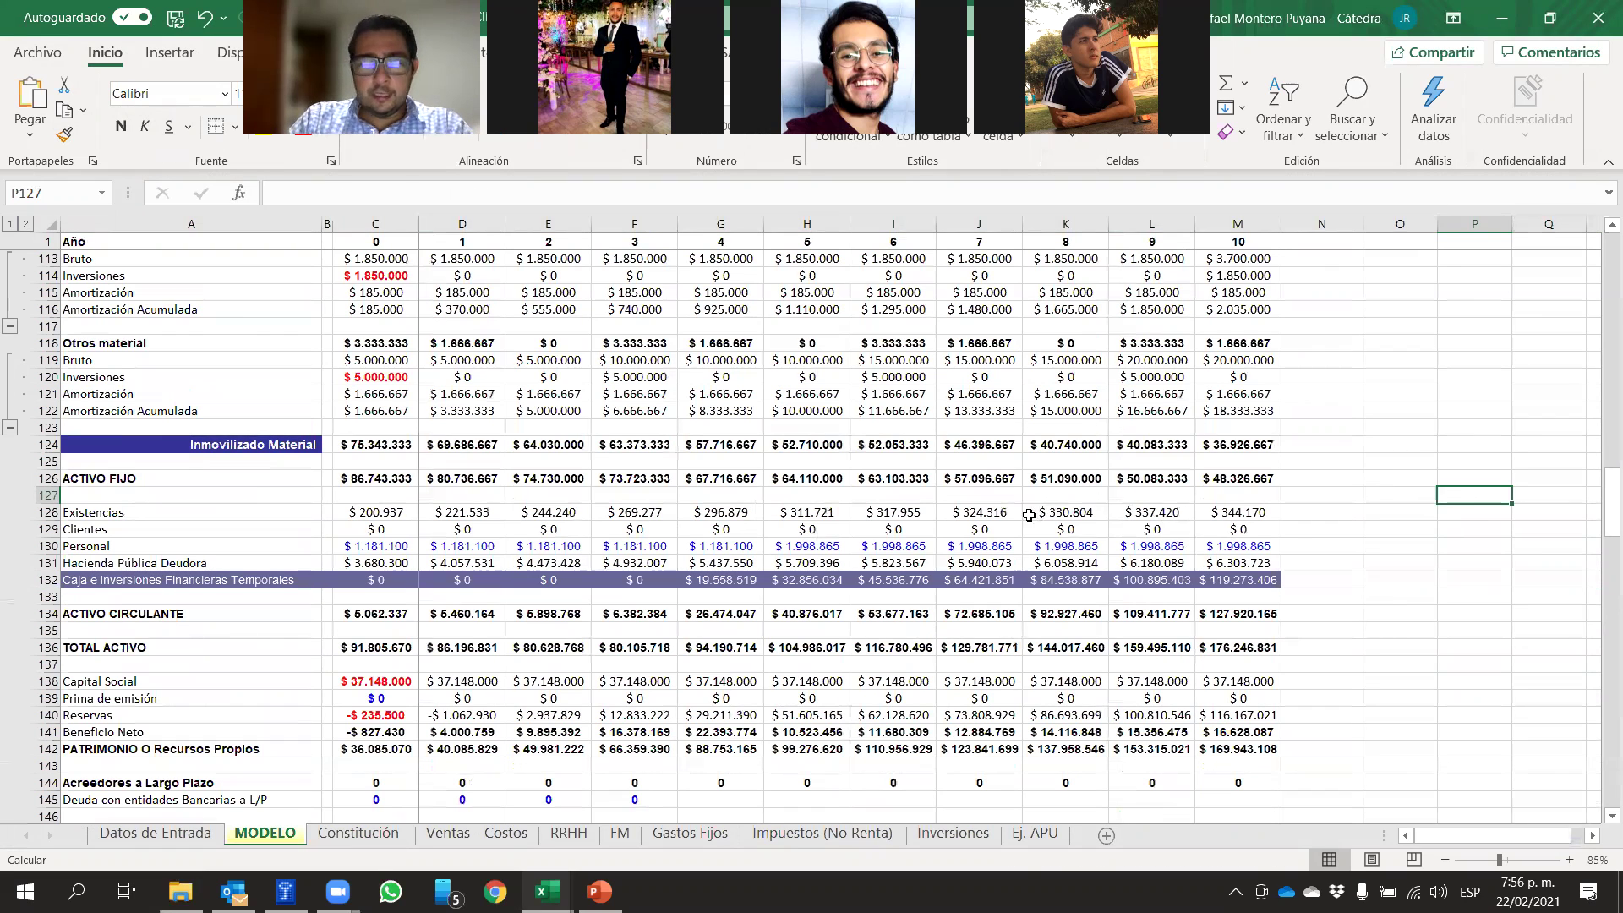
Highlight the Caja e Inversiones Financieras Temporales values for years 4 to 10, checking the year 4 column
{"action": "left_click", "coordinate": [699, 583]}
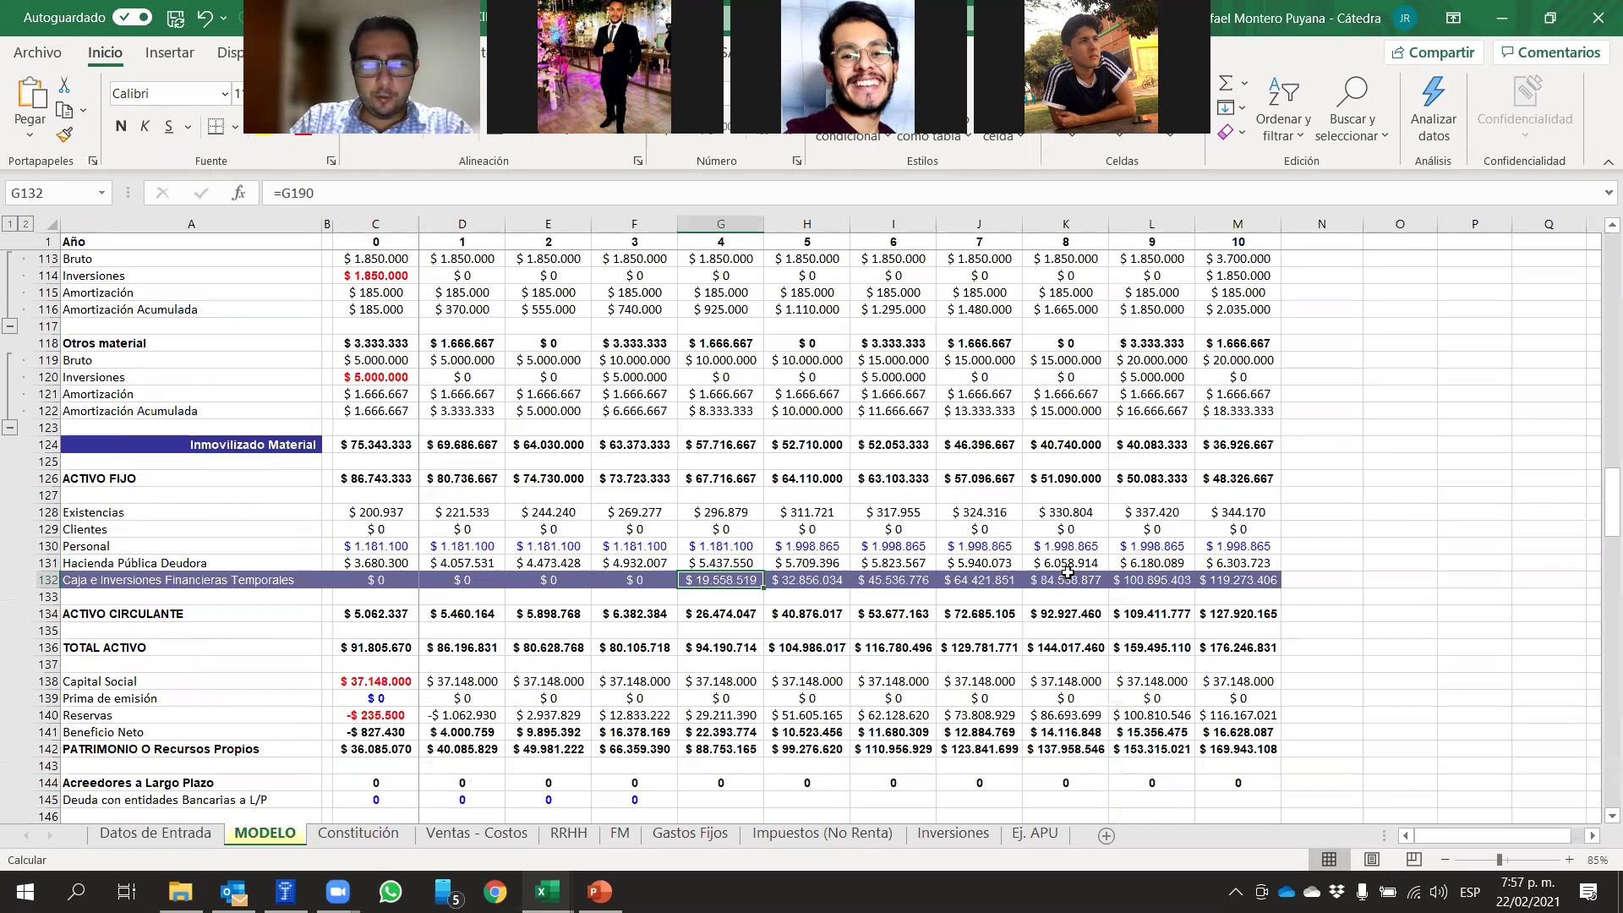
{"action": "left_click", "coordinate": [1249, 583], "text": "shift"}
{"action": "left_click_drag", "start_coordinate": [1249, 583], "coordinate": [1249, 589]}
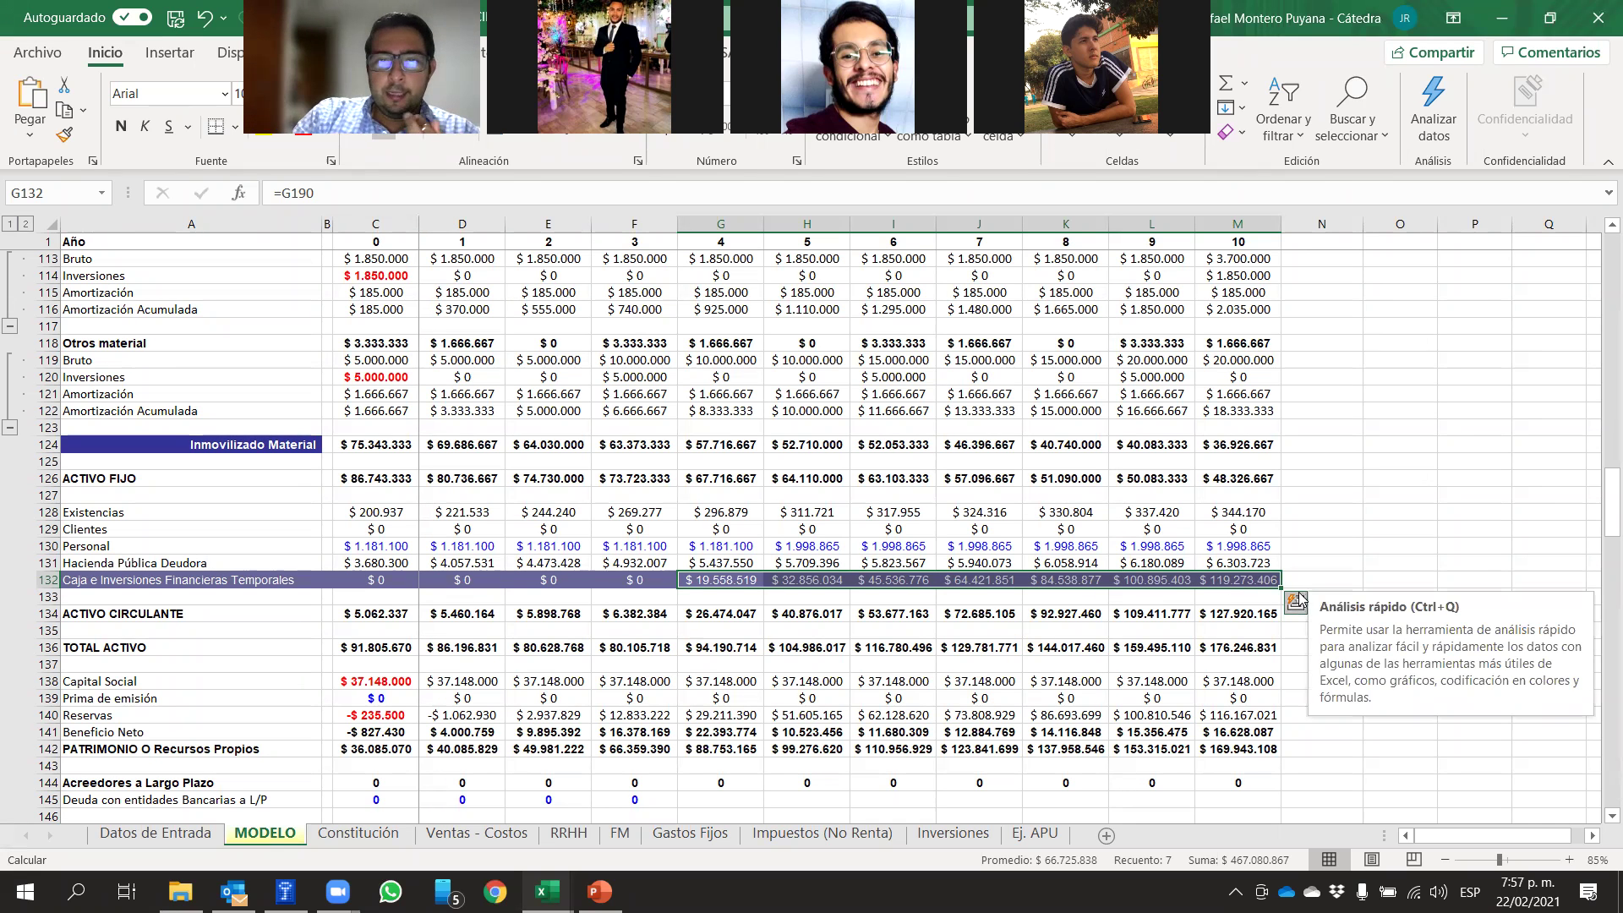
{"action": "left_click", "coordinate": [720, 223]}
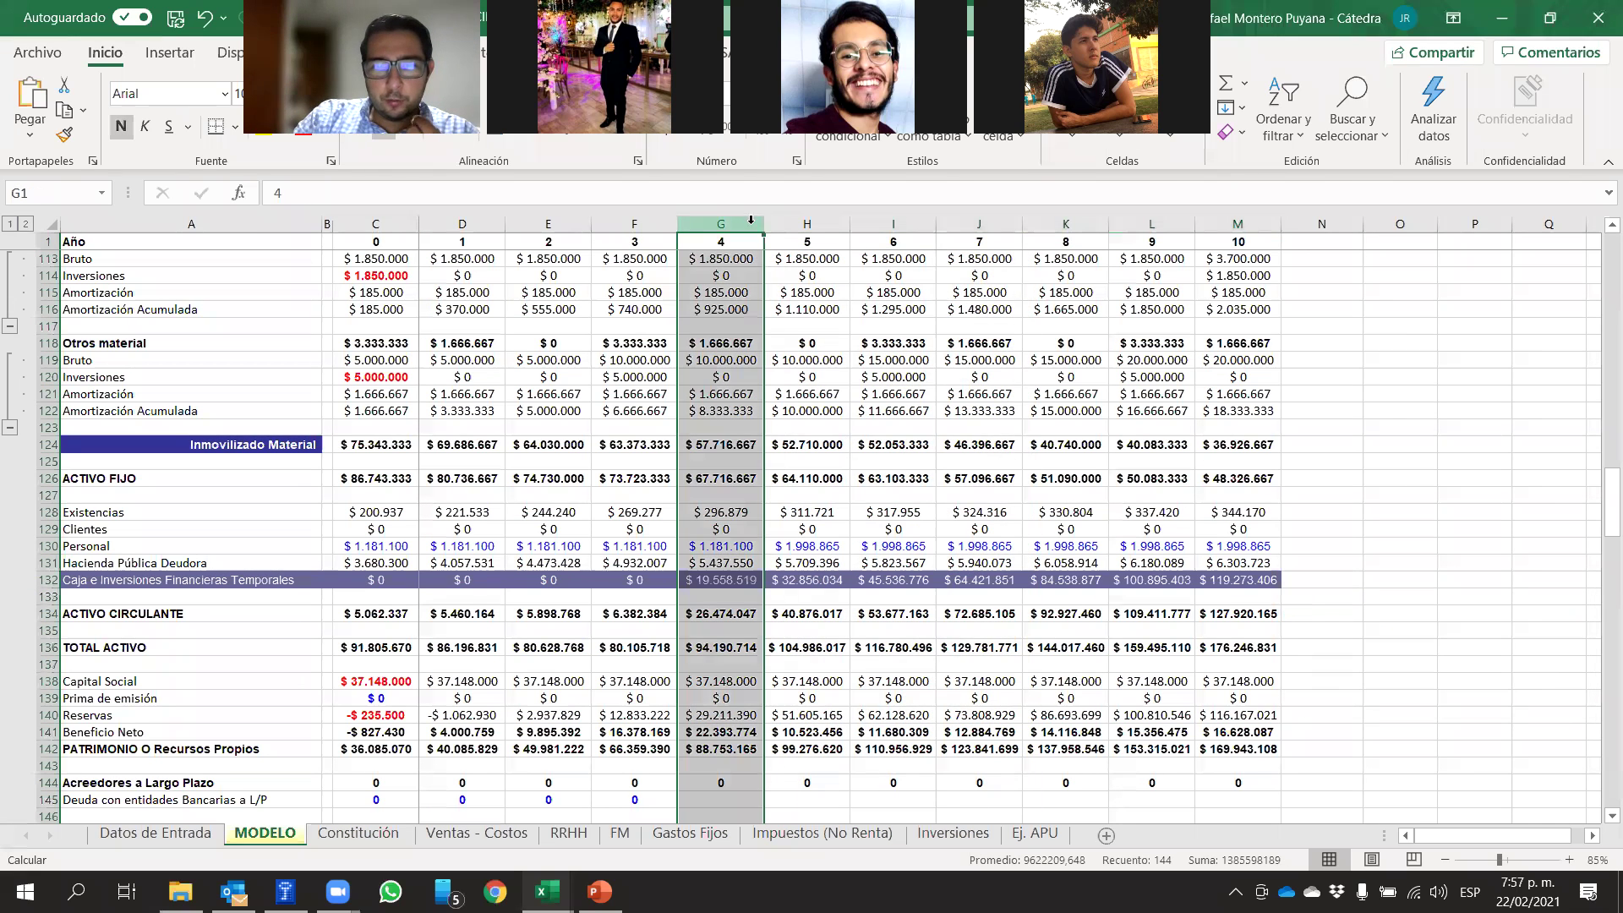
{"action": "left_click", "coordinate": [697, 583], "text": "ctrl"}
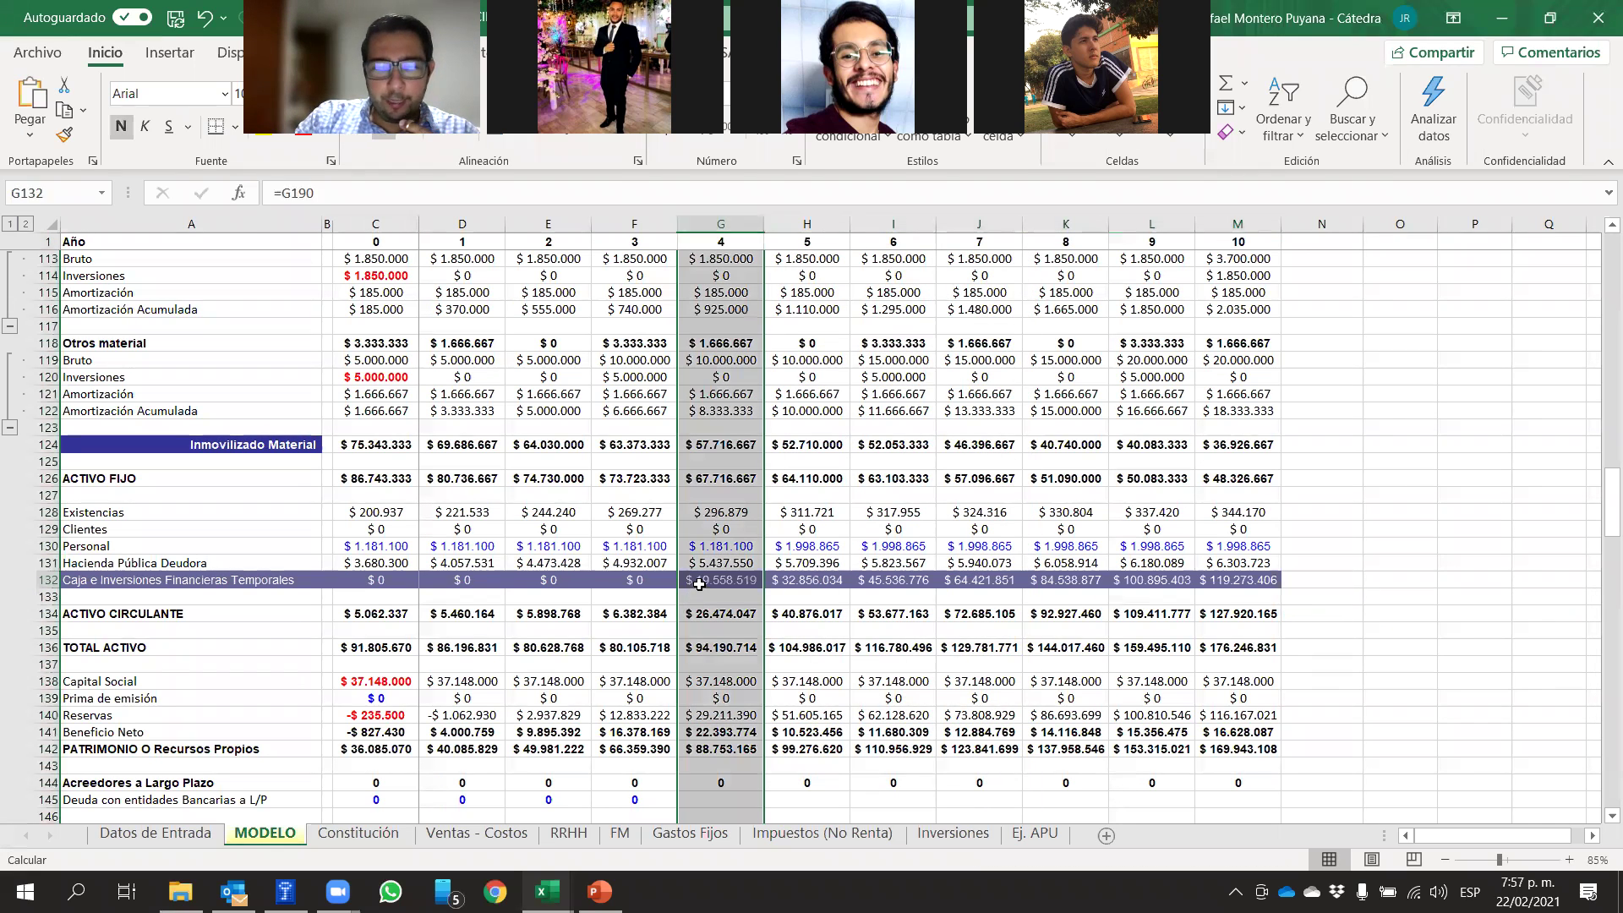
{"action": "left_click", "coordinate": [1254, 584], "text": "shift"}
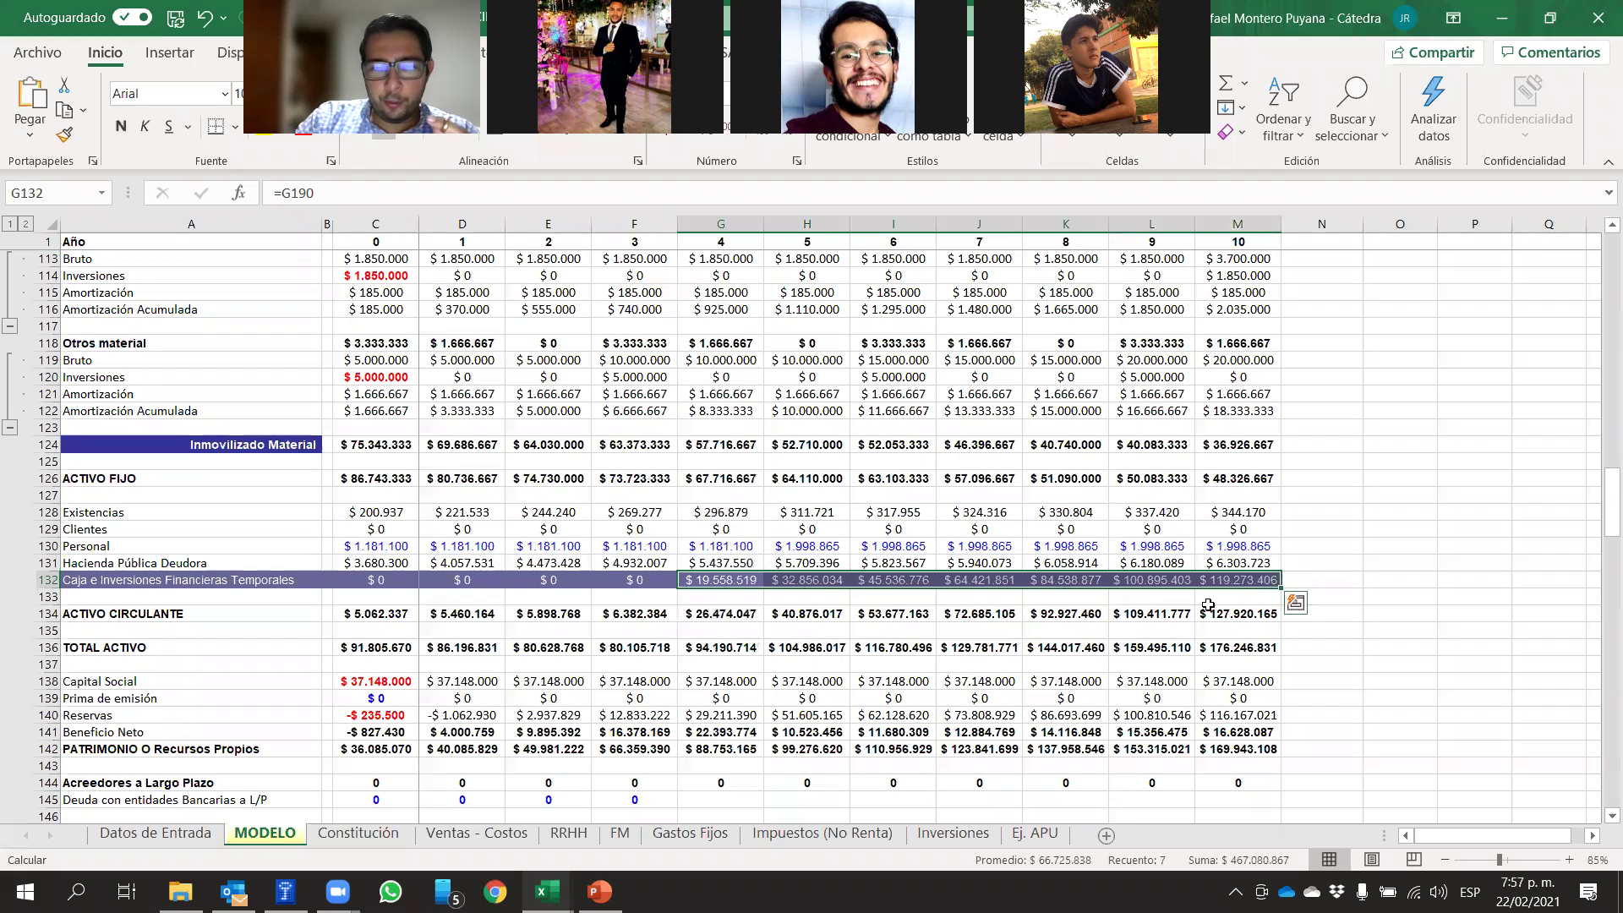
Set the year 1 growth in units sold (Crecimiento de unidades vendidas, D10) to 3%
{"action": "scroll", "coordinate": [1209, 606], "scroll_direction": "up", "scroll_amount": 20}
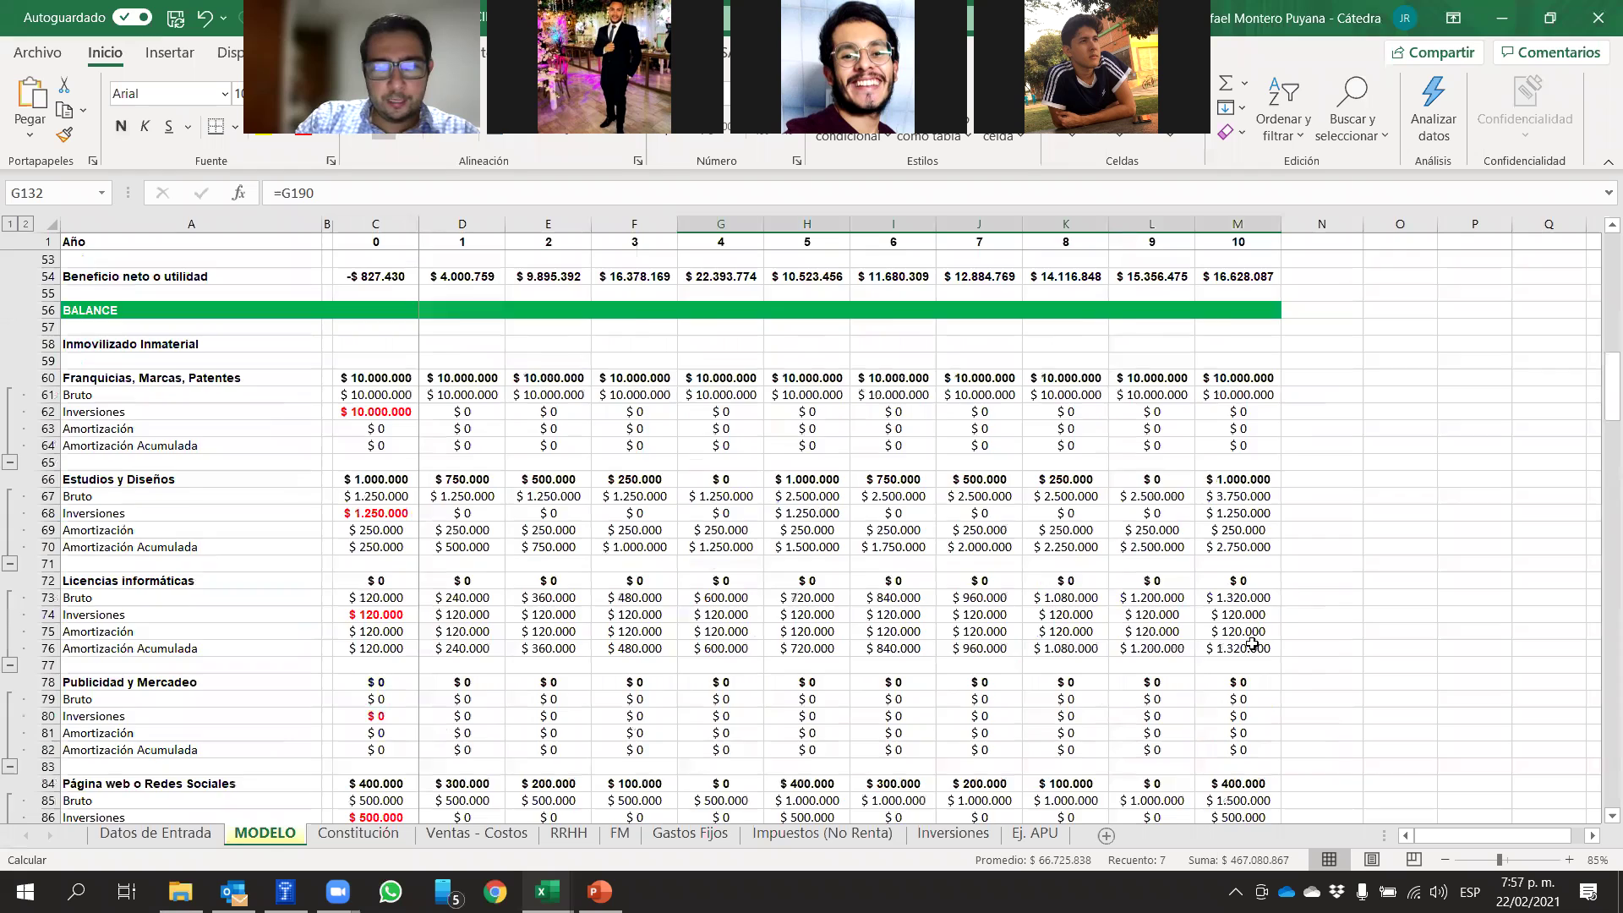
{"action": "scroll", "coordinate": [1252, 645], "scroll_direction": "up", "scroll_amount": 12}
{"action": "scroll", "coordinate": [1100, 583], "scroll_direction": "up", "scroll_amount": 5}
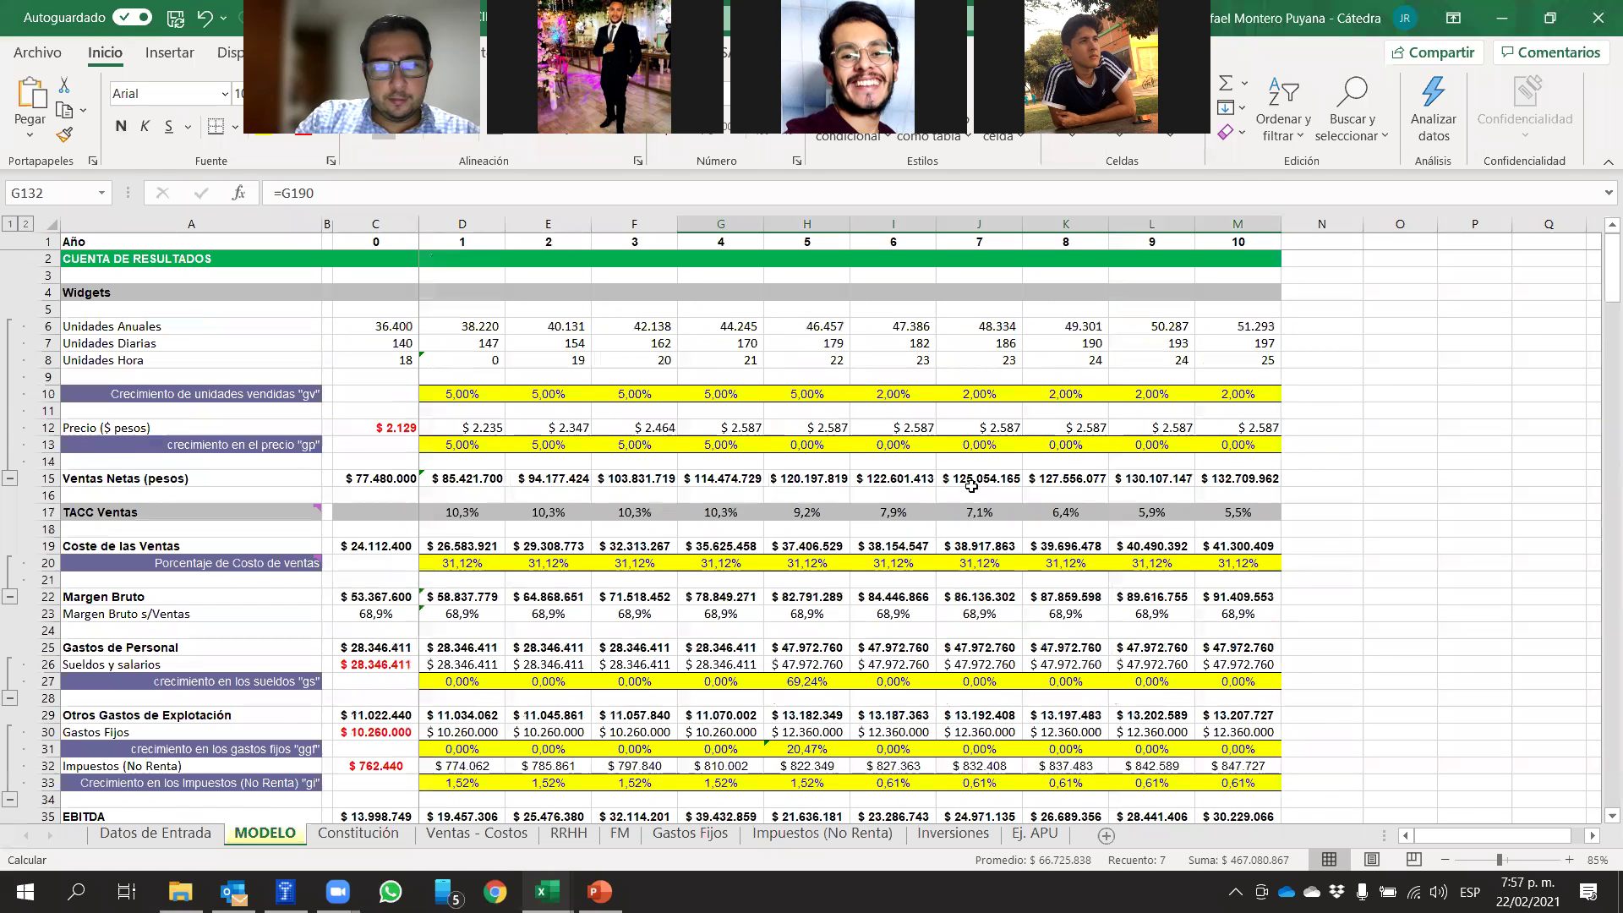
{"action": "left_click", "coordinate": [448, 394]}
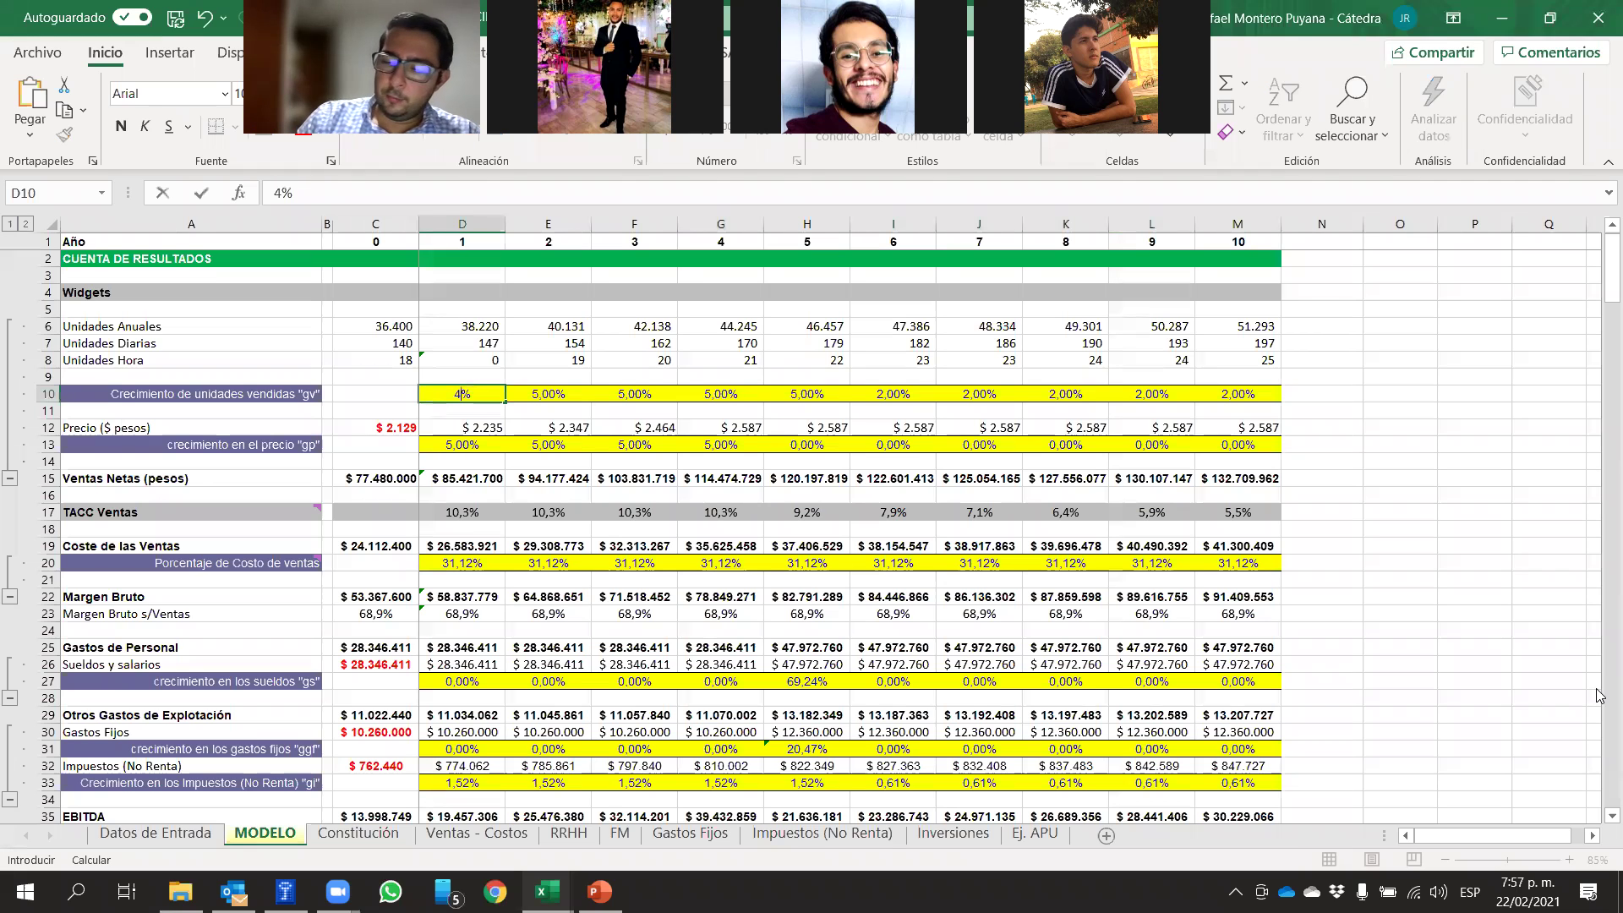
{"action": "key", "text": "BackSpace"}
{"action": "type", "text": "3"}
{"action": "key", "text": "Tab"}
Set the year 2 growth in units sold to 4,3% and fill it across to year 4
{"action": "type", "text": "4,3"}
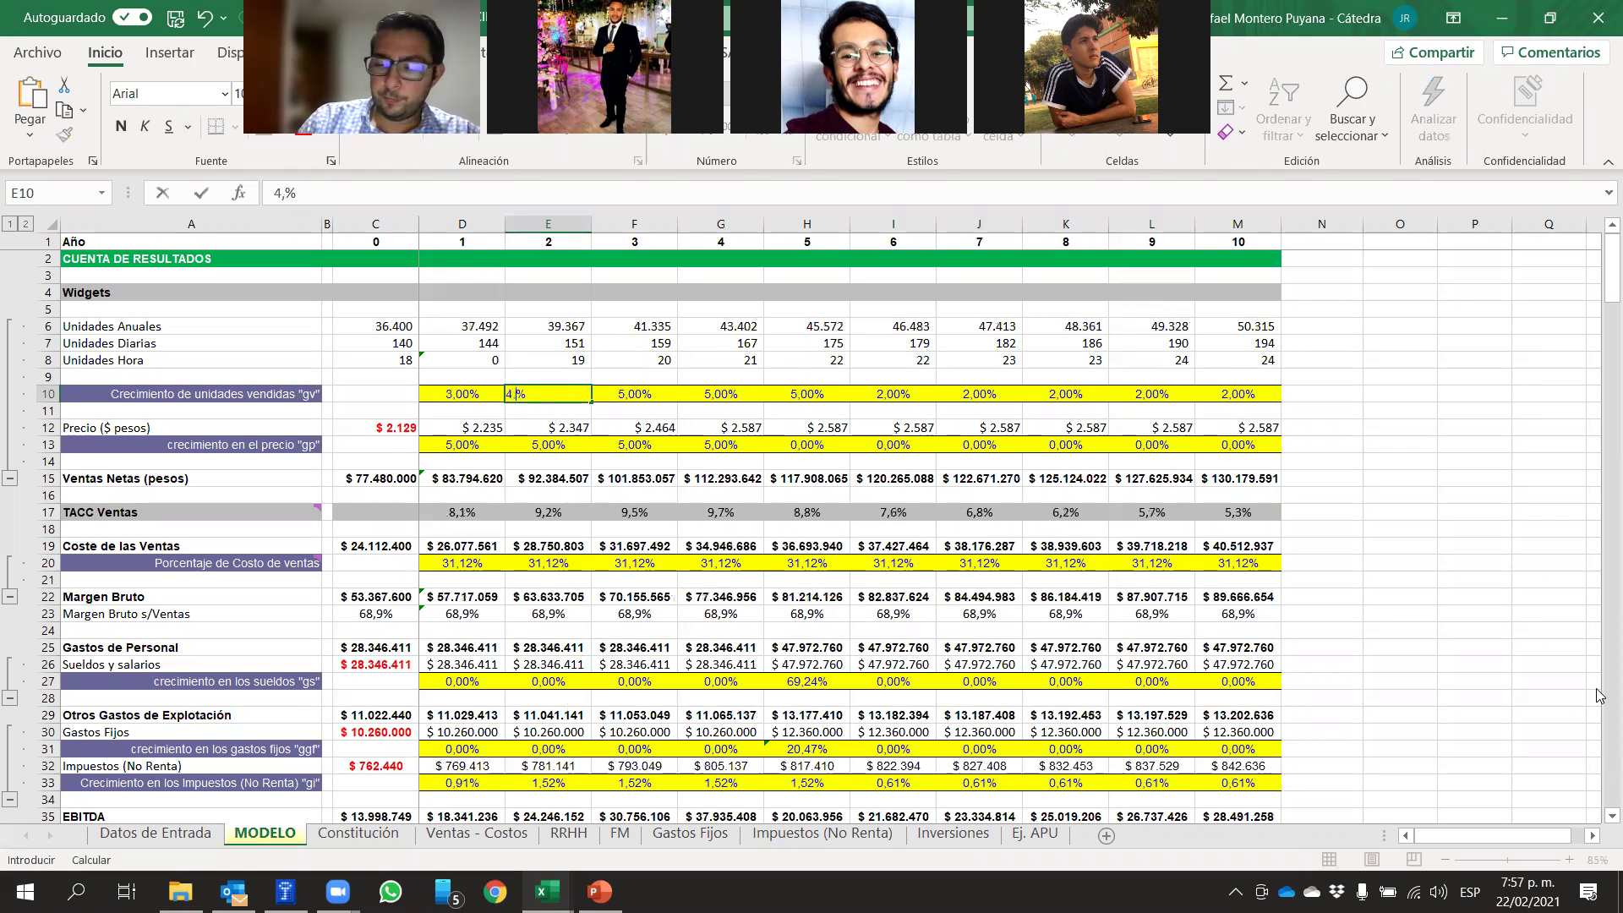
{"action": "key", "text": "Tab"}
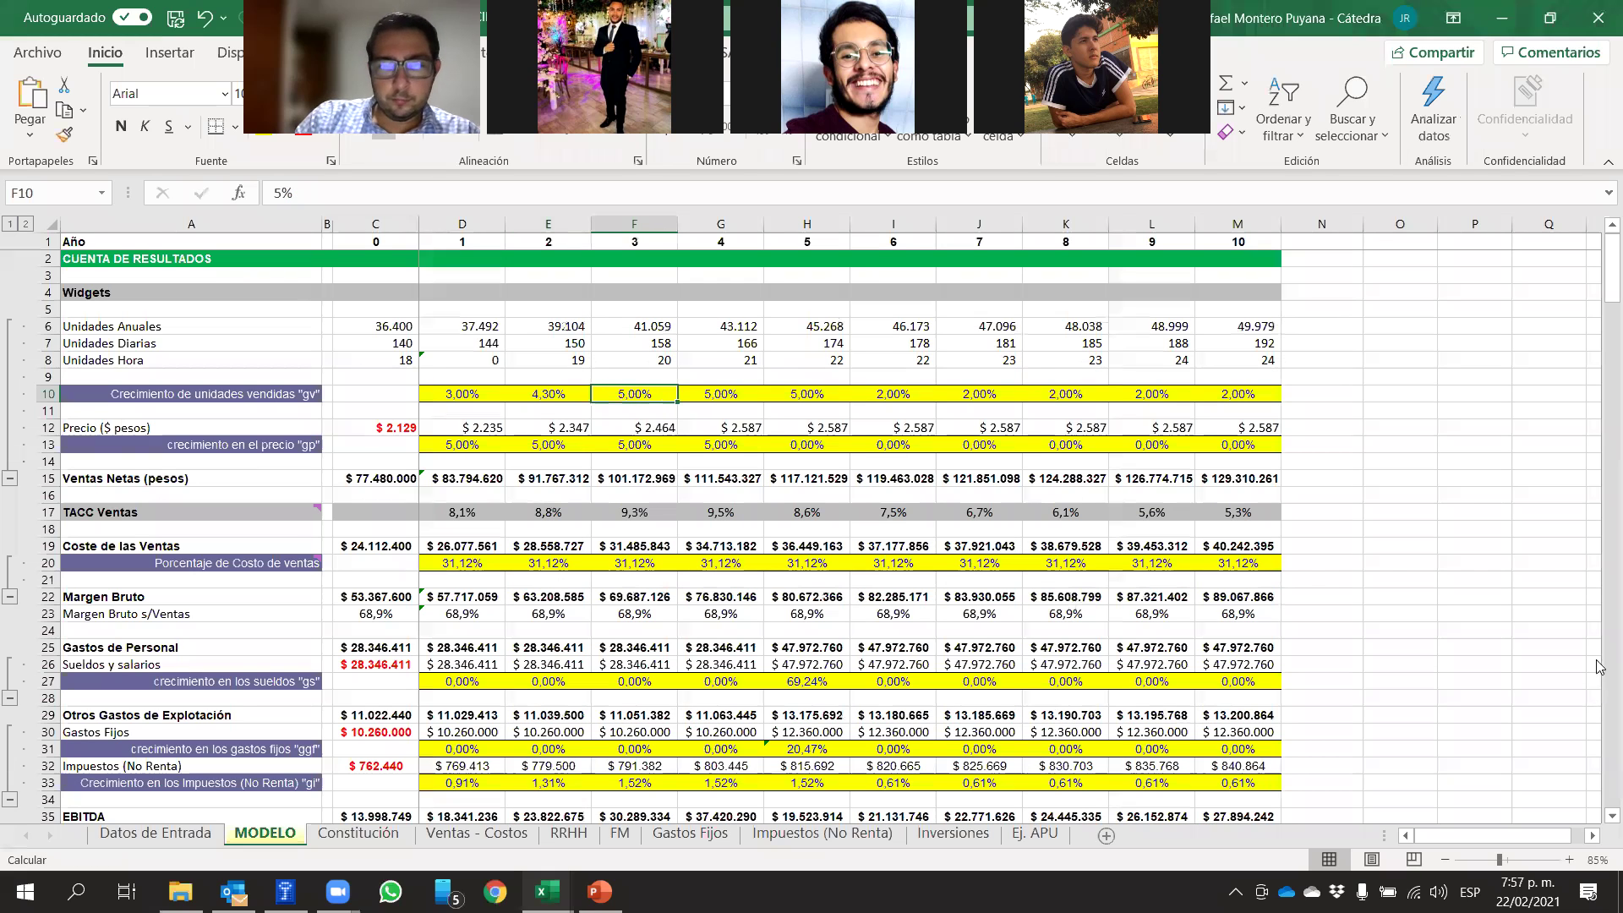
{"action": "left_click", "coordinate": [588, 396]}
{"action": "left_click_drag", "start_coordinate": [591, 403], "coordinate": [744, 418]}
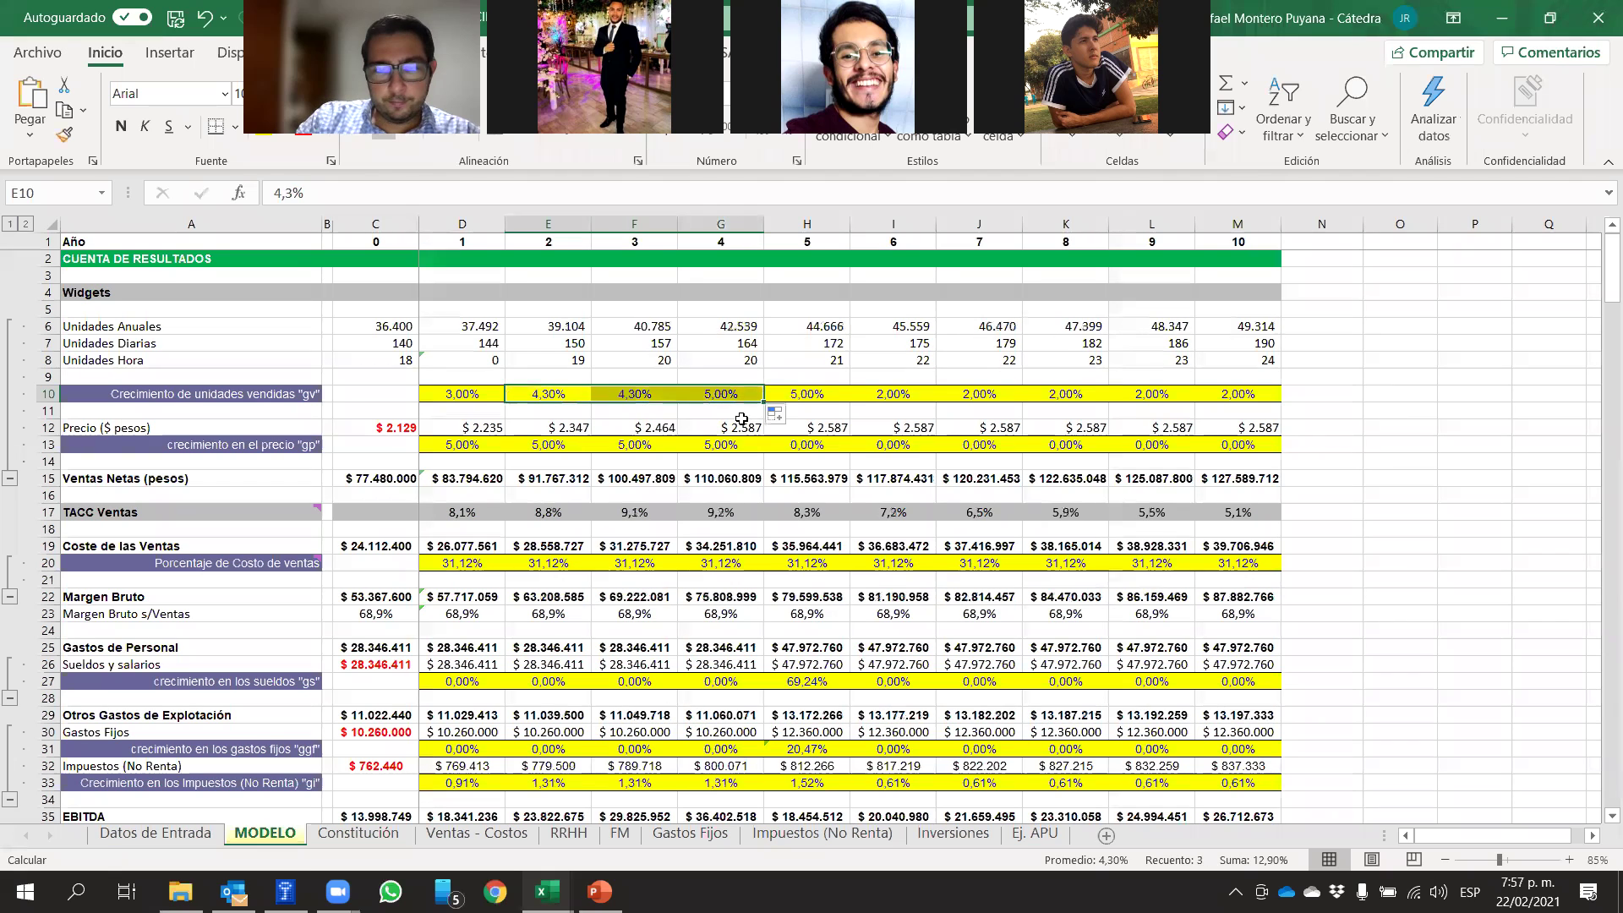
Set the year 5 growth in units sold to 1% and fill it across to year 10
{"action": "left_click", "coordinate": [790, 391]}
{"action": "type", "text": "1"}
{"action": "key", "text": "Return"}
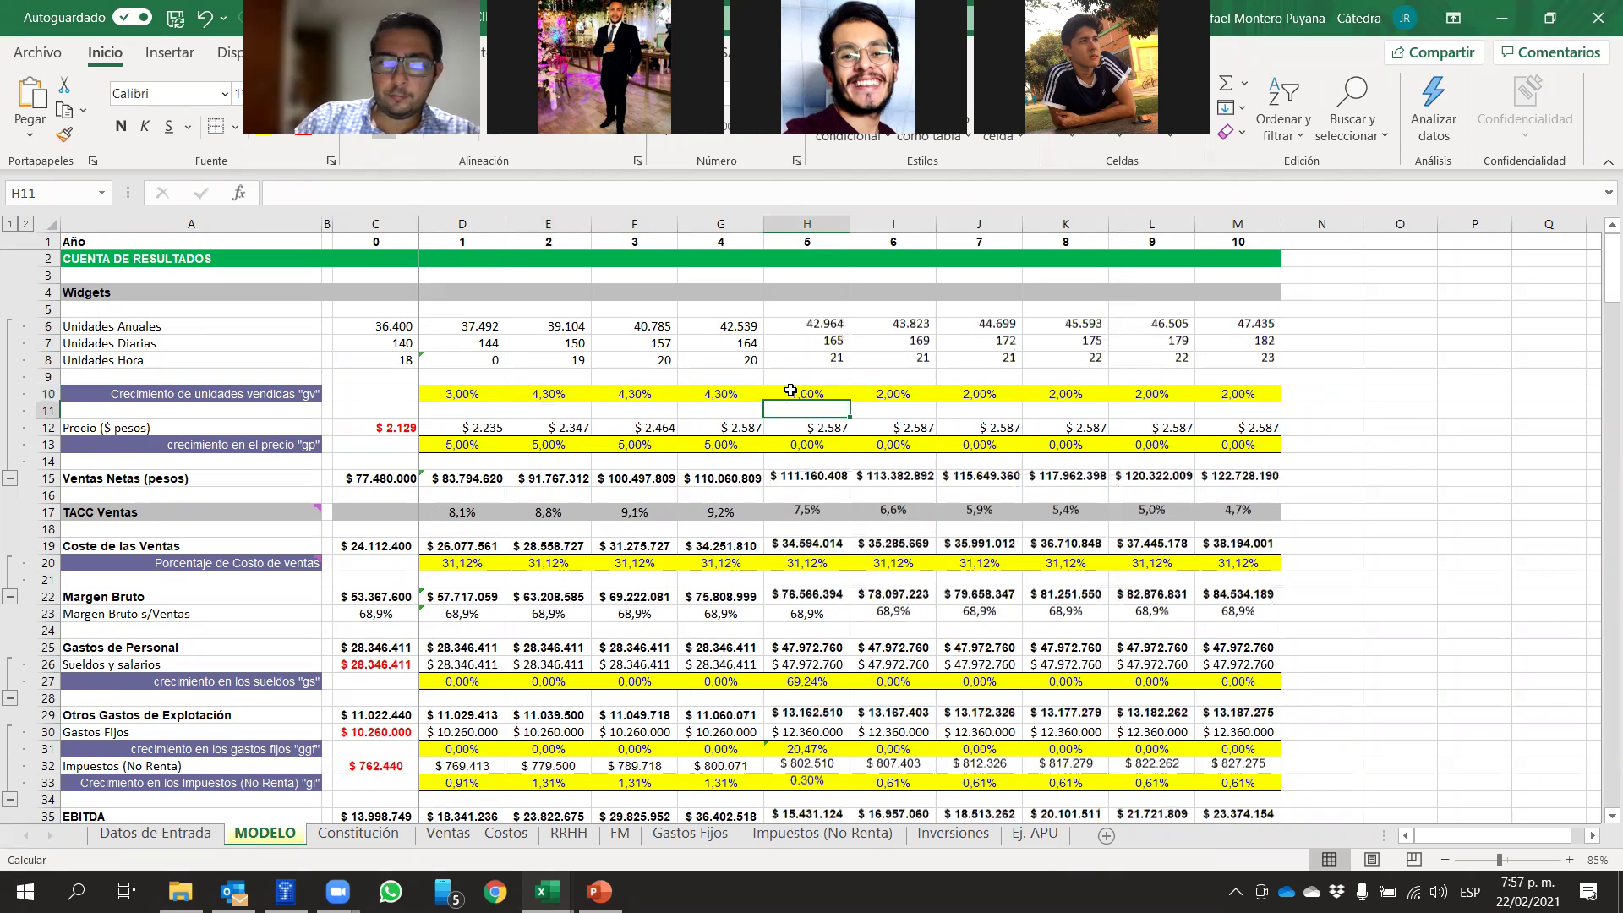
{"action": "left_click", "coordinate": [835, 395]}
{"action": "left_click_drag", "start_coordinate": [849, 402], "coordinate": [1277, 404]}
{"action": "left_click", "coordinate": [1438, 398]}
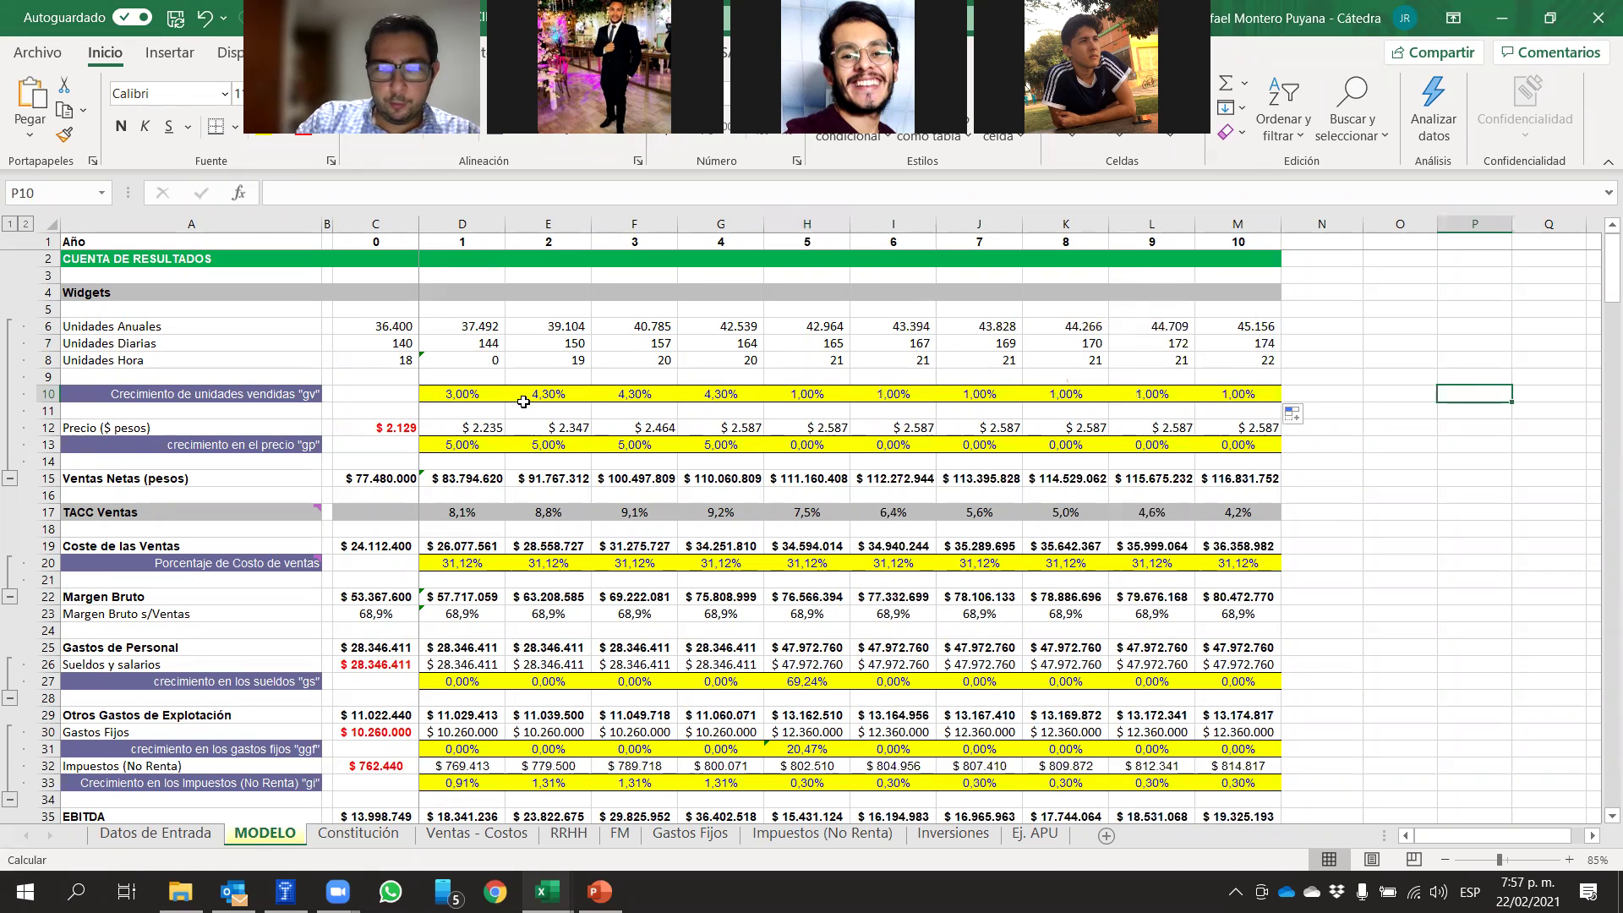
Set the year 1 price growth (crecimiento en el precio, D13) to 0%
{"action": "left_click", "coordinate": [459, 441]}
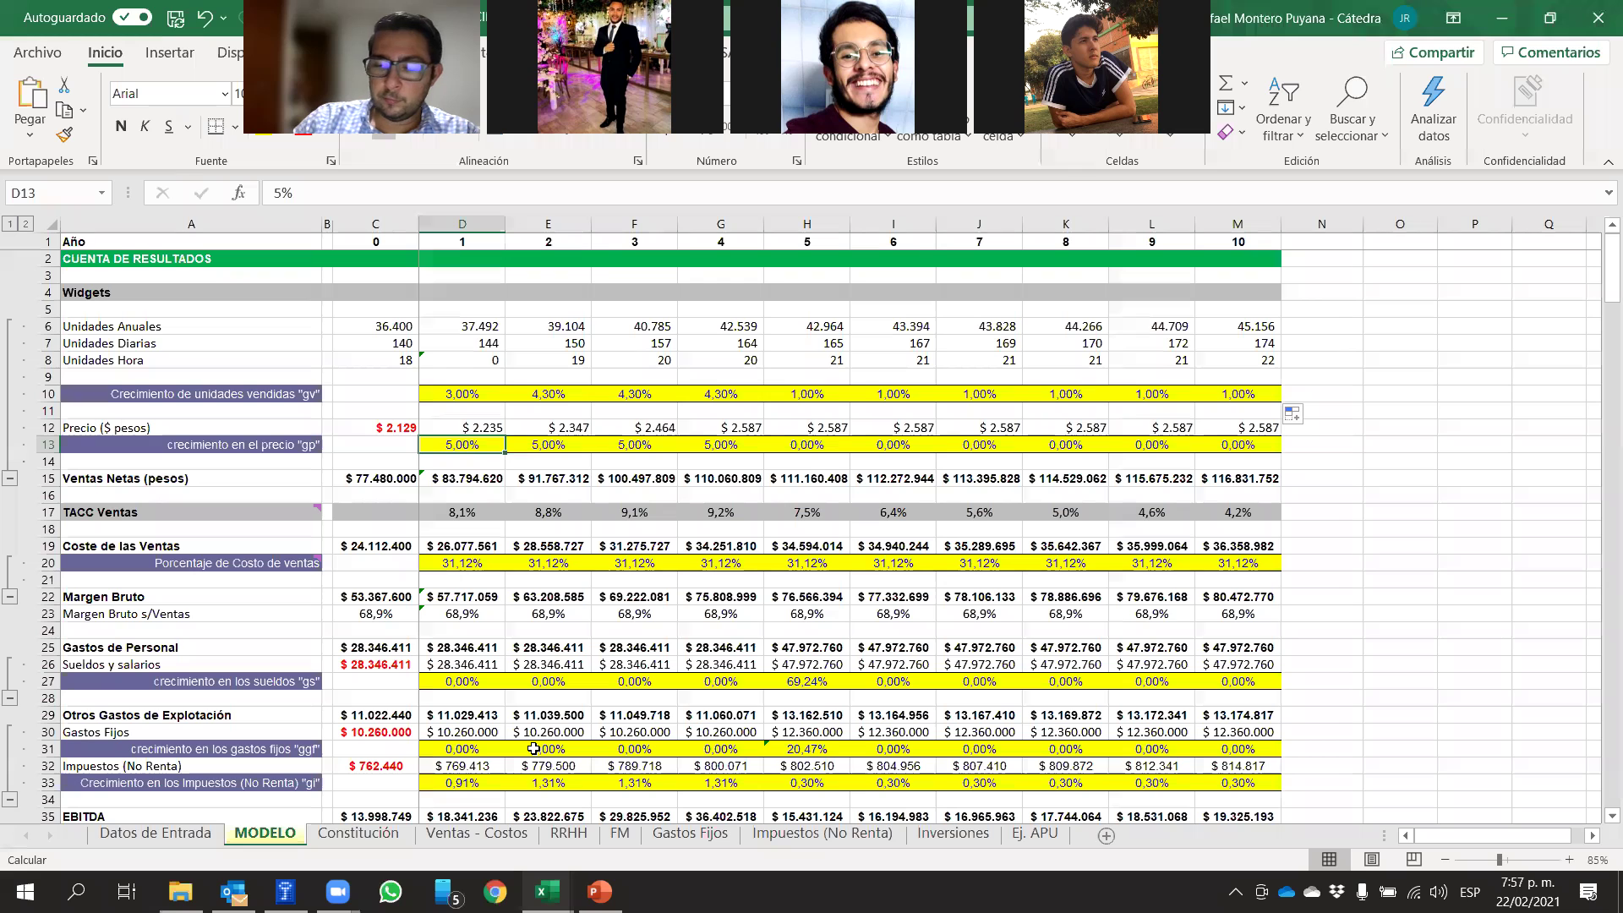
{"action": "key", "text": "Delete"}
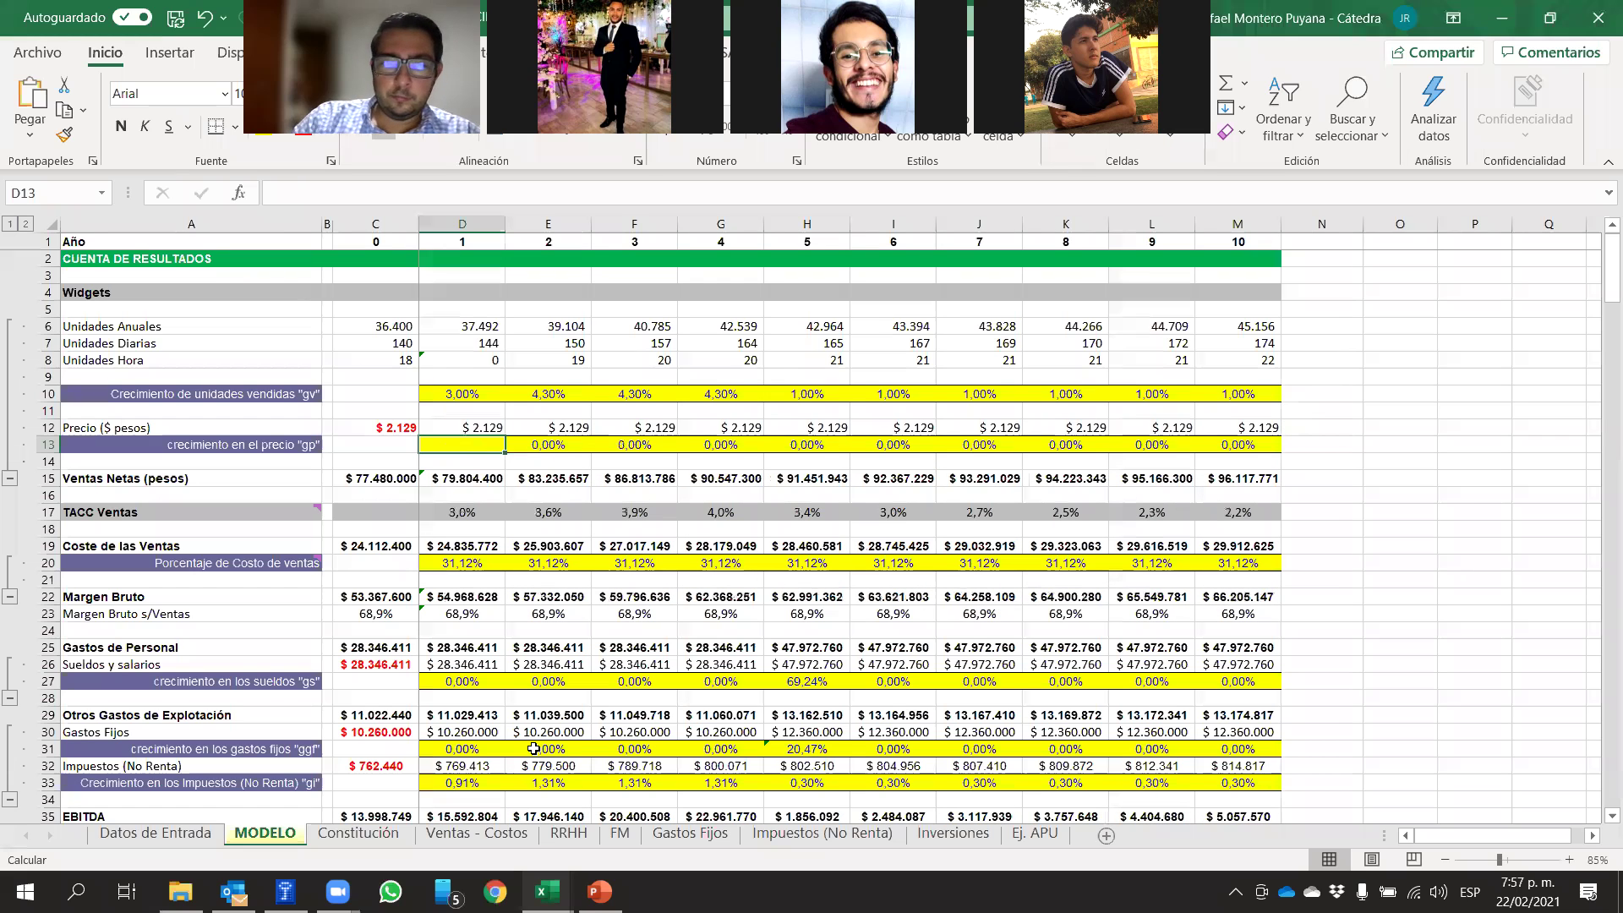
{"action": "type", "text": "0"}
{"action": "key", "text": "Return"}
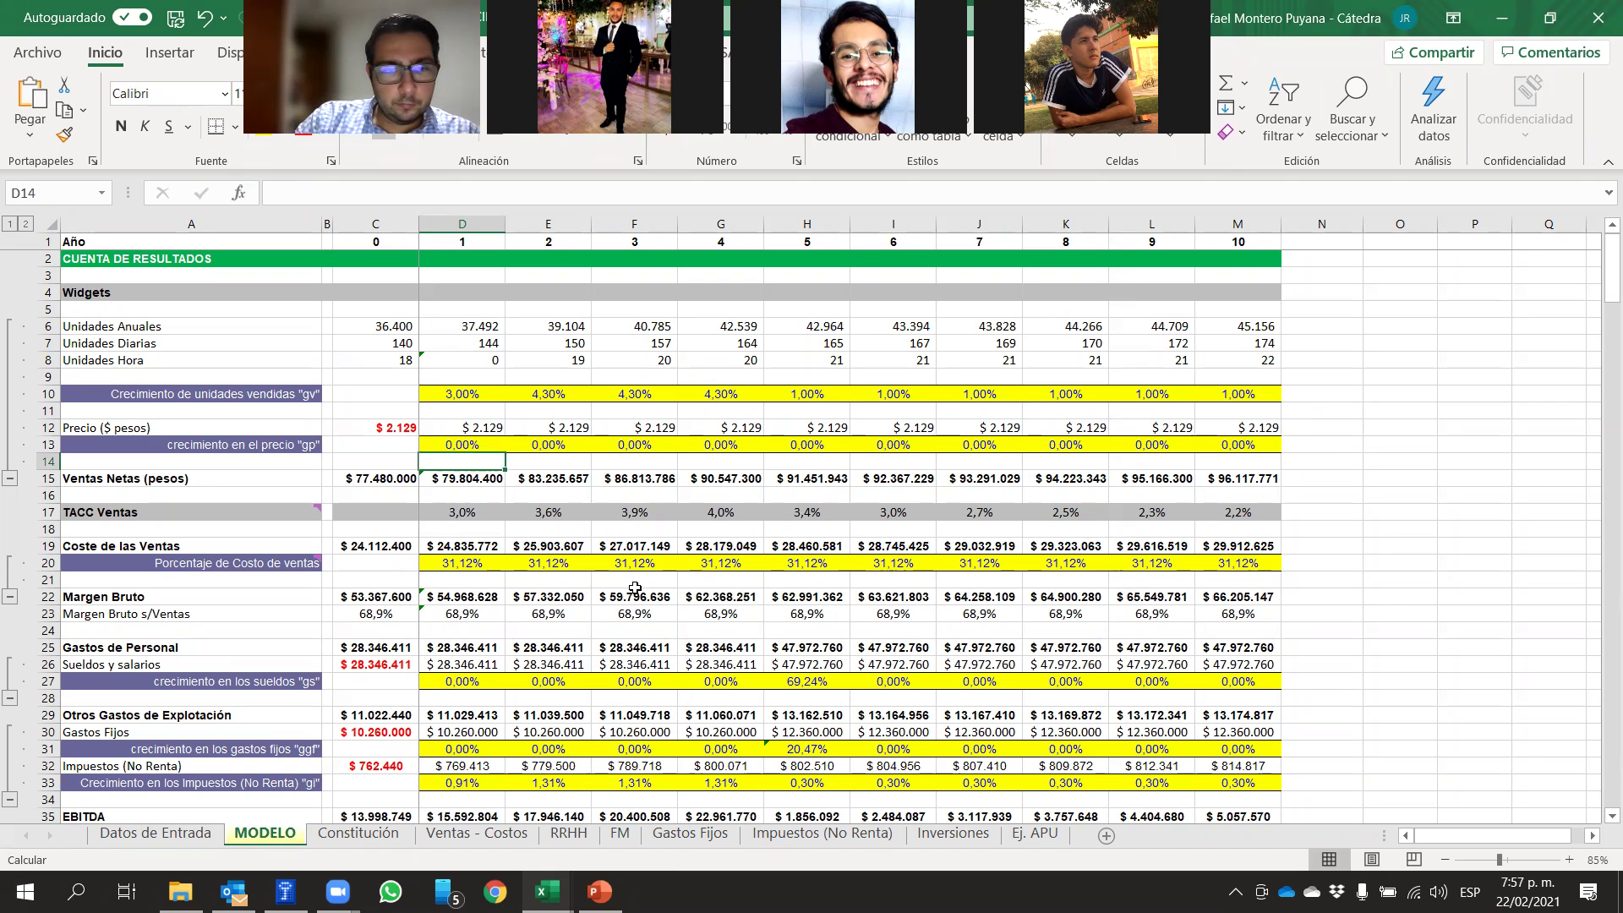
Change the year 2 cost-of-sales percentage (E20) to =D20-1% and fill the formula across to year 4
{"action": "left_click", "coordinate": [543, 562]}
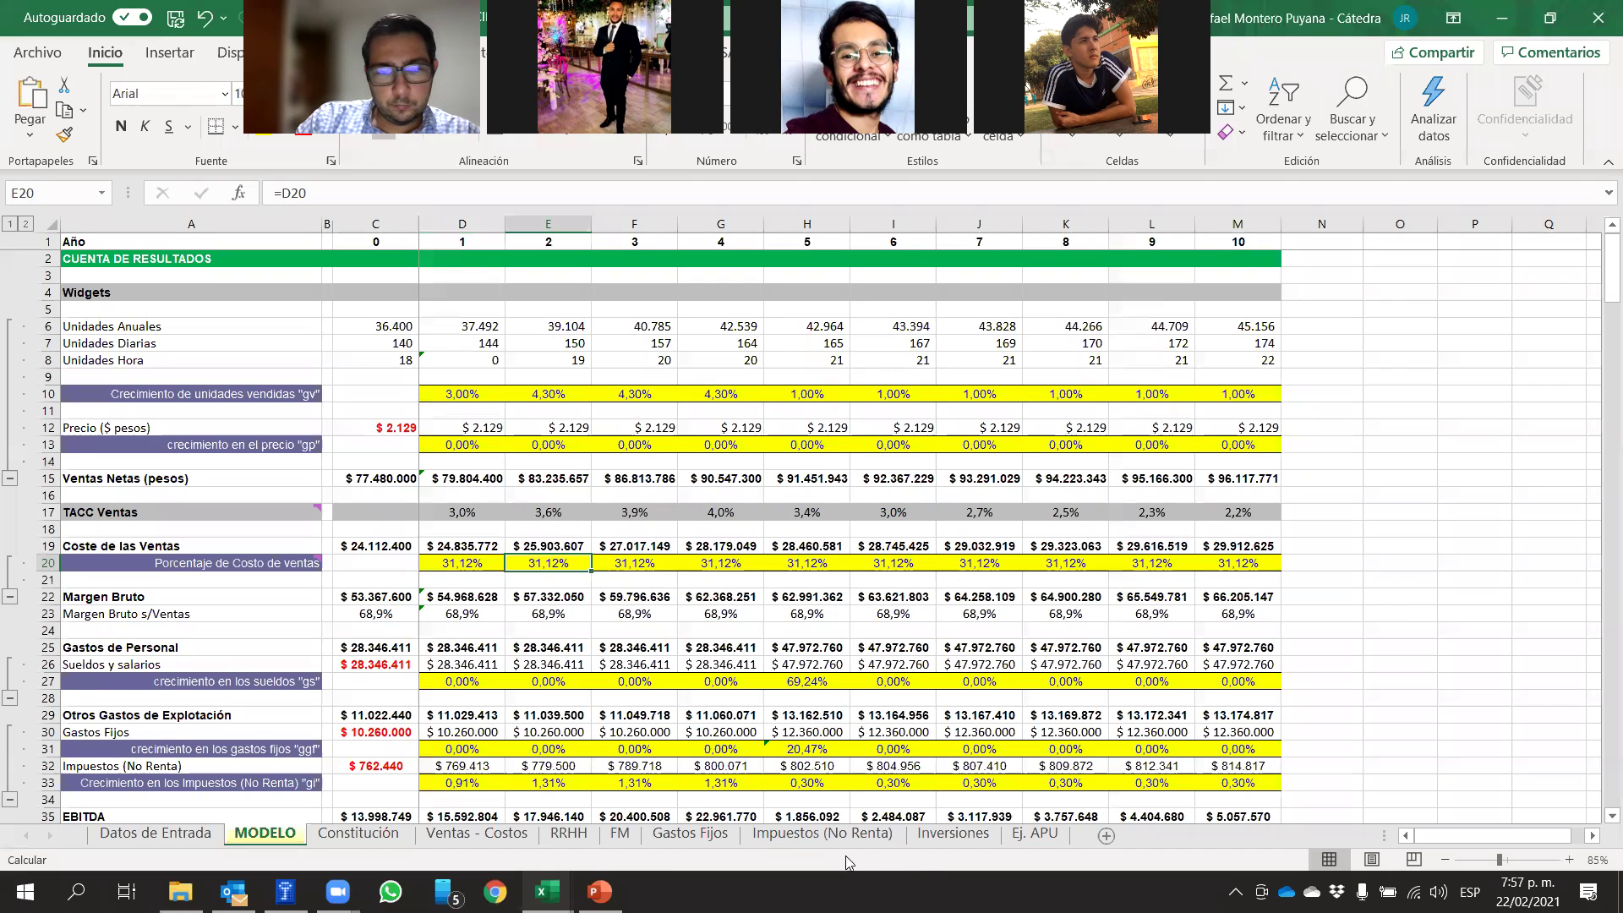
{"action": "left_click", "coordinate": [380, 194]}
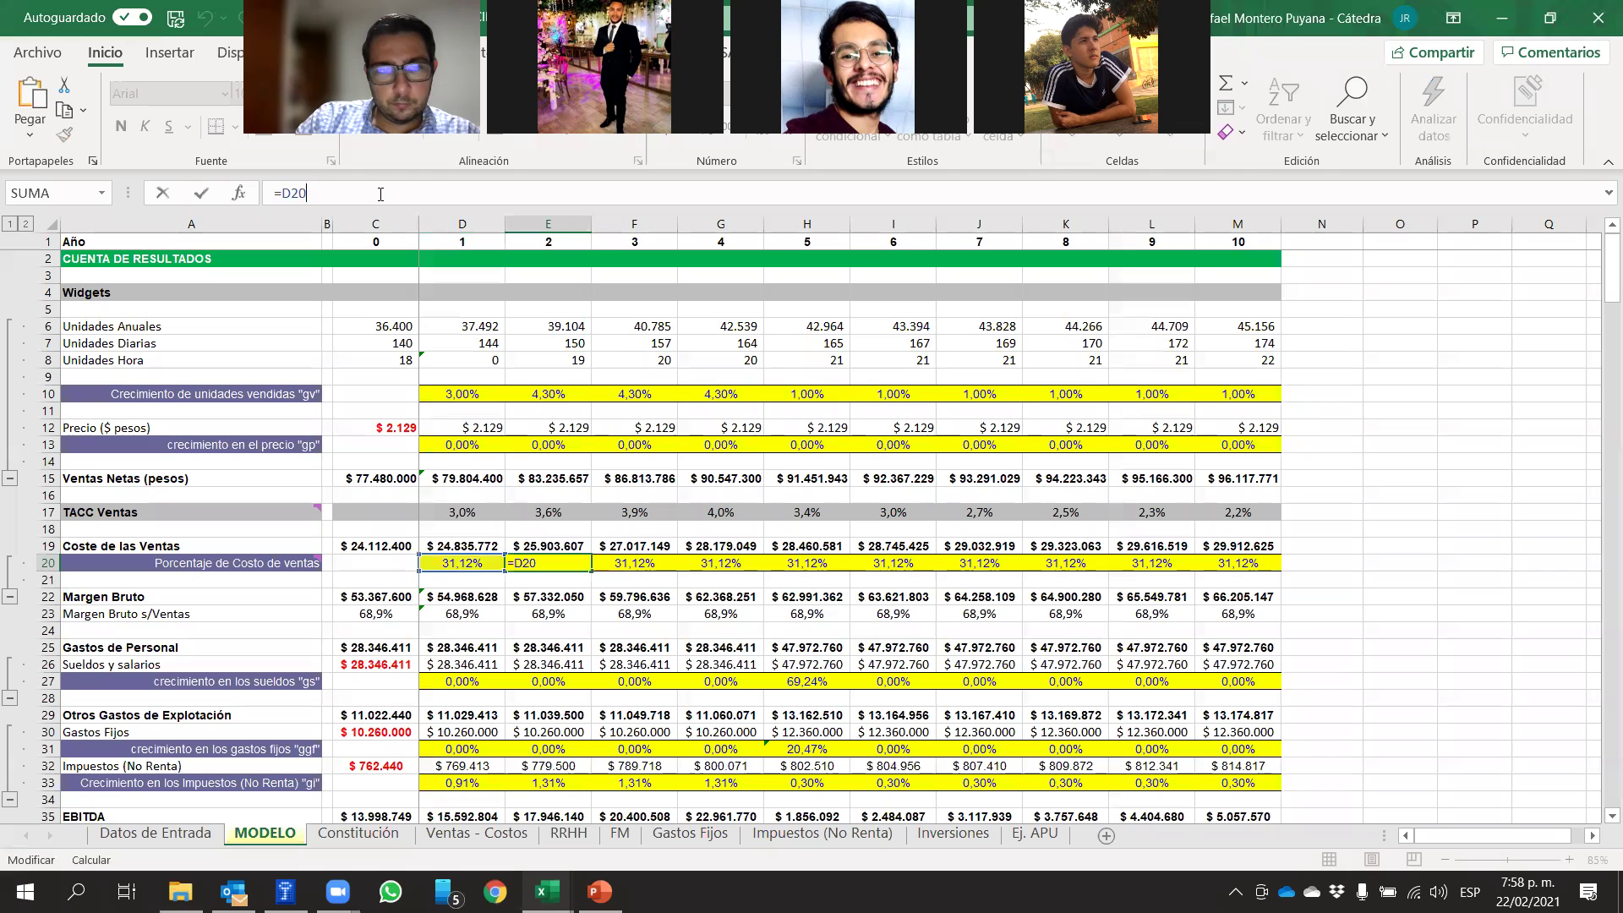
{"action": "type", "text": "-1%"}
{"action": "key", "text": "Return"}
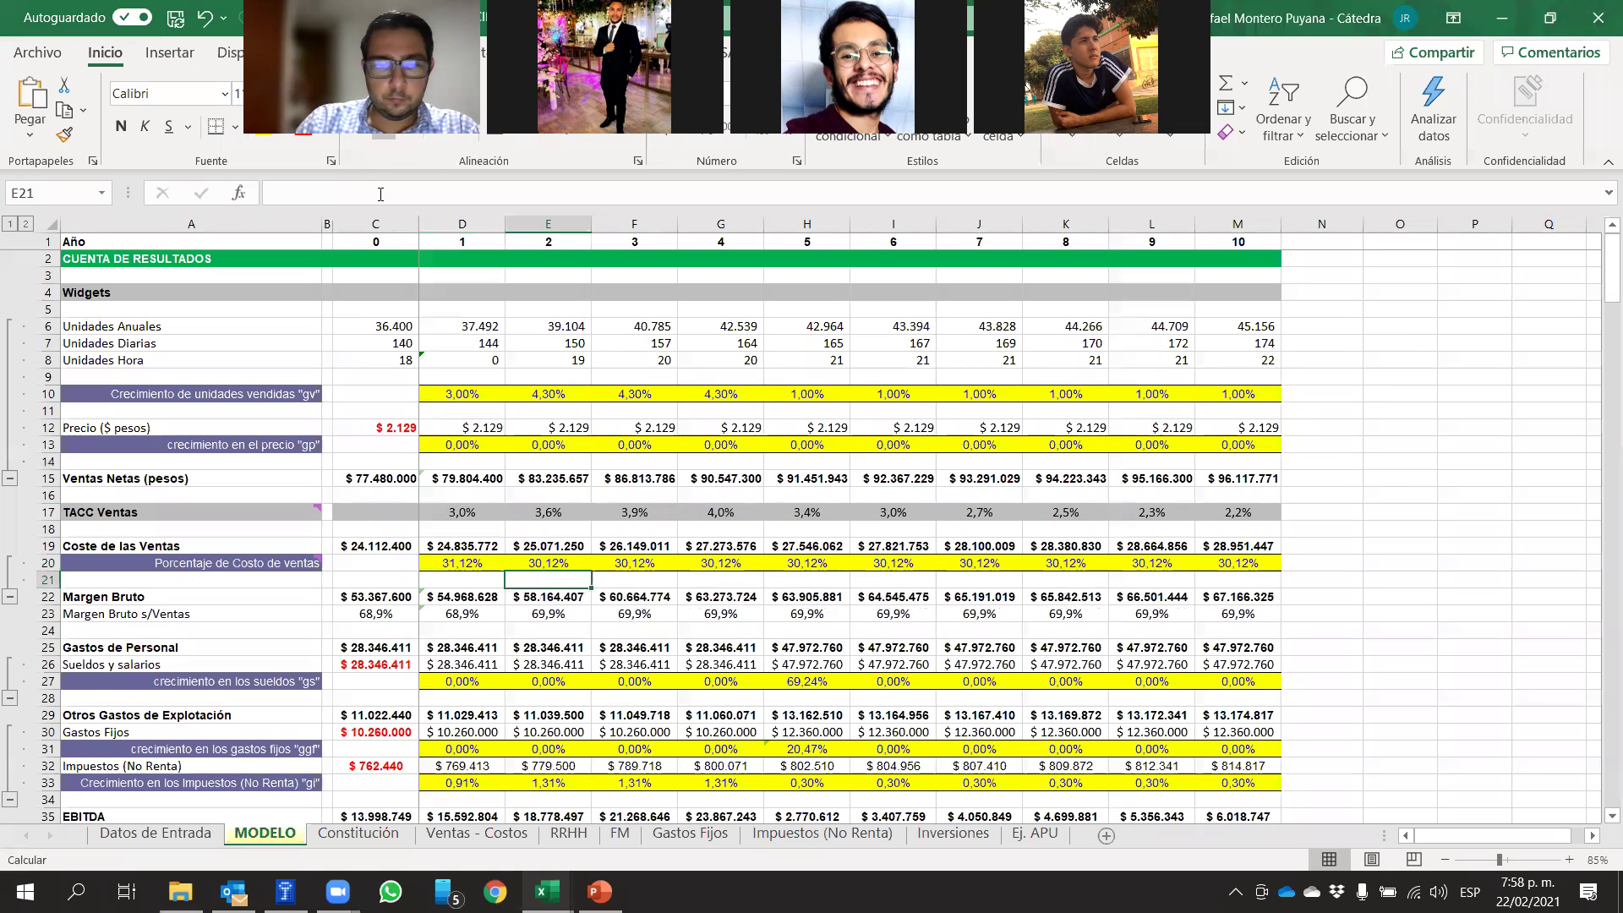
{"action": "left_click", "coordinate": [545, 564]}
{"action": "left_click_drag", "start_coordinate": [592, 571], "coordinate": [748, 582]}
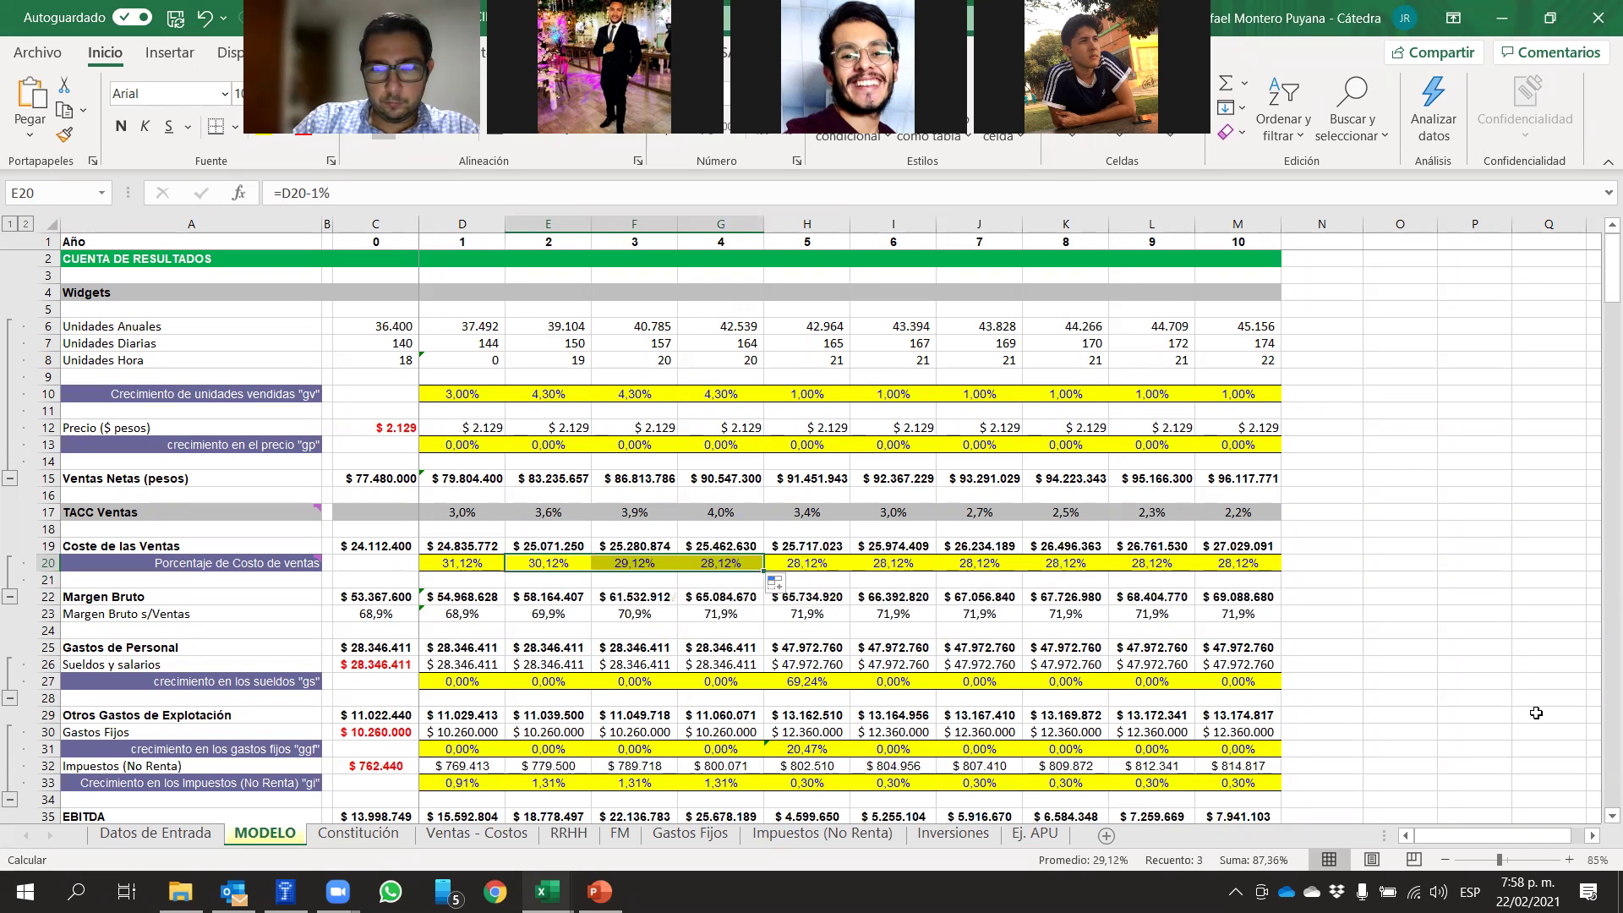
Set the year 1 salary growth (crecimiento en los sueldos, D27) to 2% and fill it across to year 4
{"action": "left_click", "coordinate": [482, 682]}
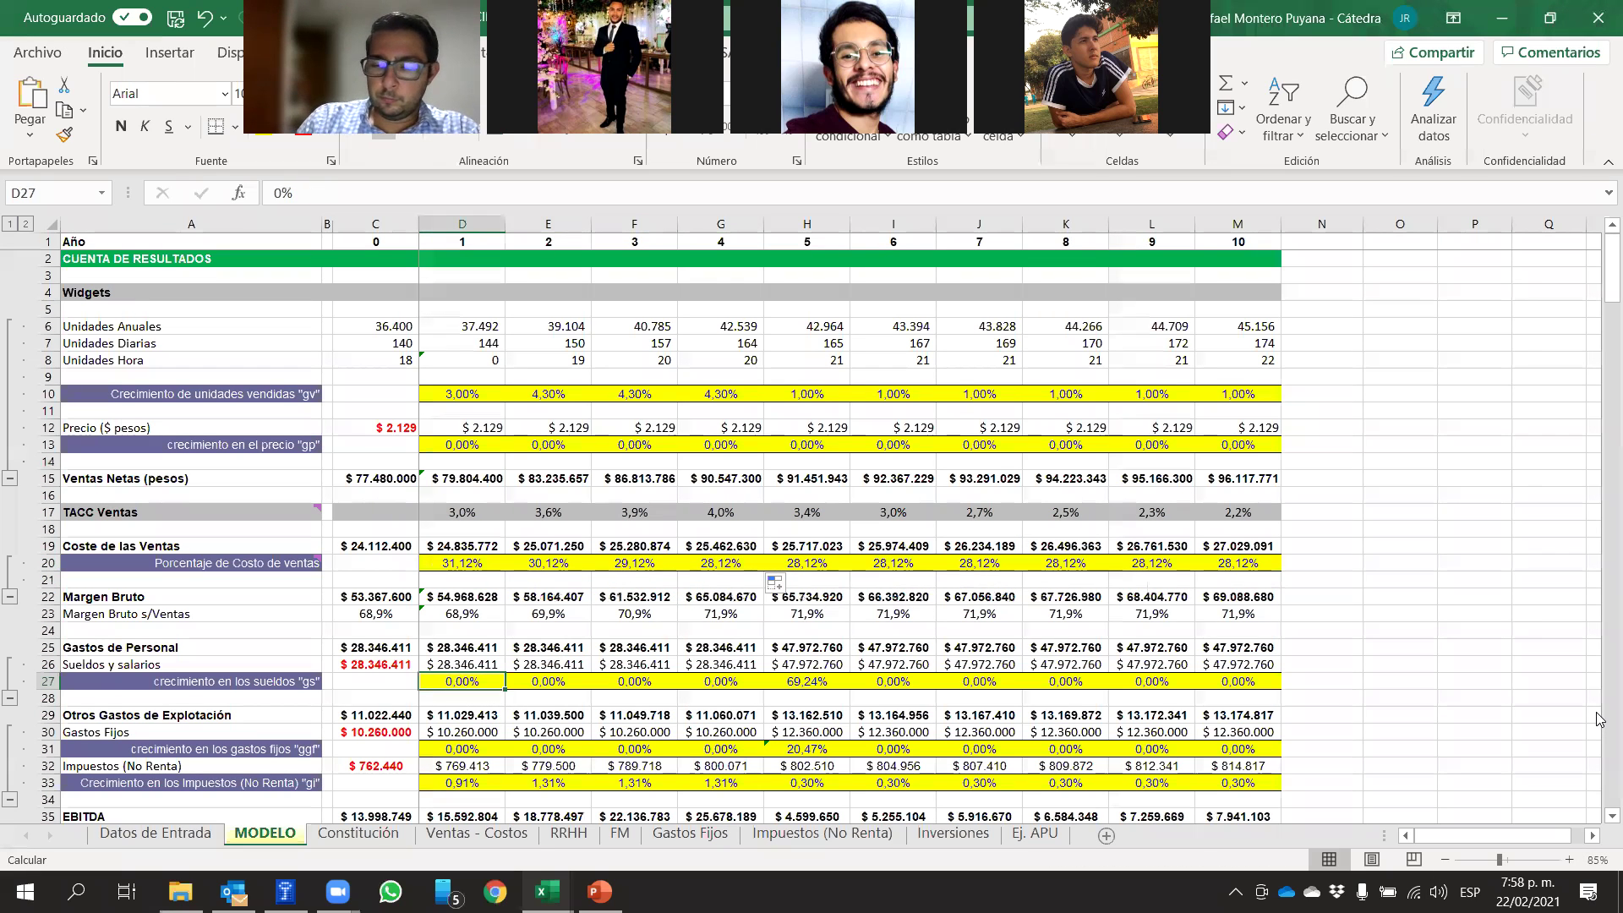
{"action": "type", "text": "2"}
{"action": "key", "text": "Return"}
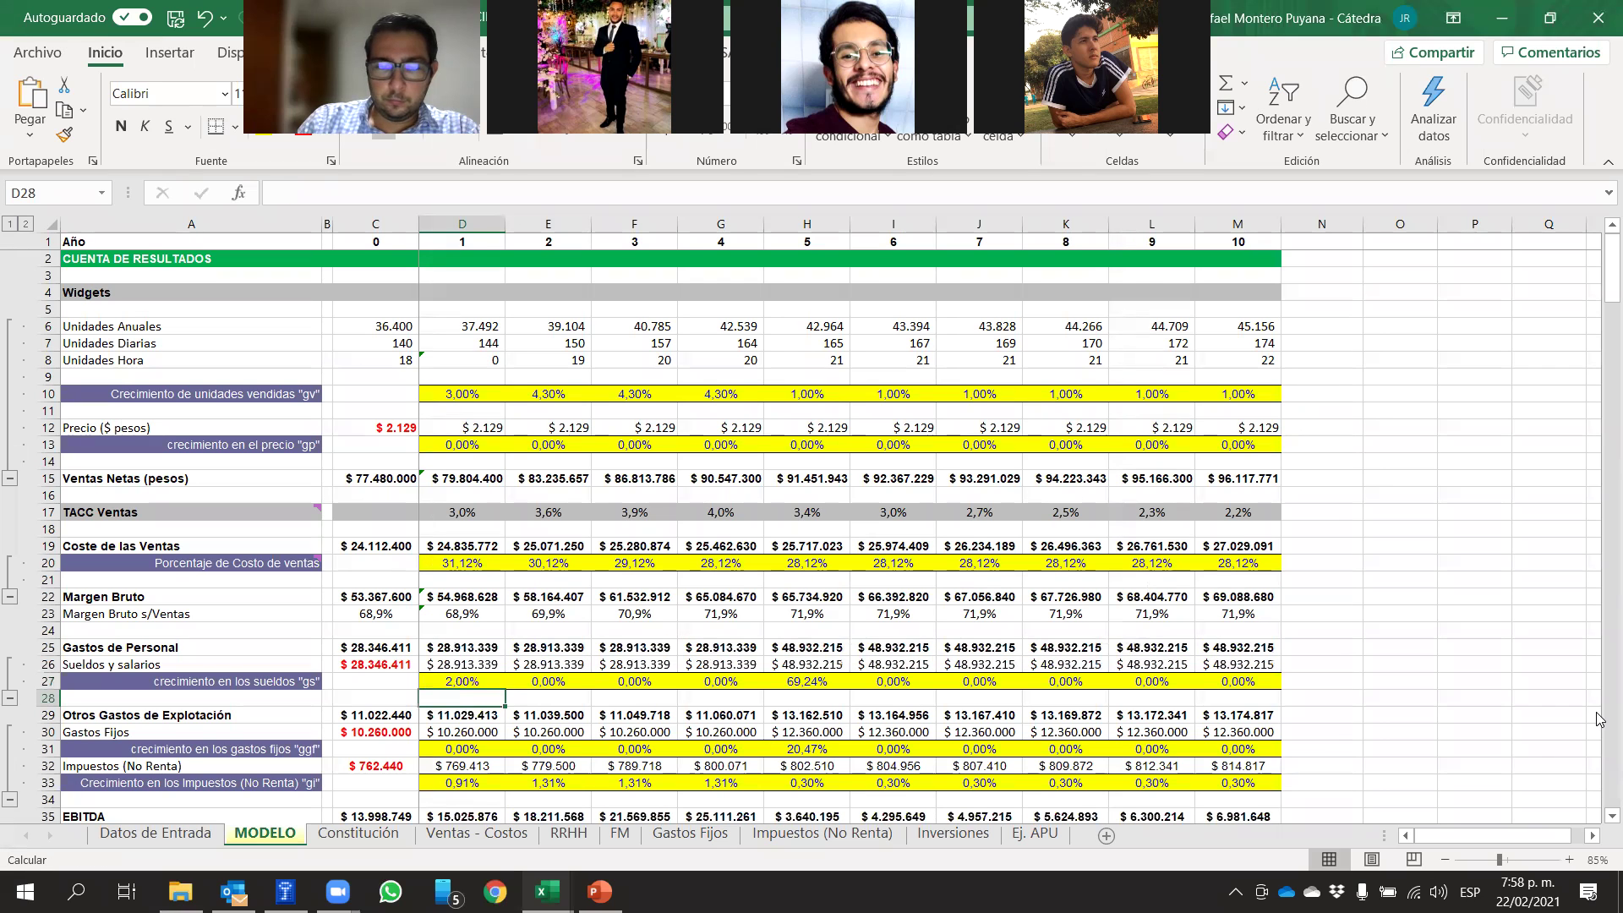
{"action": "key", "text": "Up"}
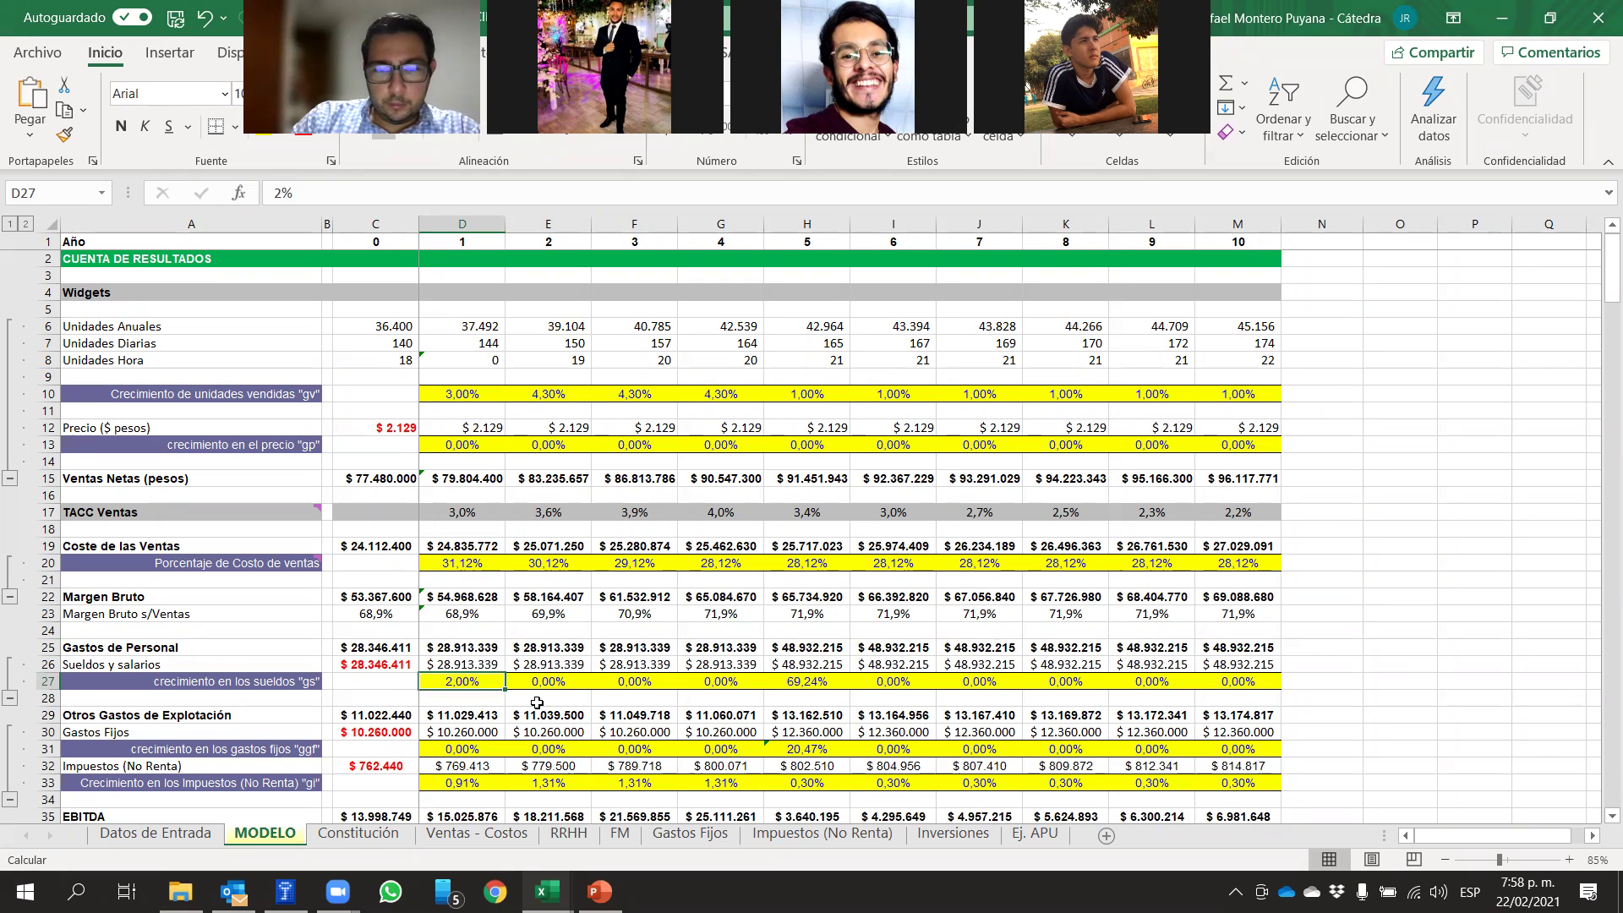
{"action": "left_click_drag", "start_coordinate": [507, 685], "coordinate": [771, 695]}
Add 2% to the year 5 salary growth formula in H27, making it =RRHH!N5+2%
{"action": "left_click", "coordinate": [805, 681]}
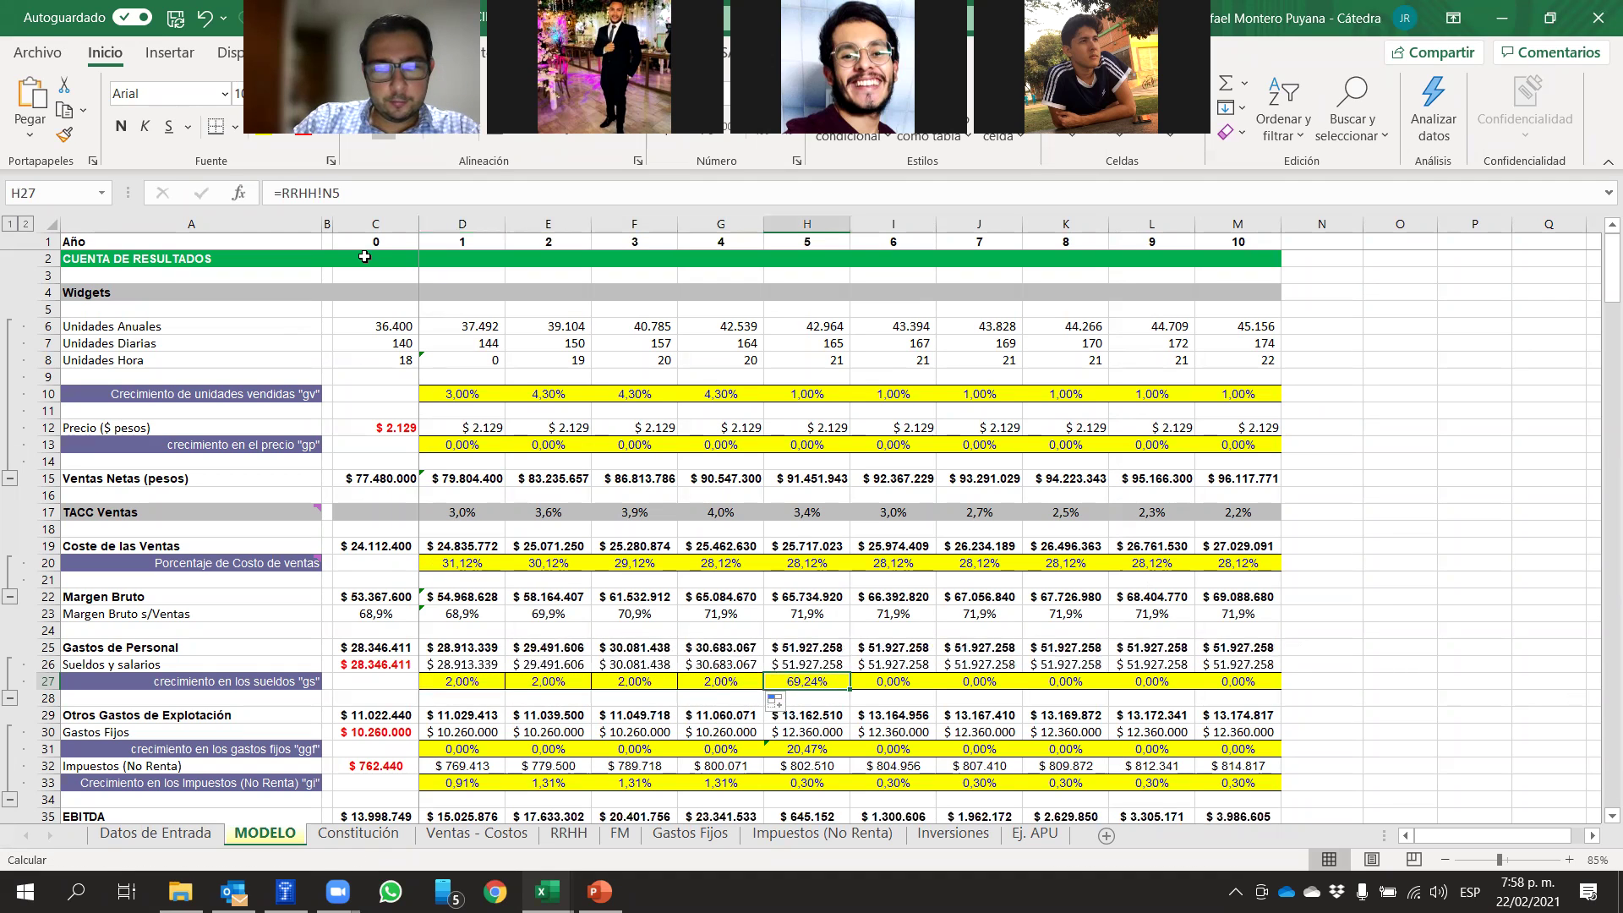
{"action": "left_click", "coordinate": [402, 192]}
{"action": "type", "text": "+2%"}
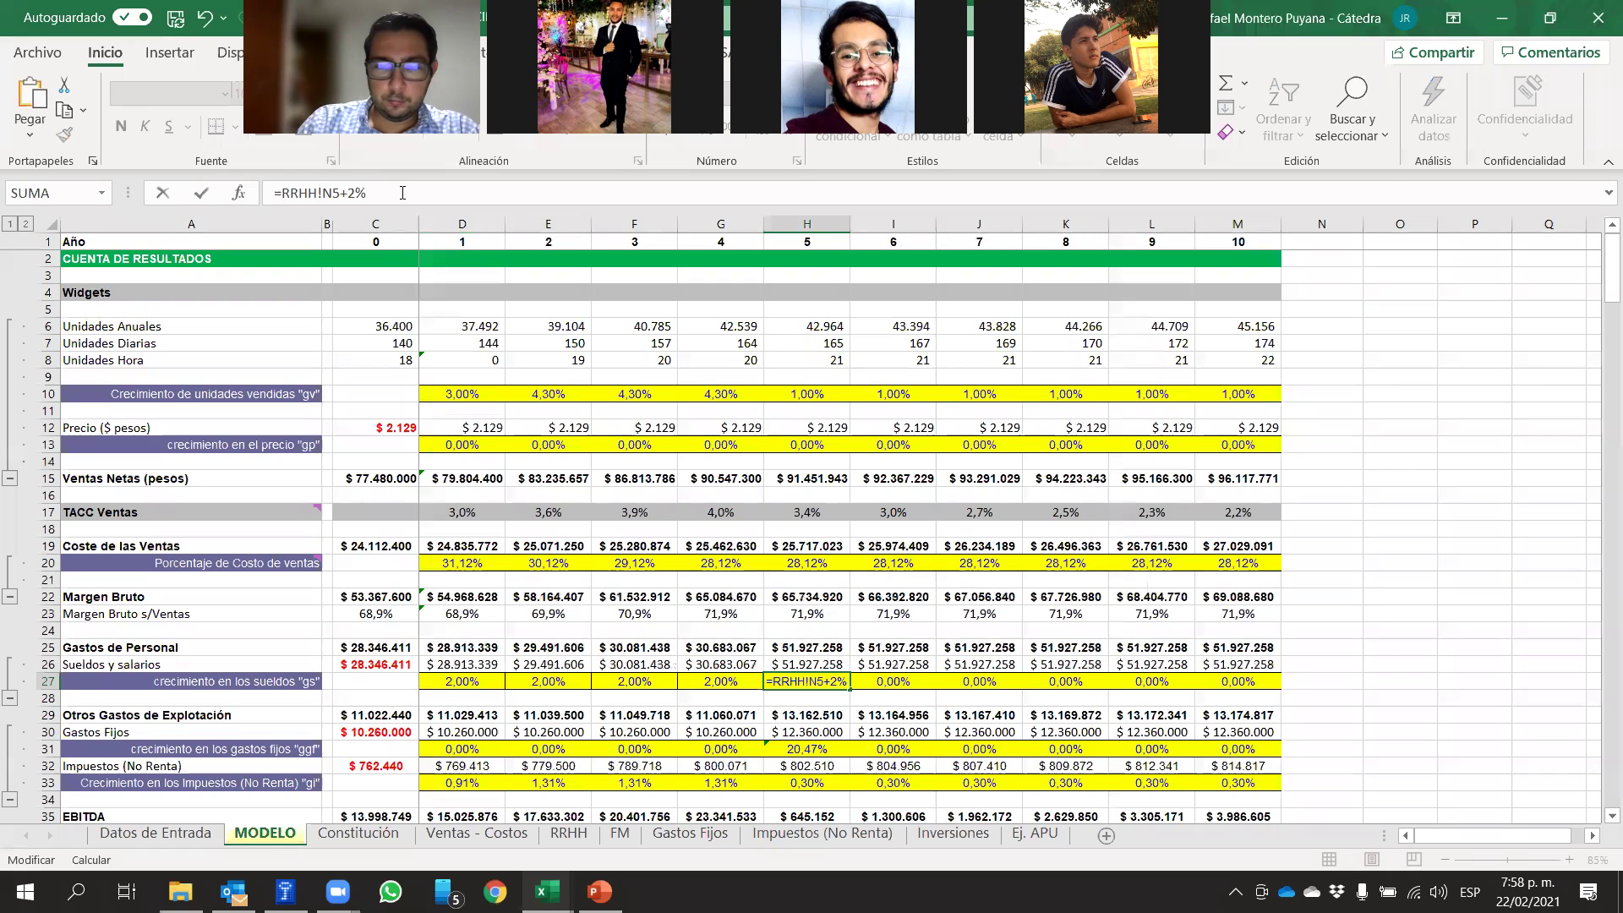
{"action": "key", "text": "Return"}
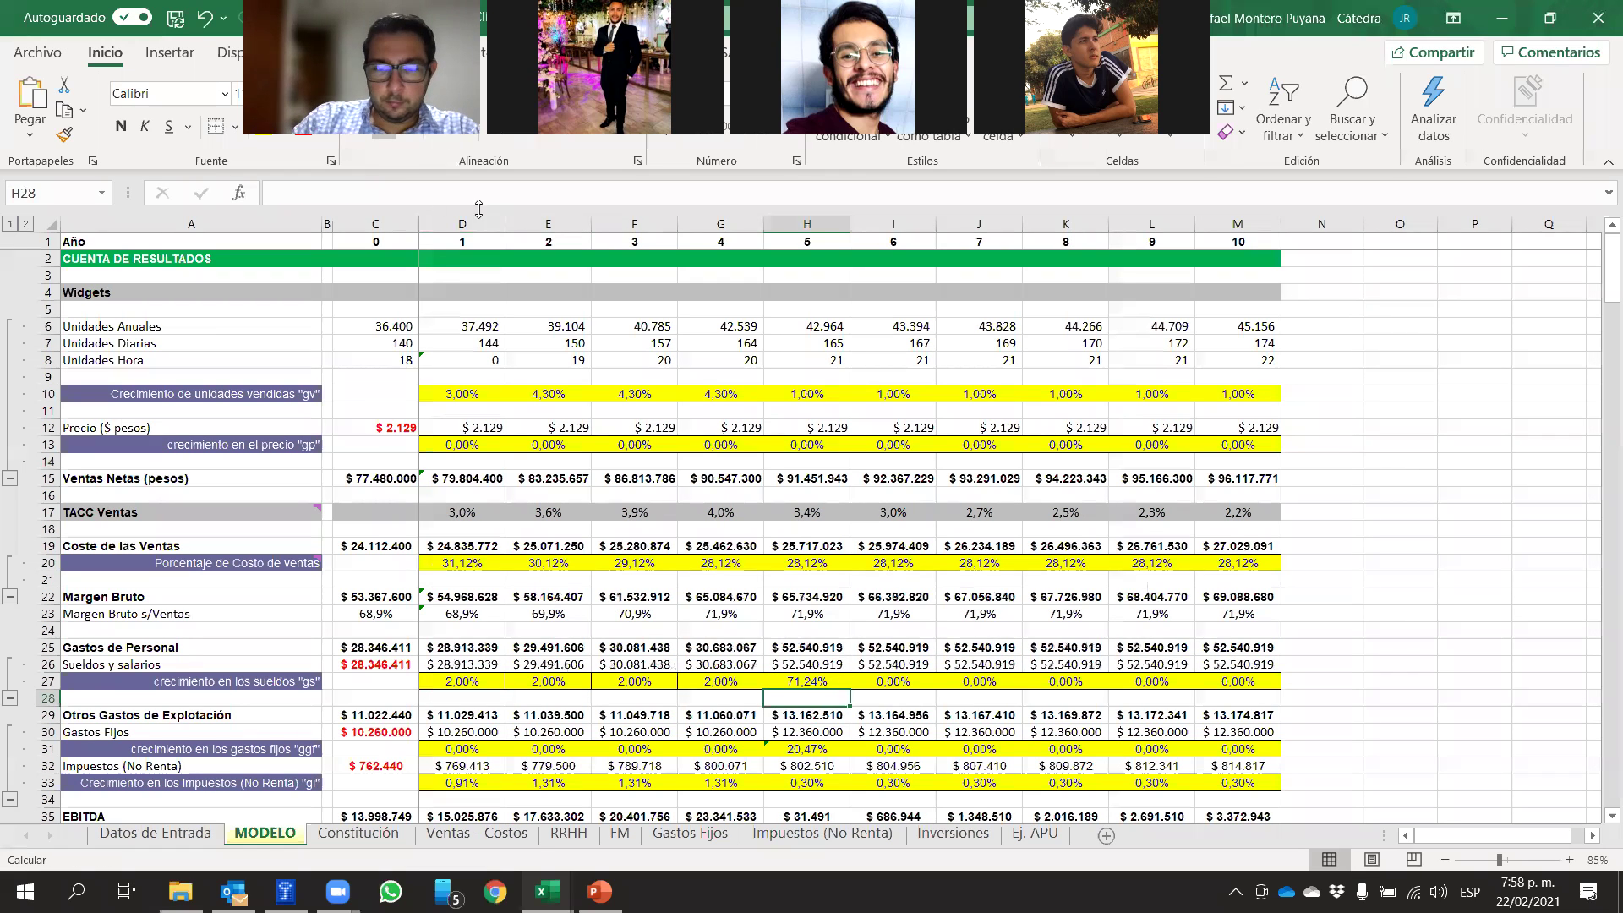
Set the year 6 salary growth to 2% and fill it across to year 10
{"action": "left_click", "coordinate": [876, 683]}
{"action": "type", "text": "2"}
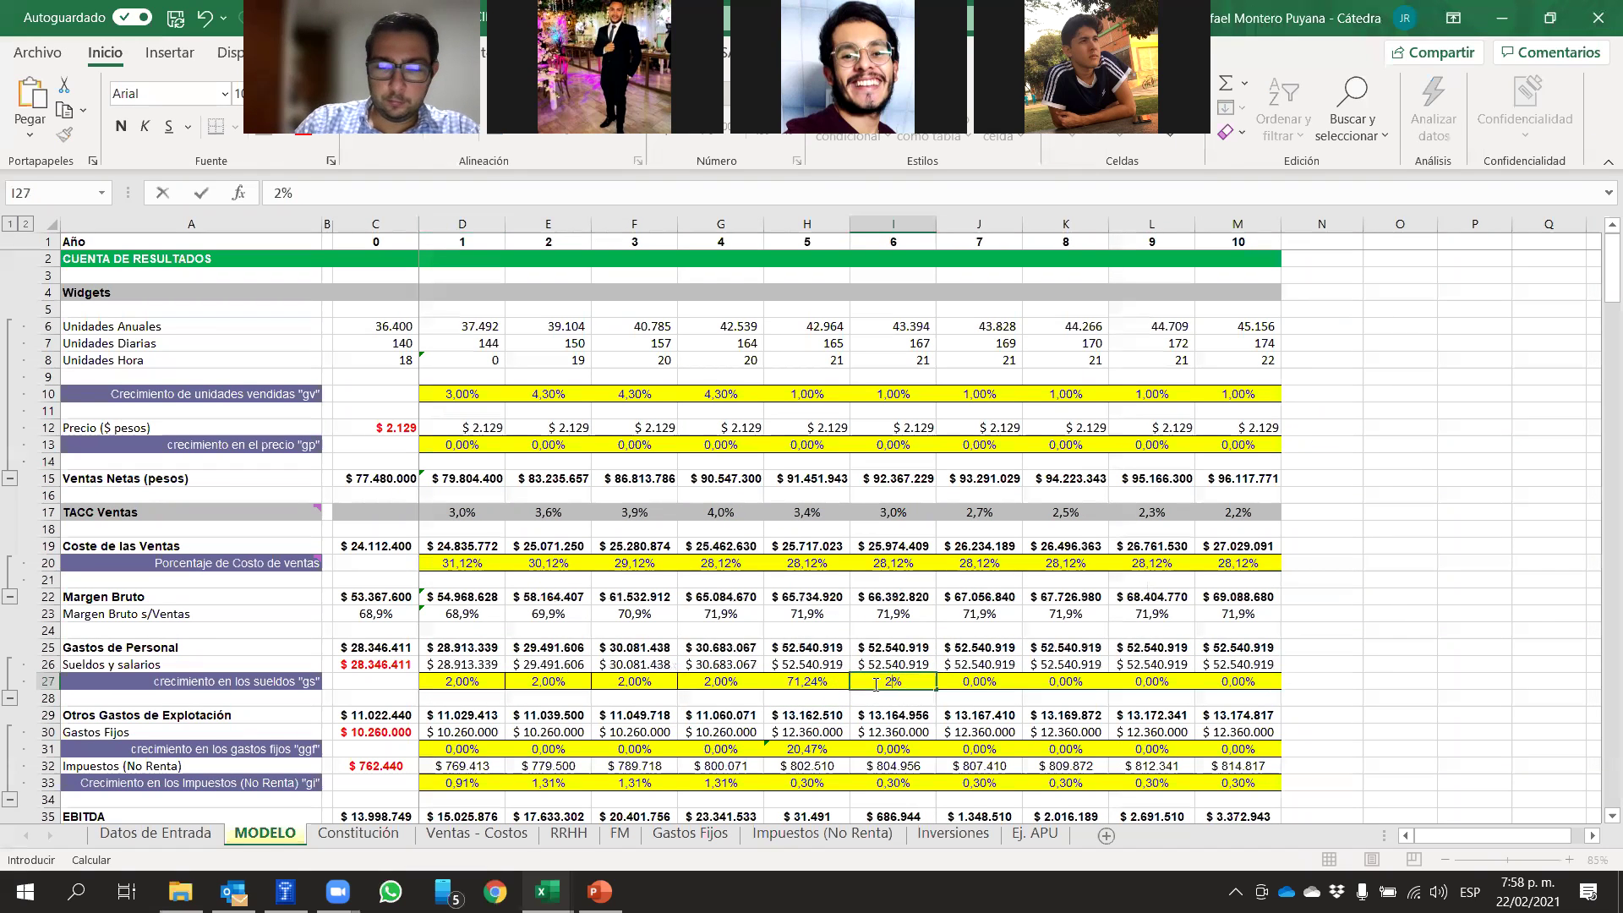
{"action": "key", "text": "ctrl+Return"}
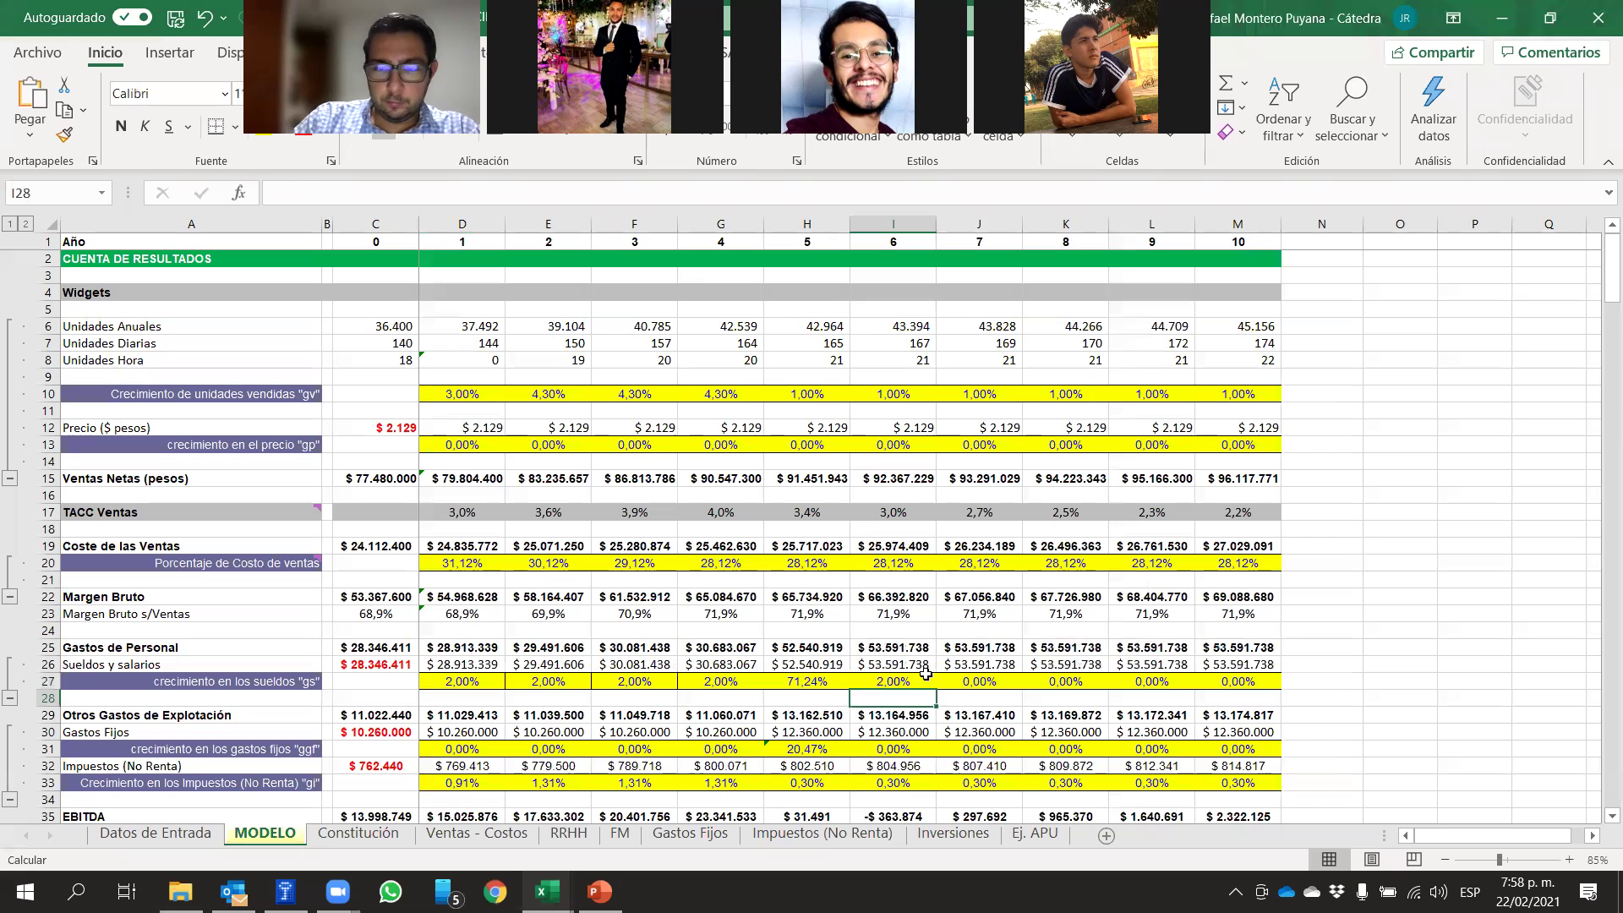
{"action": "left_click_drag", "start_coordinate": [938, 690], "coordinate": [1281, 690]}
{"action": "left_click", "coordinate": [1454, 647]}
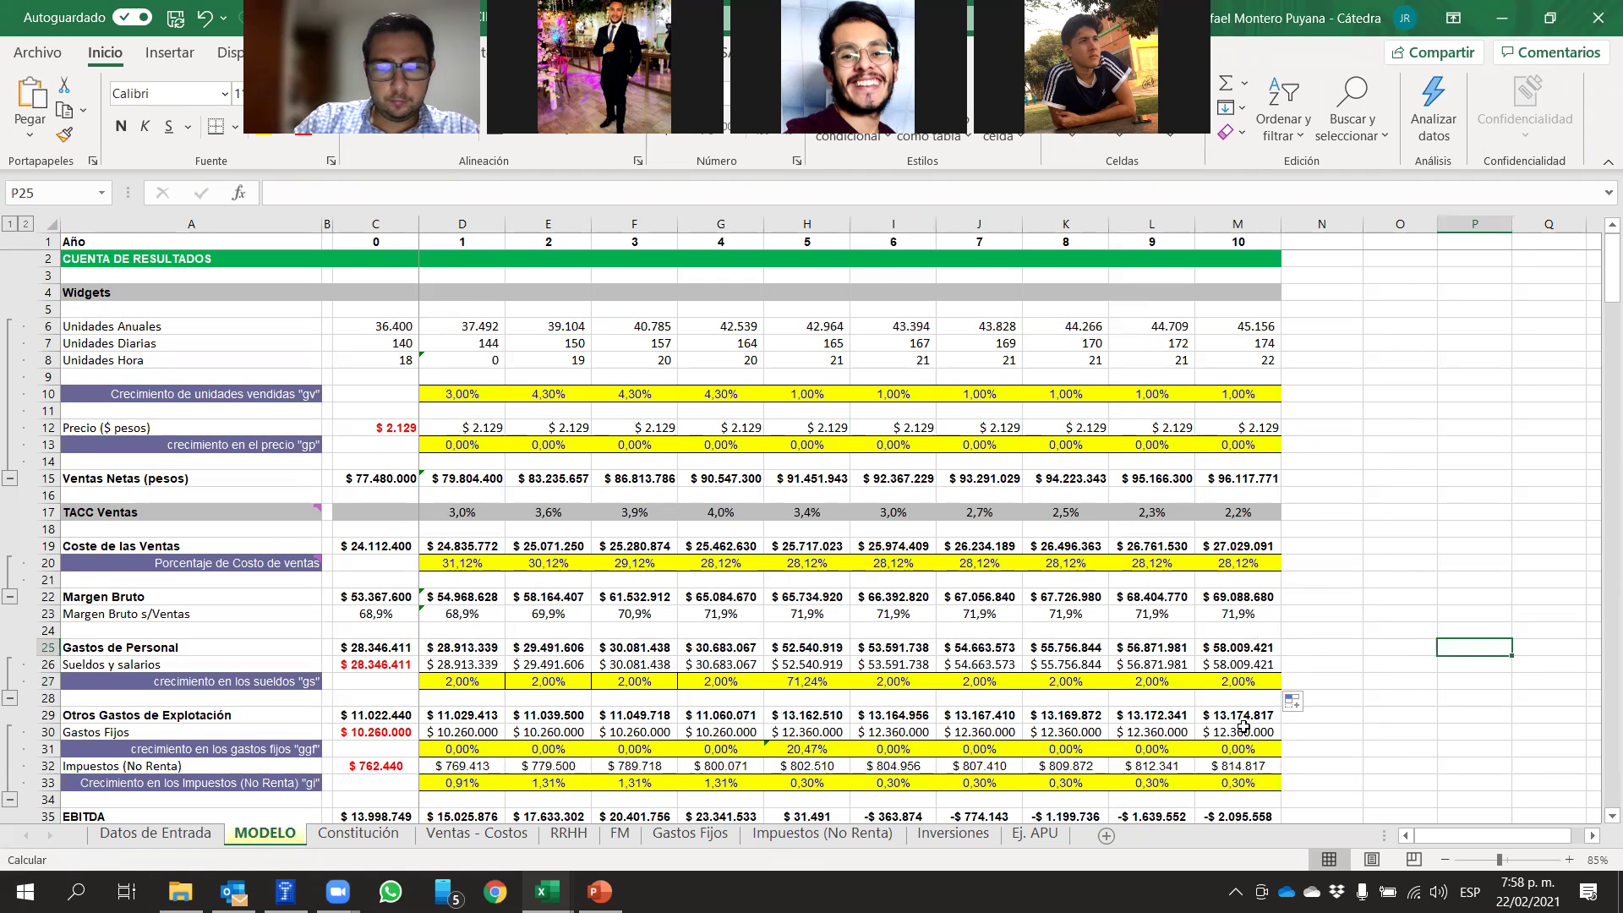
Examine the EBIT row, highlighting its values for years 5 to 10
{"action": "scroll", "coordinate": [1290, 706], "scroll_direction": "down", "scroll_amount": 4}
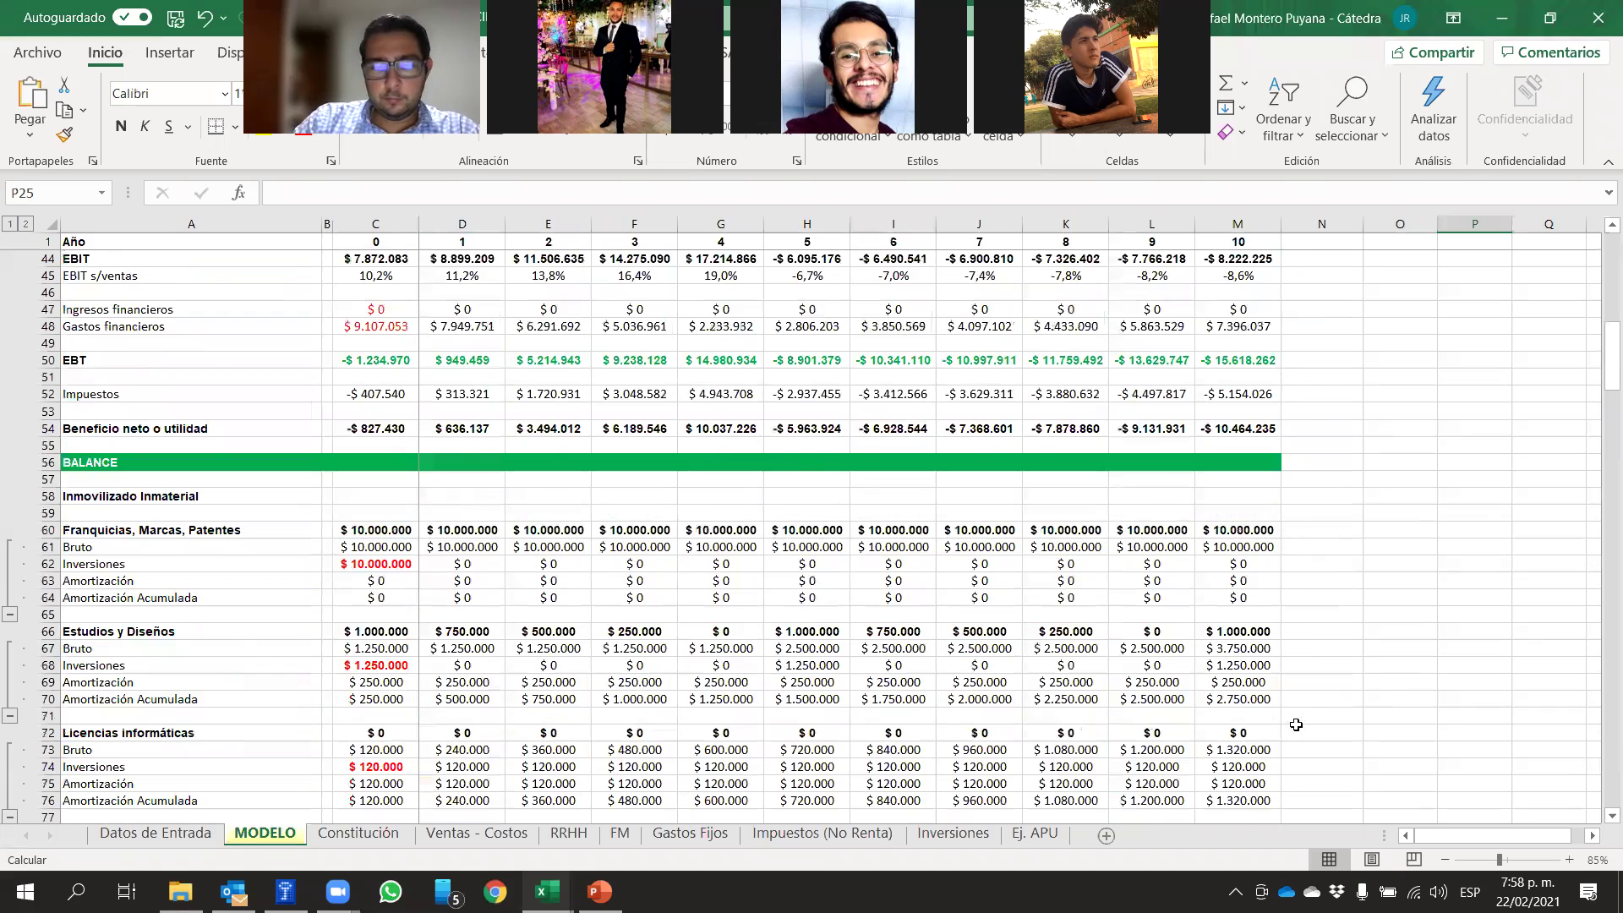
{"action": "scroll", "coordinate": [1297, 717], "scroll_direction": "down", "scroll_amount": 9}
{"action": "scroll", "coordinate": [1326, 670], "scroll_direction": "up", "scroll_amount": 12}
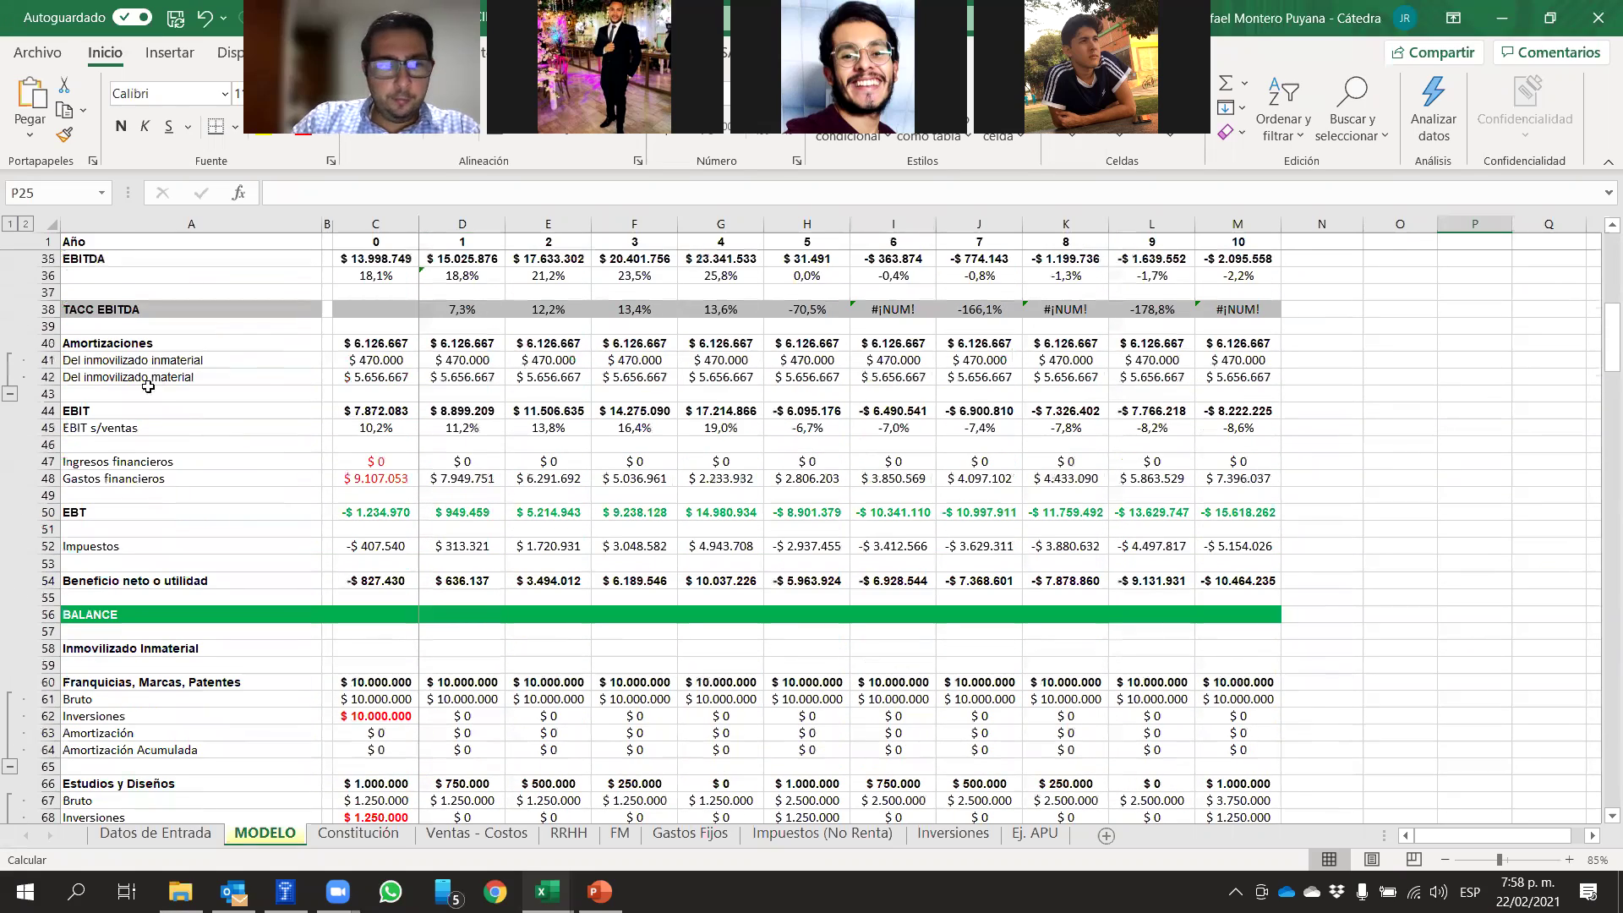
{"action": "left_click", "coordinate": [38, 410]}
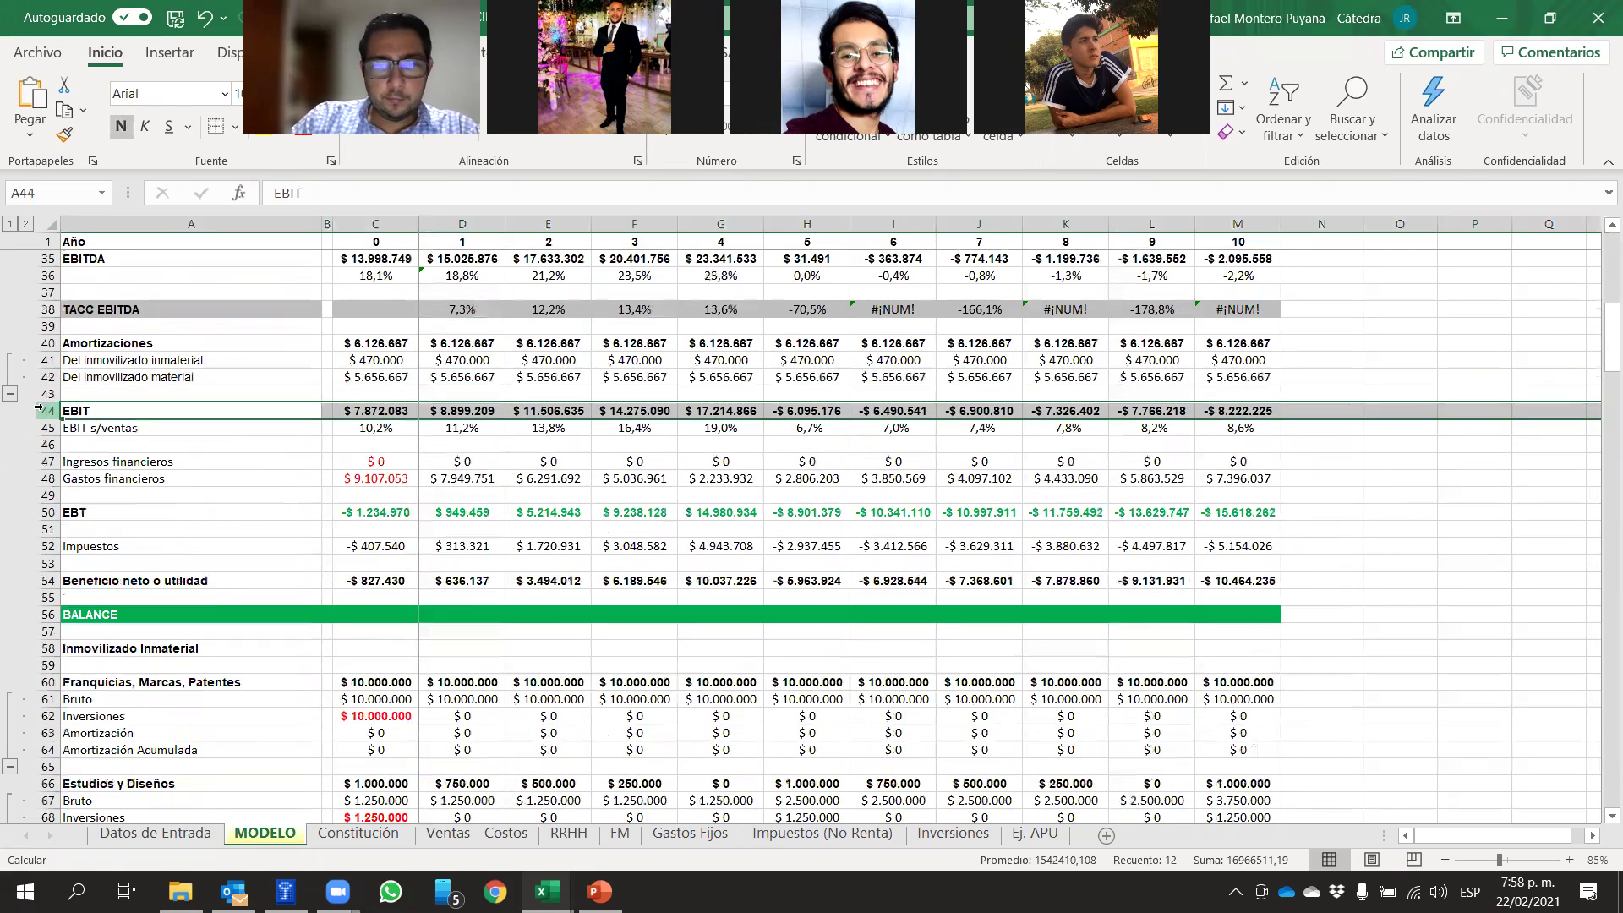
{"action": "left_click_drag", "start_coordinate": [884, 410], "coordinate": [1256, 411]}
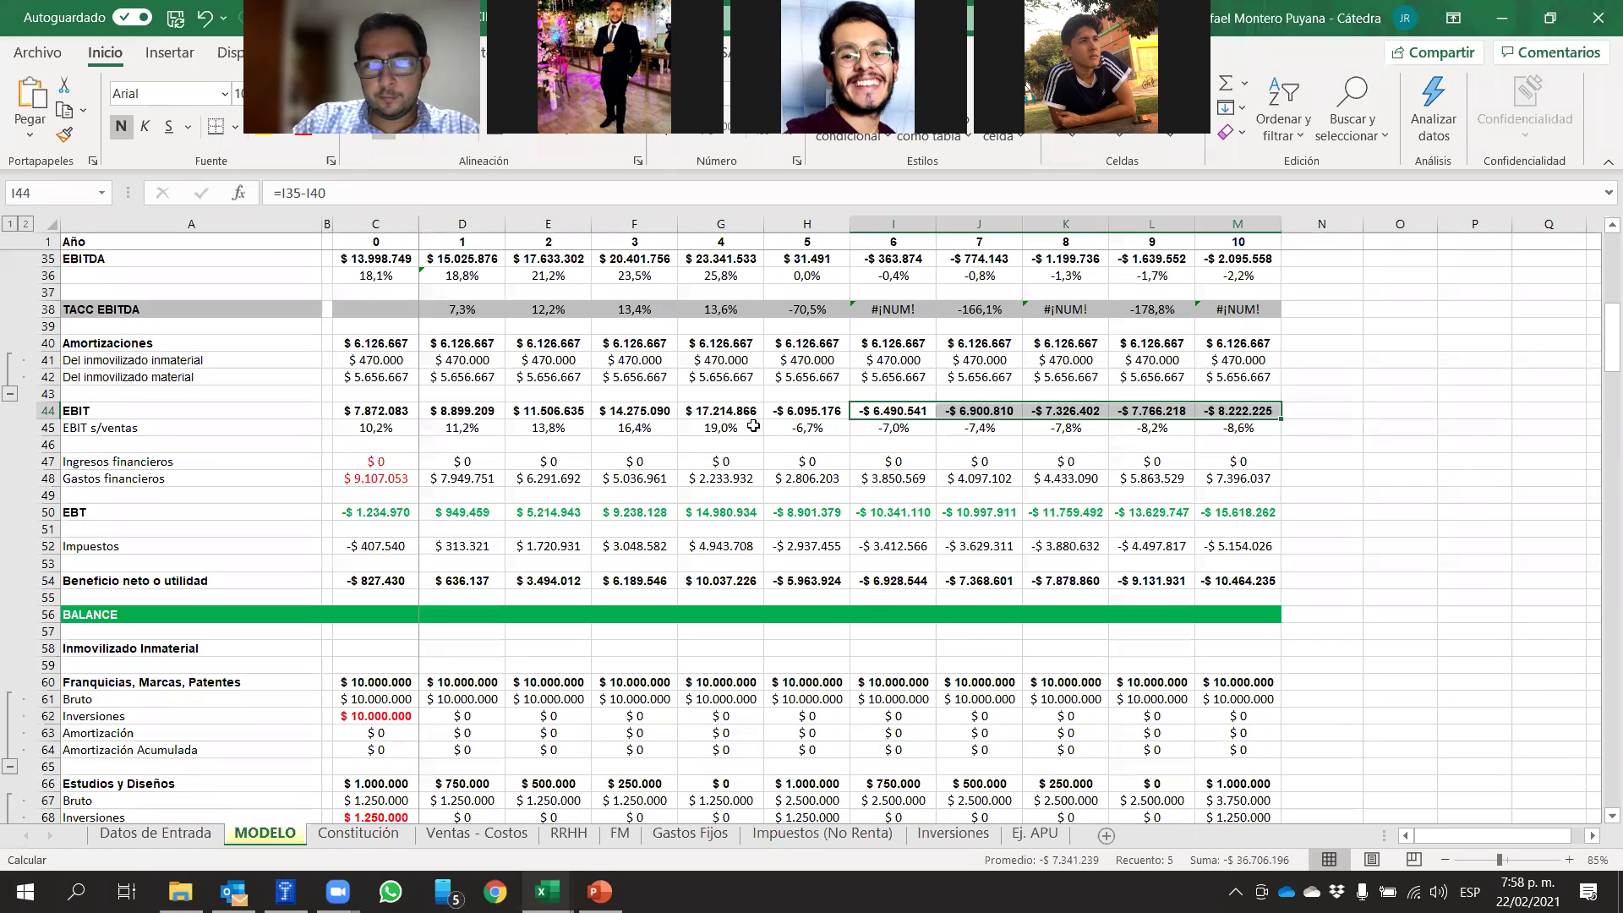
{"action": "left_click_drag", "start_coordinate": [796, 411], "coordinate": [1240, 412]}
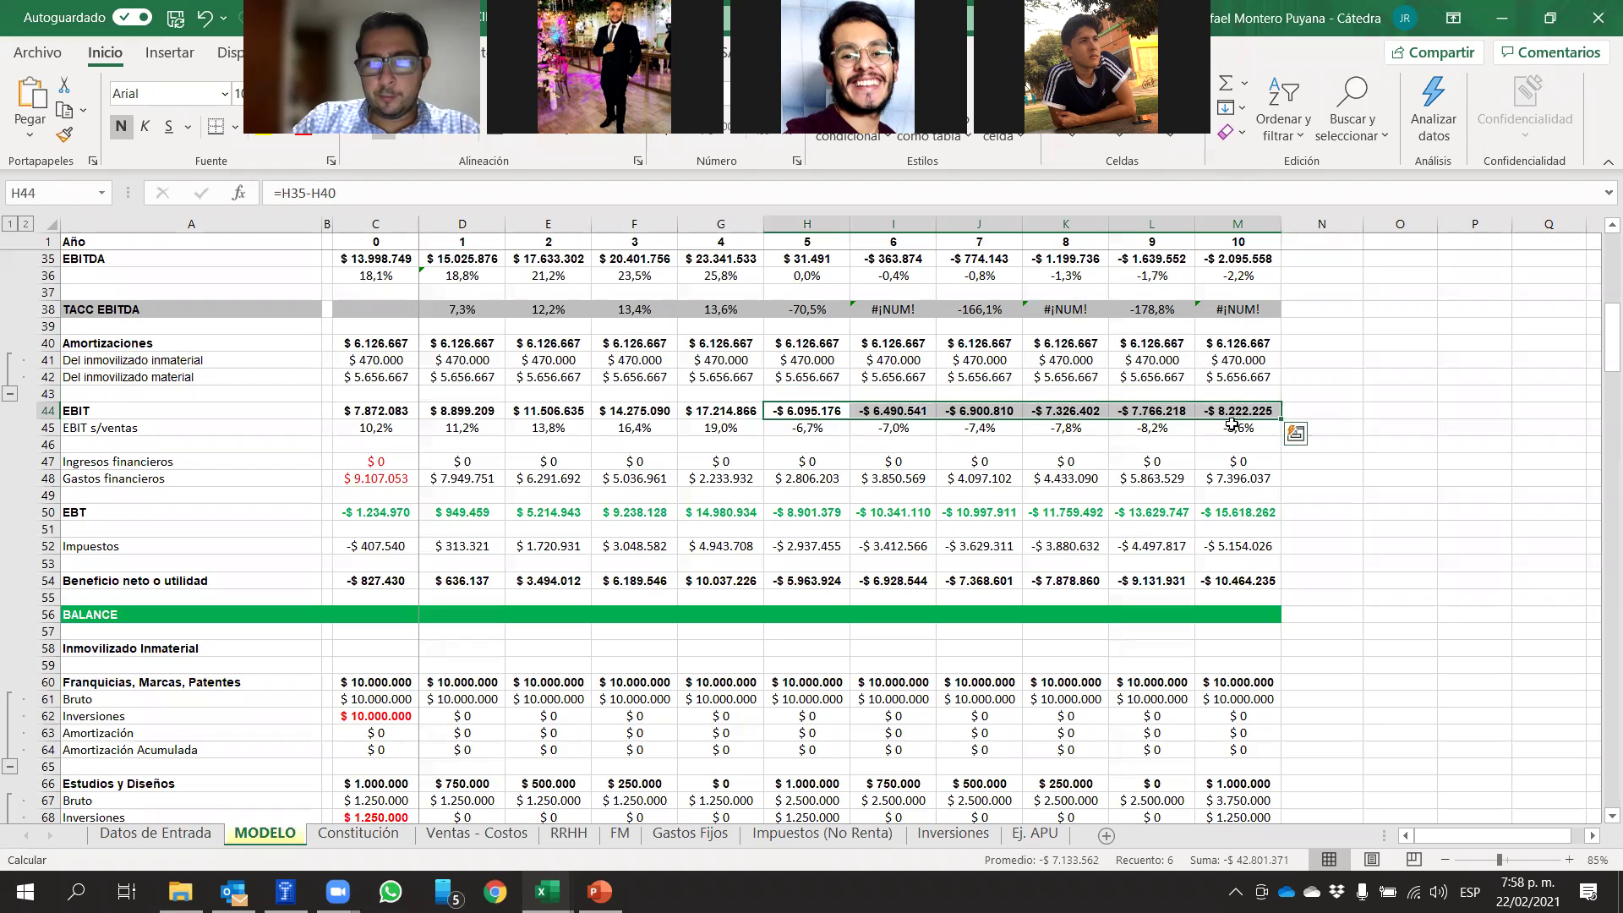
Set the year 5 growth in units sold (H10) to 2% and fill it across to year 10
{"action": "scroll", "coordinate": [1248, 551], "scroll_direction": "up", "scroll_amount": 4}
{"action": "scroll", "coordinate": [1085, 470], "scroll_direction": "up", "scroll_amount": 4}
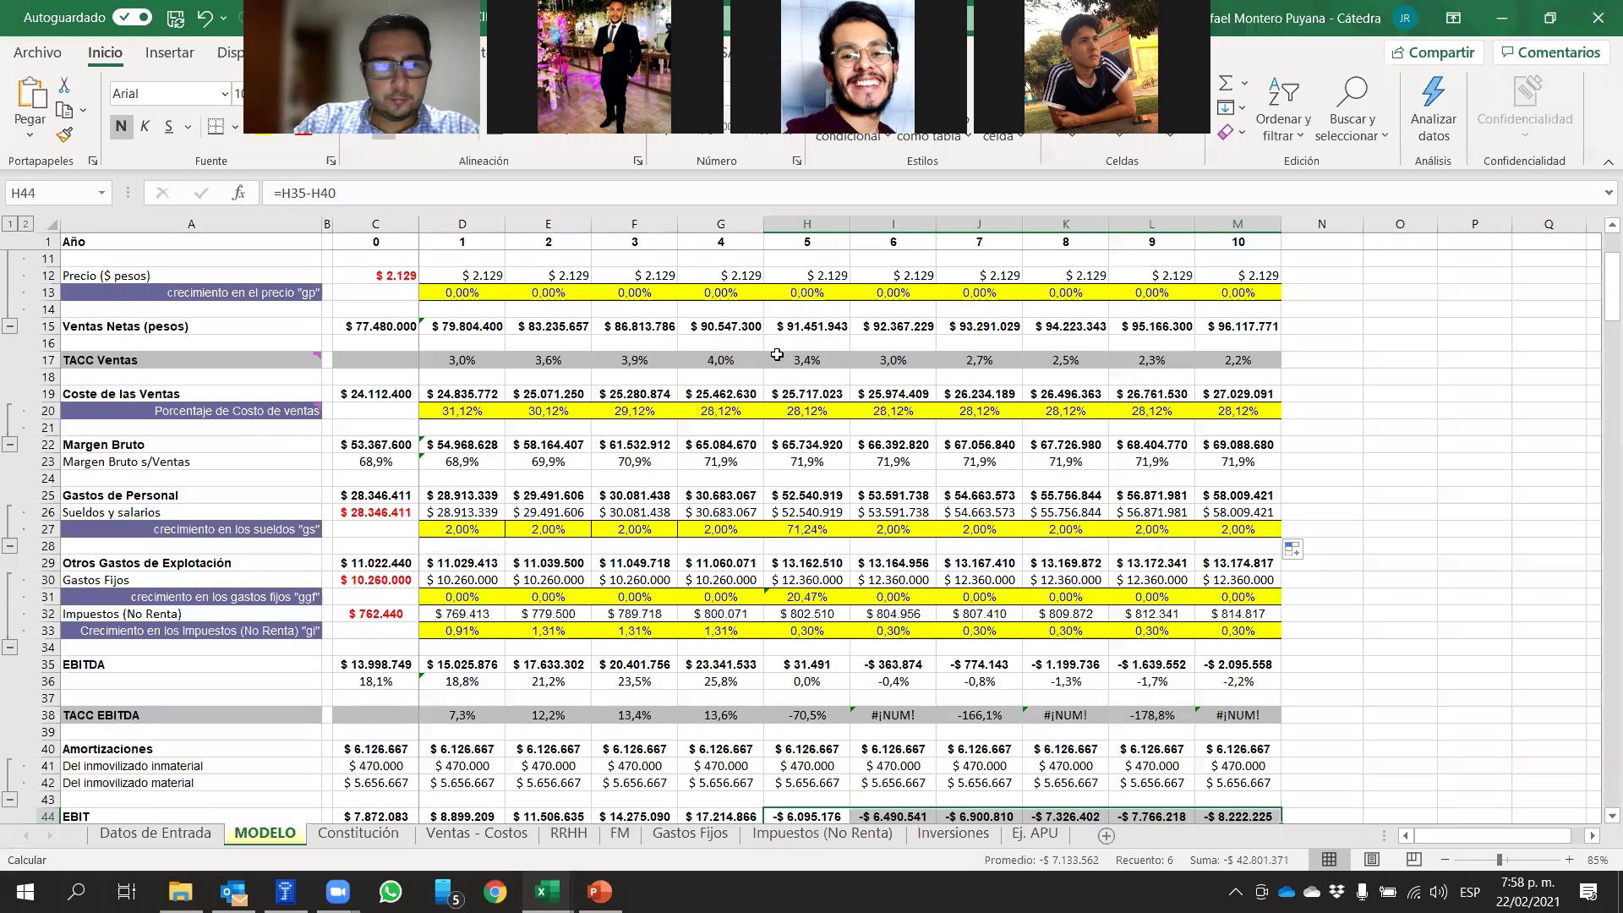
{"action": "scroll", "coordinate": [777, 354], "scroll_direction": "up", "scroll_amount": 3}
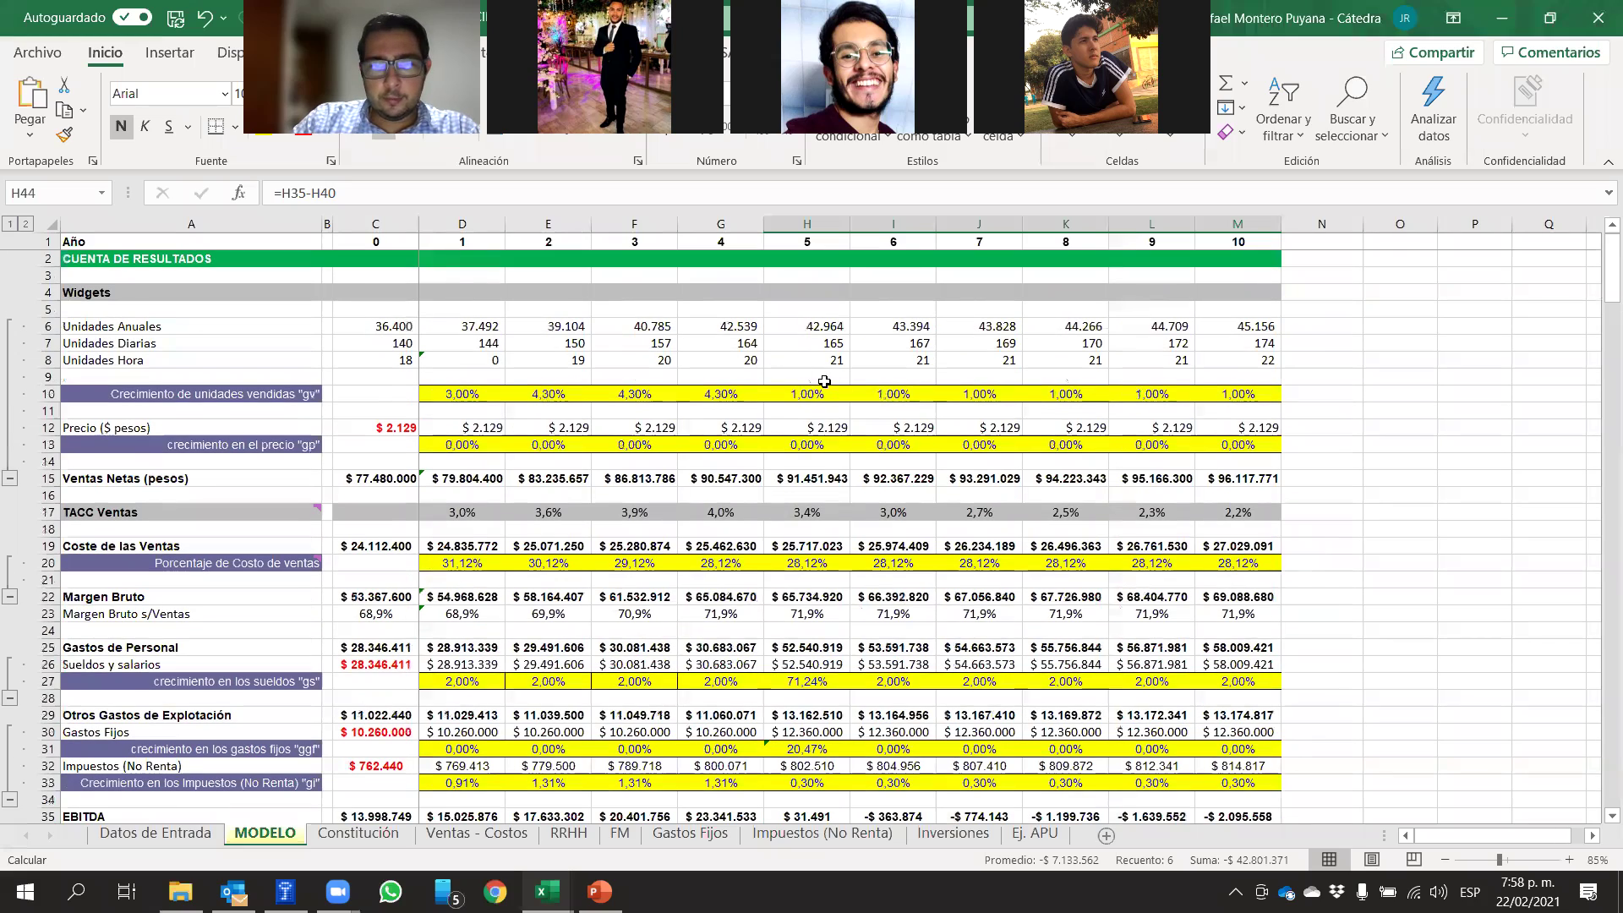
{"action": "scroll", "coordinate": [855, 409], "scroll_direction": "down", "scroll_amount": 5}
{"action": "scroll", "coordinate": [811, 398], "scroll_direction": "up", "scroll_amount": 5}
{"action": "left_click", "coordinate": [796, 390]}
{"action": "type", "text": "2"}
{"action": "key", "text": "Return"}
{"action": "scroll", "coordinate": [973, 609], "scroll_direction": "down", "scroll_amount": 8}
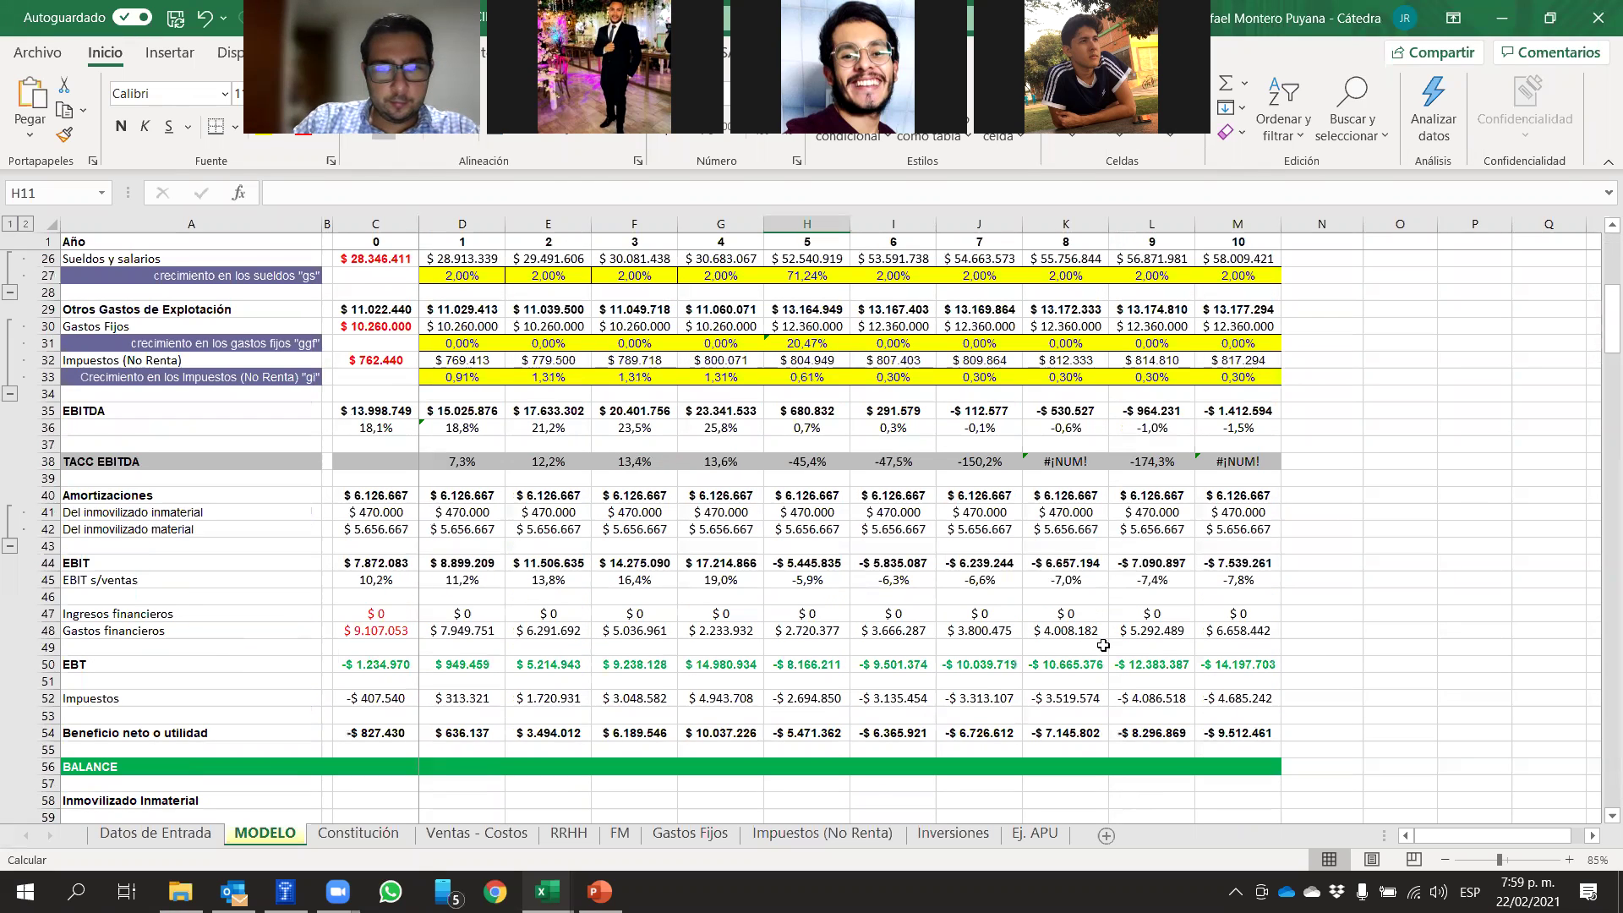
{"action": "scroll", "coordinate": [1105, 647], "scroll_direction": "up", "scroll_amount": 7}
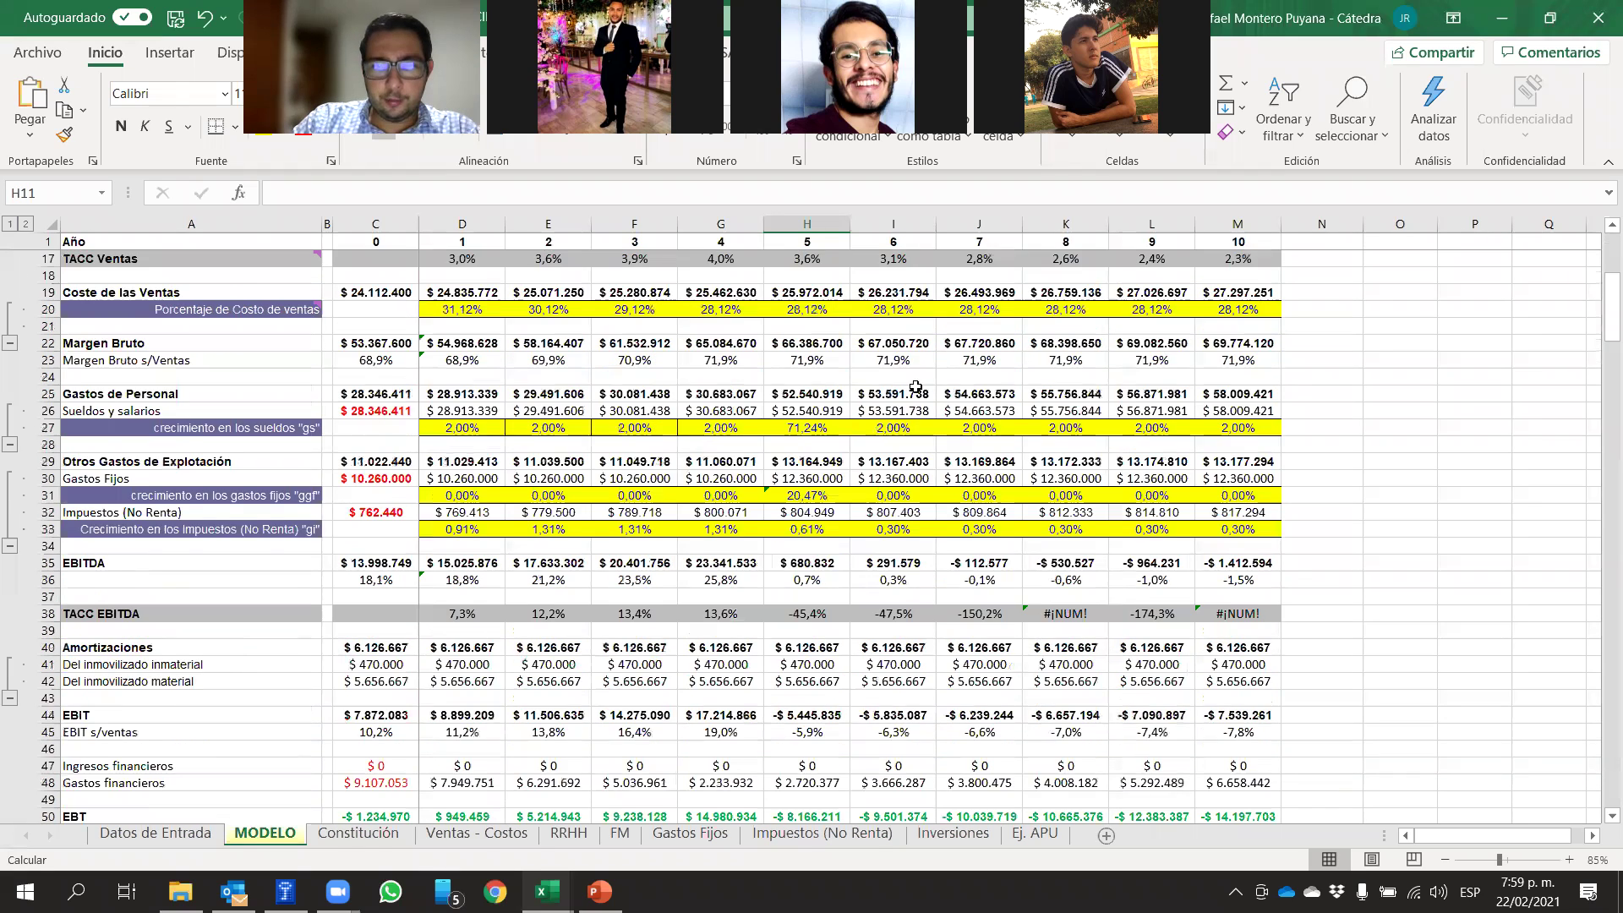
{"action": "left_click", "coordinate": [803, 343]}
{"action": "left_click_drag", "start_coordinate": [849, 352], "coordinate": [1406, 347]}
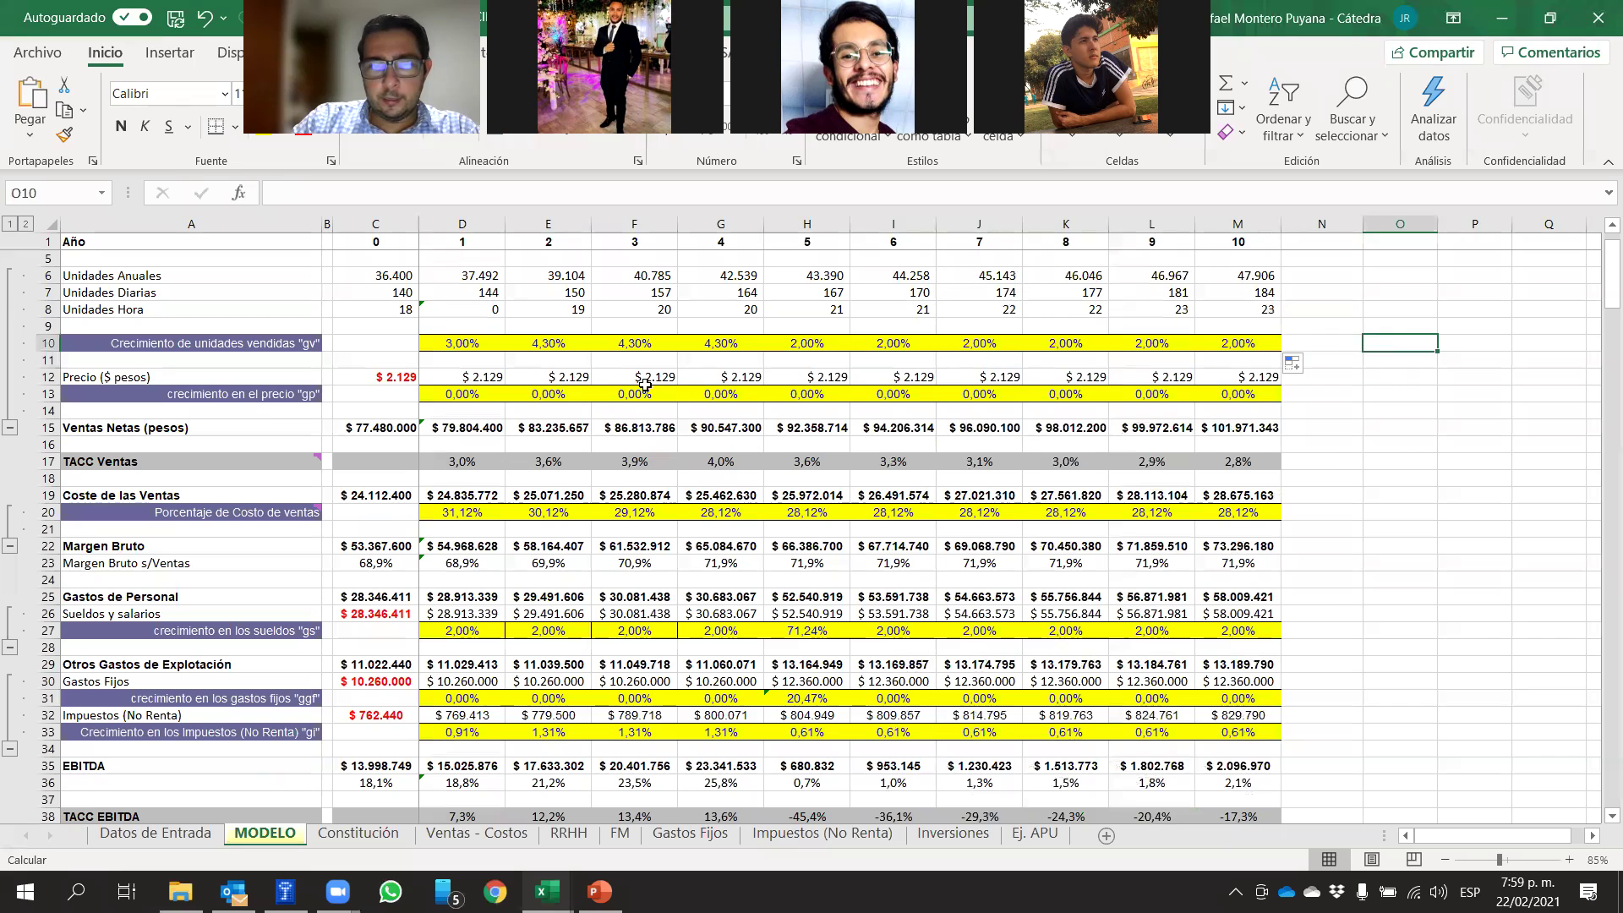
Set the year 1 price growth (D13) to 2% and fill the year 4 price-growth formula across to year 10
{"action": "left_click", "coordinate": [463, 391]}
{"action": "type", "text": "2"}
{"action": "key", "text": "Return"}
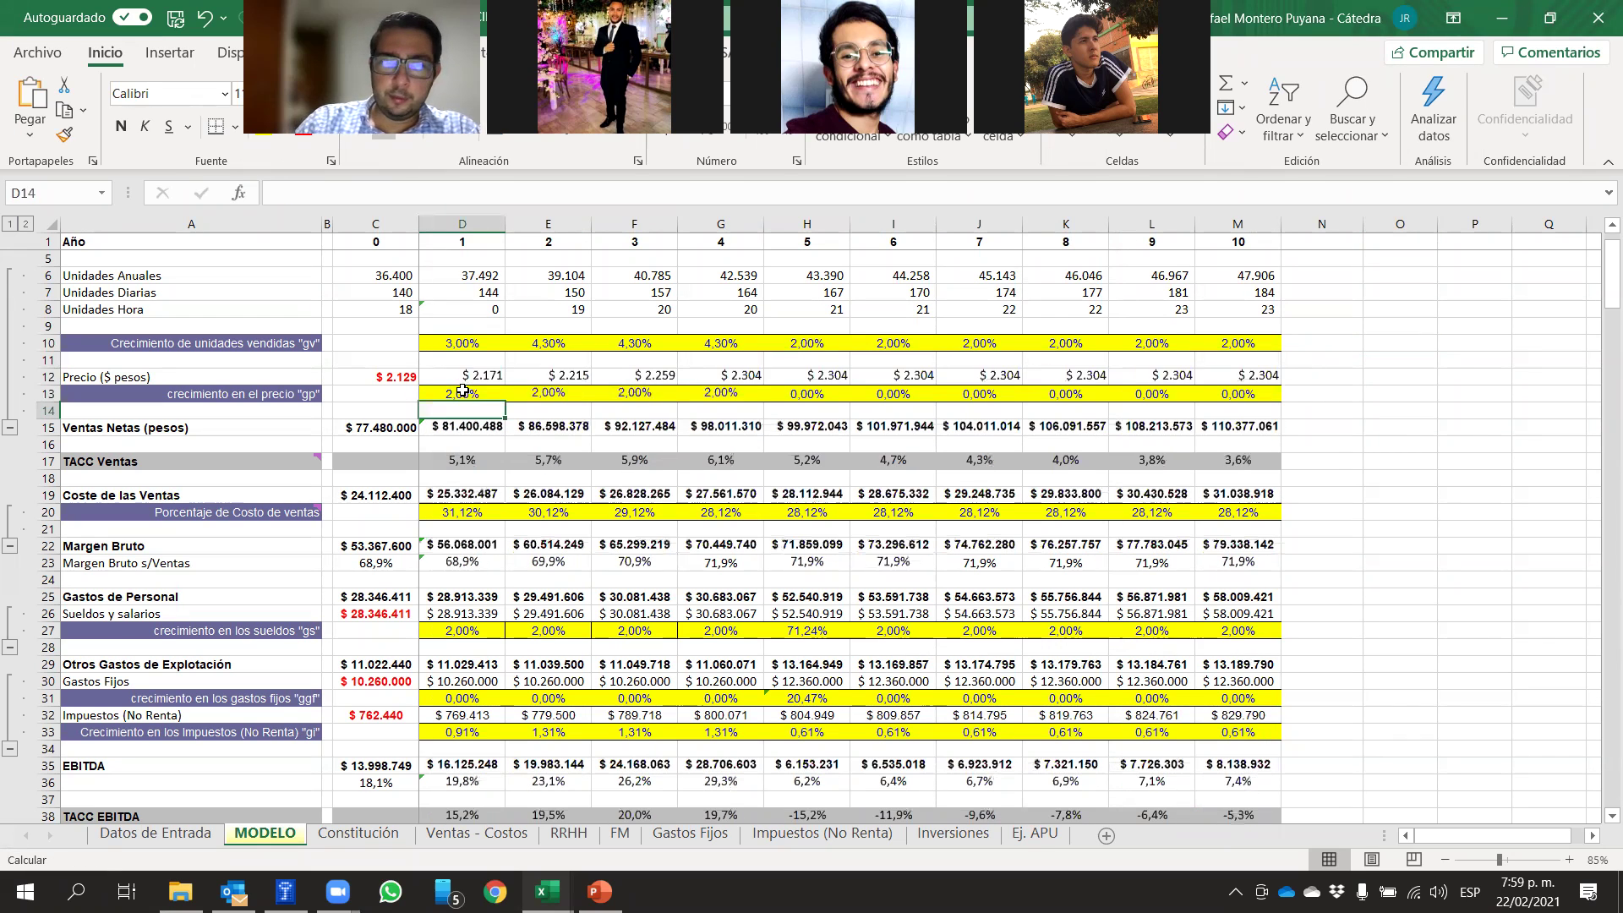
{"action": "left_click", "coordinate": [757, 398]}
{"action": "left_click_drag", "start_coordinate": [762, 402], "coordinate": [1292, 447]}
Review the income statement down to net profit, highlighting the EBIT values across the years
{"action": "scroll", "coordinate": [1445, 518], "scroll_direction": "down", "scroll_amount": 1}
{"action": "scroll", "coordinate": [1445, 518], "scroll_direction": "down", "scroll_amount": 1}
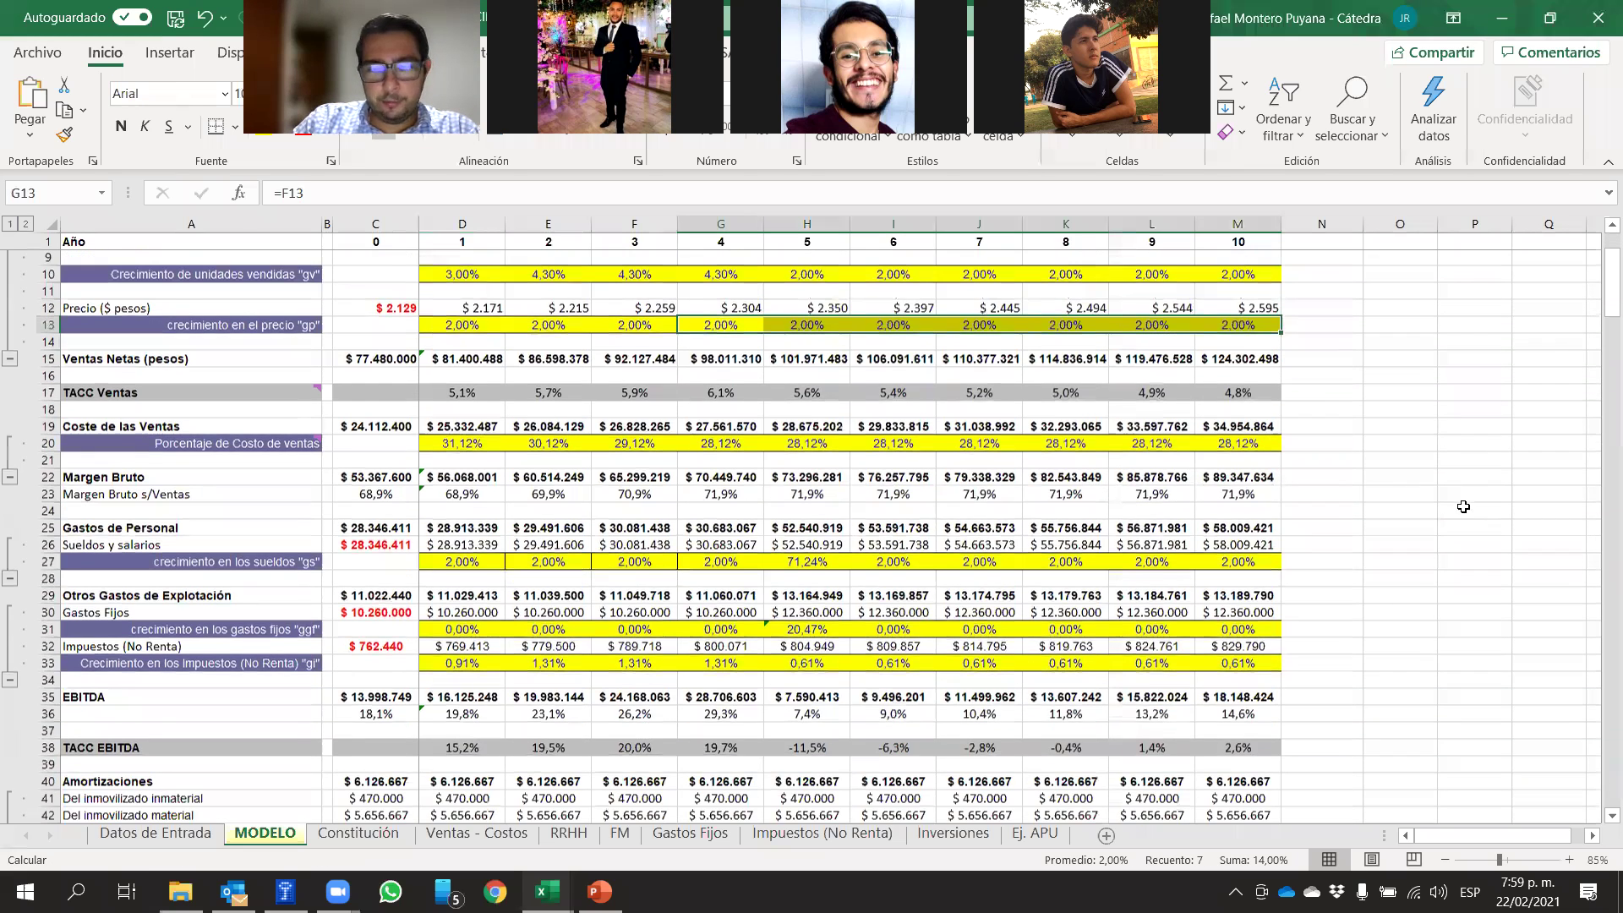
{"action": "scroll", "coordinate": [1464, 506], "scroll_direction": "down", "scroll_amount": 5}
{"action": "scroll", "coordinate": [685, 482], "scroll_direction": "down", "scroll_amount": 1}
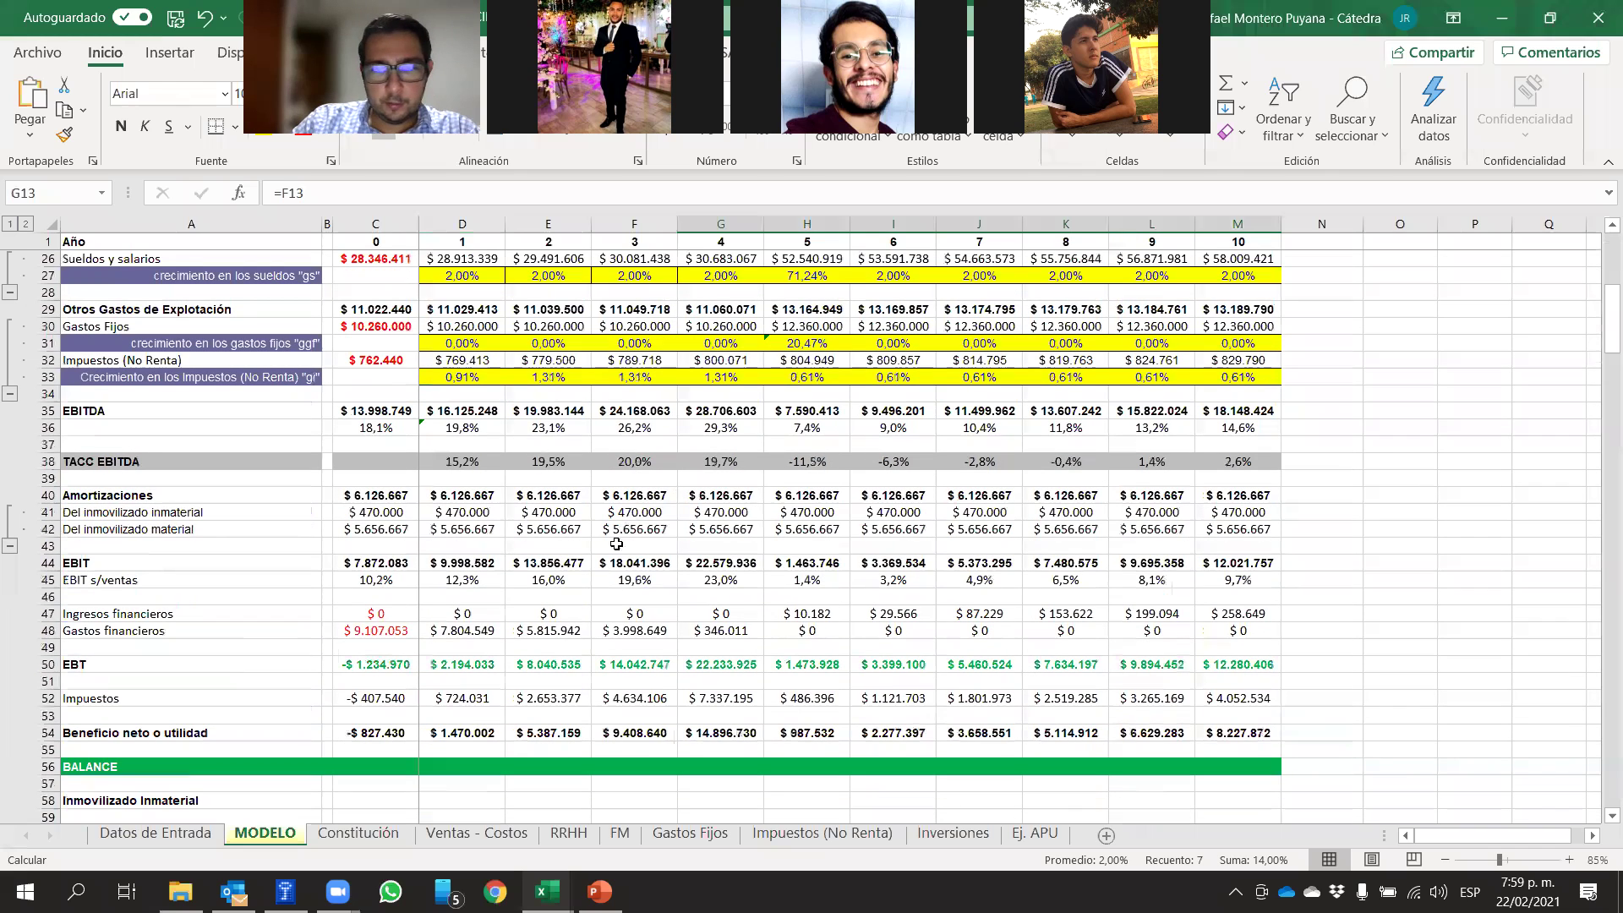
{"action": "left_click_drag", "start_coordinate": [1253, 564], "coordinate": [351, 559]}
{"action": "left_click", "coordinate": [1413, 627]}
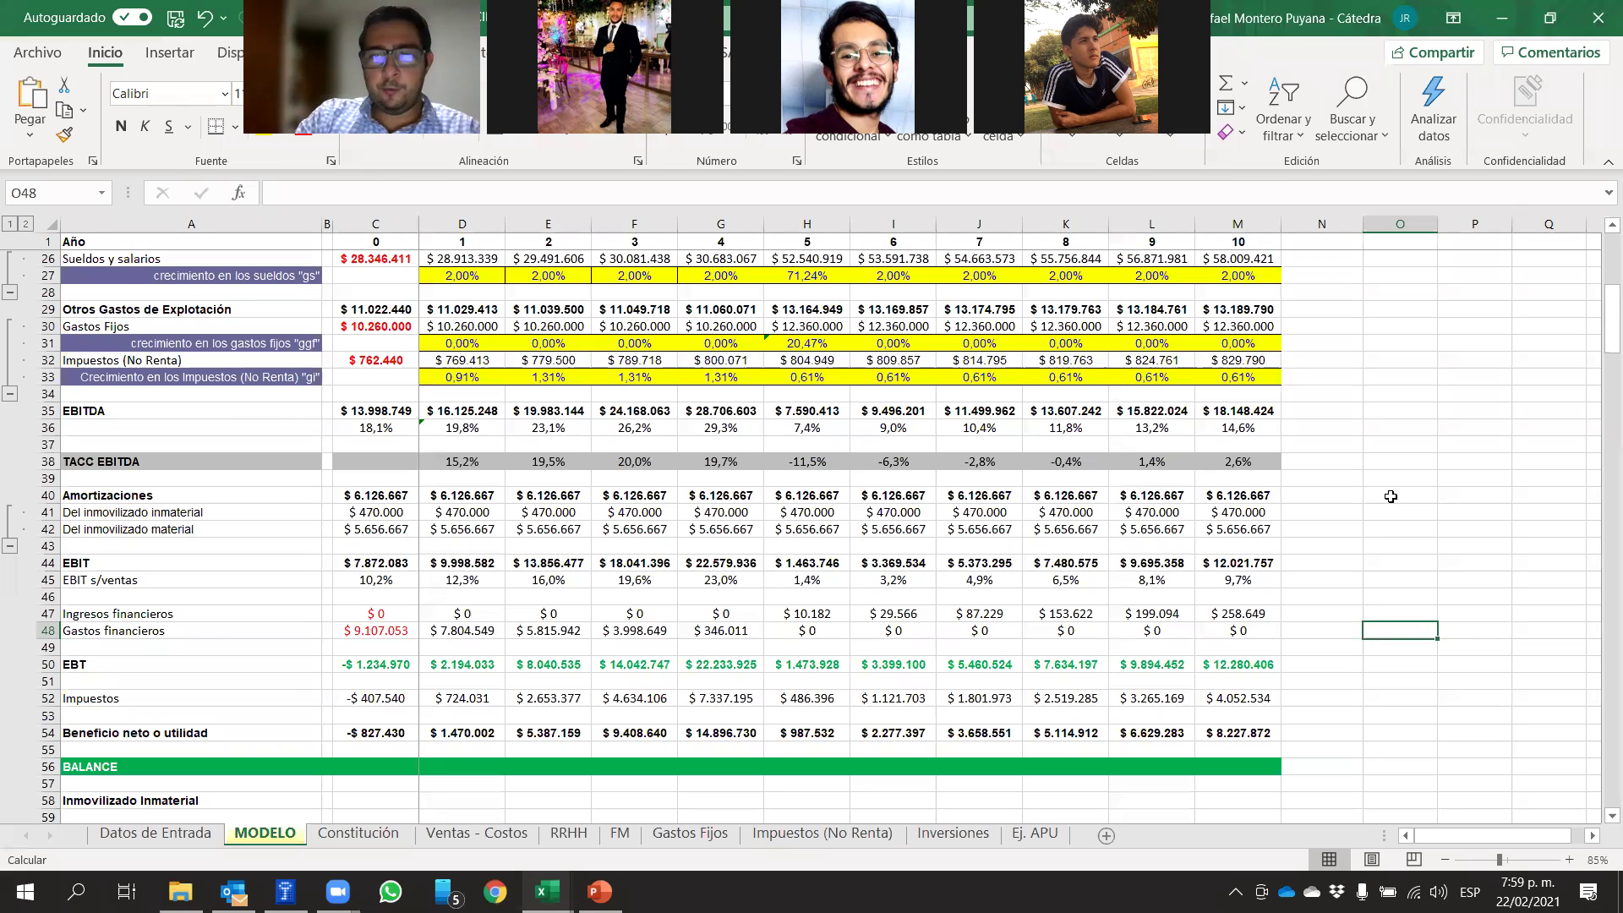
Review the BALANCE section down to the current assets and short-term debt rows, and switch to the PowerPoint presentation
{"action": "scroll", "coordinate": [1407, 491], "scroll_direction": "down", "scroll_amount": 3}
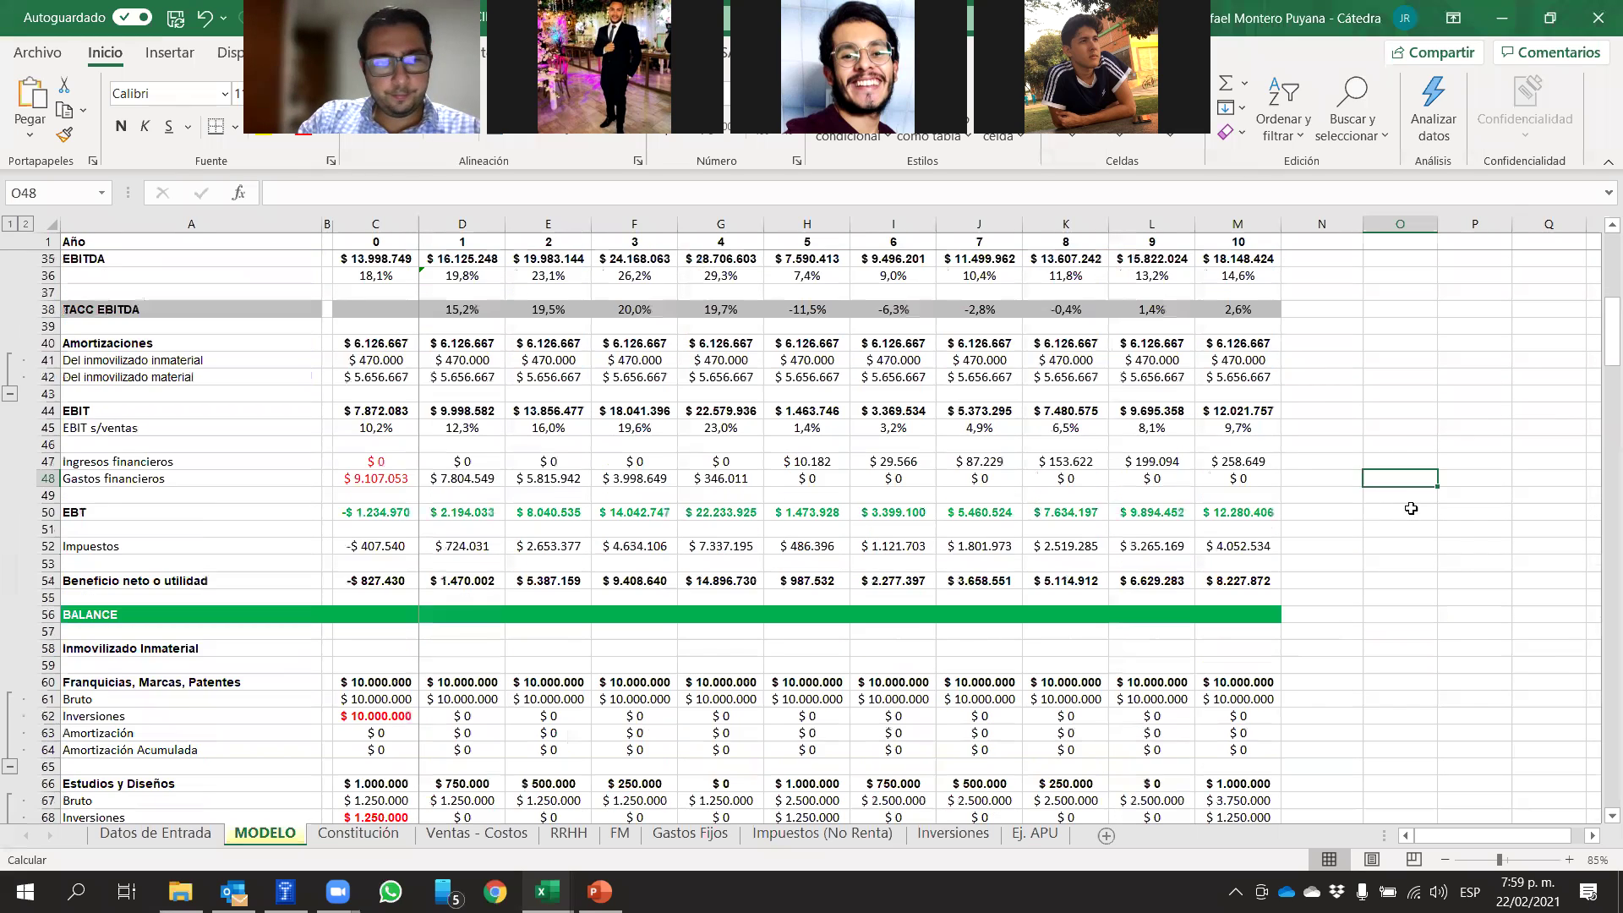
{"action": "scroll", "coordinate": [1413, 508], "scroll_direction": "down", "scroll_amount": 10}
{"action": "scroll", "coordinate": [1412, 499], "scroll_direction": "down", "scroll_amount": 9}
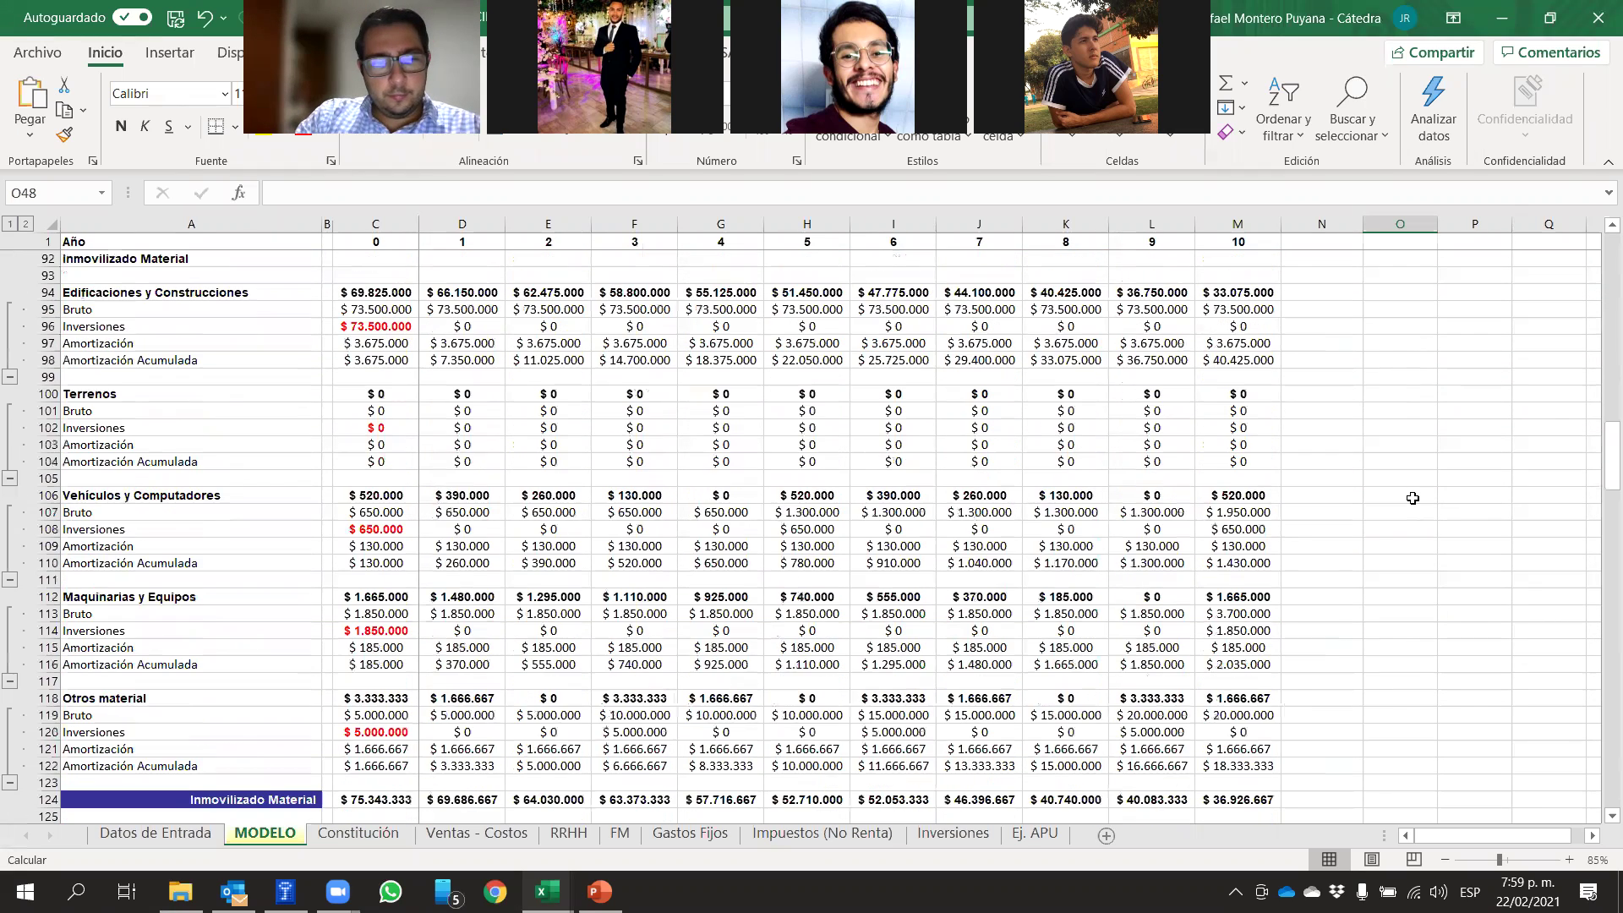
{"action": "scroll", "coordinate": [1393, 524], "scroll_direction": "up", "scroll_amount": 12}
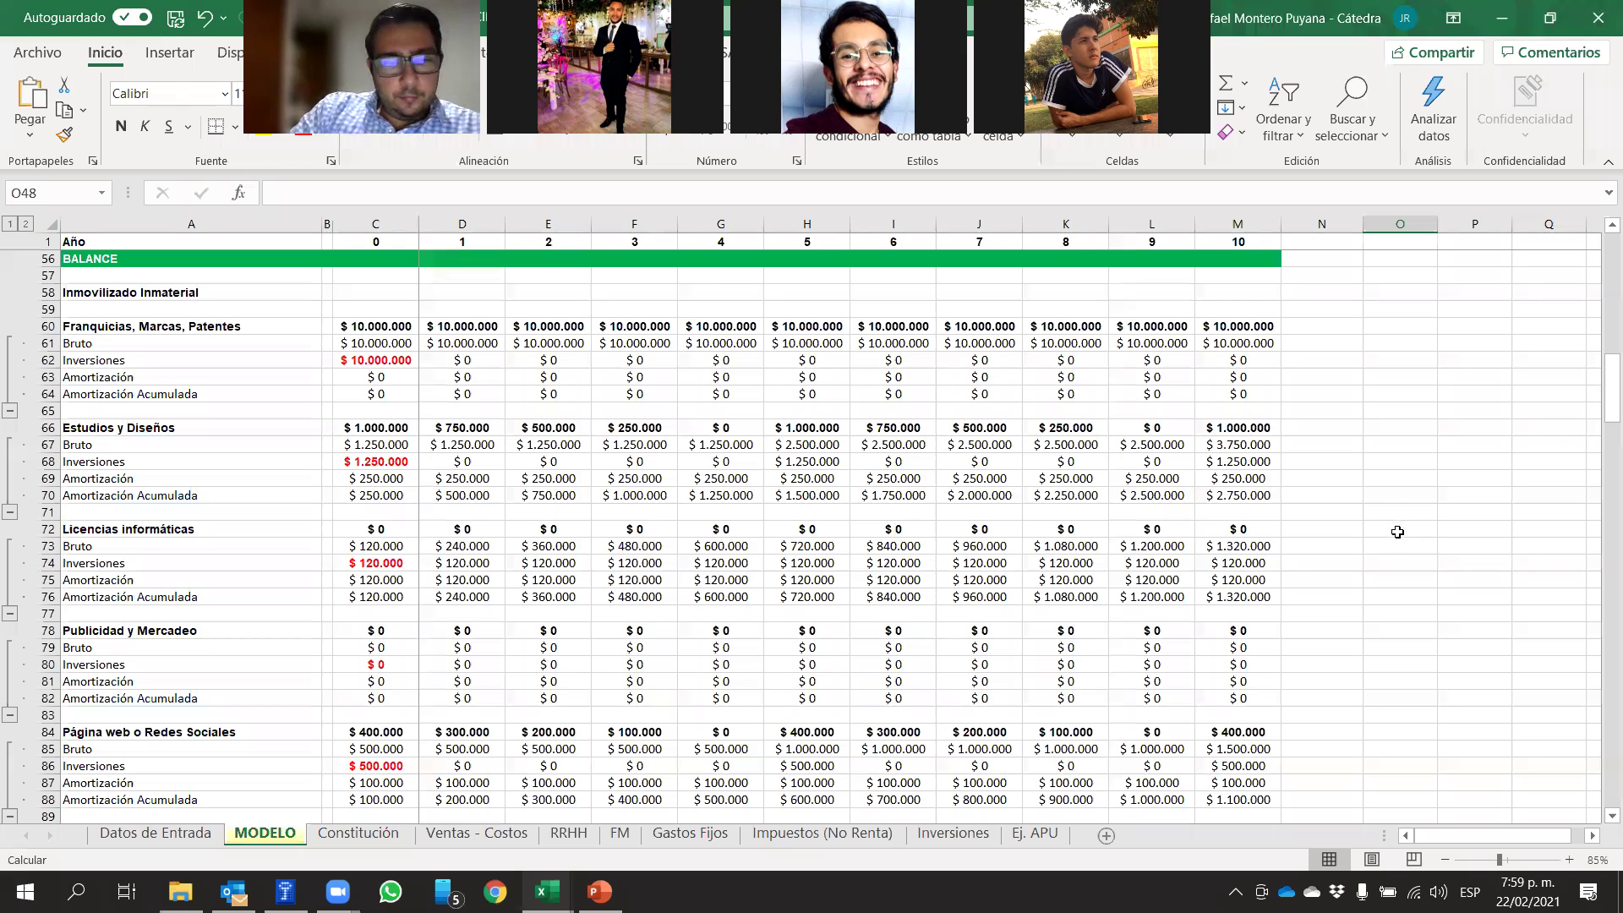
{"action": "scroll", "coordinate": [1397, 532], "scroll_direction": "down", "scroll_amount": 11}
{"action": "scroll", "coordinate": [1403, 523], "scroll_direction": "down", "scroll_amount": 9}
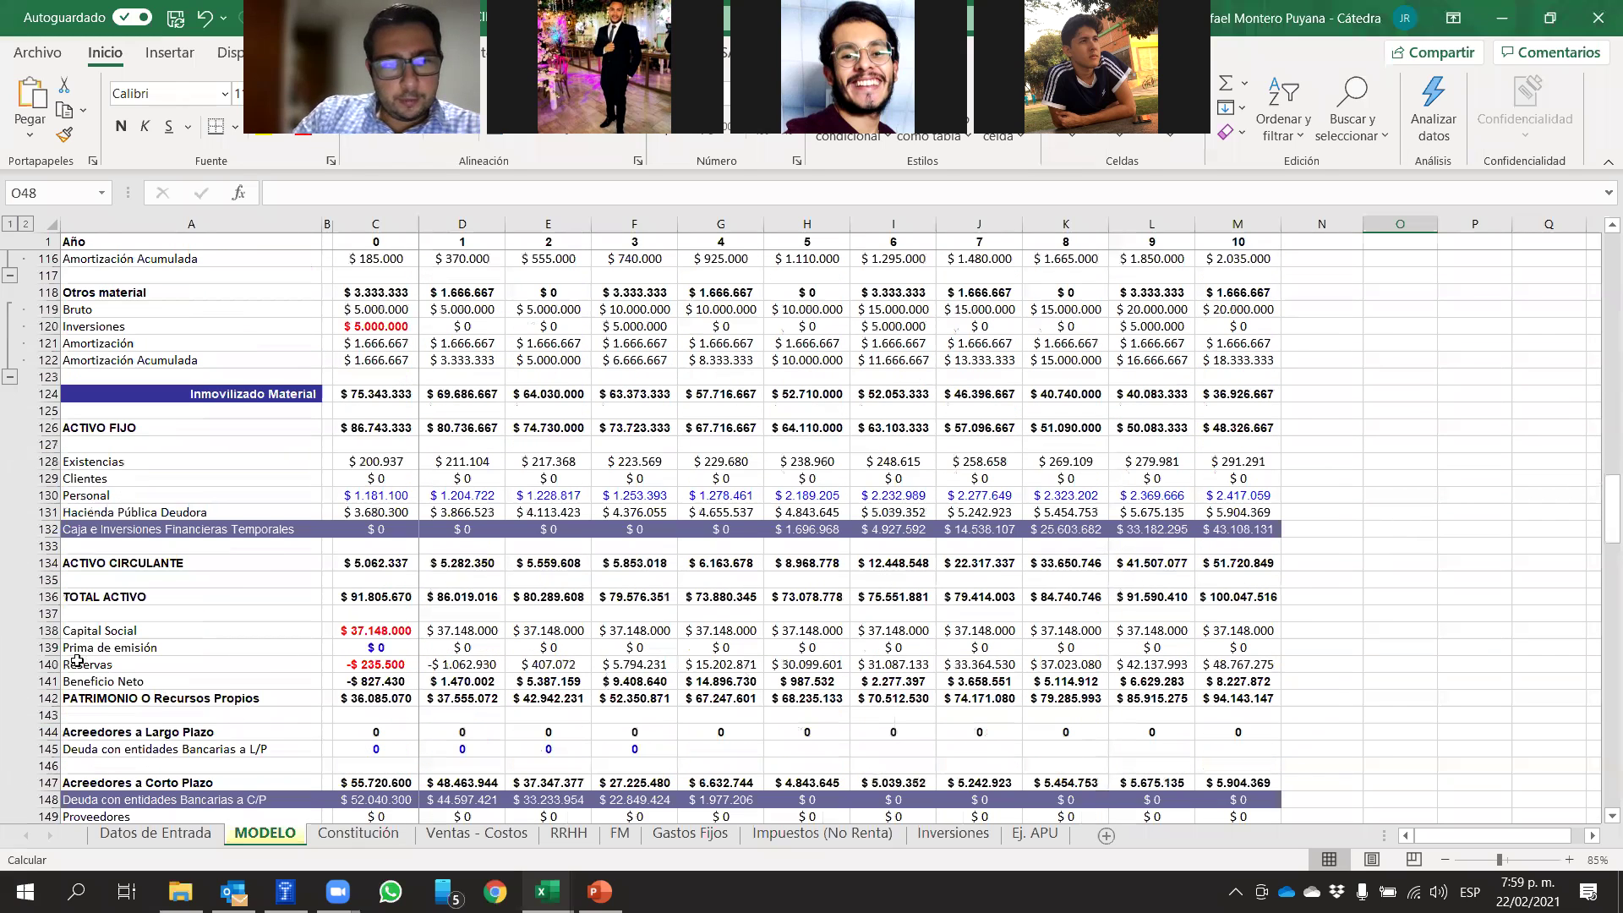
{"action": "left_click", "coordinate": [600, 892]}
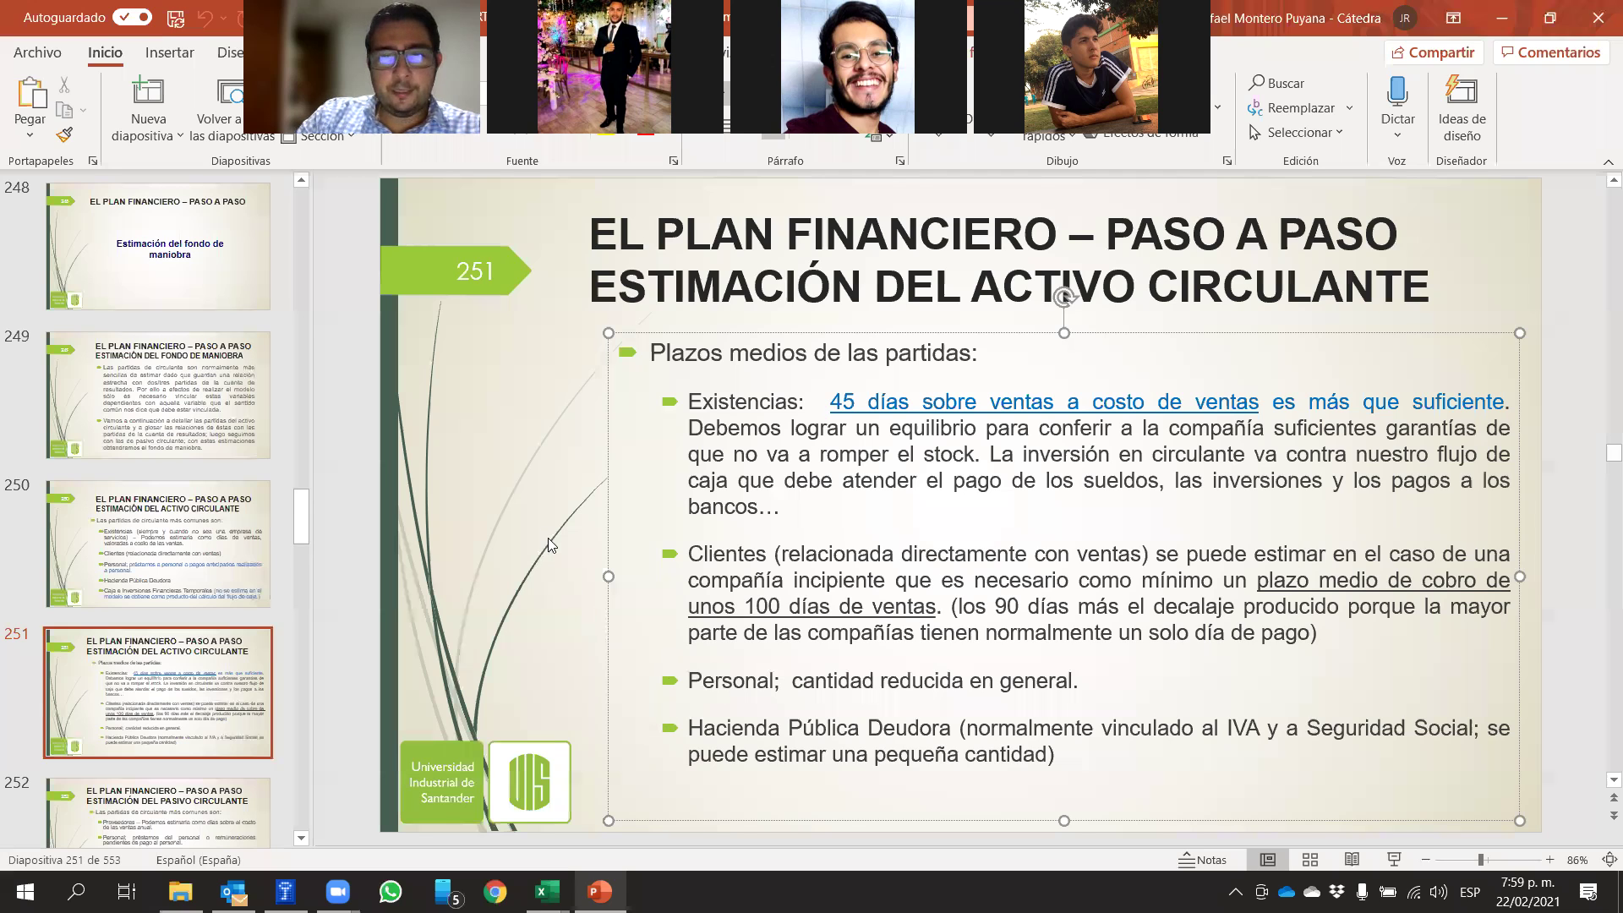
Go to slide 252 and review the current liabilities estimation, highlighting PASIVO CIRCULANTE in the title and the start of the Proveedores bullet
{"action": "scroll", "coordinate": [1160, 239], "scroll_direction": "down", "scroll_amount": 1}
{"action": "left_click_drag", "start_coordinate": [989, 293], "coordinate": [1203, 252]}
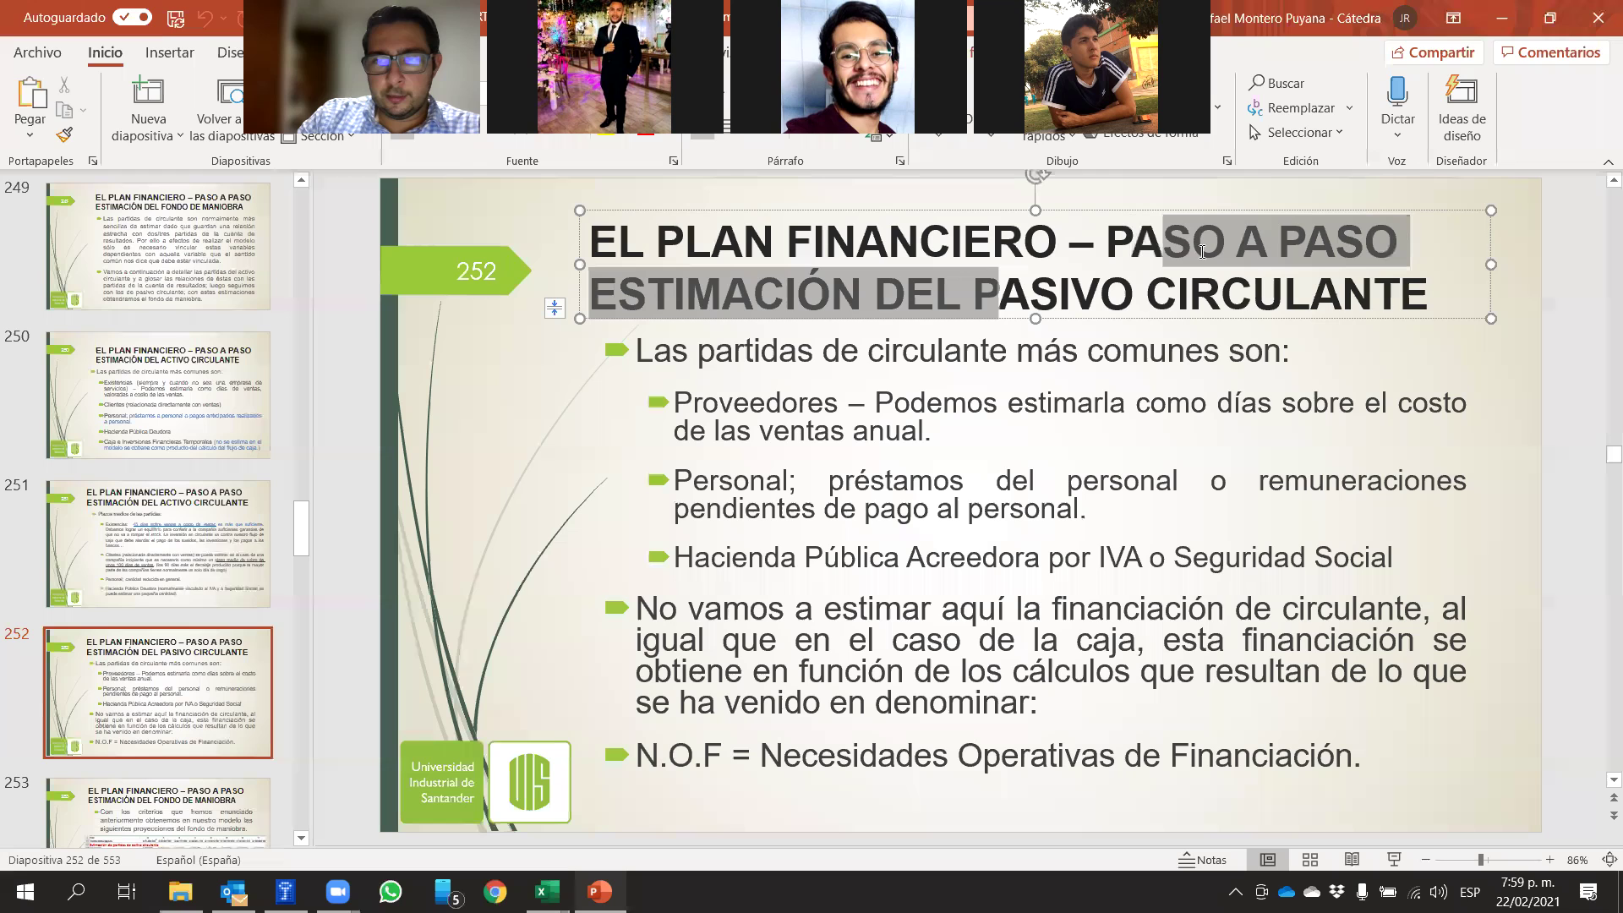
{"action": "left_click_drag", "start_coordinate": [1403, 279], "coordinate": [1403, 272]}
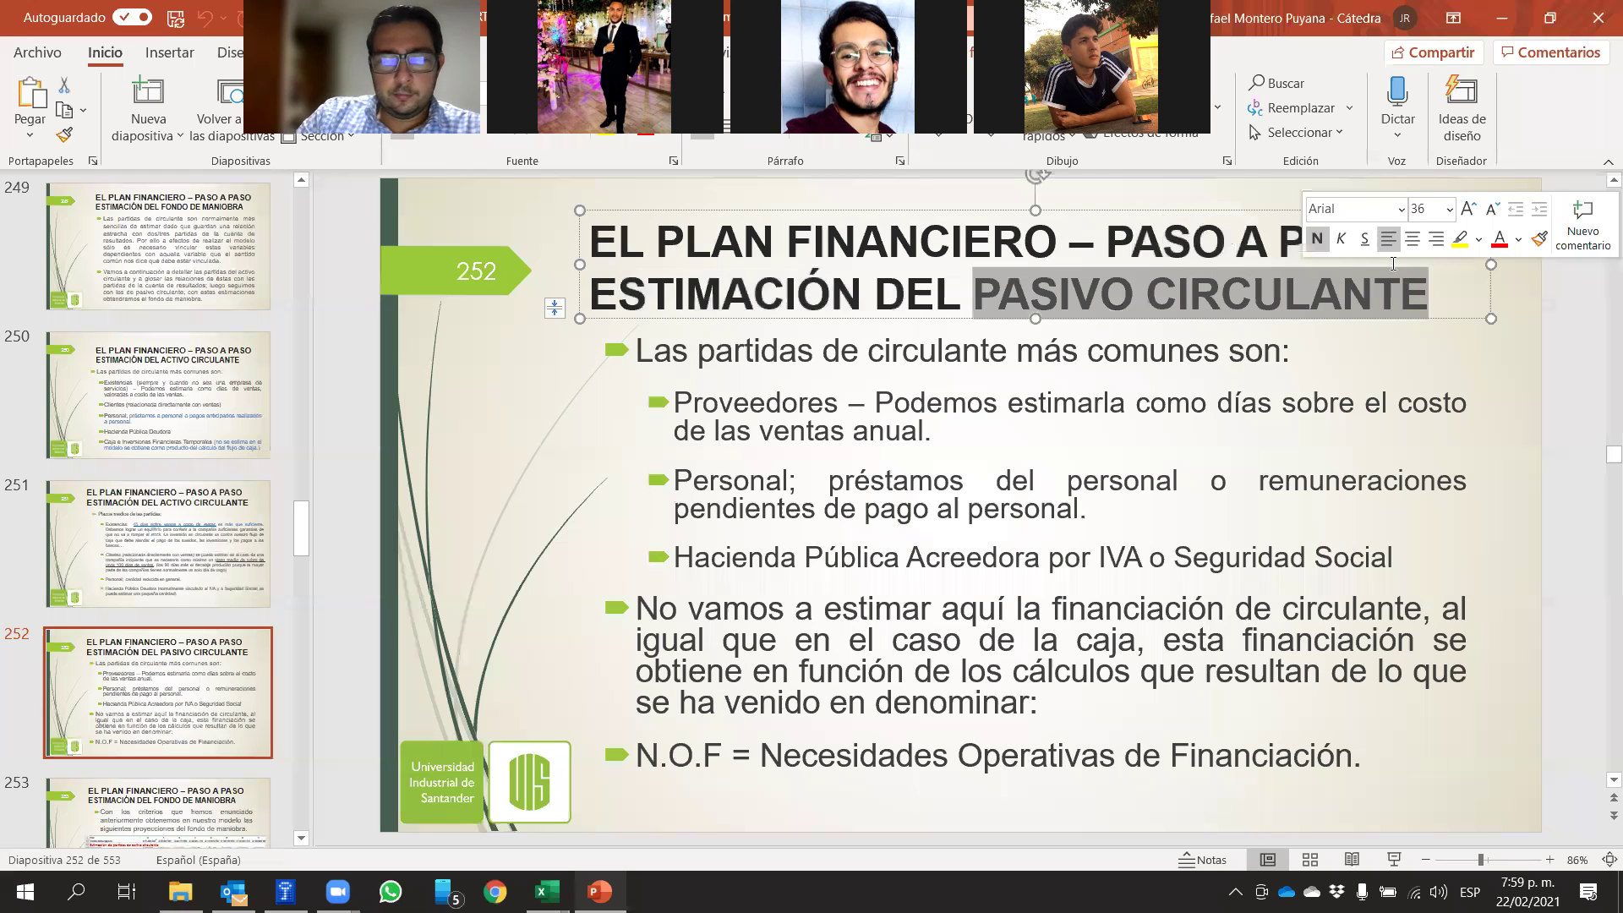
{"action": "left_click", "coordinate": [494, 438]}
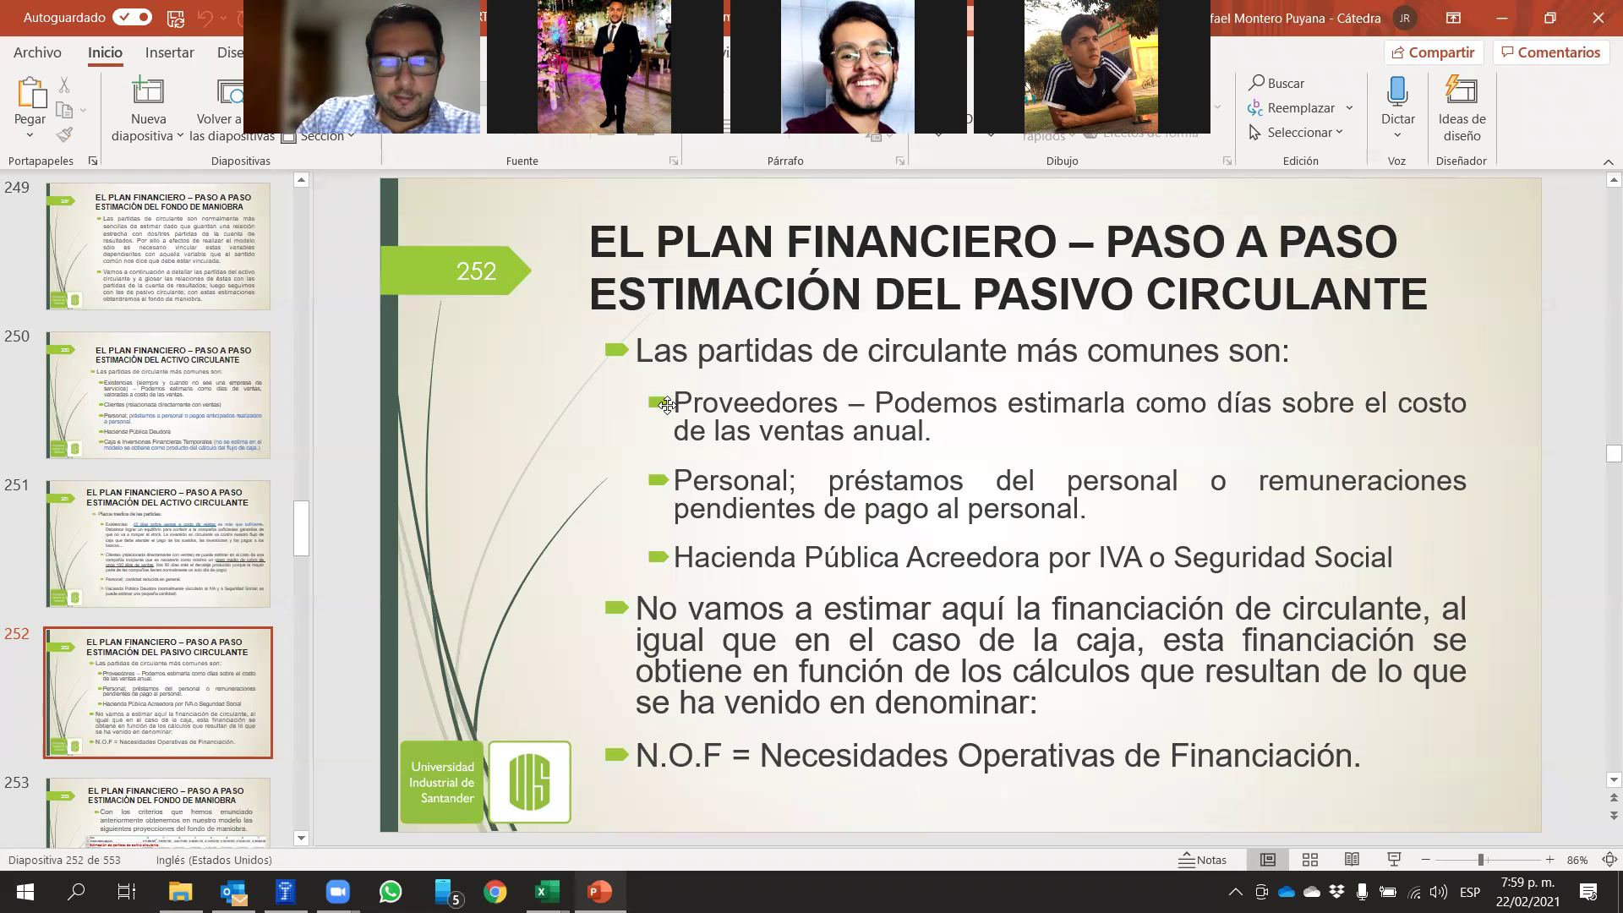
{"action": "left_click_drag", "start_coordinate": [704, 407], "coordinate": [943, 406]}
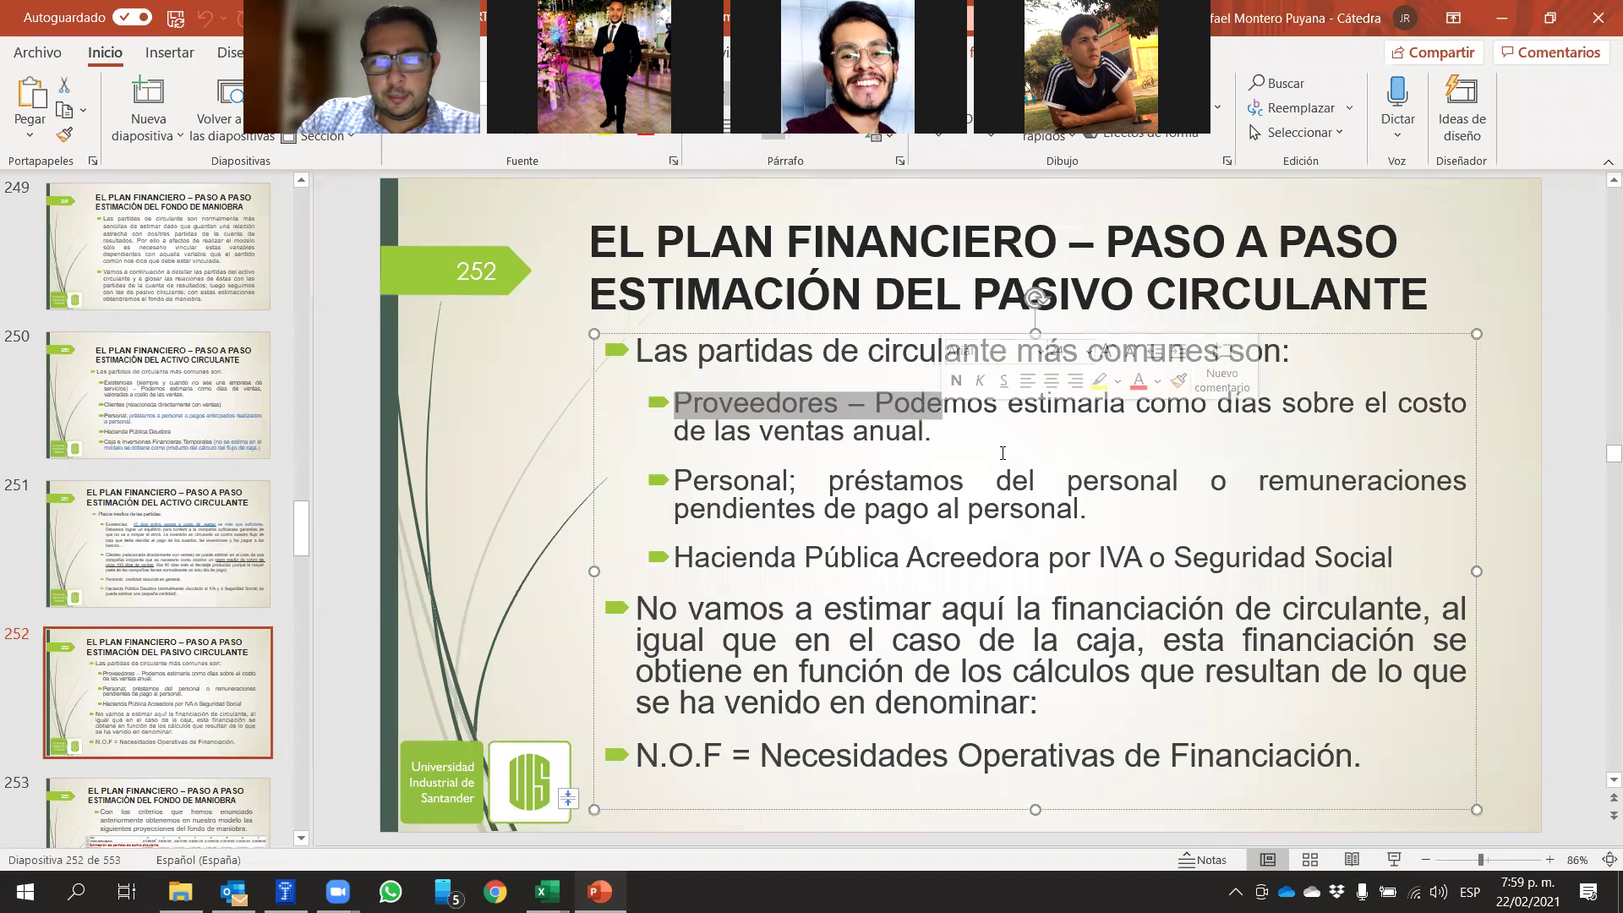
{"action": "left_click", "coordinate": [947, 430]}
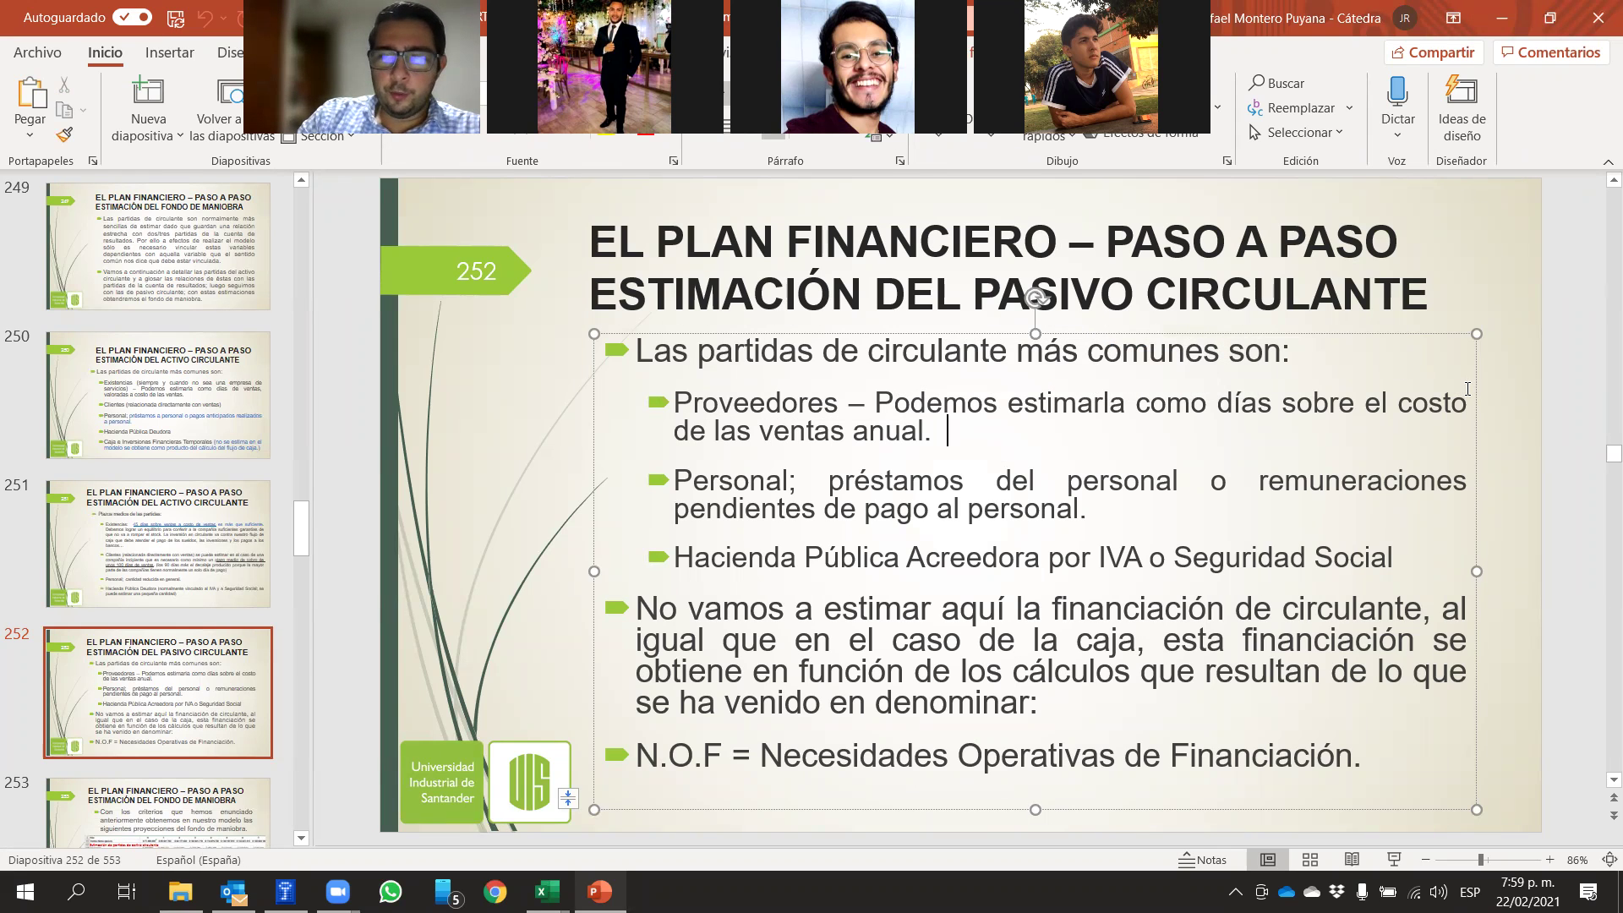
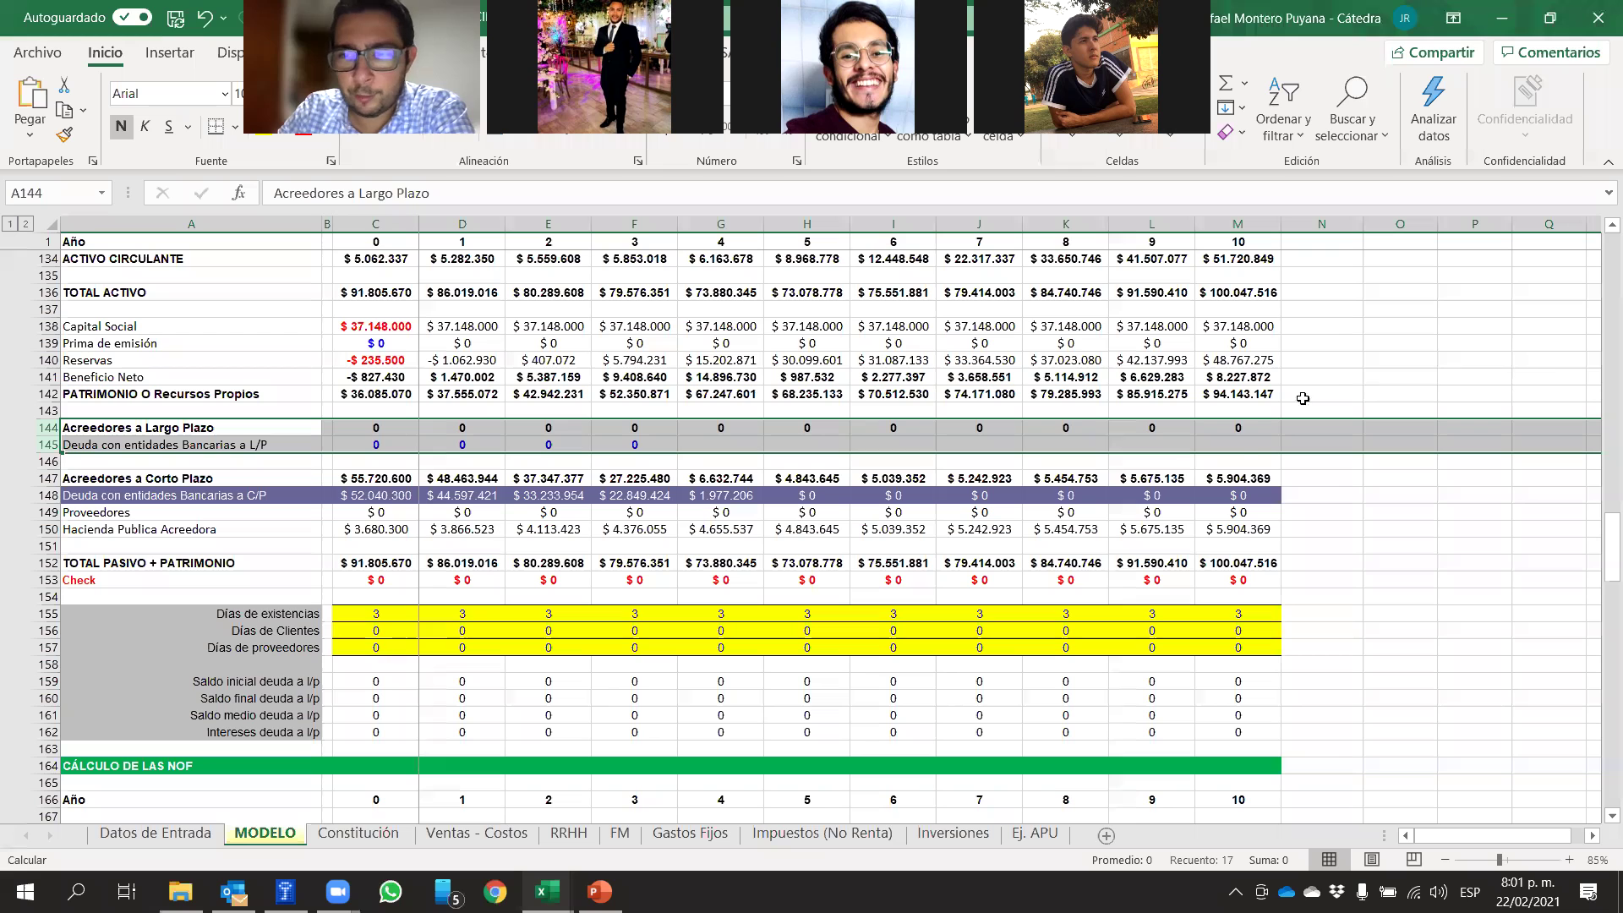
Review the Acreedores a Largo Plazo rows across all years and the Deuda con entidades Bancarias a C/P row with its year 0 formula
{"action": "left_click_drag", "start_coordinate": [1233, 444], "coordinate": [363, 427]}
{"action": "left_click", "coordinate": [1381, 410]}
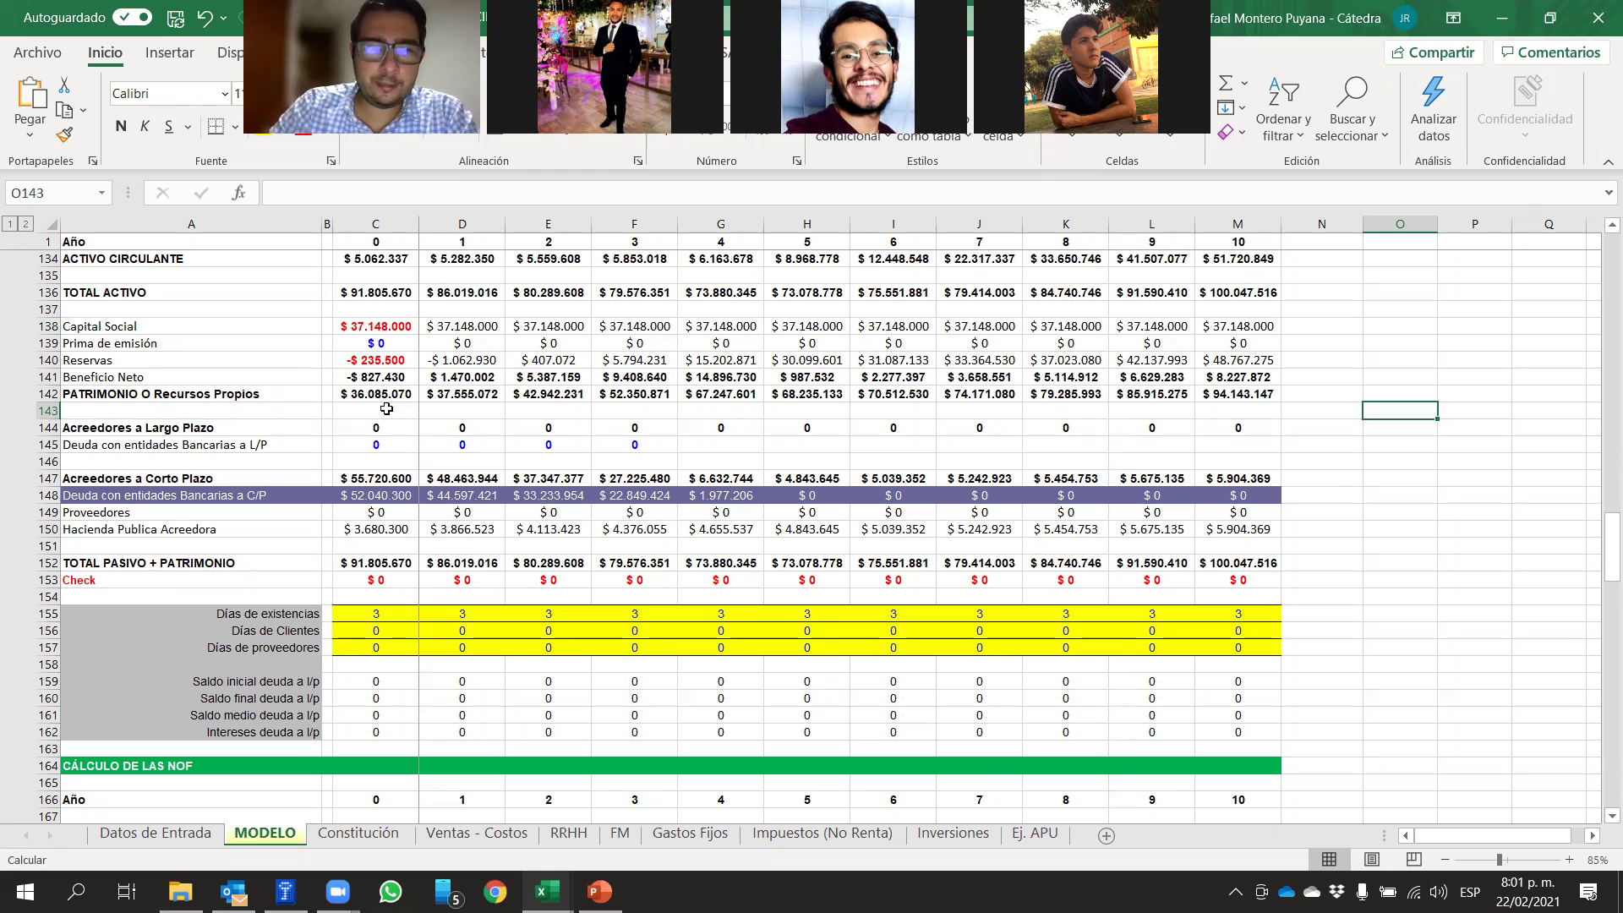
{"action": "left_click_drag", "start_coordinate": [376, 429], "coordinate": [1224, 444]}
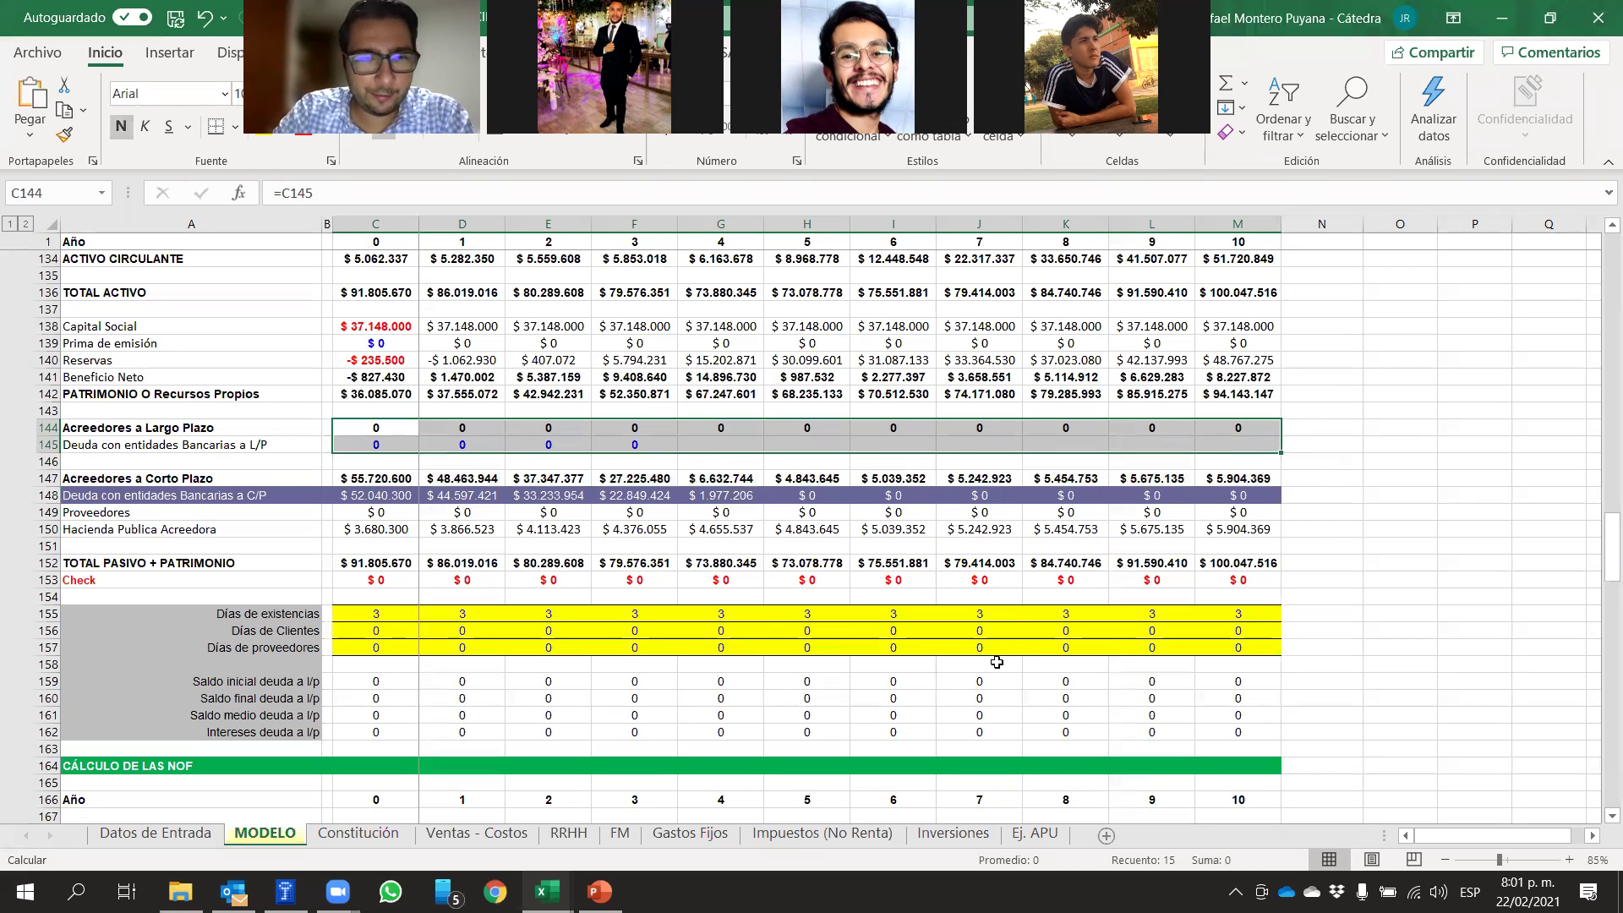
{"action": "left_click", "coordinate": [1428, 556]}
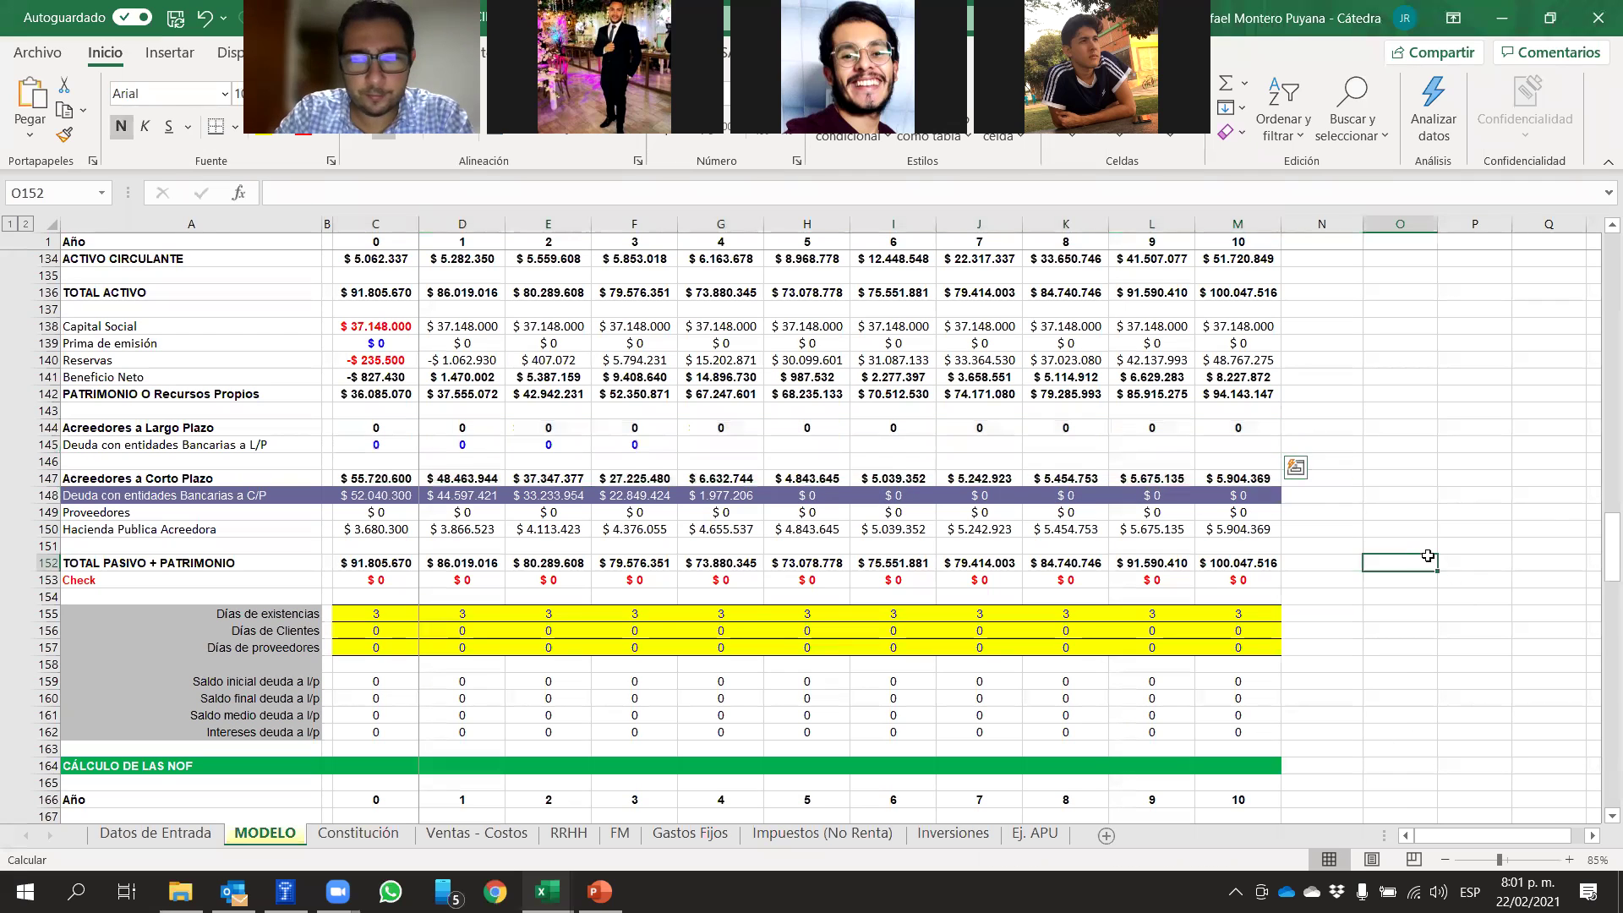
{"action": "left_click_drag", "start_coordinate": [359, 497], "coordinate": [699, 500]}
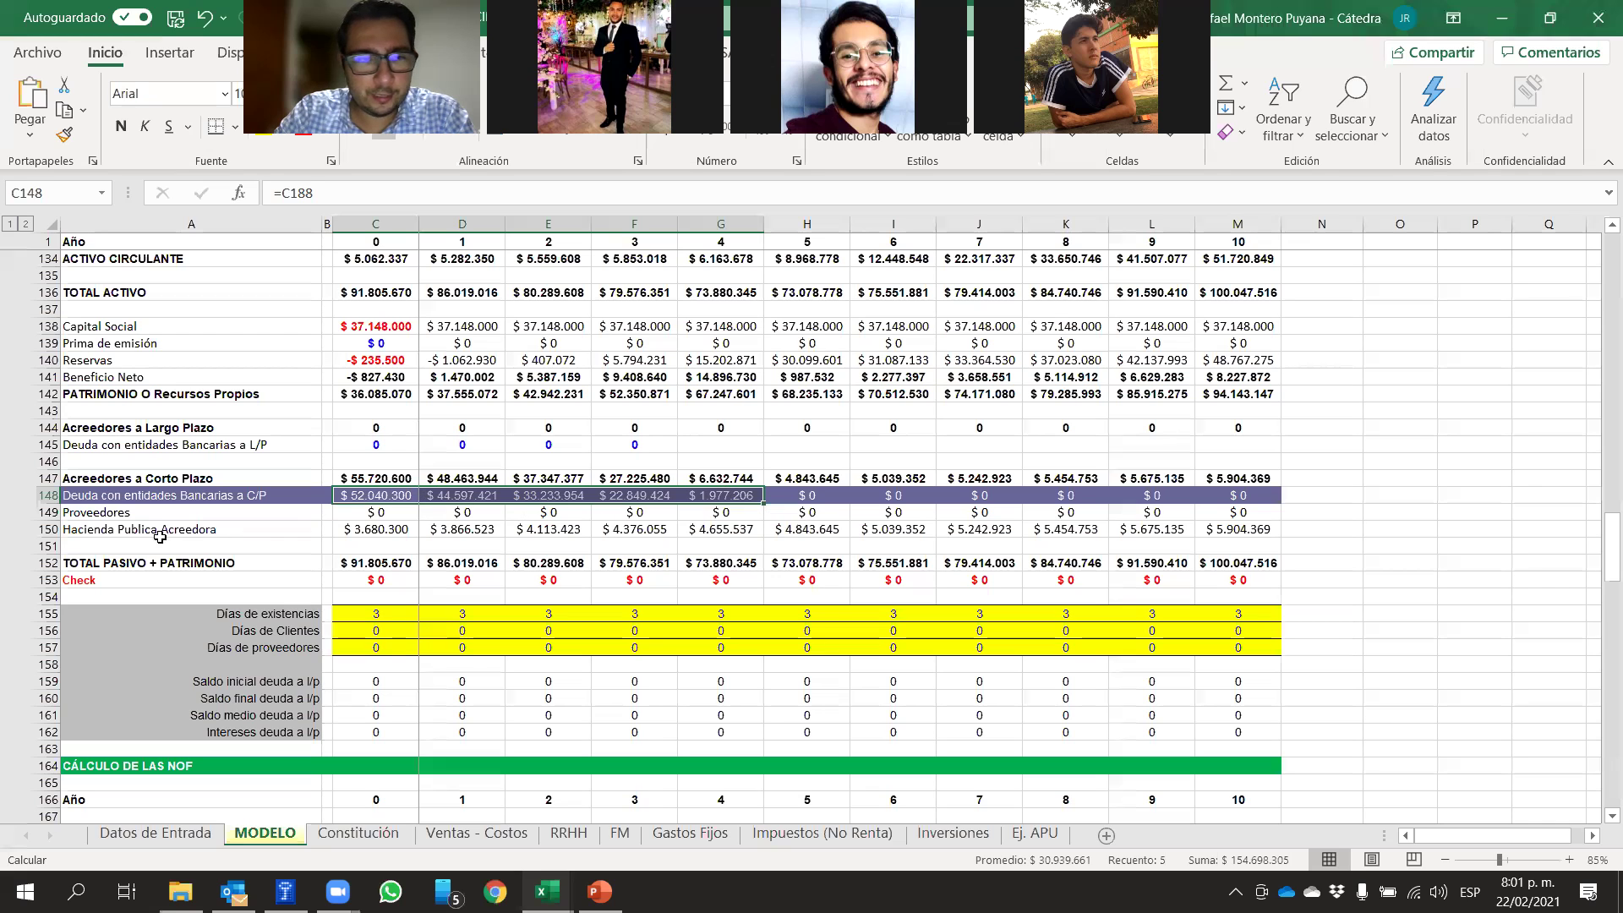
{"action": "left_click", "coordinate": [46, 497]}
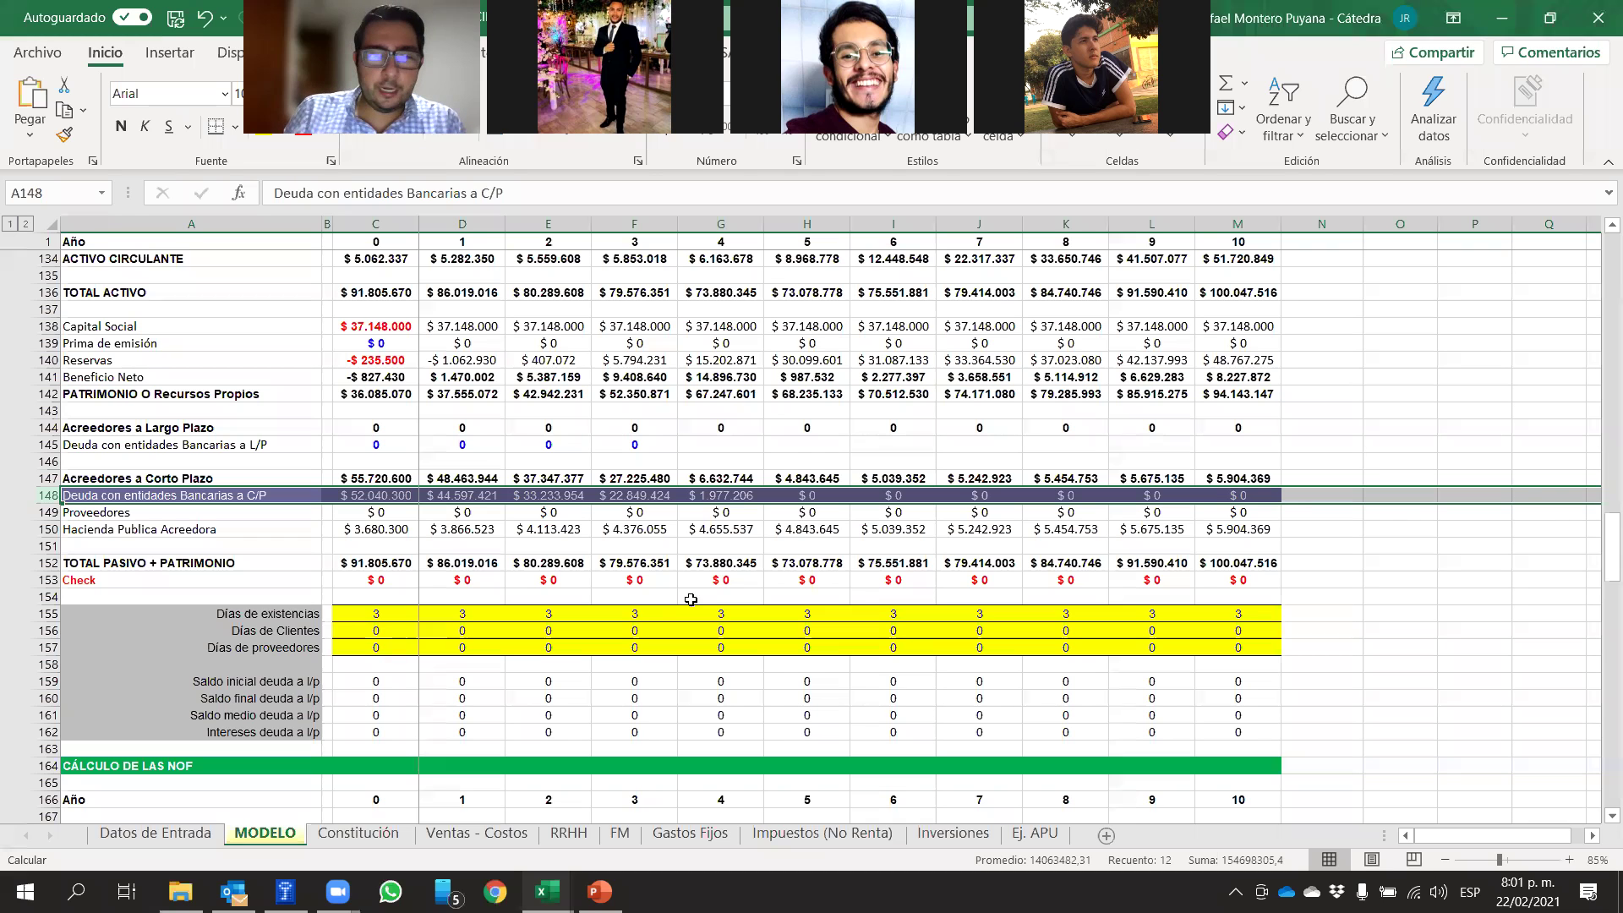
{"action": "left_click", "coordinate": [1439, 564]}
{"action": "left_click", "coordinate": [368, 495]}
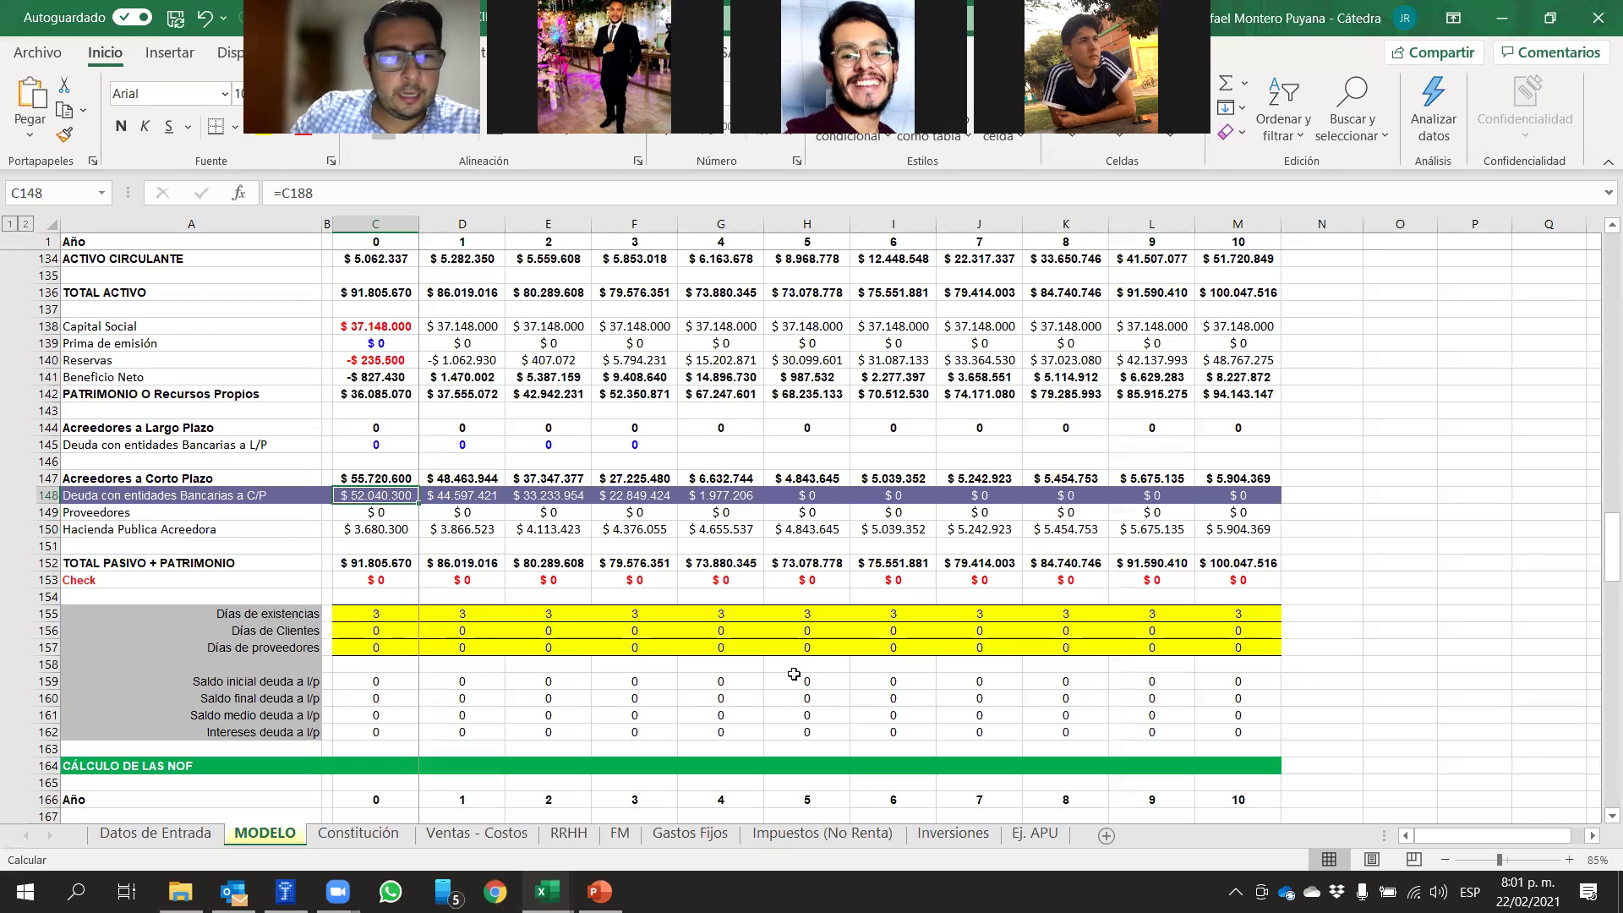
Inspect the year 0 formulas of Proveedores and Hacienda Publica Acreedora, and compare the latter's row with Hacienda Pública Deudora
{"action": "left_click", "coordinate": [52, 513]}
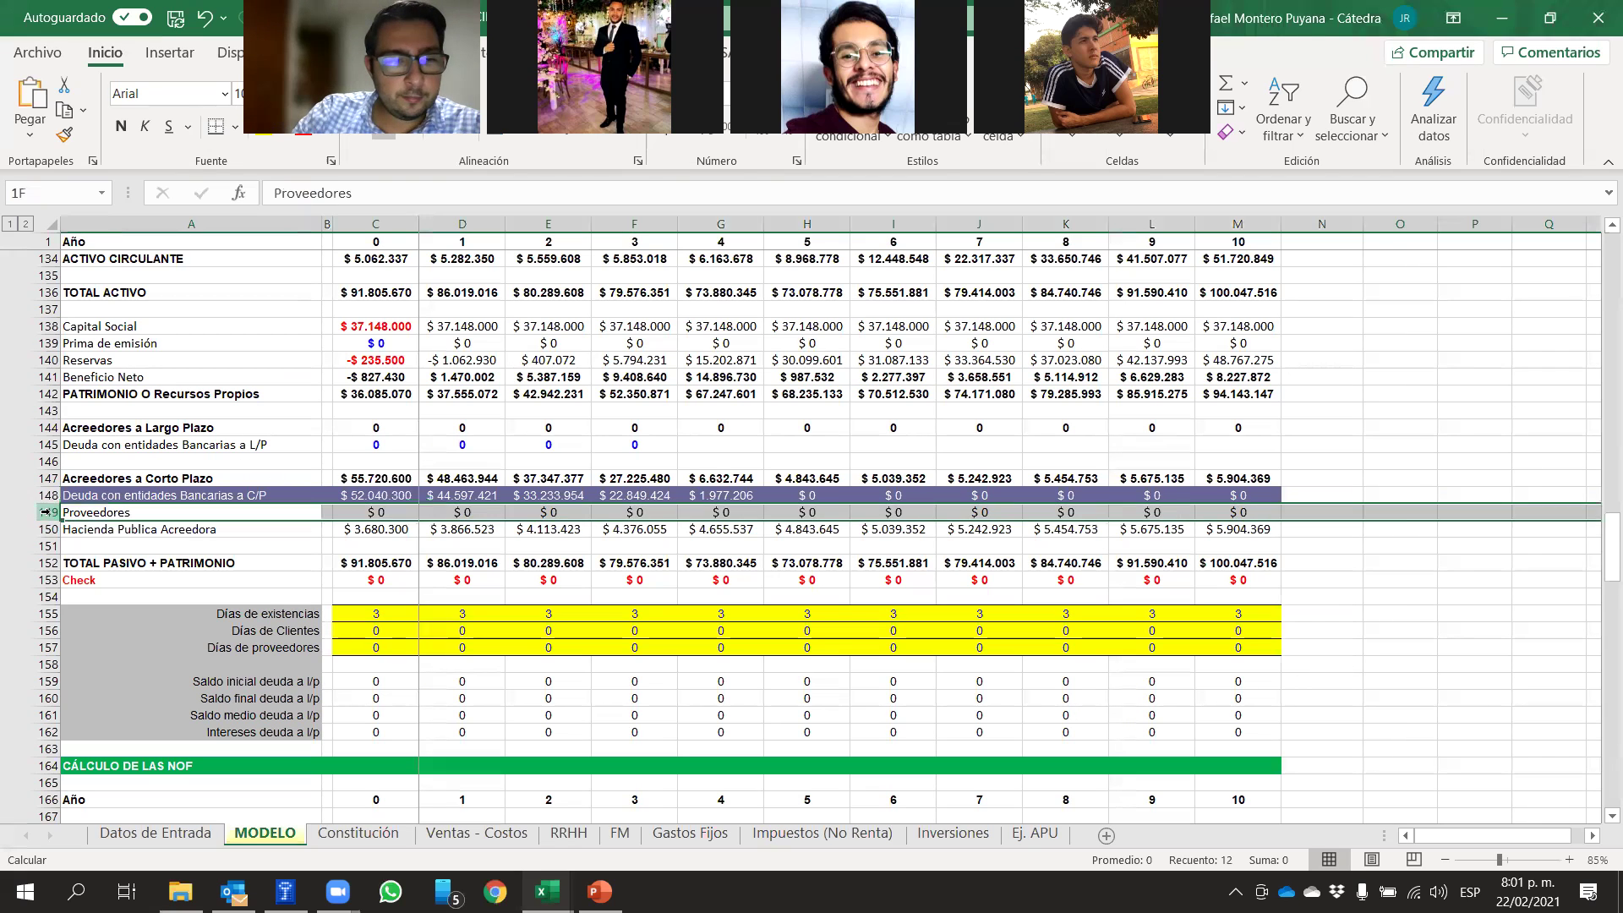
{"action": "left_click", "coordinate": [372, 510]}
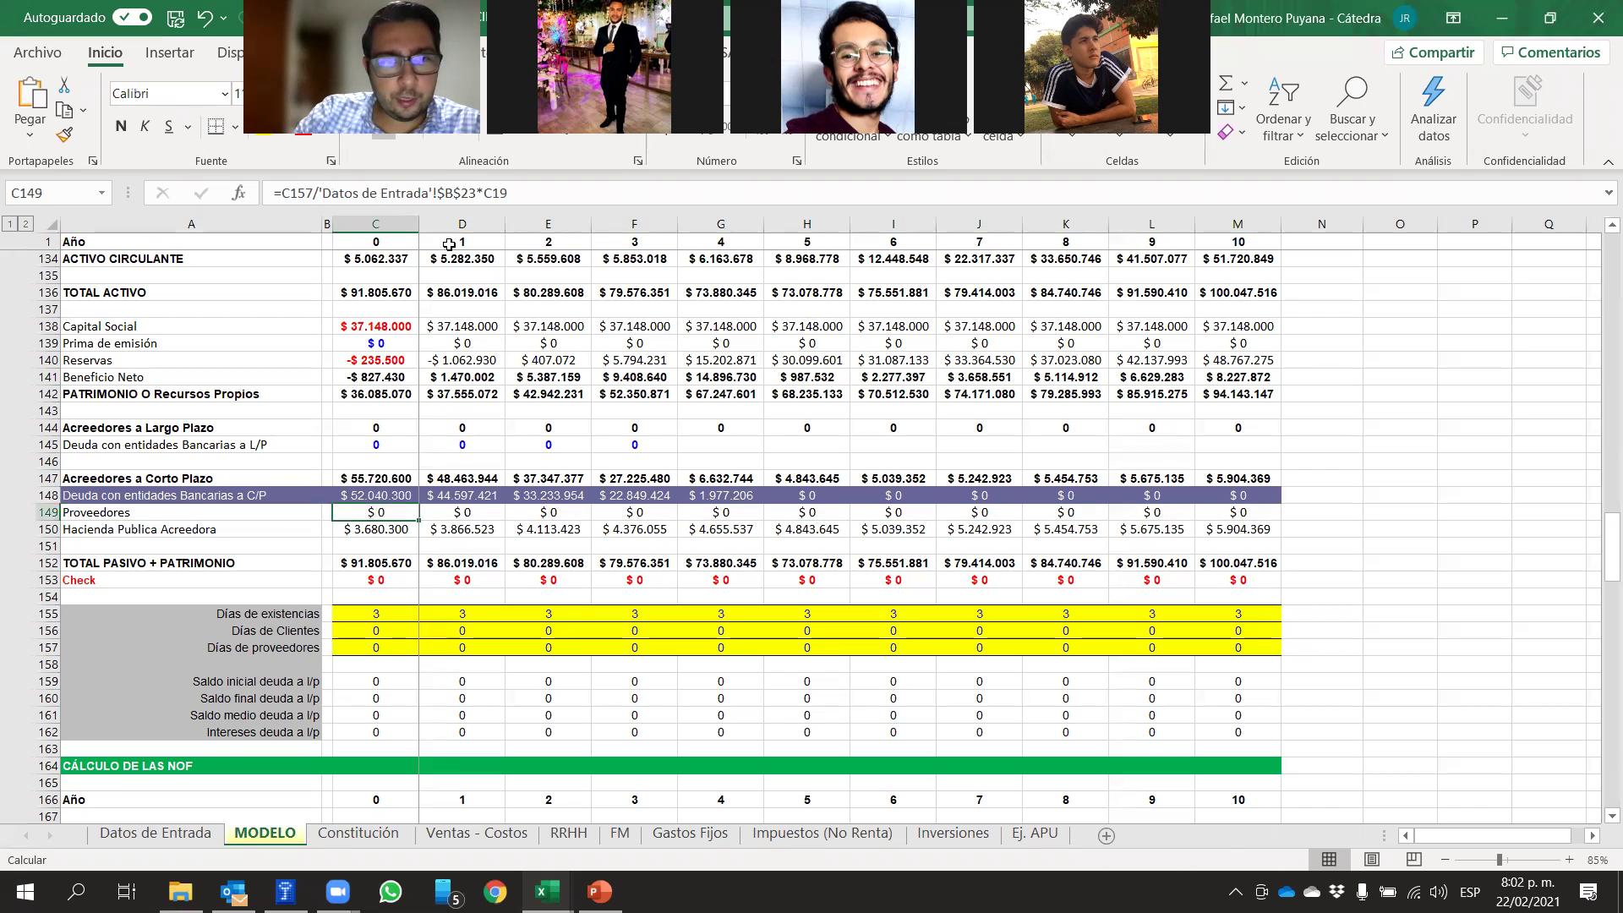
{"action": "left_click", "coordinate": [509, 194]}
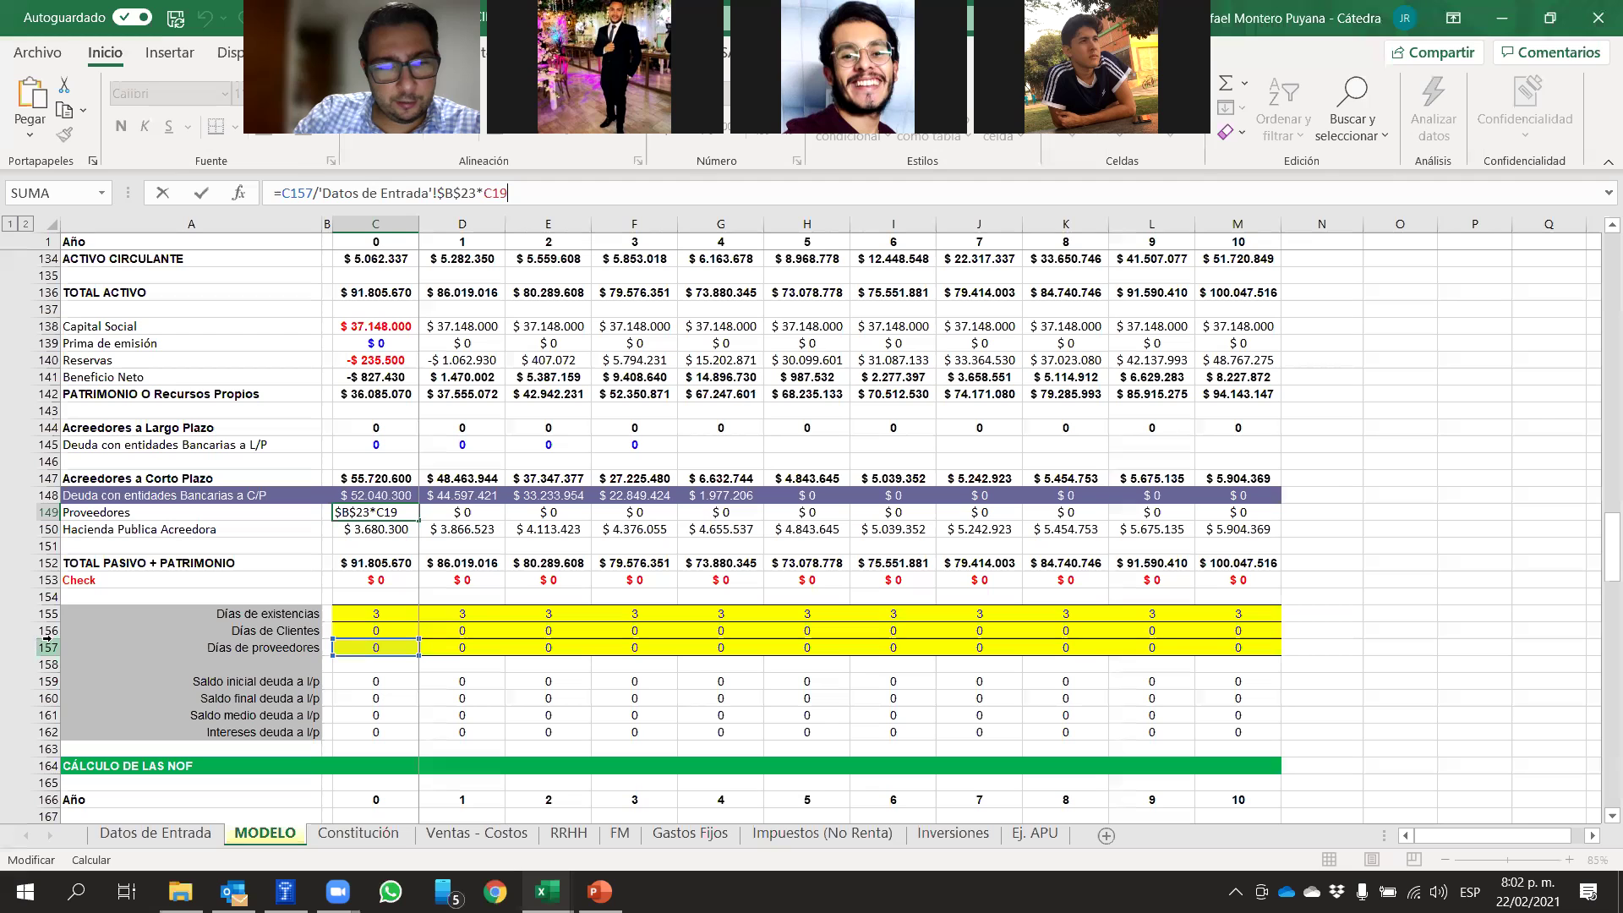
{"action": "left_click", "coordinate": [1350, 685]}
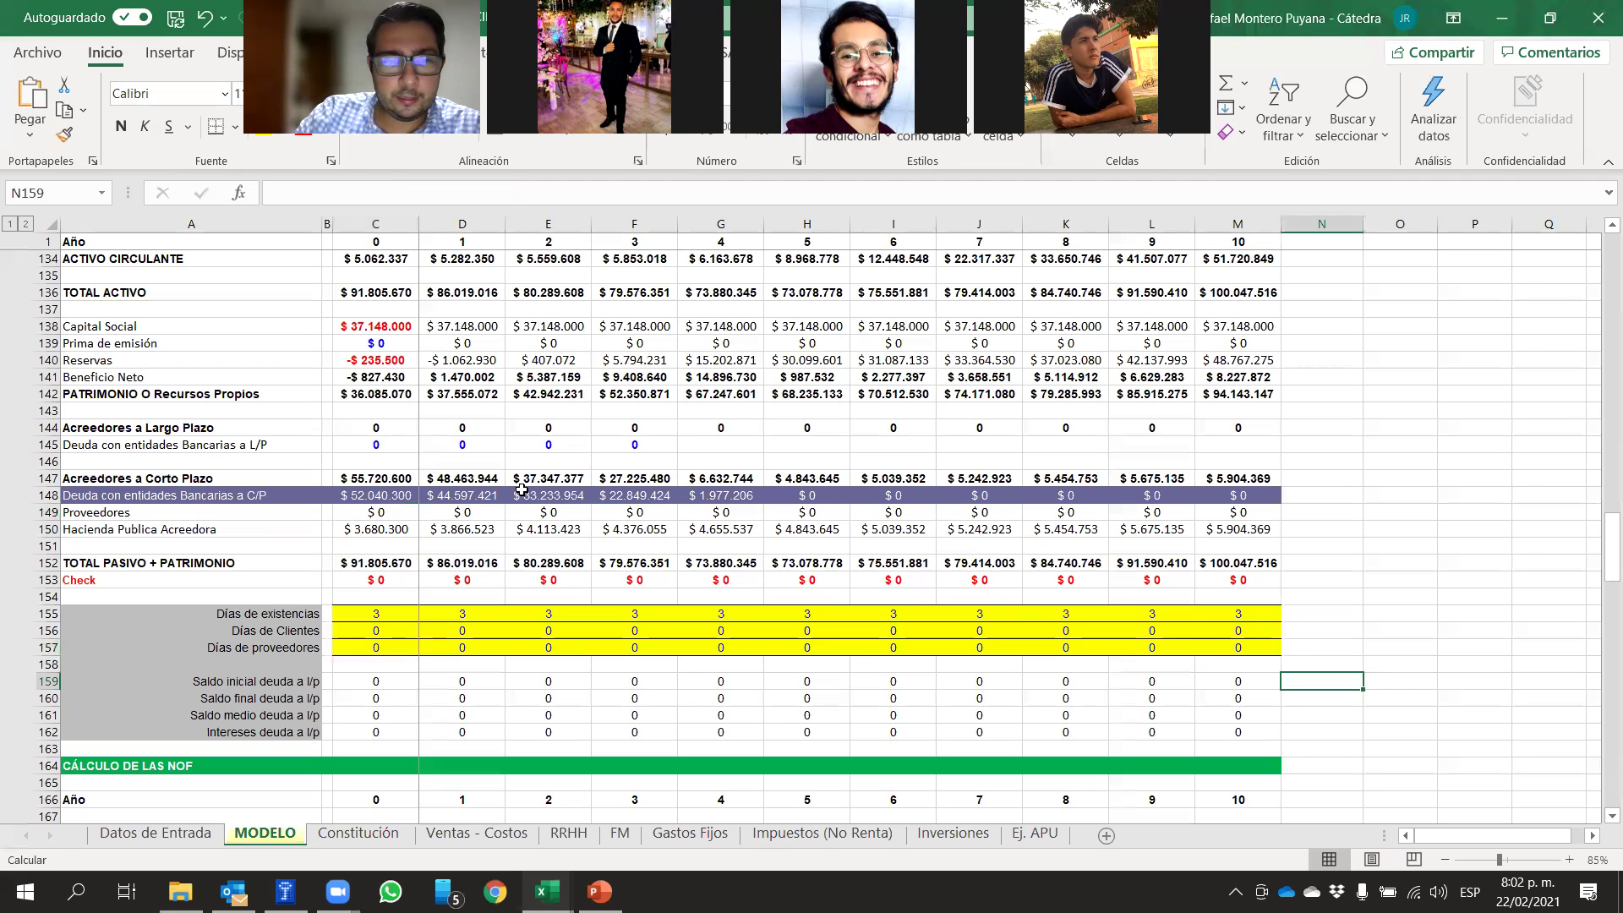
{"action": "left_click", "coordinate": [366, 528]}
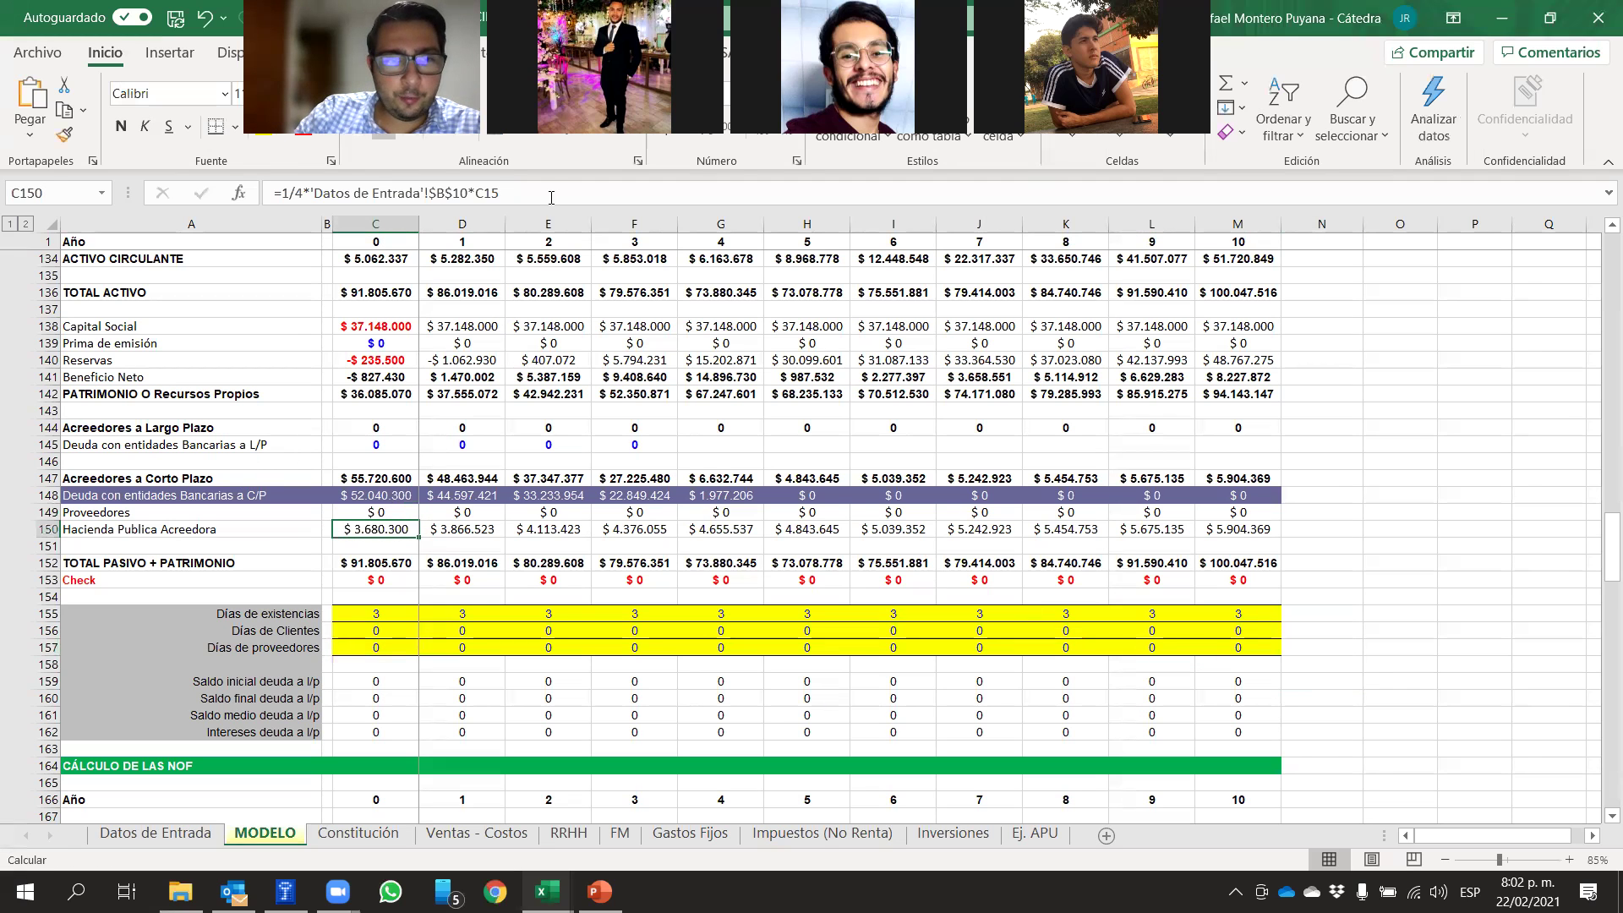
{"action": "left_click", "coordinate": [544, 188]}
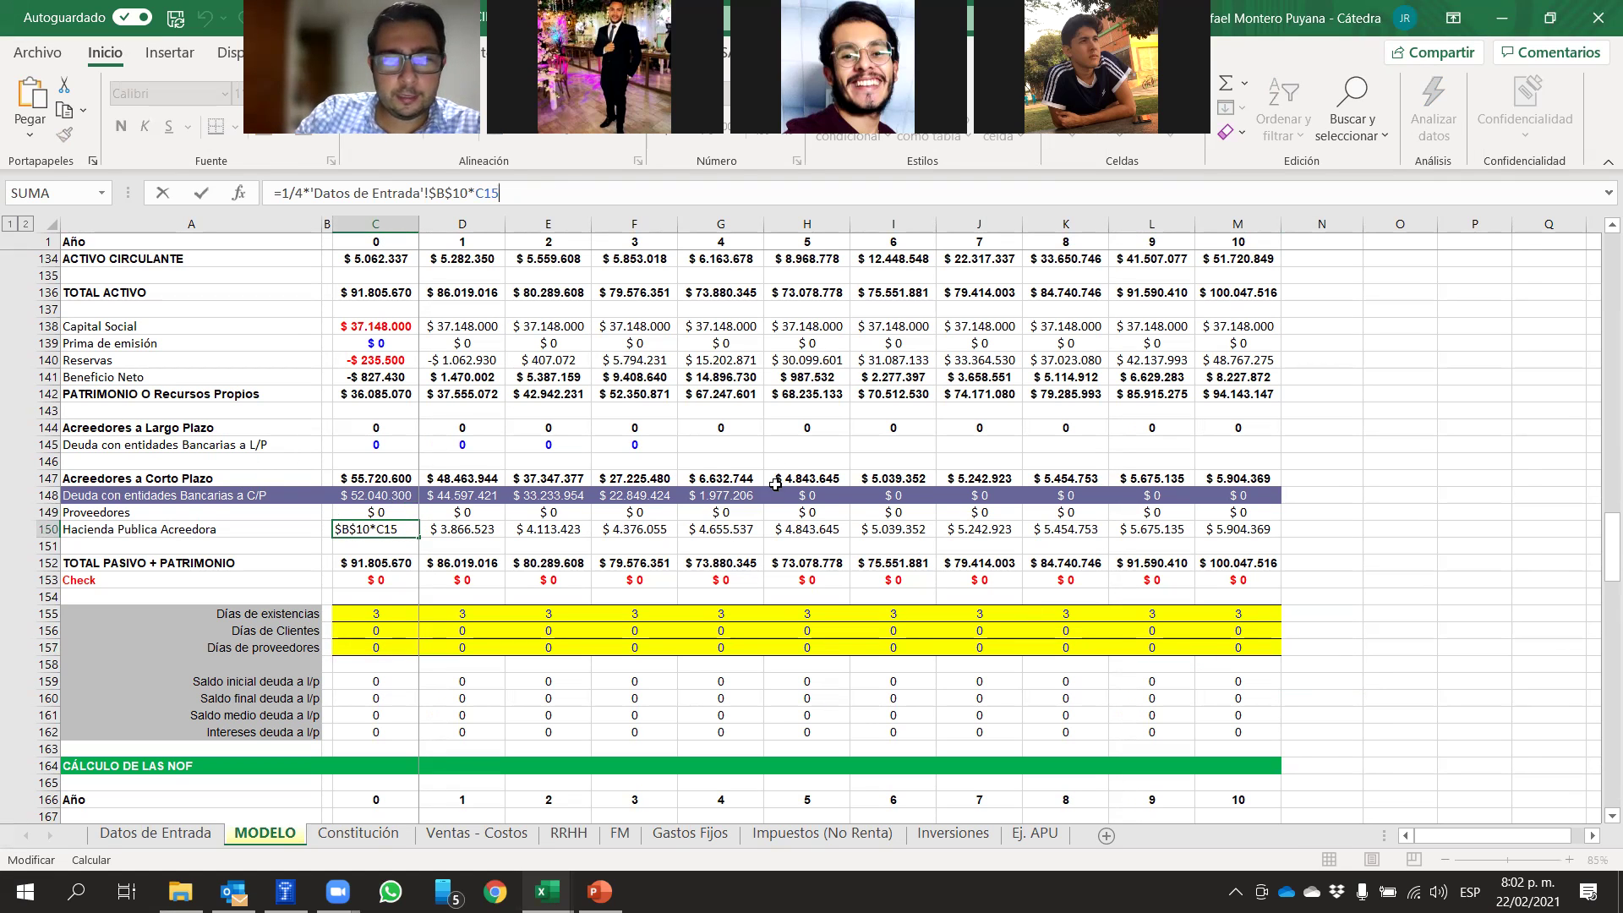
{"action": "left_click", "coordinate": [772, 457]}
{"action": "scroll", "coordinate": [155, 410], "scroll_direction": "up", "scroll_amount": 2}
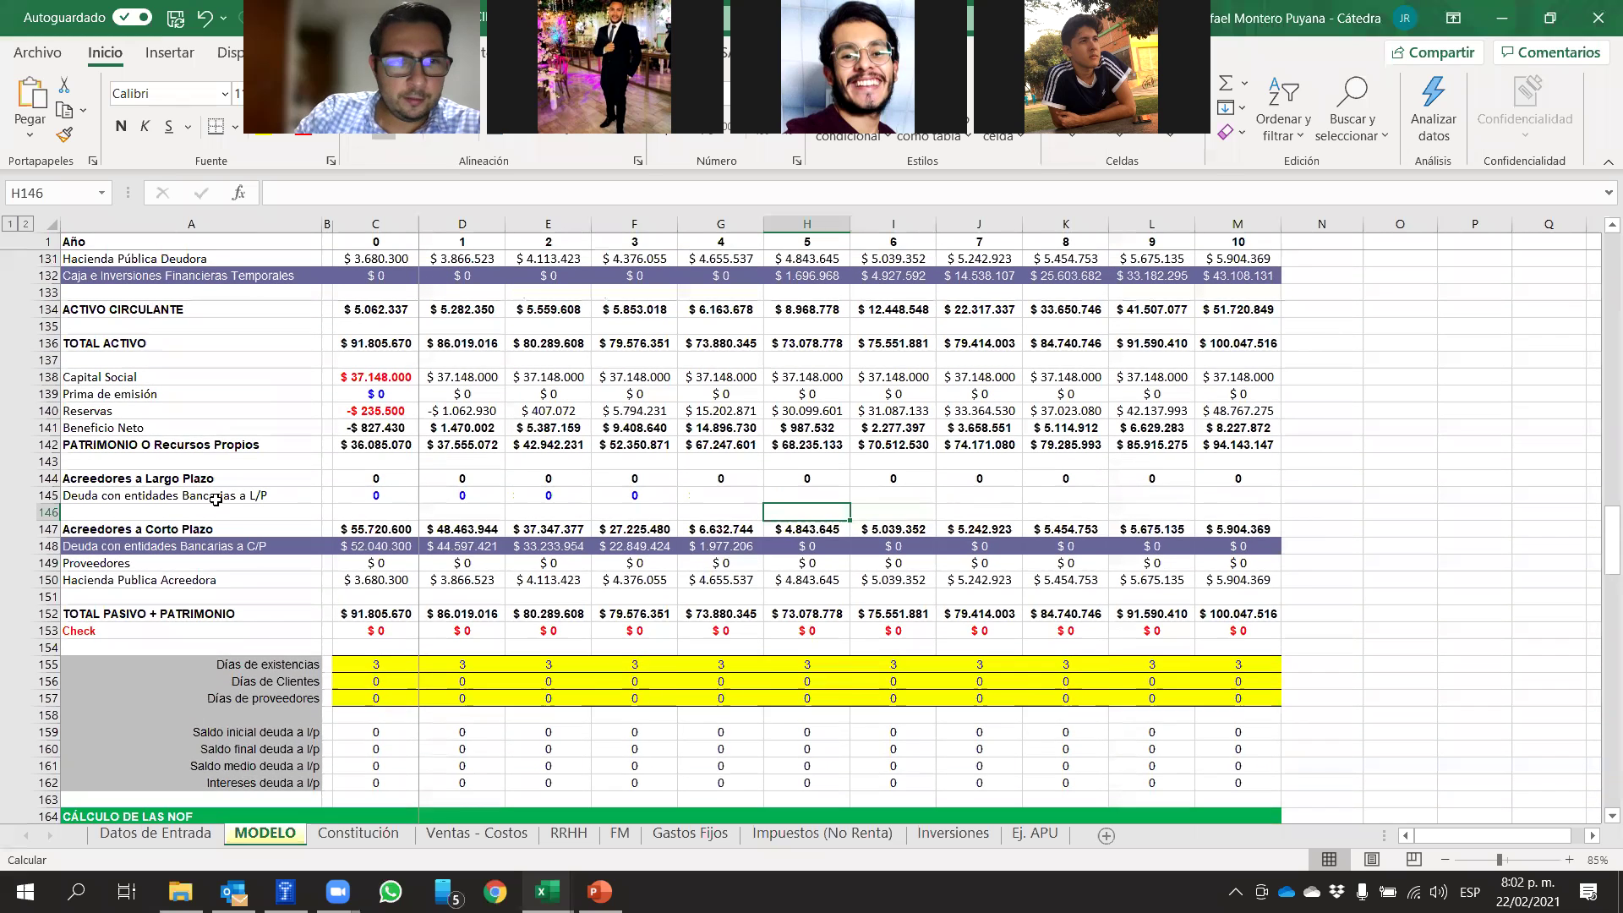
{"action": "left_click", "coordinate": [38, 309]}
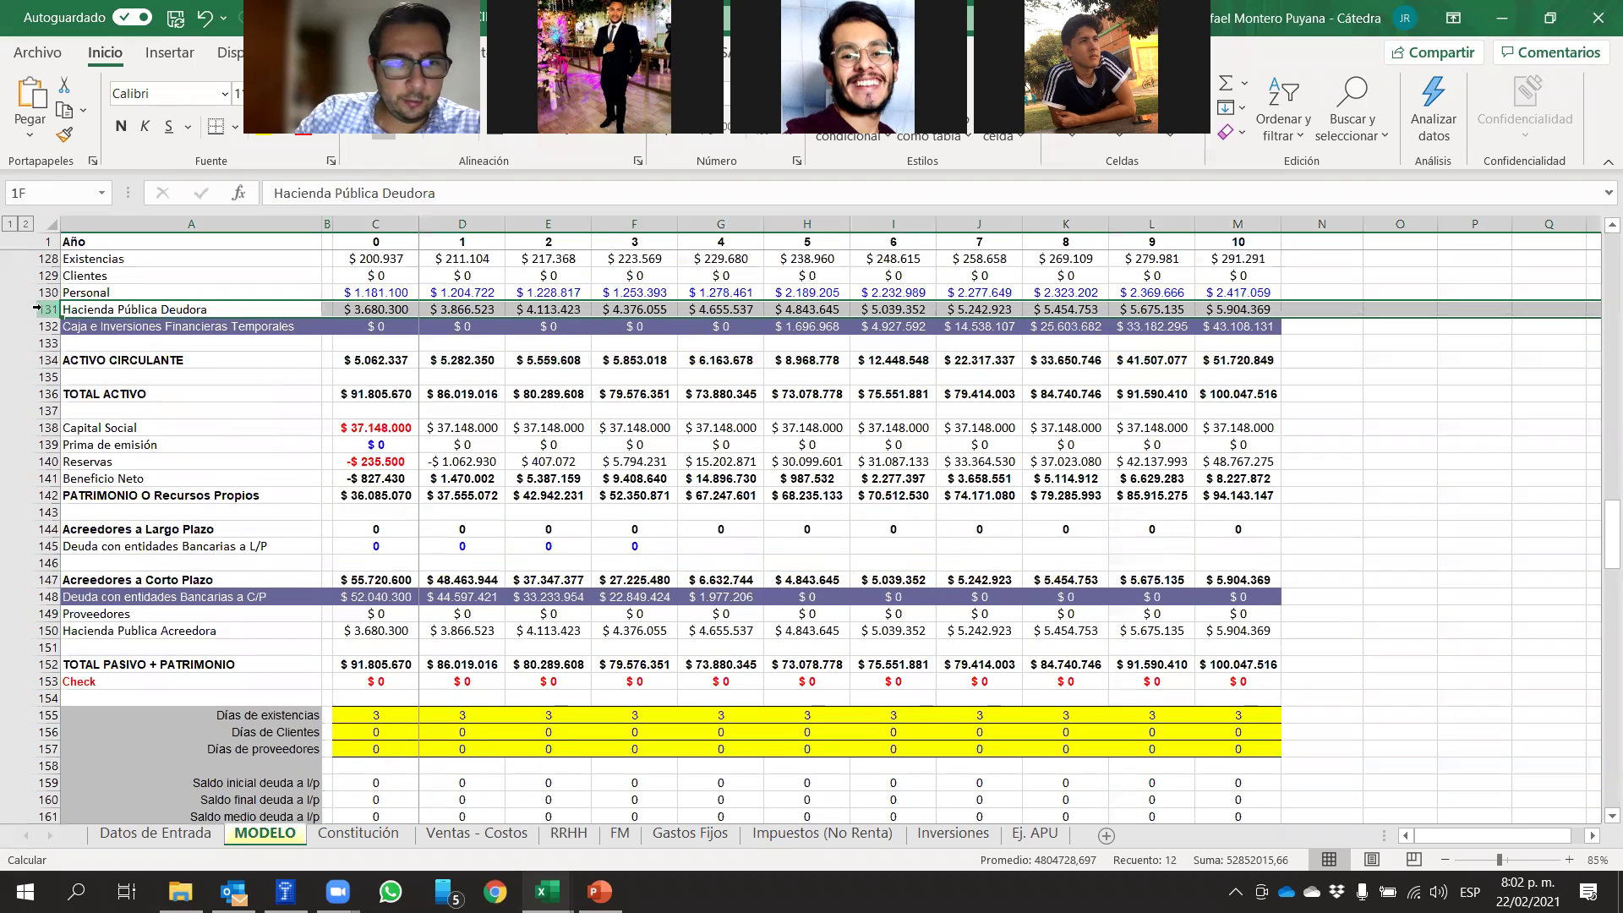
{"action": "left_click", "coordinate": [48, 630], "text": "ctrl"}
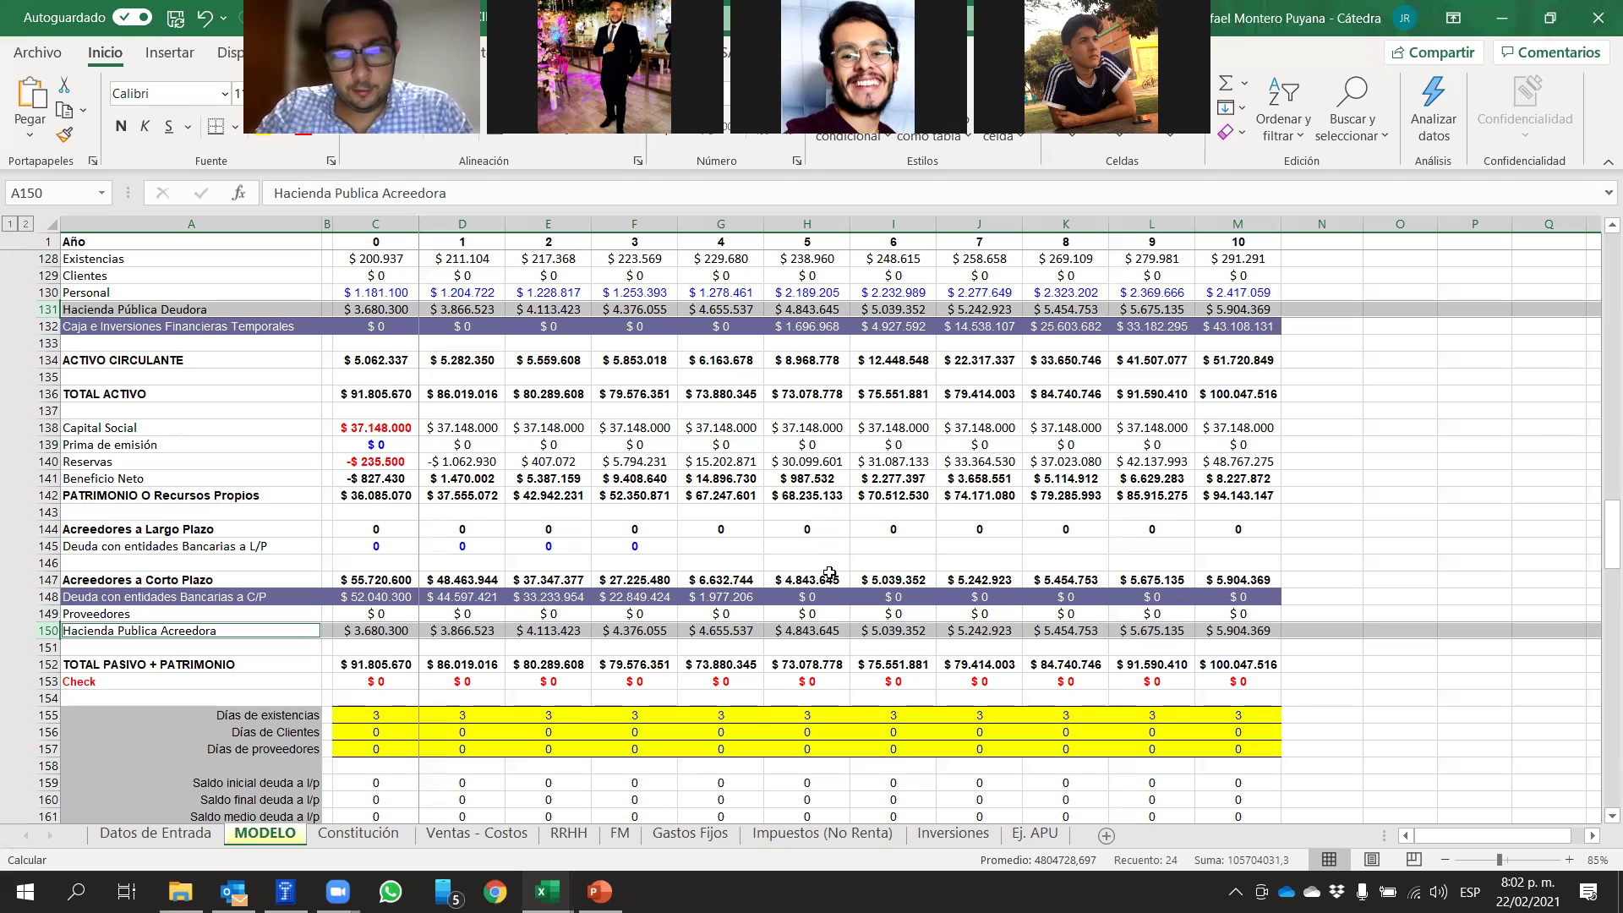
{"action": "left_click", "coordinate": [1489, 535]}
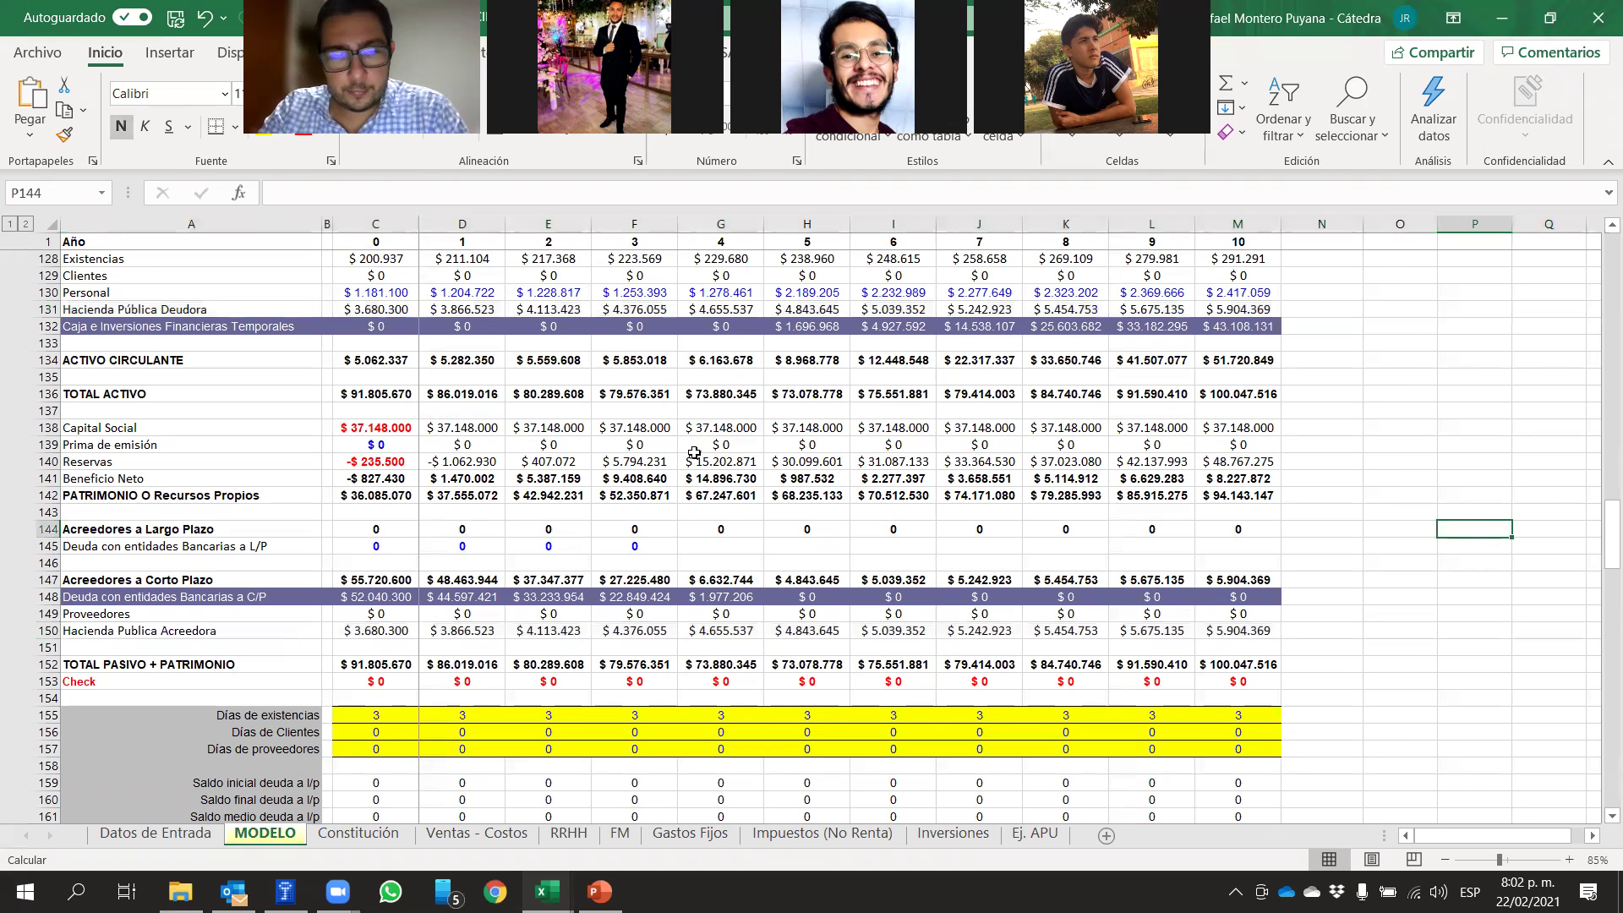
Set the Días de proveedores for year 4 to 3
{"action": "left_click", "coordinate": [41, 614]}
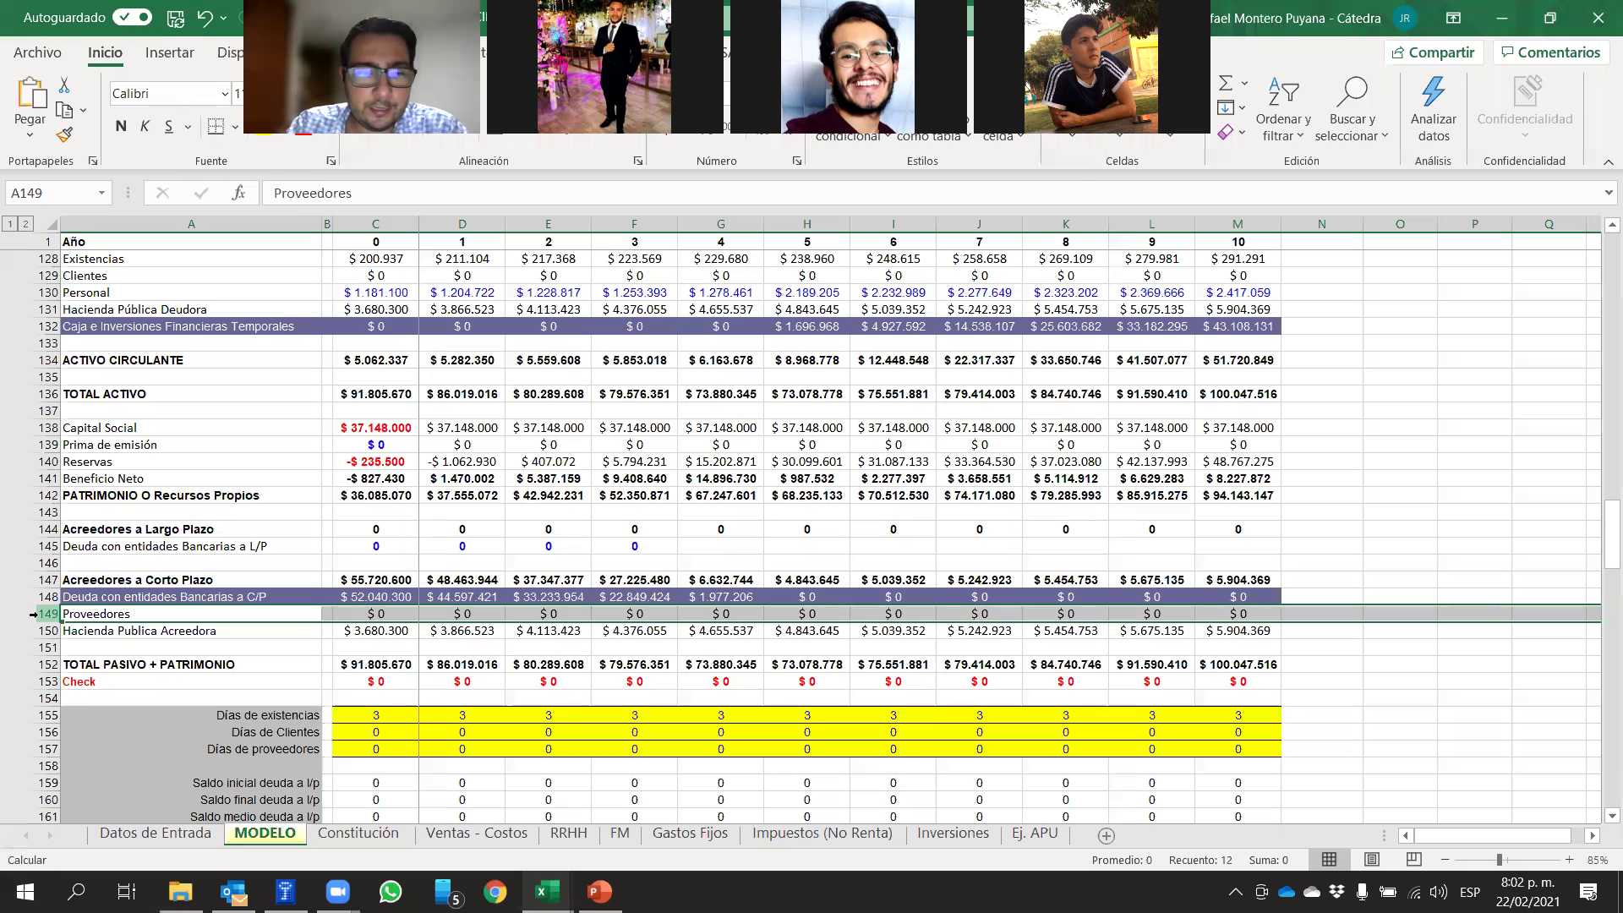
{"action": "left_click", "coordinate": [403, 749]}
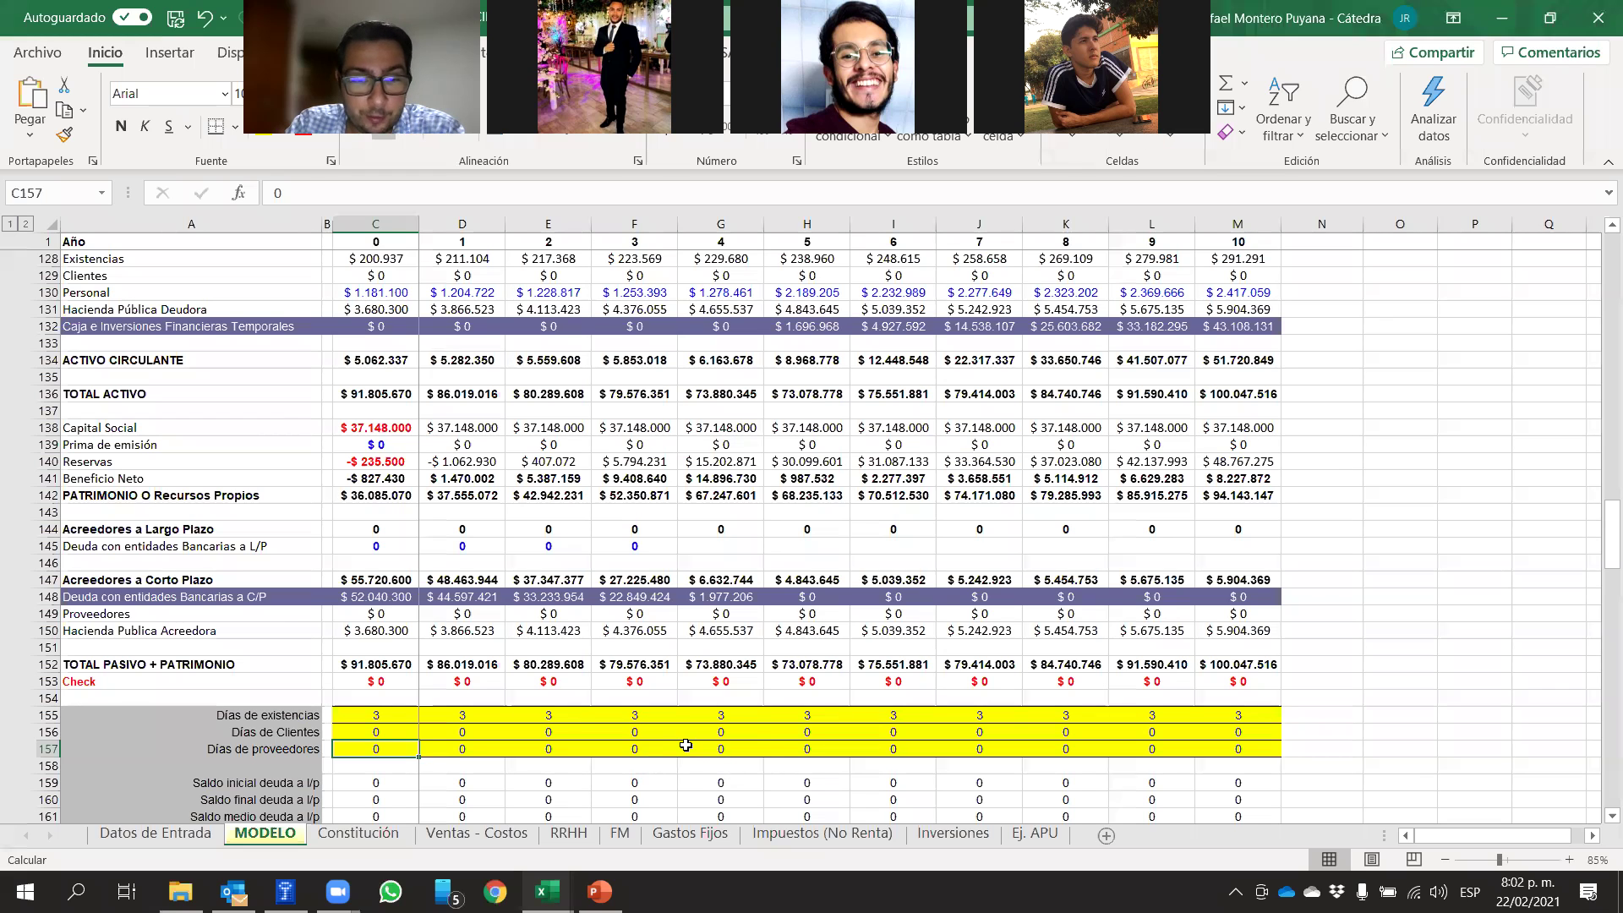
{"action": "left_click", "coordinate": [691, 745]}
{"action": "type", "text": "=F157"}
{"action": "key", "text": "Return"}
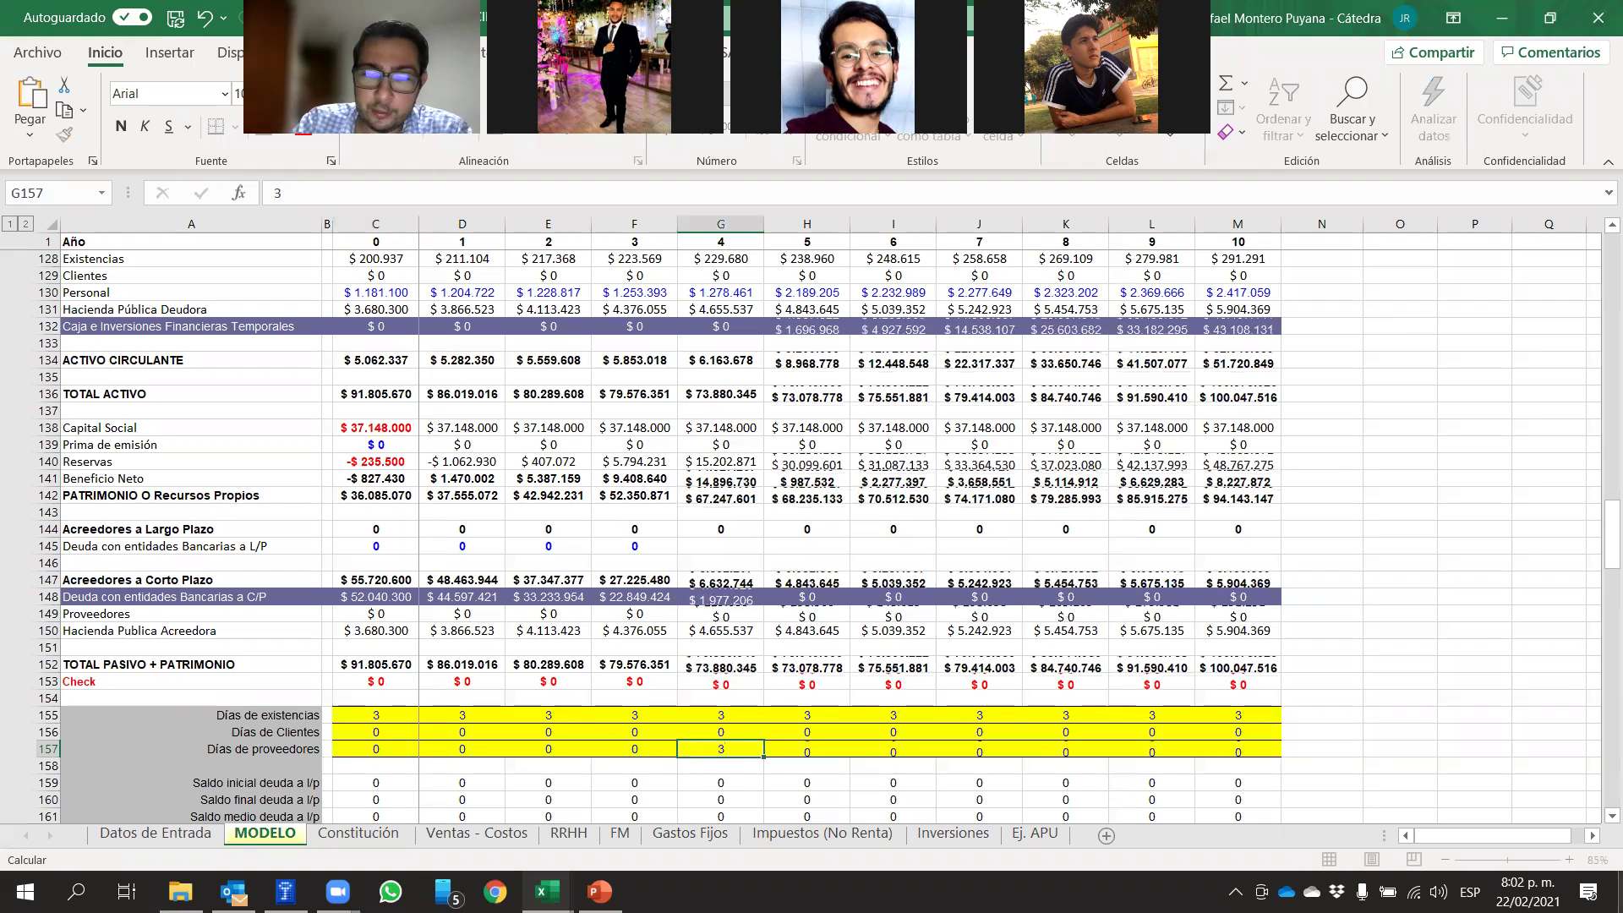
{"action": "left_click", "coordinate": [719, 747]}
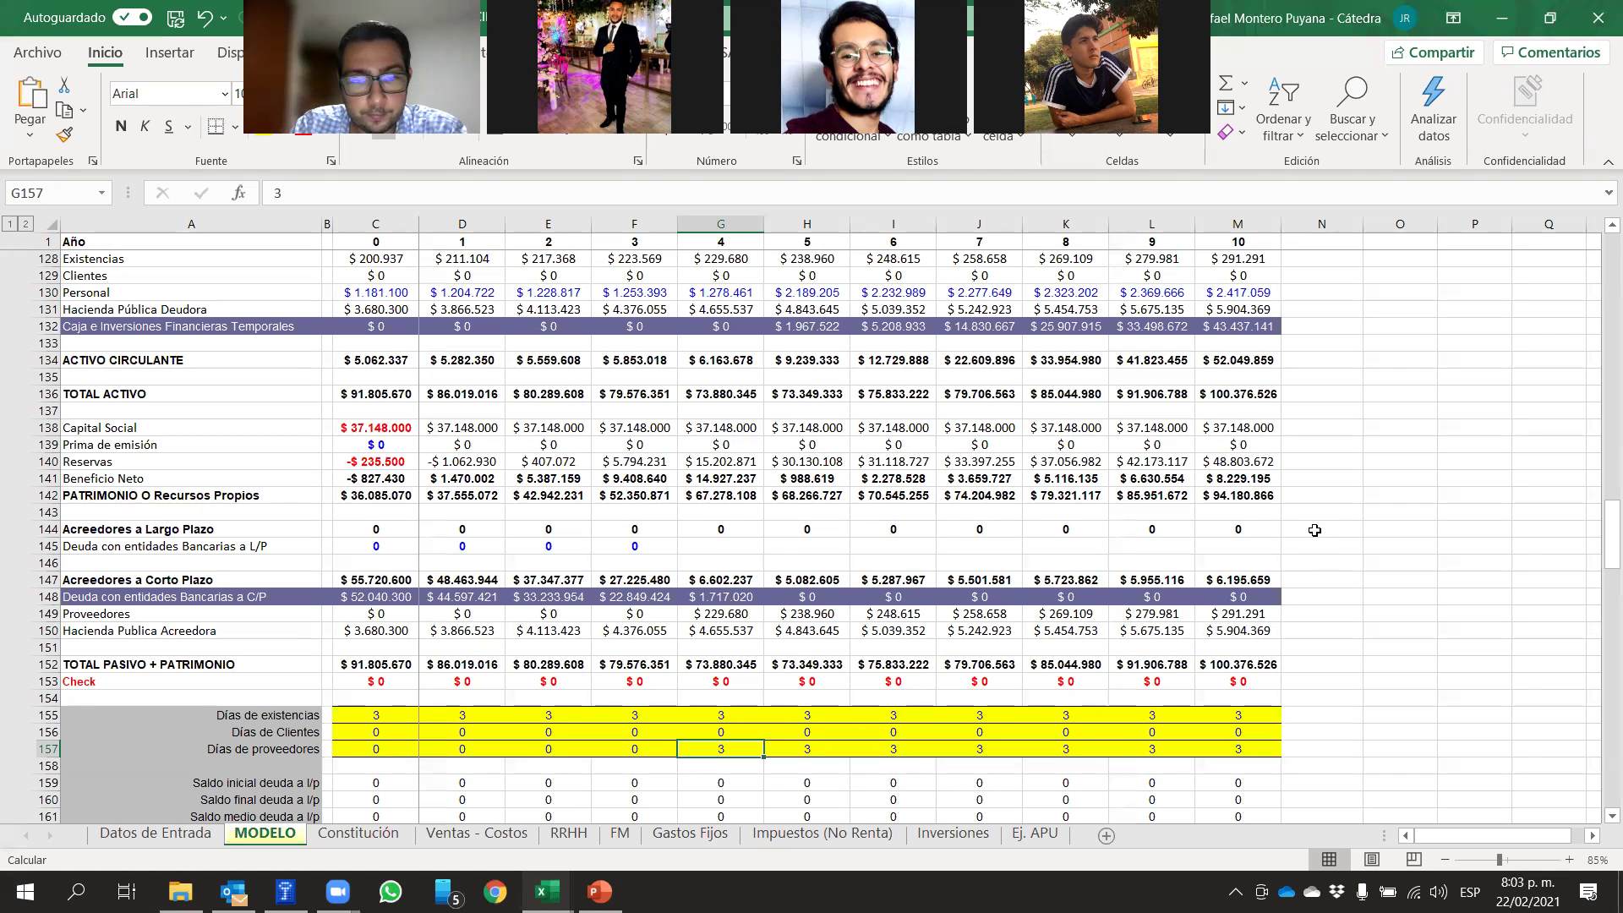
Set the Días de proveedores for year 3 to 3
{"action": "left_click", "coordinate": [627, 744]}
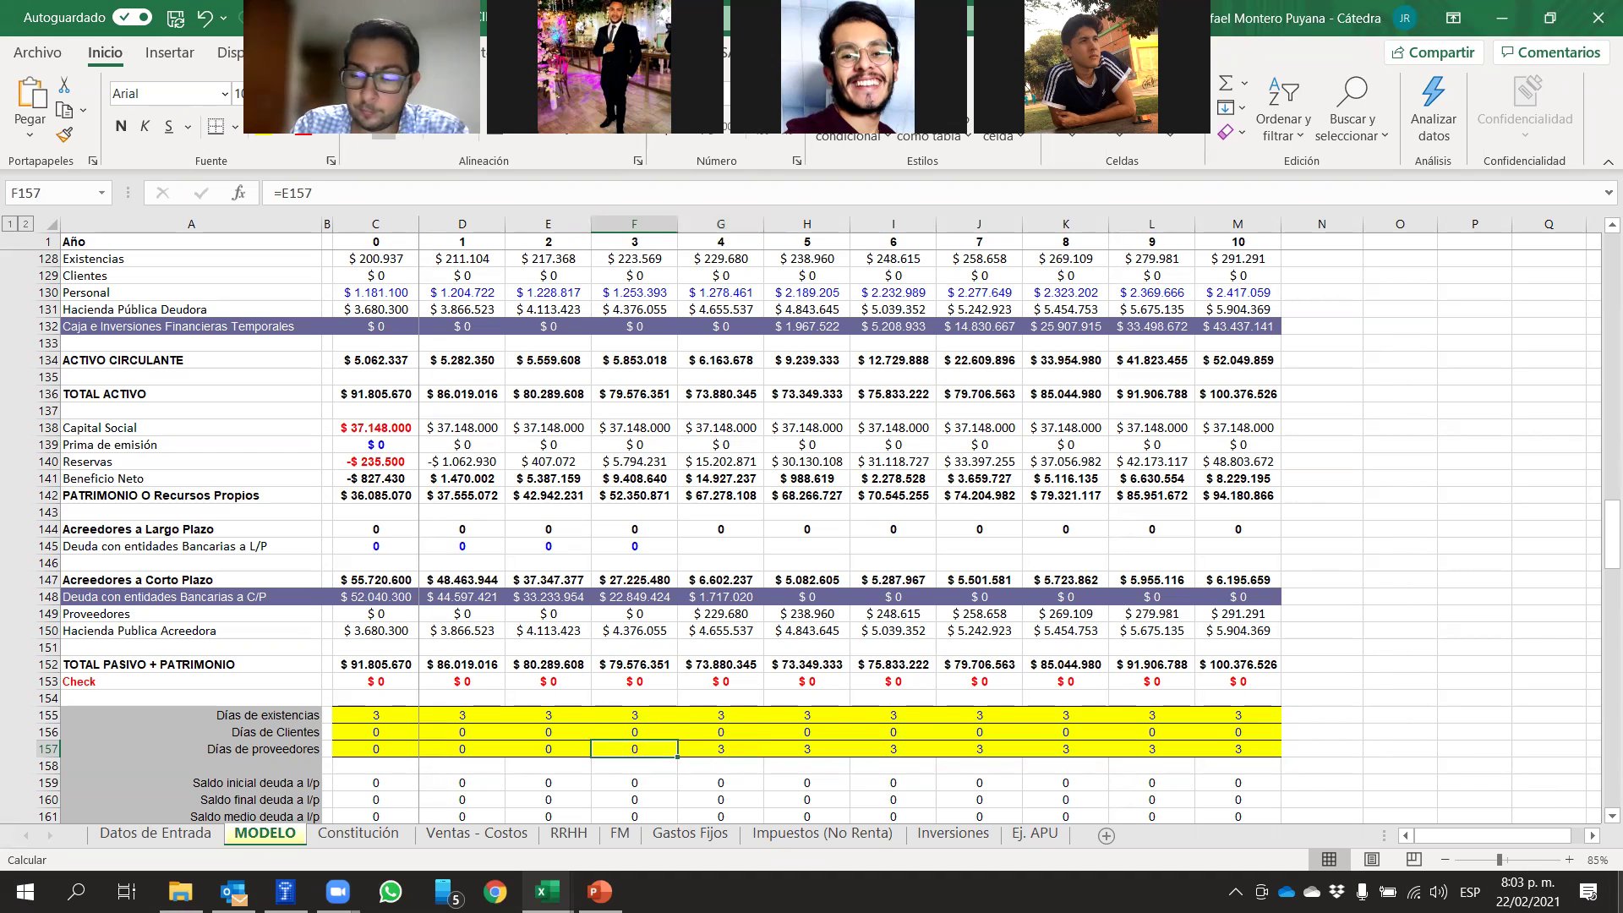
{"action": "type", "text": "3"}
{"action": "key", "text": "Return"}
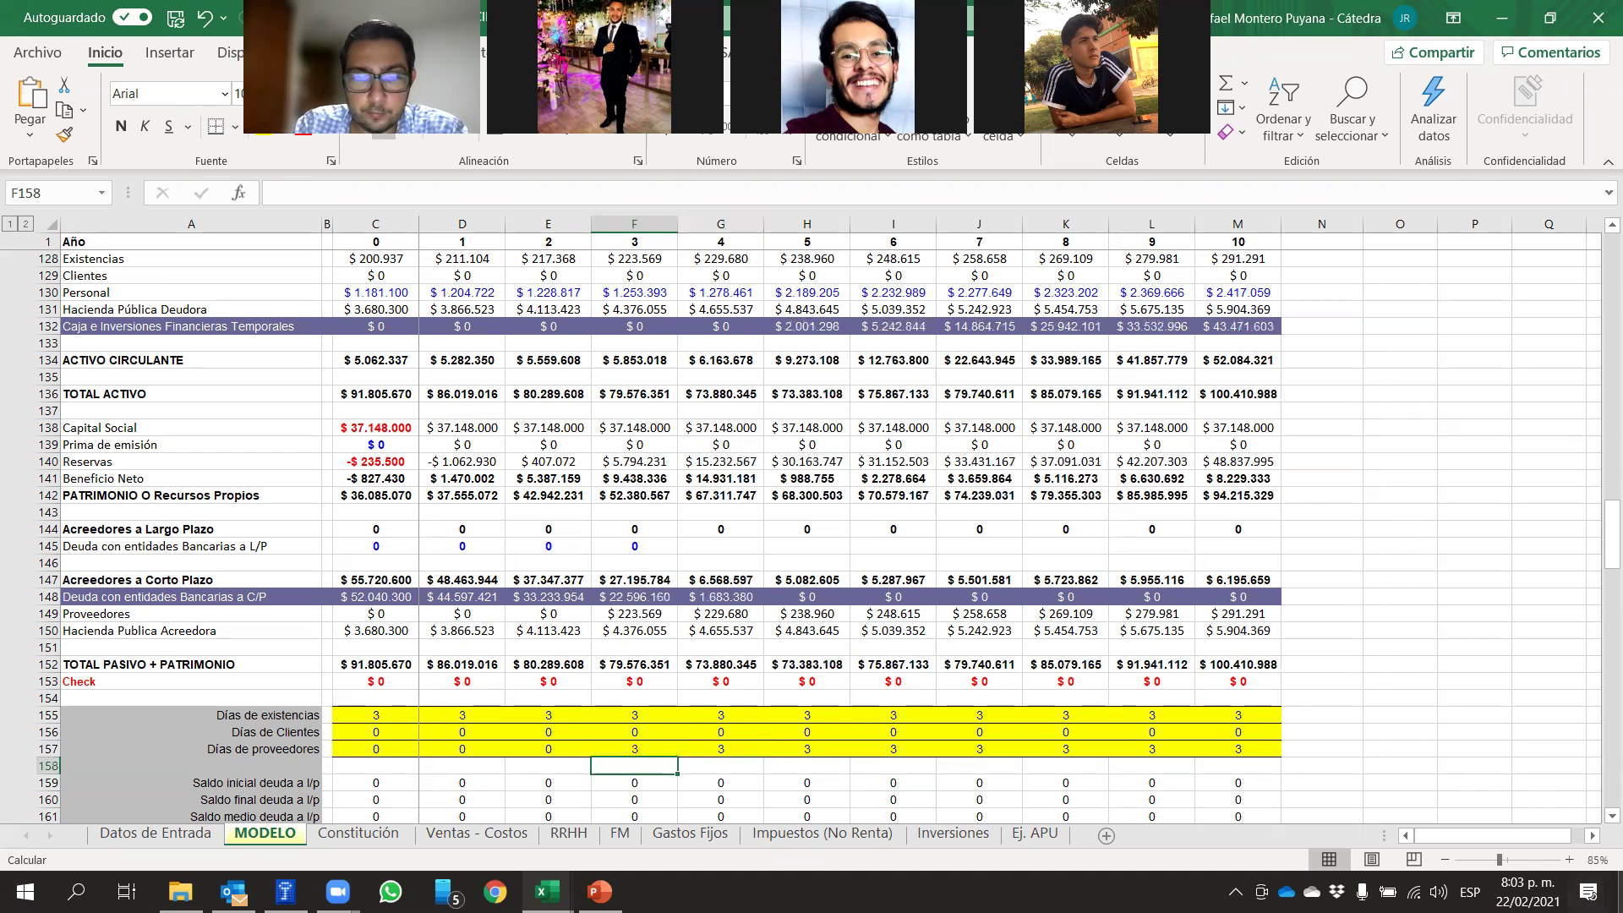
Examine the effect of year 3's supplier days on short-term bank debt and total Acreedores a Corto Plazo in years 3 and 4
{"action": "left_click", "coordinate": [1315, 651]}
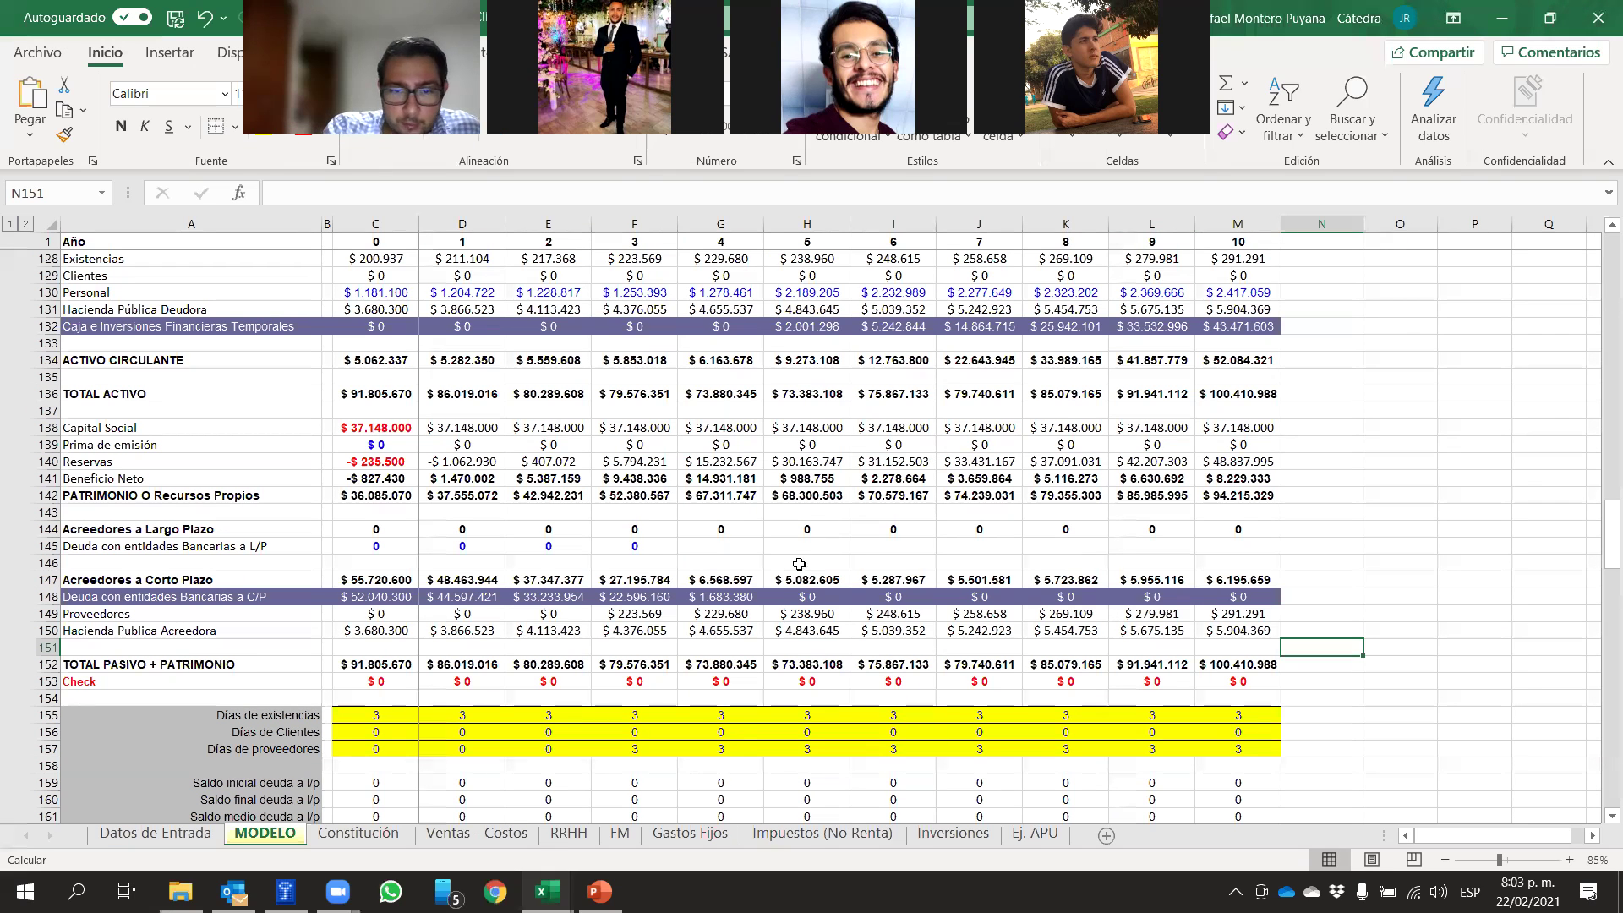
{"action": "left_click", "coordinate": [631, 749]}
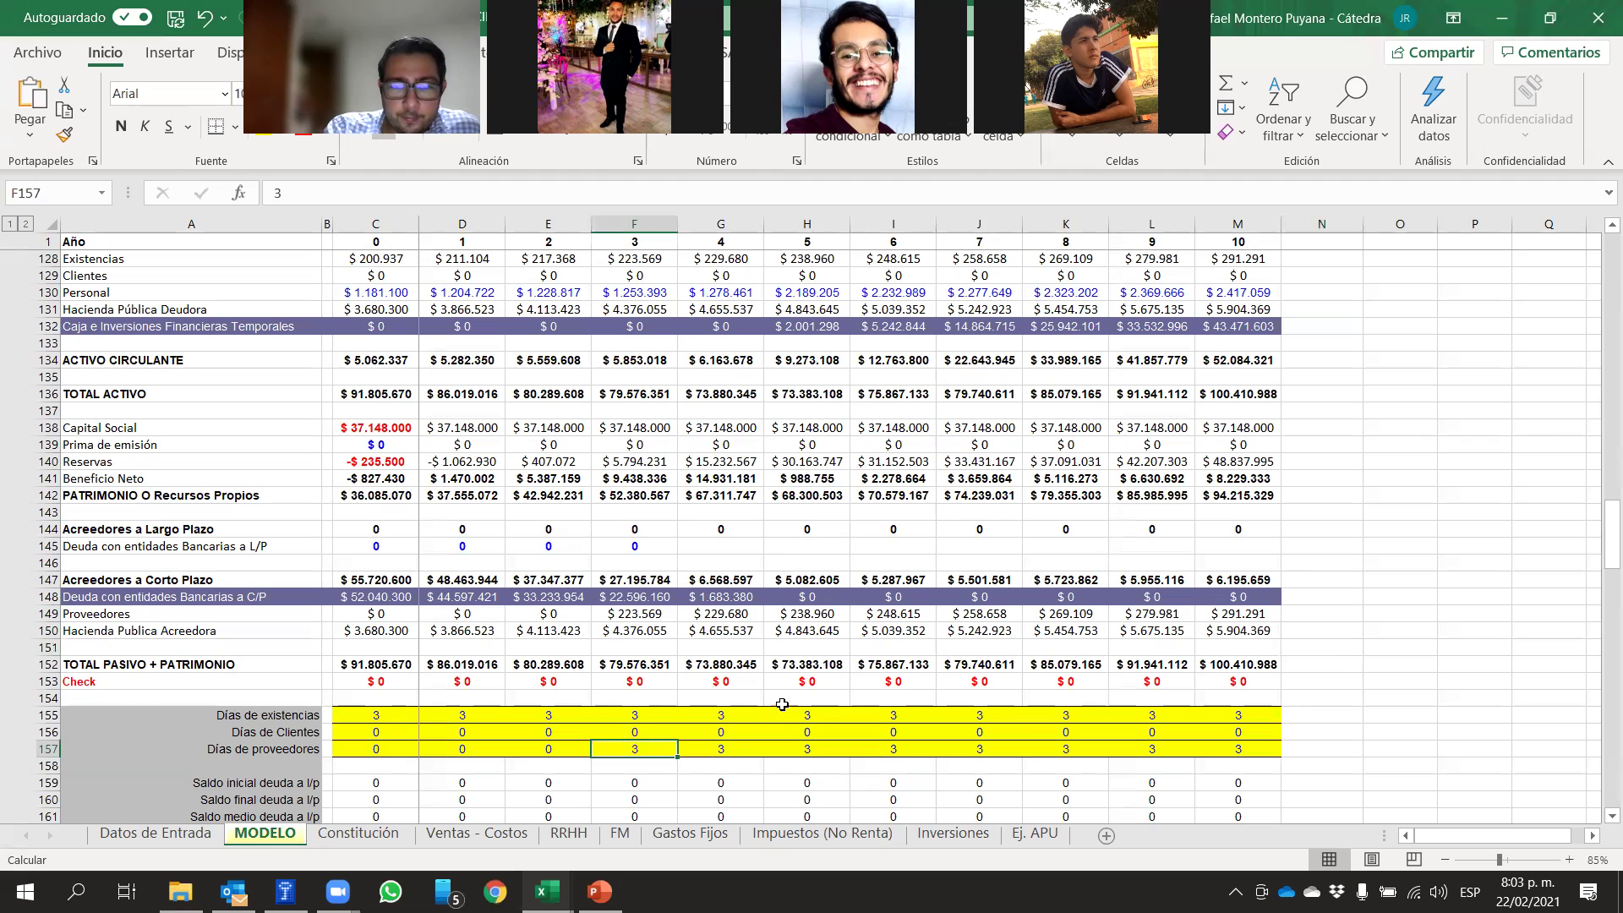
{"action": "left_click", "coordinate": [1443, 686]}
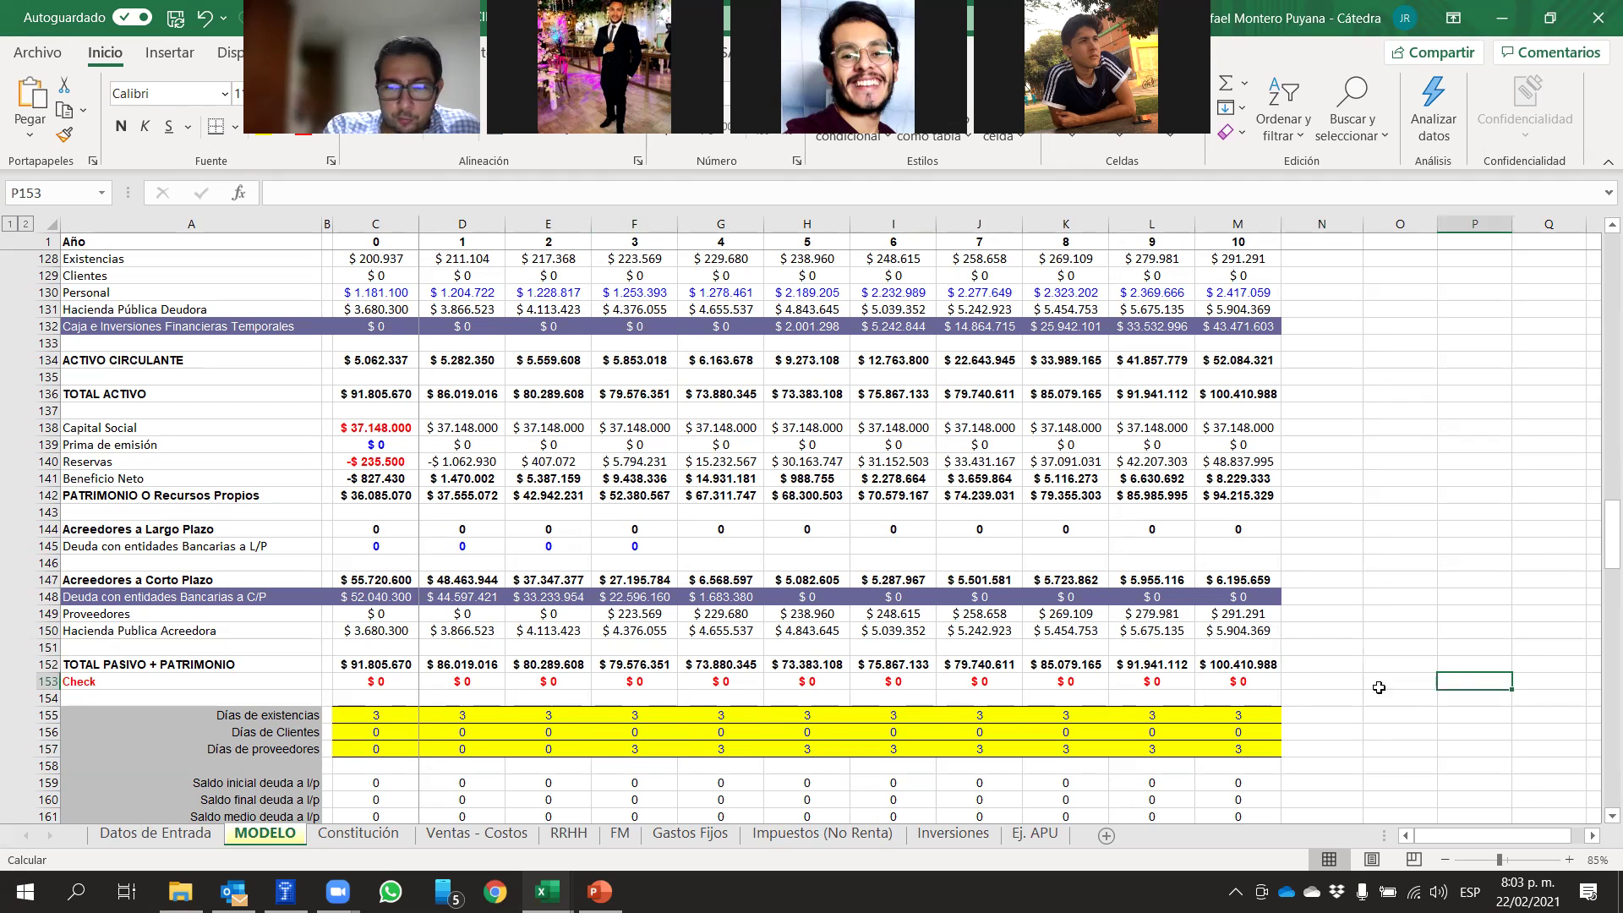
{"action": "left_click", "coordinate": [618, 751]}
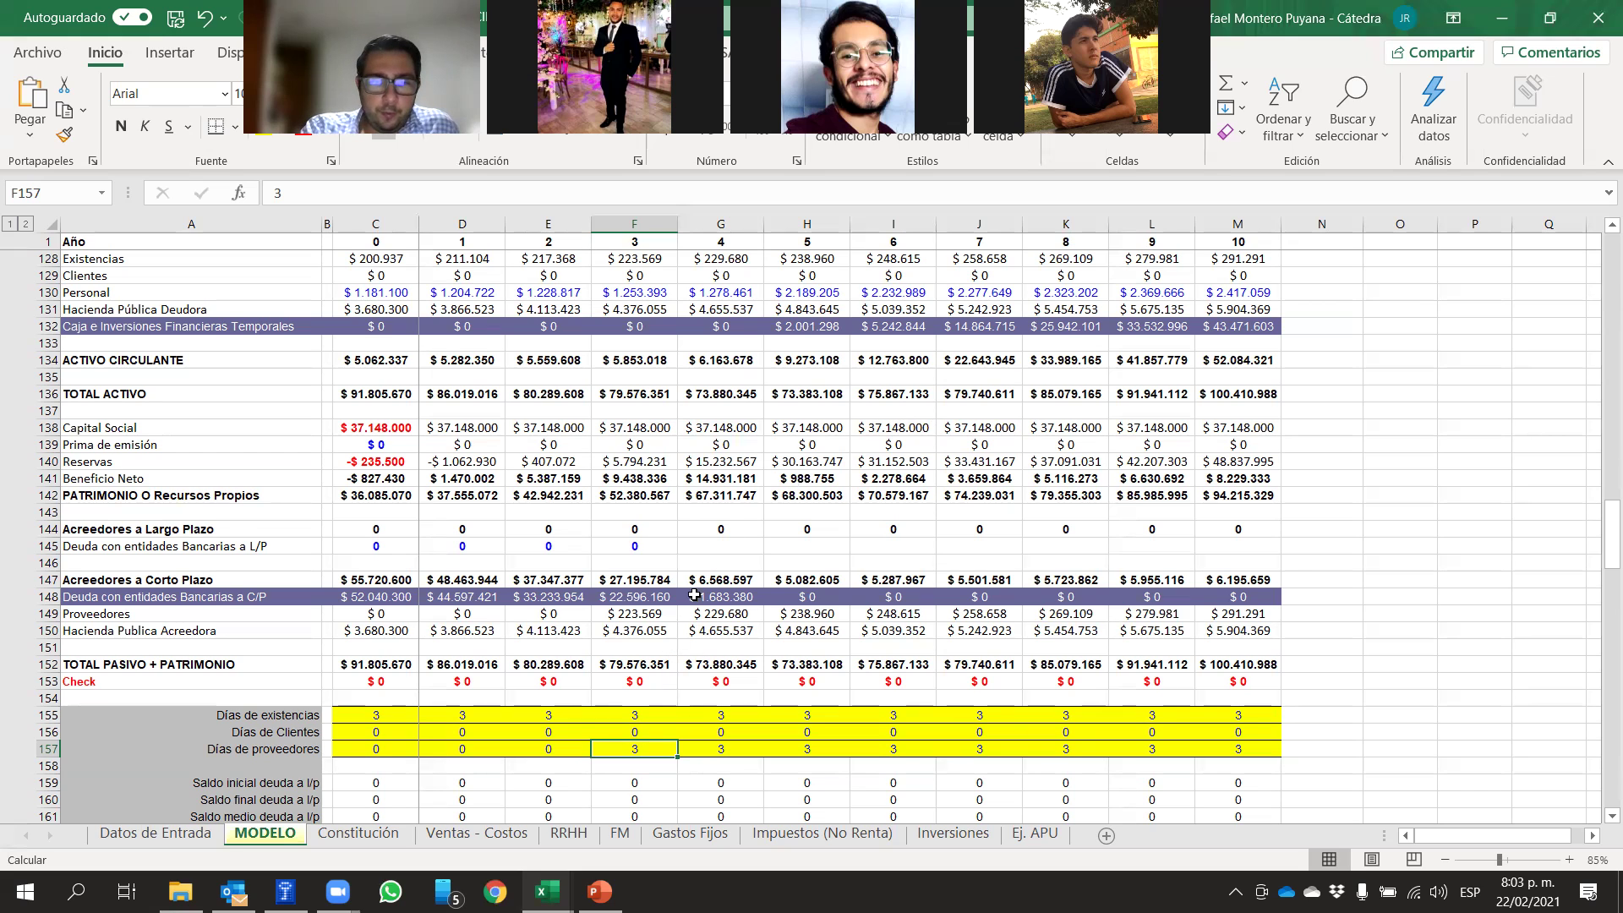
{"action": "left_click", "coordinate": [732, 595]}
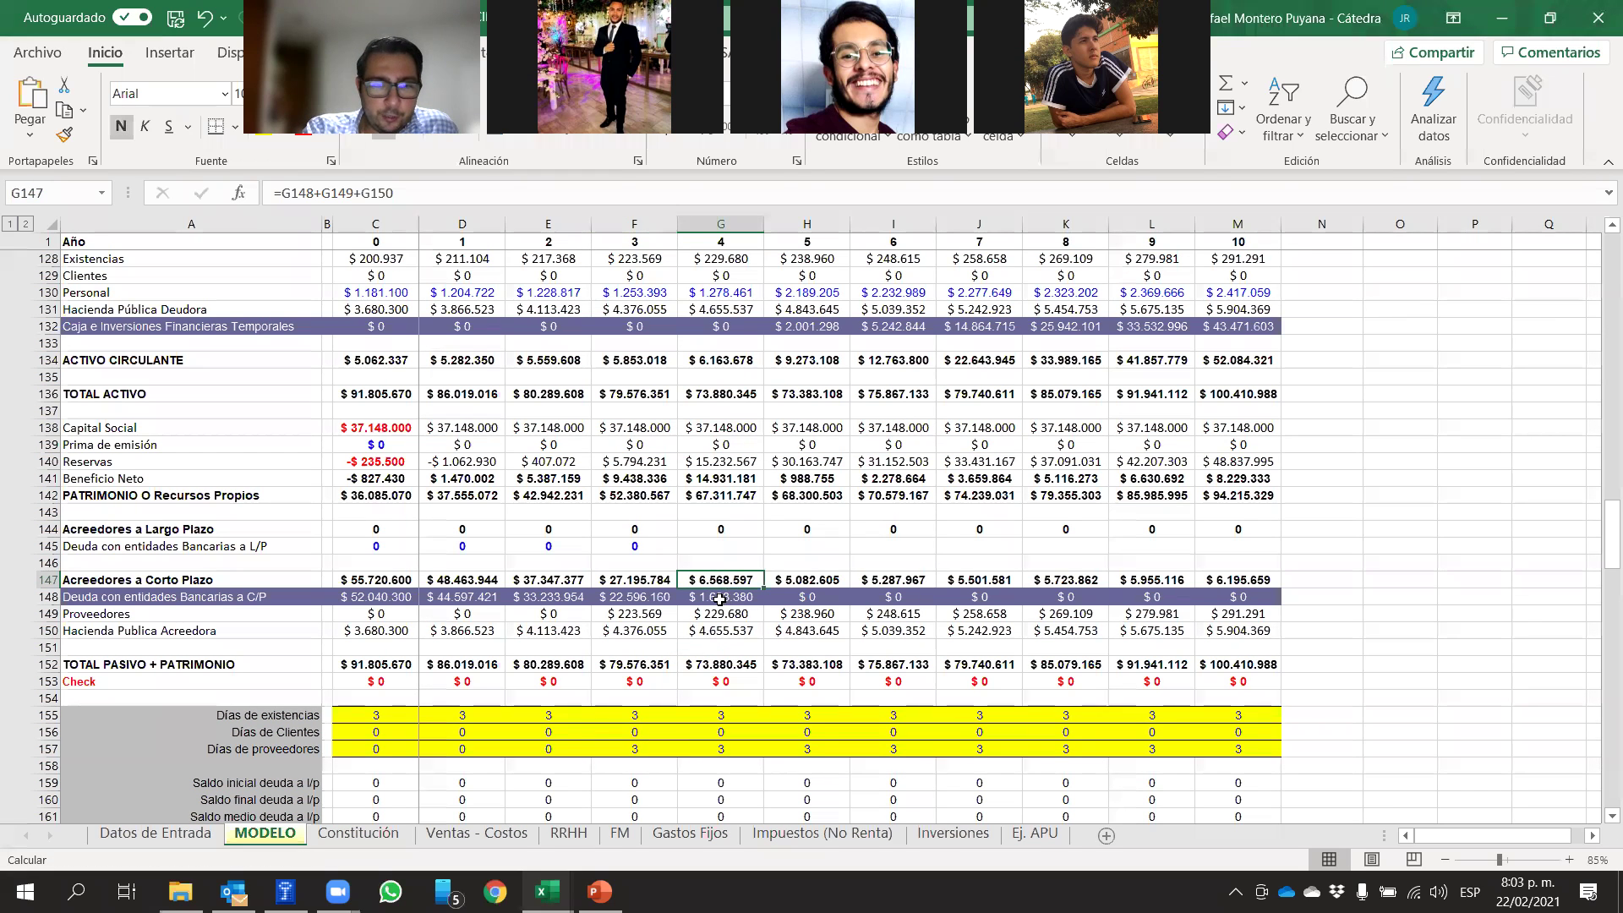
{"action": "left_click", "coordinate": [621, 599]}
{"action": "left_click", "coordinate": [721, 580]}
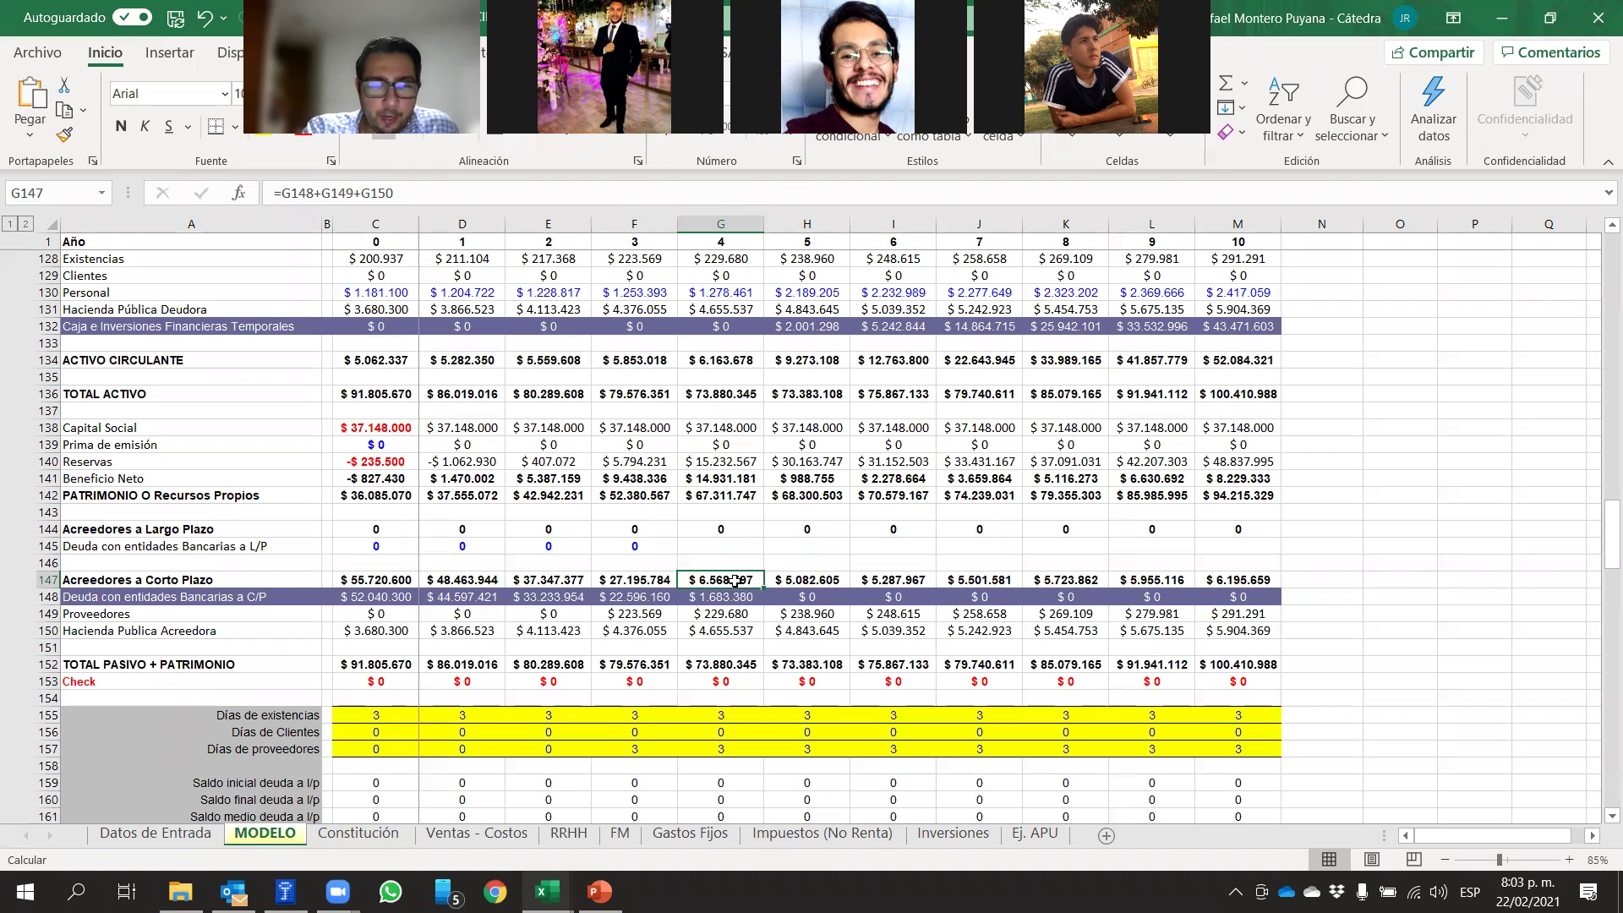
{"action": "left_click", "coordinate": [669, 602]}
Set the Días de proveedores for year 3 to 0 and check the short-term bank debt for years 3 and 4
{"action": "left_click", "coordinate": [645, 748]}
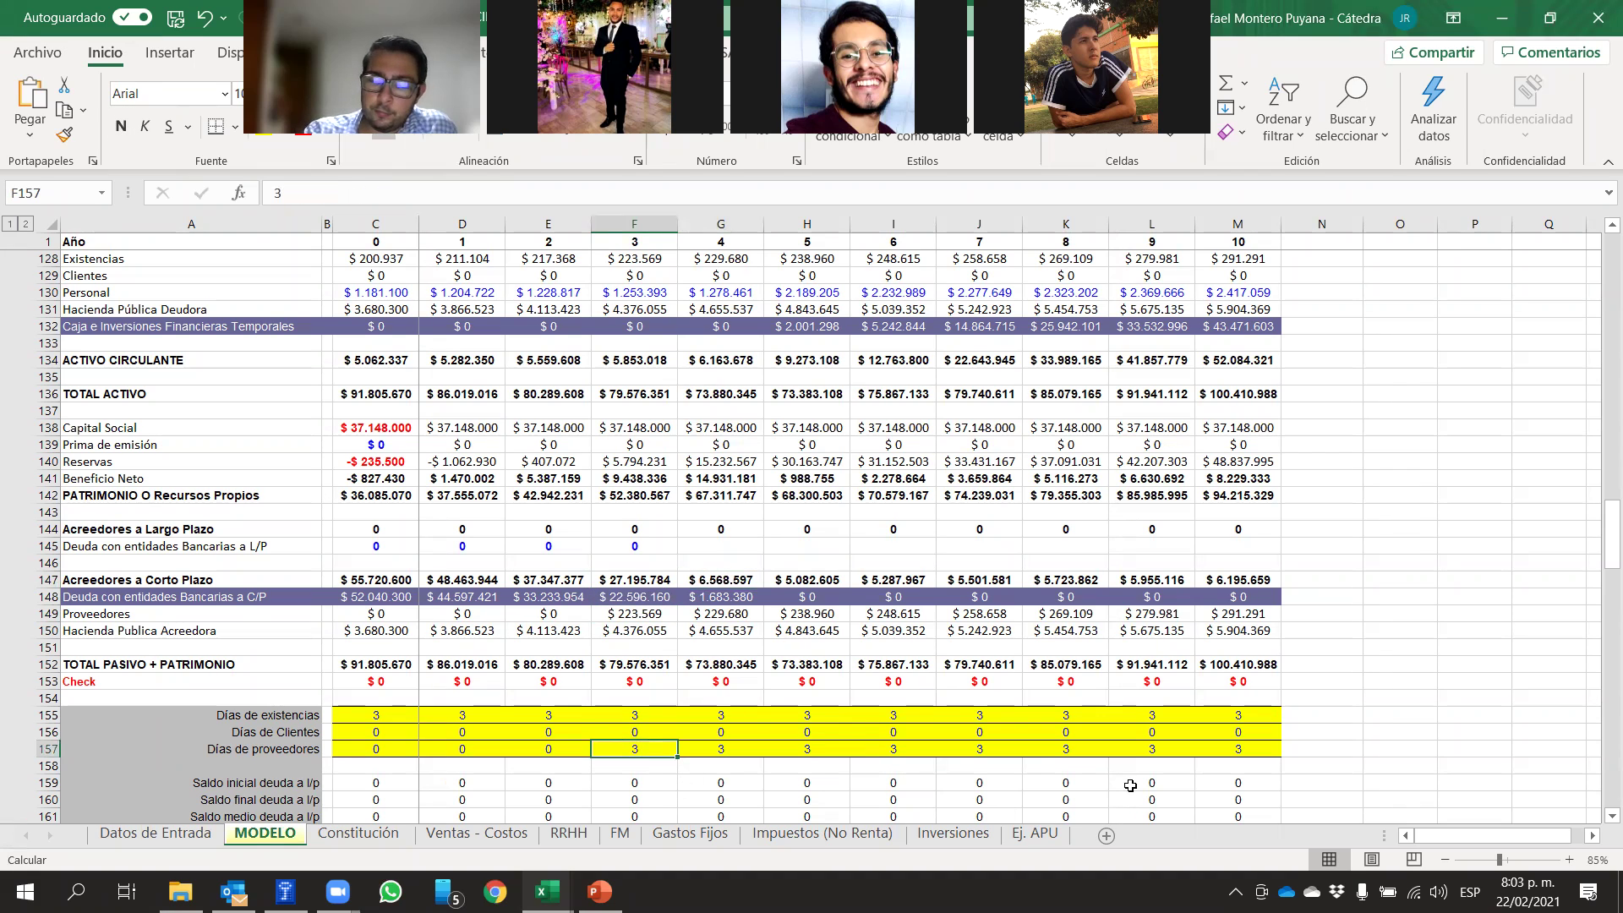
{"action": "type", "text": "0"}
{"action": "key", "text": "Return"}
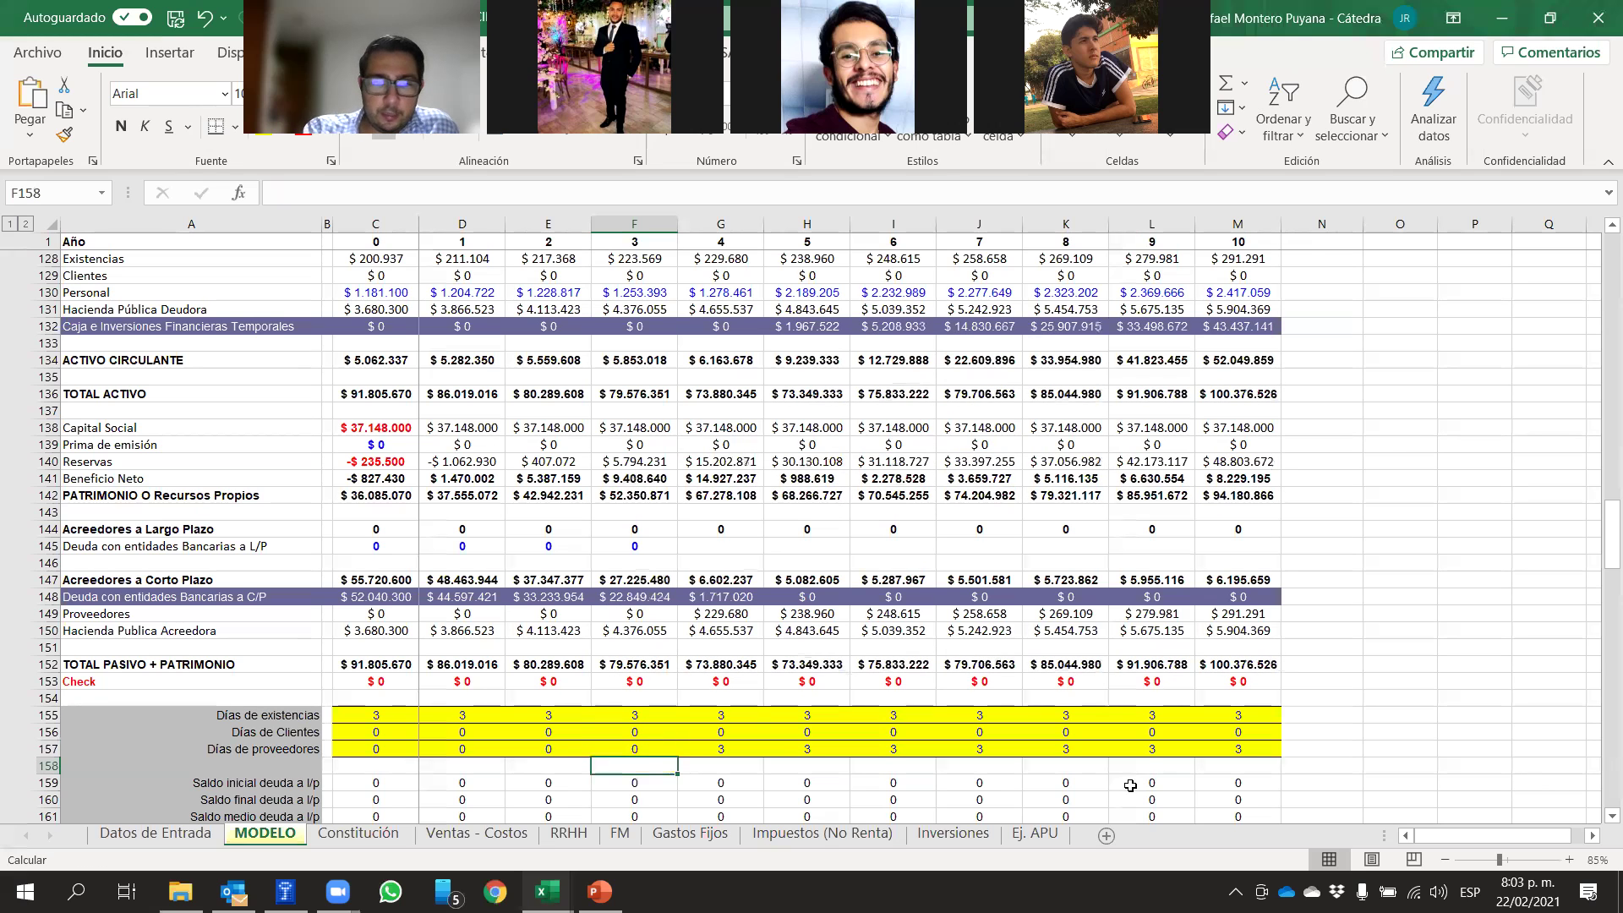
{"action": "left_click_drag", "start_coordinate": [655, 602], "coordinate": [727, 599]}
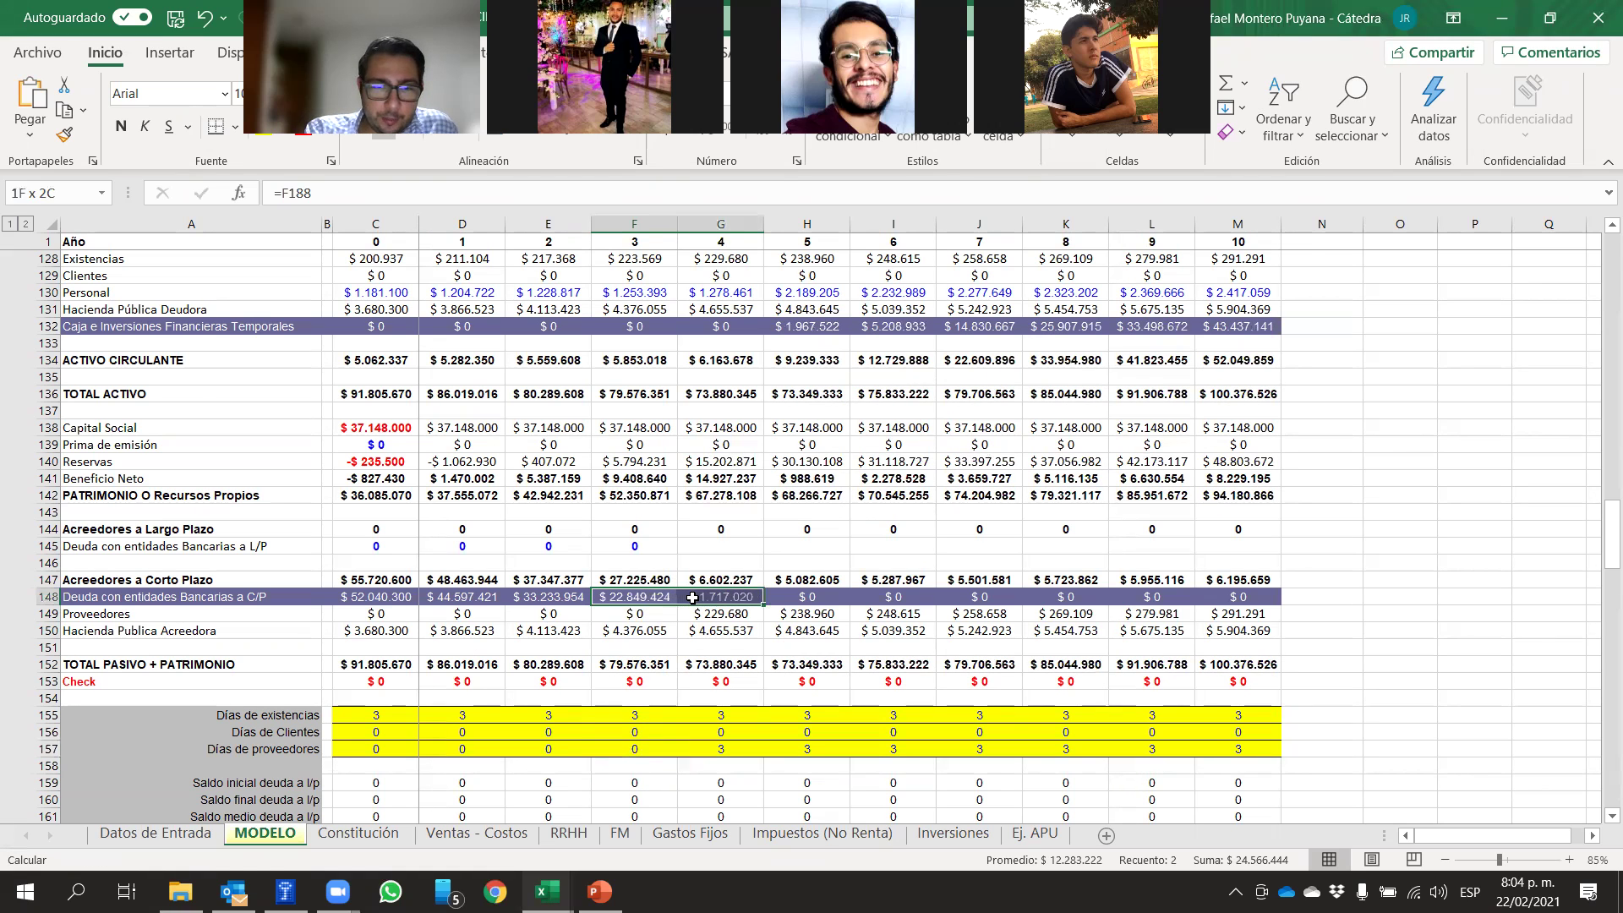
Set the Días de proveedores for year 3 back to 3 and compare the short-term creditor and bank debt figures for years 3 and 4
{"action": "left_click", "coordinate": [635, 747]}
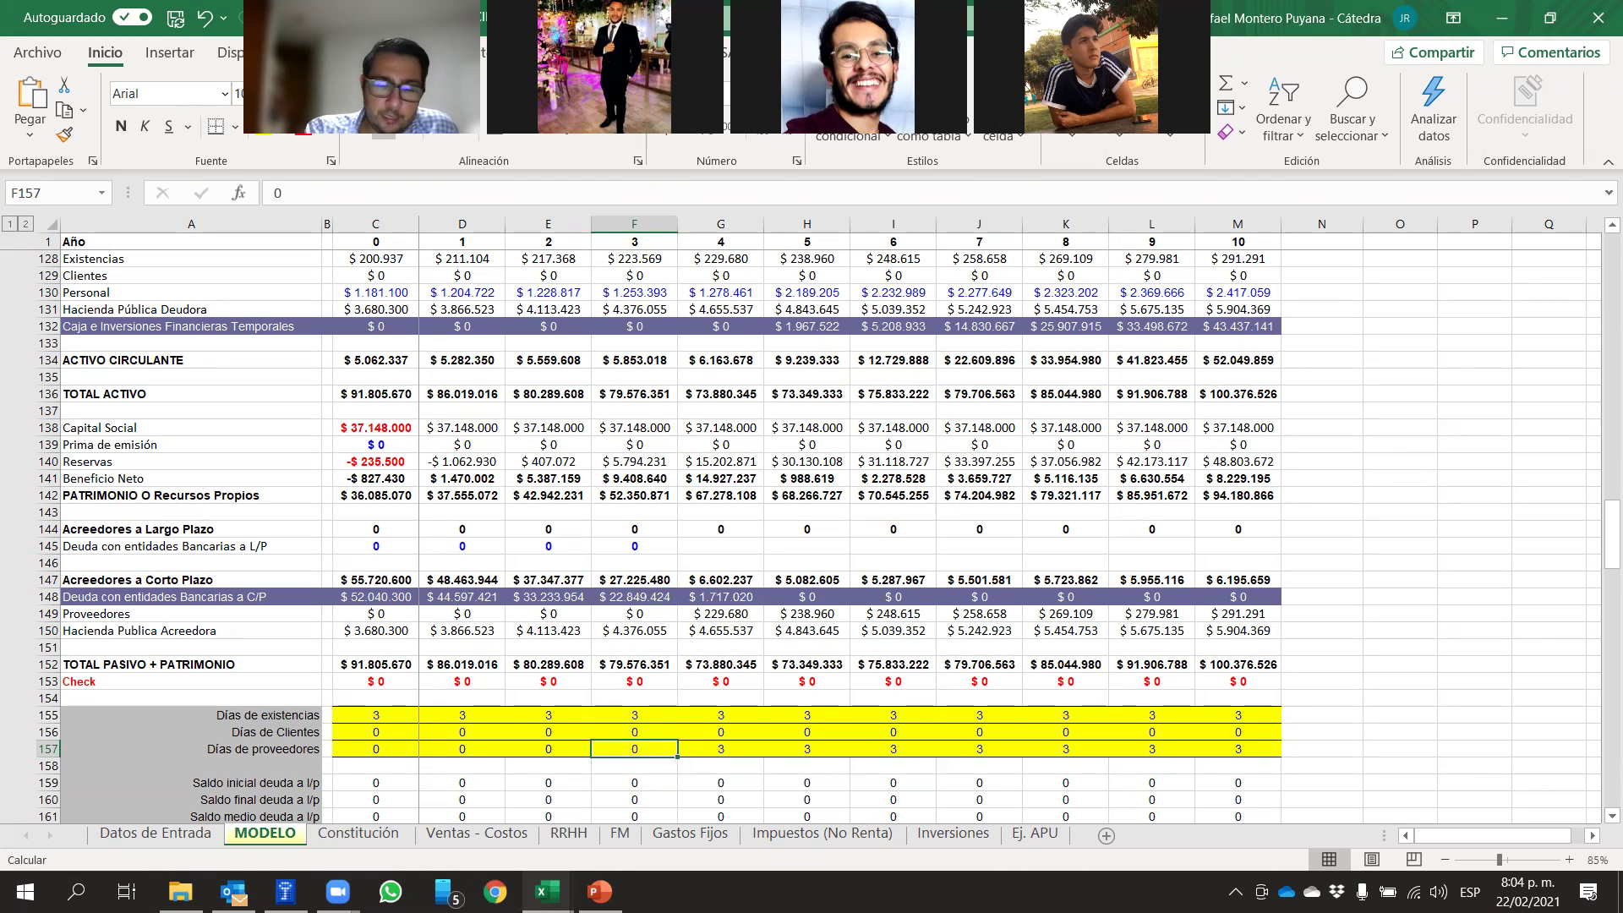
{"action": "mouse_move", "coordinate": [599, 892]}
{"action": "type", "text": "3"}
{"action": "key", "text": "Return"}
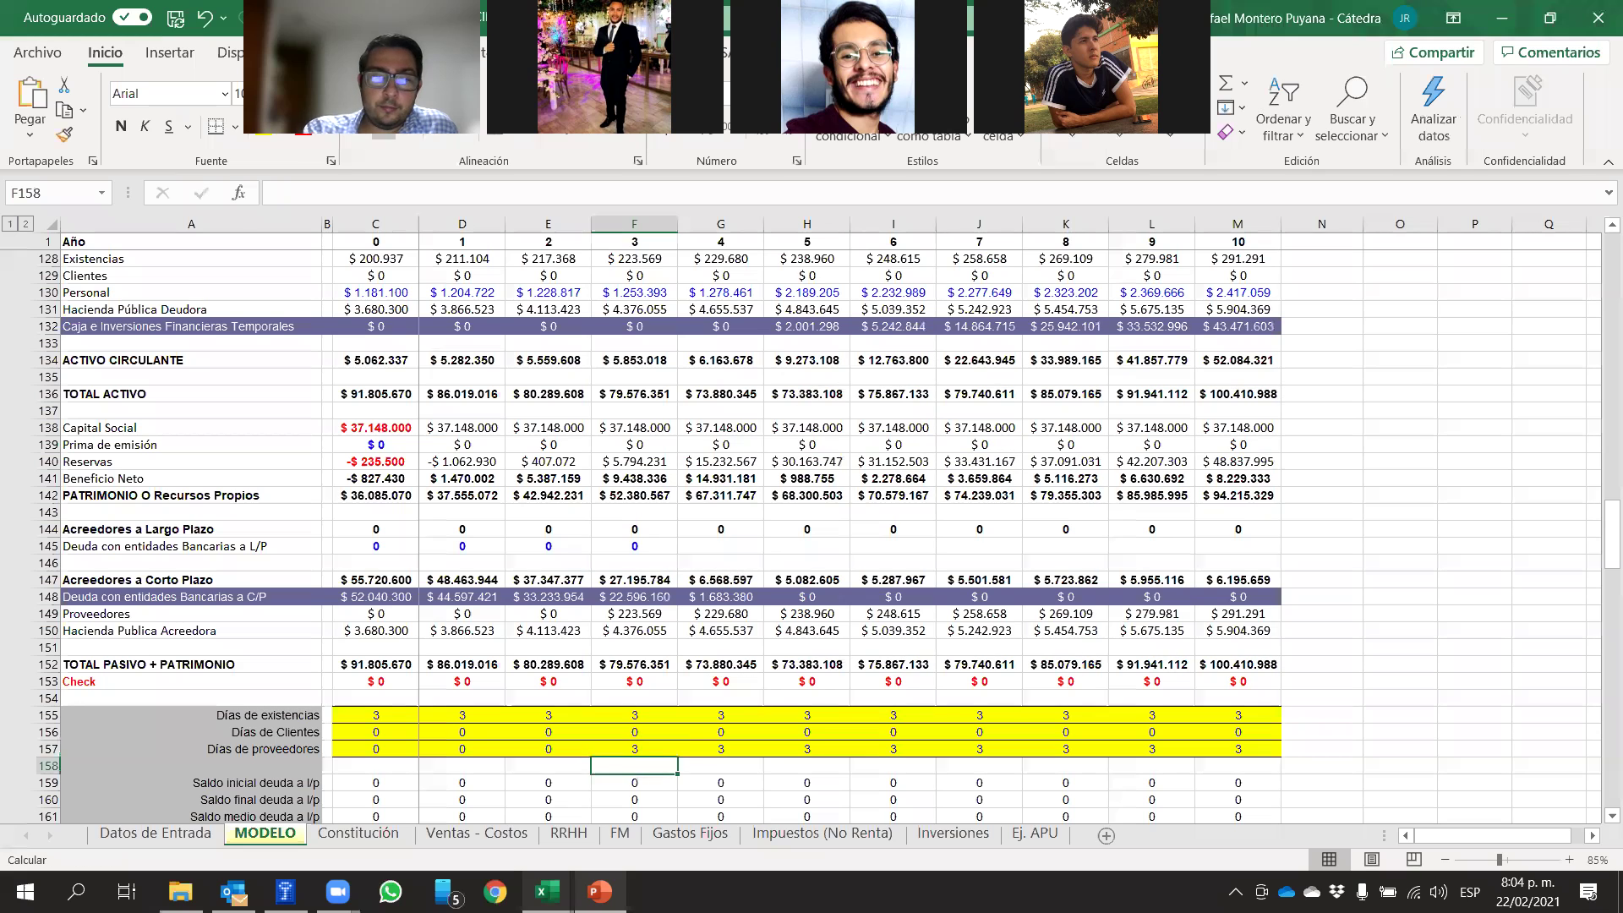
{"action": "left_click", "coordinate": [642, 599]}
{"action": "left_click_drag", "start_coordinate": [641, 599], "coordinate": [718, 584]}
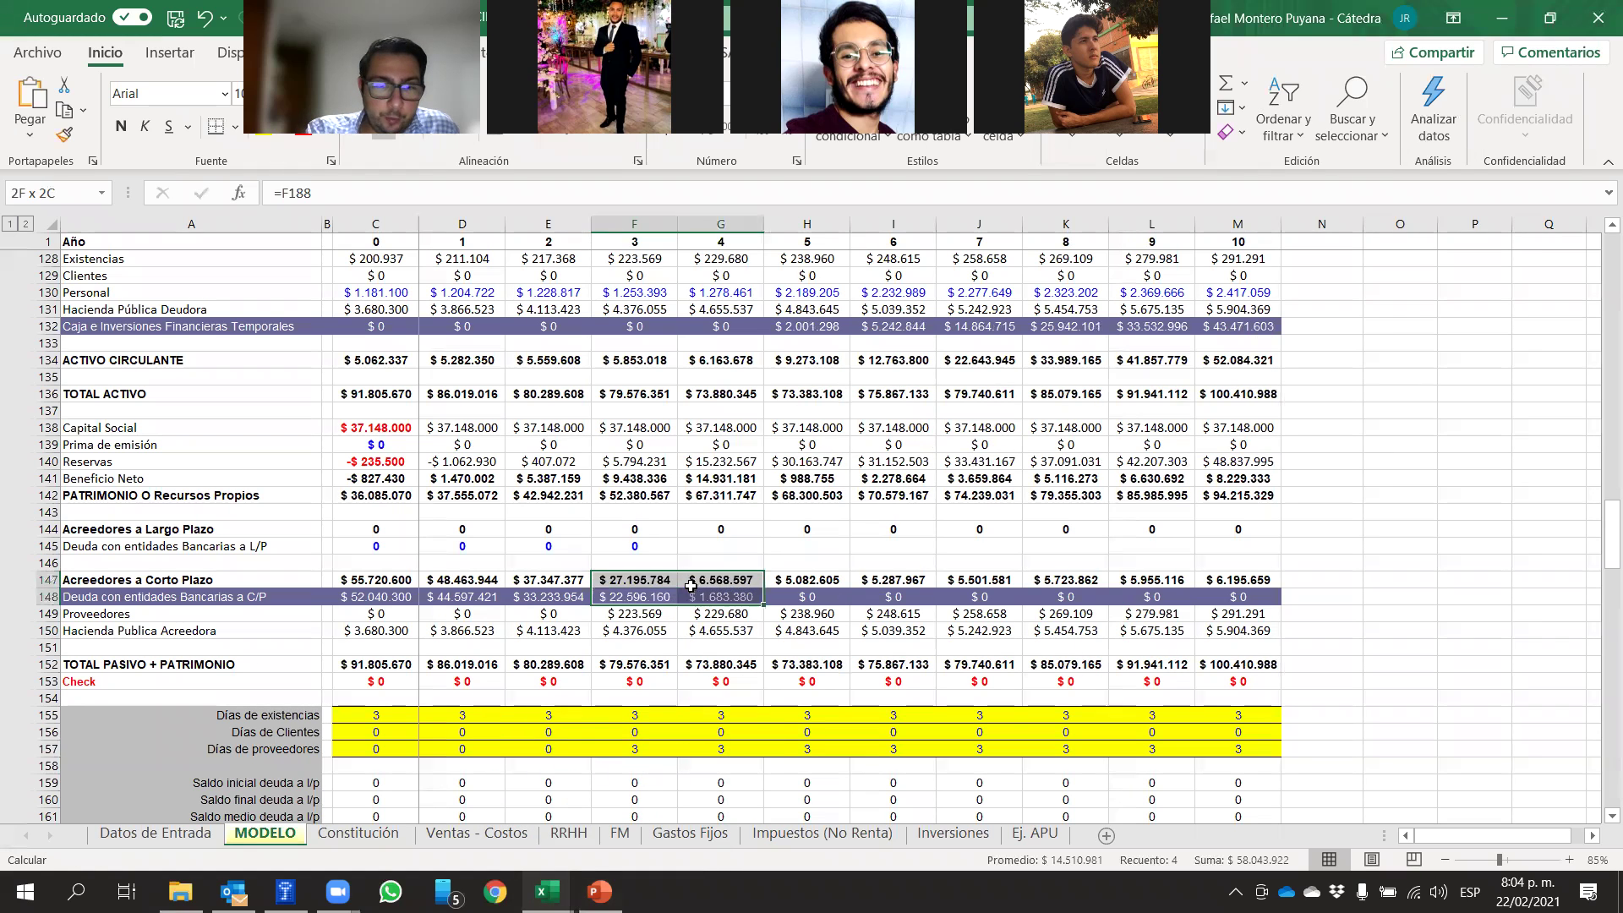
{"action": "left_click", "coordinate": [1478, 506]}
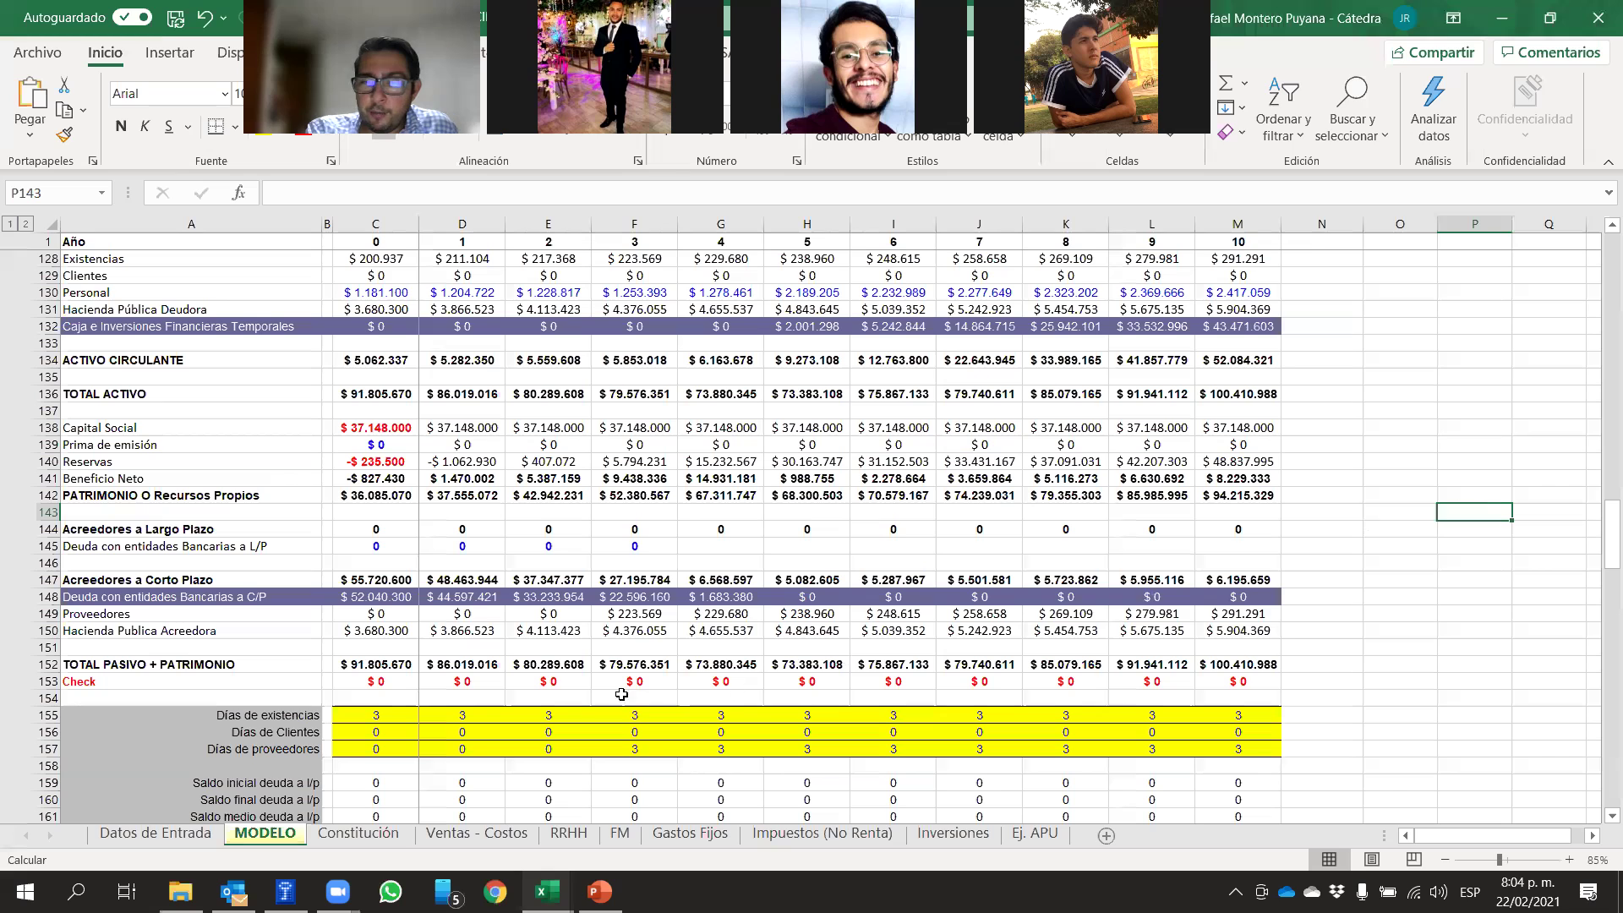
Compare the short-term bank debt of years 3 and 4, and switch to the PowerPoint slide on Estimación del Fondo de Maniobra
{"action": "left_click_drag", "start_coordinate": [662, 599], "coordinate": [722, 595]}
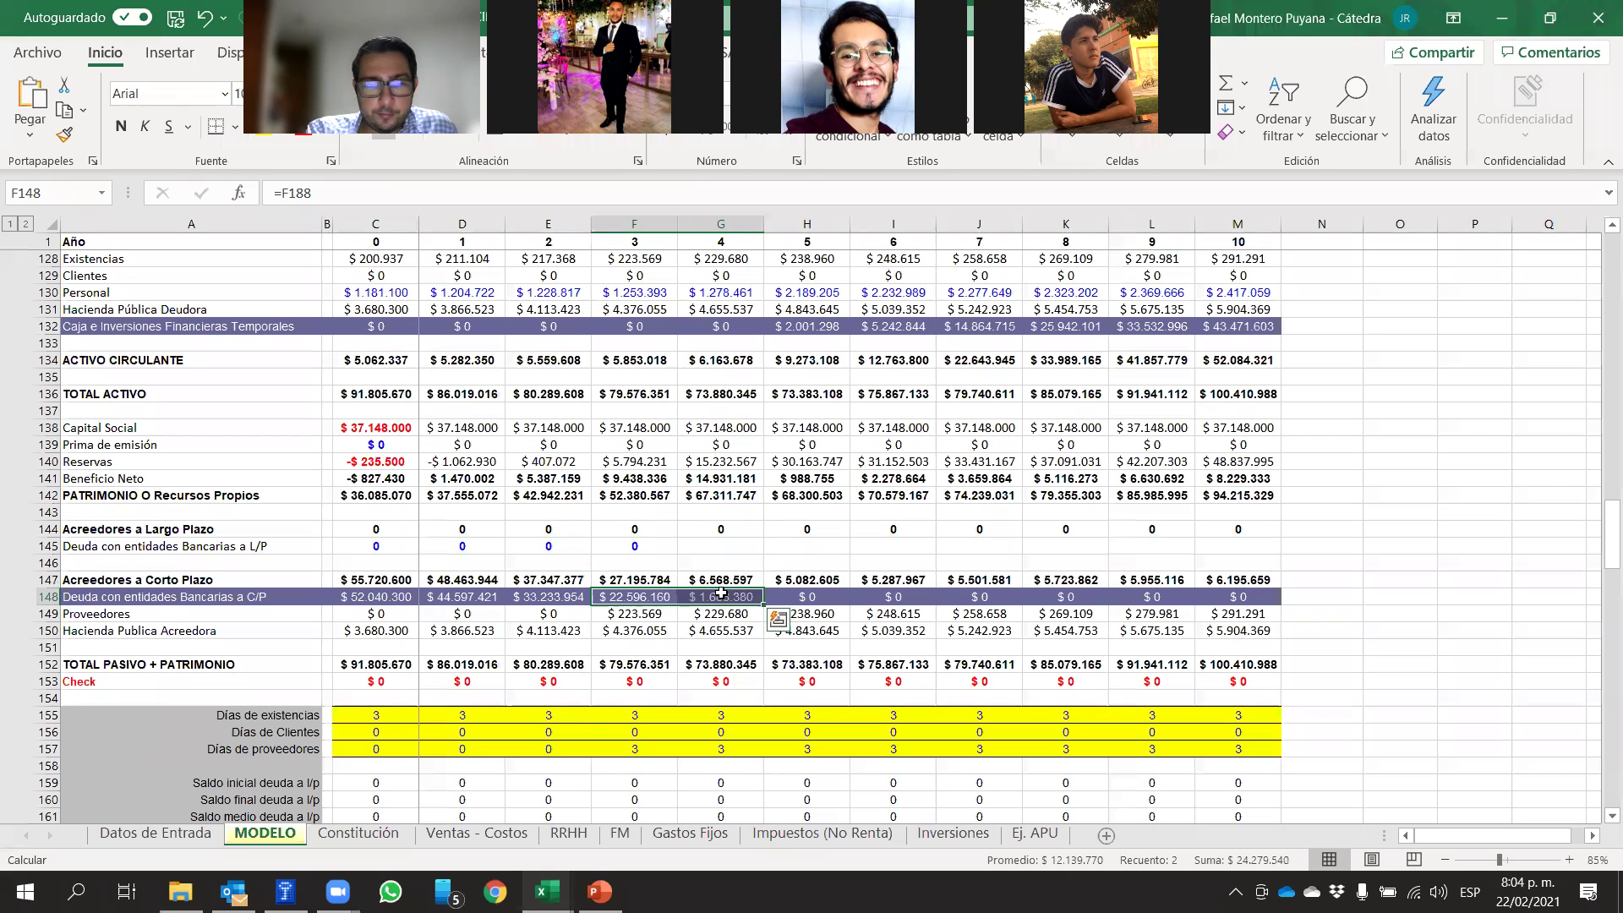
{"action": "left_click", "coordinate": [1458, 462]}
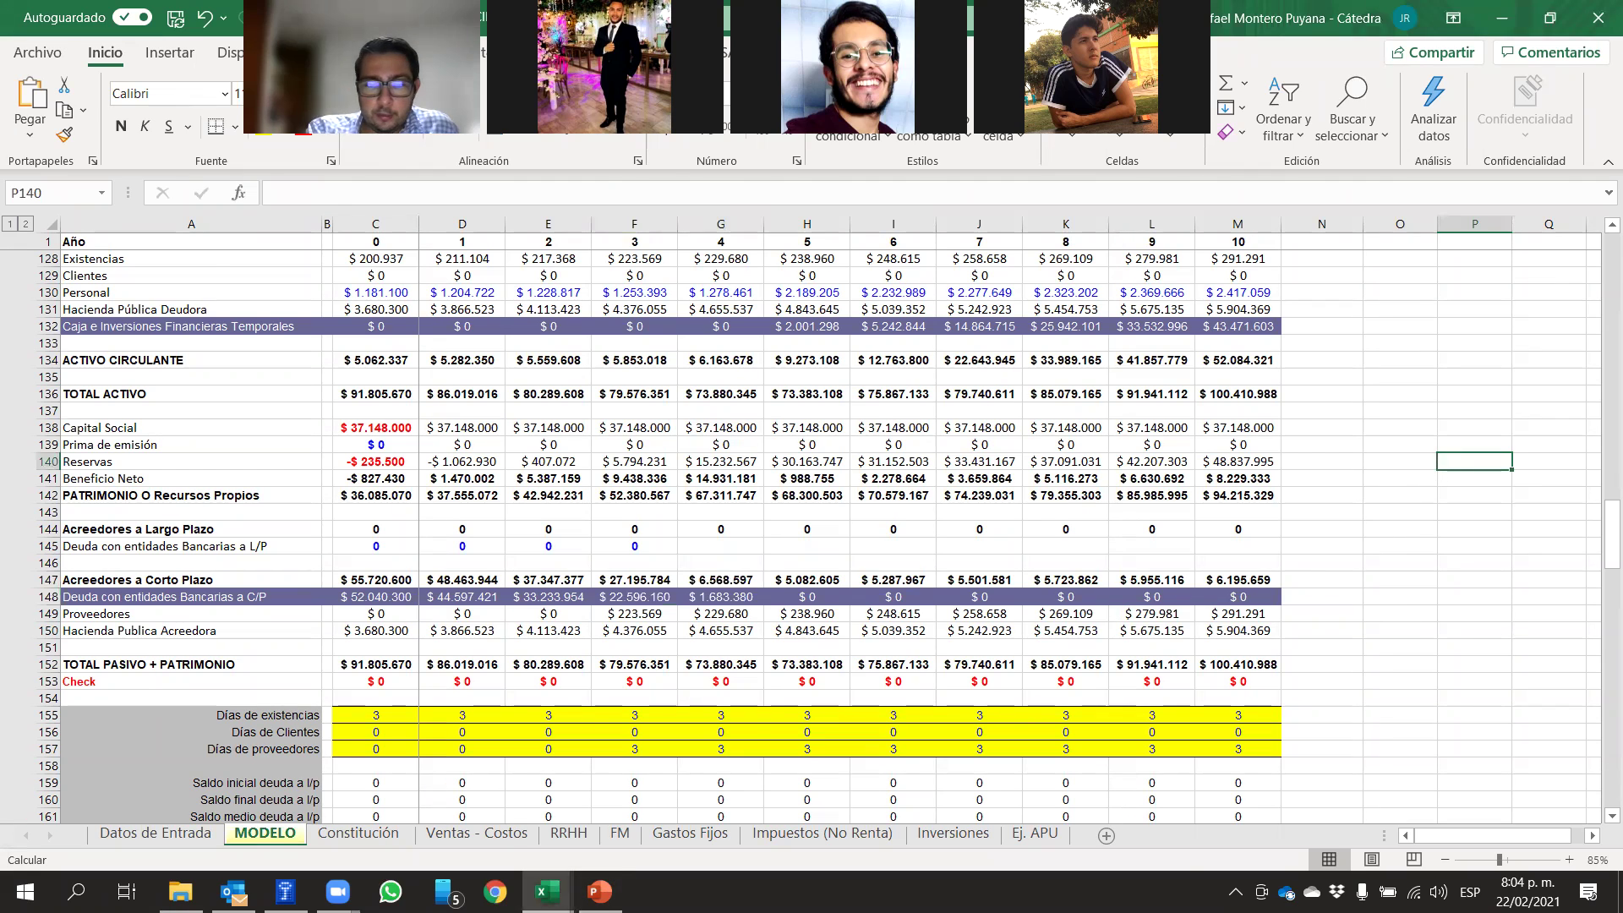
{"action": "left_click", "coordinate": [600, 892]}
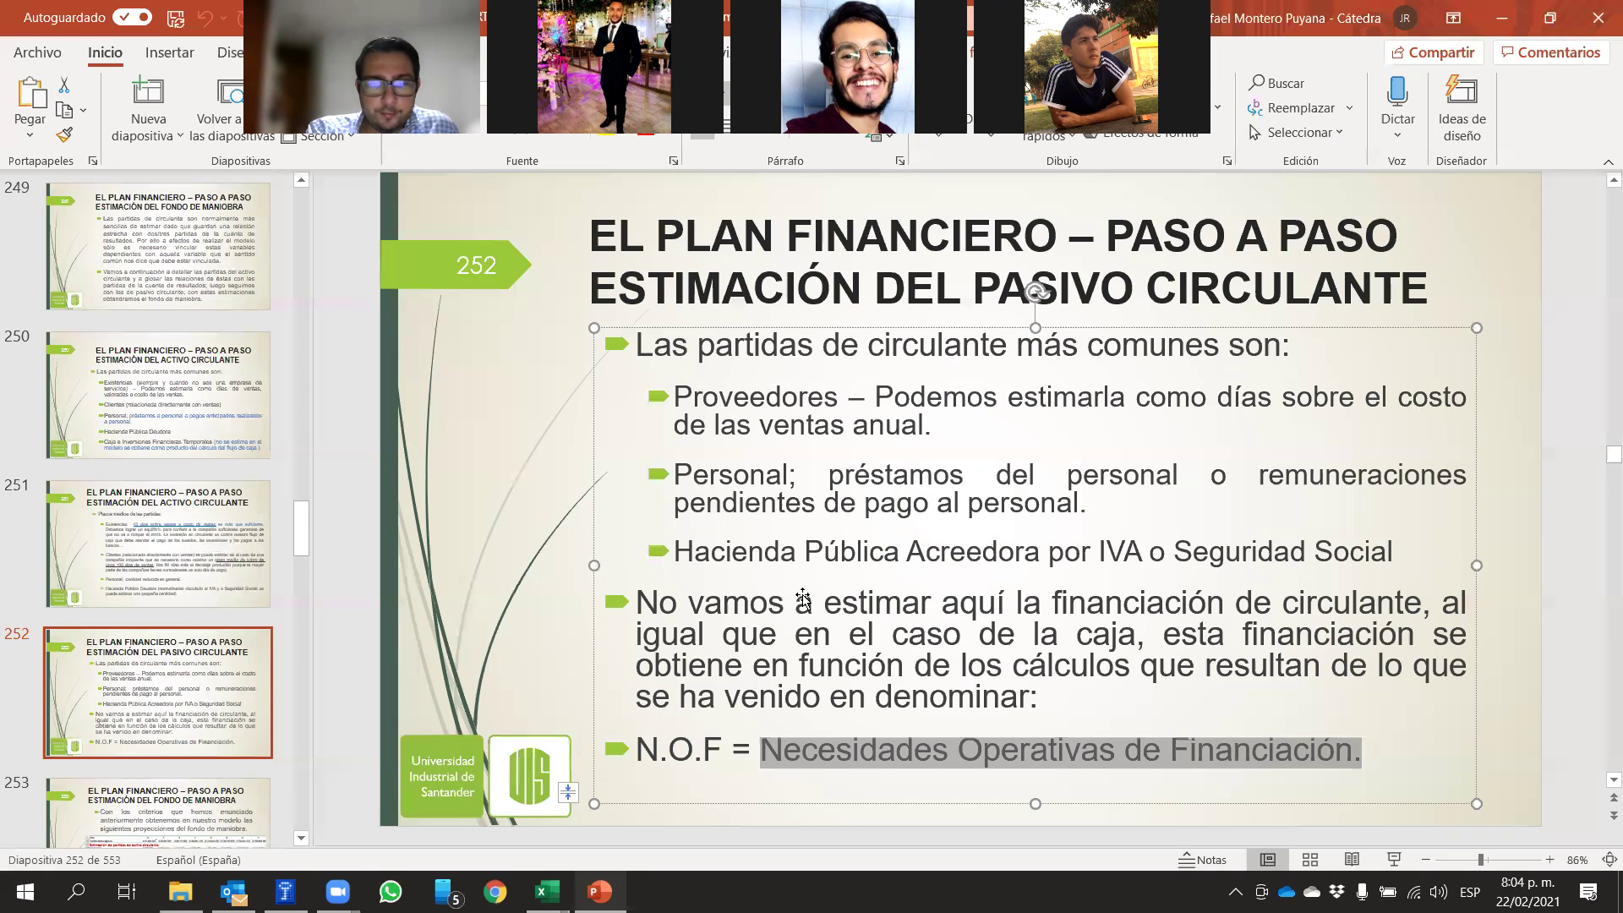
{"action": "scroll", "coordinate": [803, 601], "scroll_direction": "down", "scroll_amount": 1}
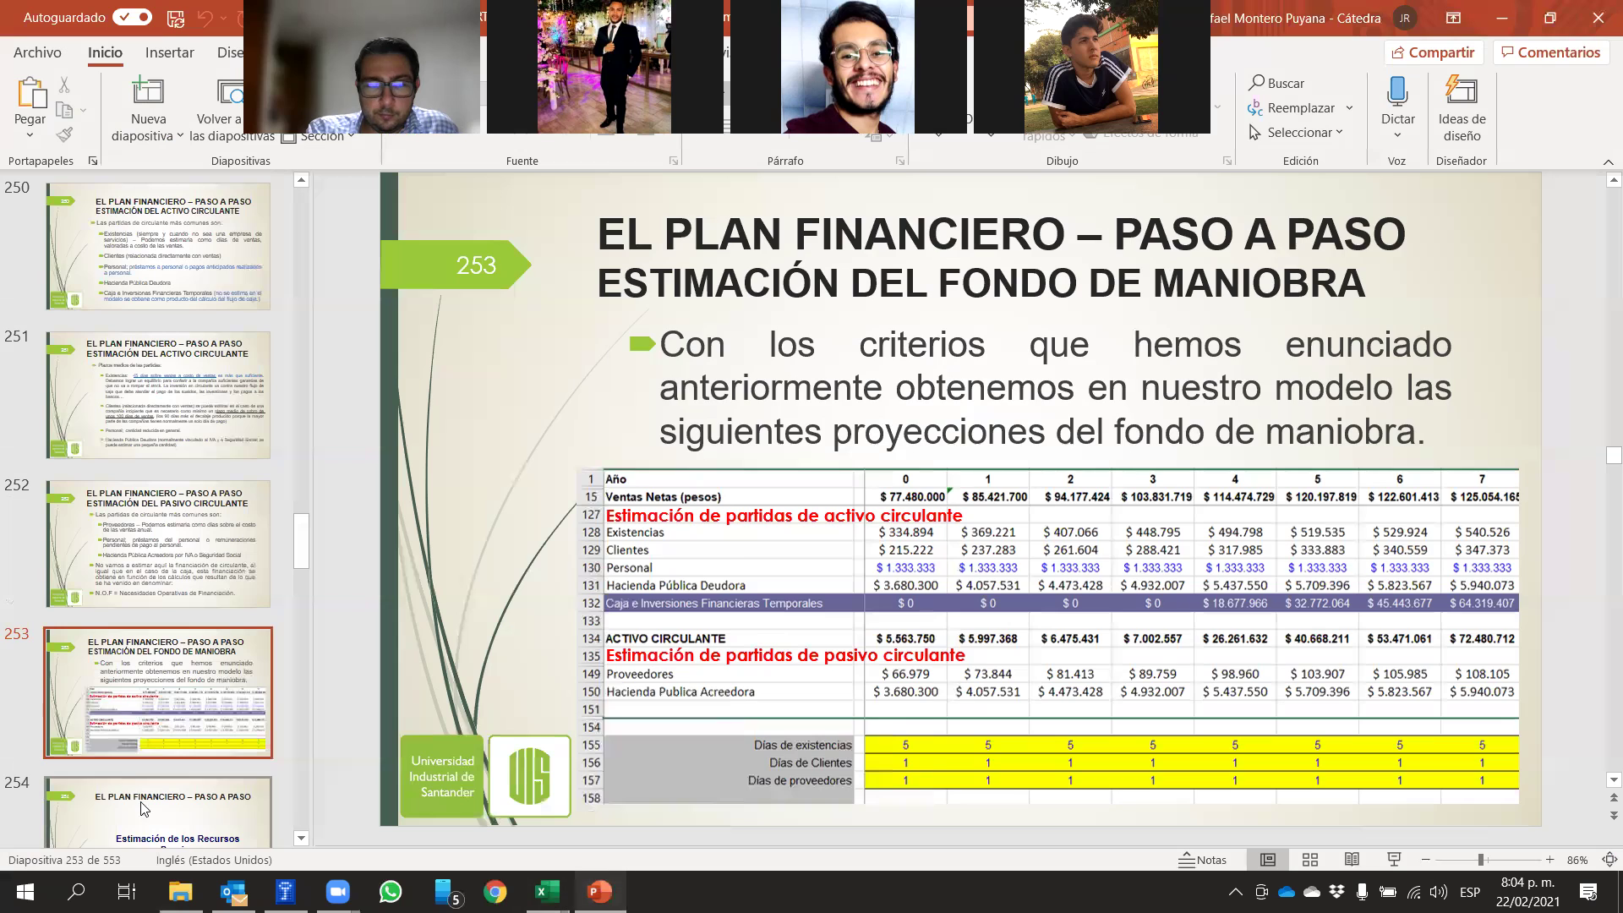
Preview the slides on Recursos Propios and La referencia circular, and return to slide 253 on the fondo de maniobra
{"action": "left_click", "coordinate": [156, 807]}
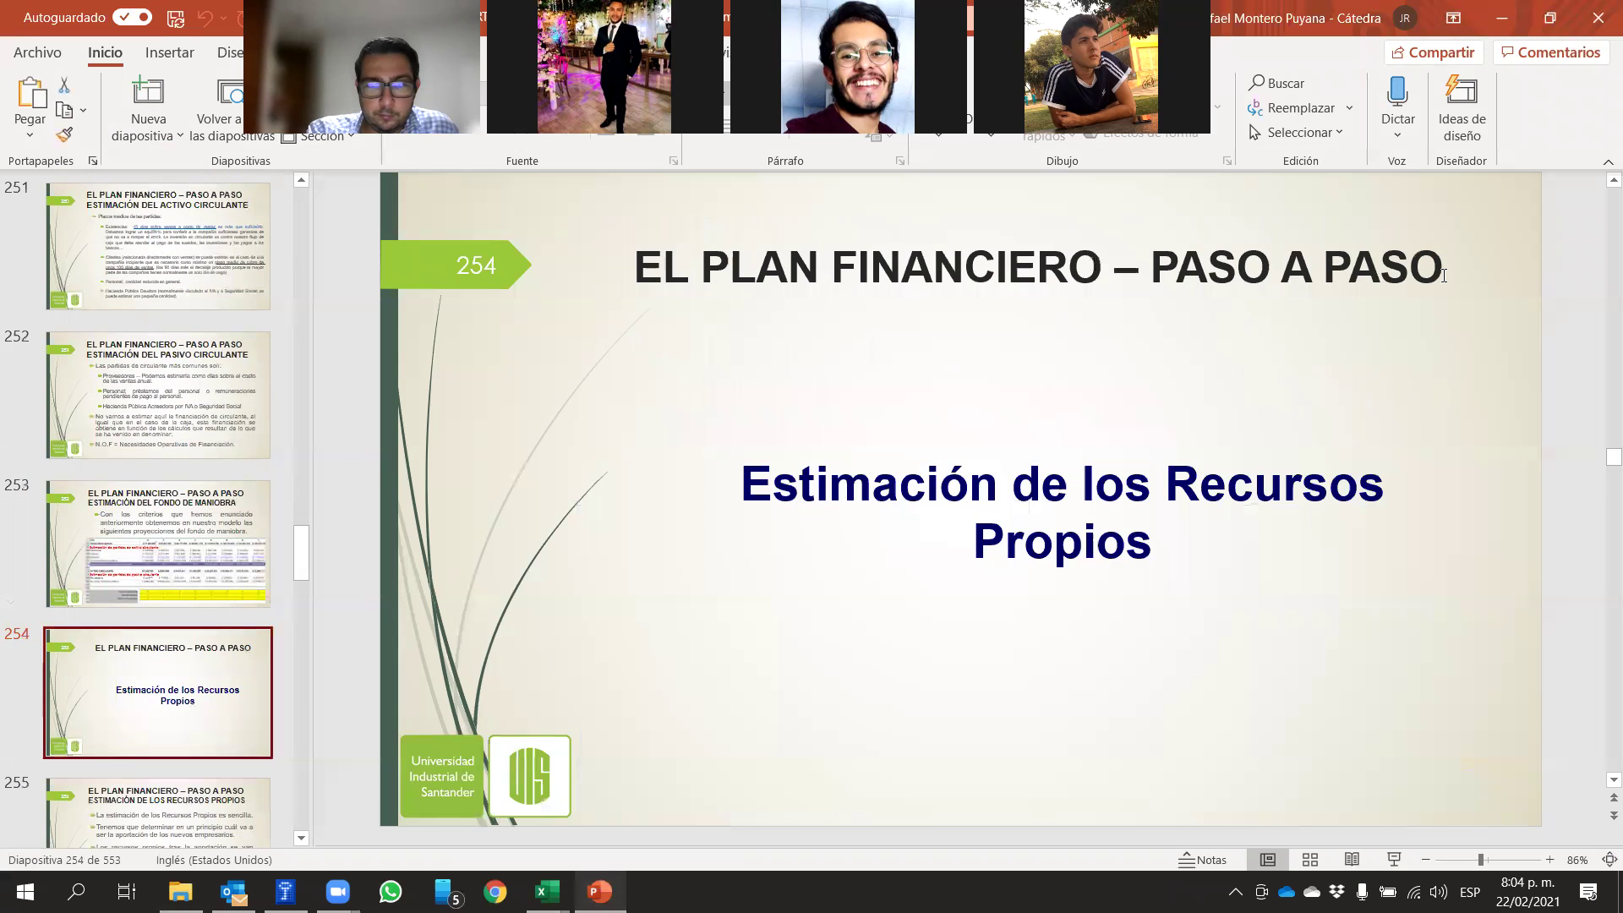
{"action": "scroll", "coordinate": [365, 566], "scroll_direction": "down", "scroll_amount": 1}
{"action": "scroll", "coordinate": [355, 575], "scroll_direction": "down", "scroll_amount": 1}
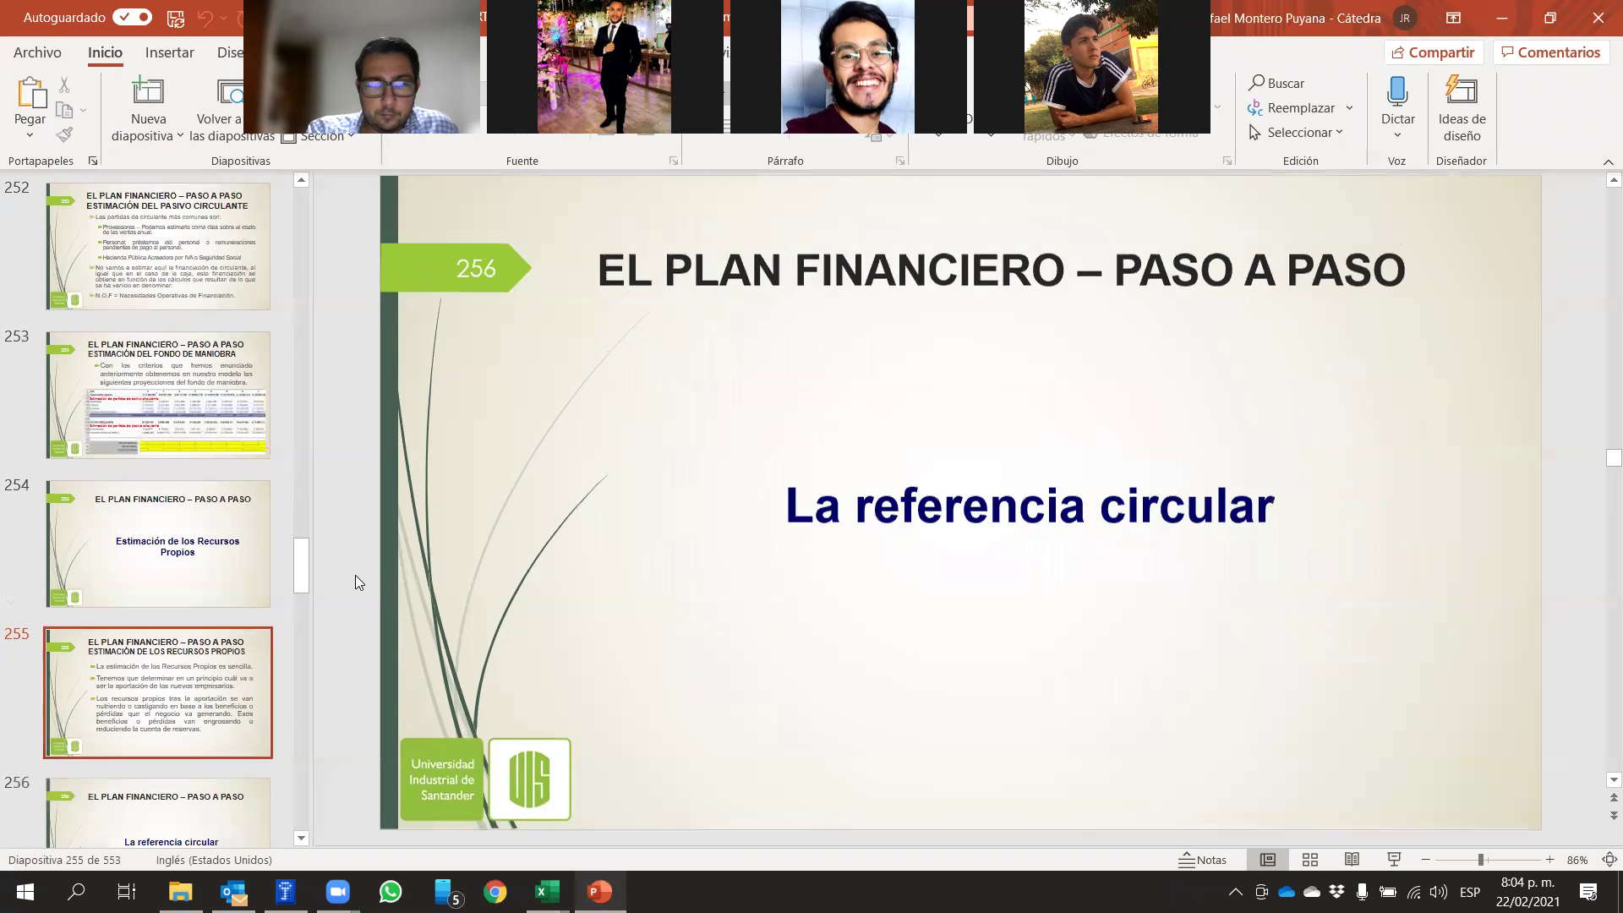
{"action": "left_click", "coordinate": [212, 360]}
{"action": "scroll", "coordinate": [199, 406], "scroll_direction": "up", "scroll_amount": 1}
{"action": "scroll", "coordinate": [200, 416], "scroll_direction": "up", "scroll_amount": 1}
{"action": "left_click", "coordinate": [194, 326]}
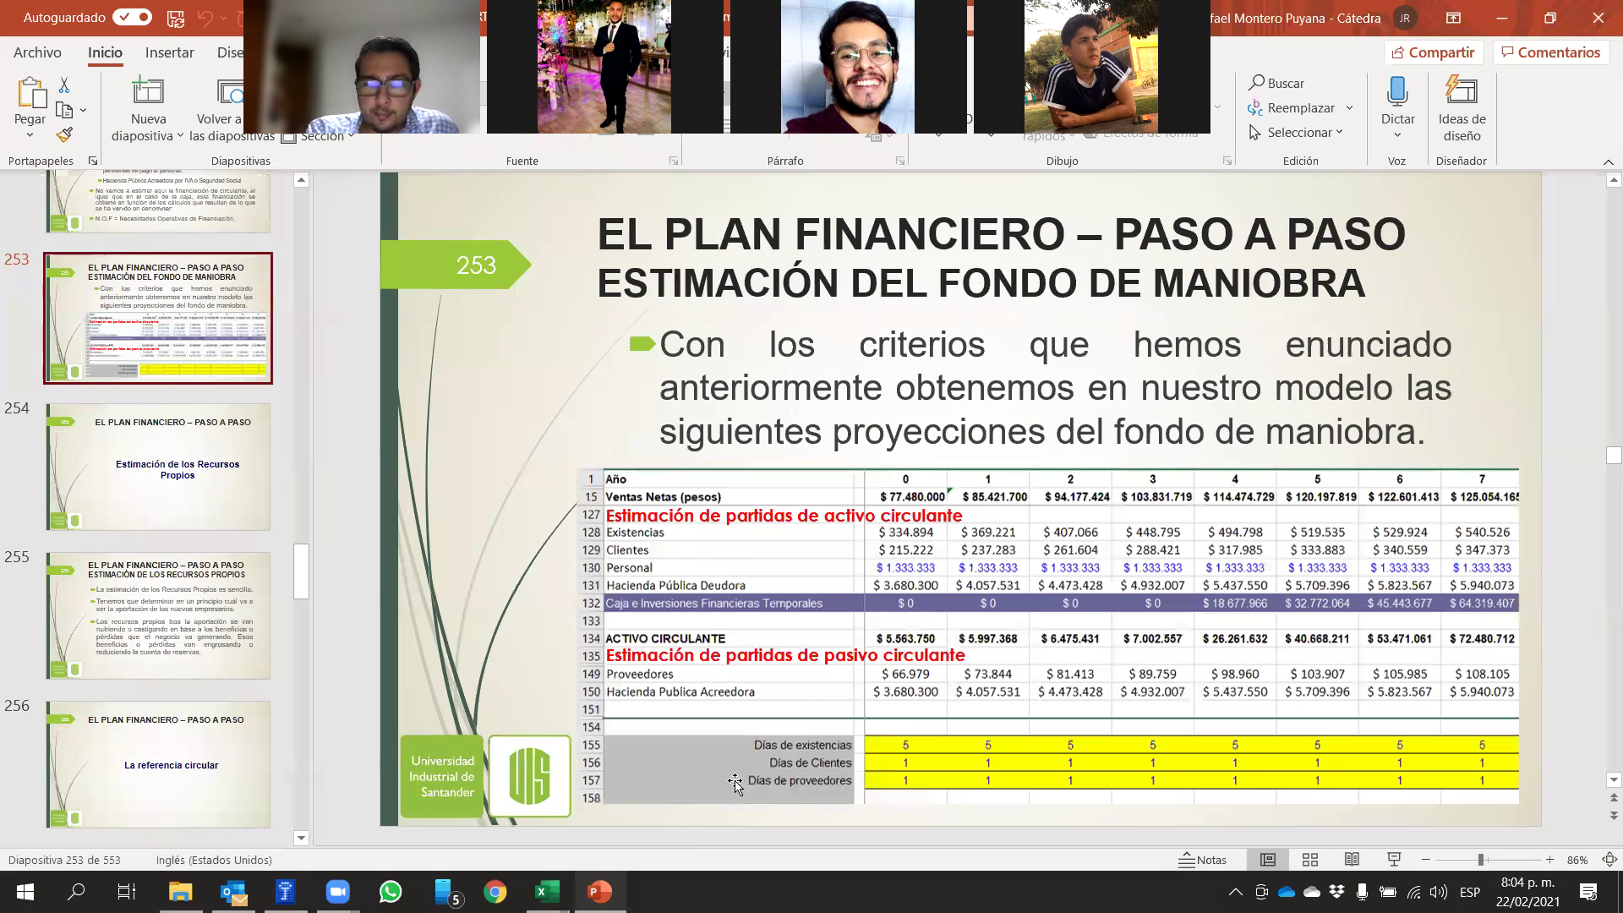
Switch back to the MODELO sheet of the financial model workbook in Excel
{"action": "key", "text": "alt+Tab"}
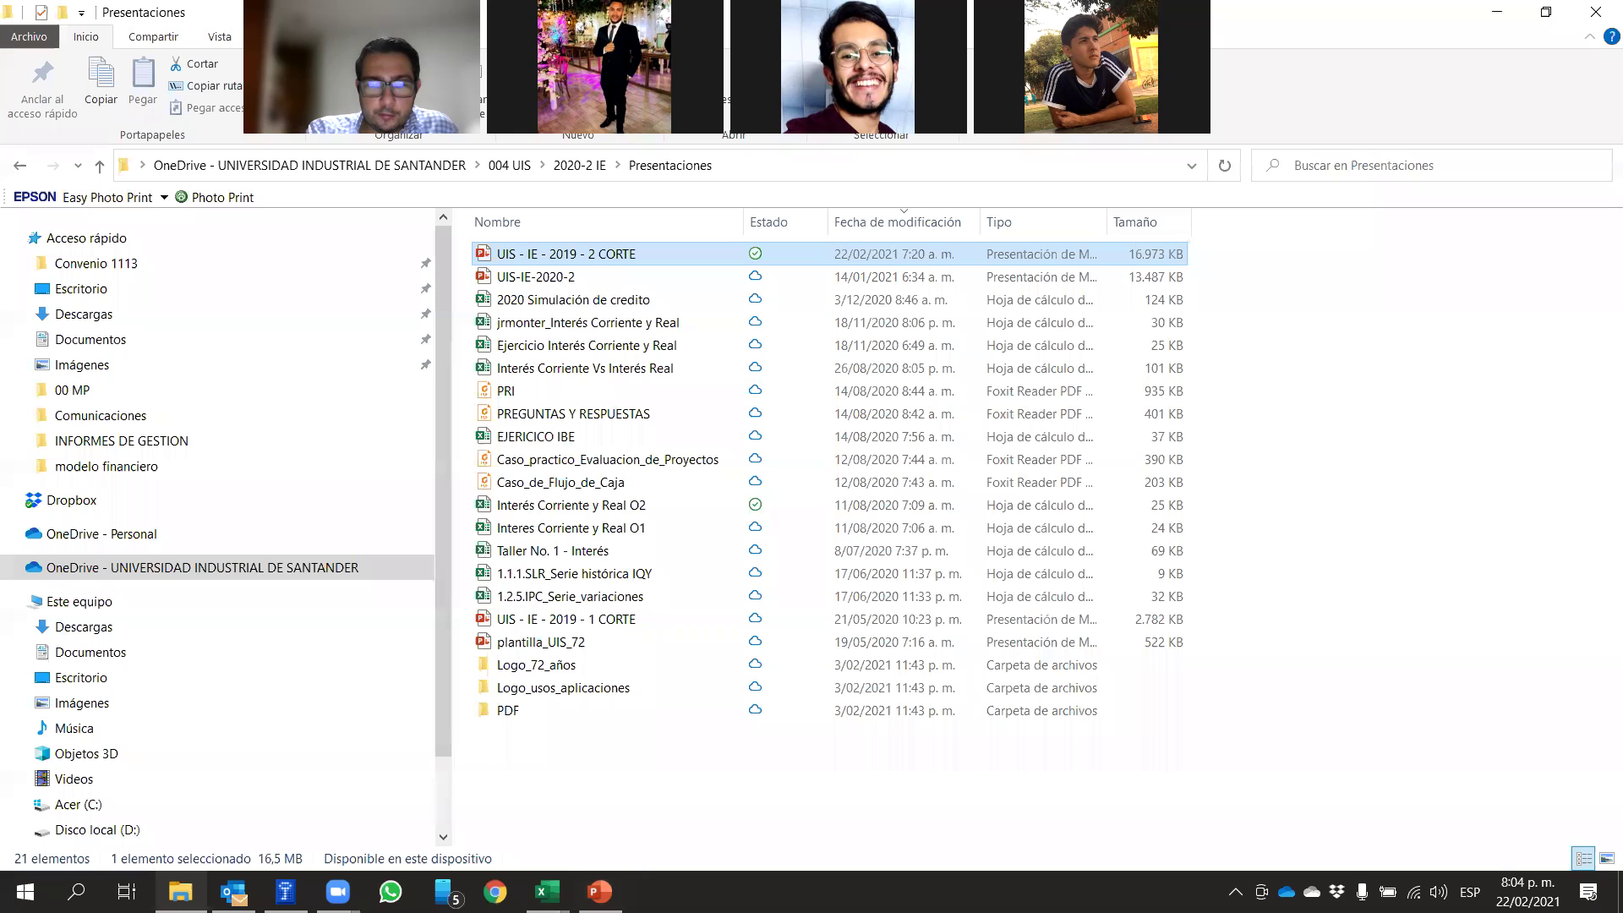
{"action": "left_click", "coordinate": [495, 891]}
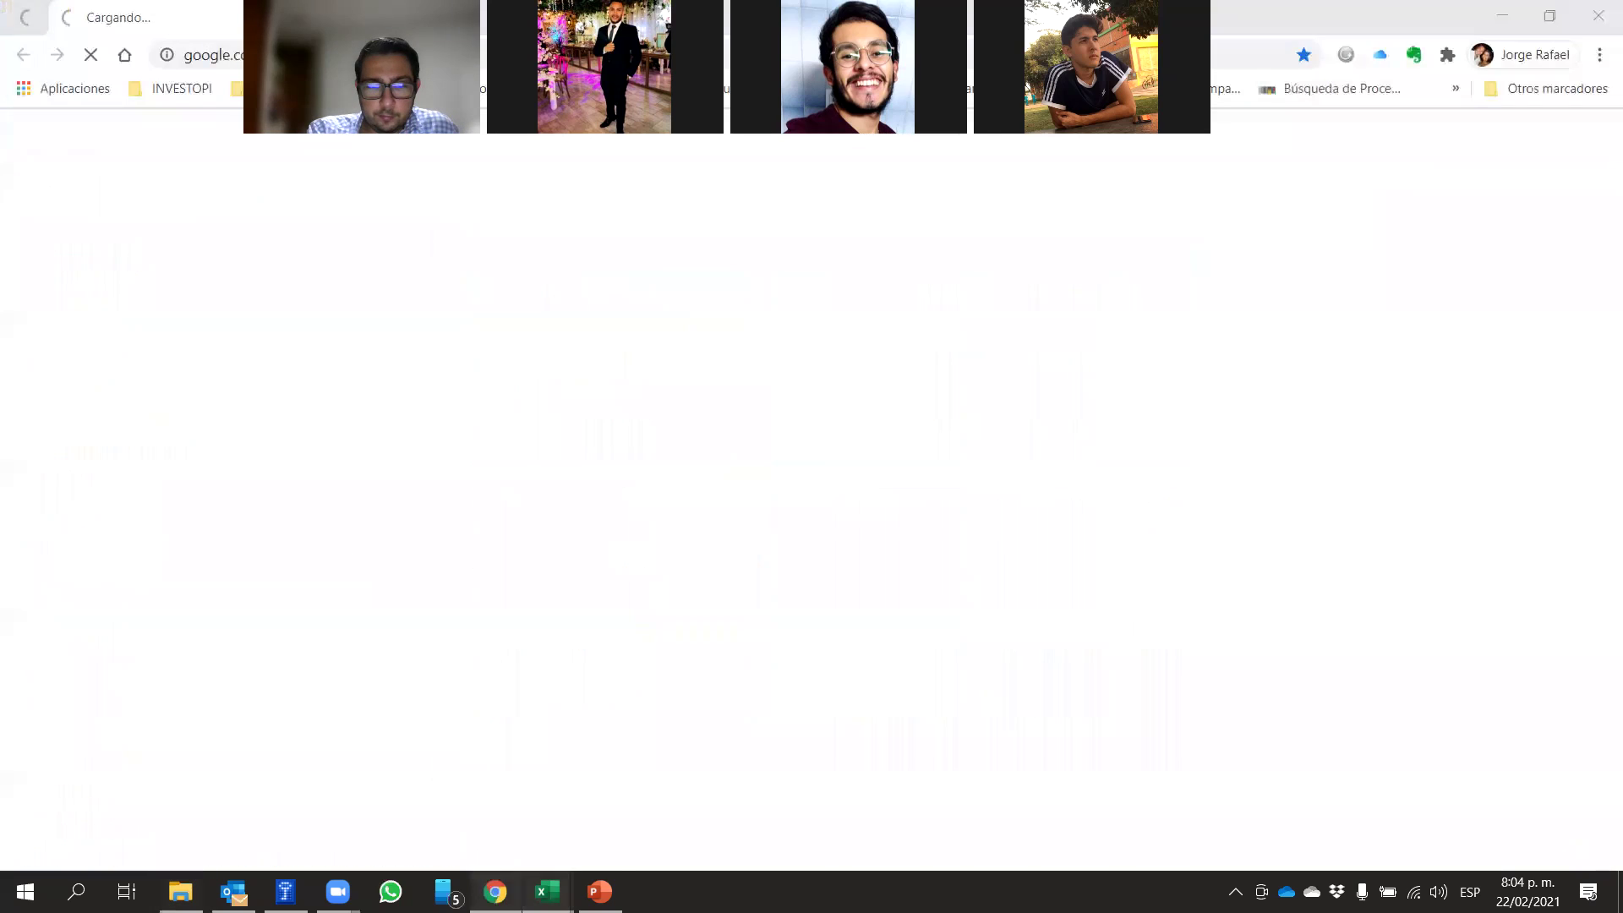
{"action": "mouse_move", "coordinate": [547, 891]}
{"action": "left_click", "coordinate": [598, 824]}
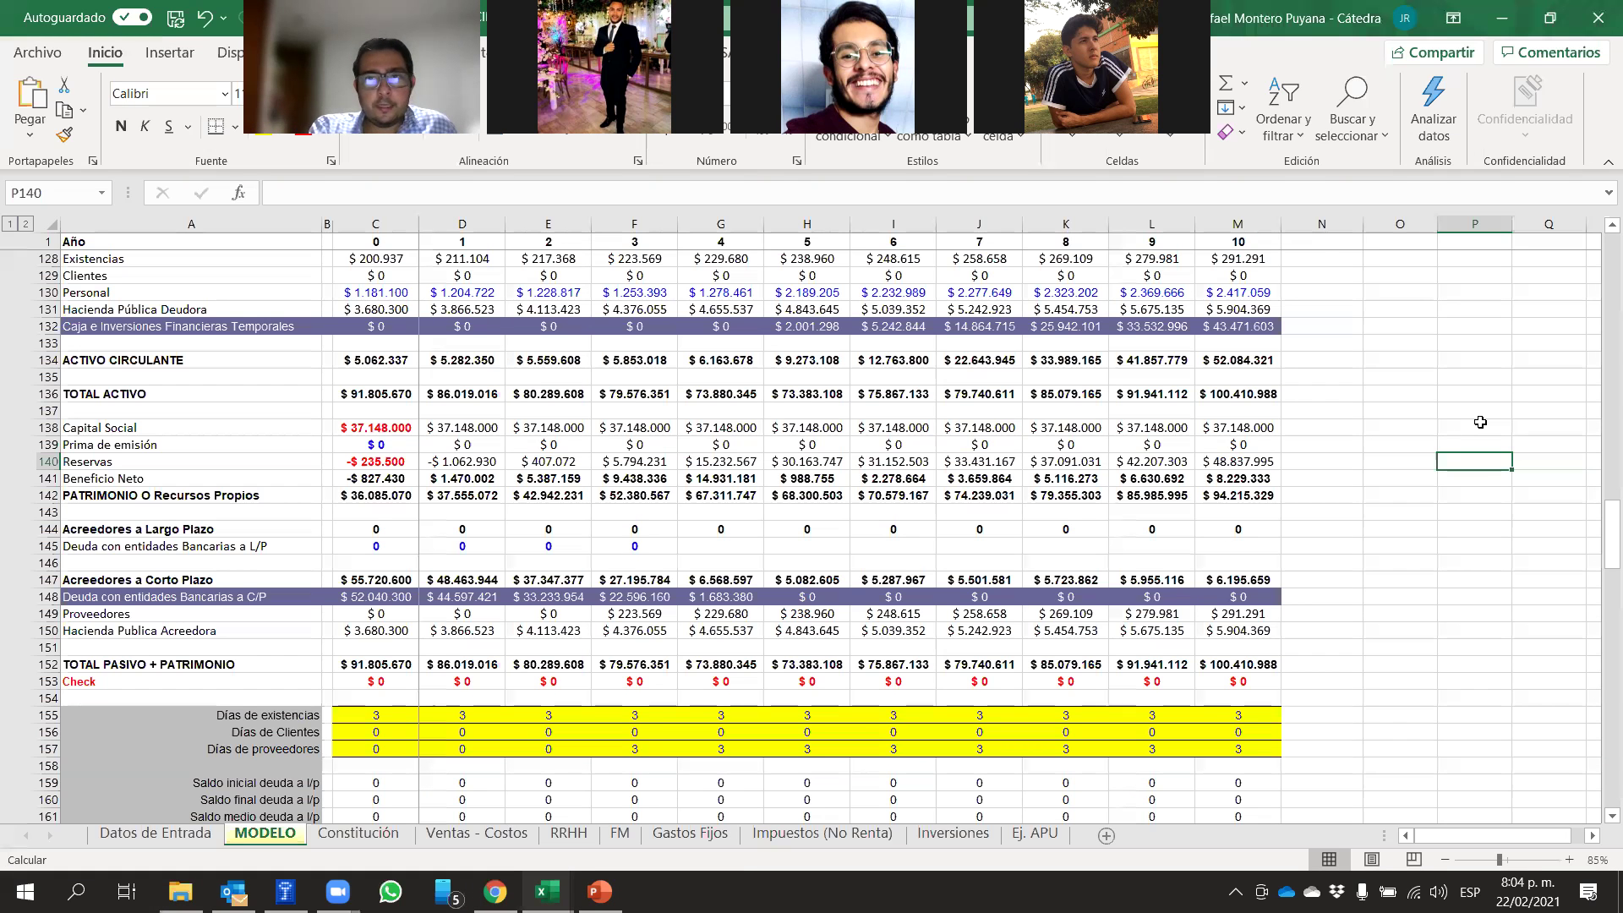
{"action": "left_click", "coordinate": [897, 155]}
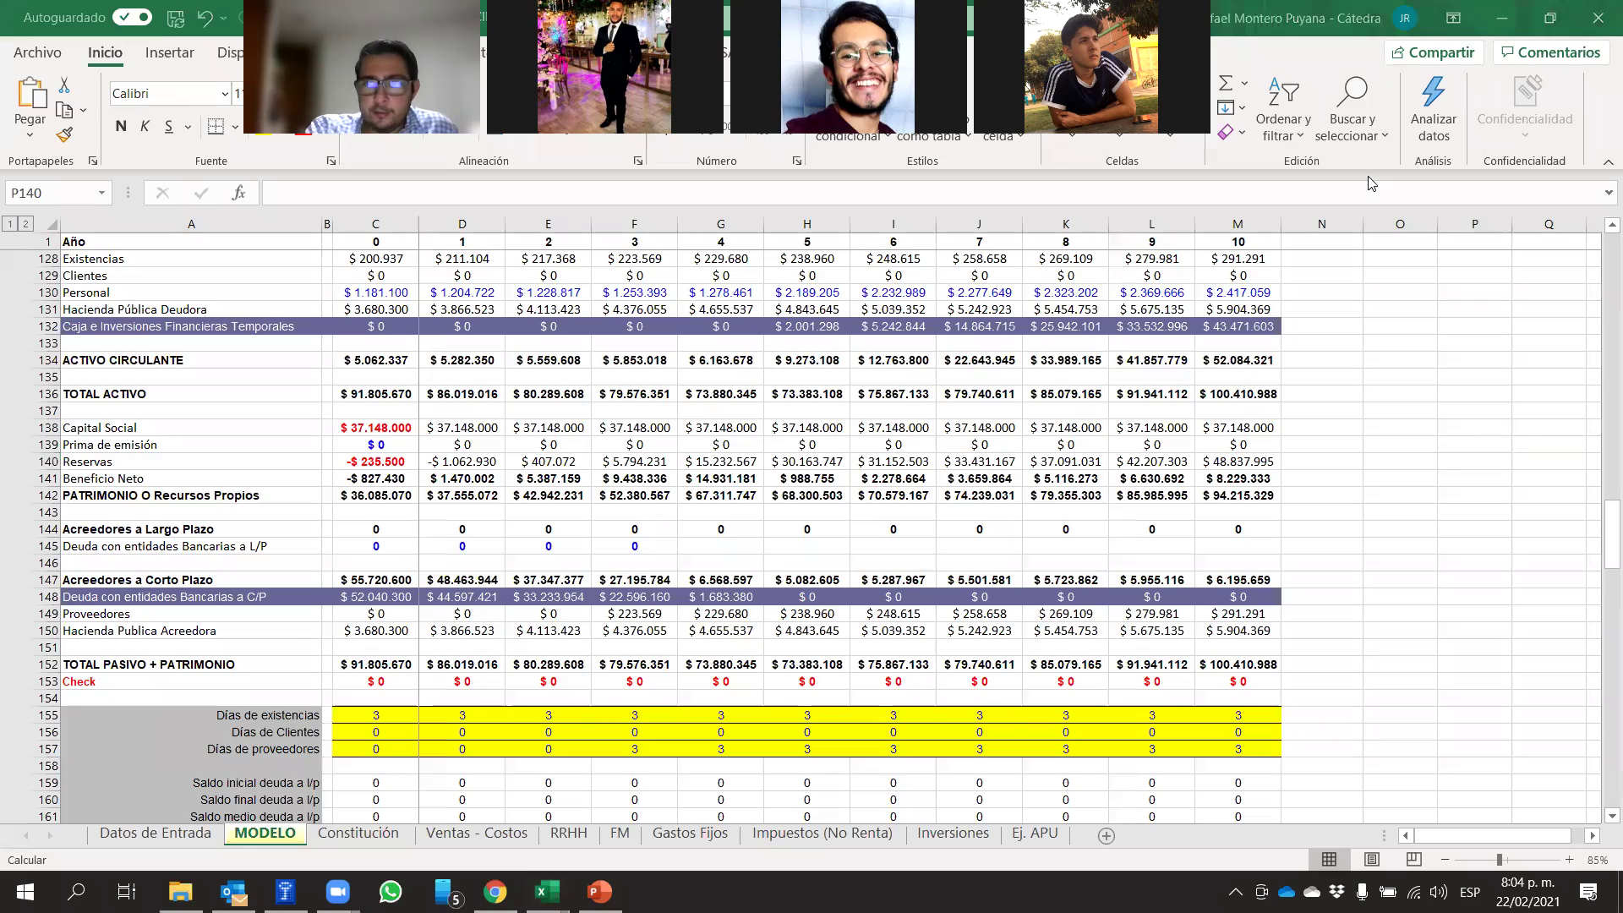
Look over the fixed asset and balance sheet rows, and highlight the Check row under TOTAL PASIVO + PATRIMONIO
{"action": "scroll", "coordinate": [1419, 575], "scroll_direction": "up", "scroll_amount": 5}
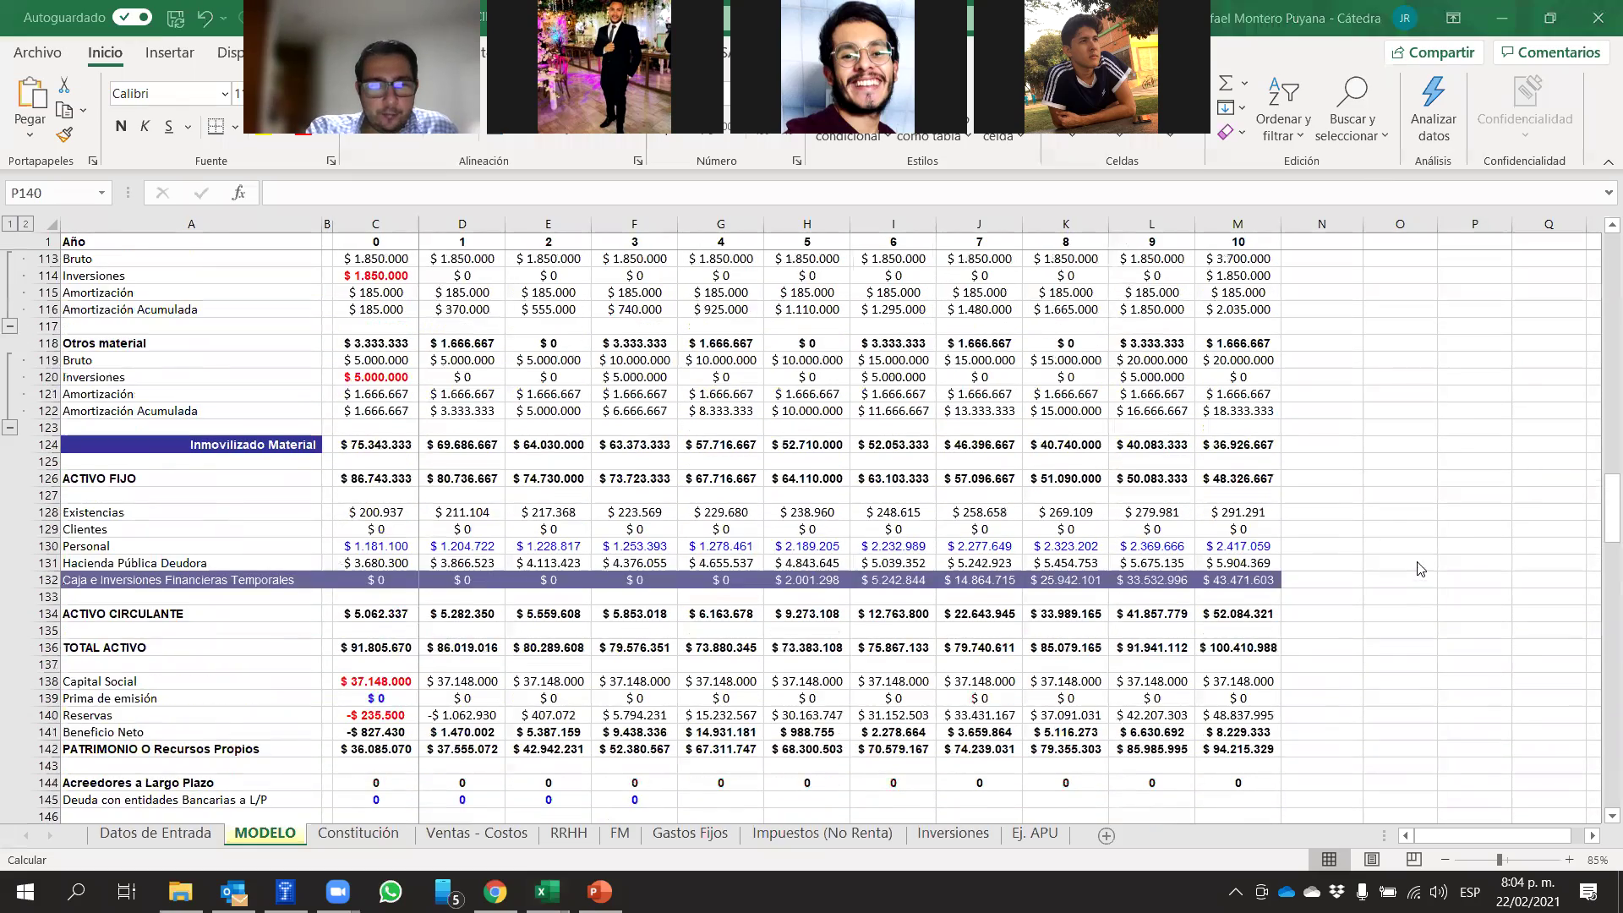
{"action": "scroll", "coordinate": [1452, 546], "scroll_direction": "up", "scroll_amount": 8}
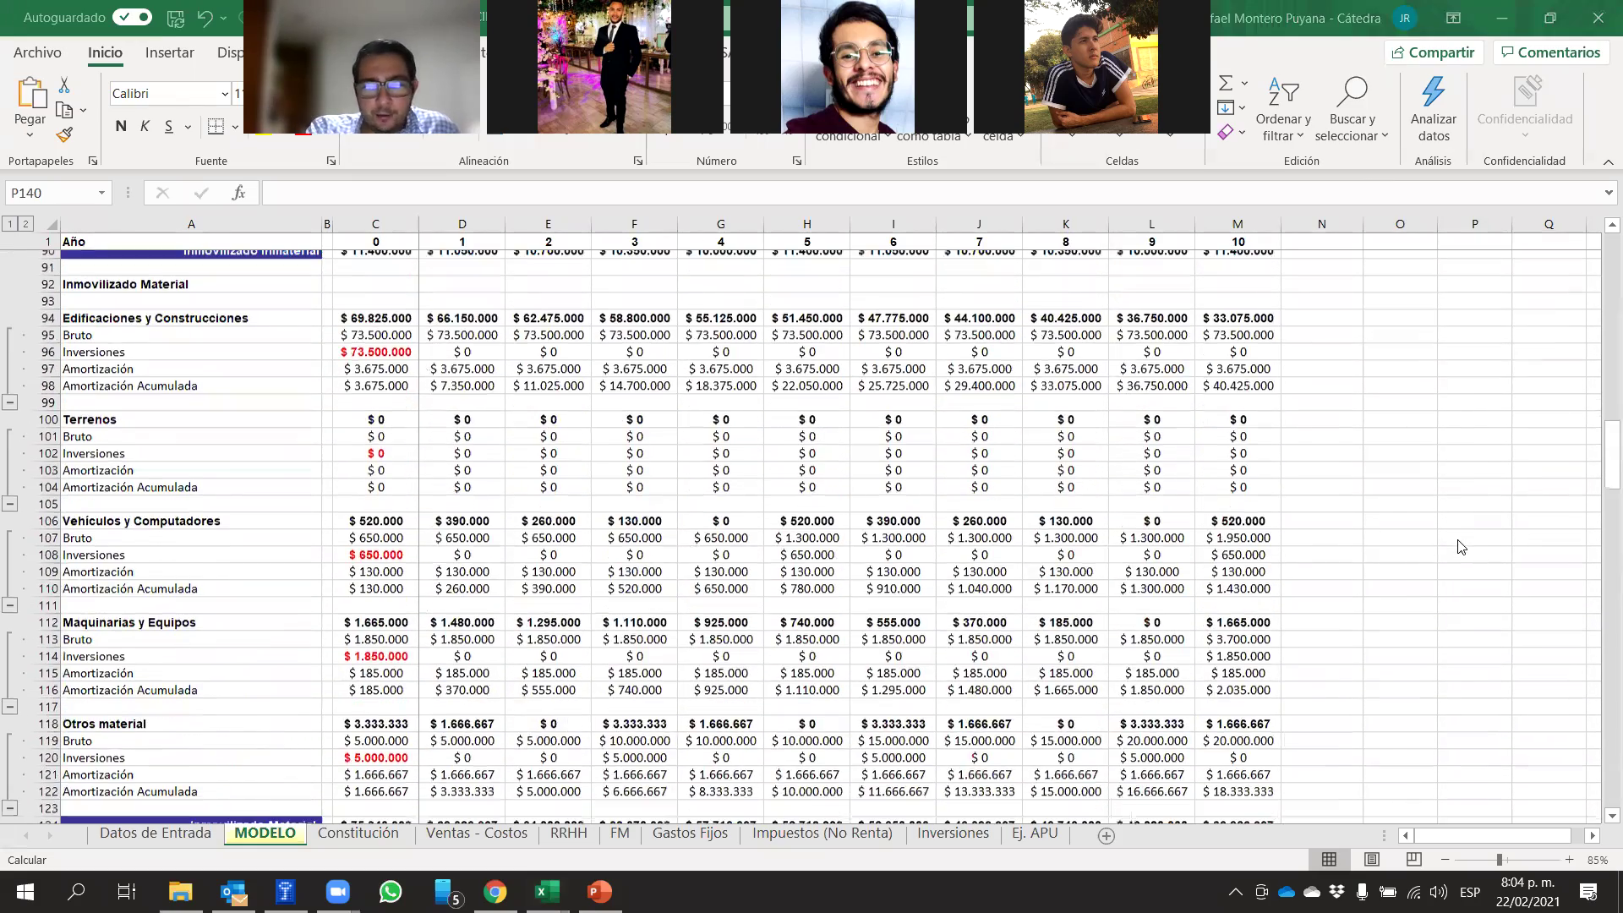
{"action": "scroll", "coordinate": [1467, 545], "scroll_direction": "down", "scroll_amount": 14}
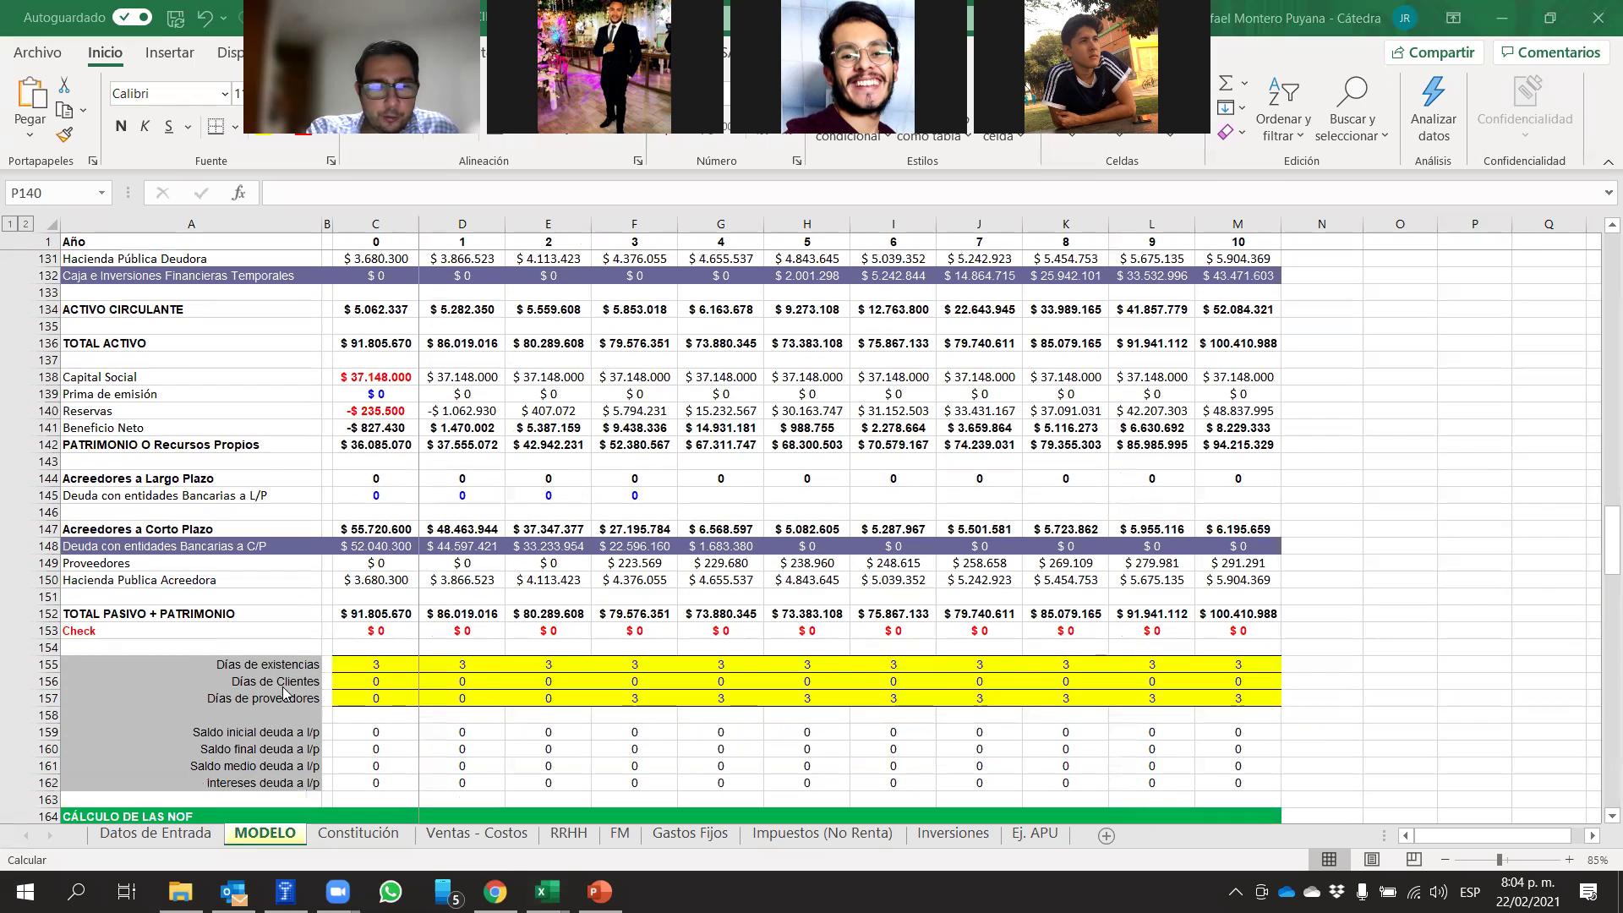
{"action": "left_click", "coordinate": [49, 631]}
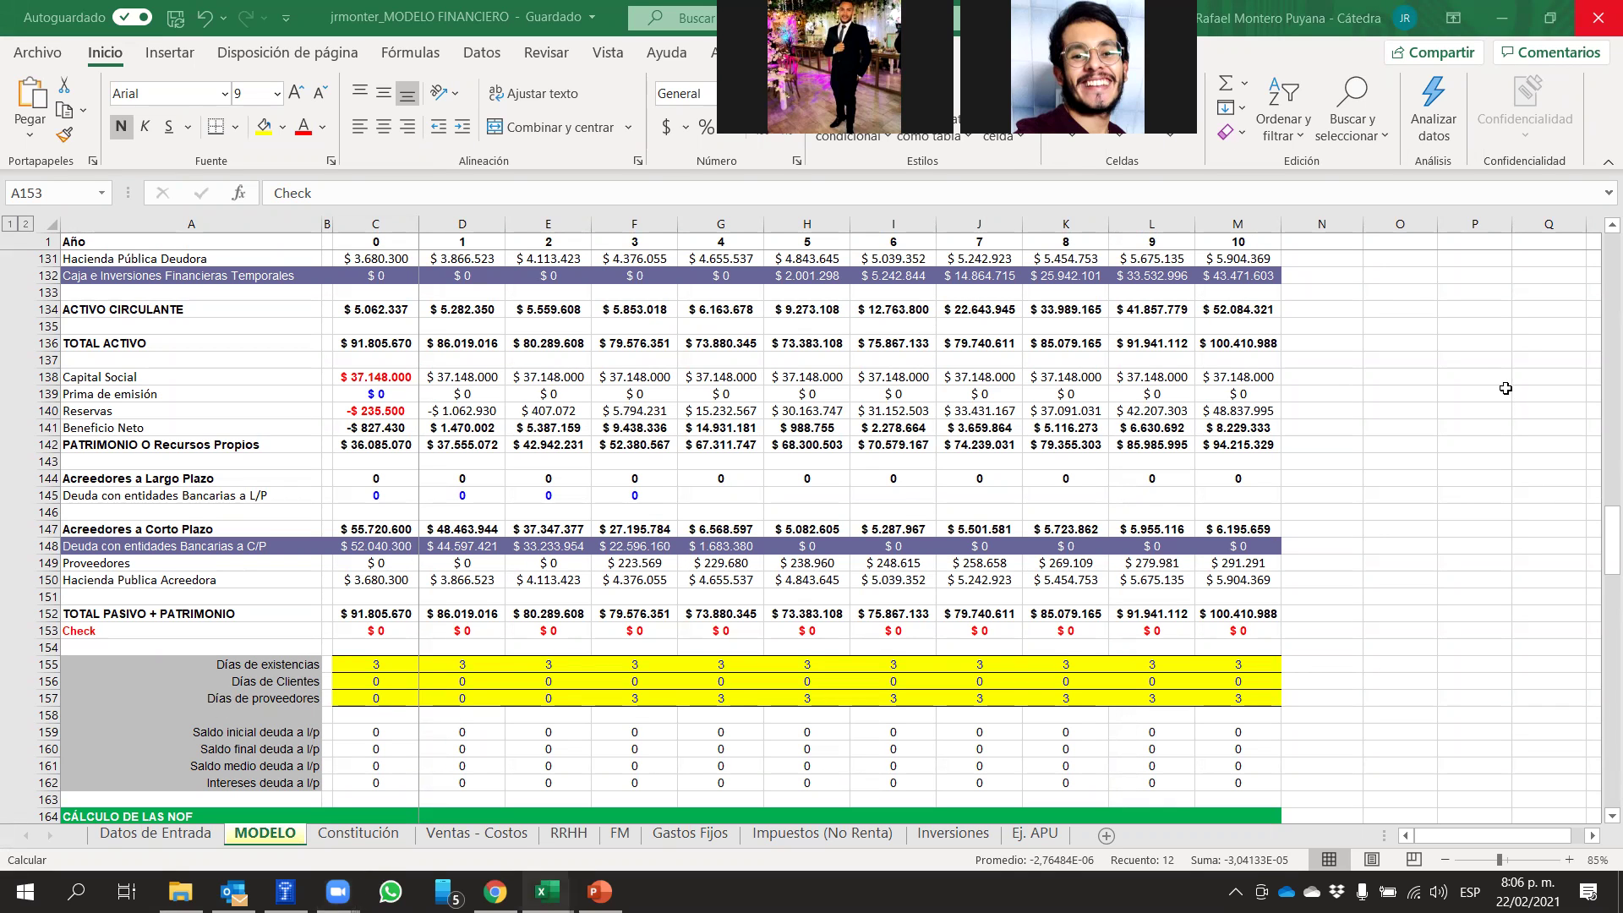
{"action": "key", "text": "shift+space"}
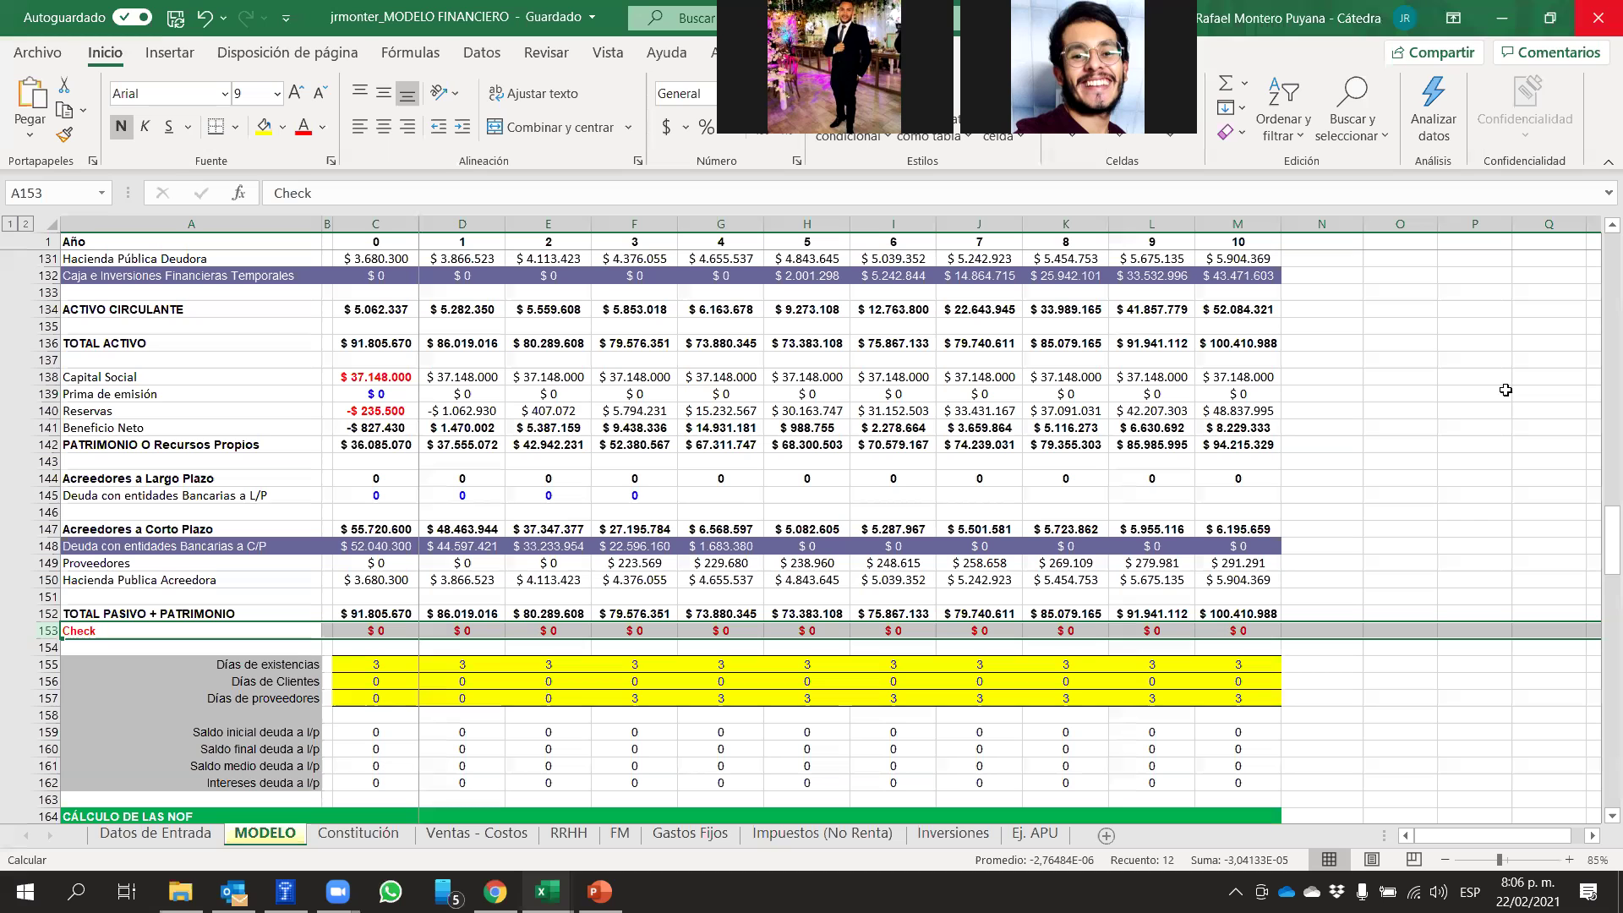
Switch to PowerPoint and show slides 254 and 255 on Estimación de los Recursos Propios
{"action": "left_click", "coordinate": [599, 891]}
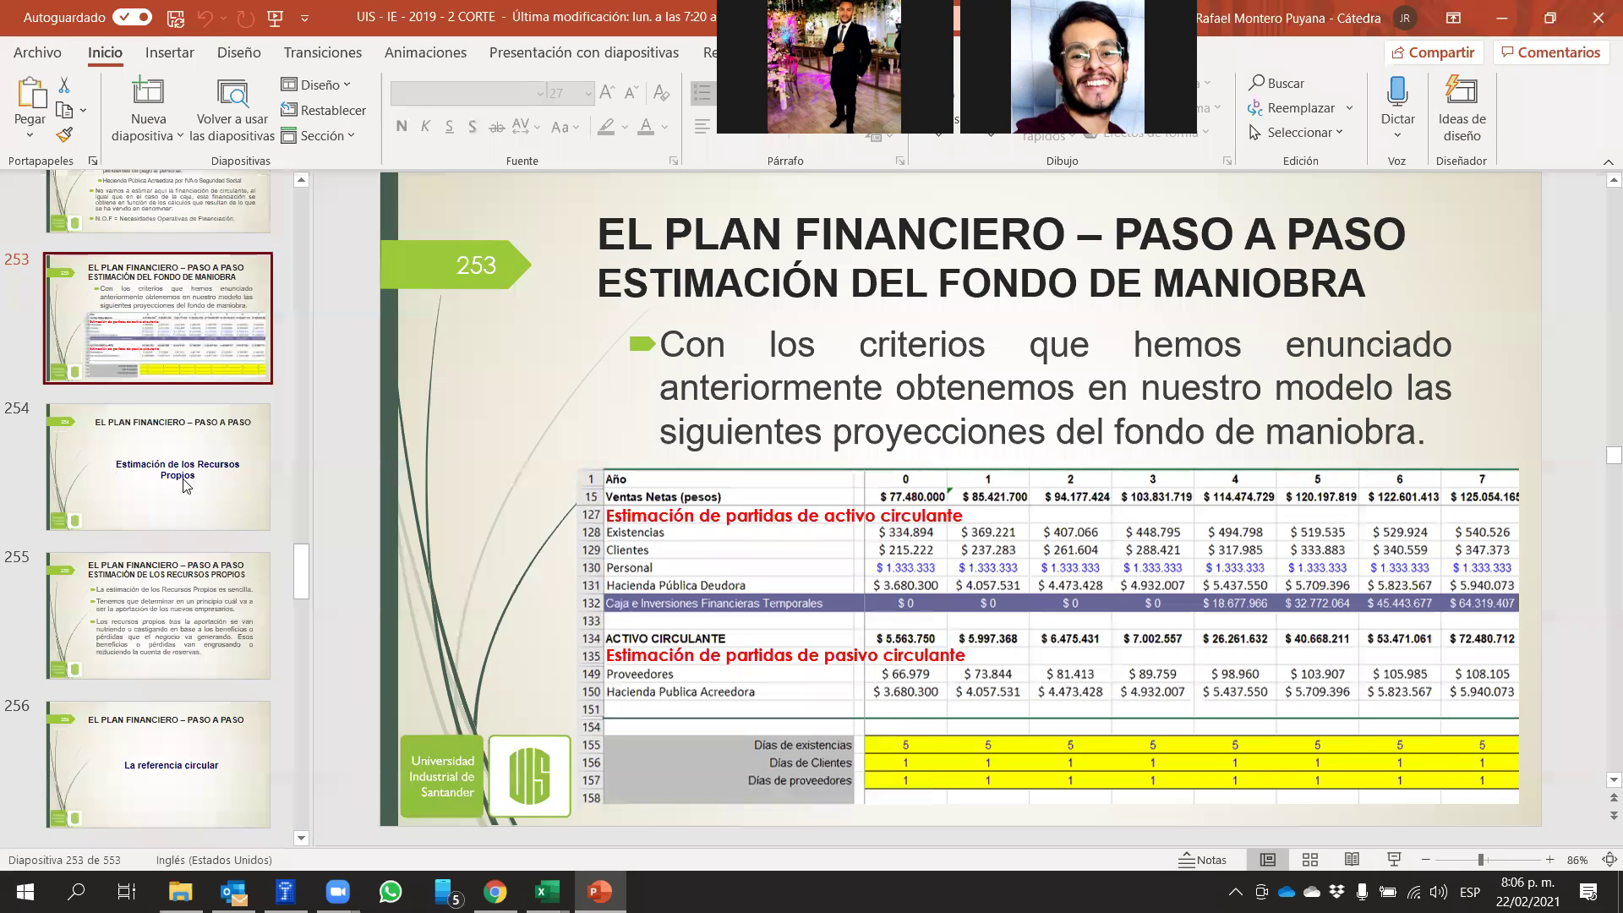
{"action": "scroll", "coordinate": [1321, 535], "scroll_direction": "down", "scroll_amount": 1}
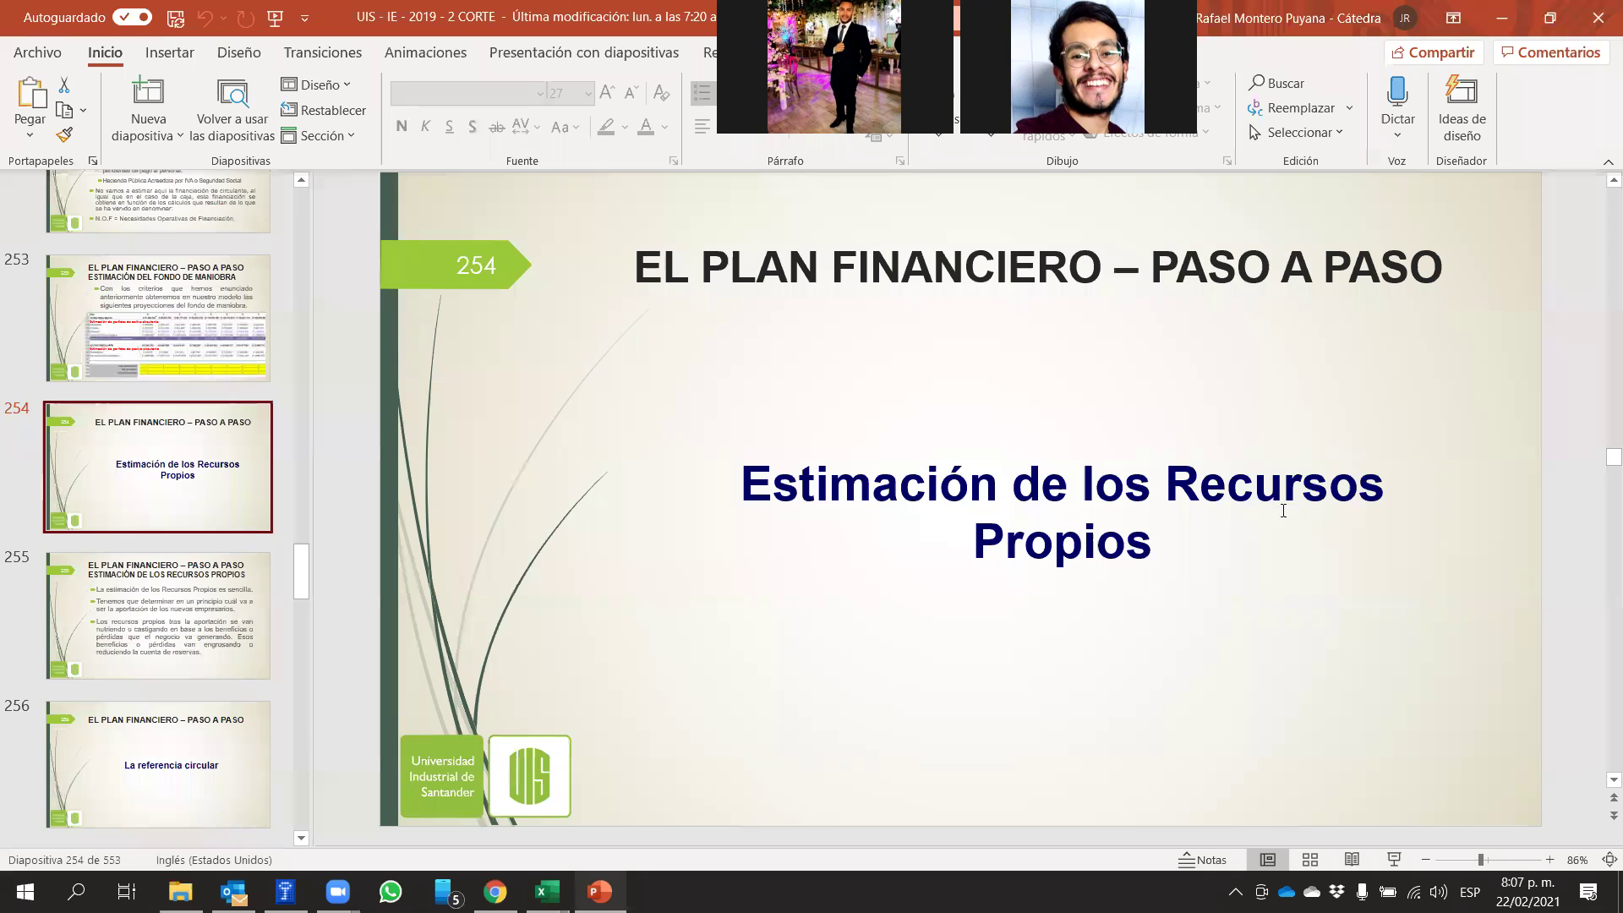
{"action": "scroll", "coordinate": [505, 771], "scroll_direction": "down", "scroll_amount": 1}
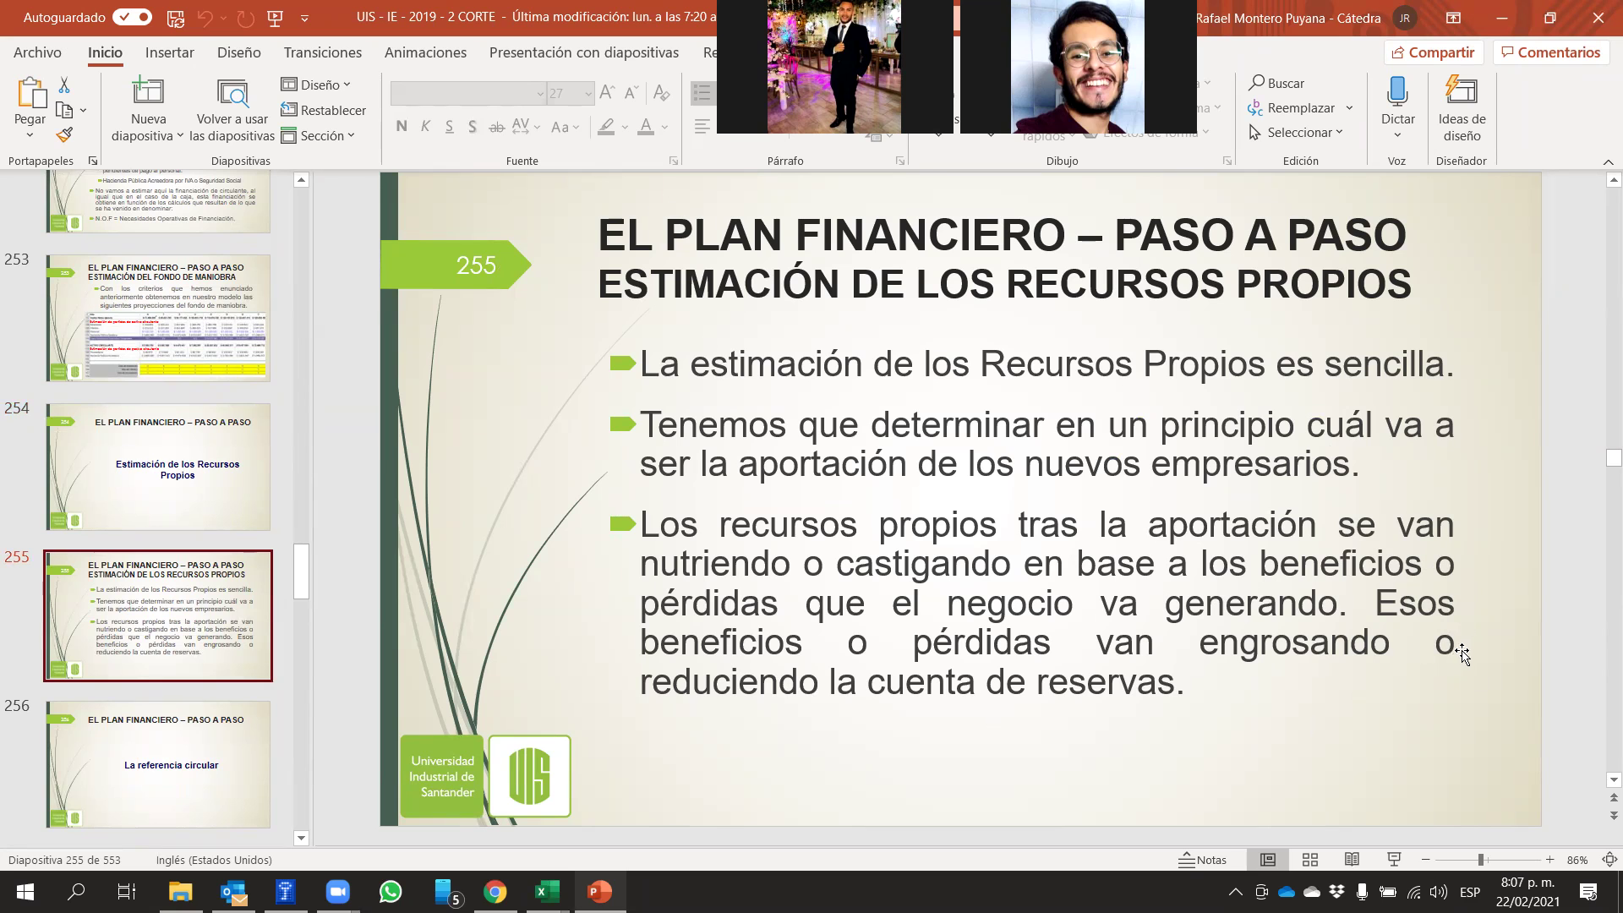
Return to the Excel model and examine the own-capital percentage of the investment in row 21 of the Datos de Entrada sheet
{"action": "left_click", "coordinate": [600, 891]}
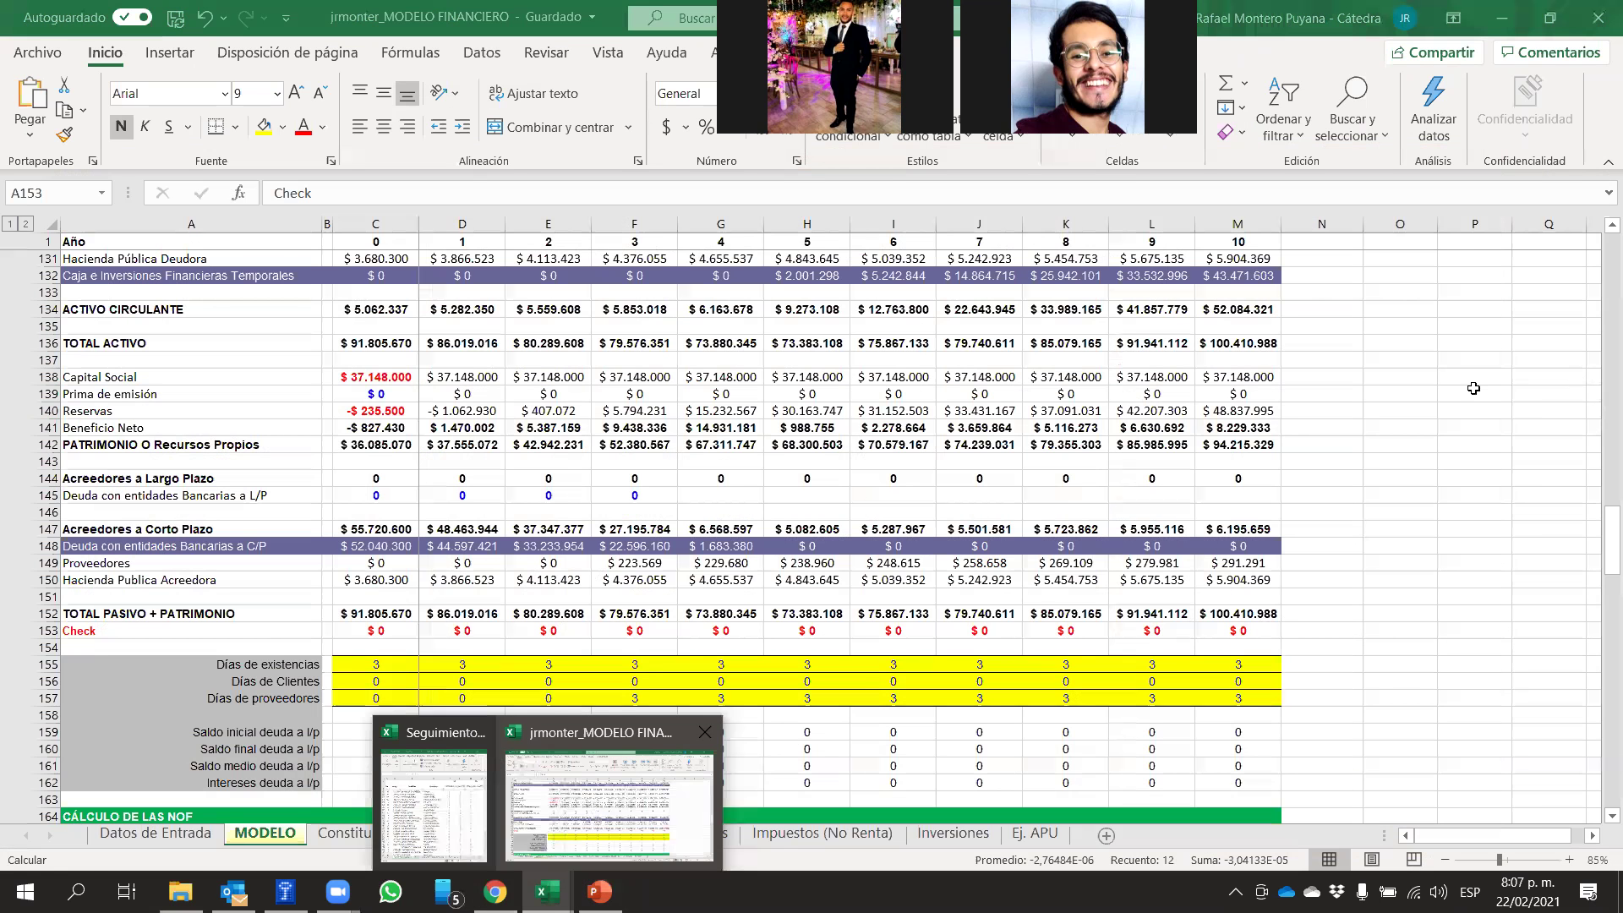
{"action": "left_click", "coordinate": [151, 834]}
{"action": "left_click", "coordinate": [913, 693]}
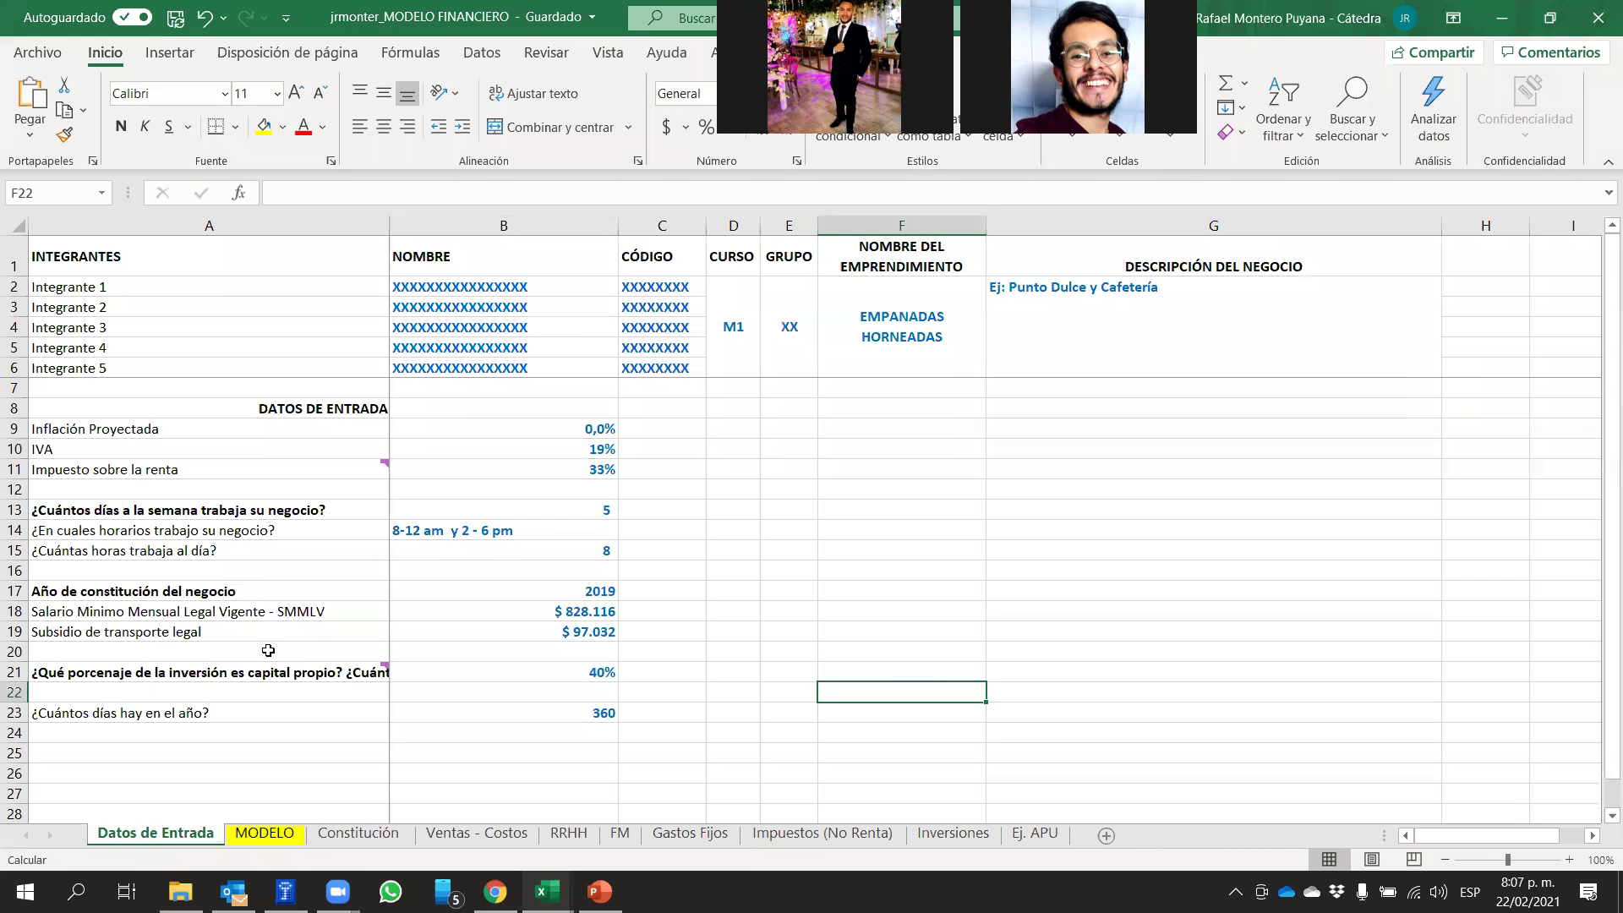
{"action": "left_click", "coordinate": [17, 672]}
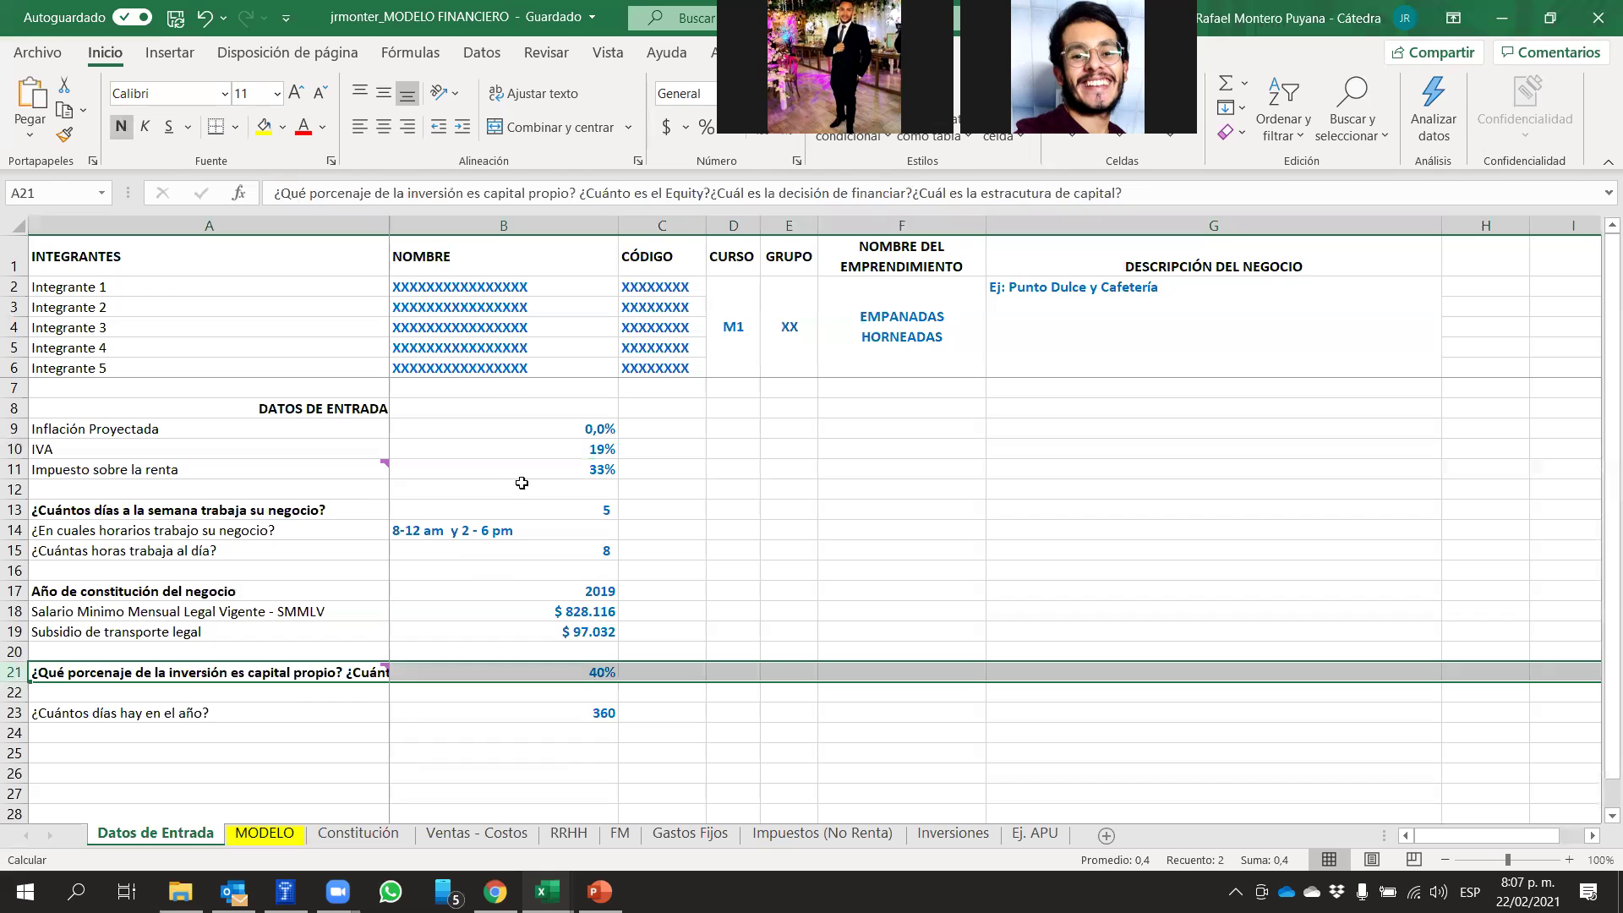
{"action": "left_click", "coordinate": [592, 673]}
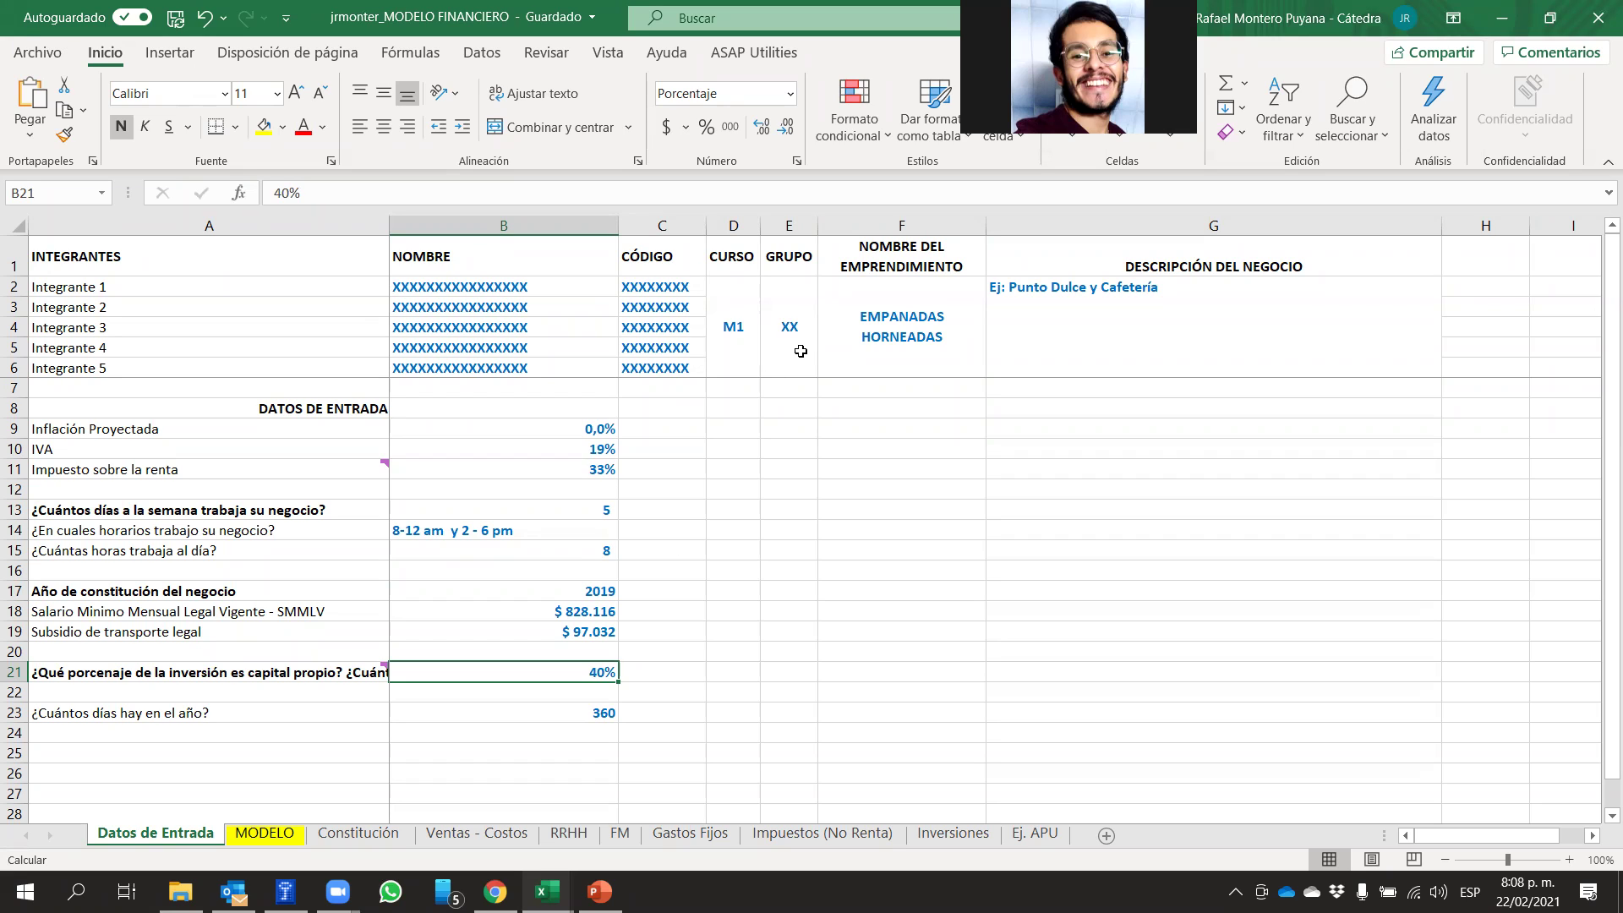
{"action": "left_click", "coordinate": [691, 705]}
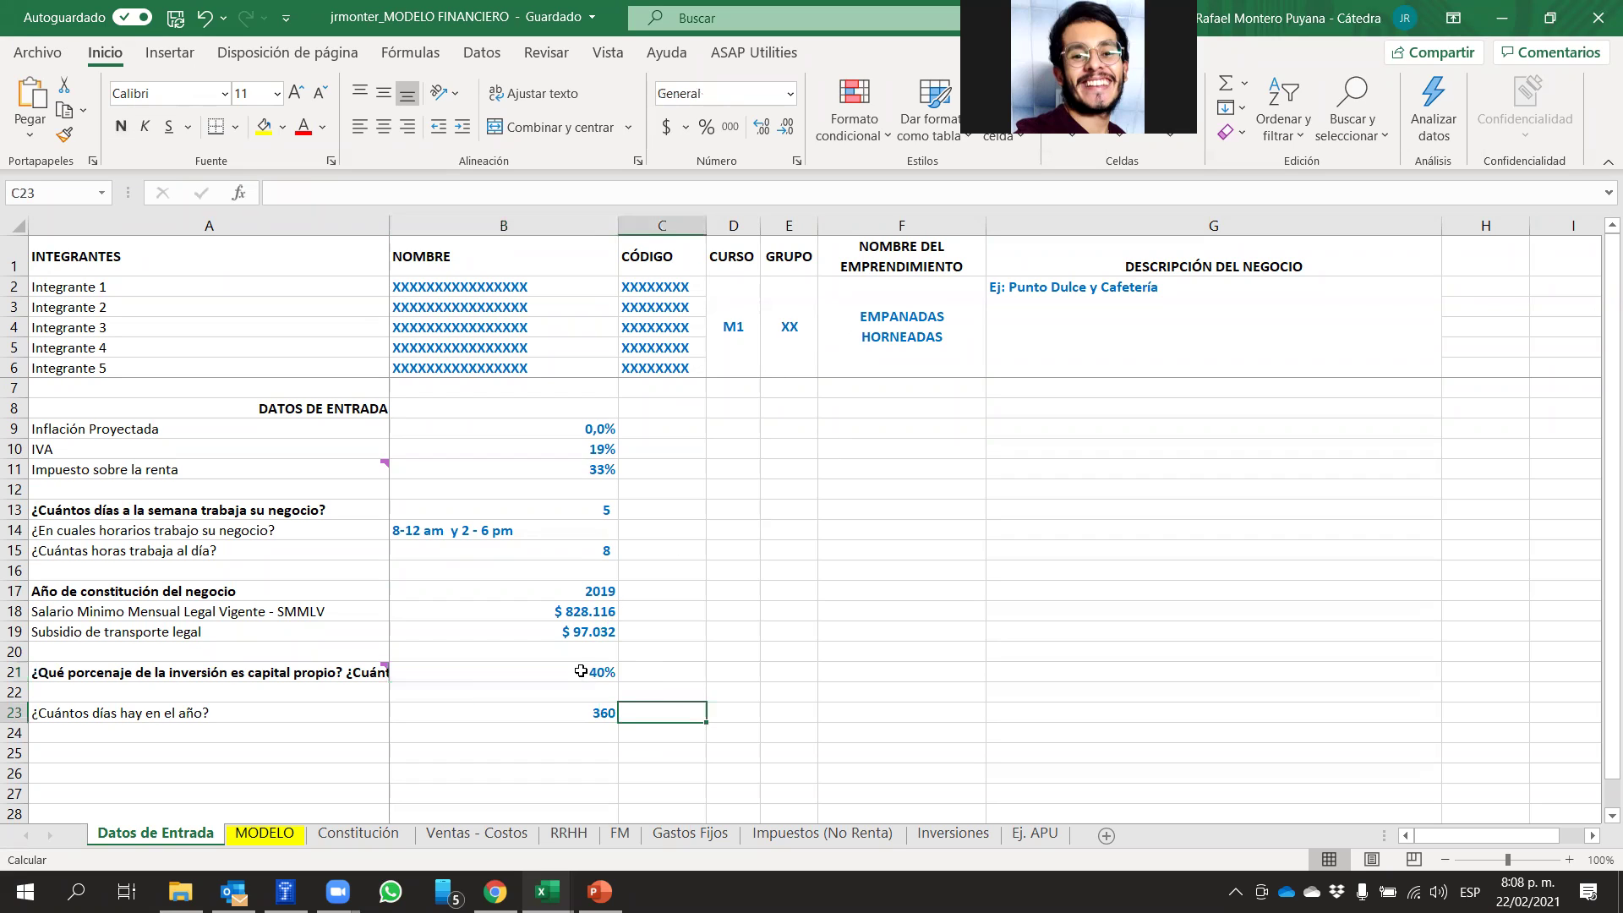
{"action": "left_click", "coordinate": [582, 673]}
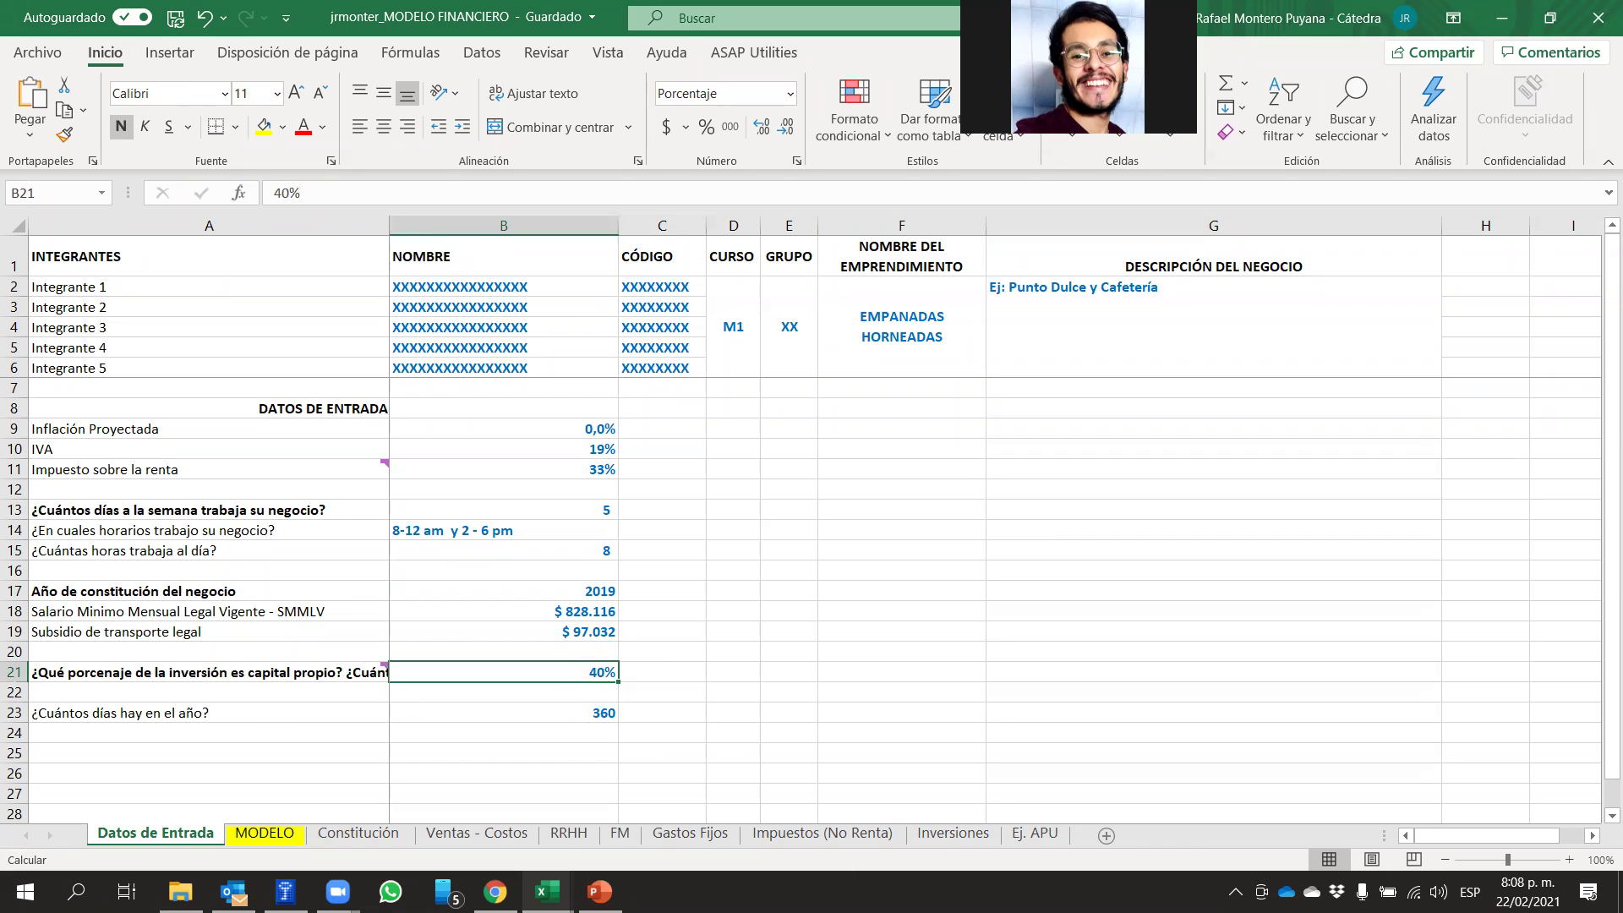
Review the unit values of the investment items on the Inversiones sheet and inspect the Inversión Total formula
{"action": "left_click", "coordinate": [953, 833]}
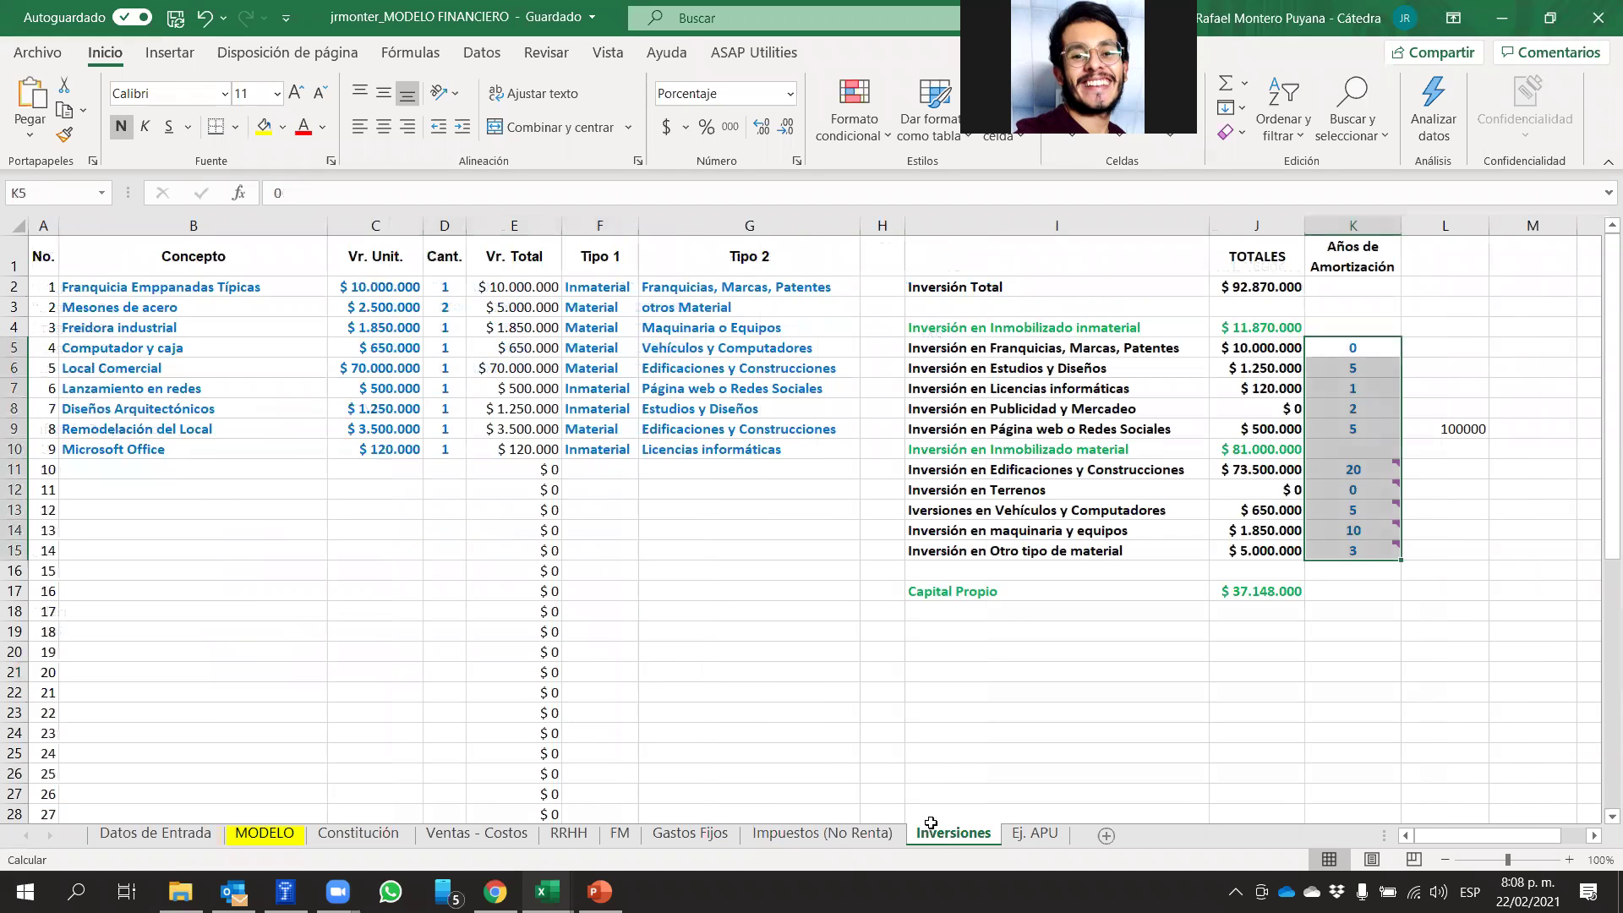
{"action": "left_click_drag", "start_coordinate": [377, 288], "coordinate": [368, 774]}
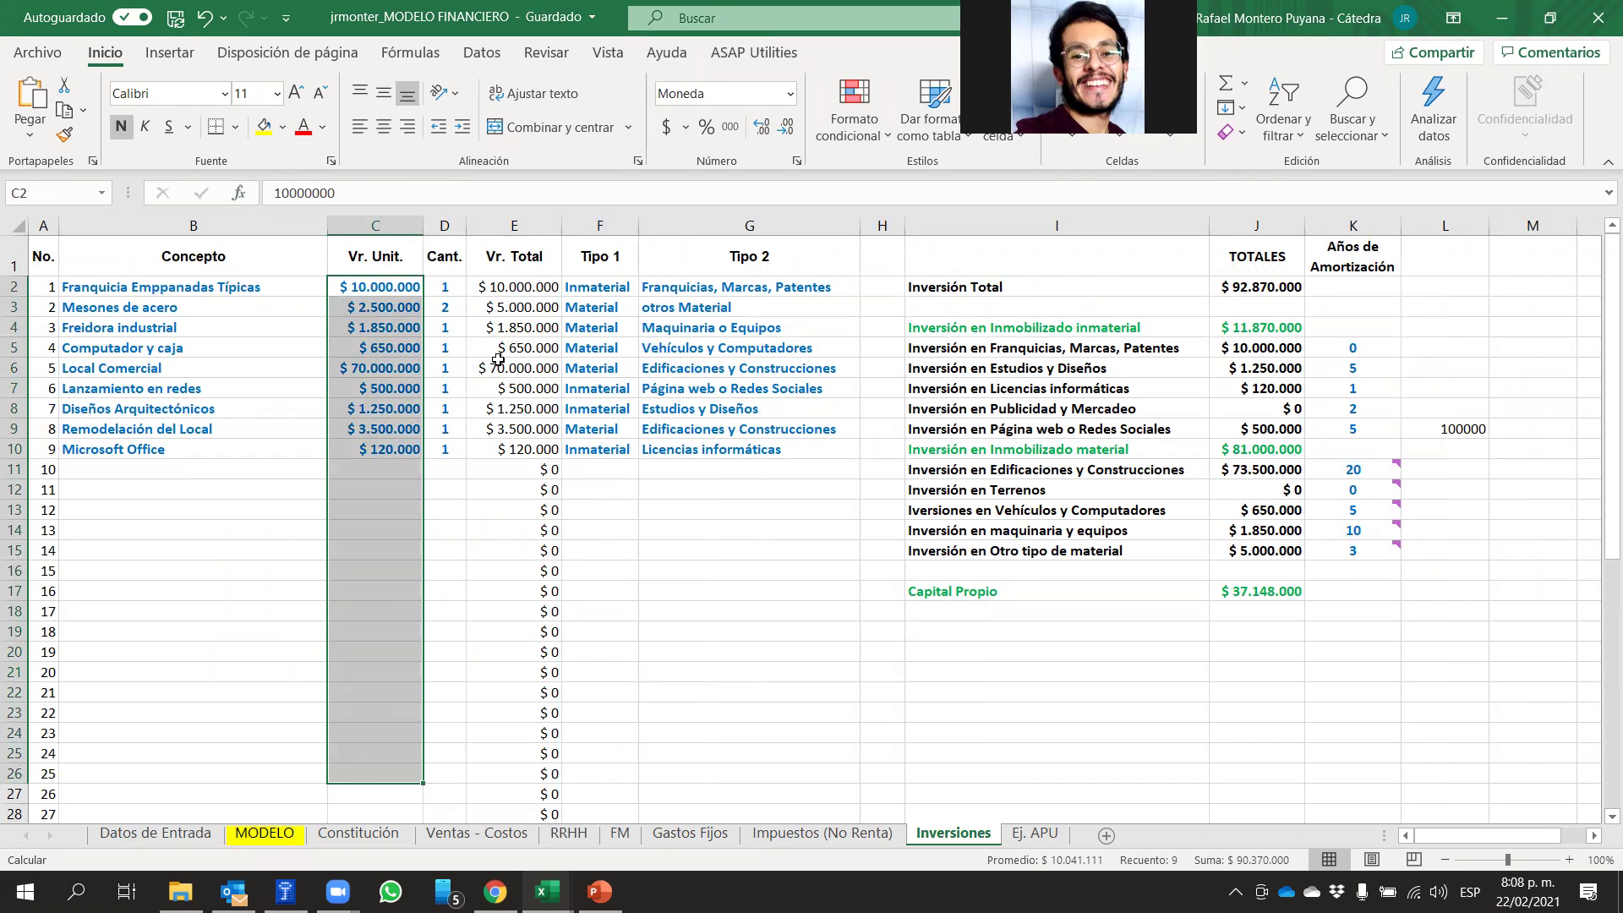
{"action": "left_click", "coordinate": [1476, 309]}
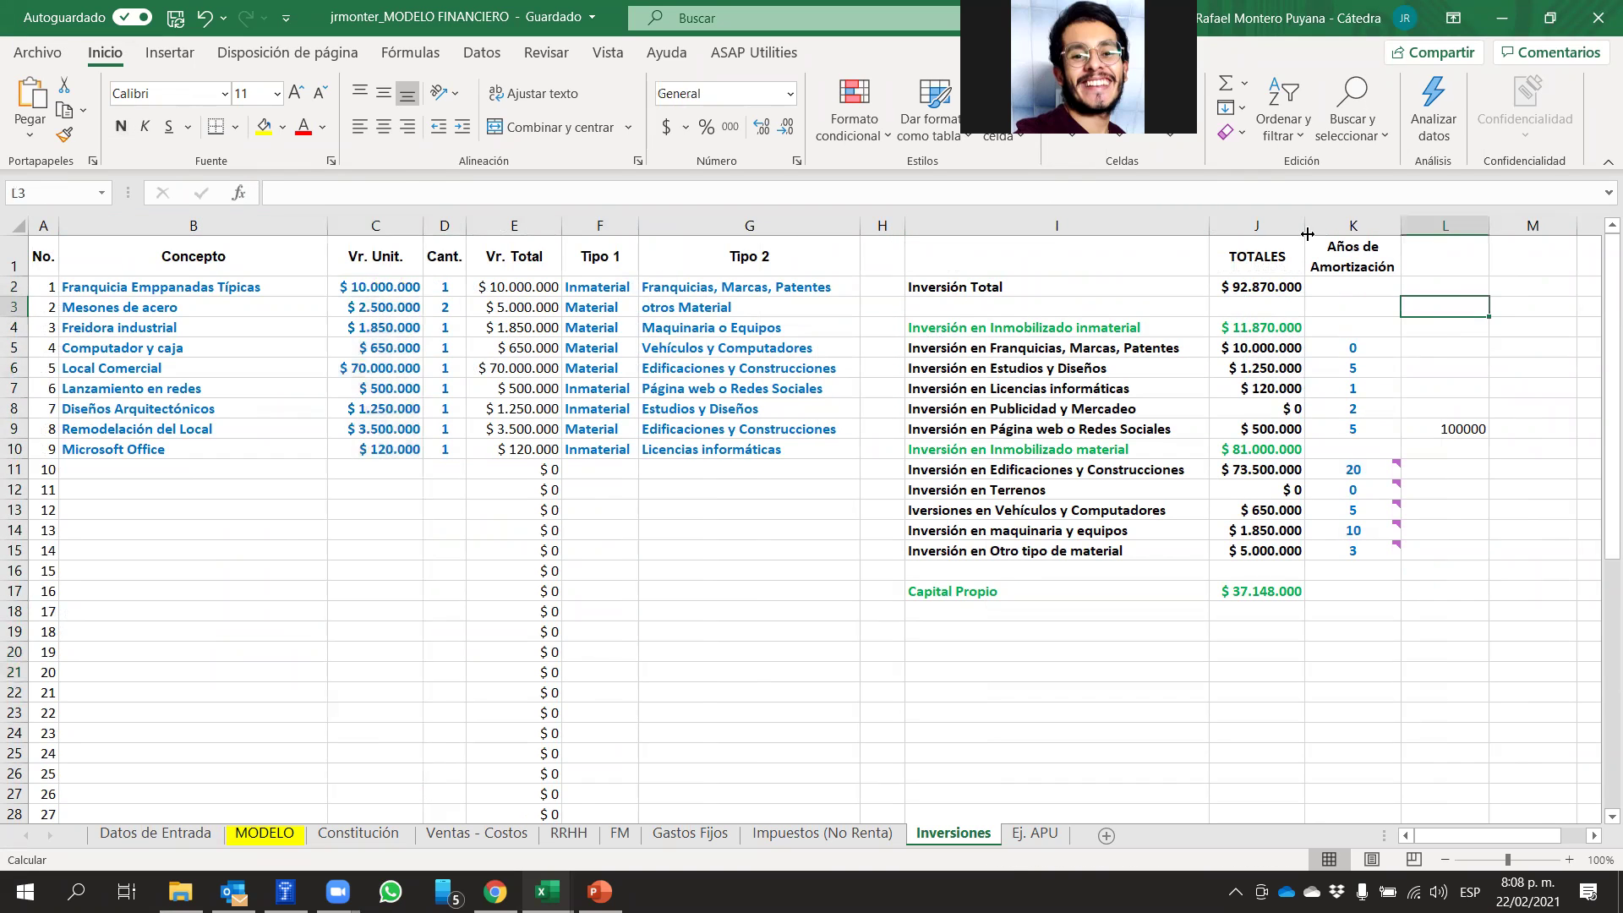
{"action": "left_click", "coordinate": [1232, 288]}
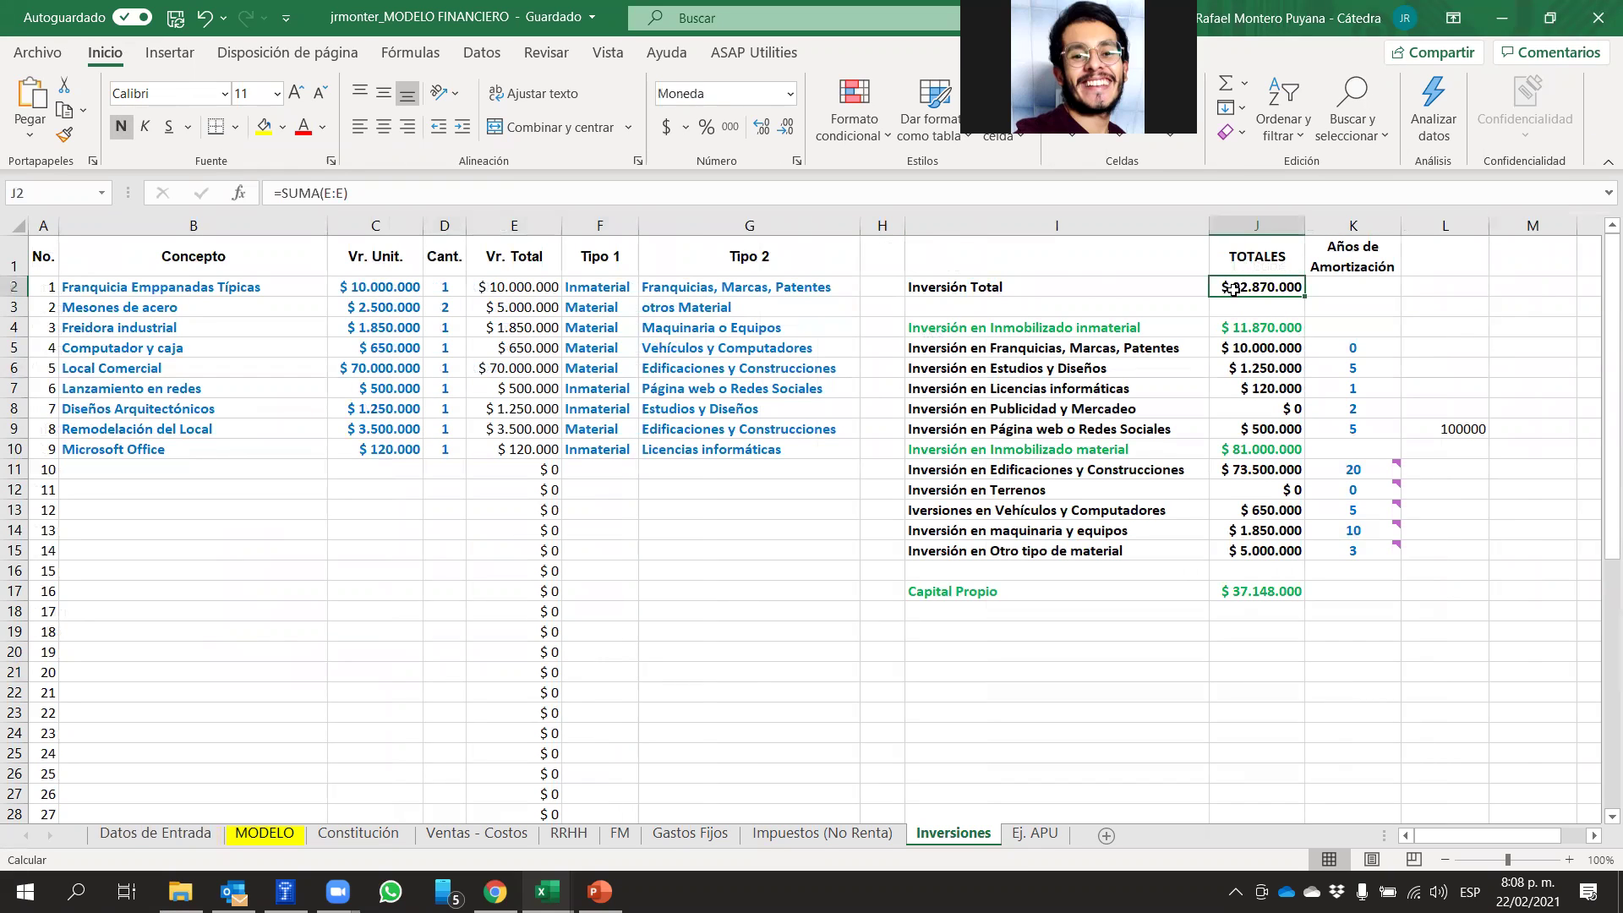
{"action": "left_click", "coordinate": [1358, 321]}
{"action": "left_click", "coordinate": [1266, 290]}
Inspect the Capital Propio formula on the Inversiones sheet and highlight the Capital Social row on the MODELO sheet
{"action": "left_click", "coordinate": [1249, 599]}
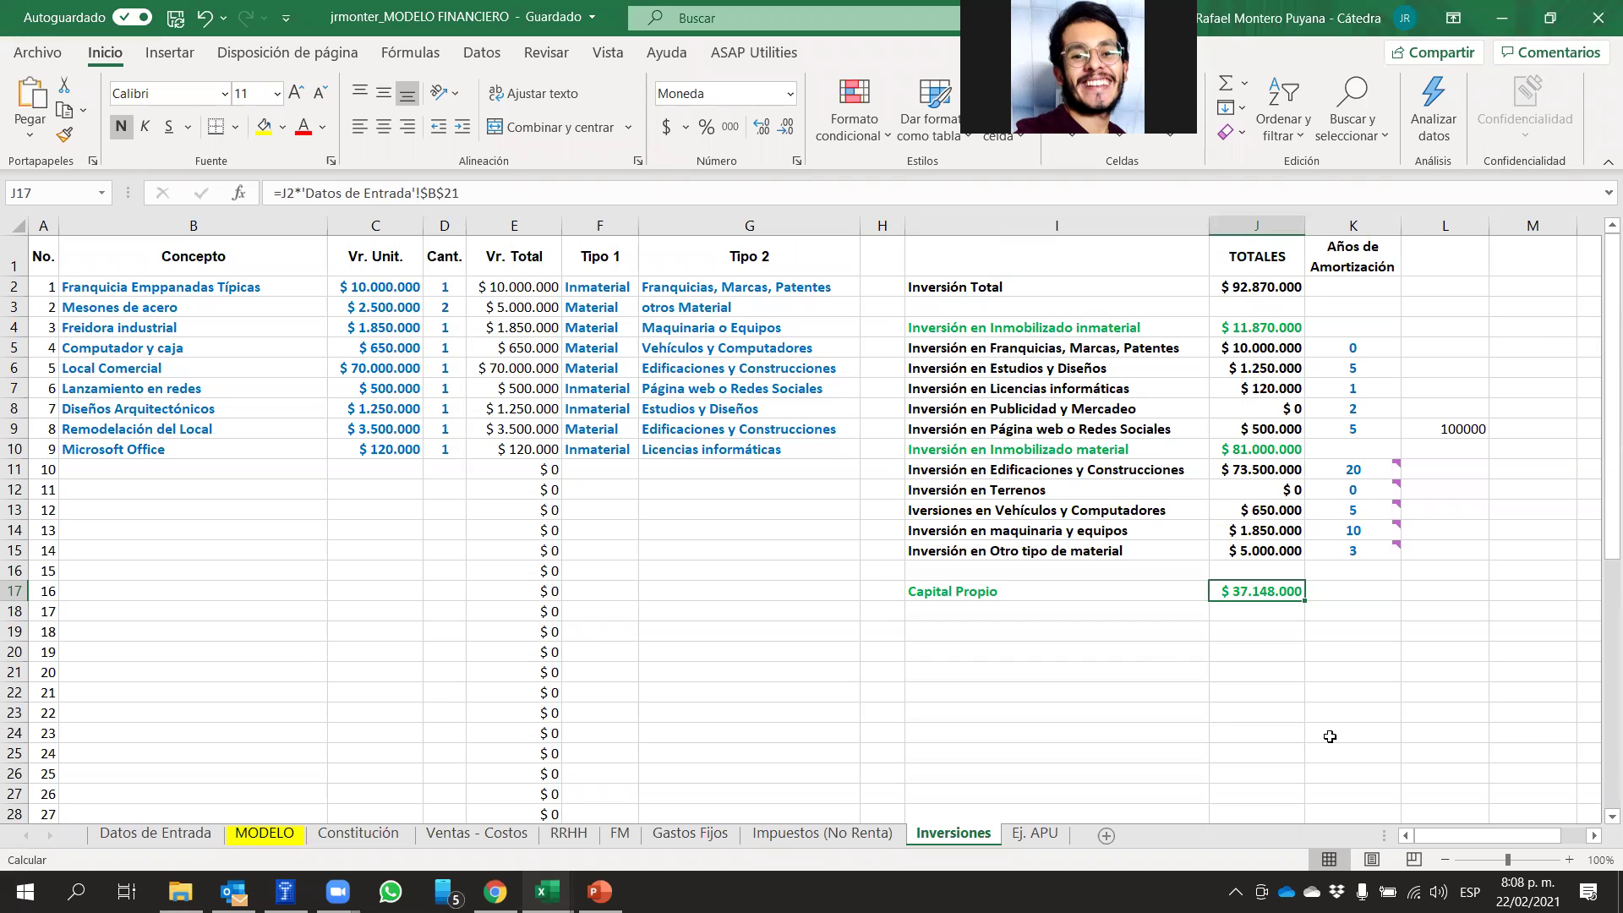
{"action": "left_click", "coordinate": [1148, 672]}
{"action": "left_click", "coordinate": [1252, 600]}
{"action": "left_click", "coordinate": [290, 837]}
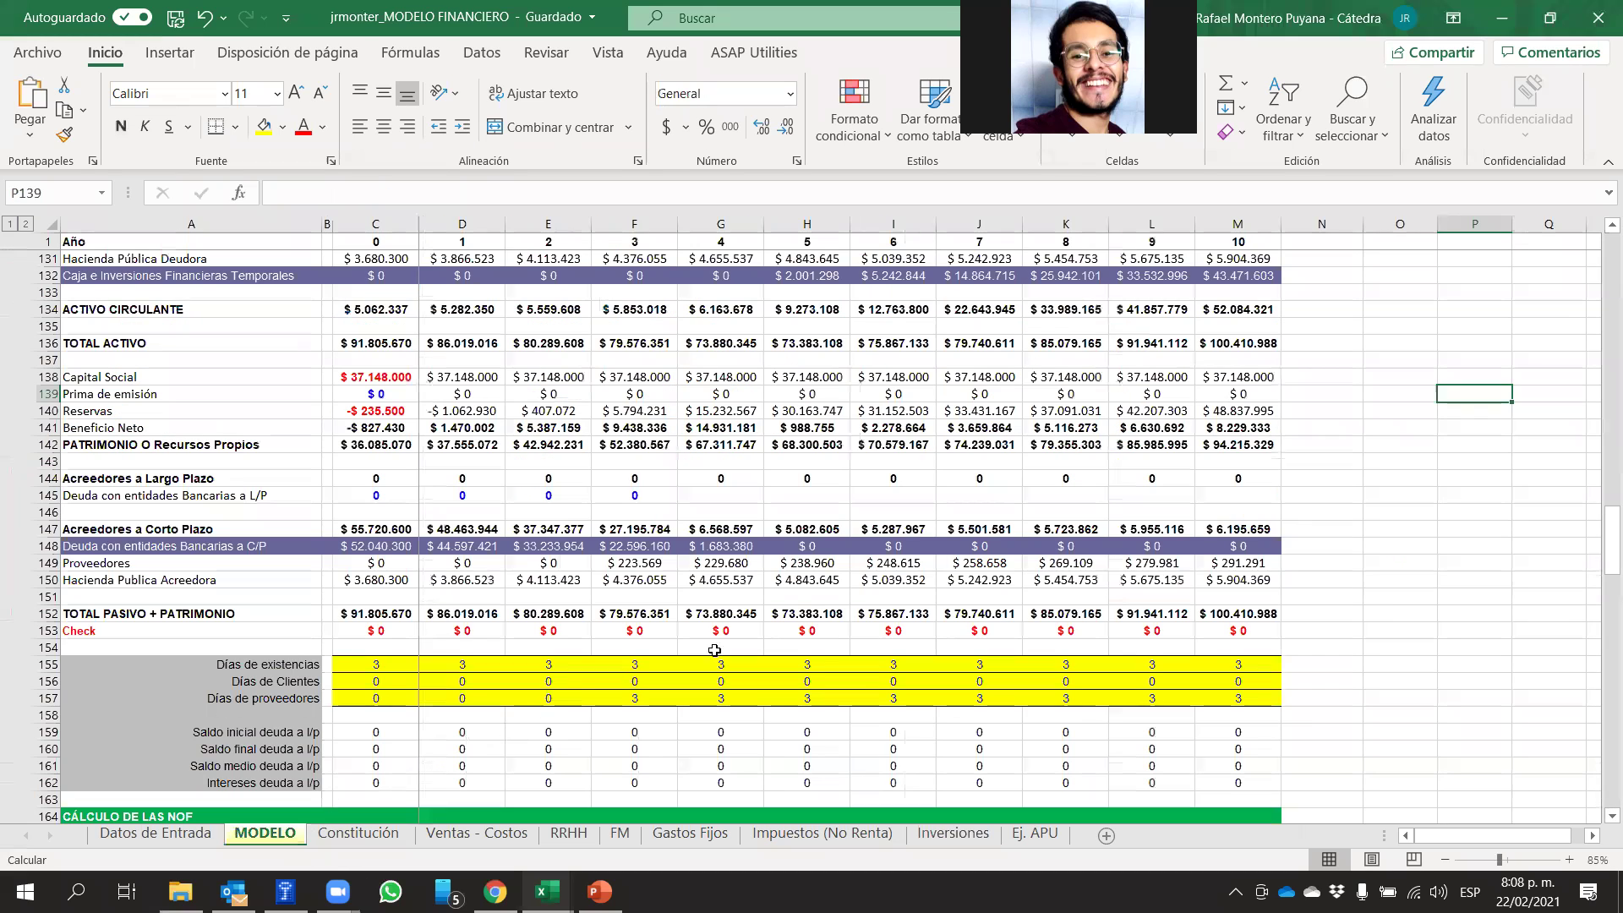
{"action": "left_click", "coordinate": [38, 377]}
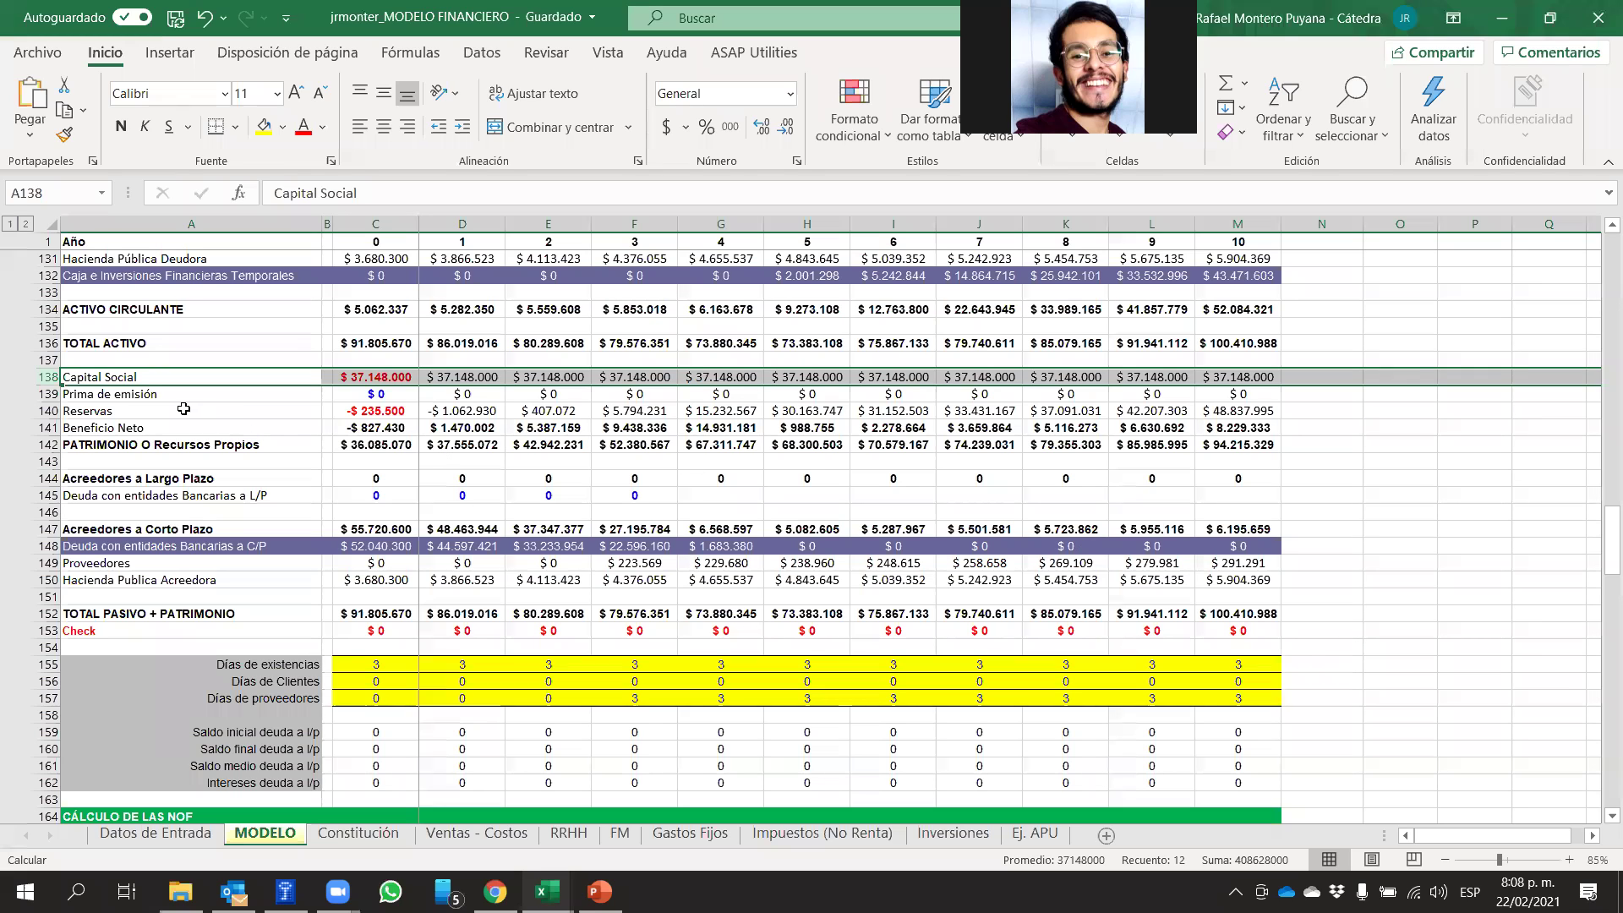
Set the Prima de emisión for year 0 to 100
{"action": "left_click", "coordinate": [362, 390]}
{"action": "type", "text": "100"}
{"action": "key", "text": "Return"}
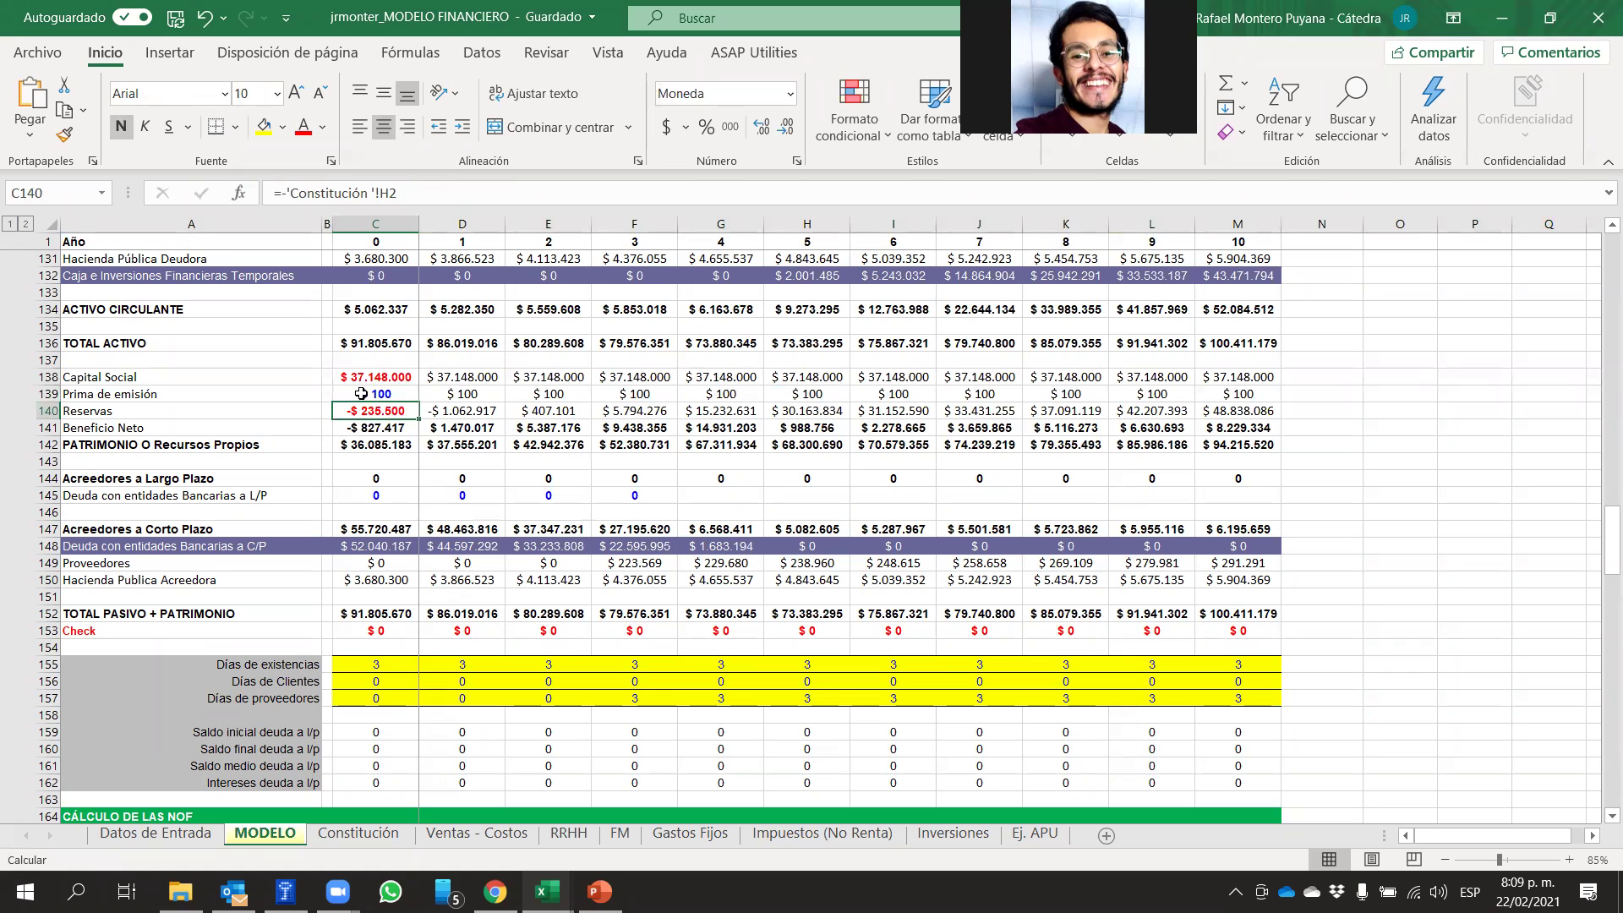
Set the Prima de emisión for year 0 back to 0 and review the Capital Social row
{"action": "left_click", "coordinate": [385, 394]}
{"action": "type", "text": "0"}
{"action": "key", "text": "Return"}
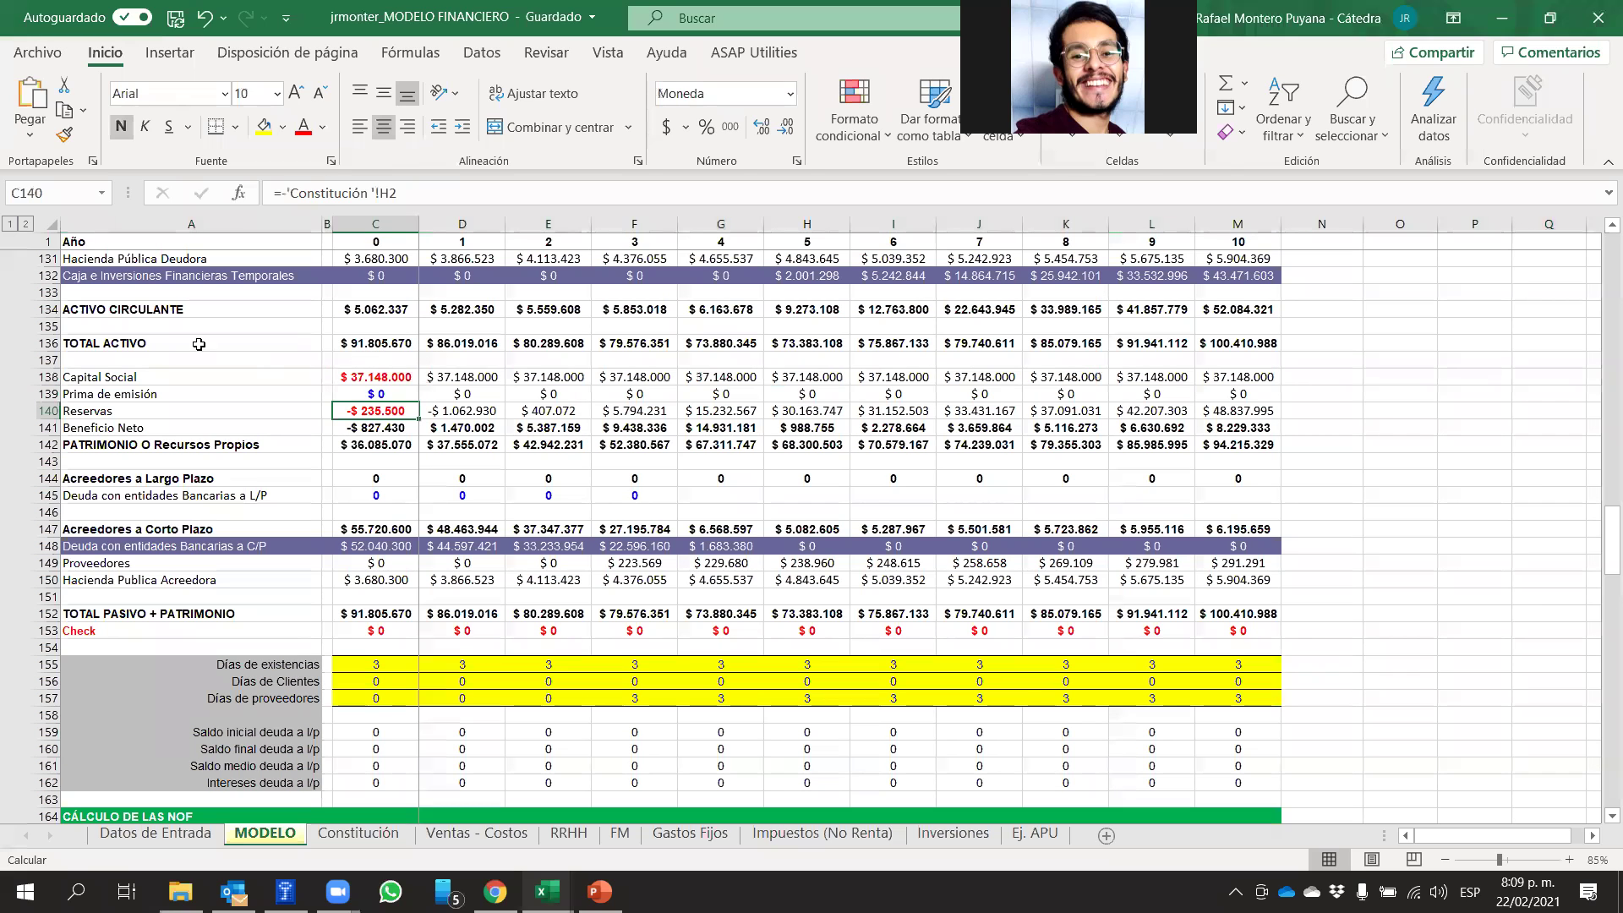
{"action": "left_click", "coordinate": [39, 378]}
{"action": "left_click", "coordinate": [1440, 528]}
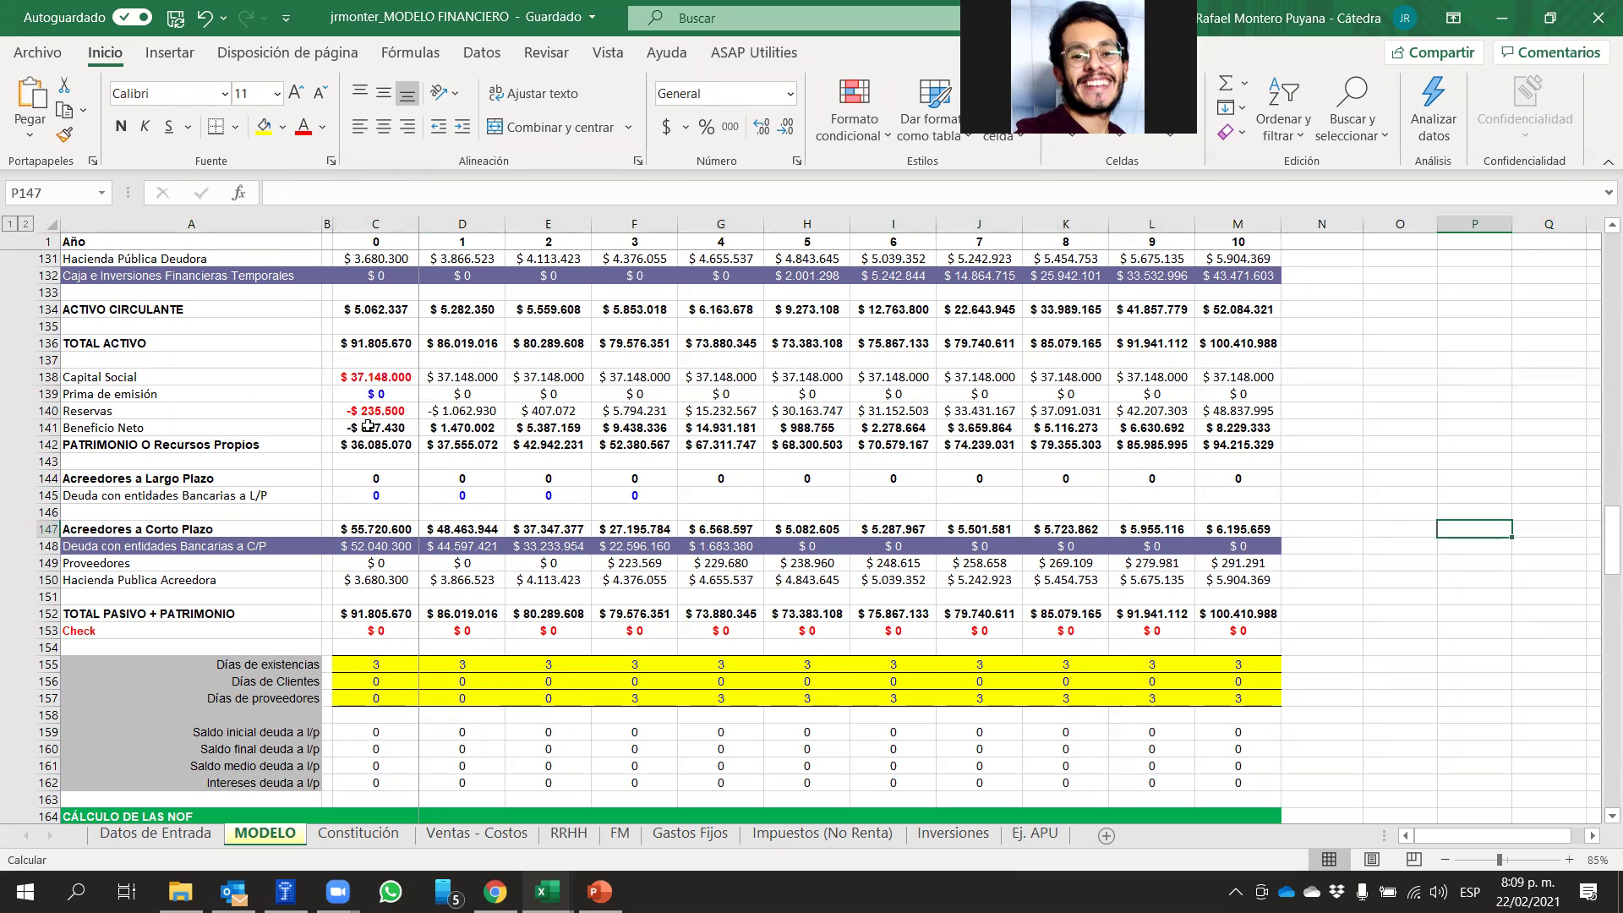
Highlight the Reservas row and inspect the year 0 Beneficio Neto formula in the balance
{"action": "left_click", "coordinate": [47, 411]}
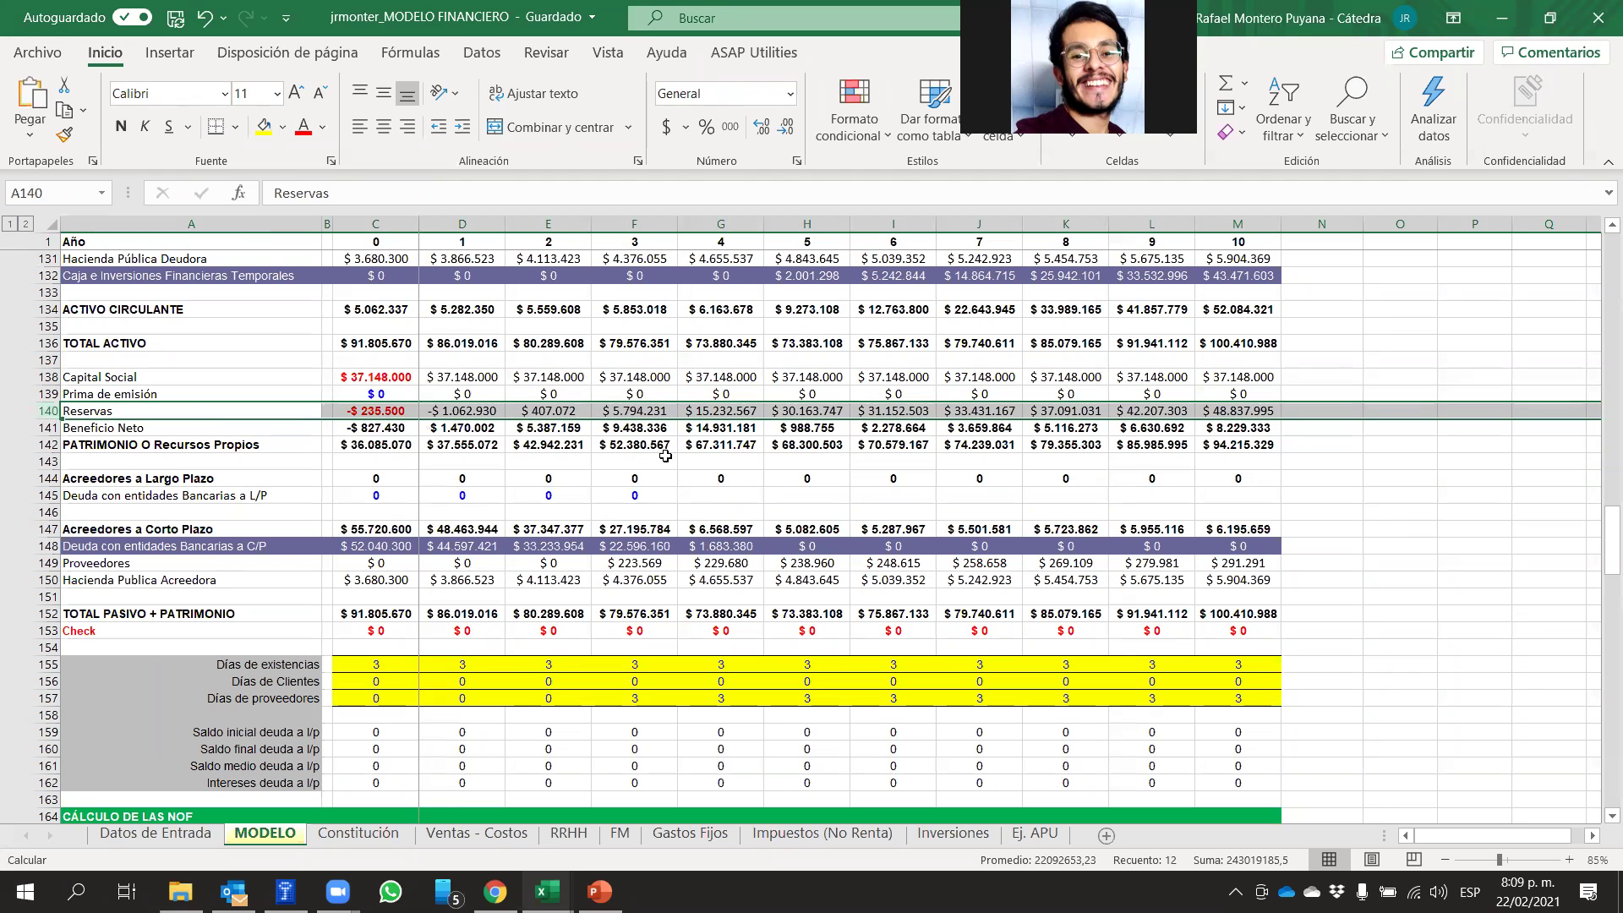
{"action": "left_click", "coordinate": [359, 428]}
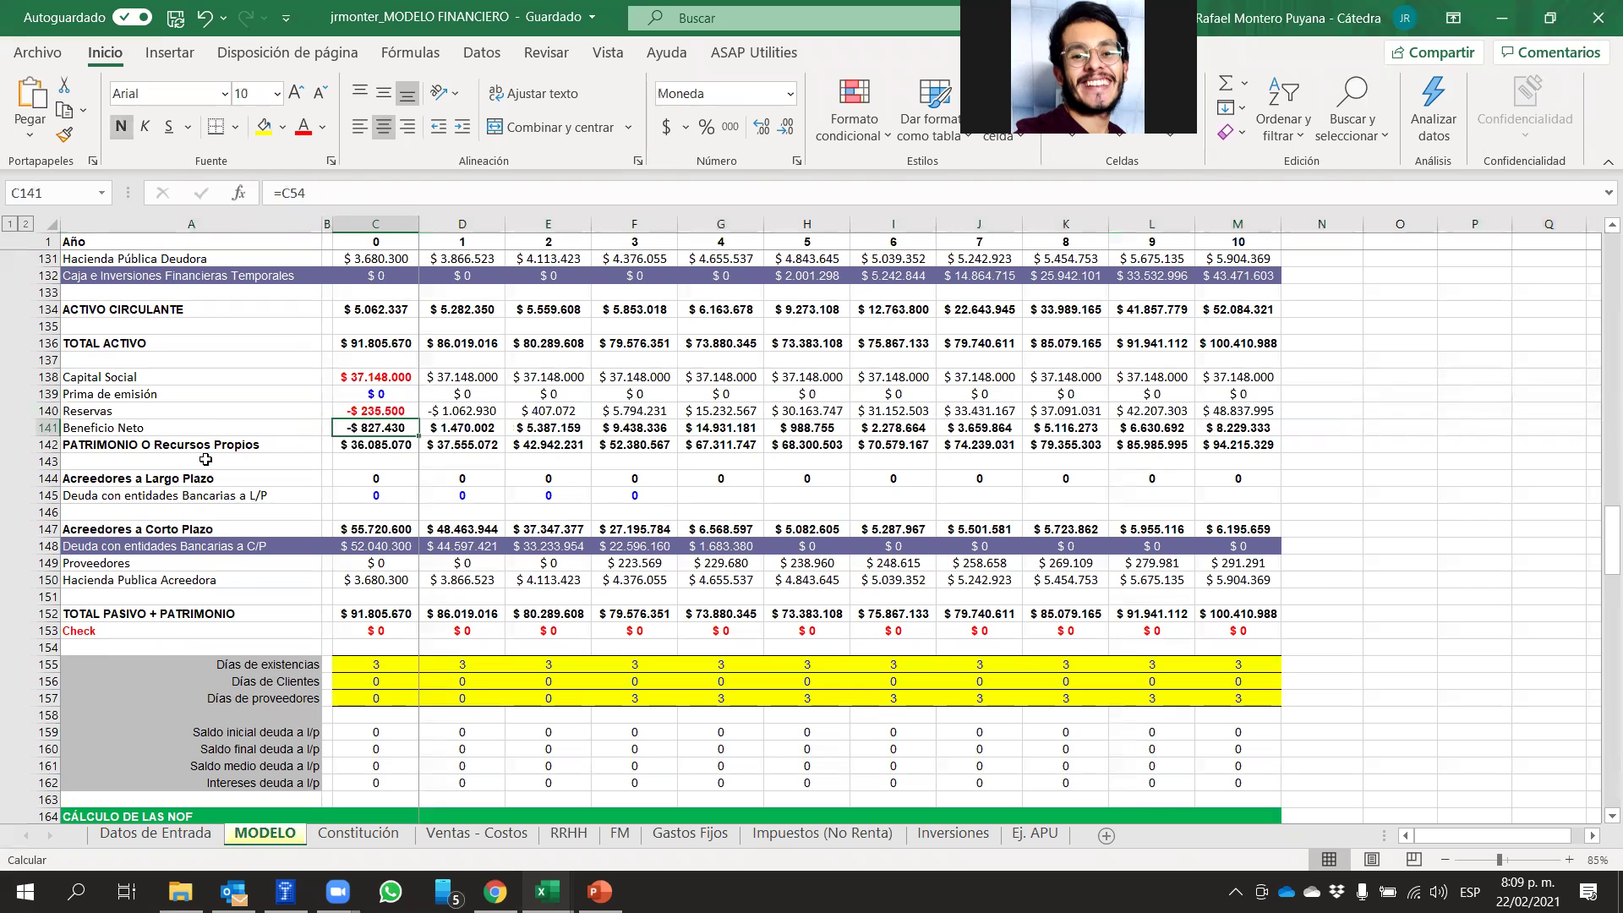
Highlight in turn the income statement rows EBIT, Ingresos financieros, Gastos financieros, EBT, Impuestos and Beneficio neto o utilidad
{"action": "scroll", "coordinate": [423, 486], "scroll_direction": "up", "scroll_amount": 14}
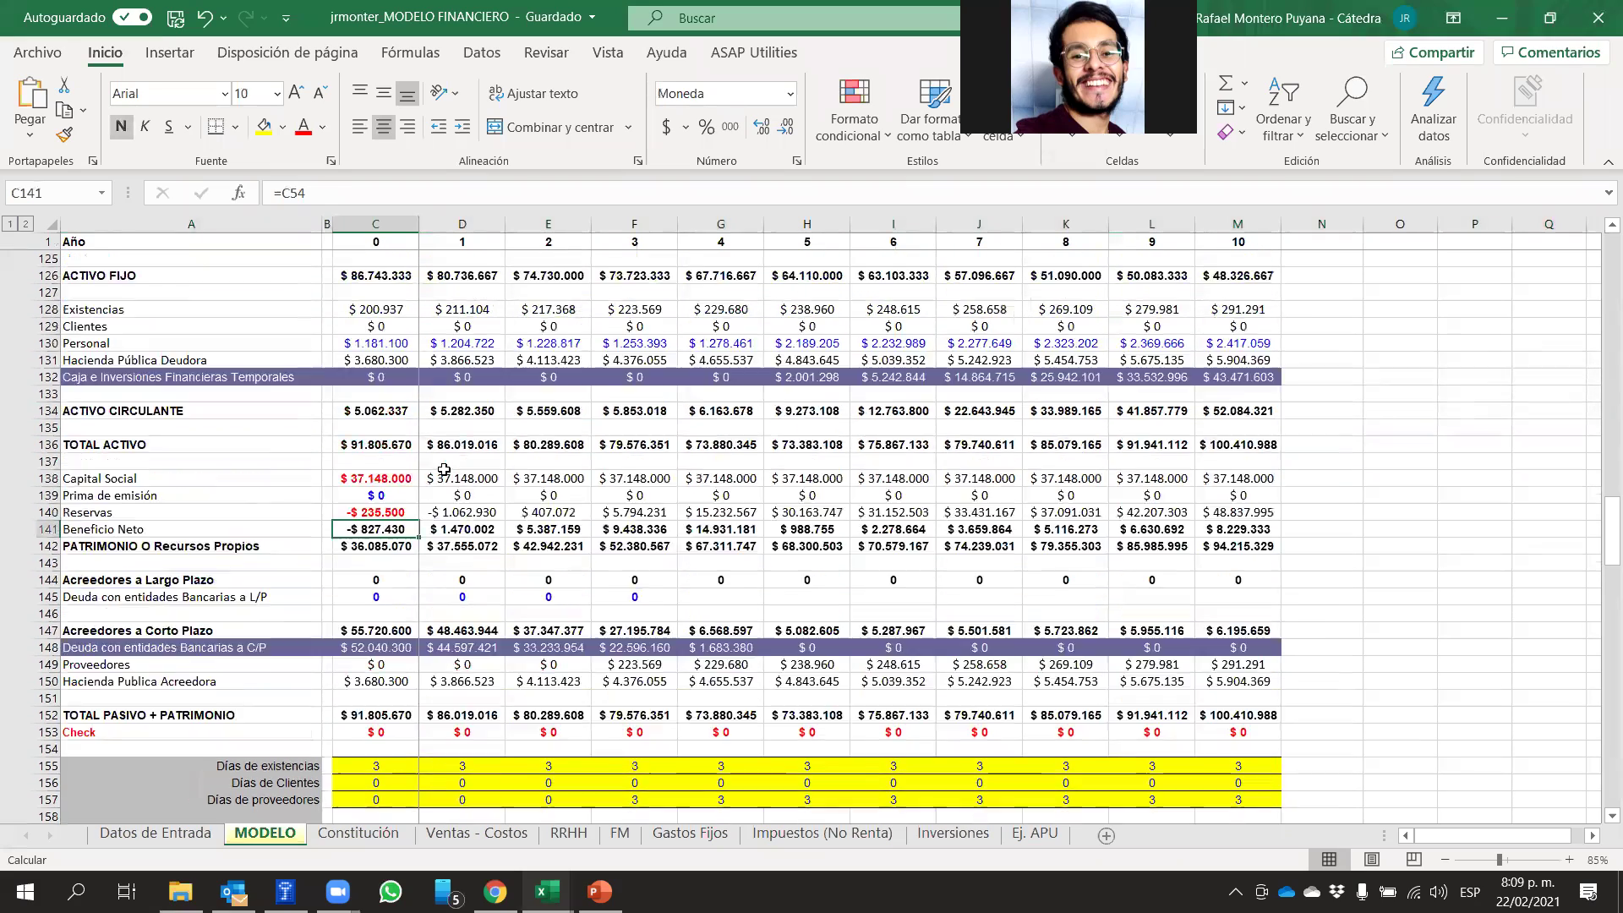
{"action": "scroll", "coordinate": [424, 486], "scroll_direction": "up", "scroll_amount": 20}
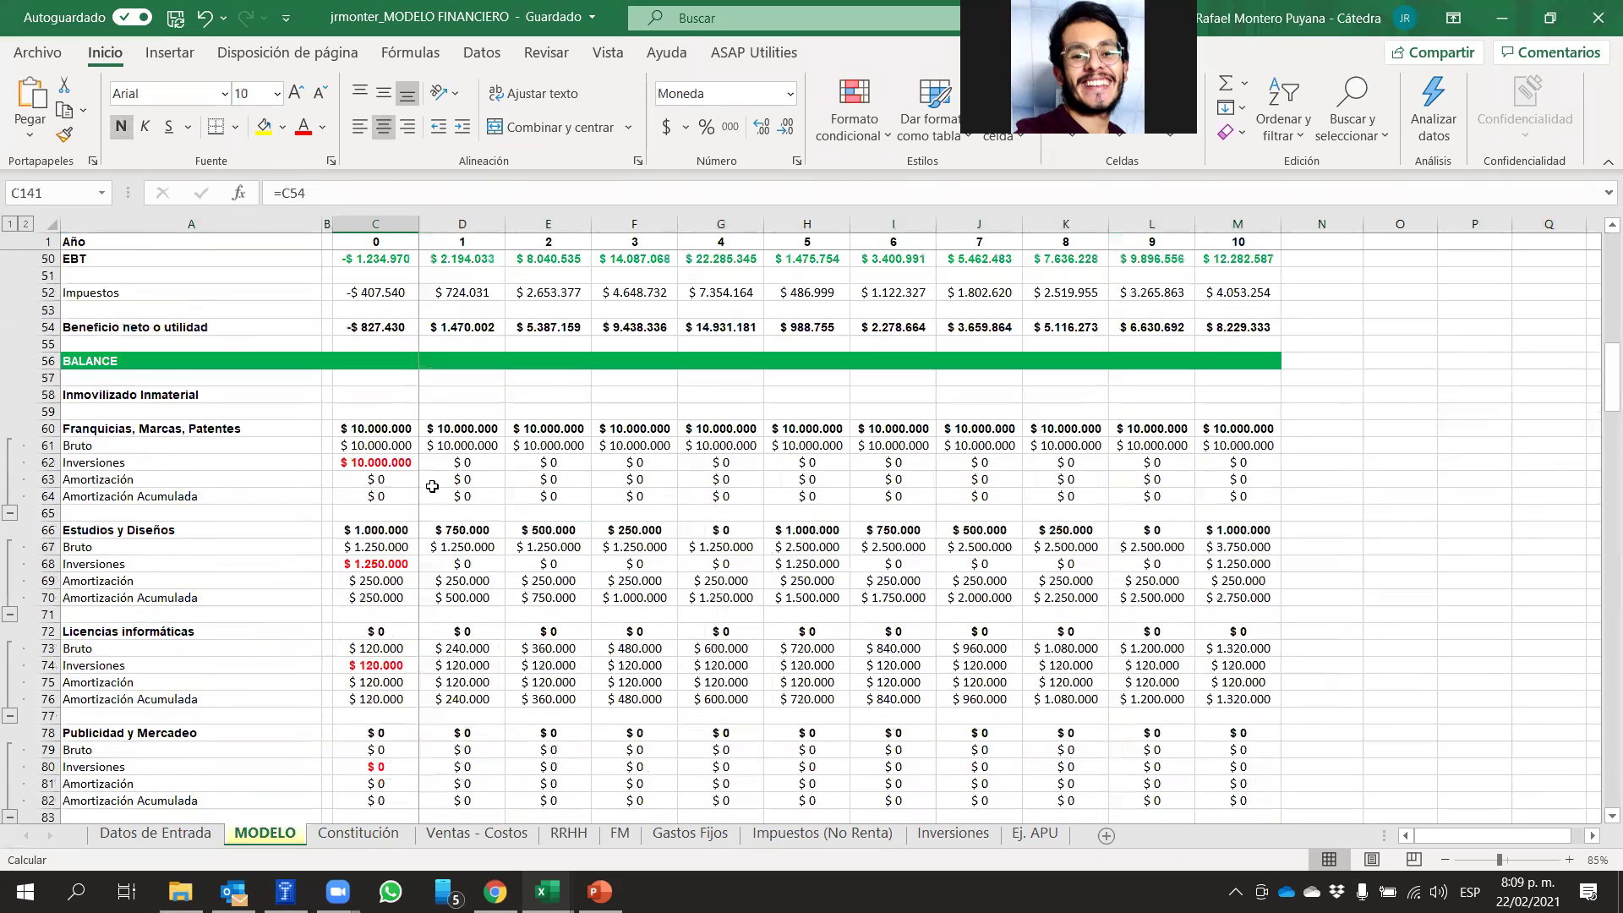
{"action": "scroll", "coordinate": [389, 279], "scroll_direction": "up", "scroll_amount": 6}
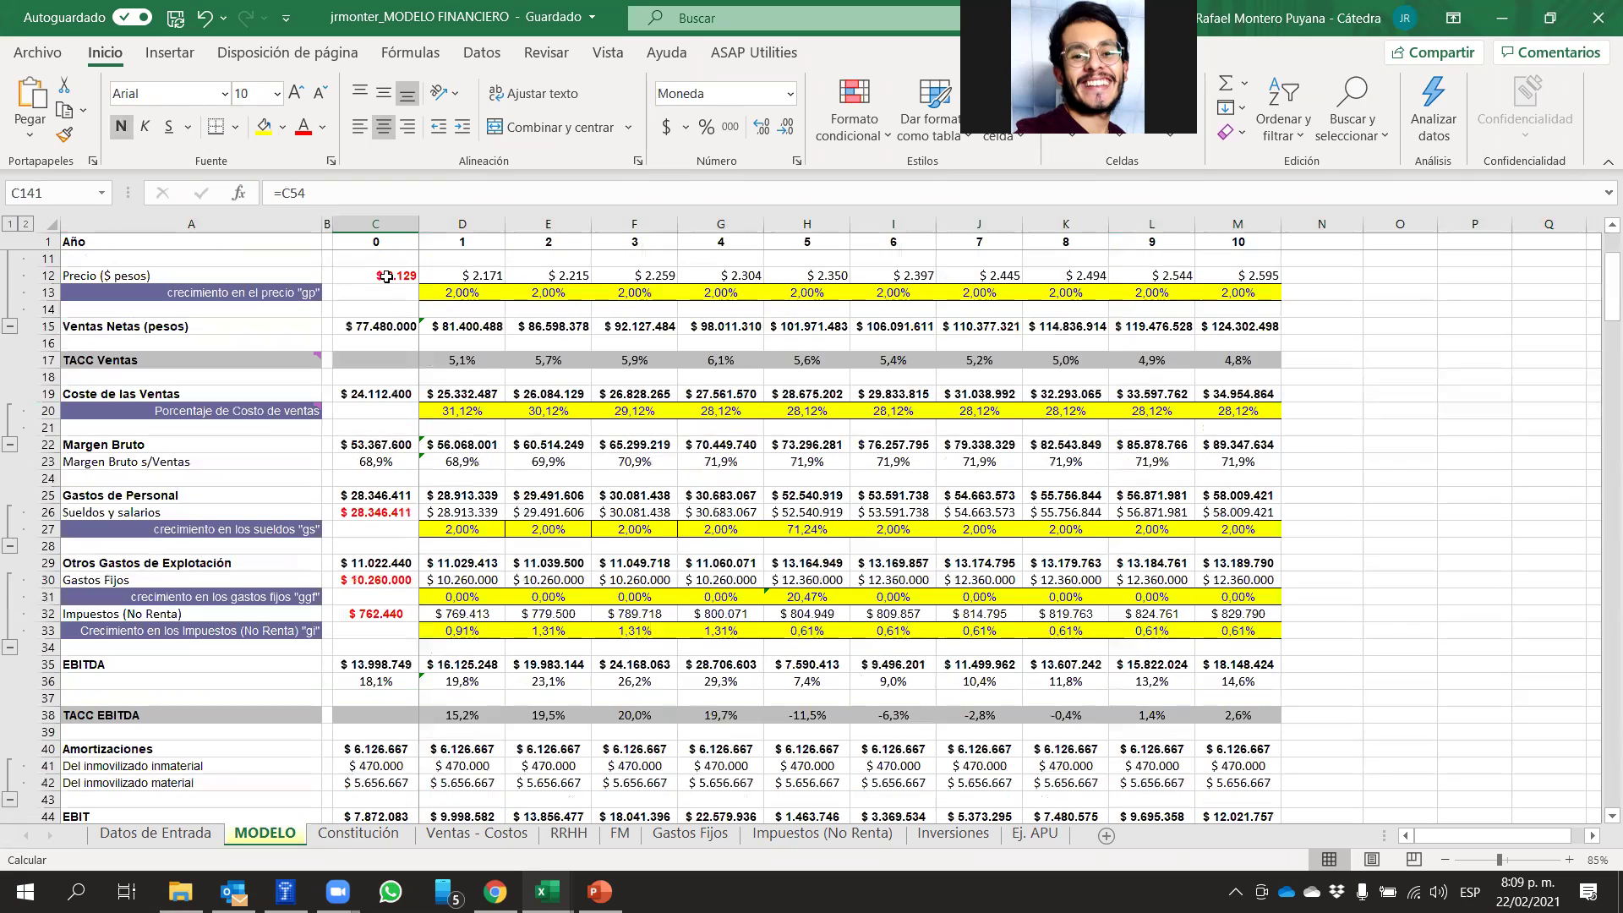
{"action": "scroll", "coordinate": [416, 359], "scroll_direction": "down", "scroll_amount": 7}
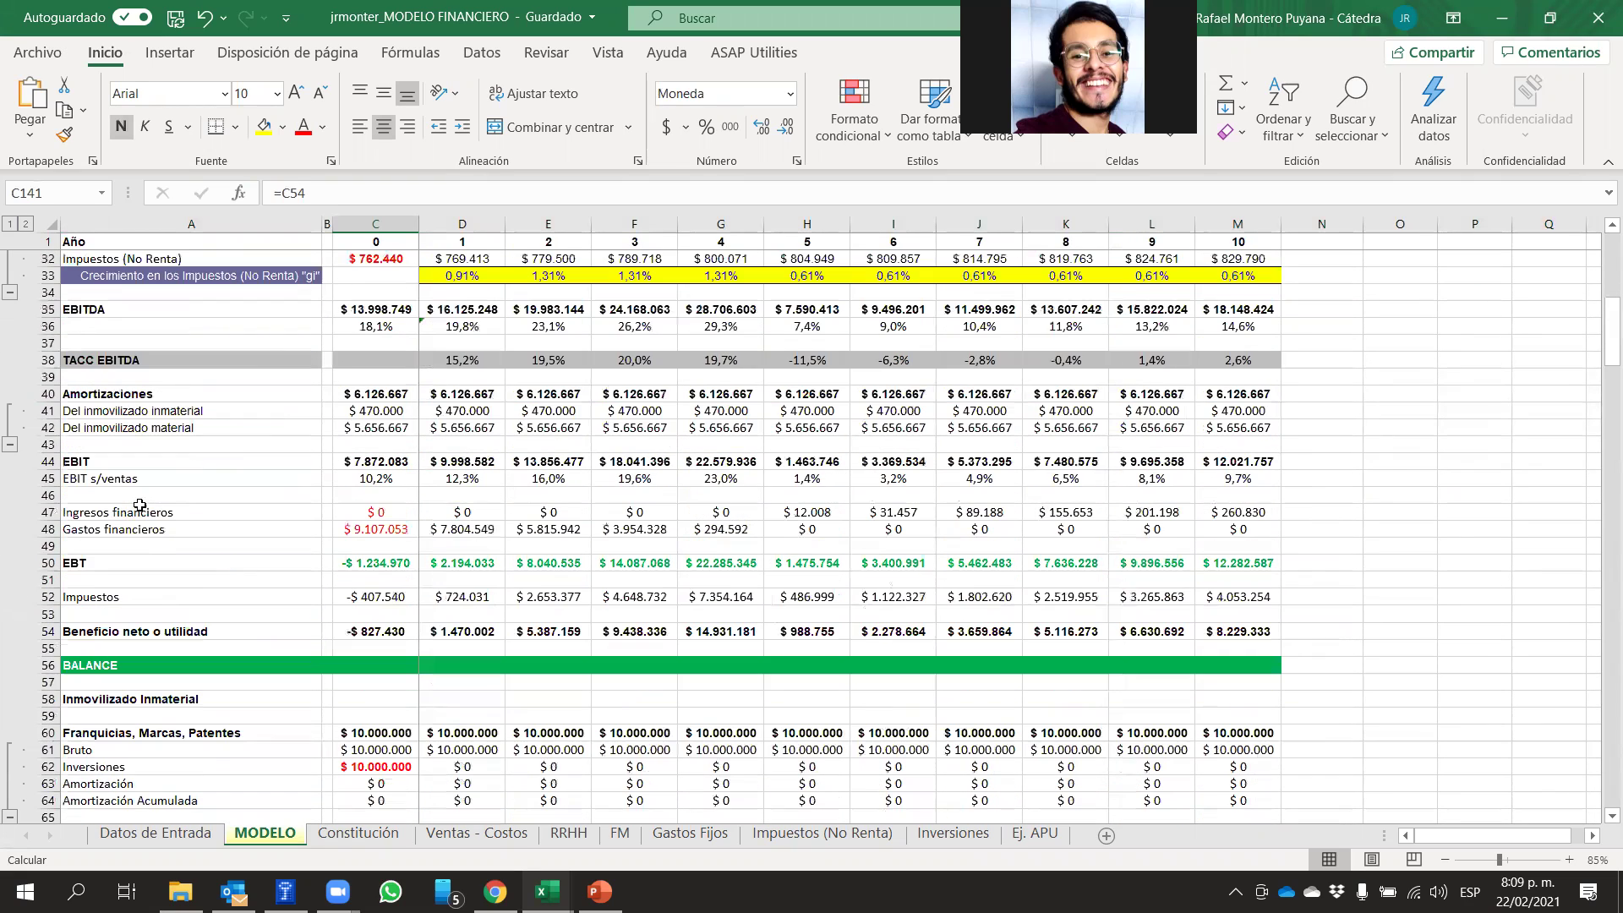
{"action": "left_click", "coordinate": [47, 461]}
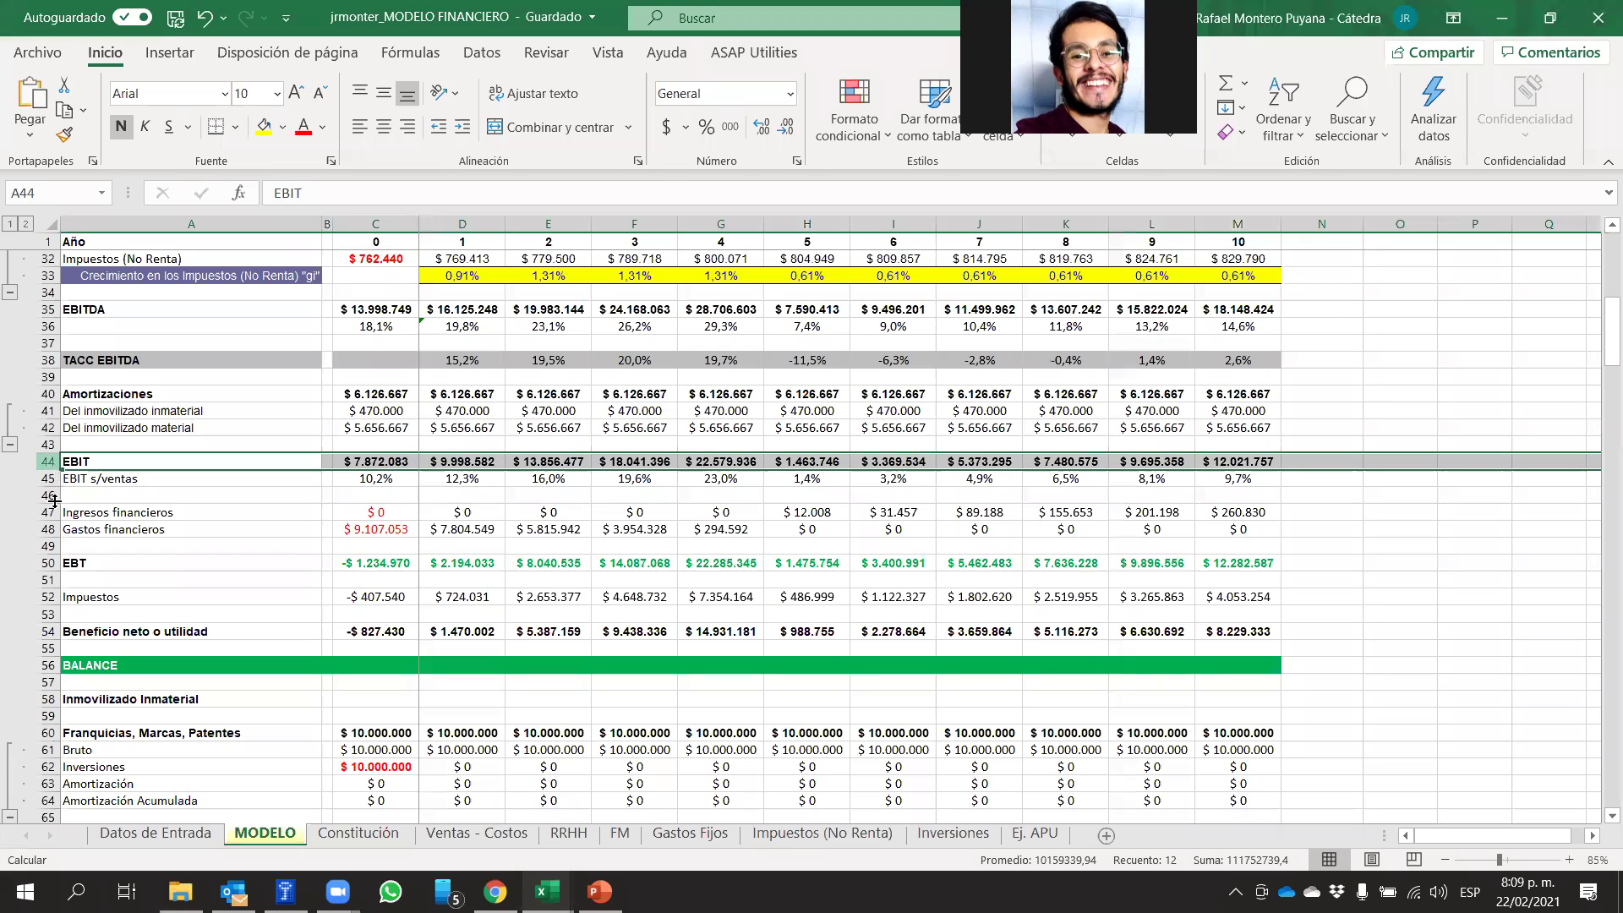
{"action": "left_click", "coordinate": [48, 512]}
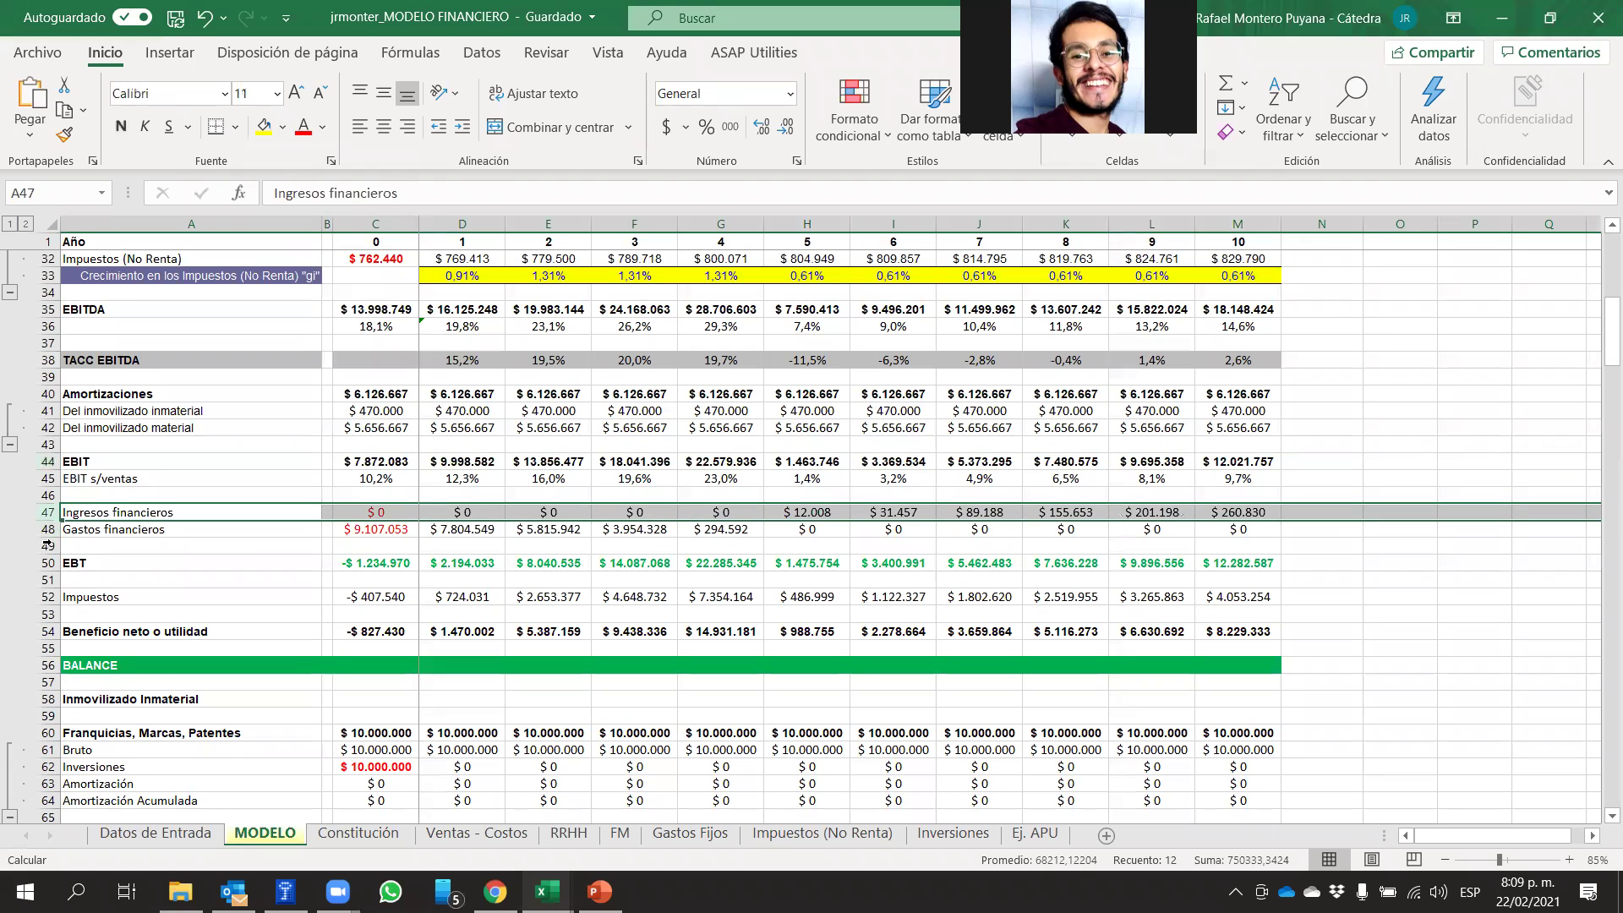
{"action": "left_click", "coordinate": [47, 529]}
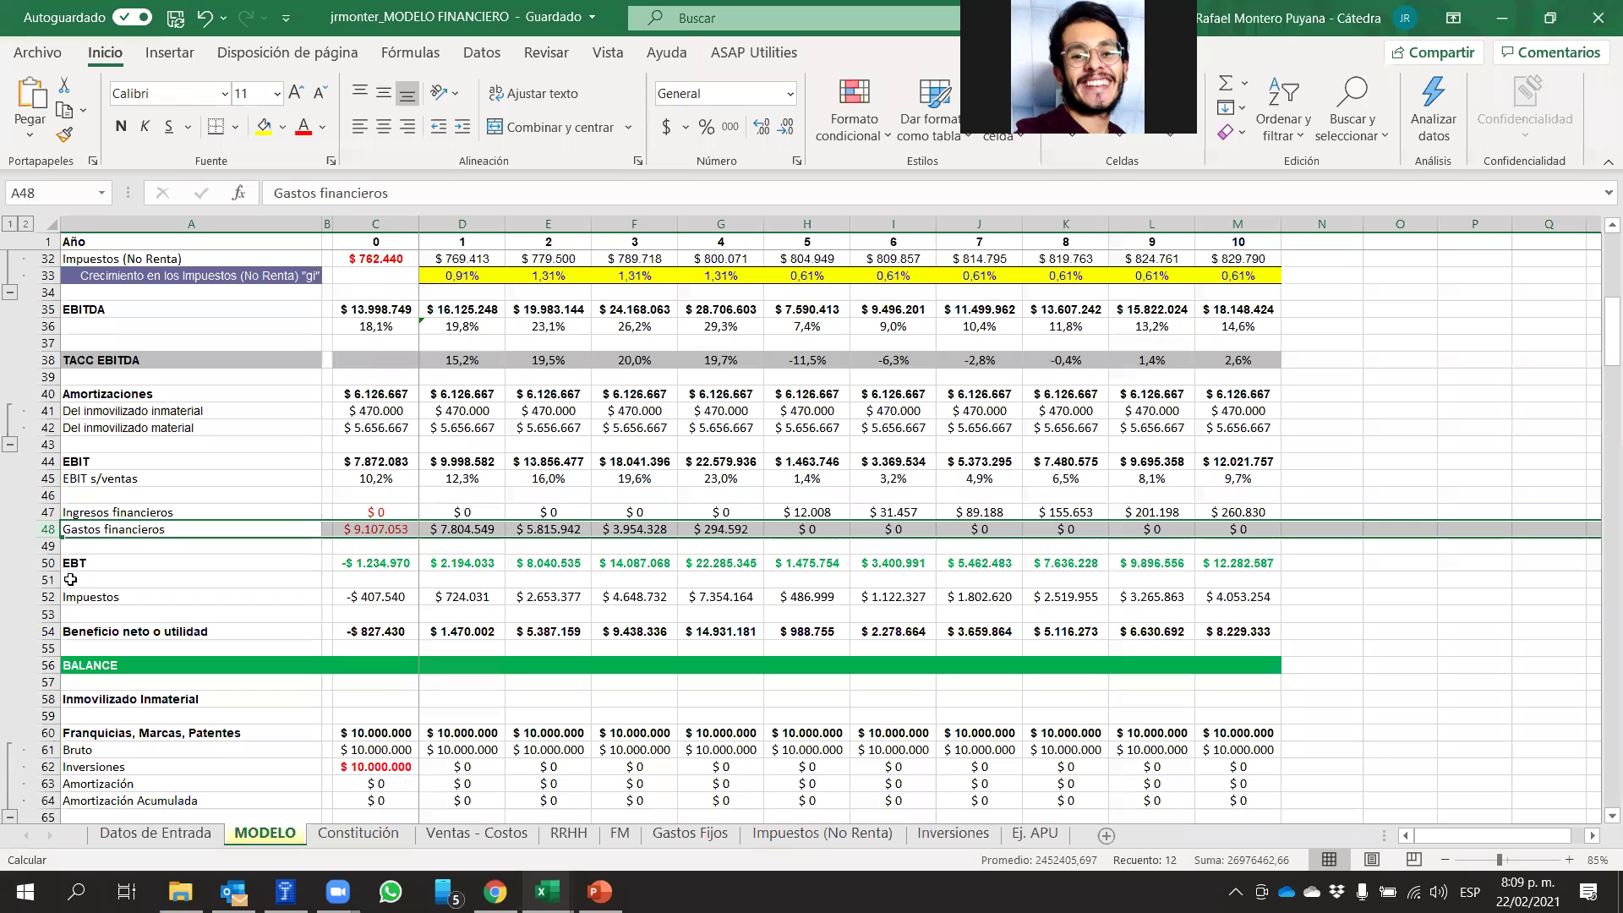
{"action": "left_click", "coordinate": [48, 563]}
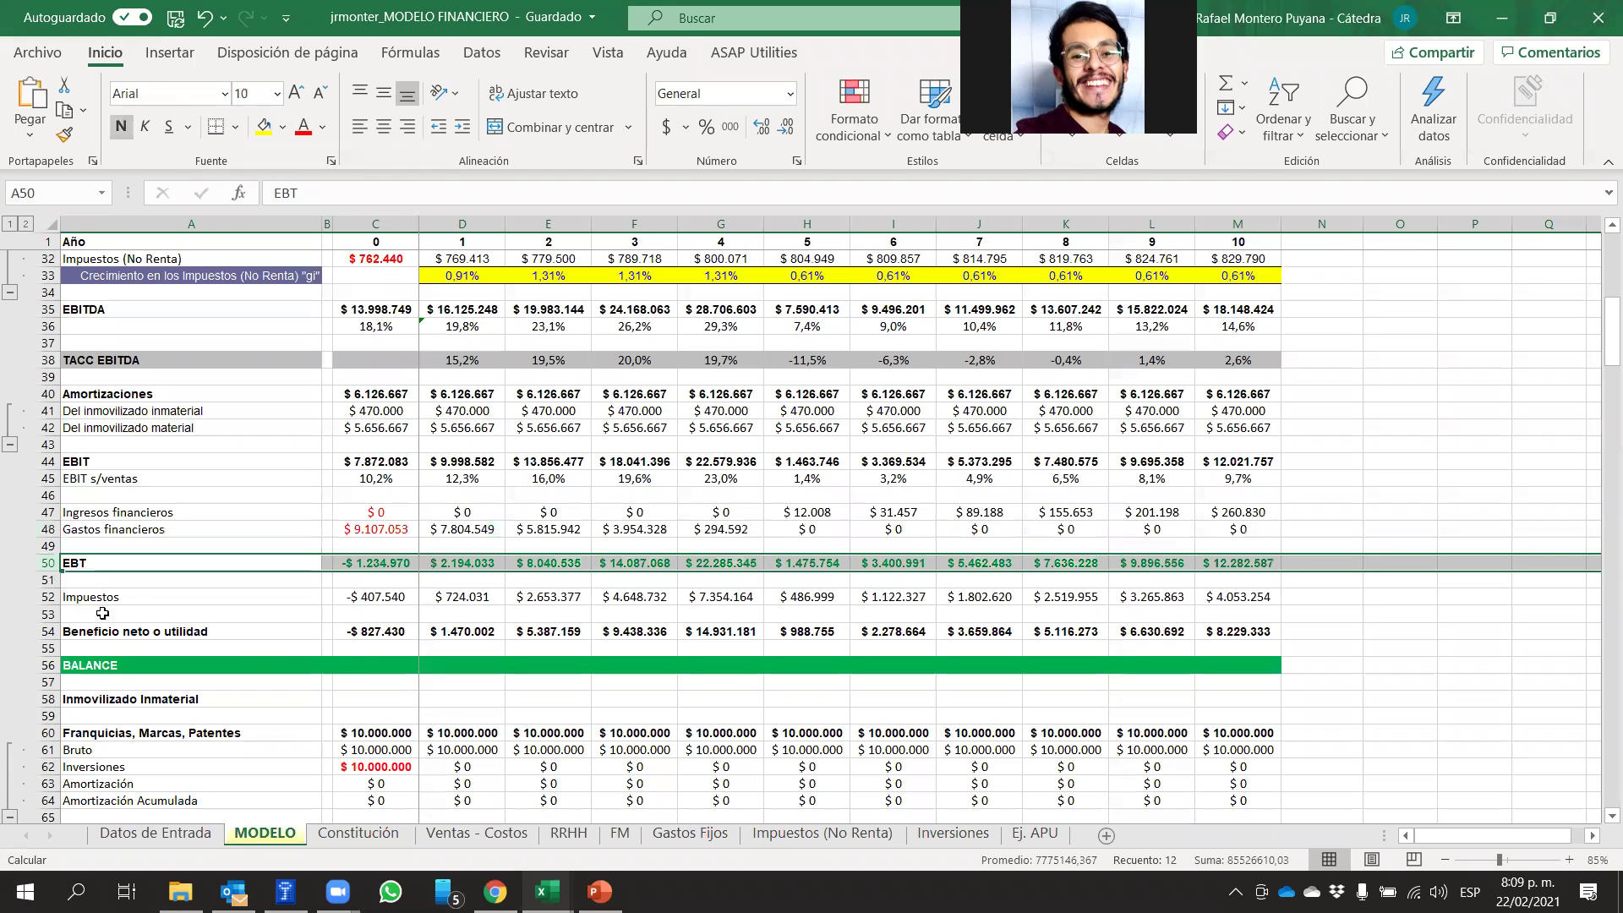
{"action": "left_click", "coordinate": [48, 597]}
{"action": "left_click", "coordinate": [51, 631]}
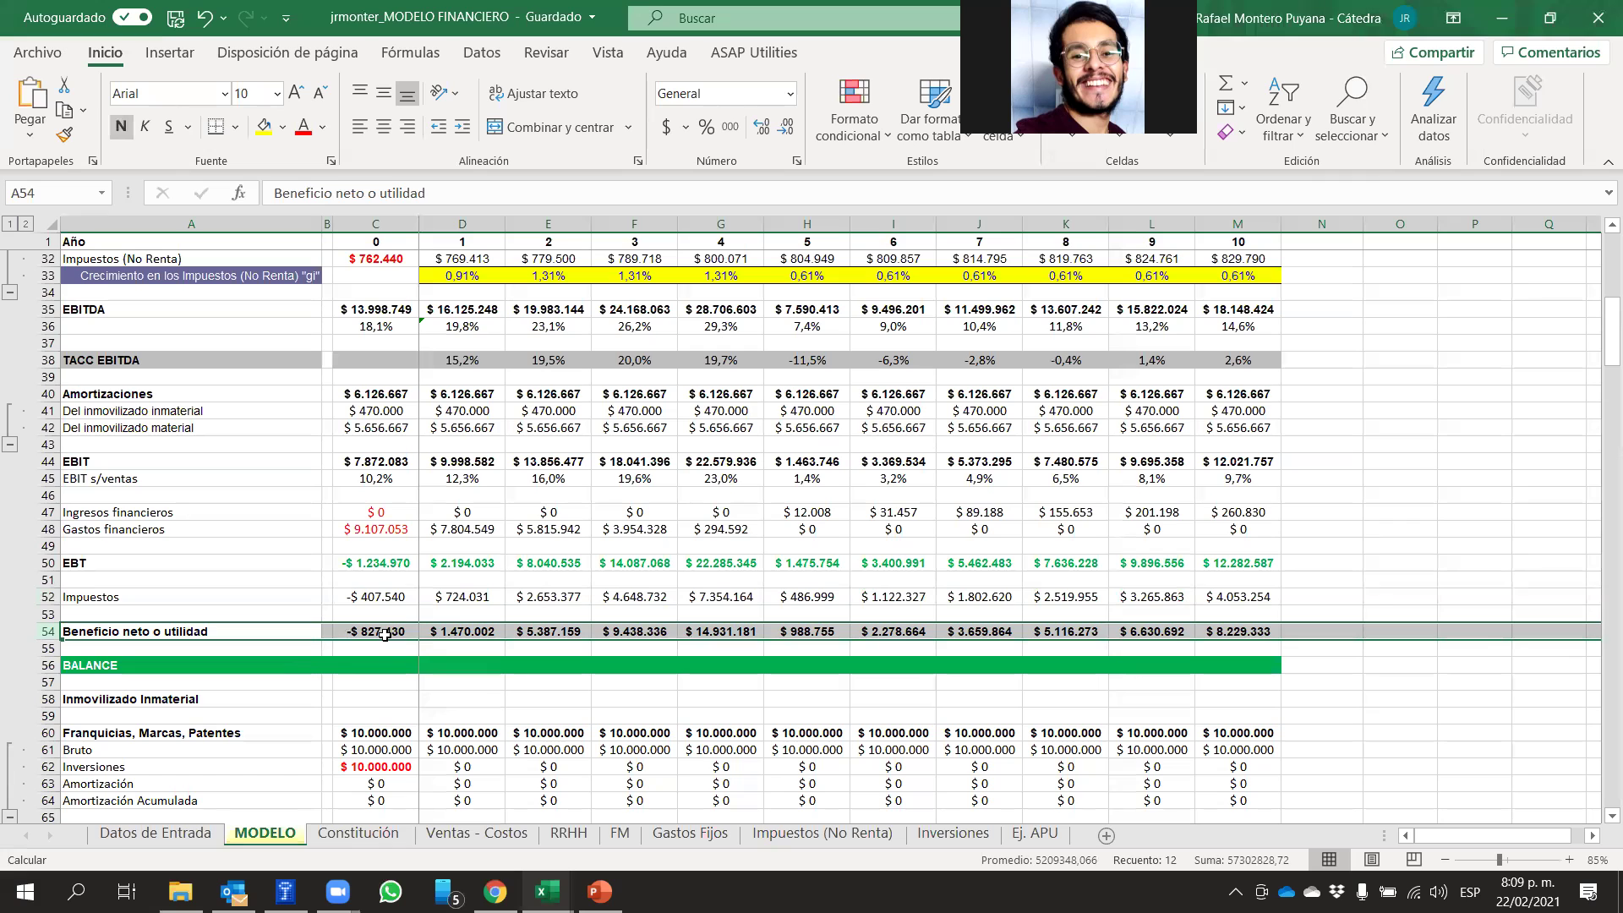
Inspect the Beneficio neto o utilidad formulas for years 0 and 1 and the year 1 Beneficio Neto formula in the balance
{"action": "left_click", "coordinate": [385, 635]}
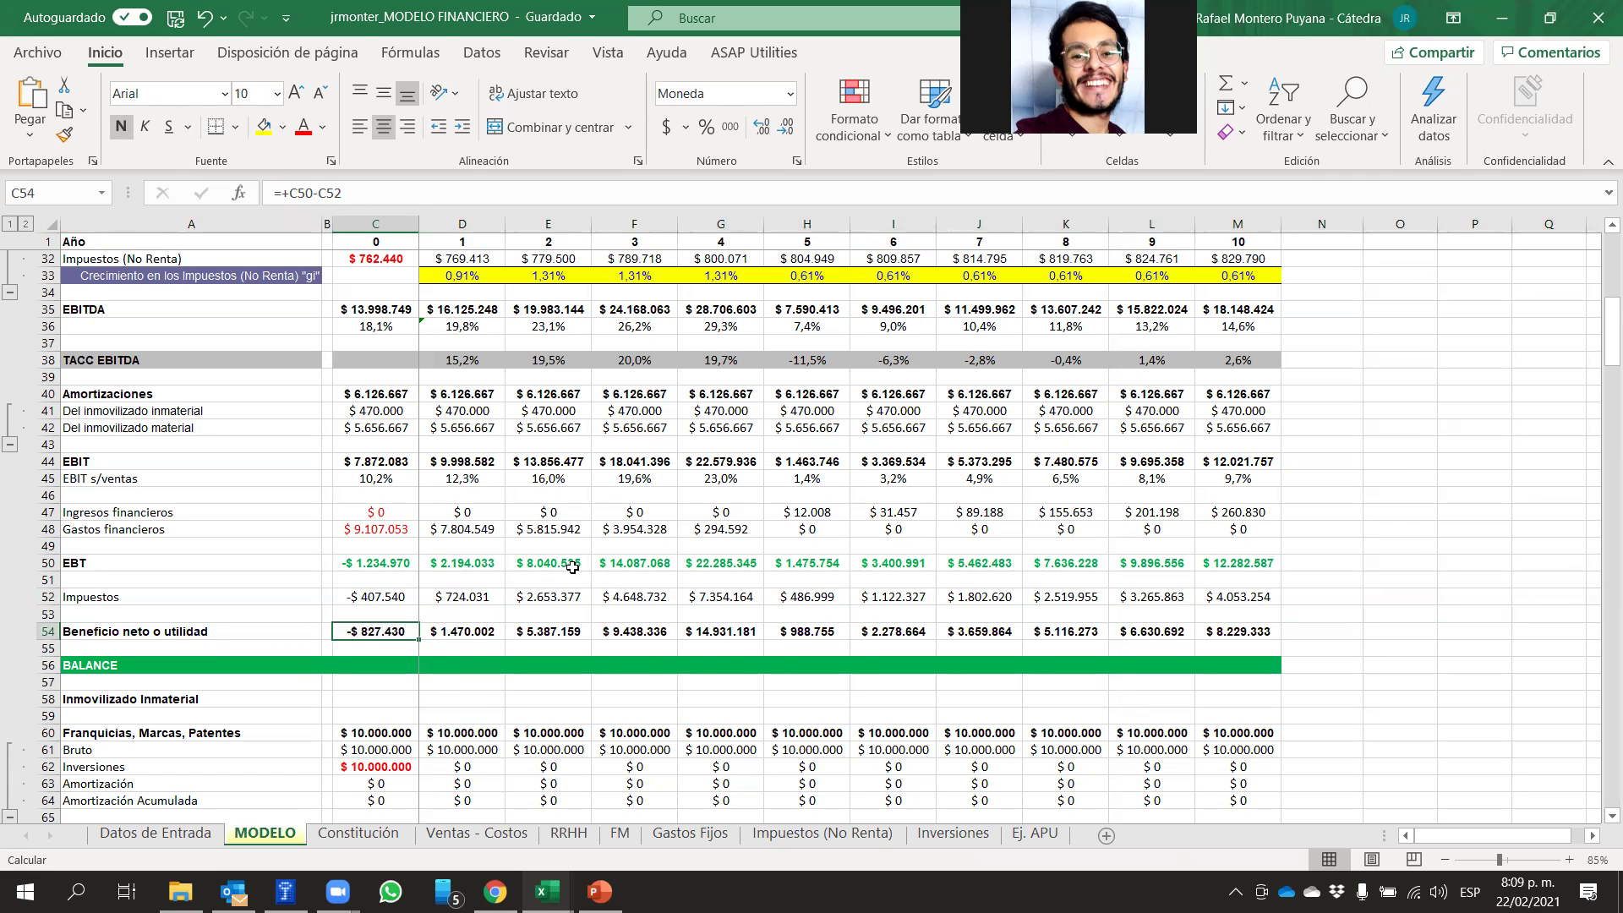
{"action": "left_click", "coordinate": [467, 628]}
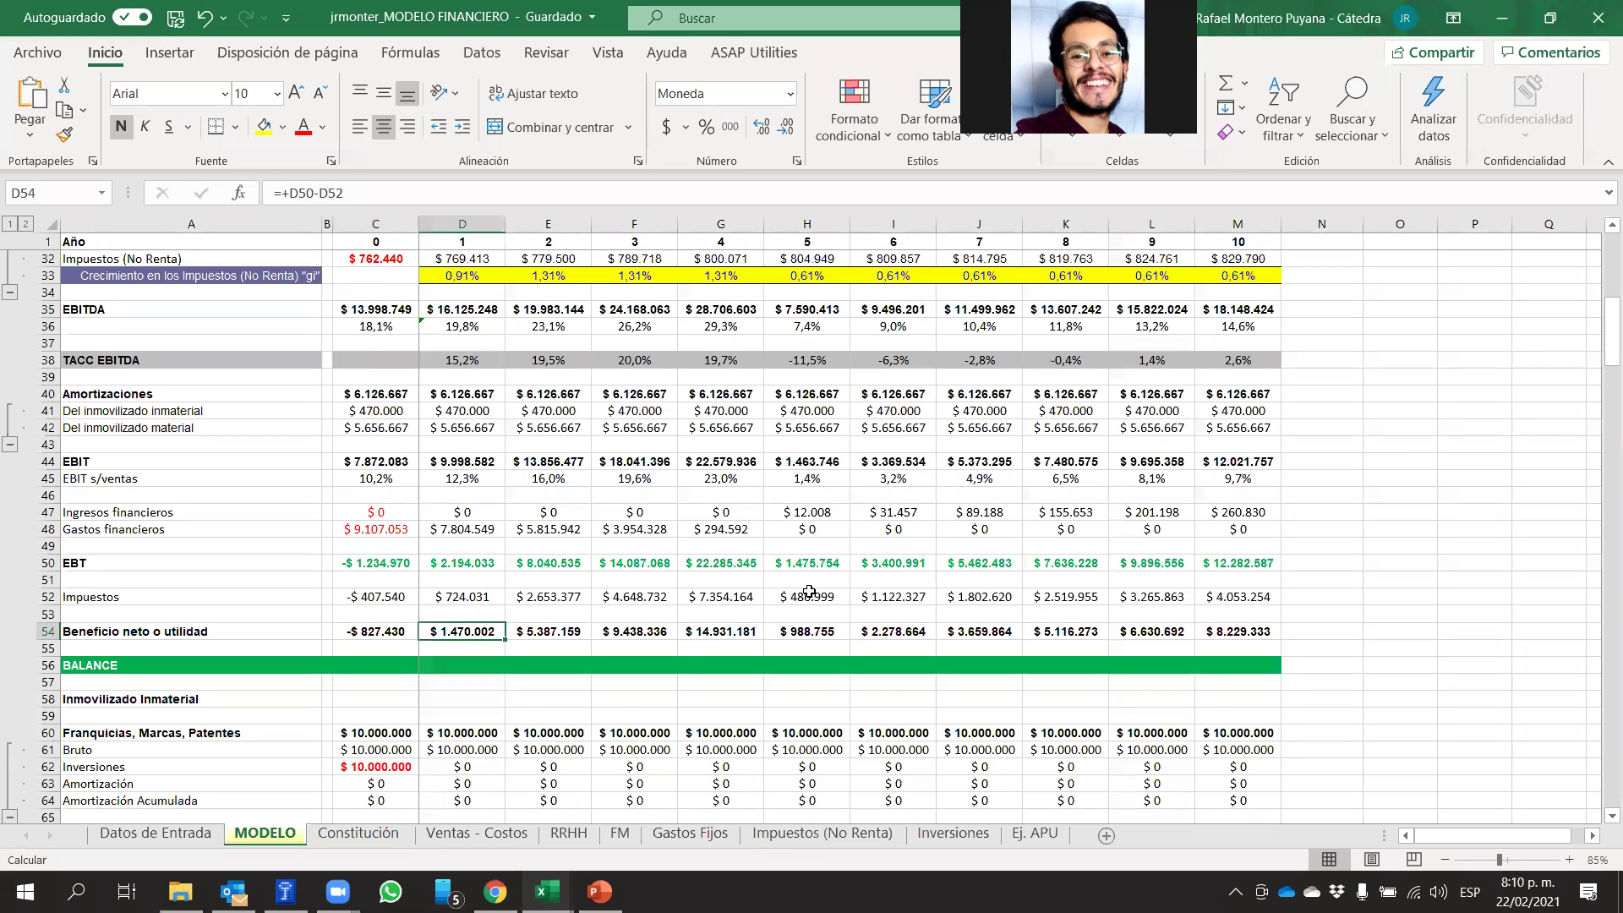
{"action": "scroll", "coordinate": [809, 591], "scroll_direction": "down", "scroll_amount": 1}
{"action": "scroll", "coordinate": [821, 599], "scroll_direction": "down", "scroll_amount": 20}
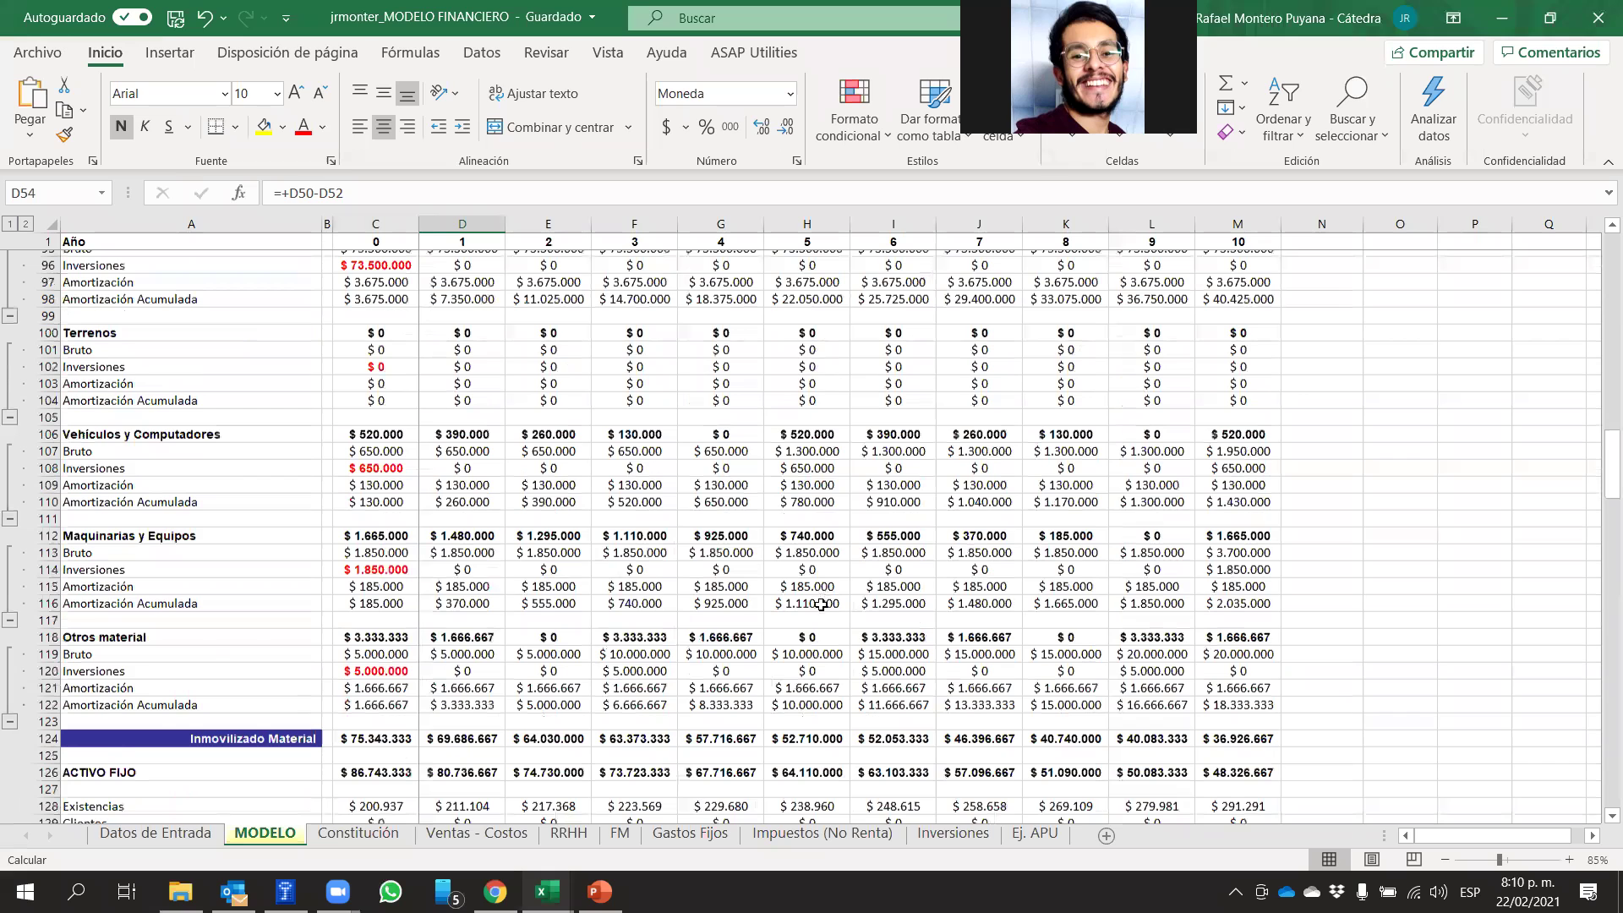
{"action": "scroll", "coordinate": [821, 602], "scroll_direction": "down", "scroll_amount": 8}
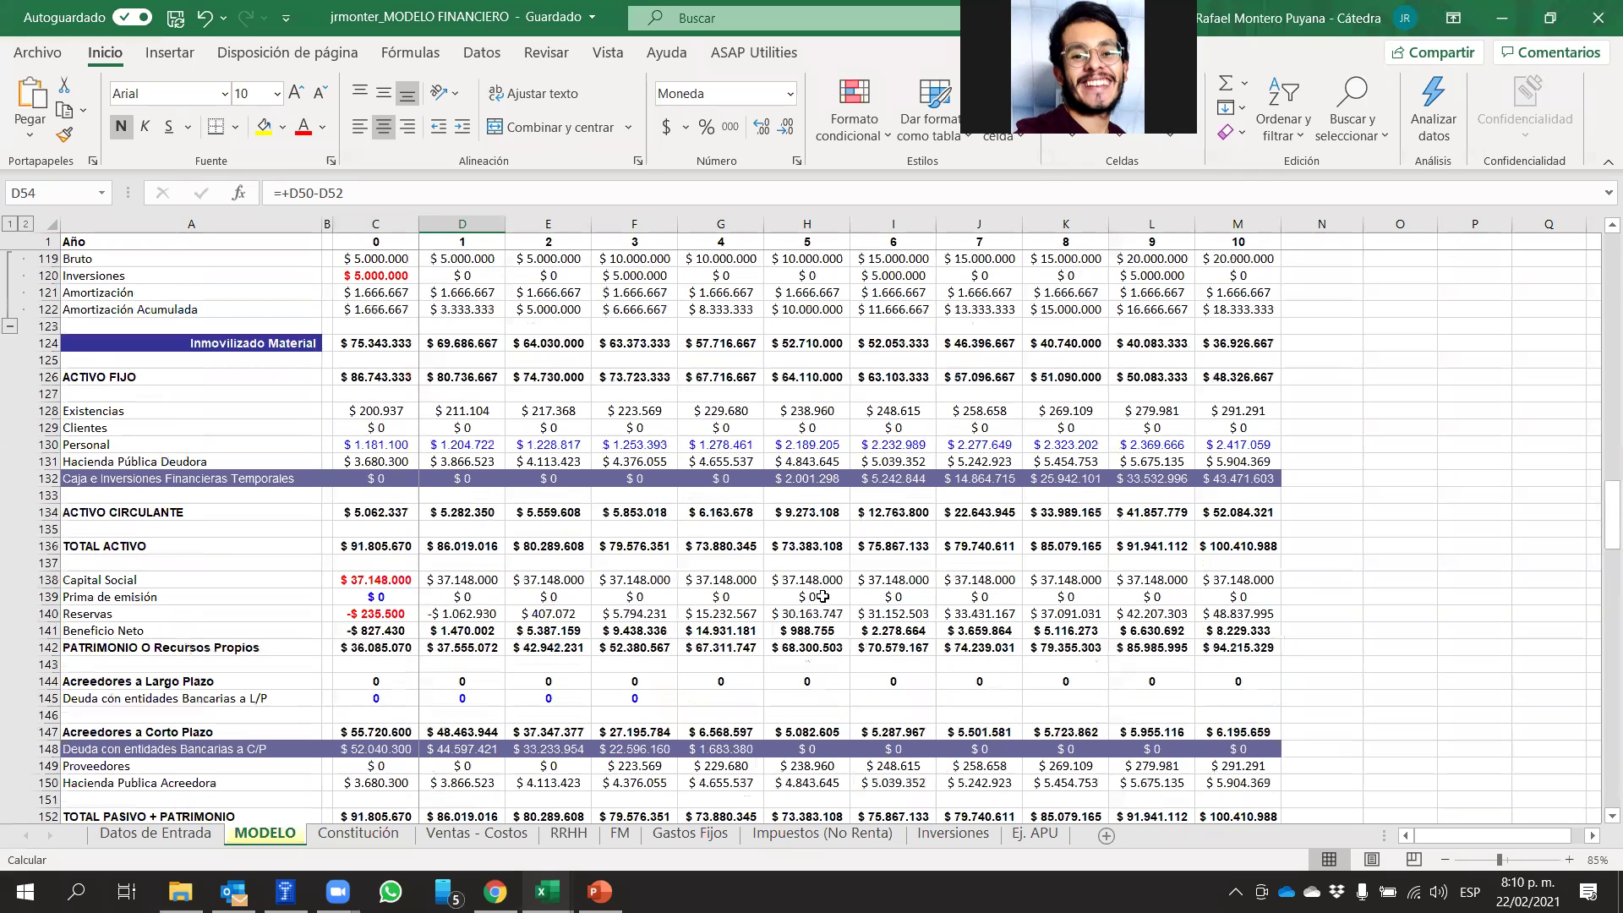
{"action": "left_click", "coordinate": [461, 631]}
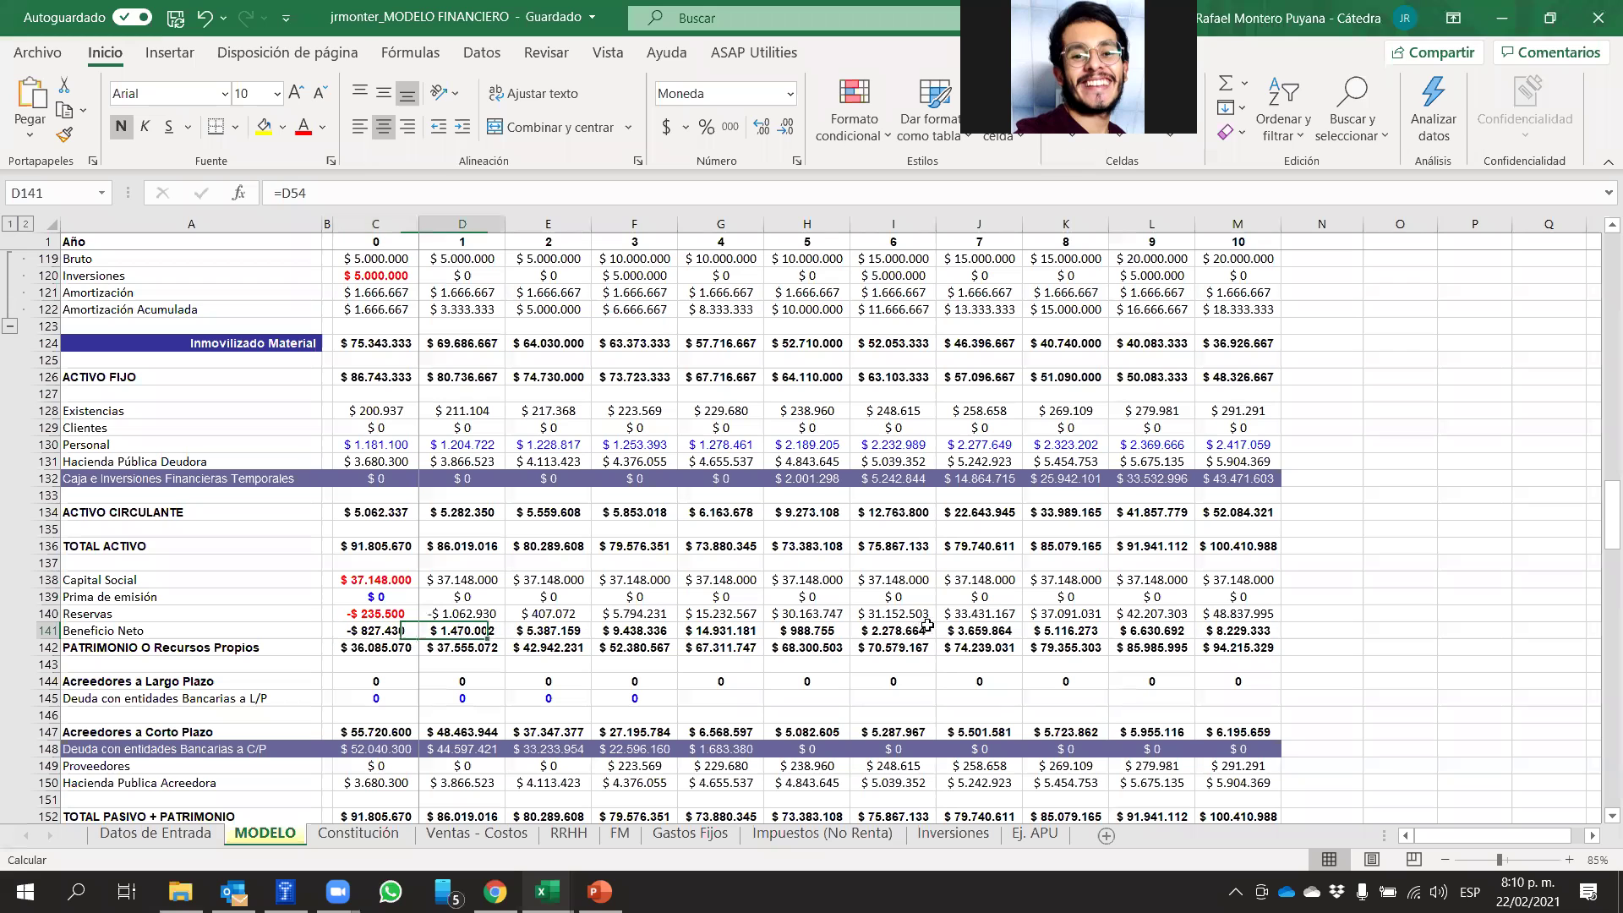
Inspect the Reservas formulas for years 1 to 4 and the cells they refer to, leaving them unedited
{"action": "left_click", "coordinate": [471, 614]}
{"action": "left_click", "coordinate": [339, 188]}
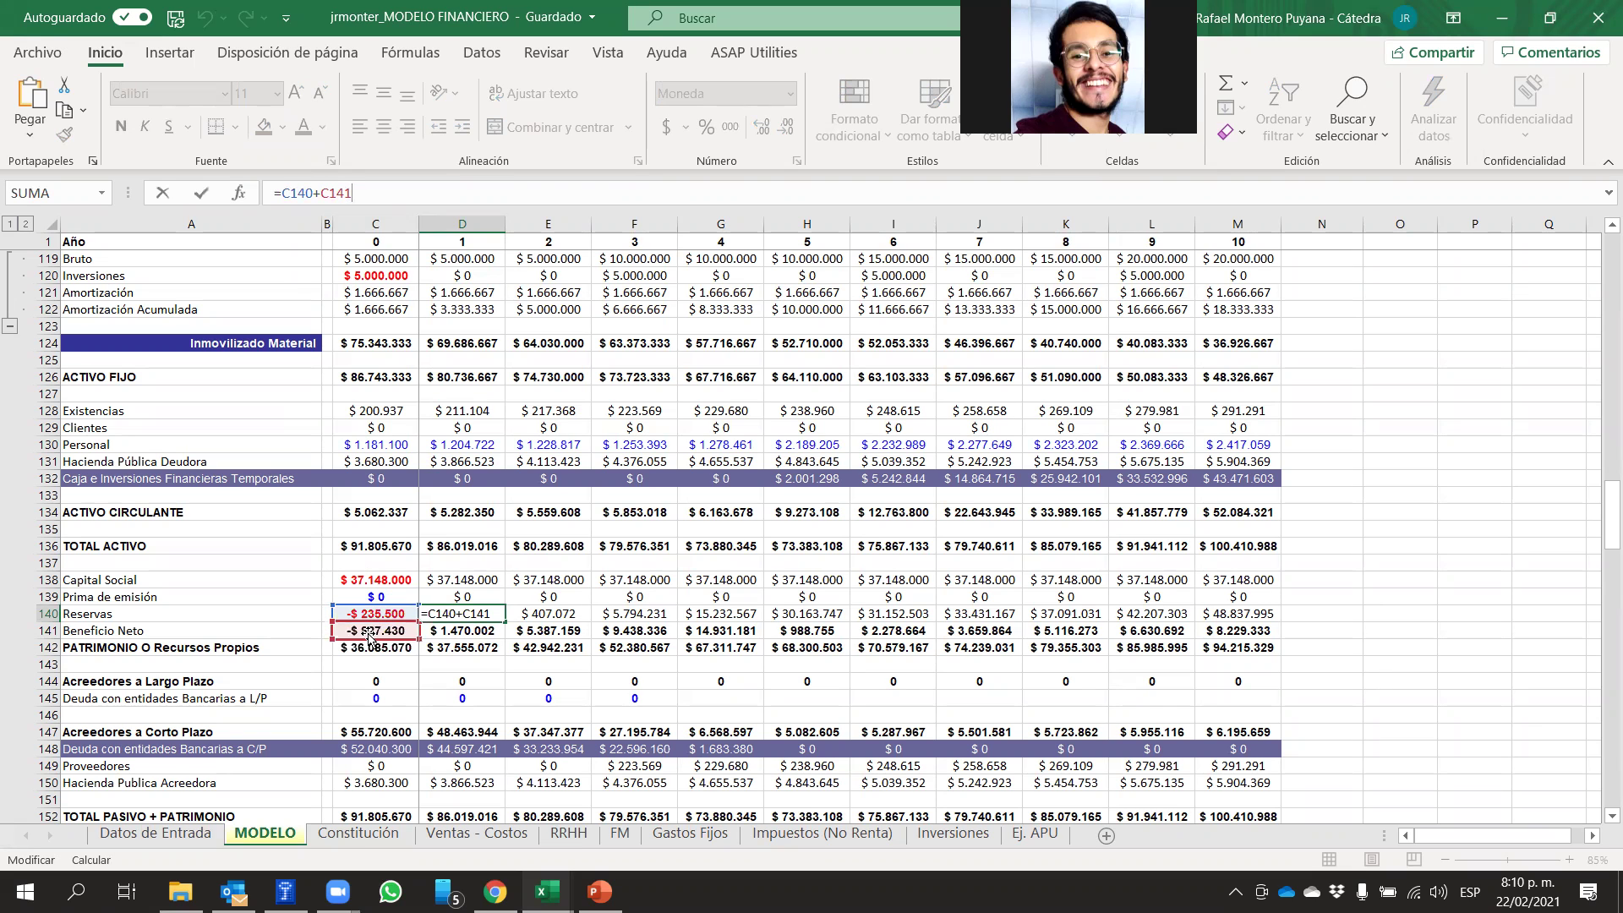
{"action": "left_click", "coordinate": [1371, 645]}
{"action": "left_click", "coordinate": [546, 614]}
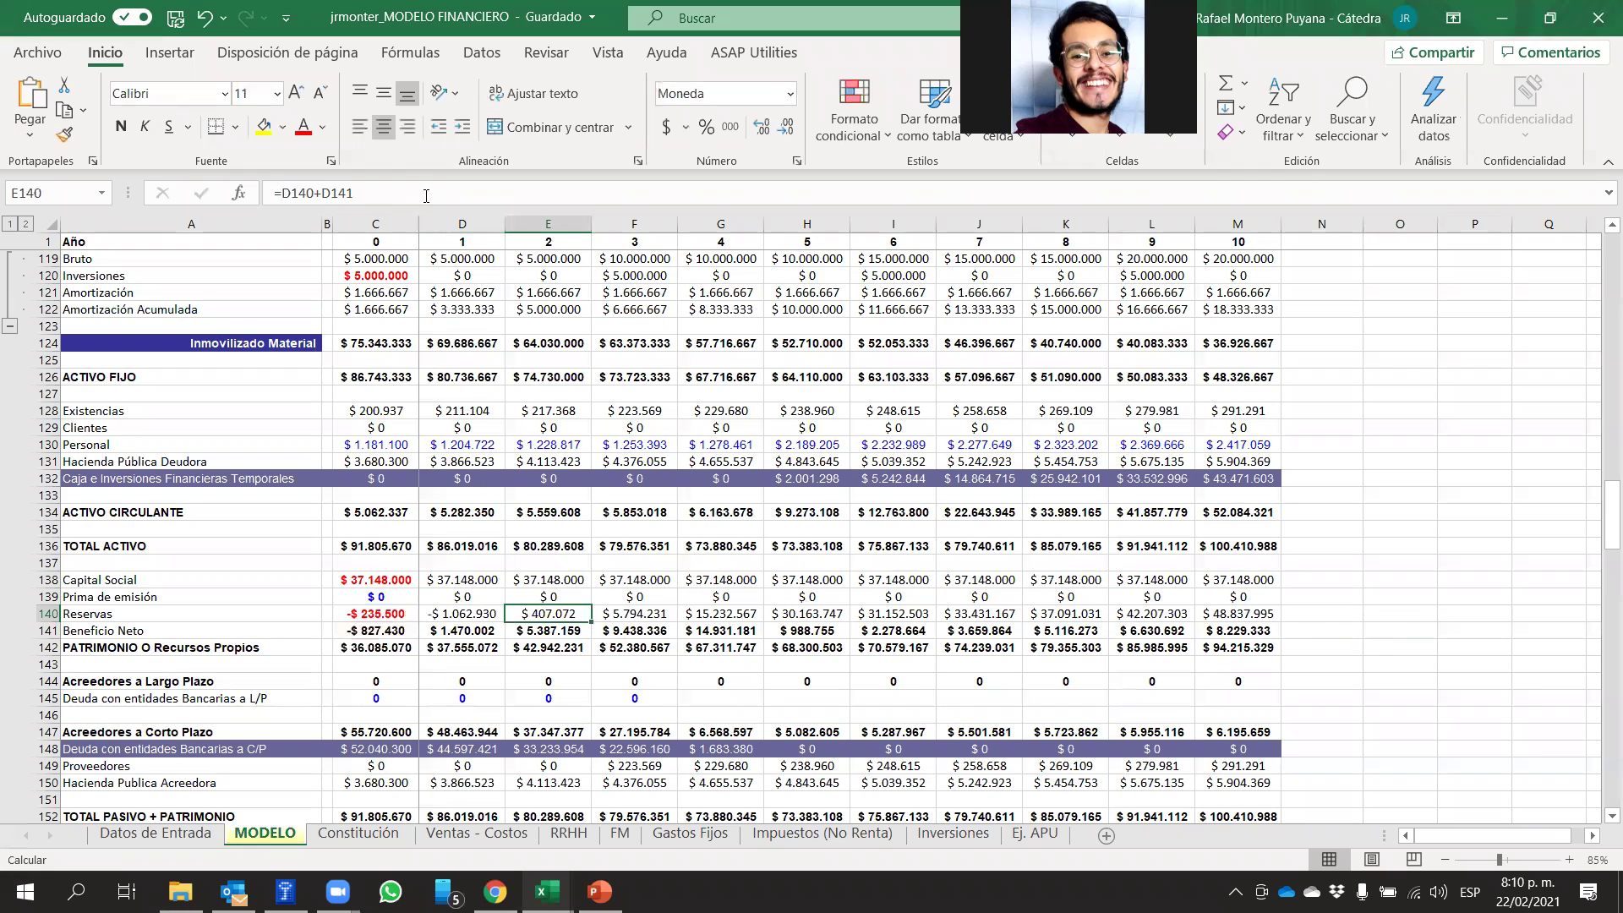
{"action": "double_click", "coordinate": [549, 613]}
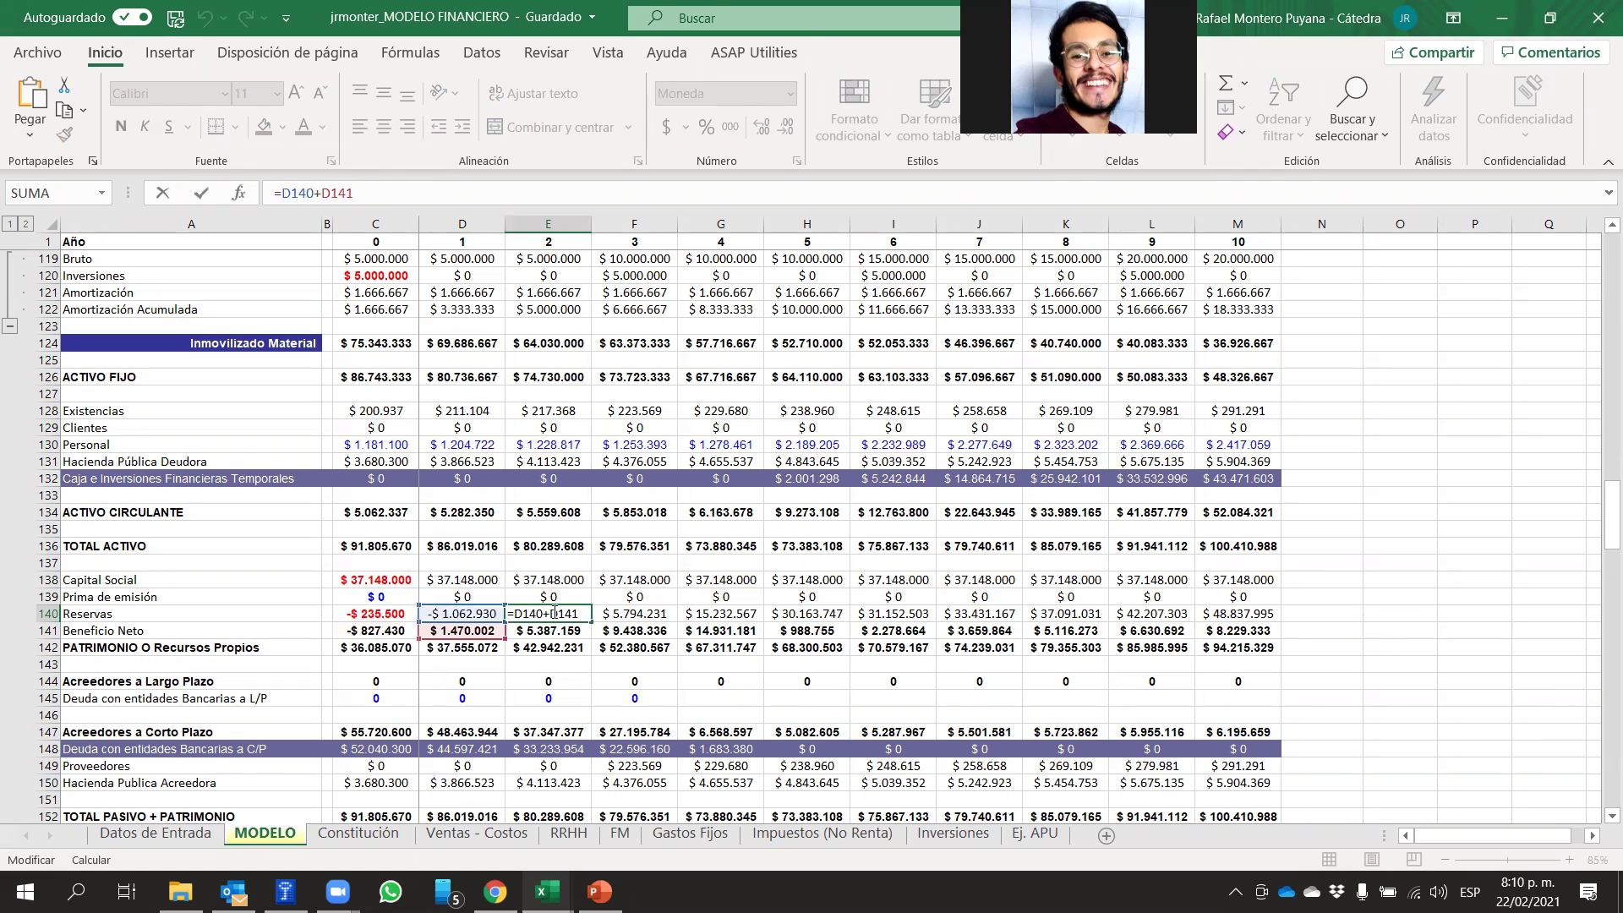
{"action": "left_click", "coordinate": [665, 611]}
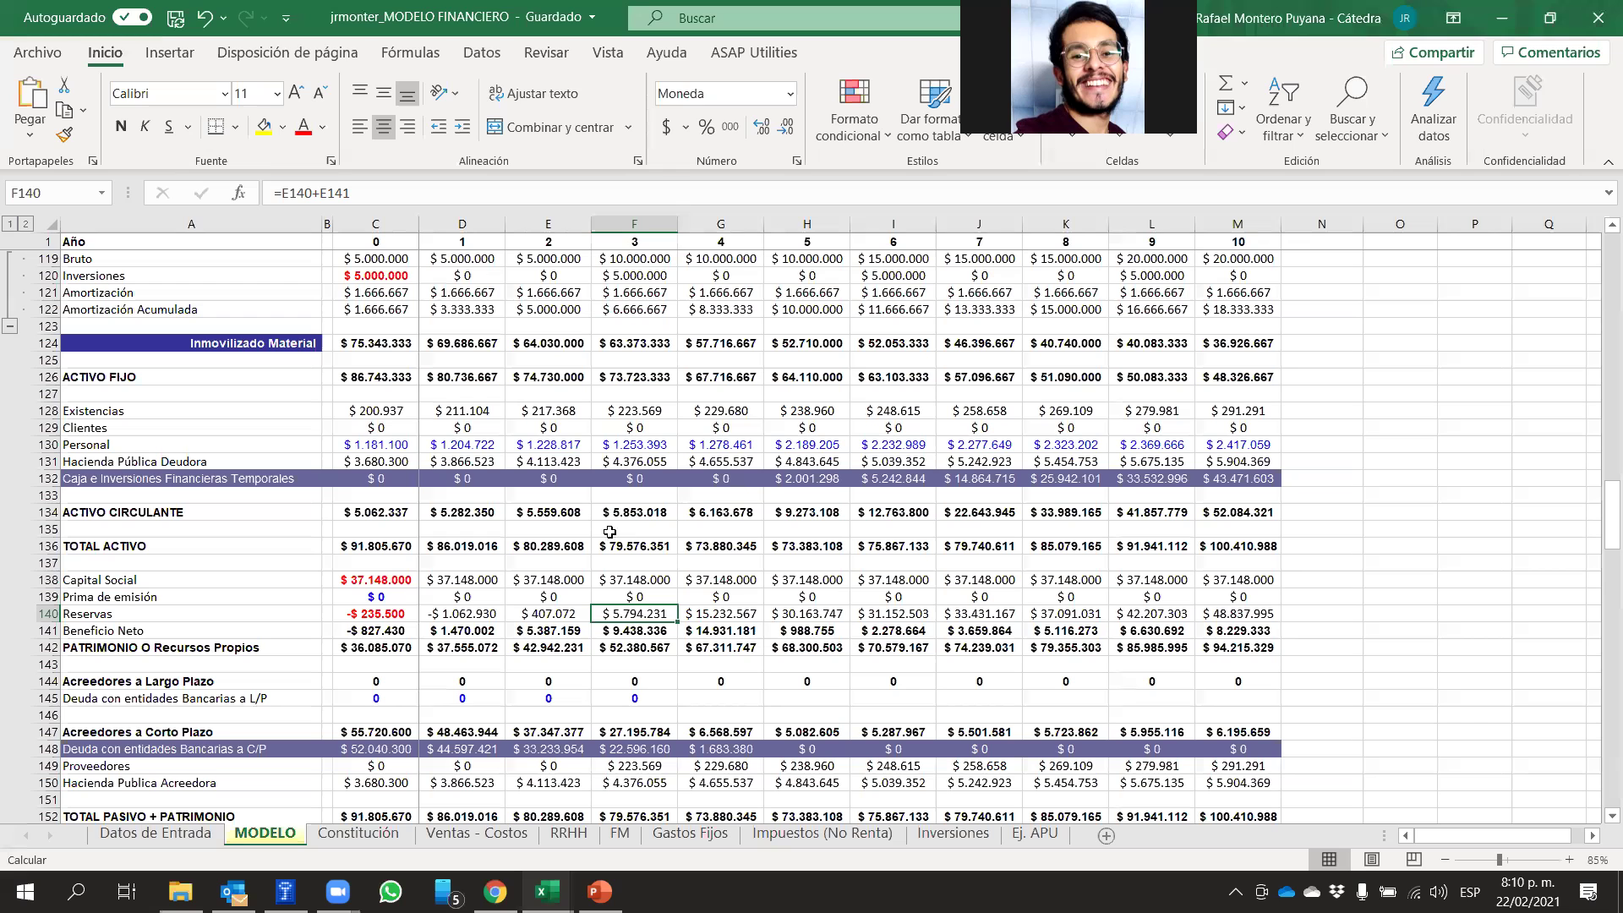
{"action": "left_click", "coordinate": [428, 201]}
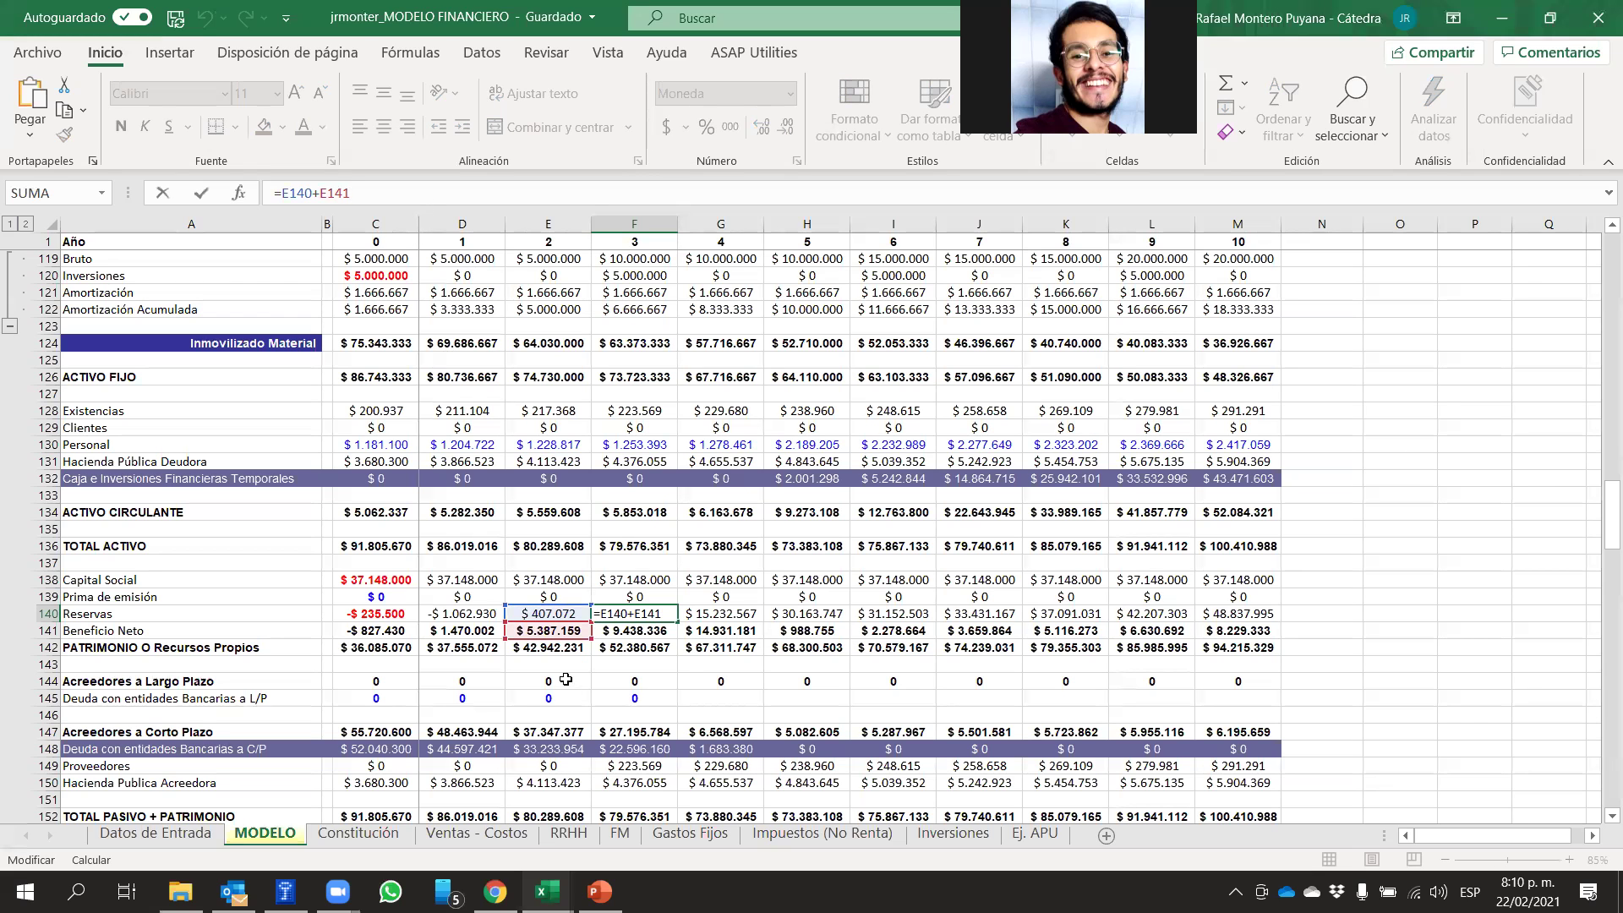
{"action": "key", "text": "ctrl+Return"}
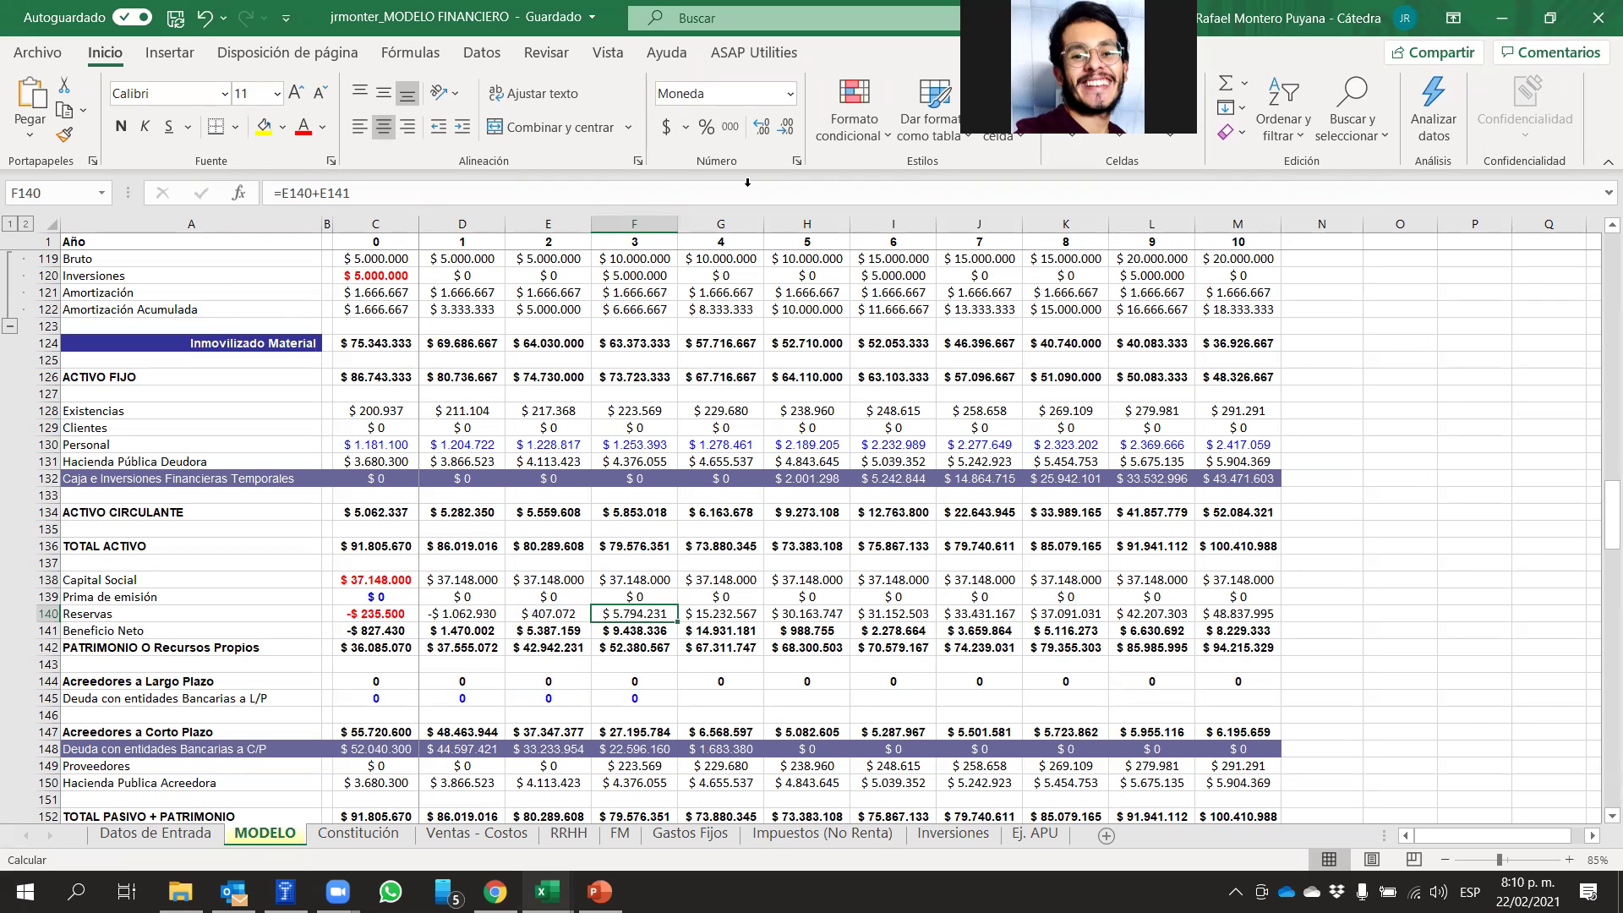
{"action": "left_click", "coordinate": [695, 612]}
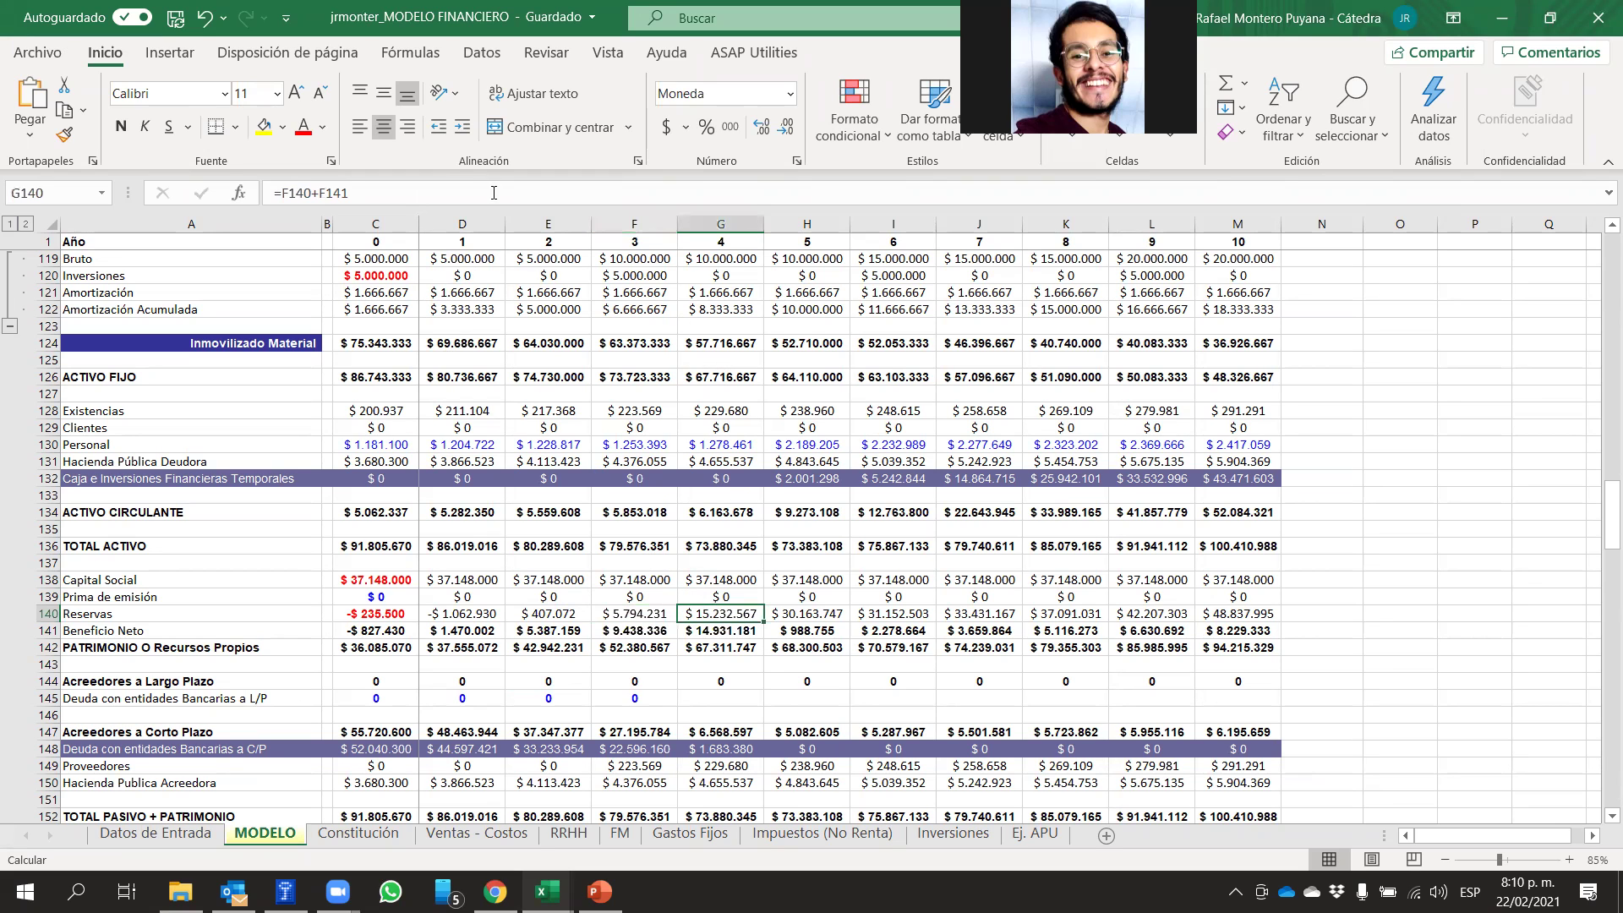
{"action": "key", "text": "F2"}
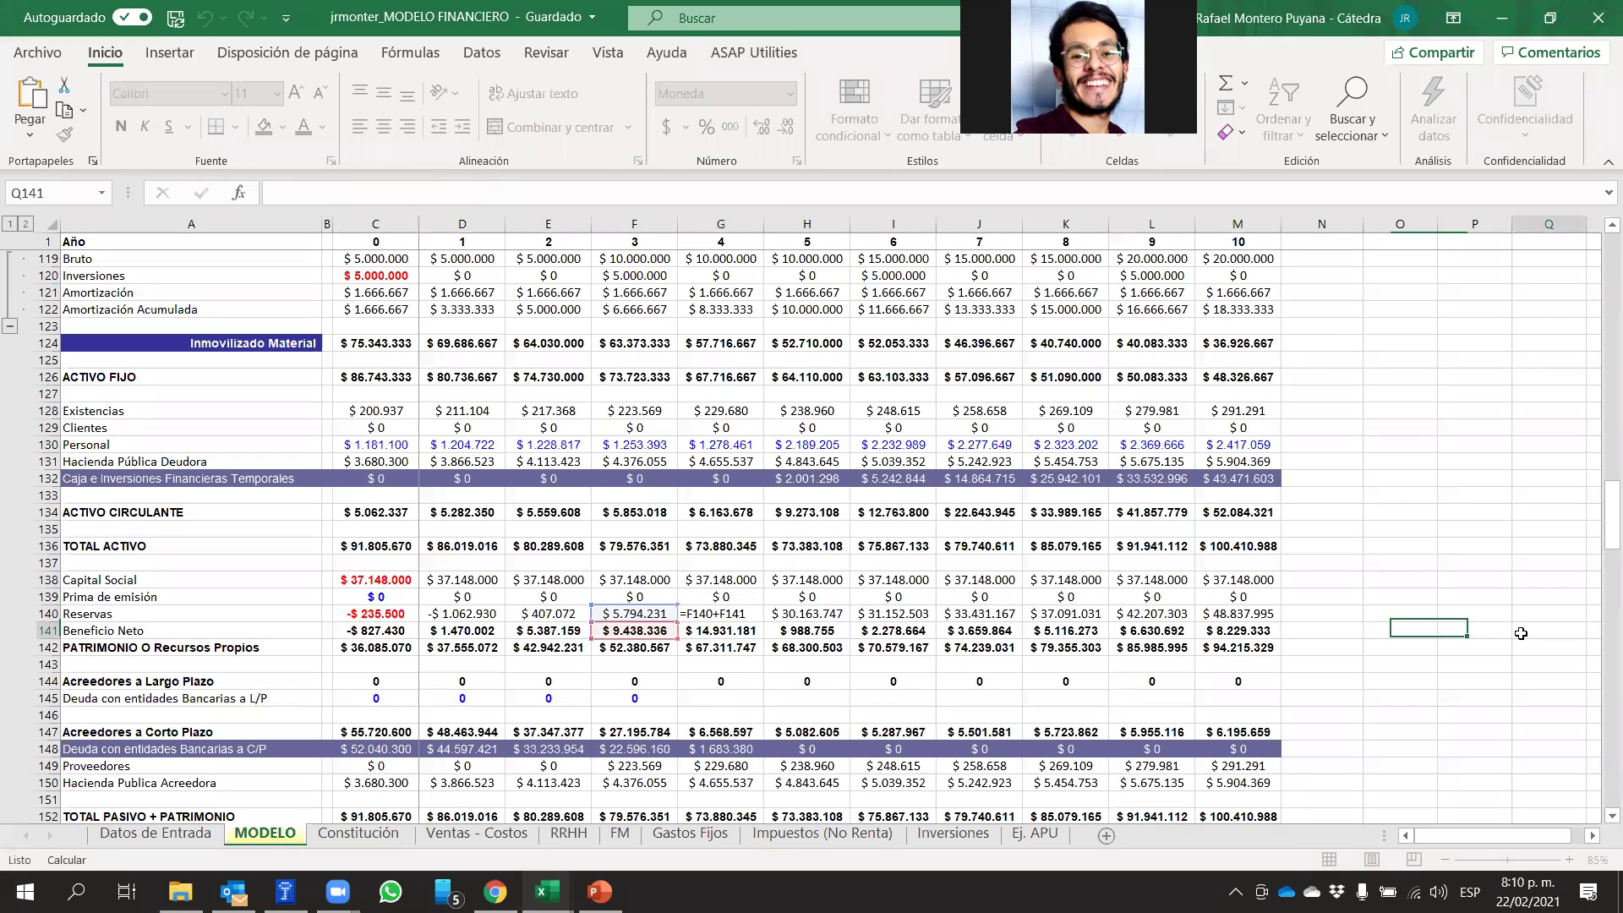
{"action": "left_click", "coordinate": [1521, 633]}
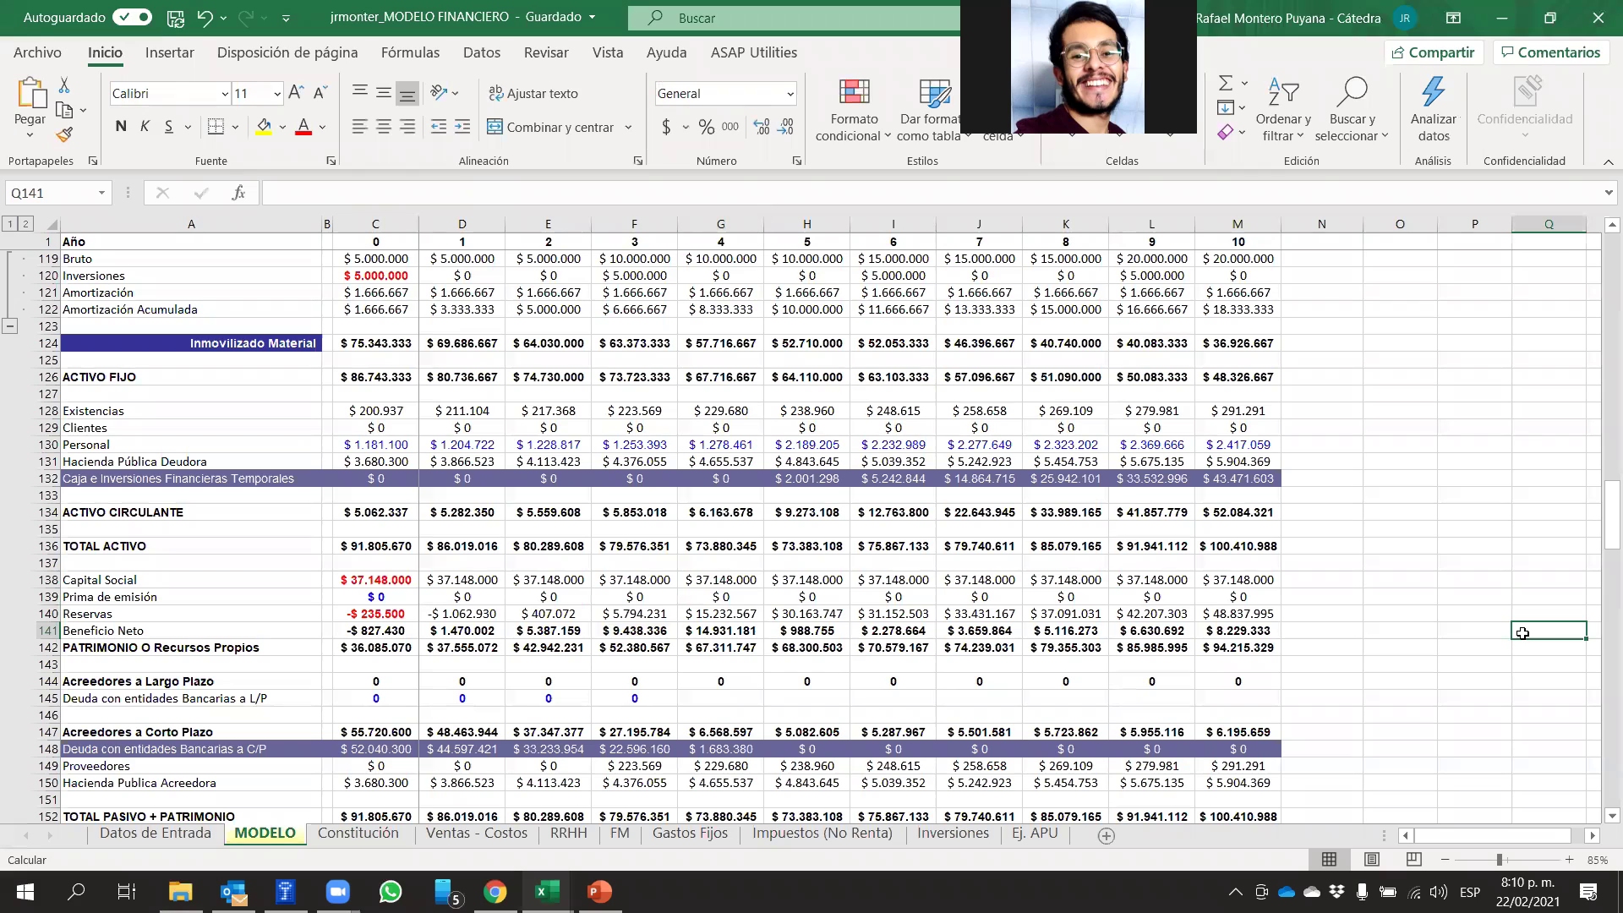
Switch to the PowerPoint presentation and go through slides 256 and 257 on La referencia circular
{"action": "left_click", "coordinate": [603, 881]}
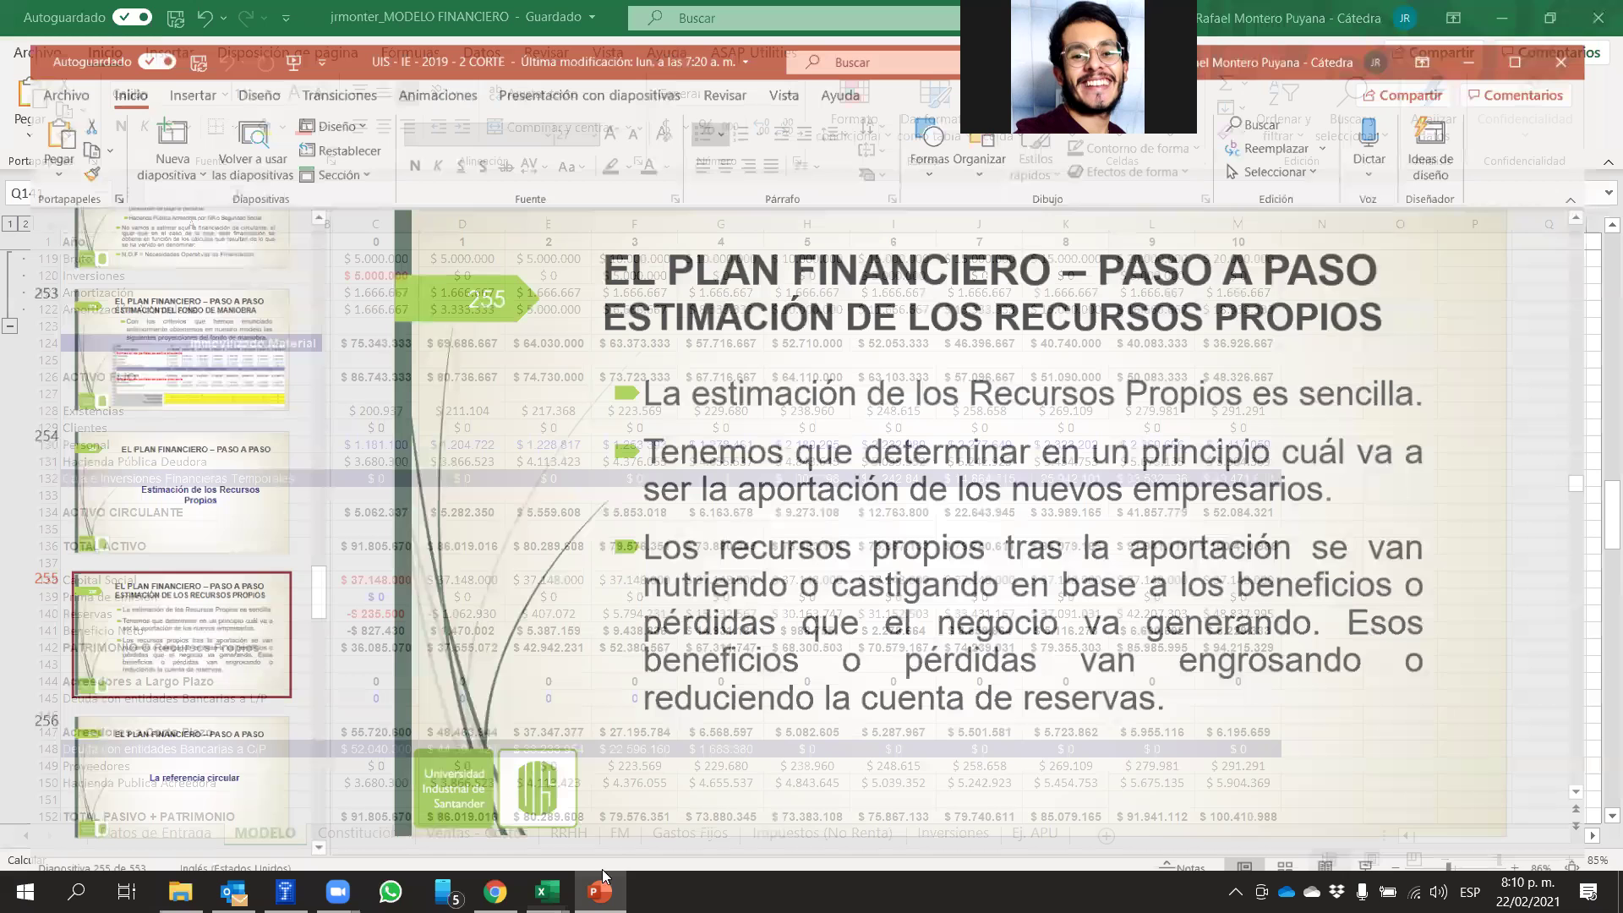
{"action": "left_click", "coordinate": [196, 739]}
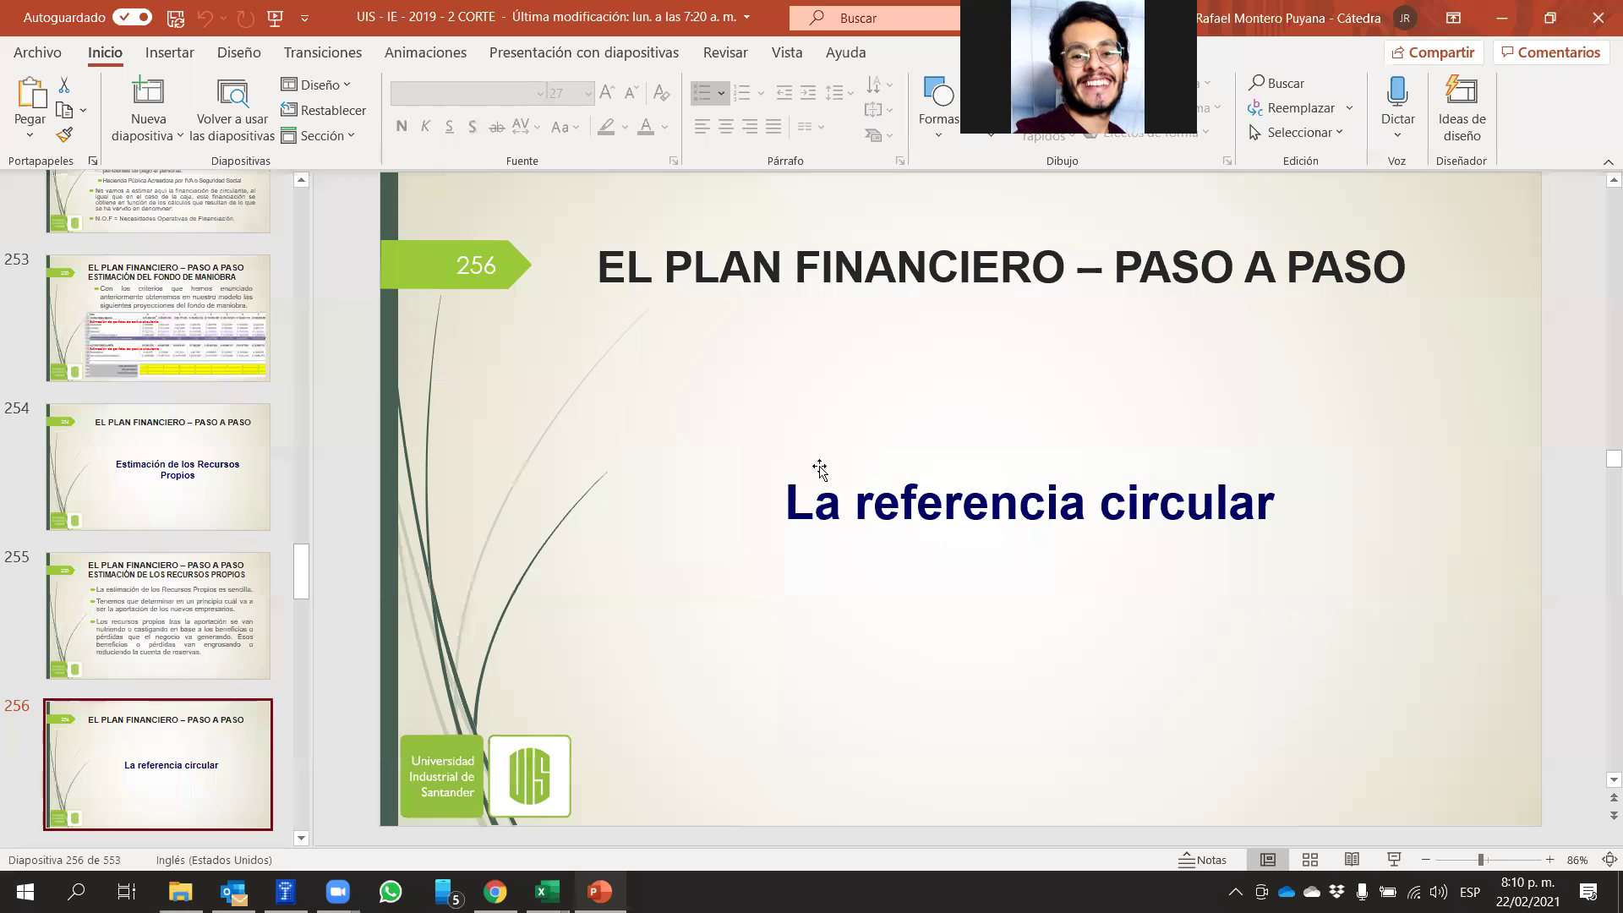
{"action": "scroll", "coordinate": [257, 535], "scroll_direction": "down", "scroll_amount": 5}
{"action": "left_click", "coordinate": [226, 389]}
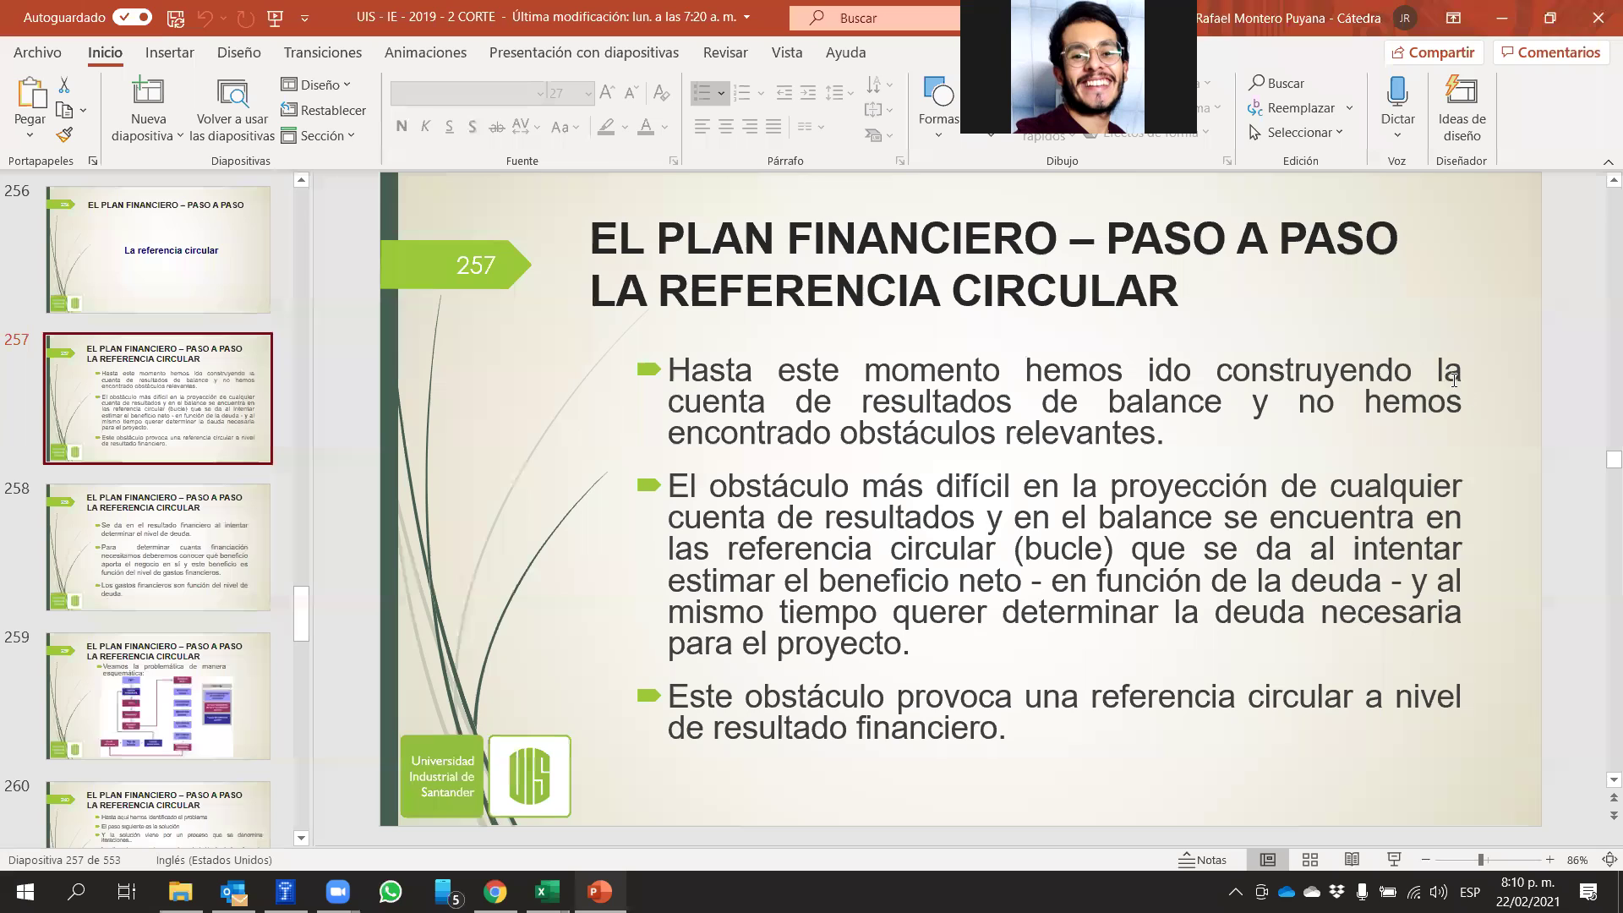
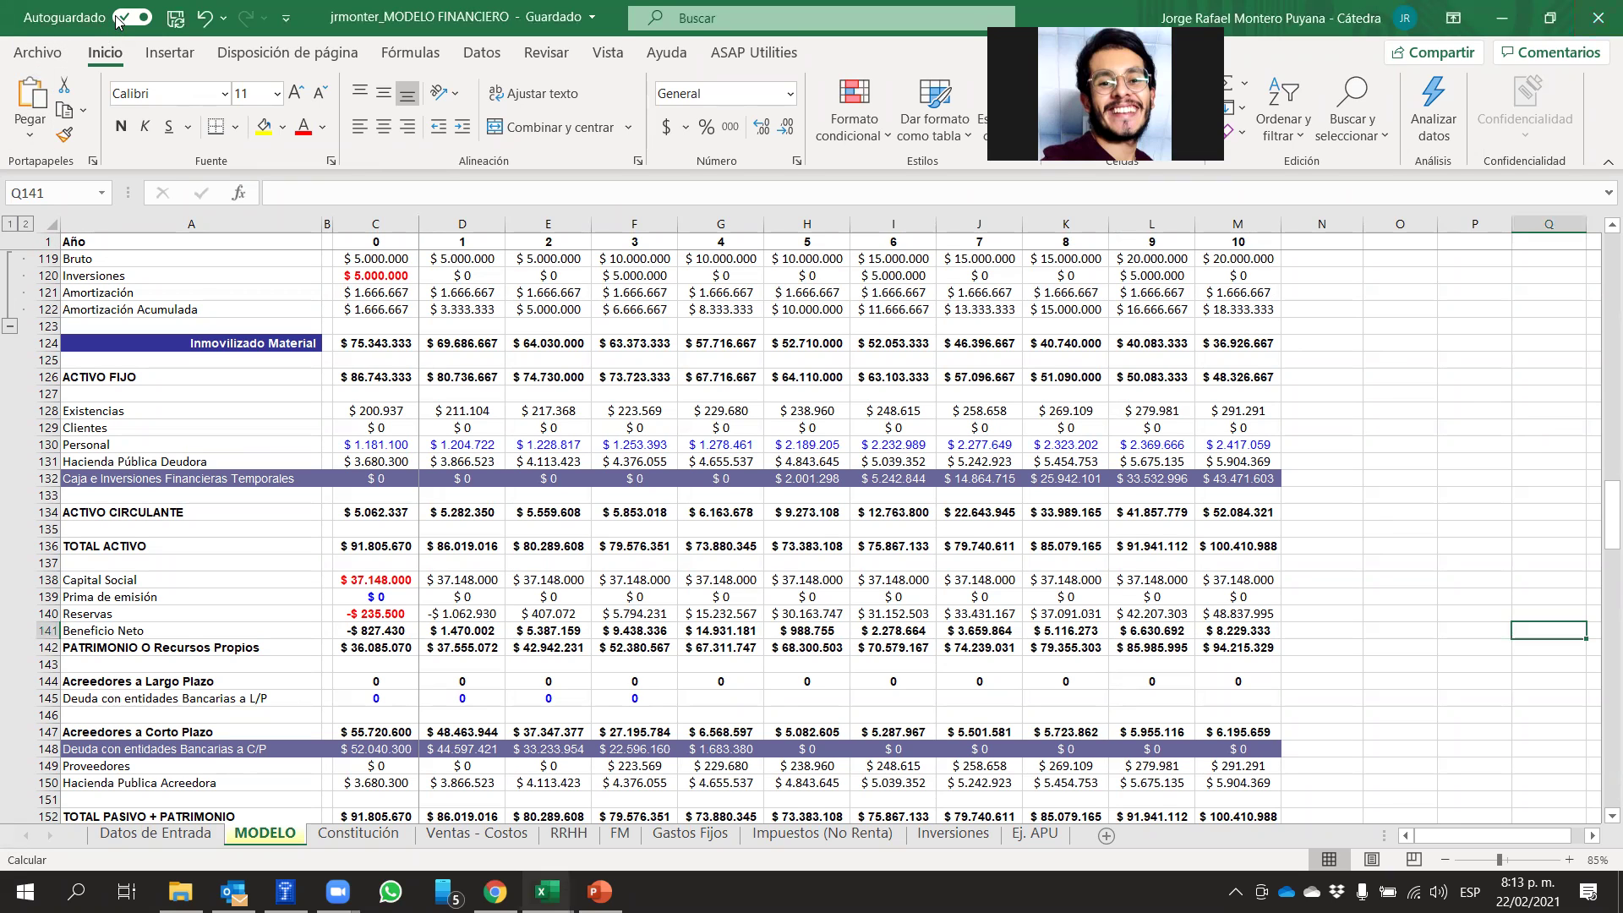
Toggle Habilitar cálculo iterativo several times in Excel's Fórmulas options to demonstrate the setting, and accept the options
{"action": "left_click", "coordinate": [34, 56]}
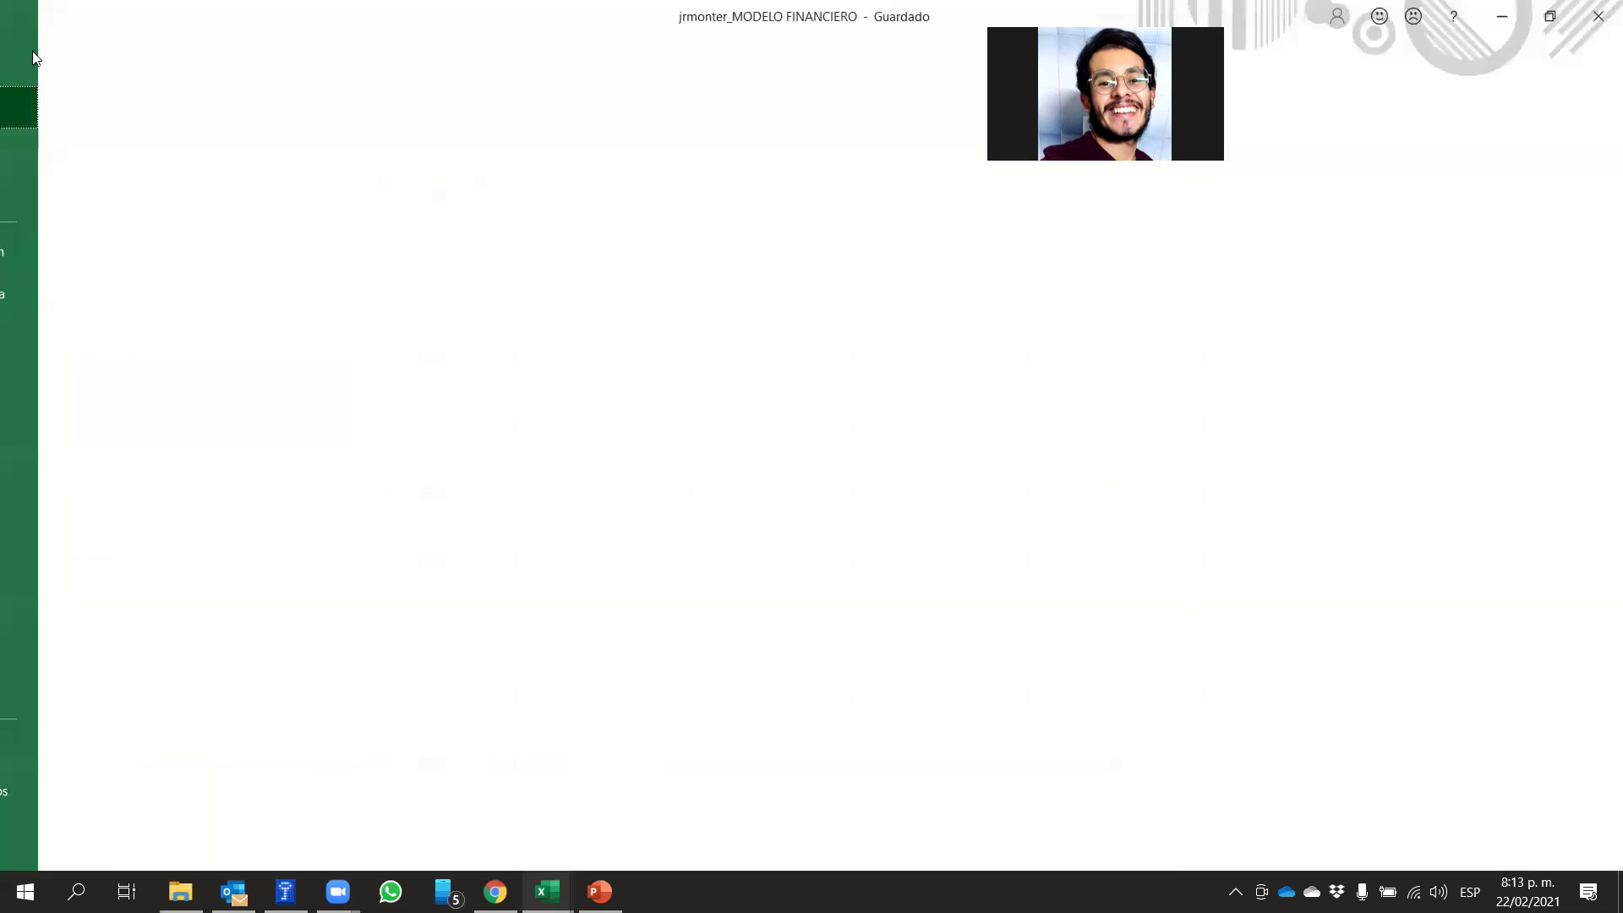
{"action": "left_click", "coordinate": [57, 835]}
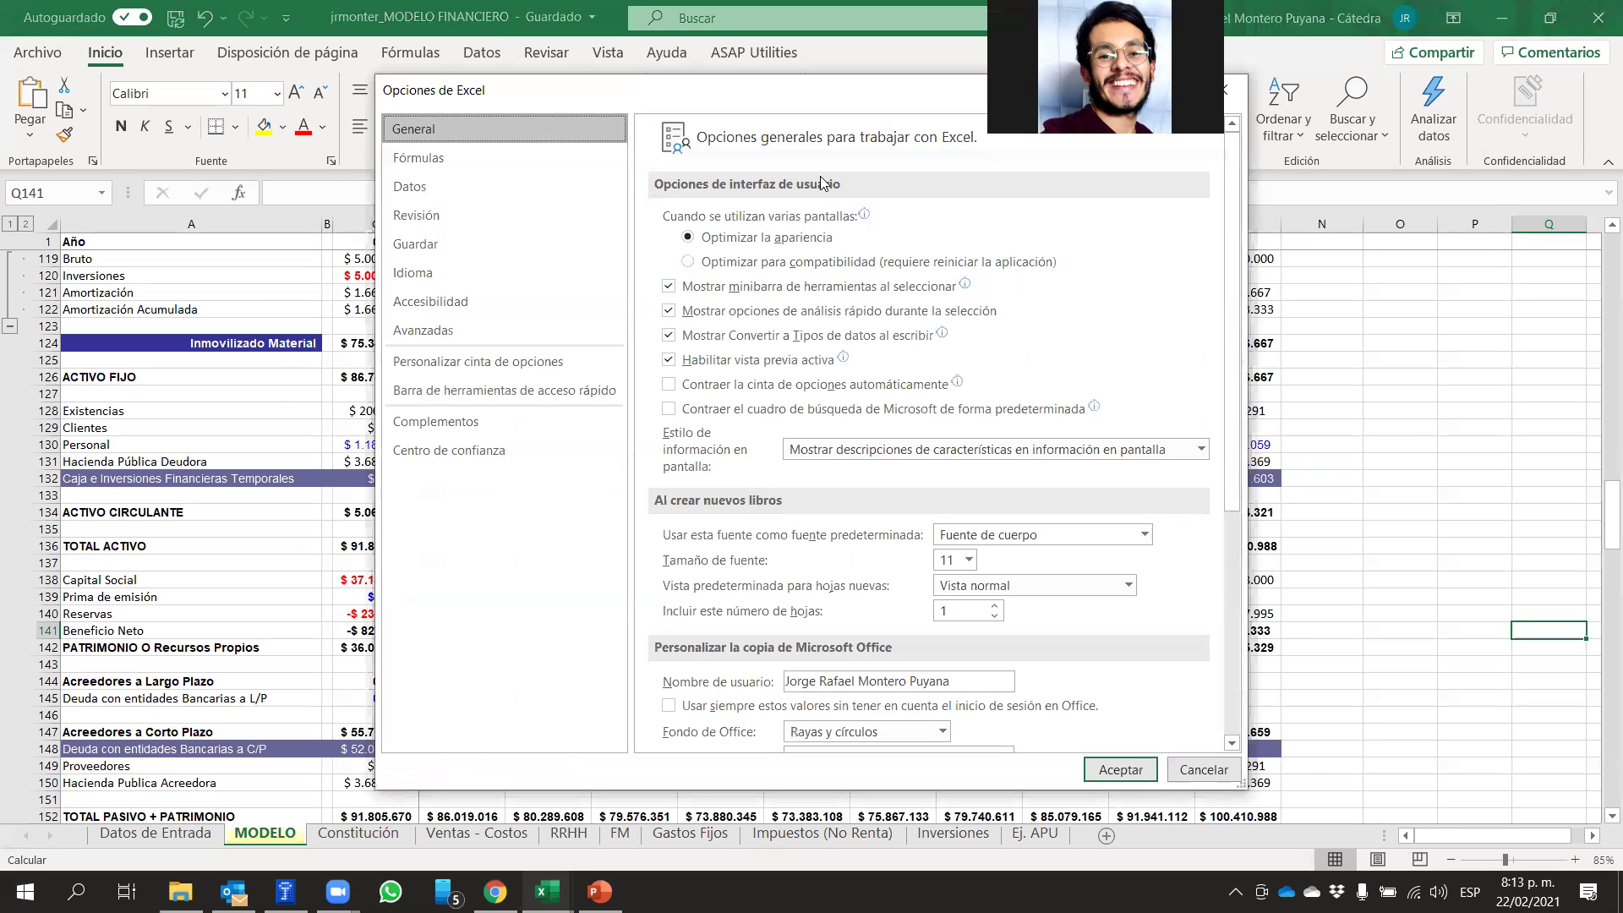
{"action": "left_click", "coordinate": [440, 160]}
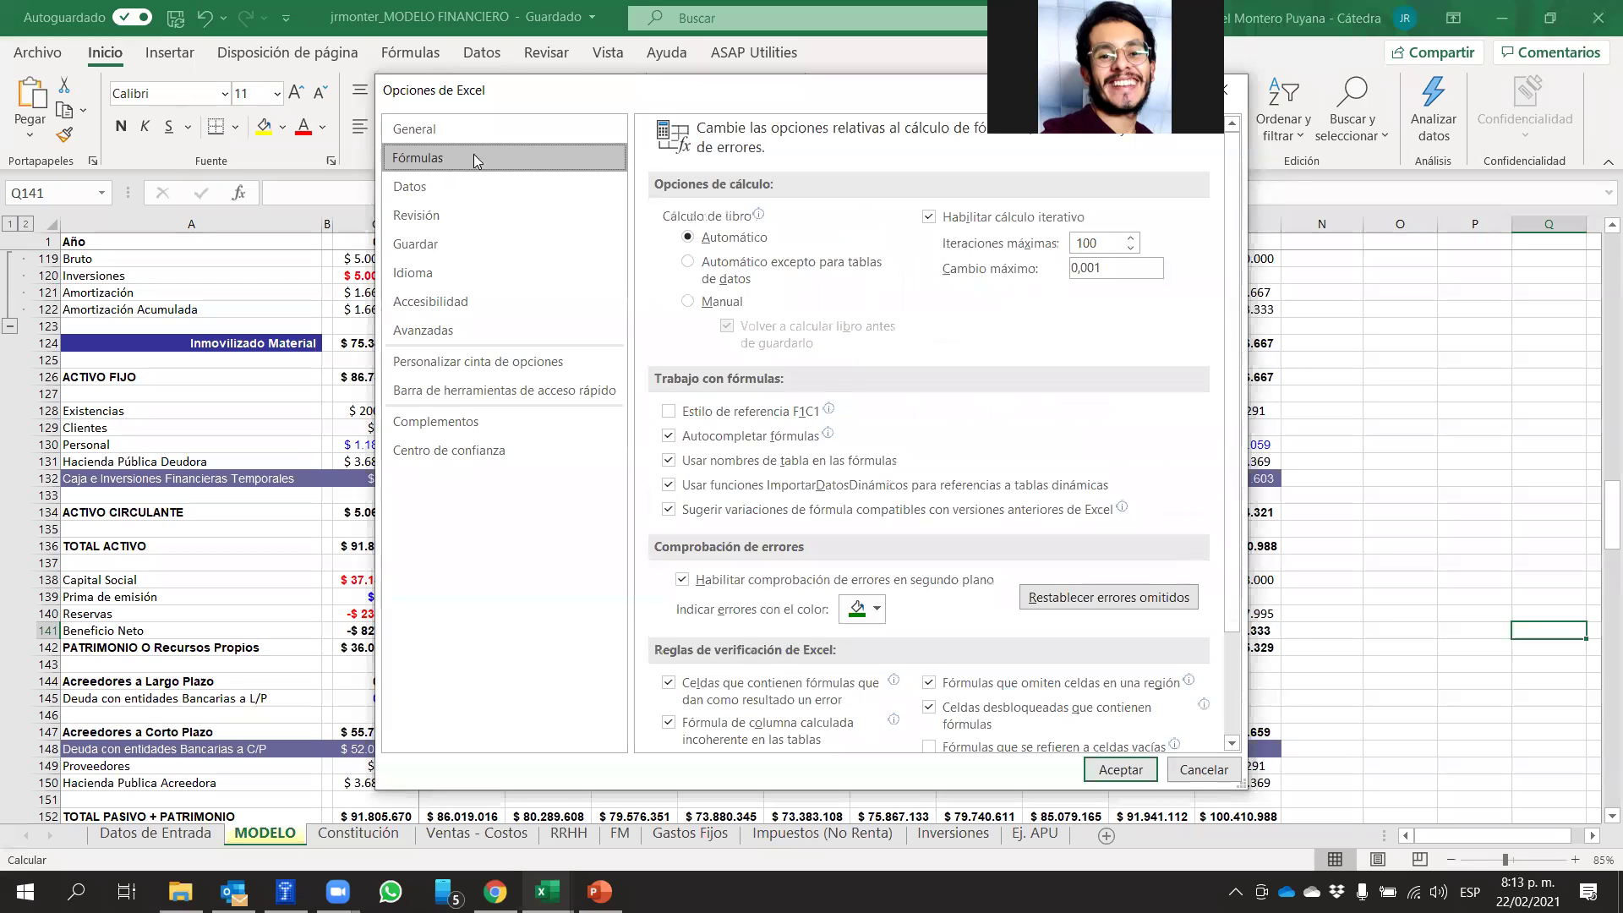
{"action": "left_click", "coordinate": [929, 217]}
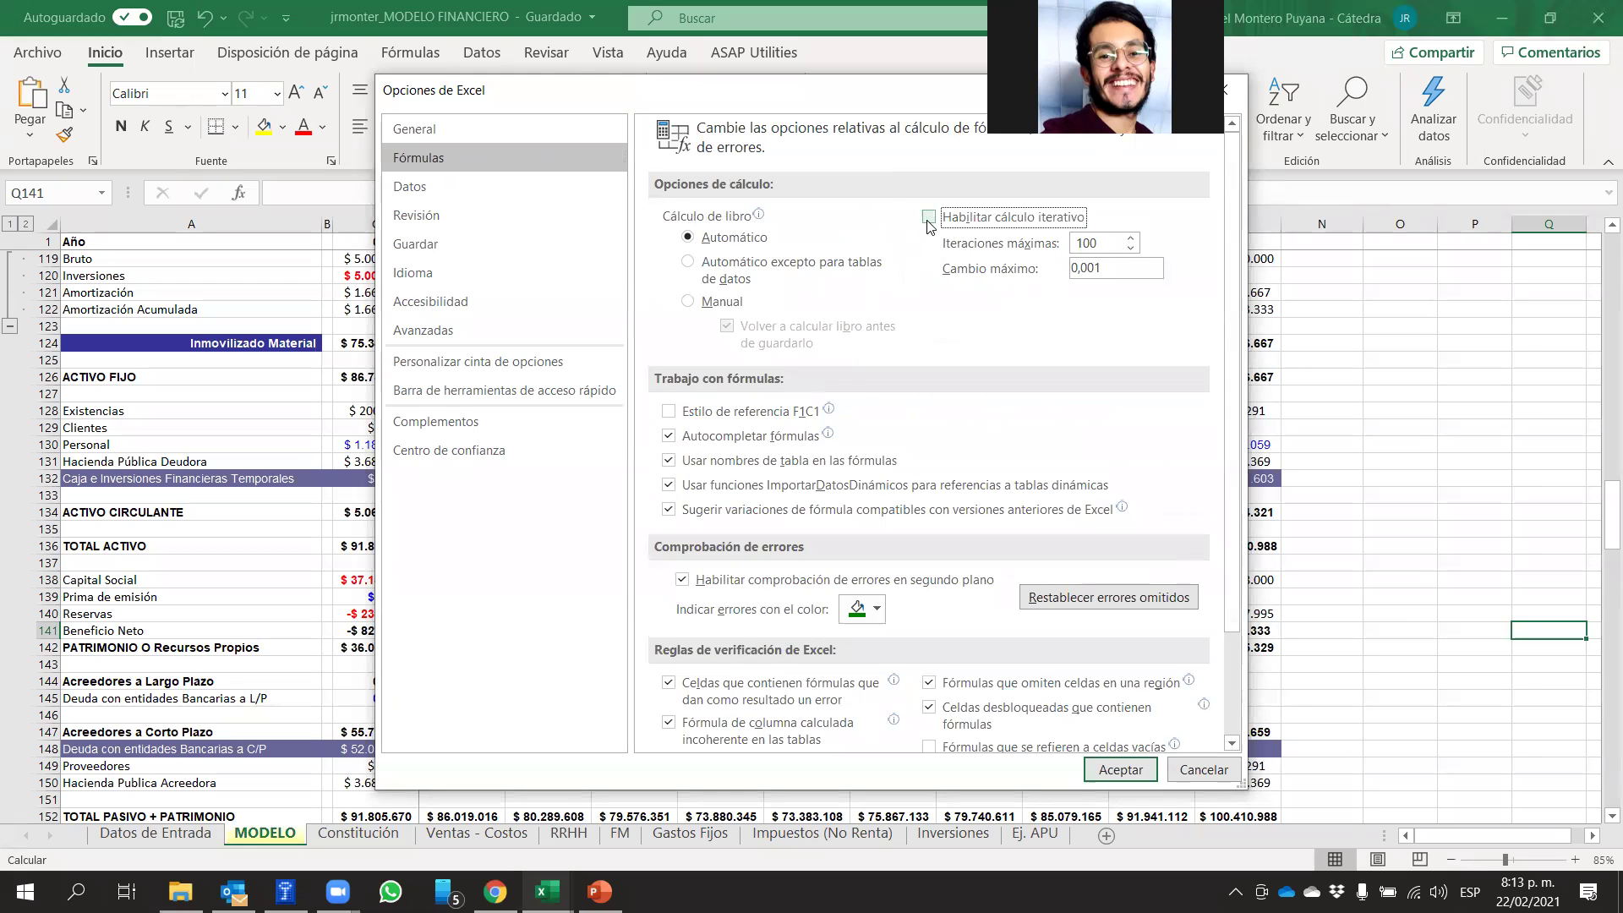
{"action": "left_click", "coordinate": [929, 218]}
{"action": "left_click", "coordinate": [929, 218]}
{"action": "left_click", "coordinate": [930, 222]}
{"action": "left_click", "coordinate": [929, 220]}
{"action": "left_click", "coordinate": [929, 220]}
{"action": "left_click", "coordinate": [930, 219]}
{"action": "left_click", "coordinate": [1120, 770]}
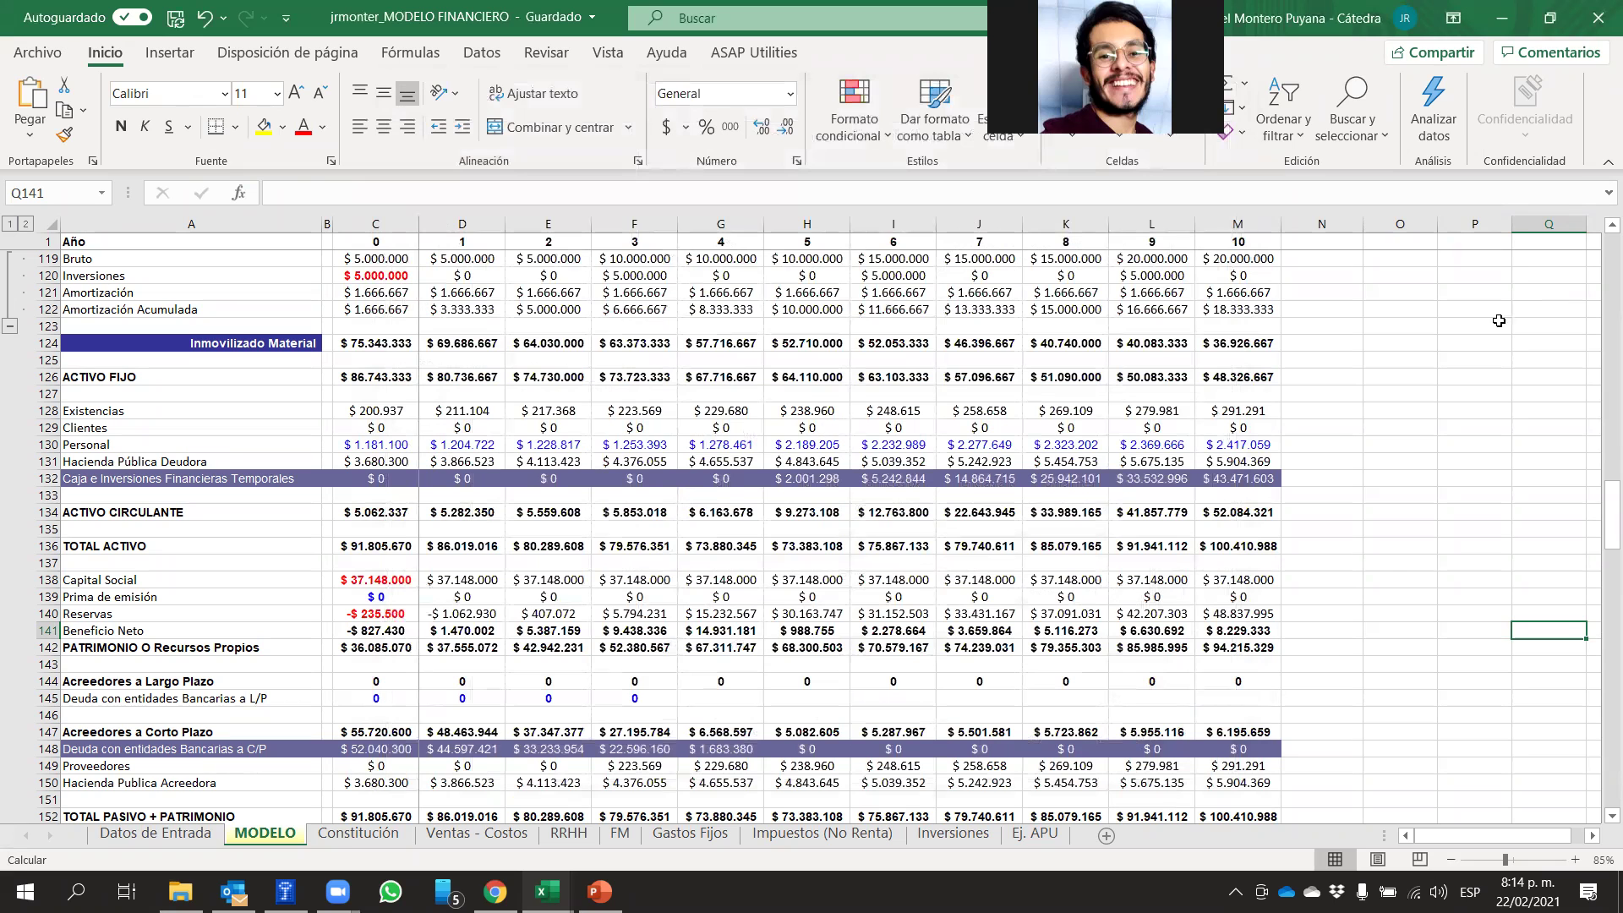
Switch back to PowerPoint to view slide 260 on solving the circular reference with iterations
{"action": "left_click", "coordinate": [599, 891]}
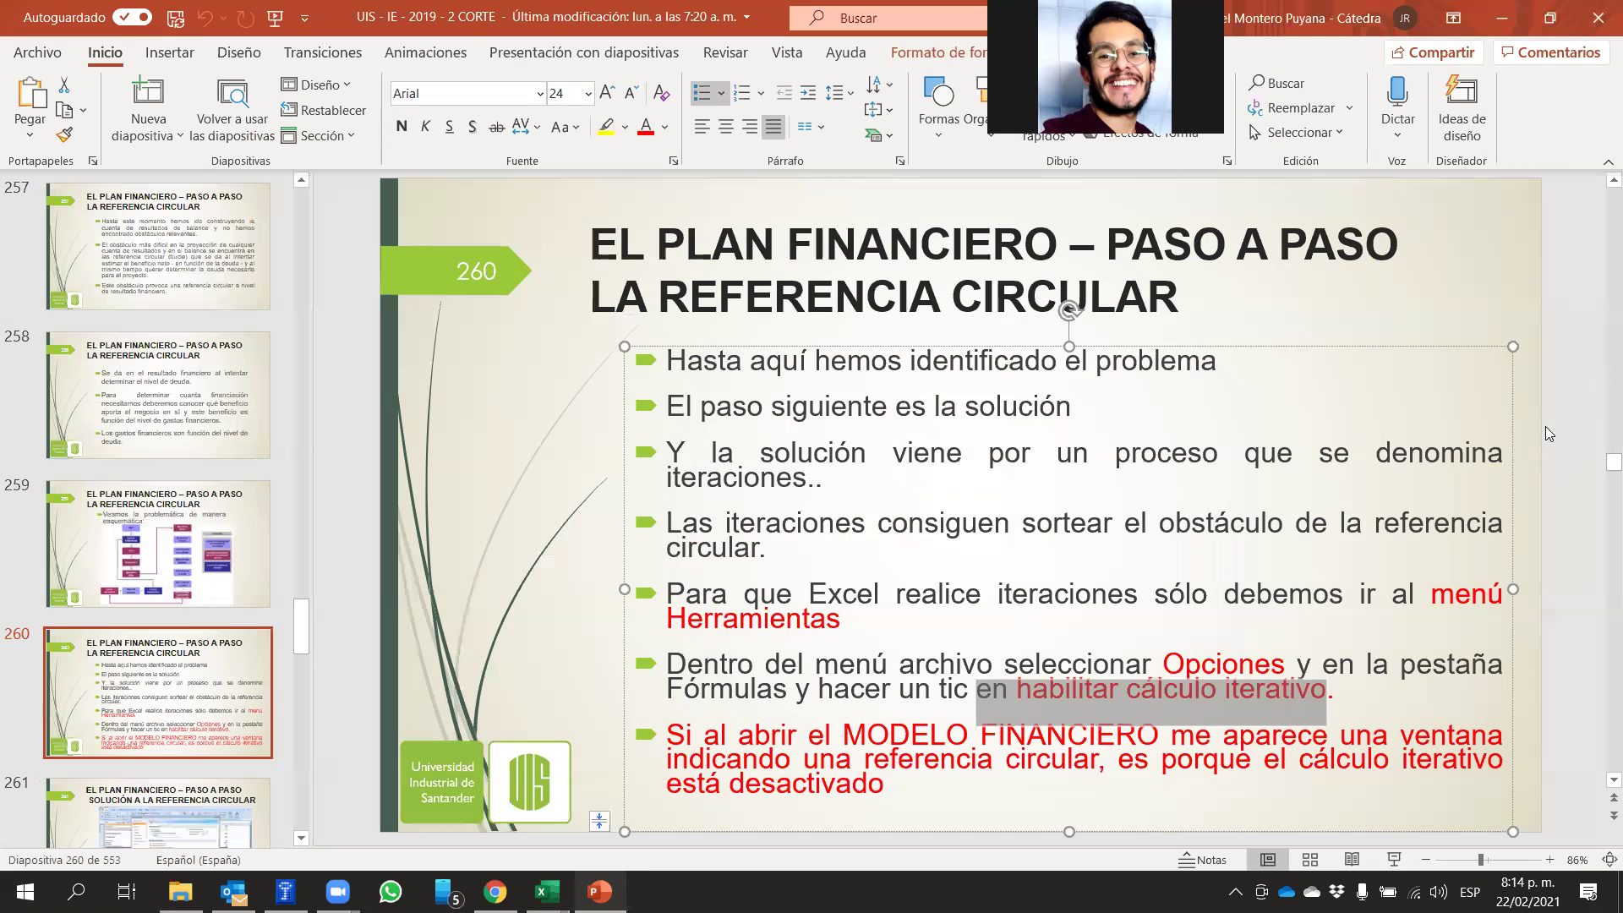
Go through slides 261 to 264 on enabling iterative calculation and the EBT adjustments that fix model errors, returning to slide 261
{"action": "left_click", "coordinate": [1569, 367]}
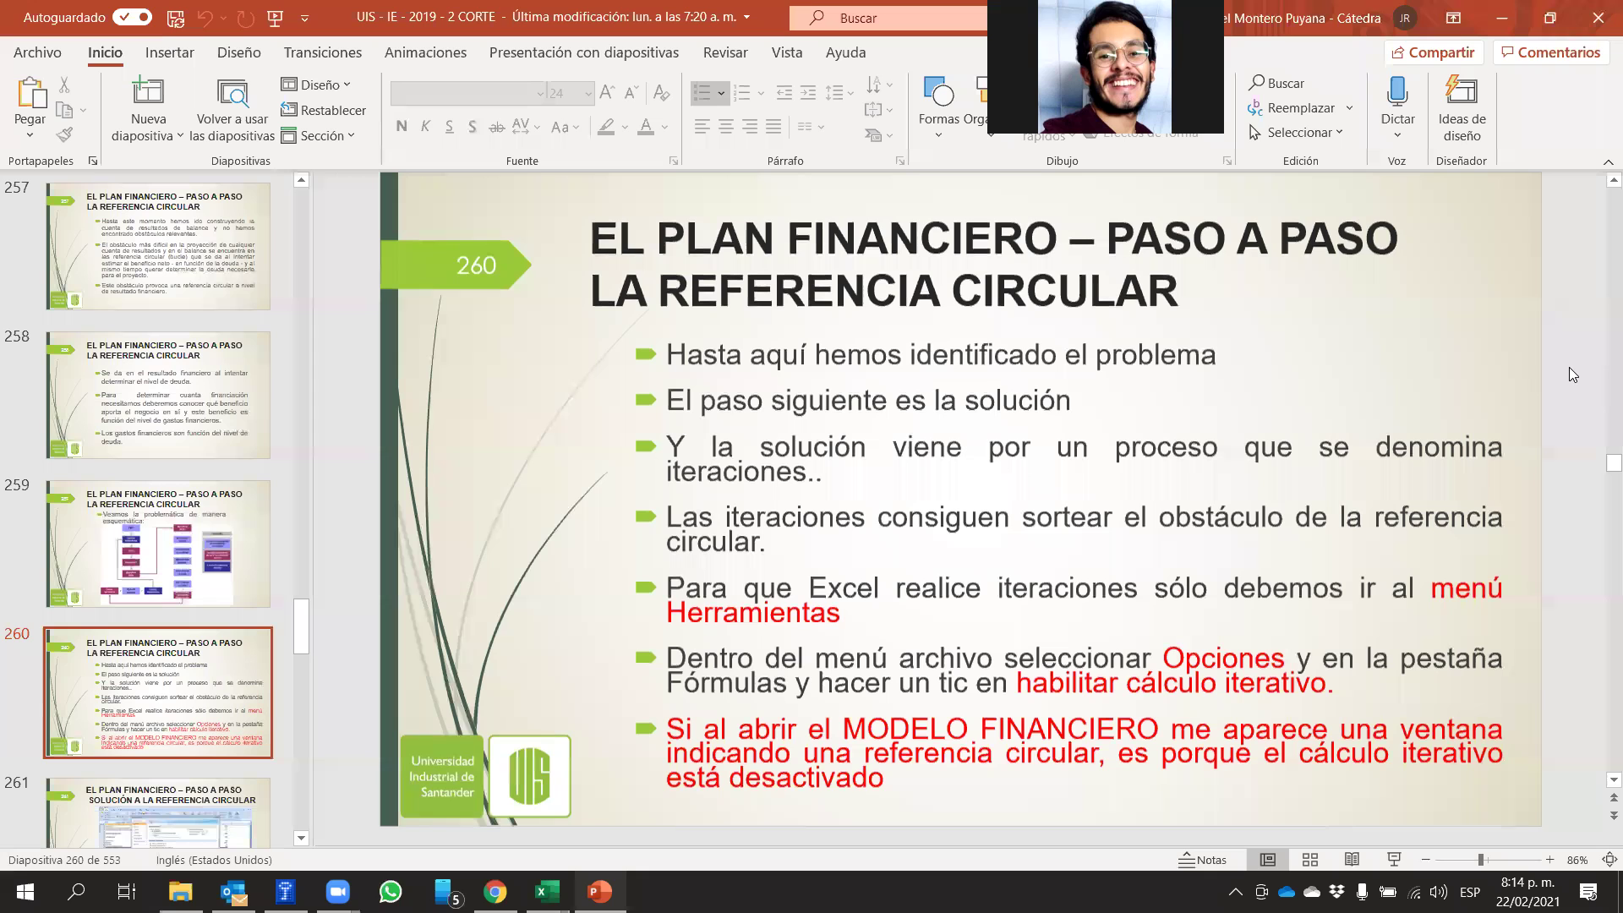
{"action": "scroll", "coordinate": [1570, 367], "scroll_direction": "down", "scroll_amount": 1}
{"action": "scroll", "coordinate": [1570, 367], "scroll_direction": "down", "scroll_amount": 1}
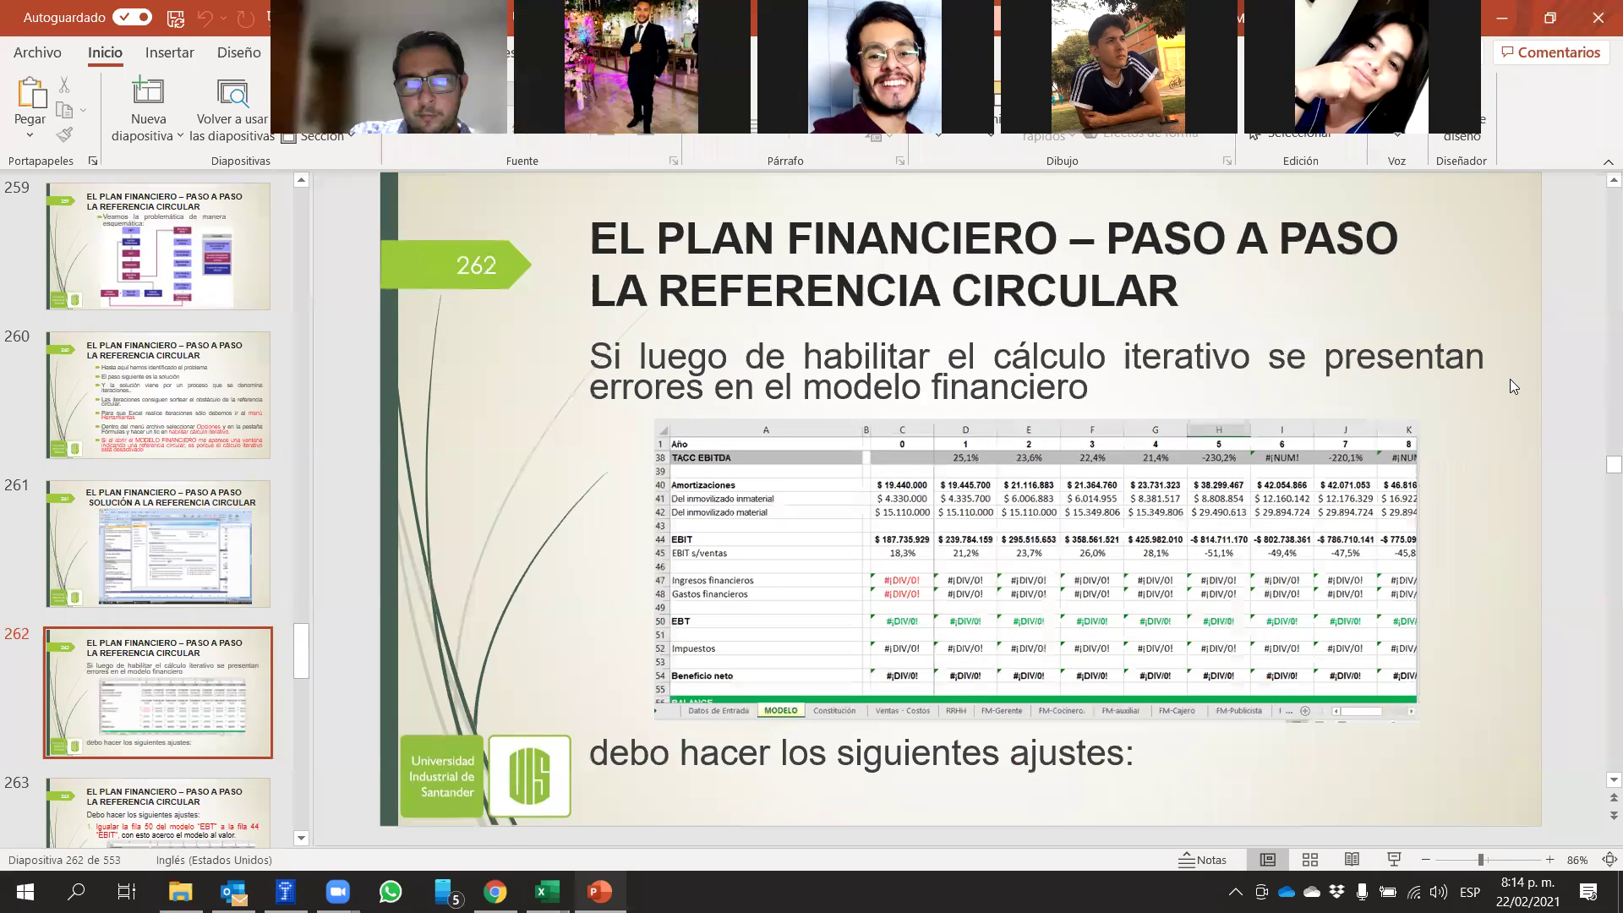
{"action": "scroll", "coordinate": [1510, 381], "scroll_direction": "down", "scroll_amount": 1}
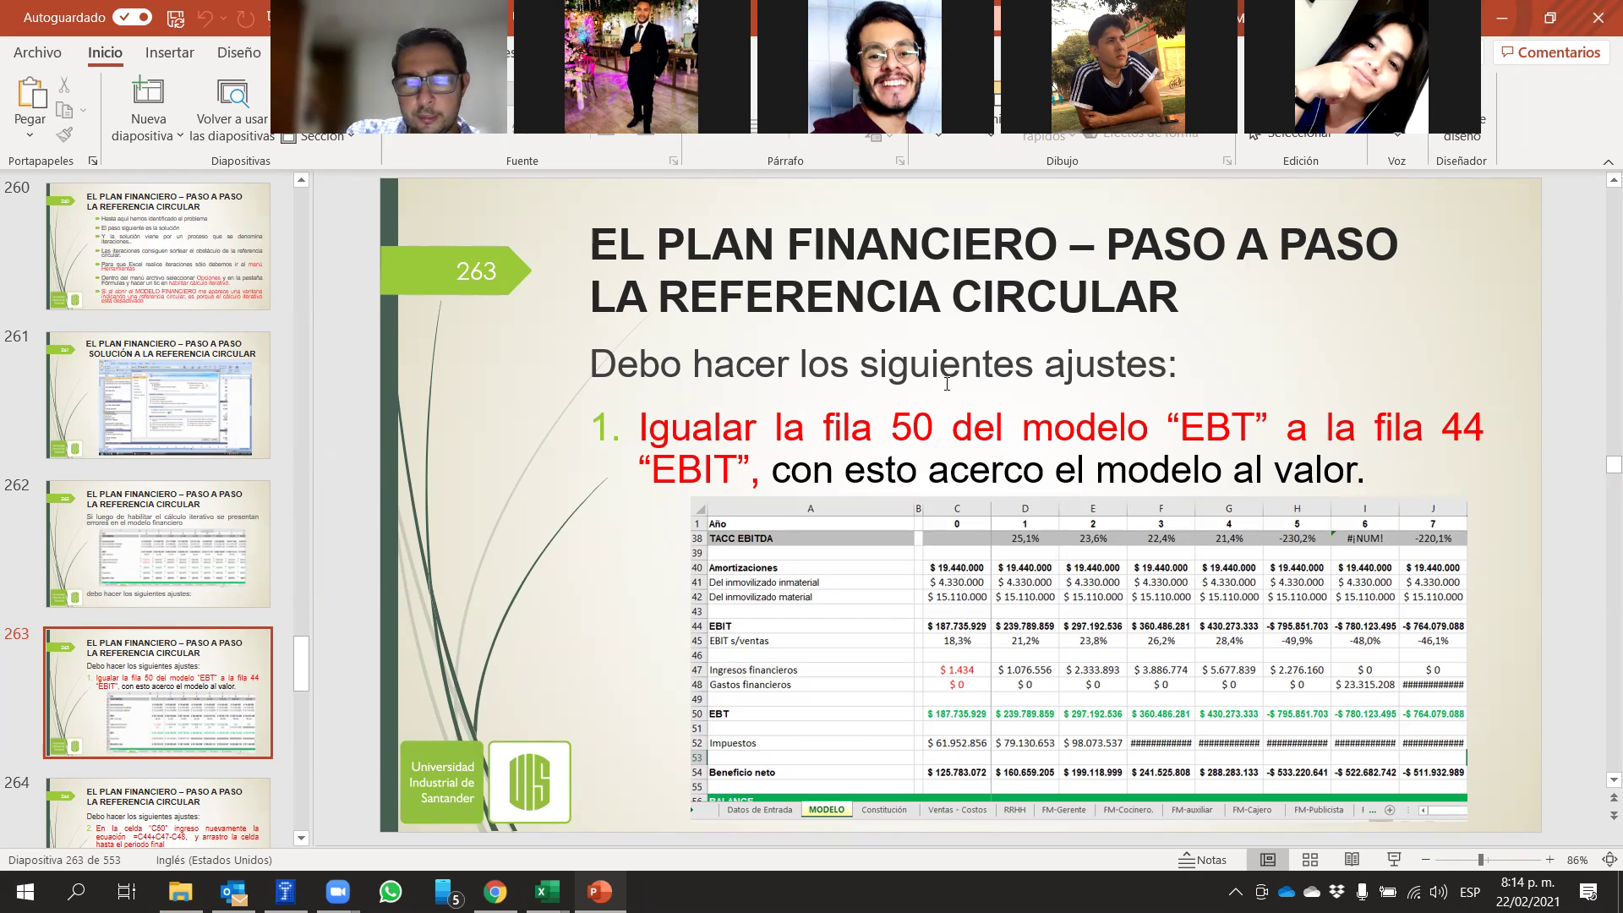
{"action": "left_click", "coordinate": [208, 544]}
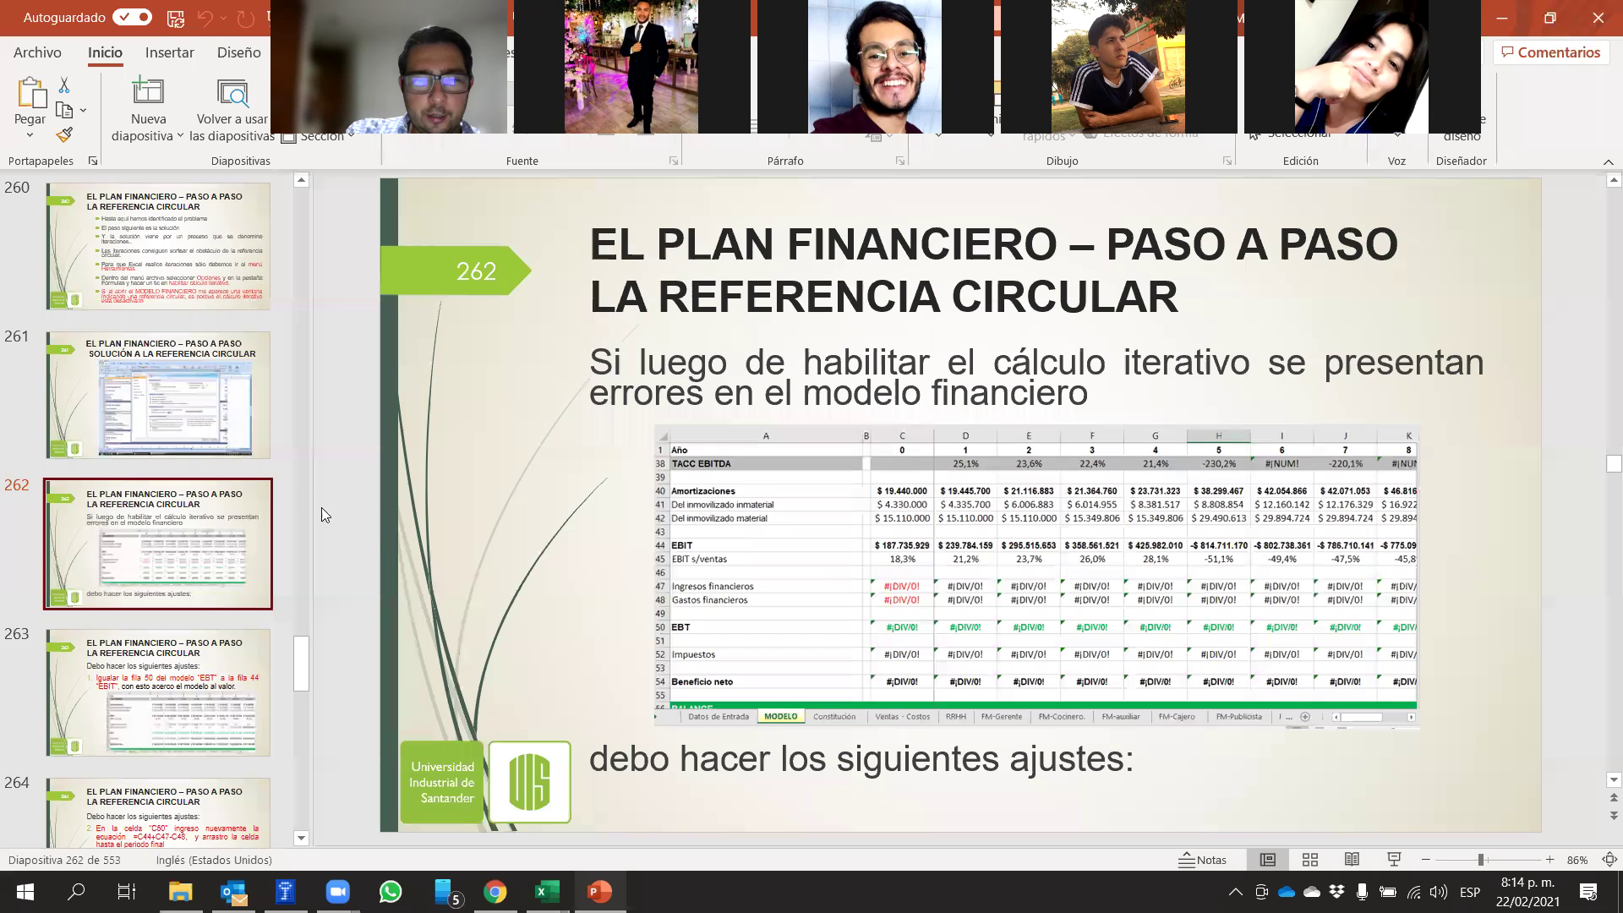
{"action": "left_click", "coordinate": [224, 411]}
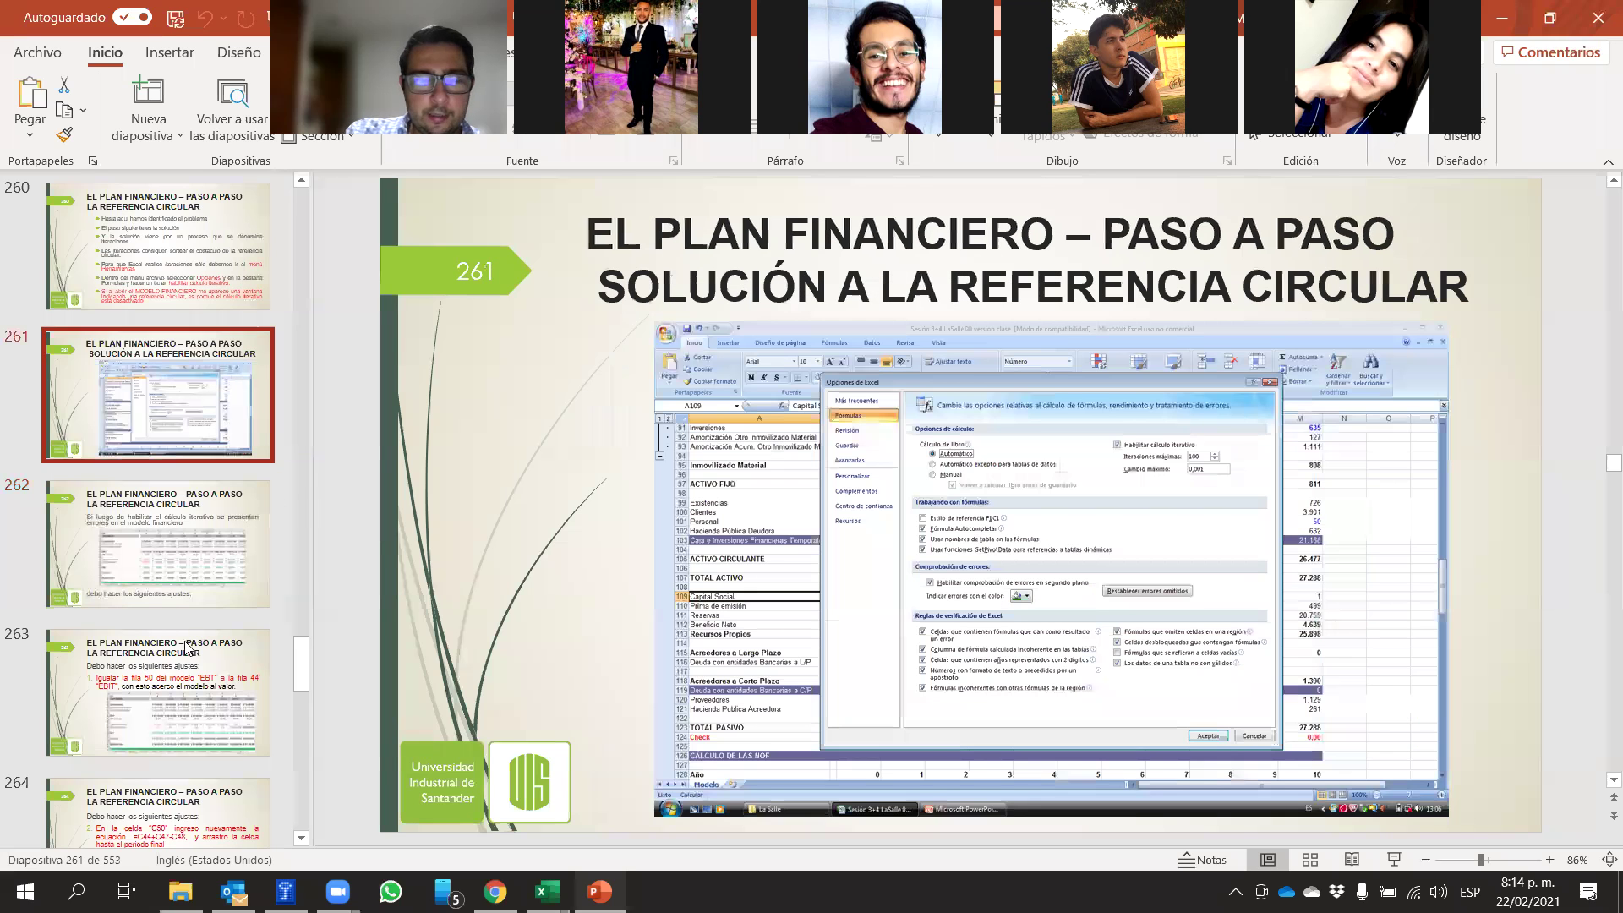
{"action": "left_click", "coordinate": [204, 586]}
{"action": "left_click", "coordinate": [203, 727]}
{"action": "left_click", "coordinate": [186, 803]}
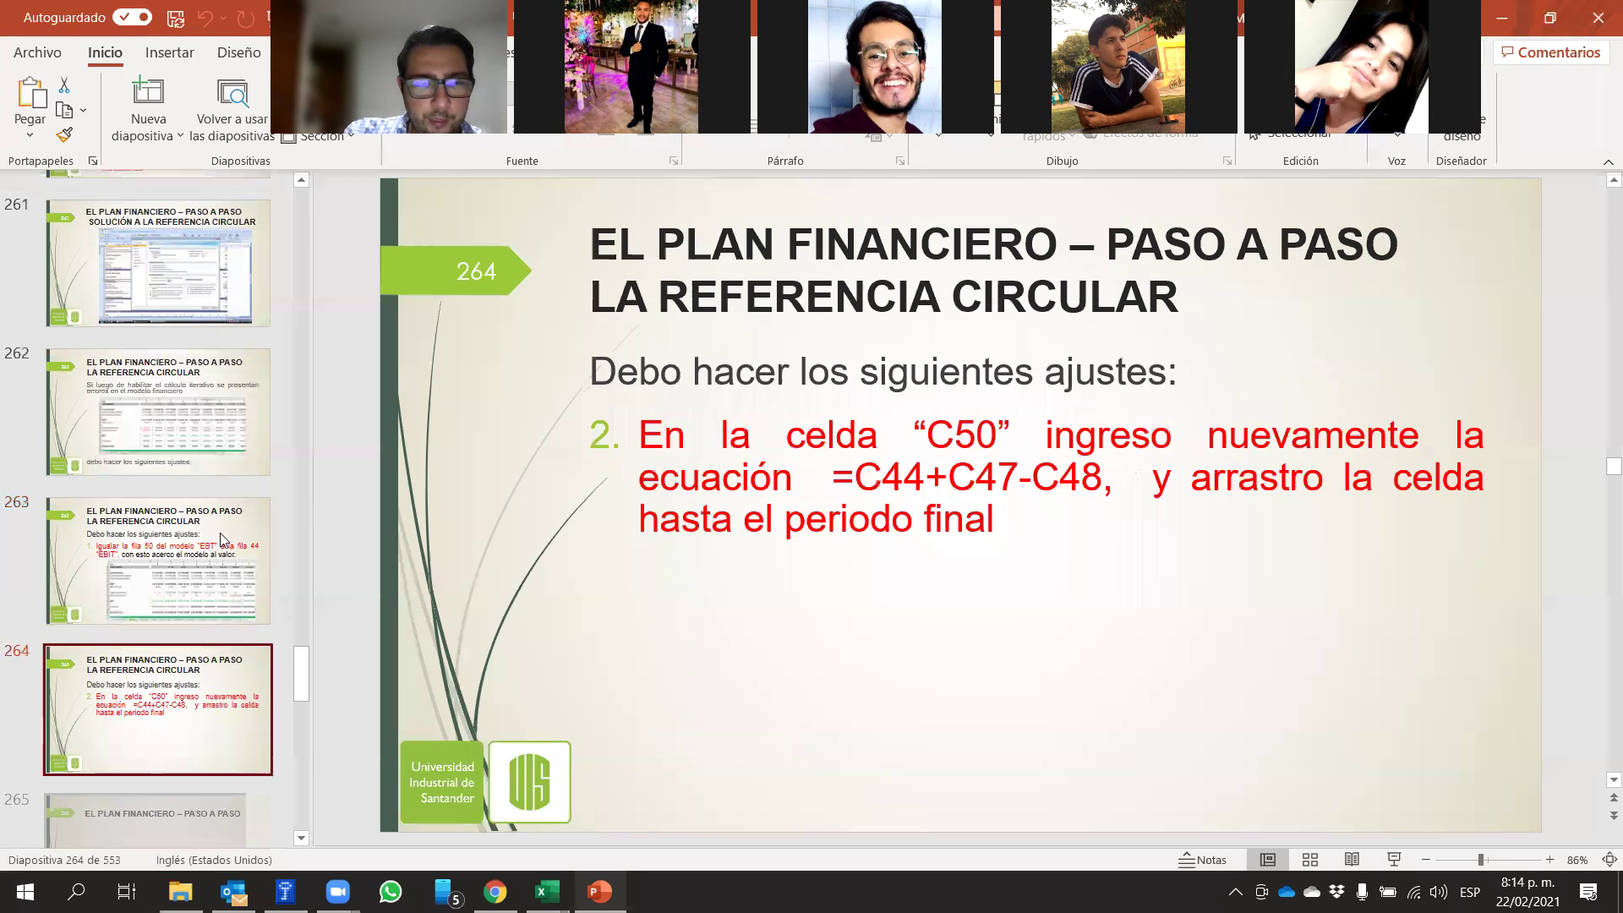
{"action": "left_click", "coordinate": [194, 255]}
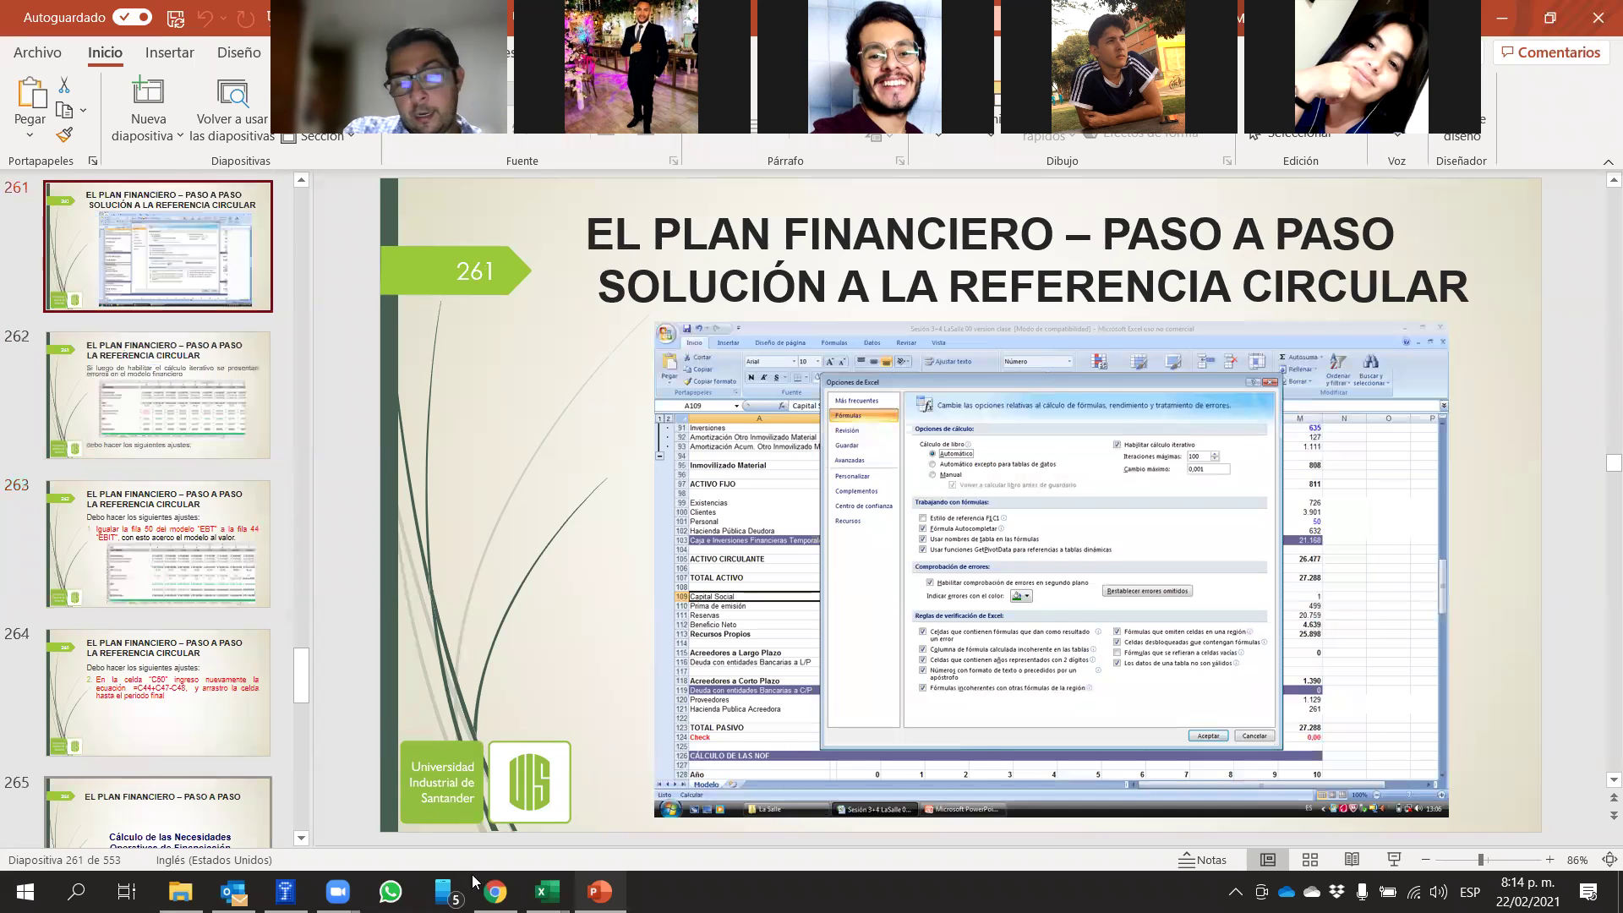
Switch to the Excel financial model and examine the EBT row together with Ingresos financieros and Gastos financieros in the MODELO sheet
{"action": "mouse_move", "coordinate": [568, 884]}
{"action": "left_click", "coordinate": [660, 795]}
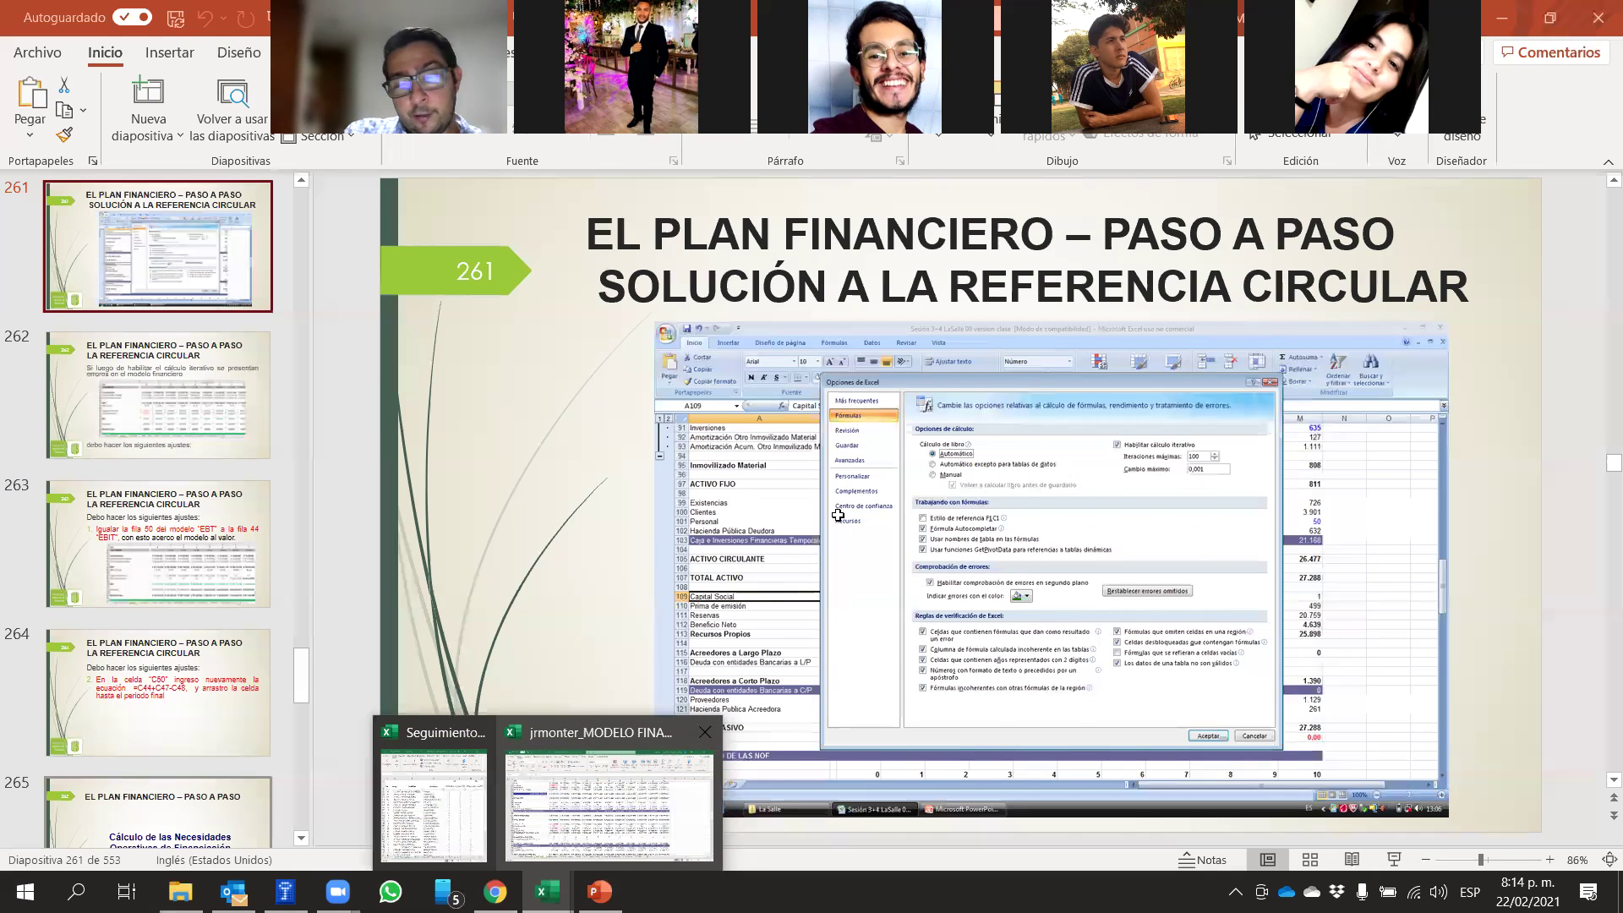
{"action": "scroll", "coordinate": [1401, 383], "scroll_direction": "down", "scroll_amount": 13}
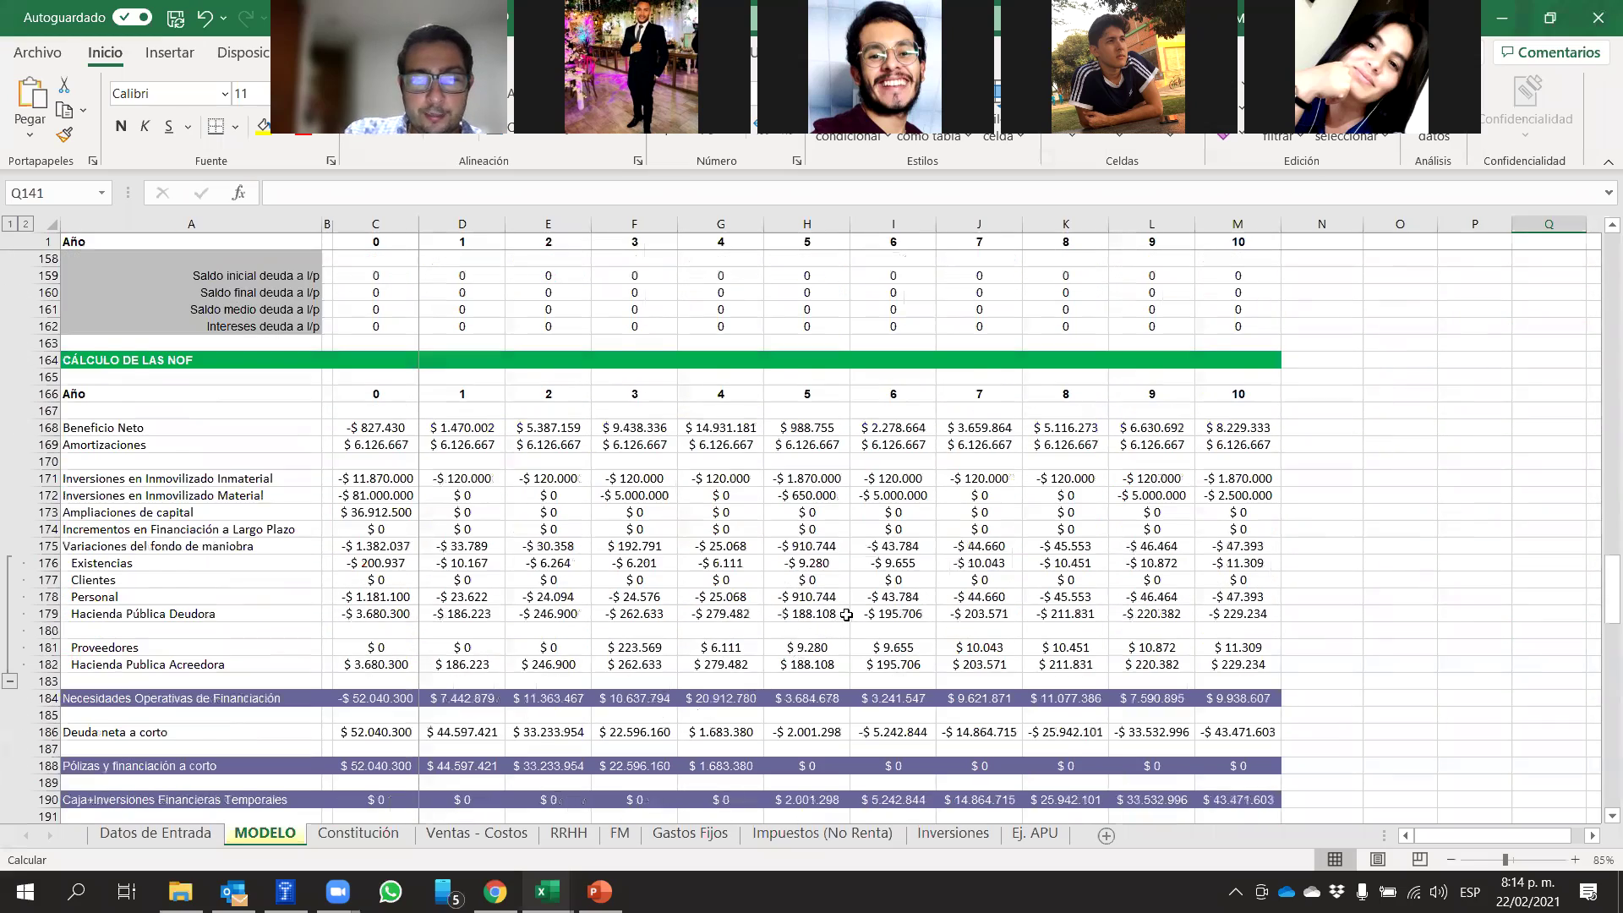
{"action": "scroll", "coordinate": [850, 607], "scroll_direction": "up", "scroll_amount": 8}
{"action": "scroll", "coordinate": [858, 590], "scroll_direction": "up", "scroll_amount": 20}
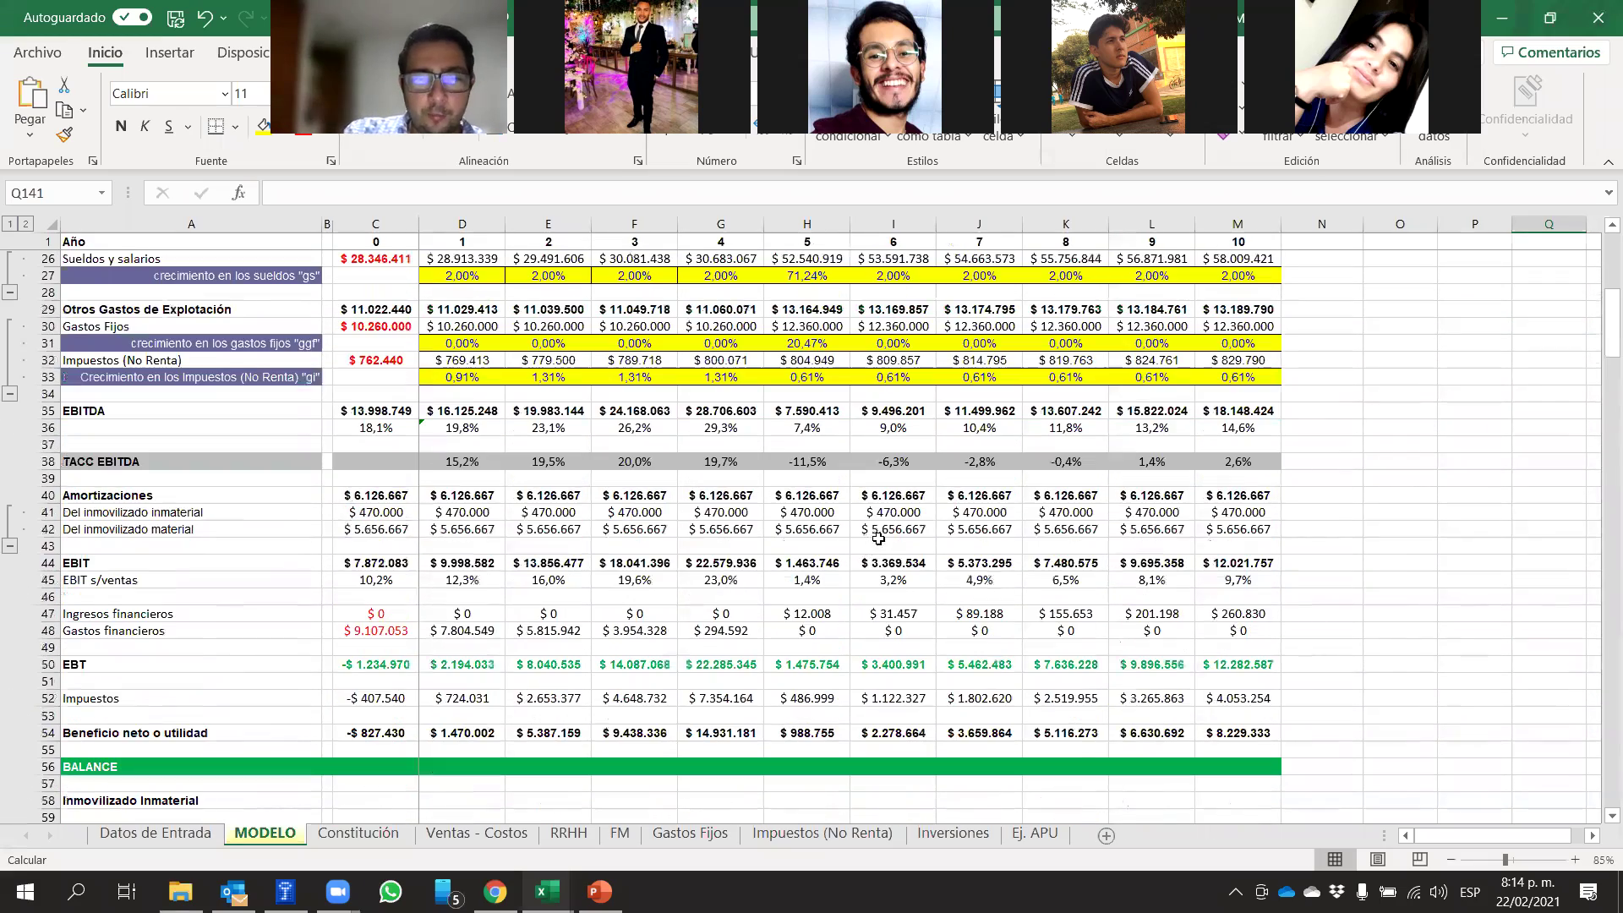
{"action": "scroll", "coordinate": [879, 546], "scroll_direction": "up", "scroll_amount": 1}
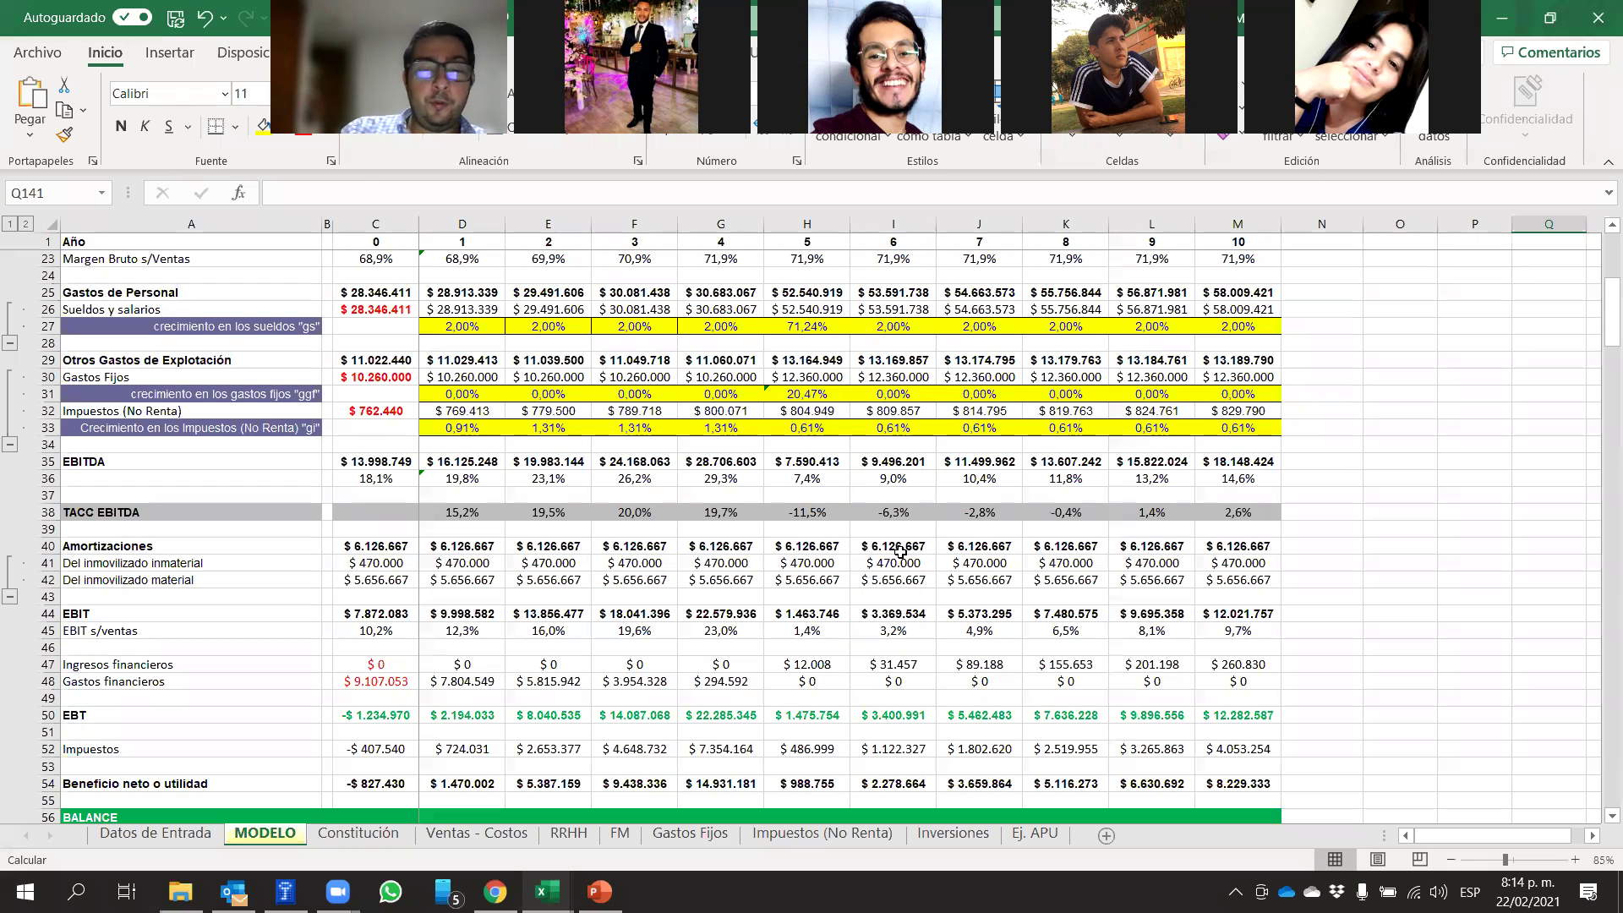
{"action": "left_click", "coordinate": [40, 715]}
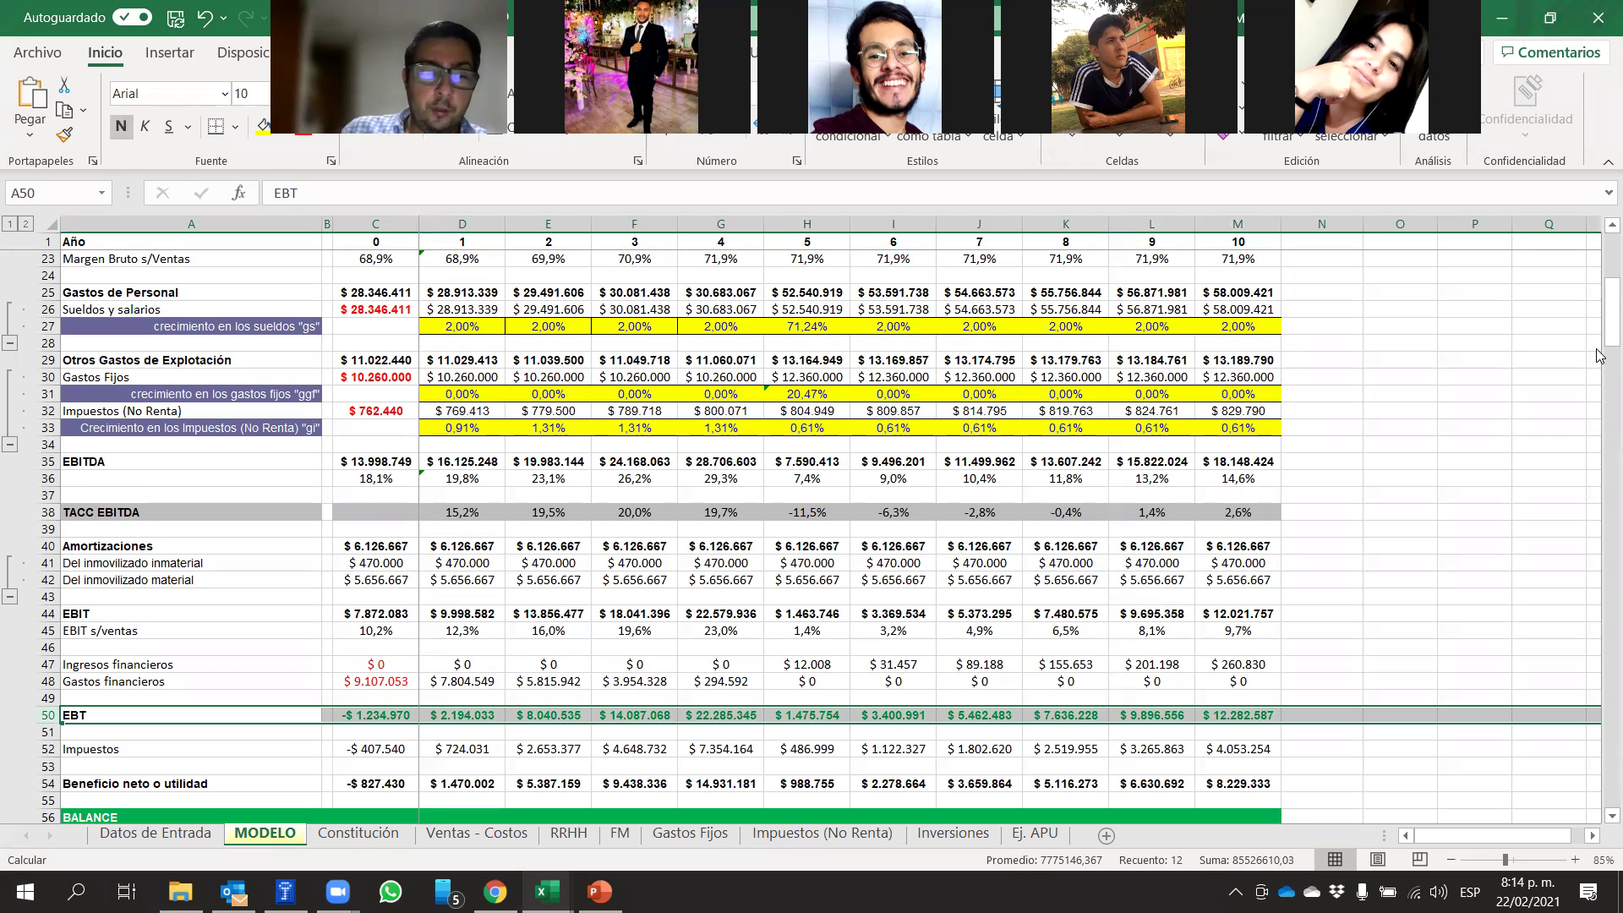
{"action": "left_click_drag", "start_coordinate": [44, 665], "coordinate": [41, 715]}
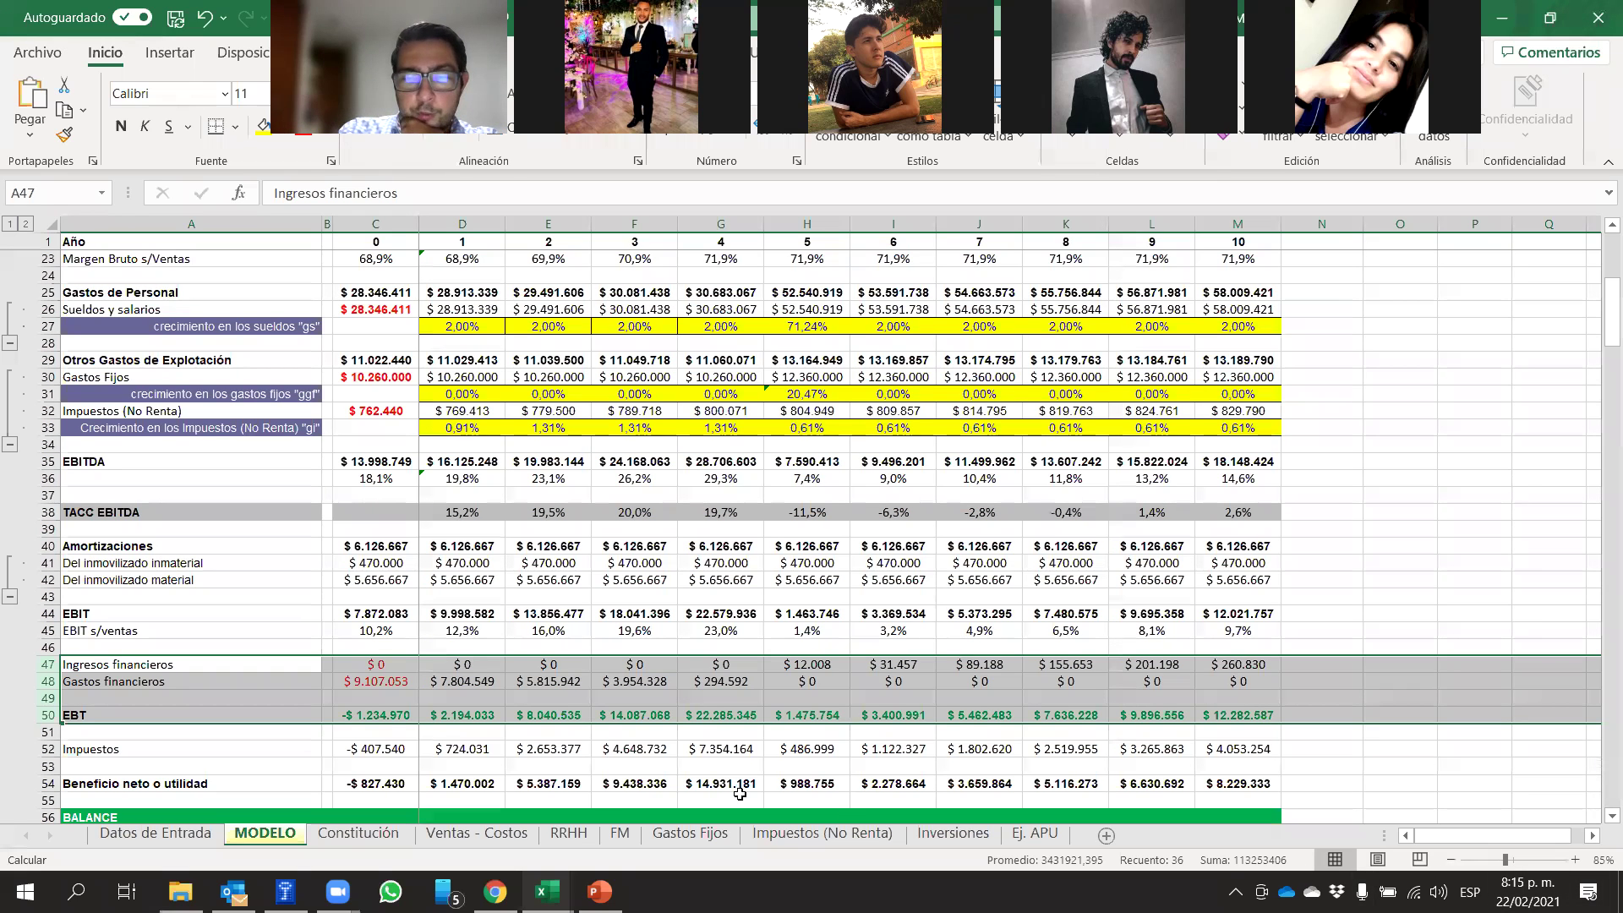
{"action": "left_click", "coordinate": [547, 892]}
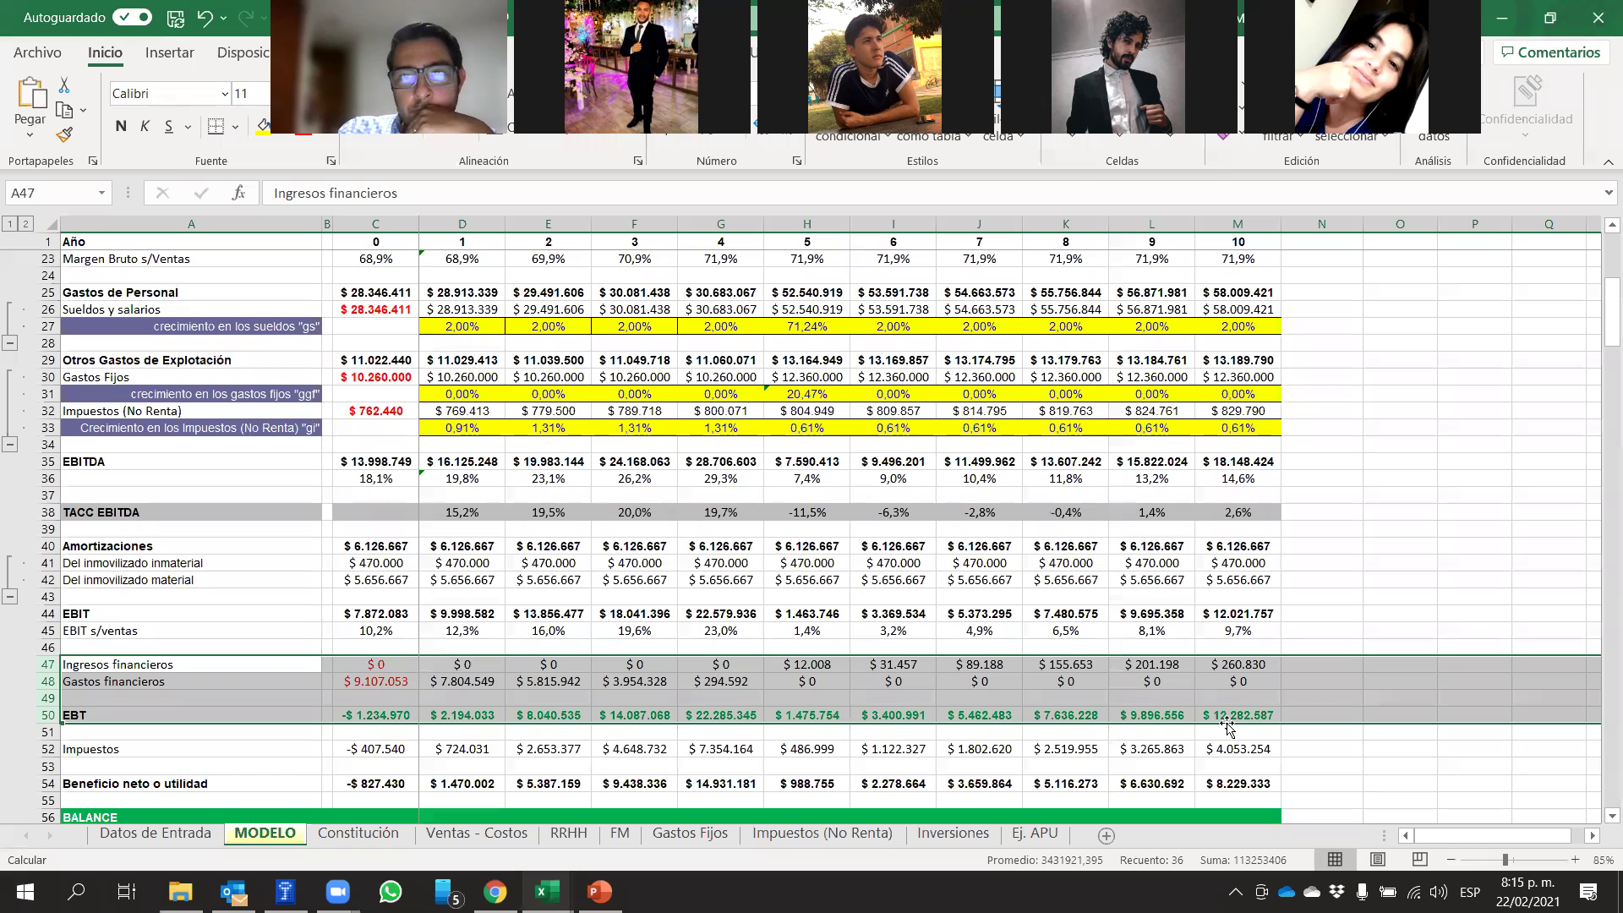
Switch back to PowerPoint, view slide 265 on Cálculo de las Necesidades Operativas de Financiación, and browse the neighbouring slides
{"action": "left_click", "coordinate": [600, 892]}
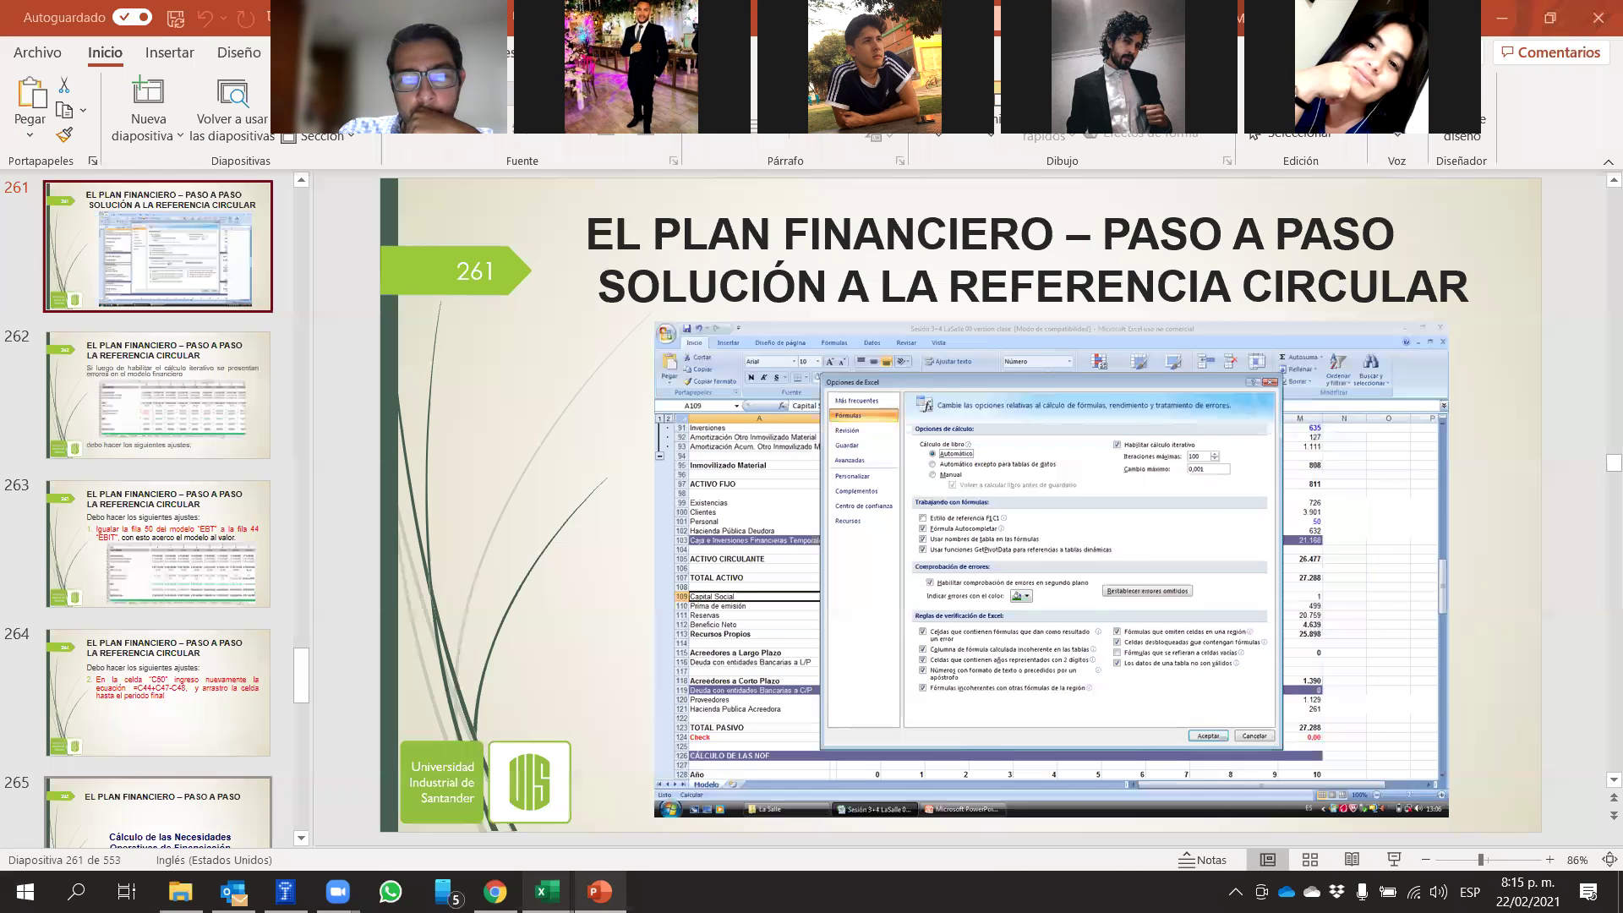
{"action": "scroll", "coordinate": [135, 588], "scroll_direction": "down", "scroll_amount": 4}
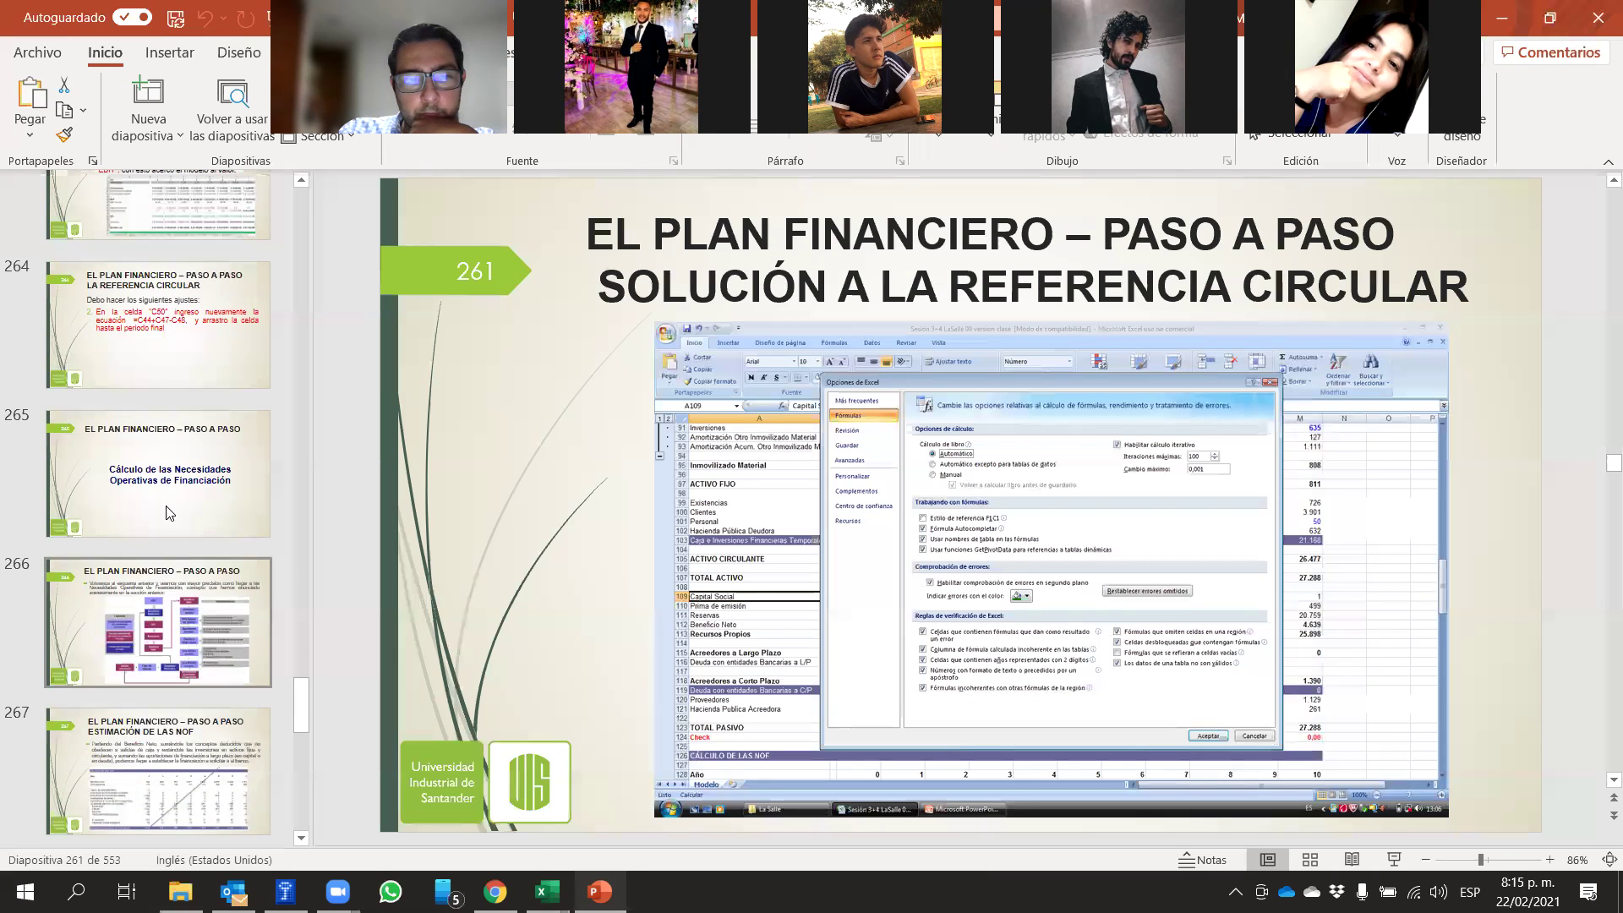
{"action": "left_click", "coordinate": [169, 513]}
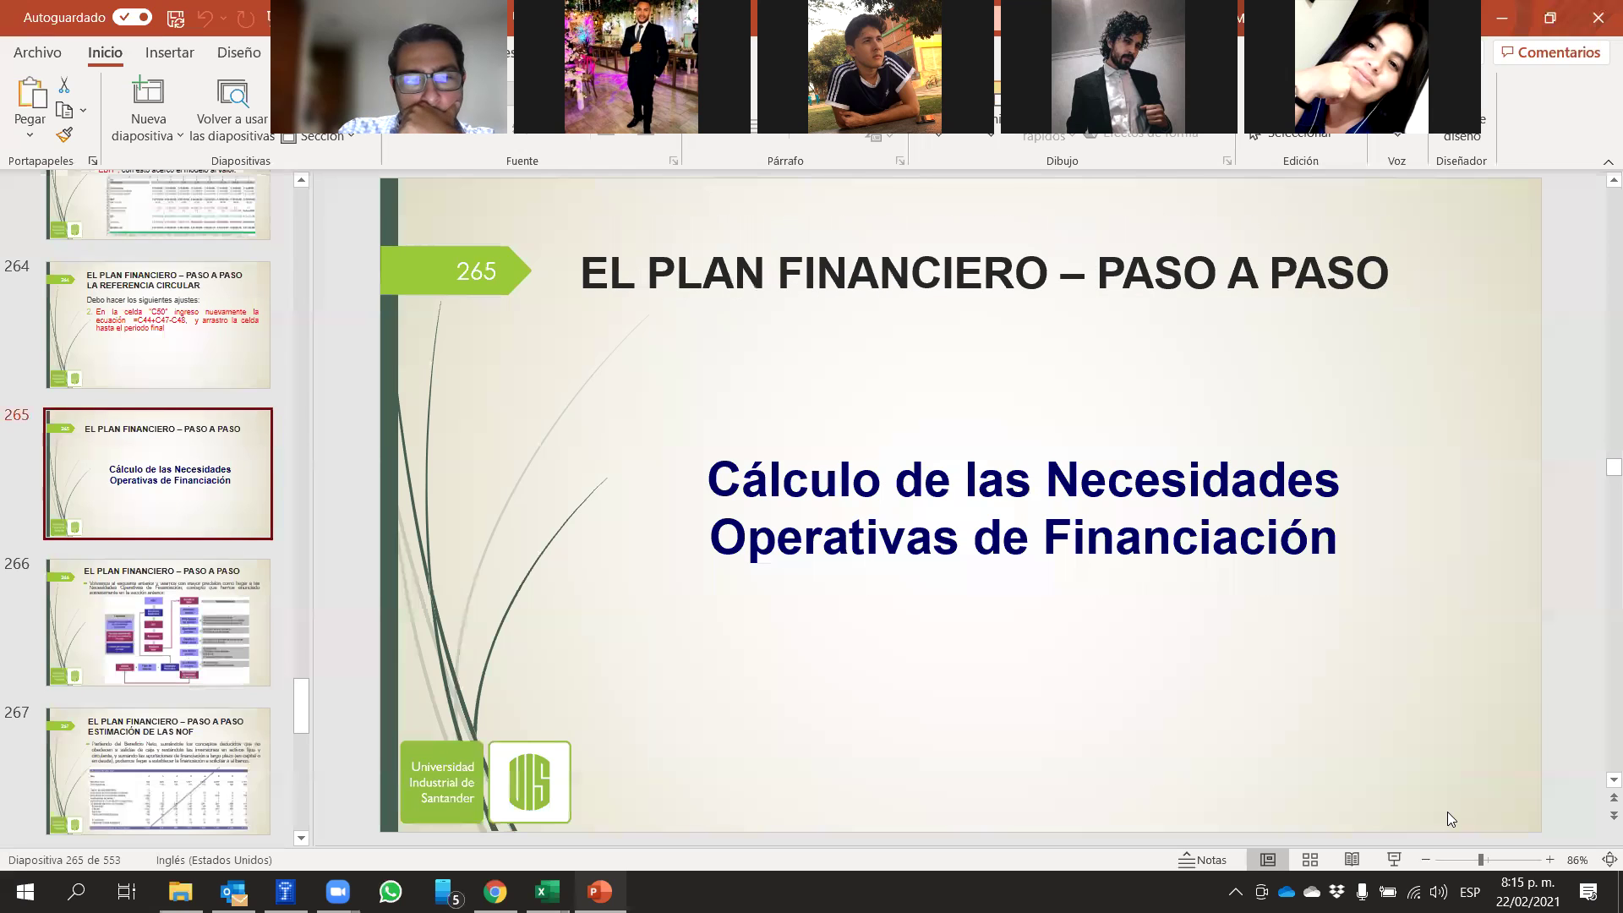
{"action": "scroll", "coordinate": [181, 684], "scroll_direction": "down", "scroll_amount": 8}
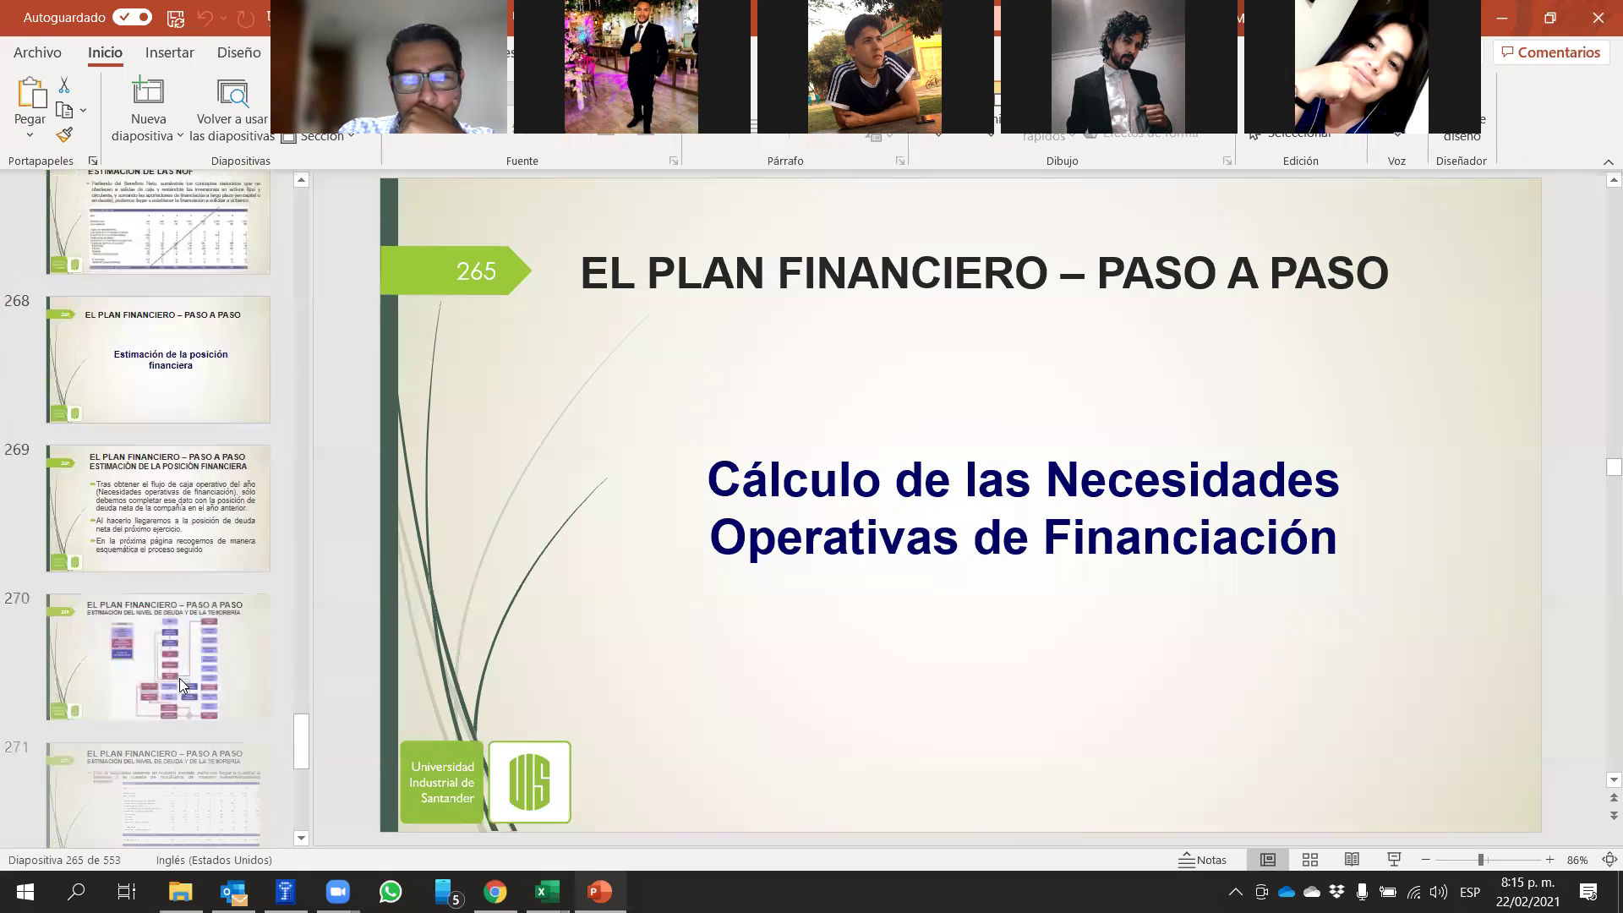
{"action": "scroll", "coordinate": [182, 683], "scroll_direction": "up", "scroll_amount": 6}
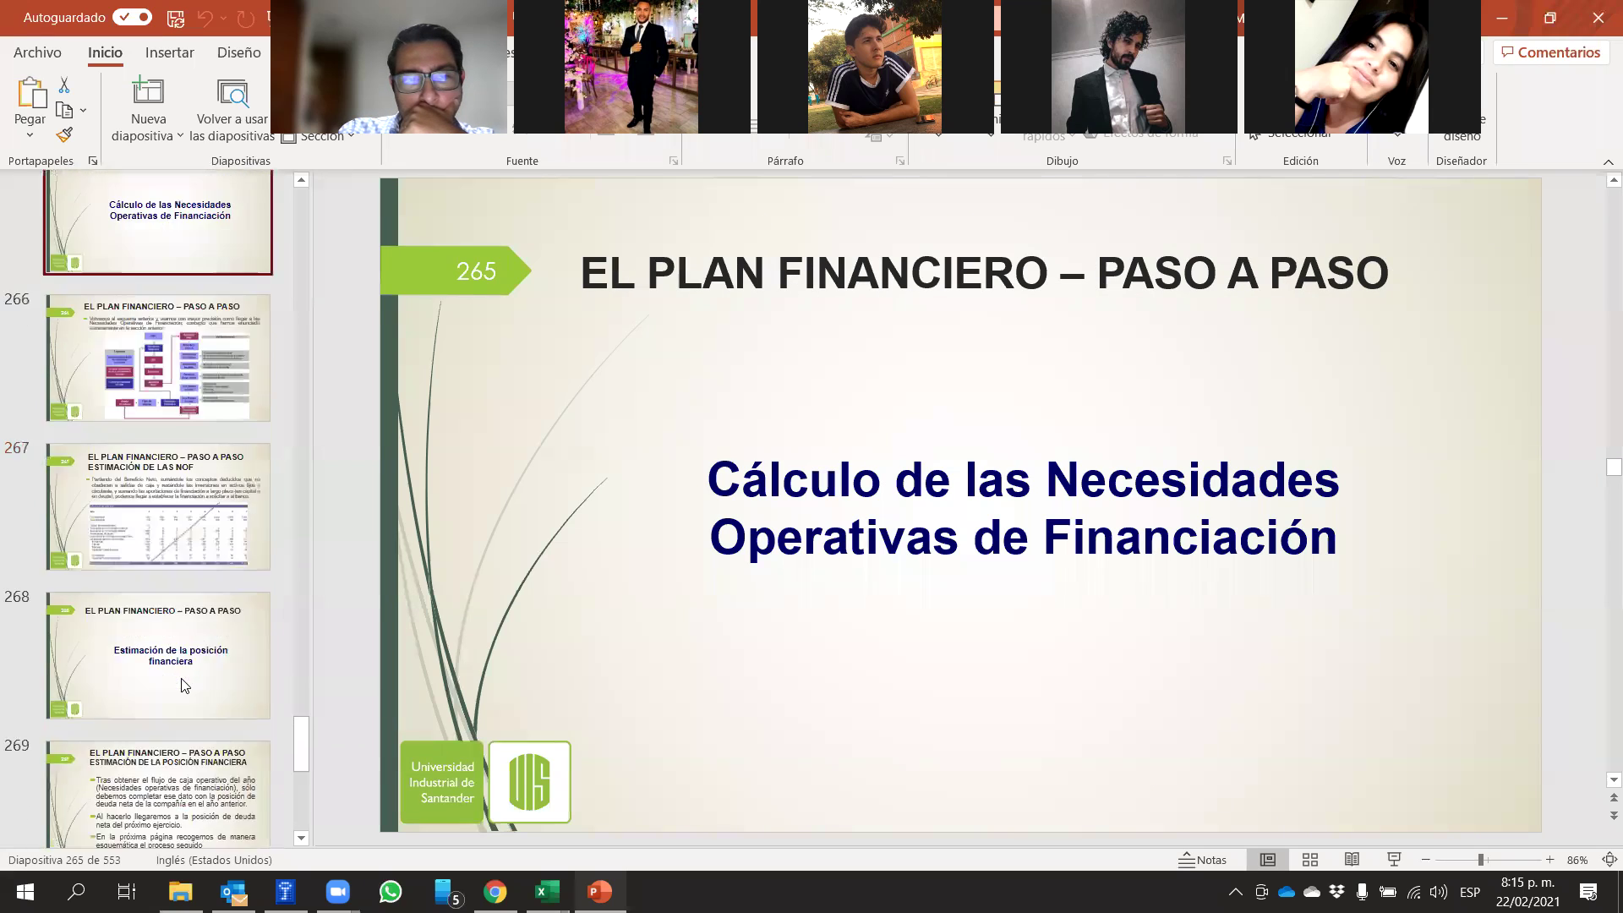
{"action": "scroll", "coordinate": [184, 683], "scroll_direction": "down", "scroll_amount": 7}
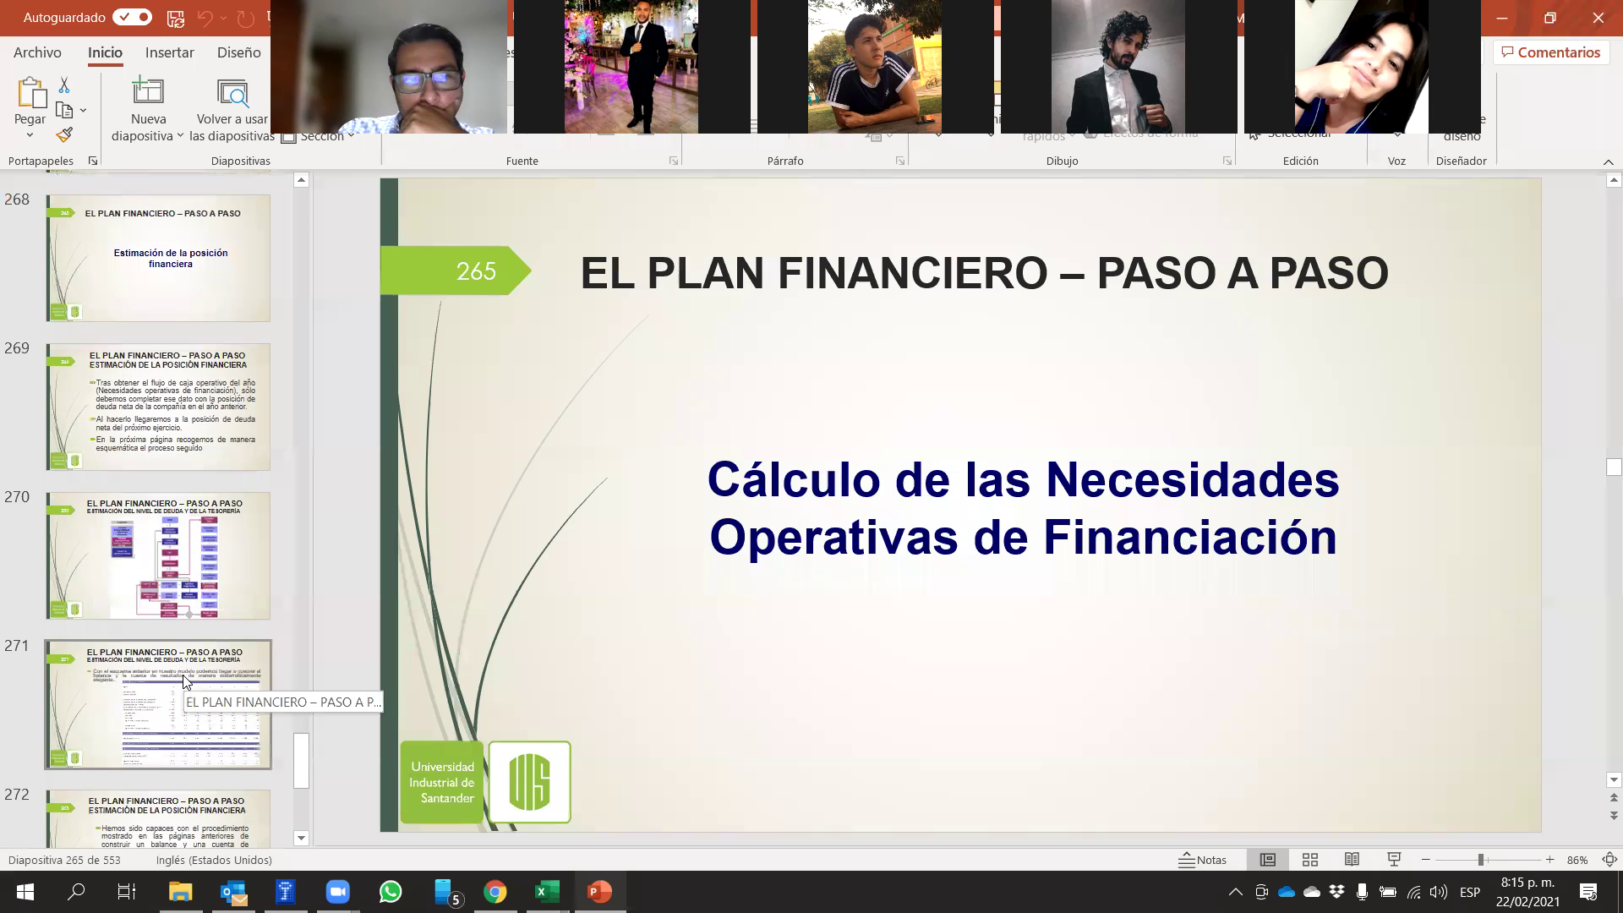
{"action": "scroll", "coordinate": [186, 677], "scroll_direction": "down", "scroll_amount": 7}
{"action": "scroll", "coordinate": [188, 678], "scroll_direction": "up", "scroll_amount": 14}
{"action": "scroll", "coordinate": [189, 683], "scroll_direction": "up", "scroll_amount": 3}
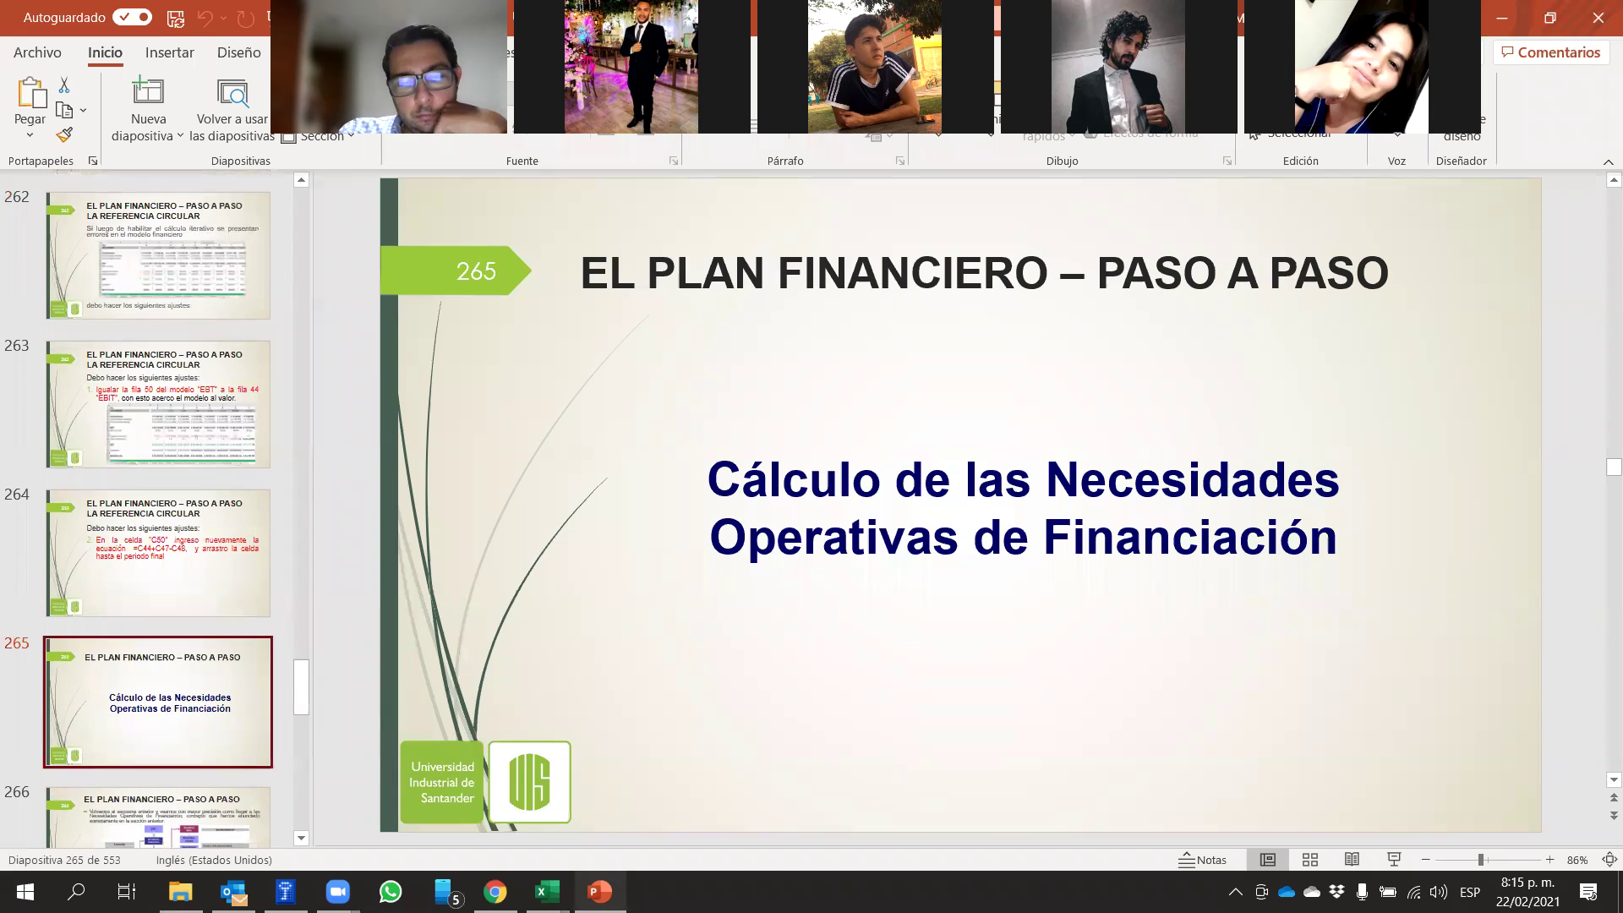
Switch to the Excel model and reduce the year 0 EBT formula in C50 to =C44
{"action": "key", "text": "alt+Tab"}
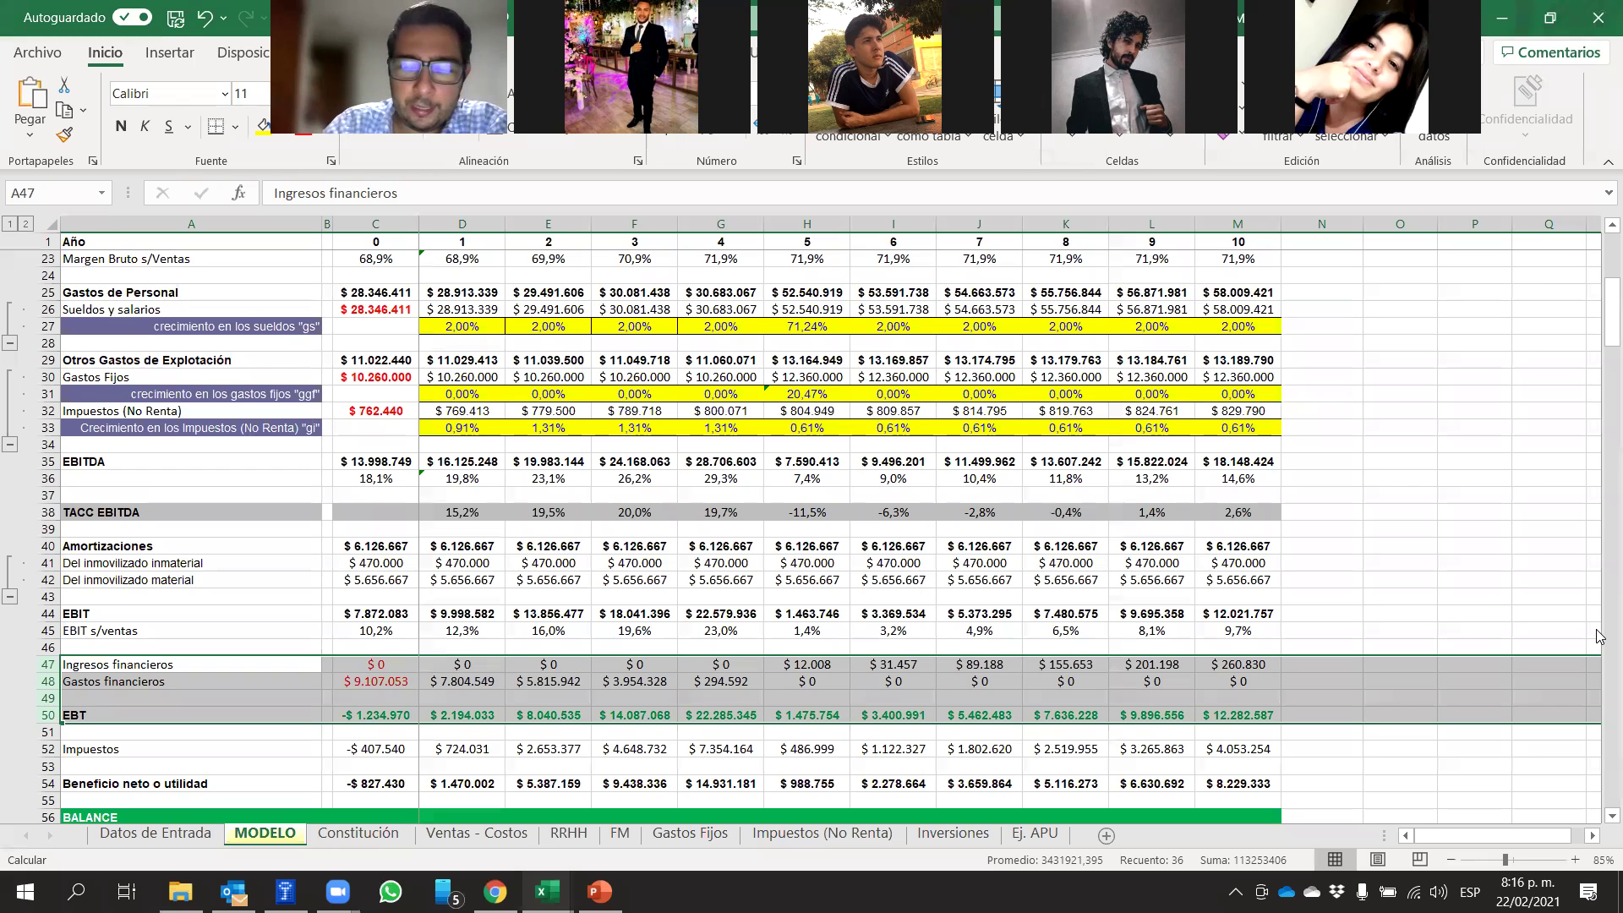
{"action": "left_click", "coordinate": [1368, 563]}
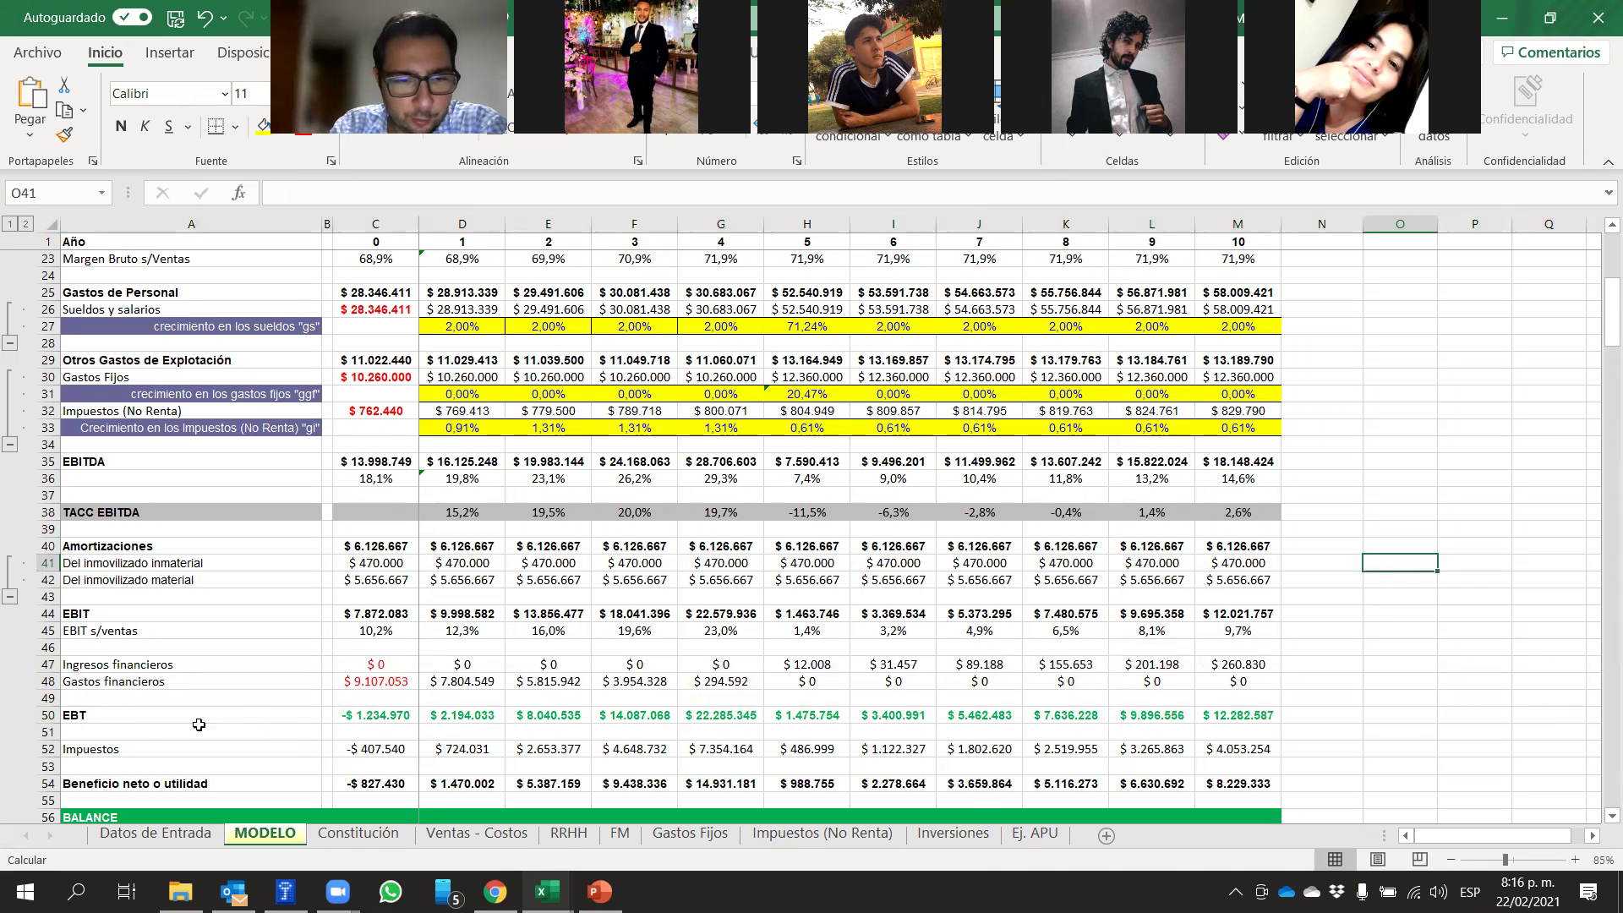
{"action": "left_click", "coordinate": [354, 716]}
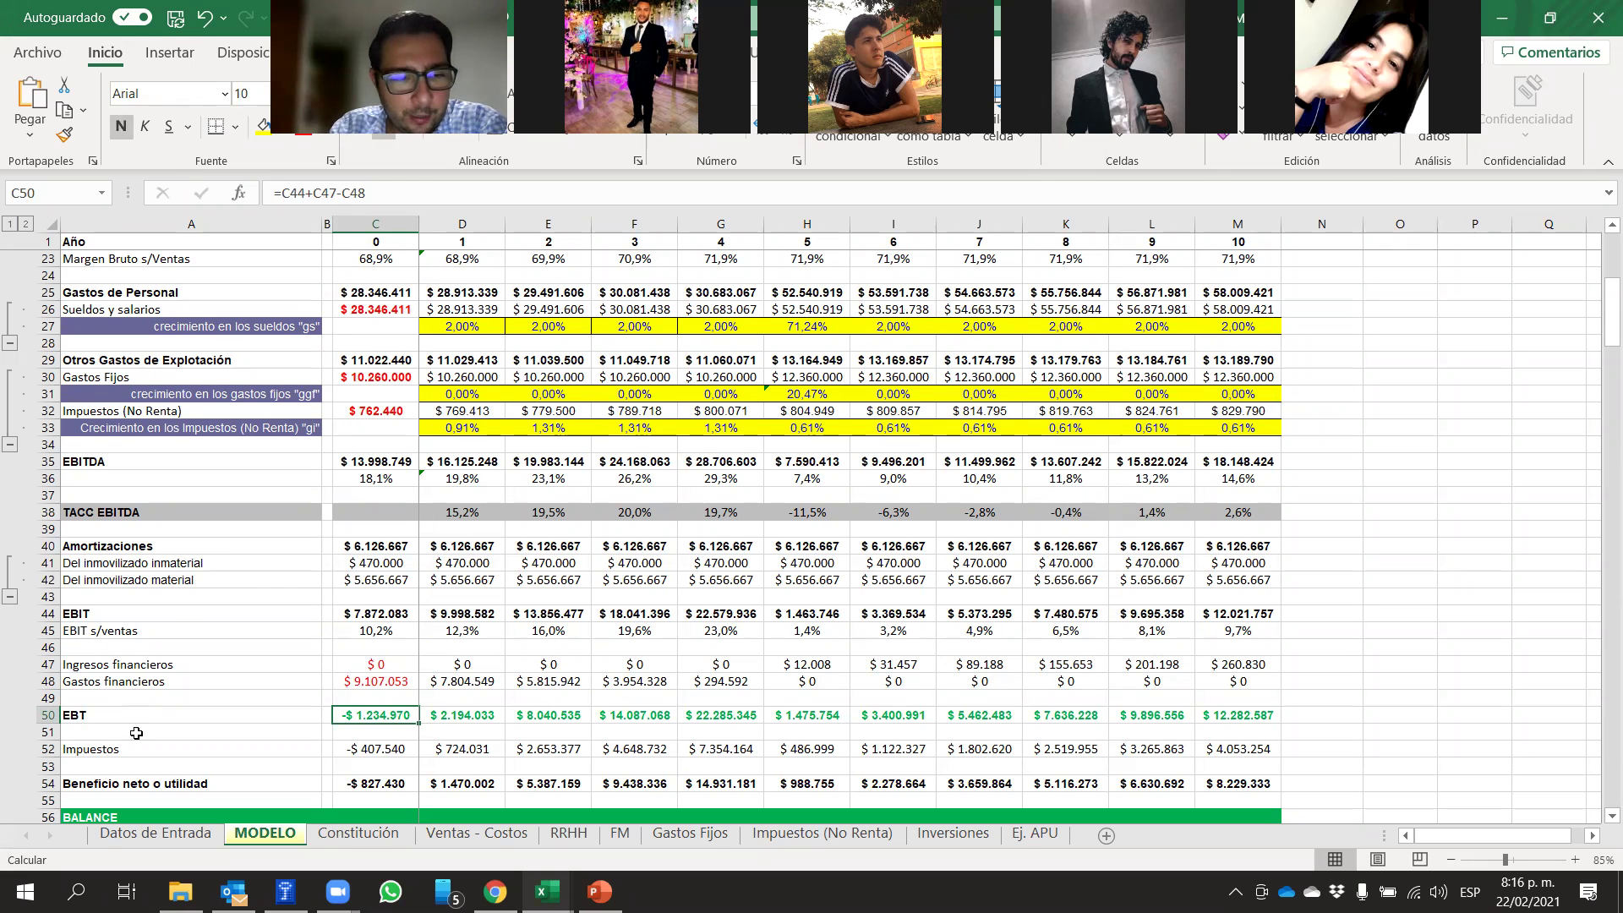
{"action": "left_click", "coordinate": [366, 193]}
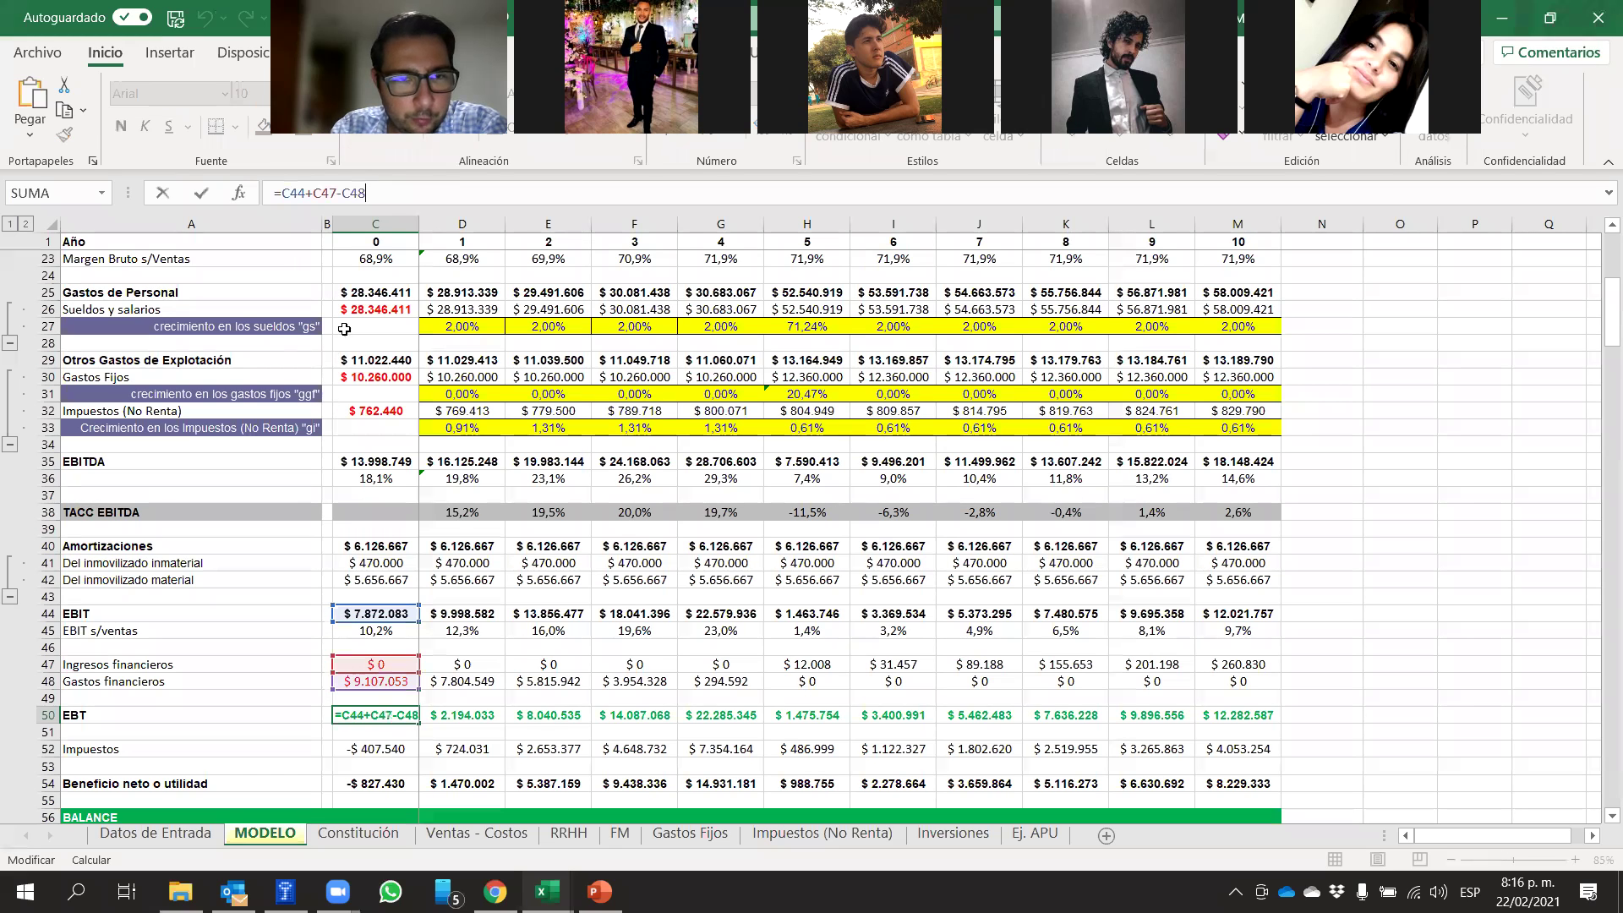
{"action": "left_click_drag", "start_coordinate": [360, 193], "coordinate": [306, 193]}
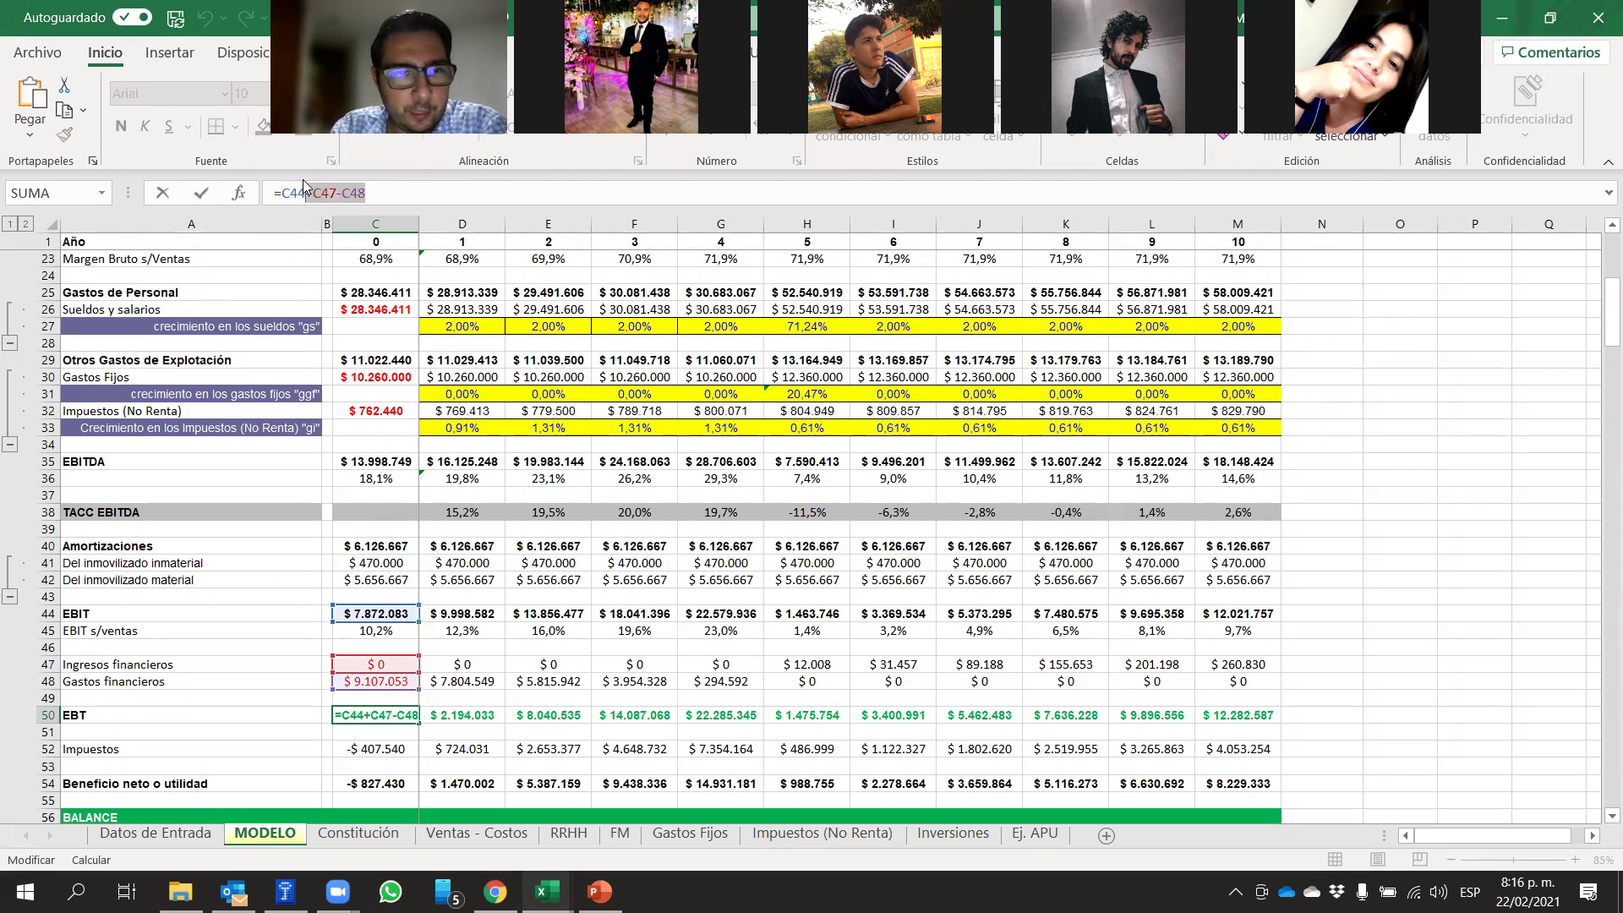
{"action": "key", "text": "BackSpace"}
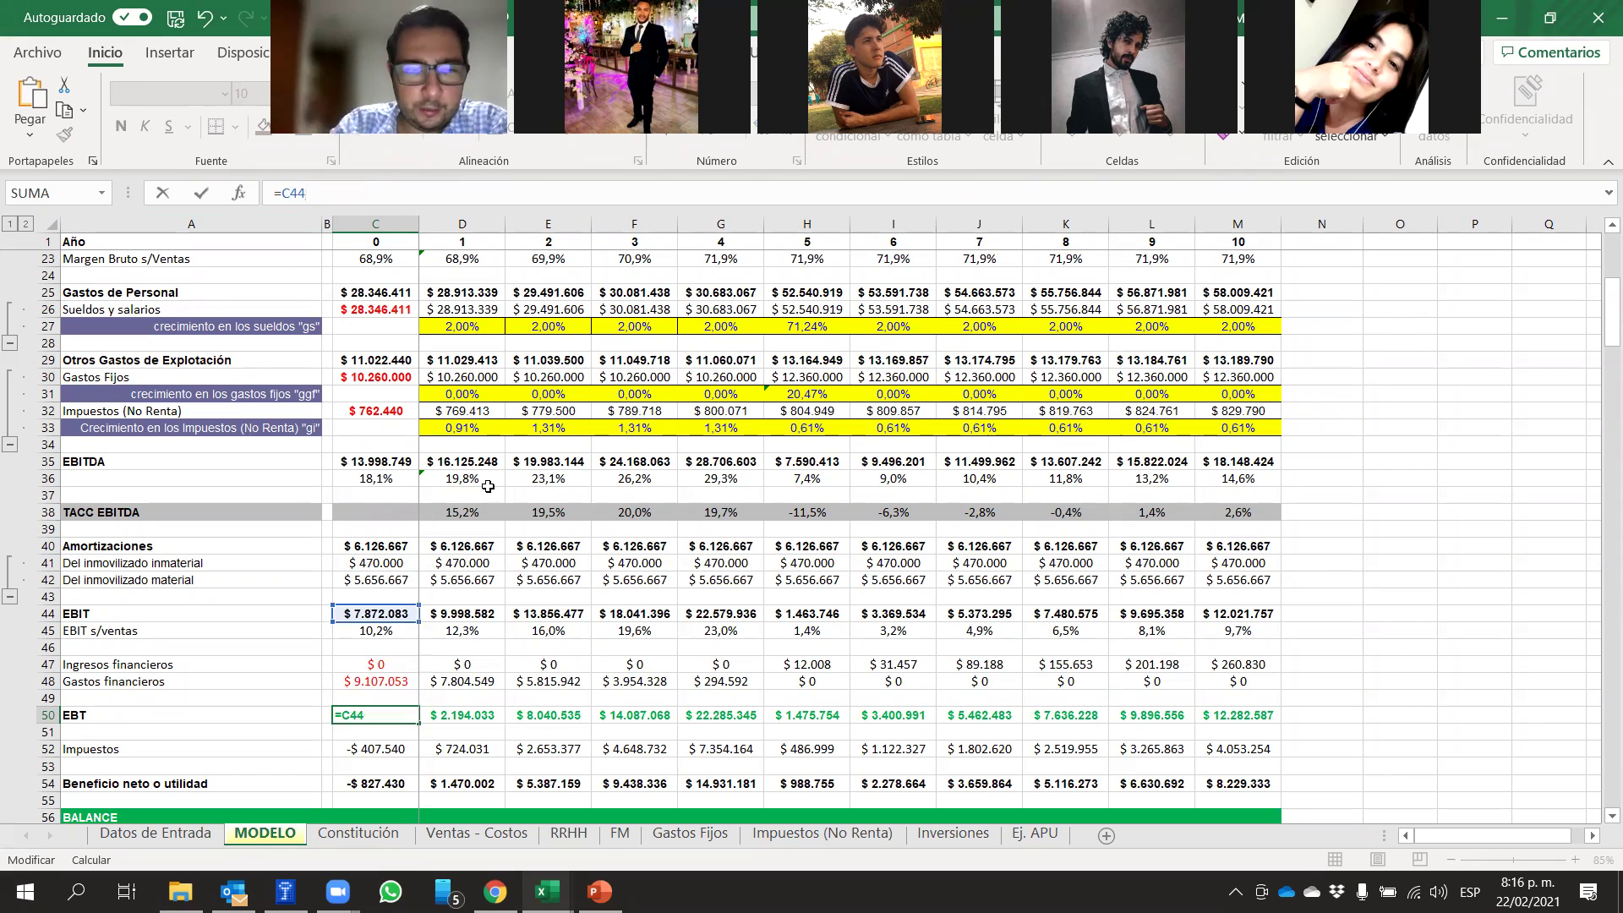
{"action": "key", "text": "Return"}
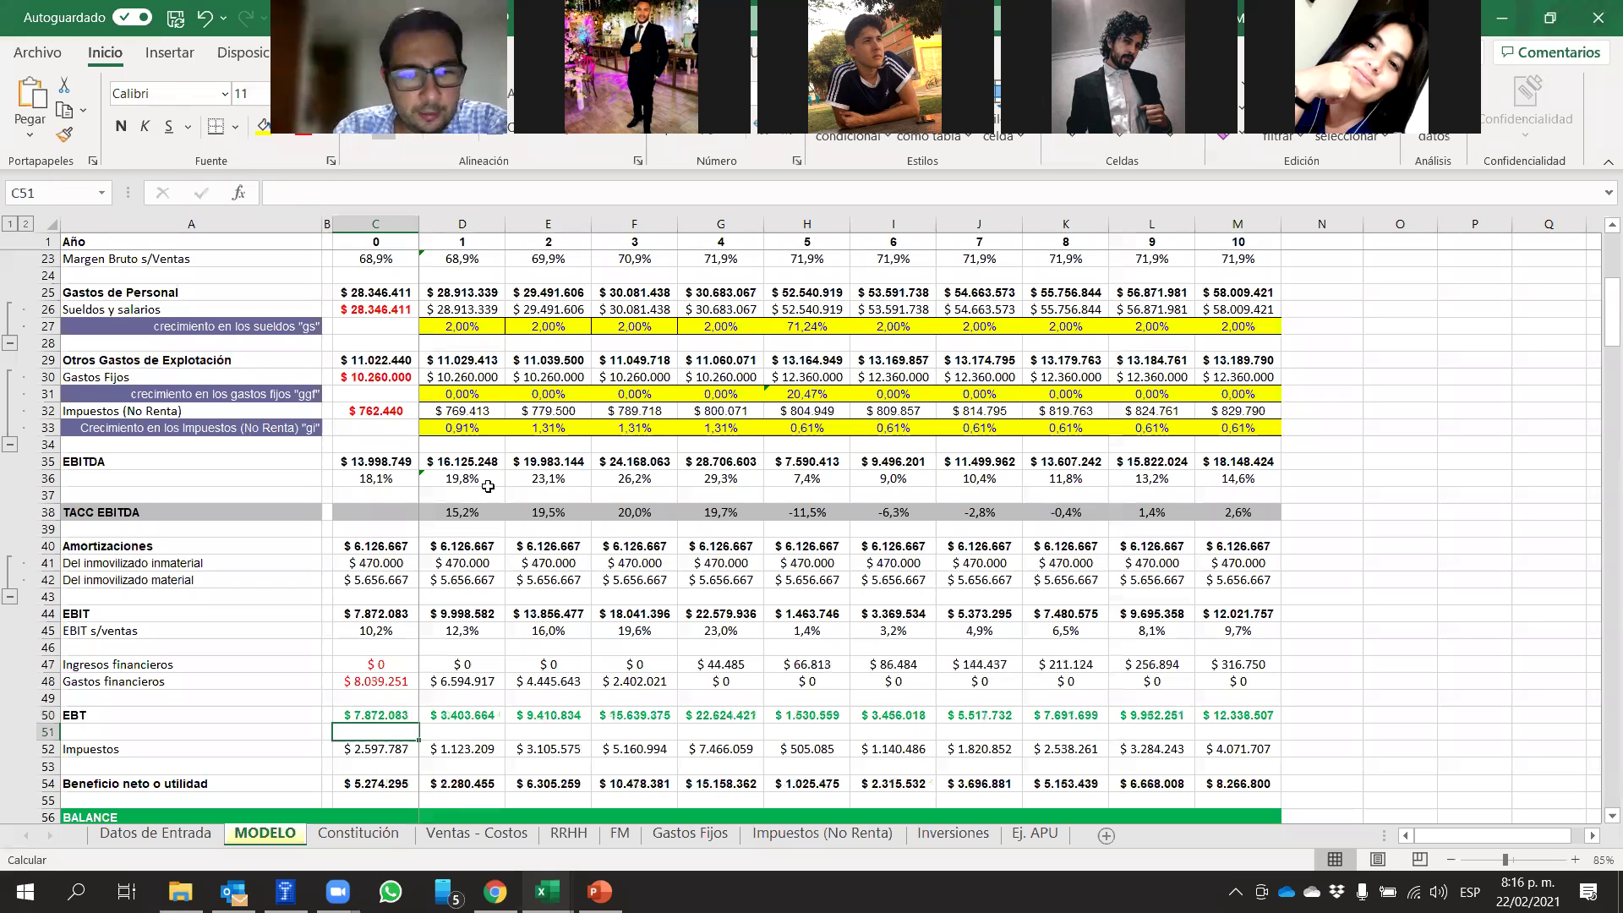
Fill the year 0 EBT formula from C50 across row 50 through year 10 in column M
{"action": "left_click", "coordinate": [372, 715]}
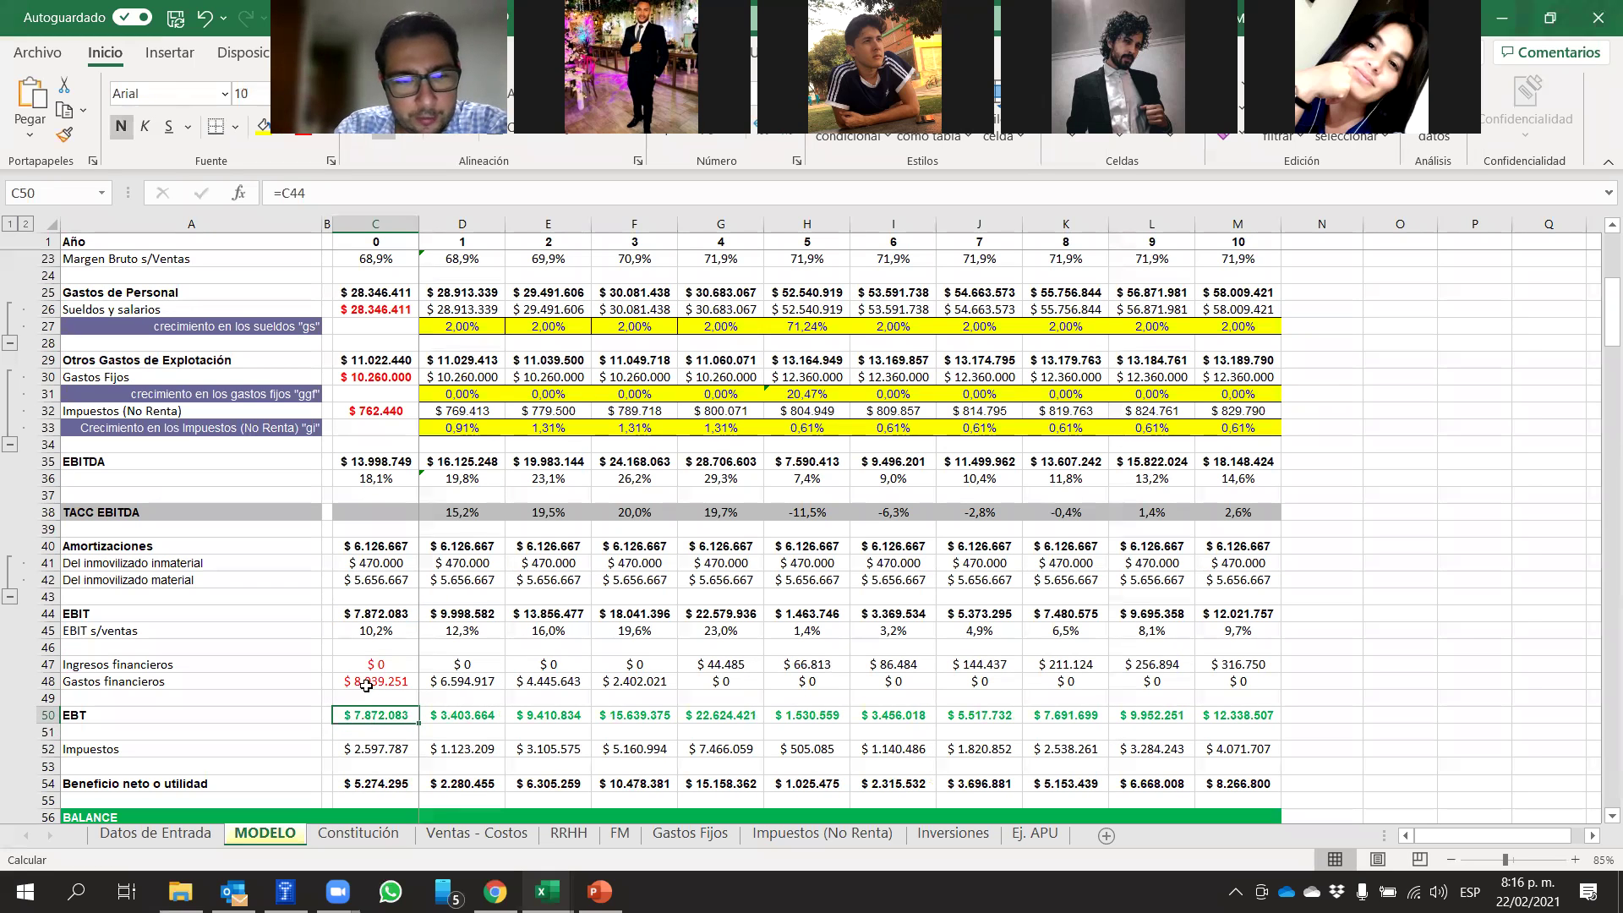
{"action": "key", "text": "ctrl+bracketleft"}
{"action": "left_click", "coordinate": [376, 715]}
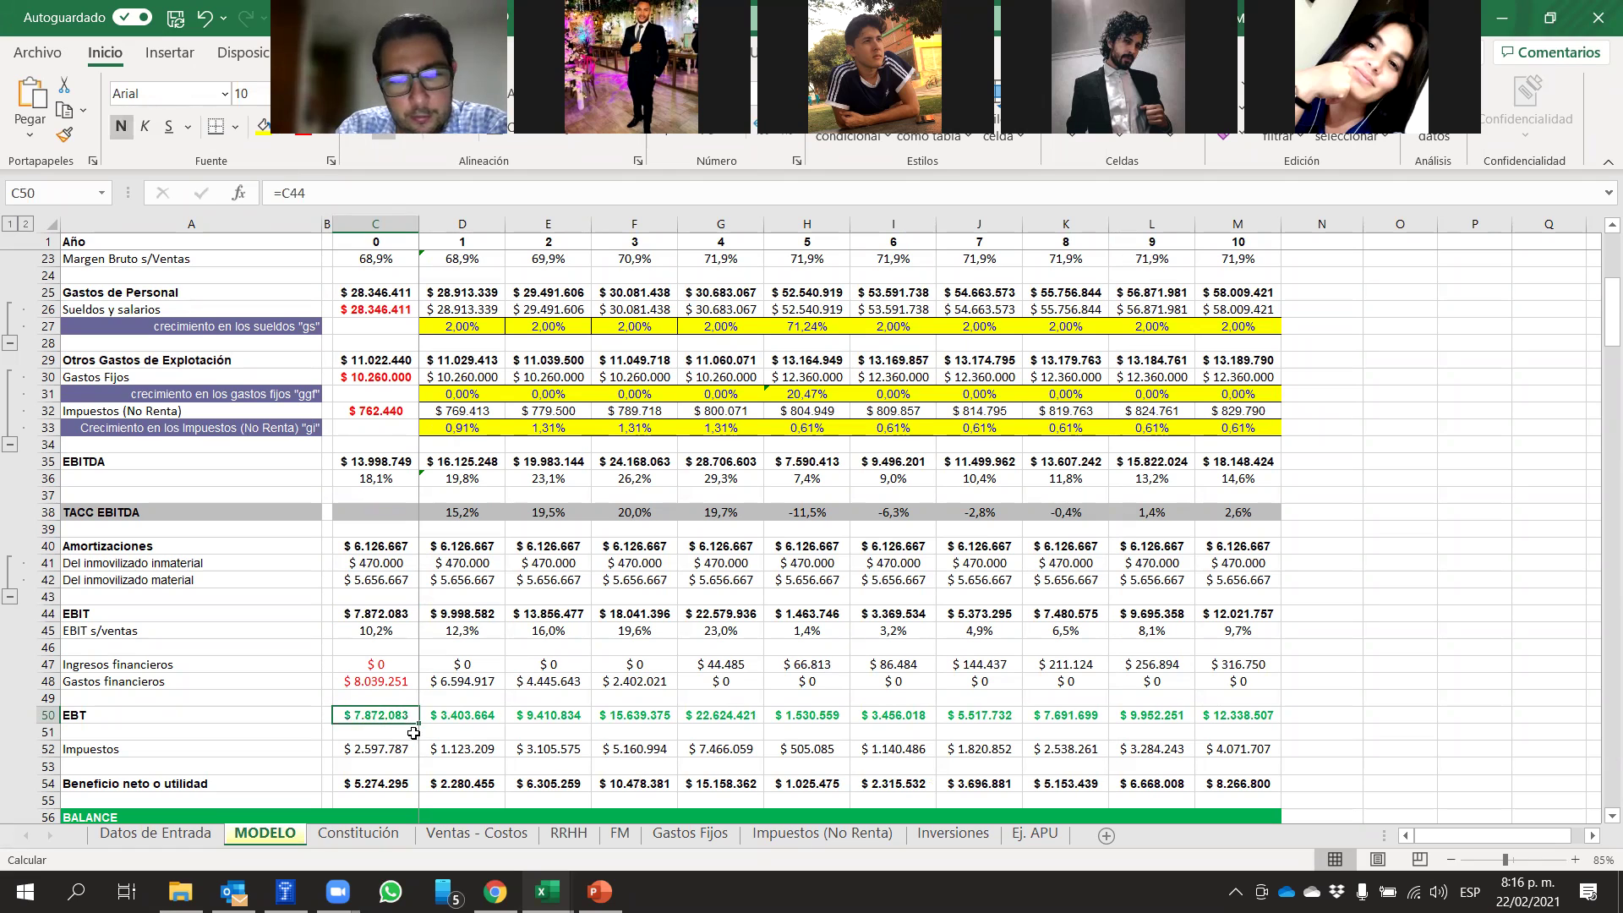
{"action": "left_click_drag", "start_coordinate": [419, 724], "coordinate": [1286, 742]}
{"action": "left_click", "coordinate": [1323, 701]}
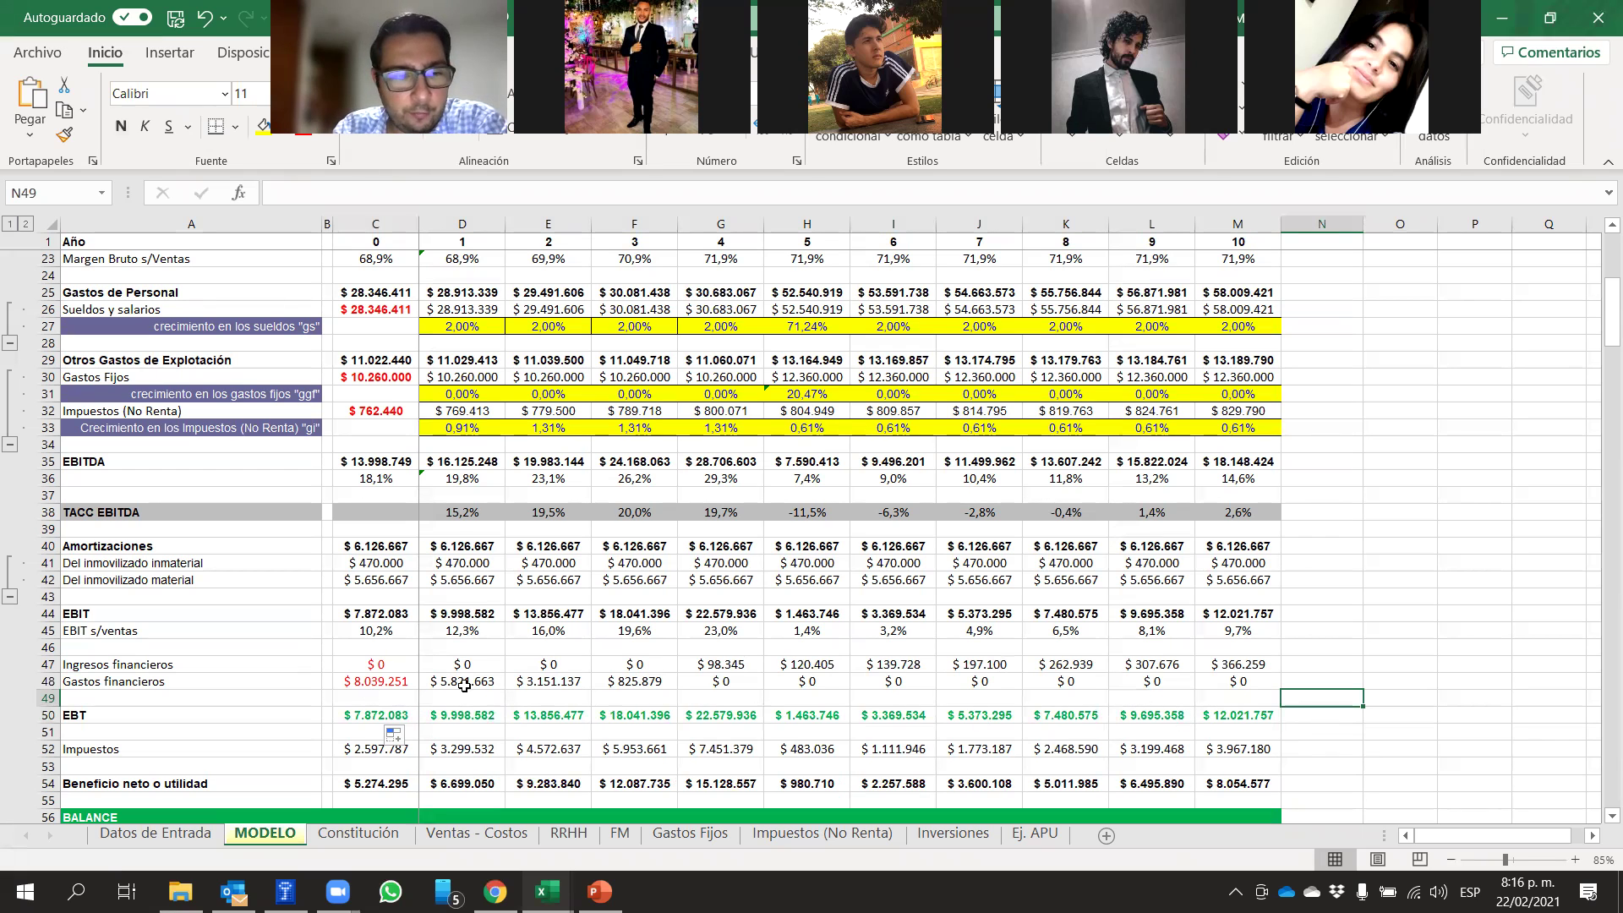
Restore the year 0 EBT formula in C50 to =C44+C47-C48
{"action": "left_click", "coordinate": [381, 714]}
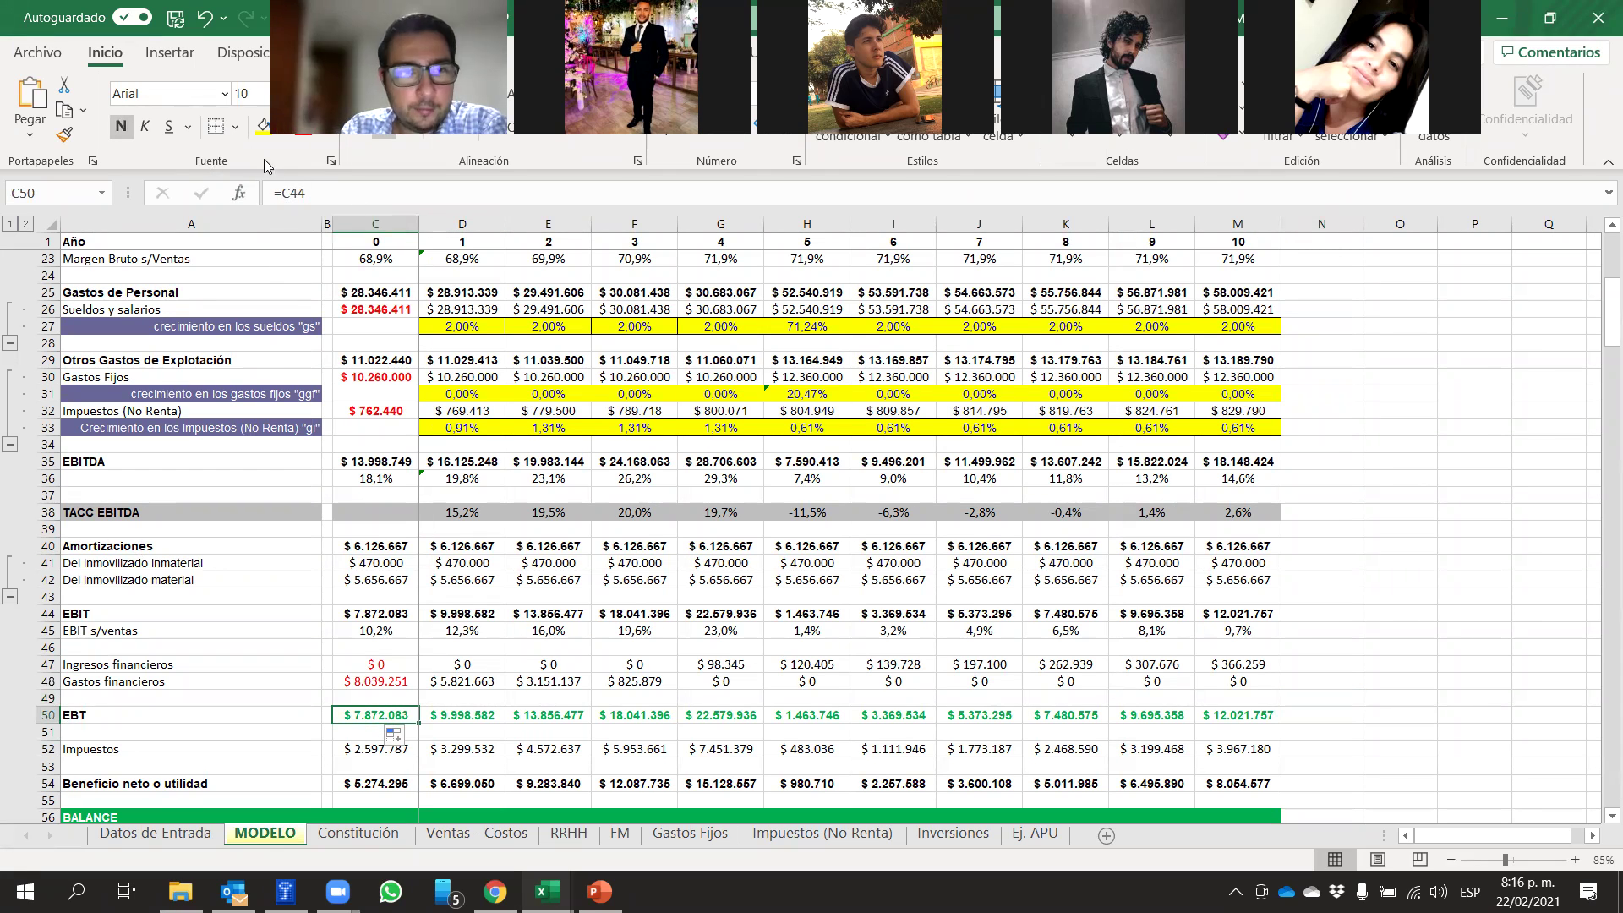
{"action": "left_click", "coordinate": [320, 194]}
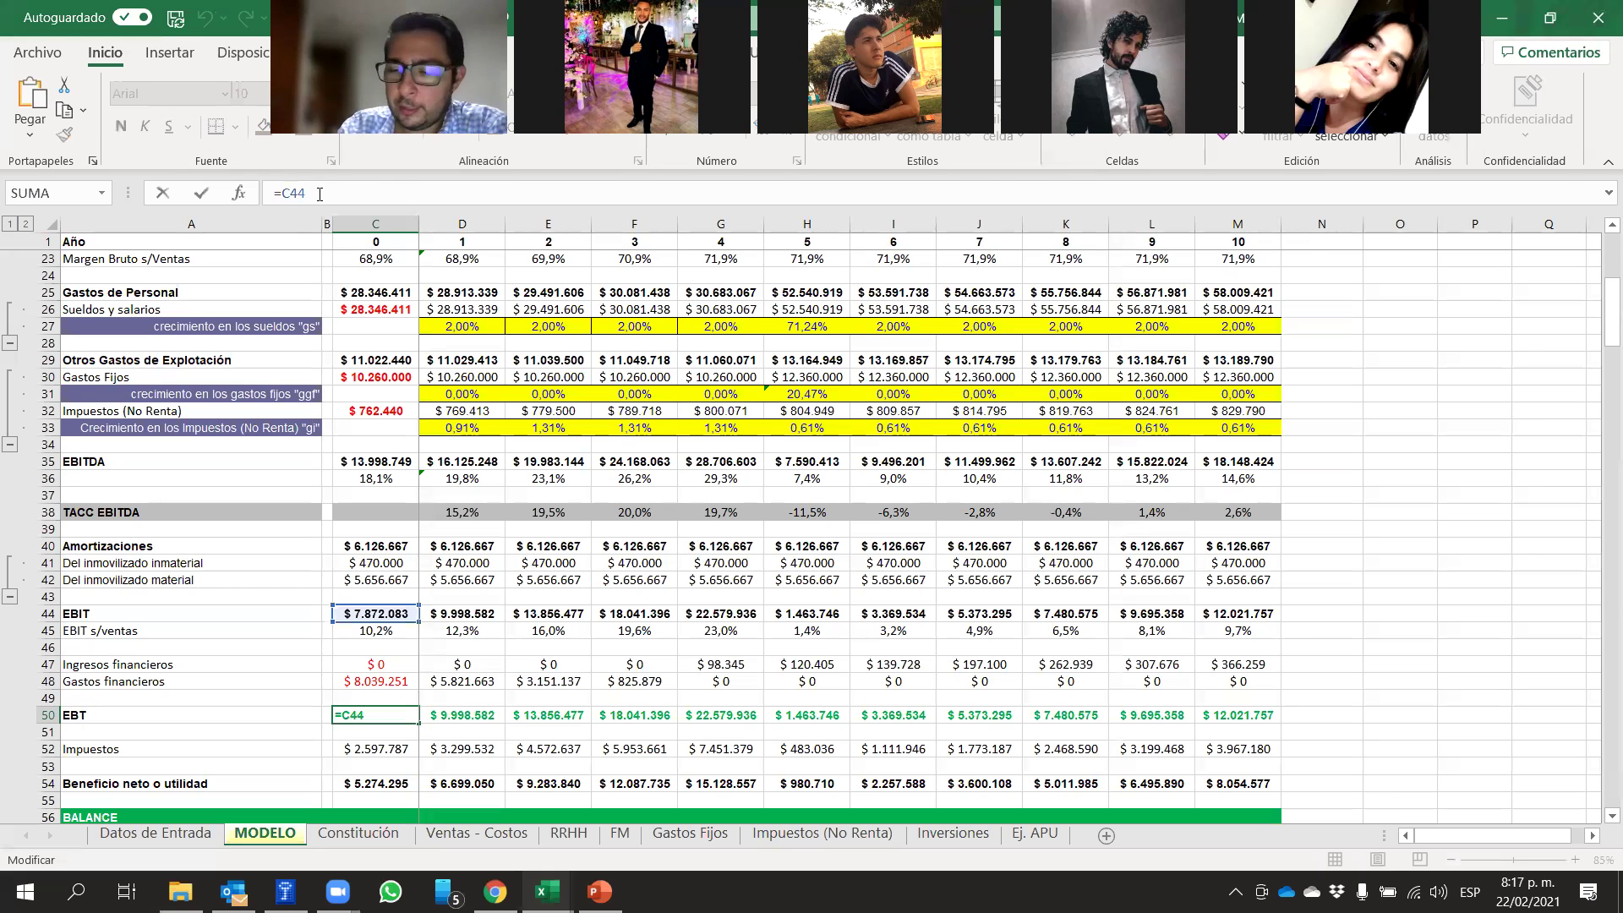
{"action": "type", "text": "+"}
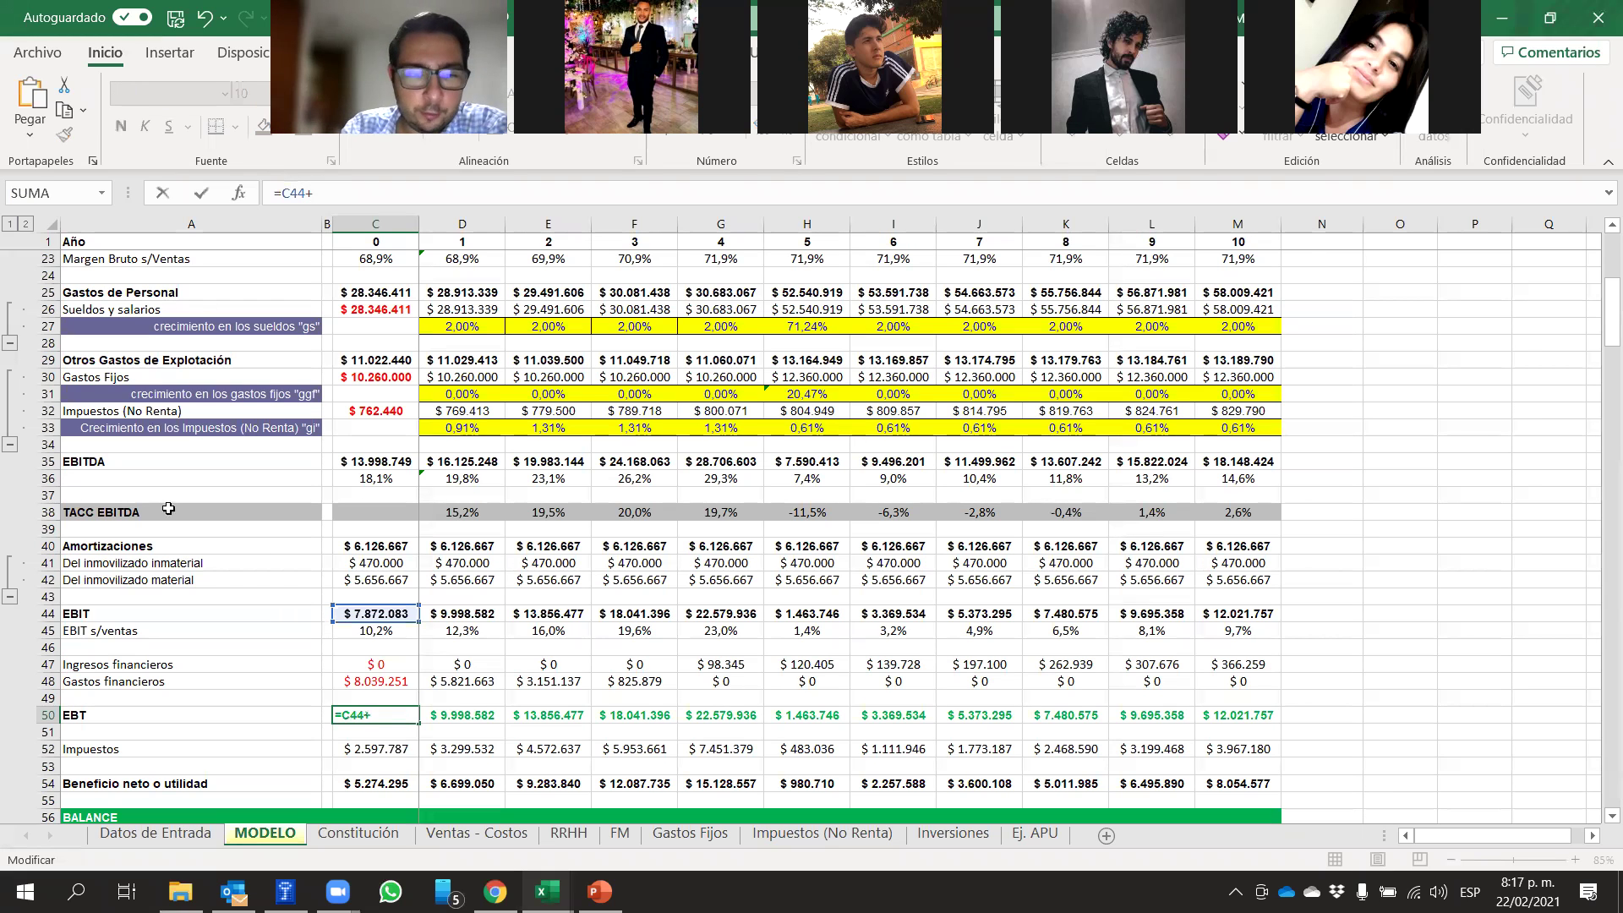
{"action": "left_click", "coordinate": [376, 665]}
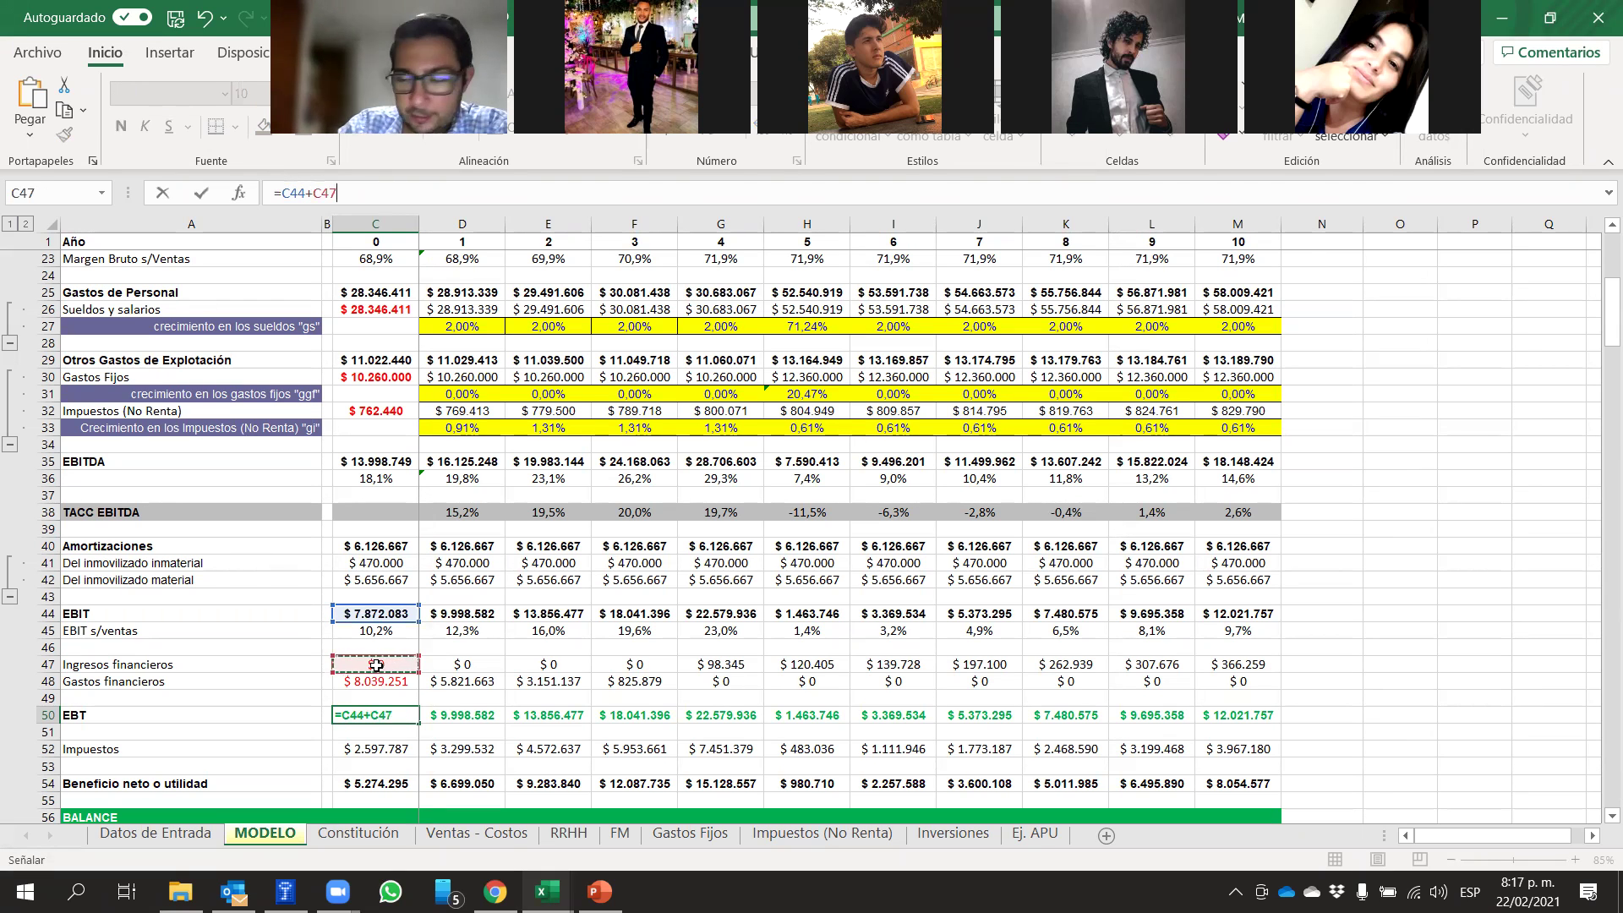
{"action": "type", "text": "-"}
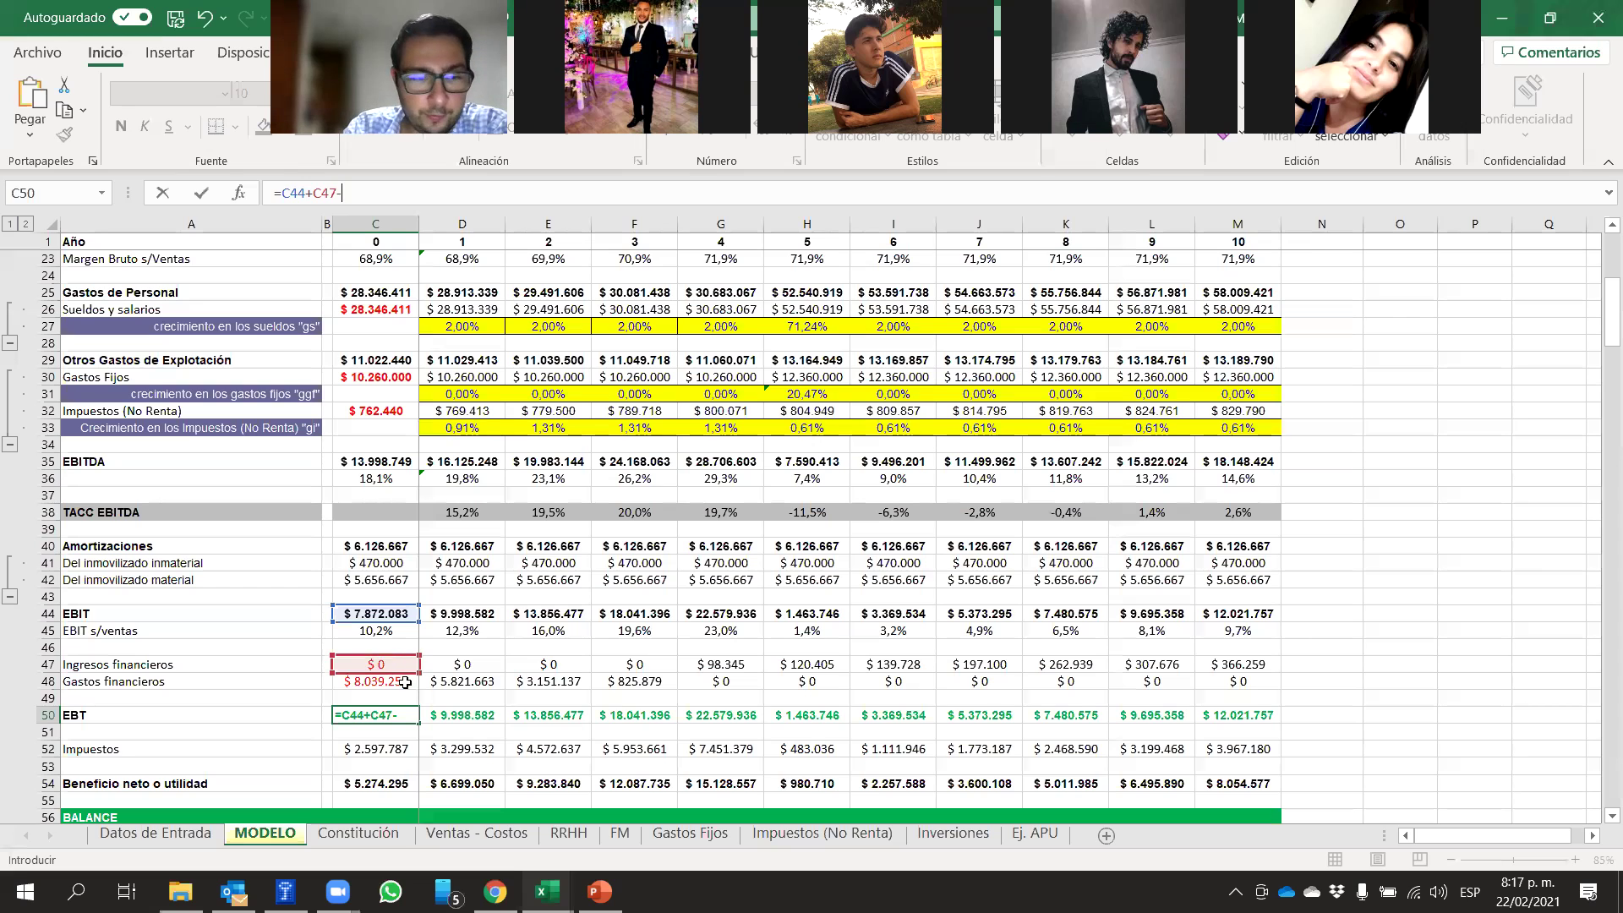
{"action": "left_click", "coordinate": [380, 681]}
{"action": "key", "text": "Return"}
Fill the restored EBT formula from C50 across row 50 through year 10 in column M
{"action": "left_click", "coordinate": [392, 716]}
{"action": "left_click_drag", "start_coordinate": [420, 723], "coordinate": [1336, 643]}
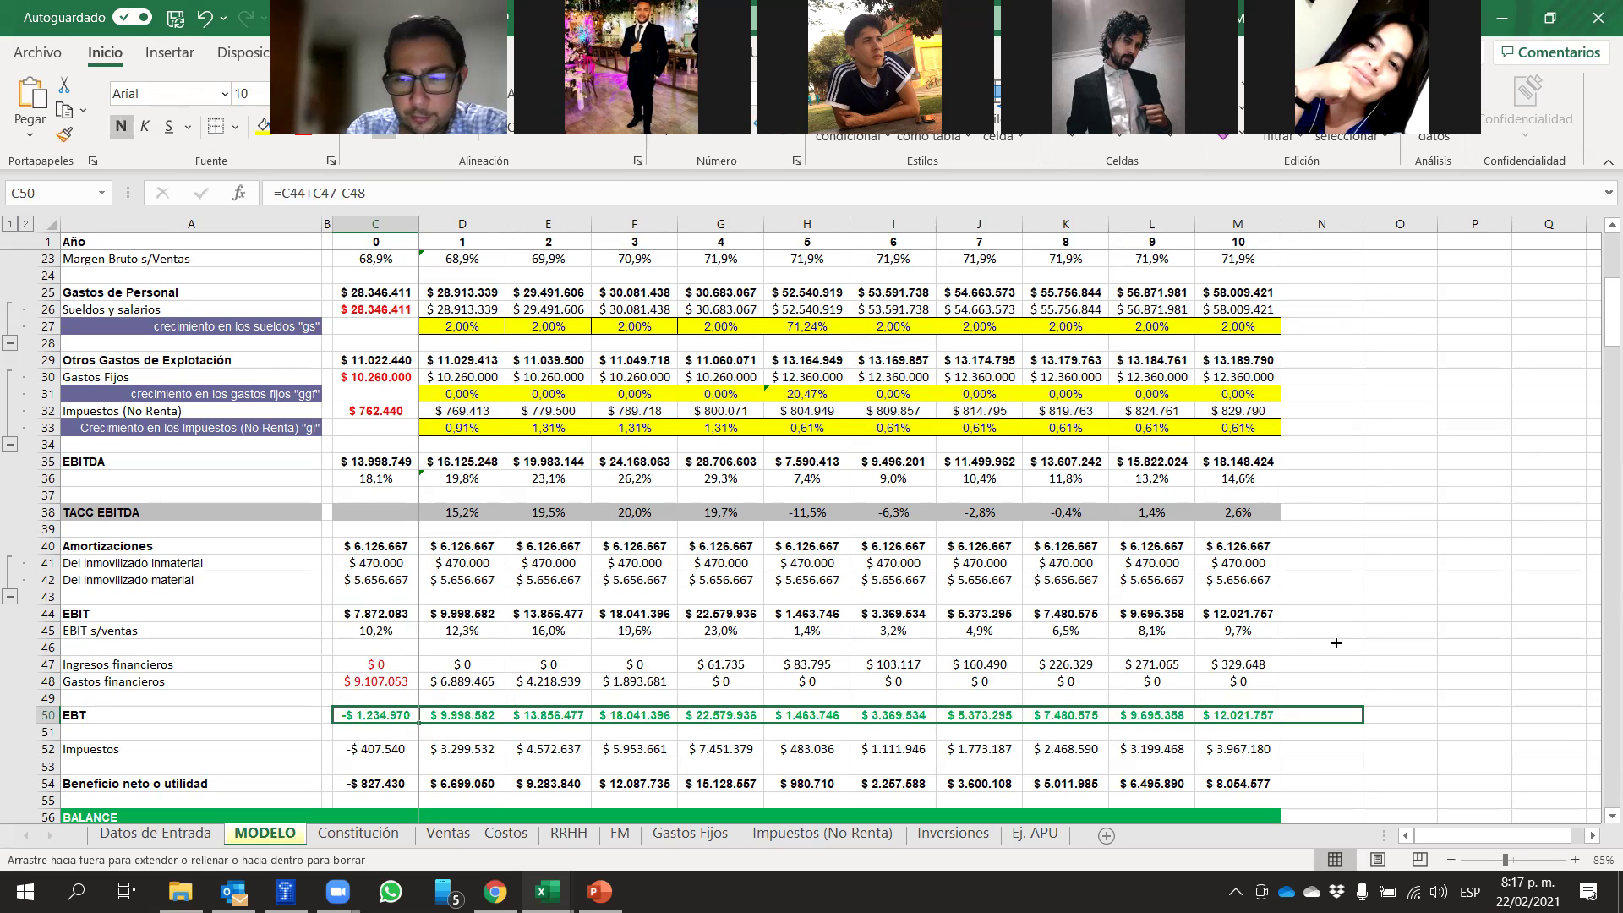
{"action": "left_click_drag", "start_coordinate": [1237, 672], "coordinate": [1238, 673]}
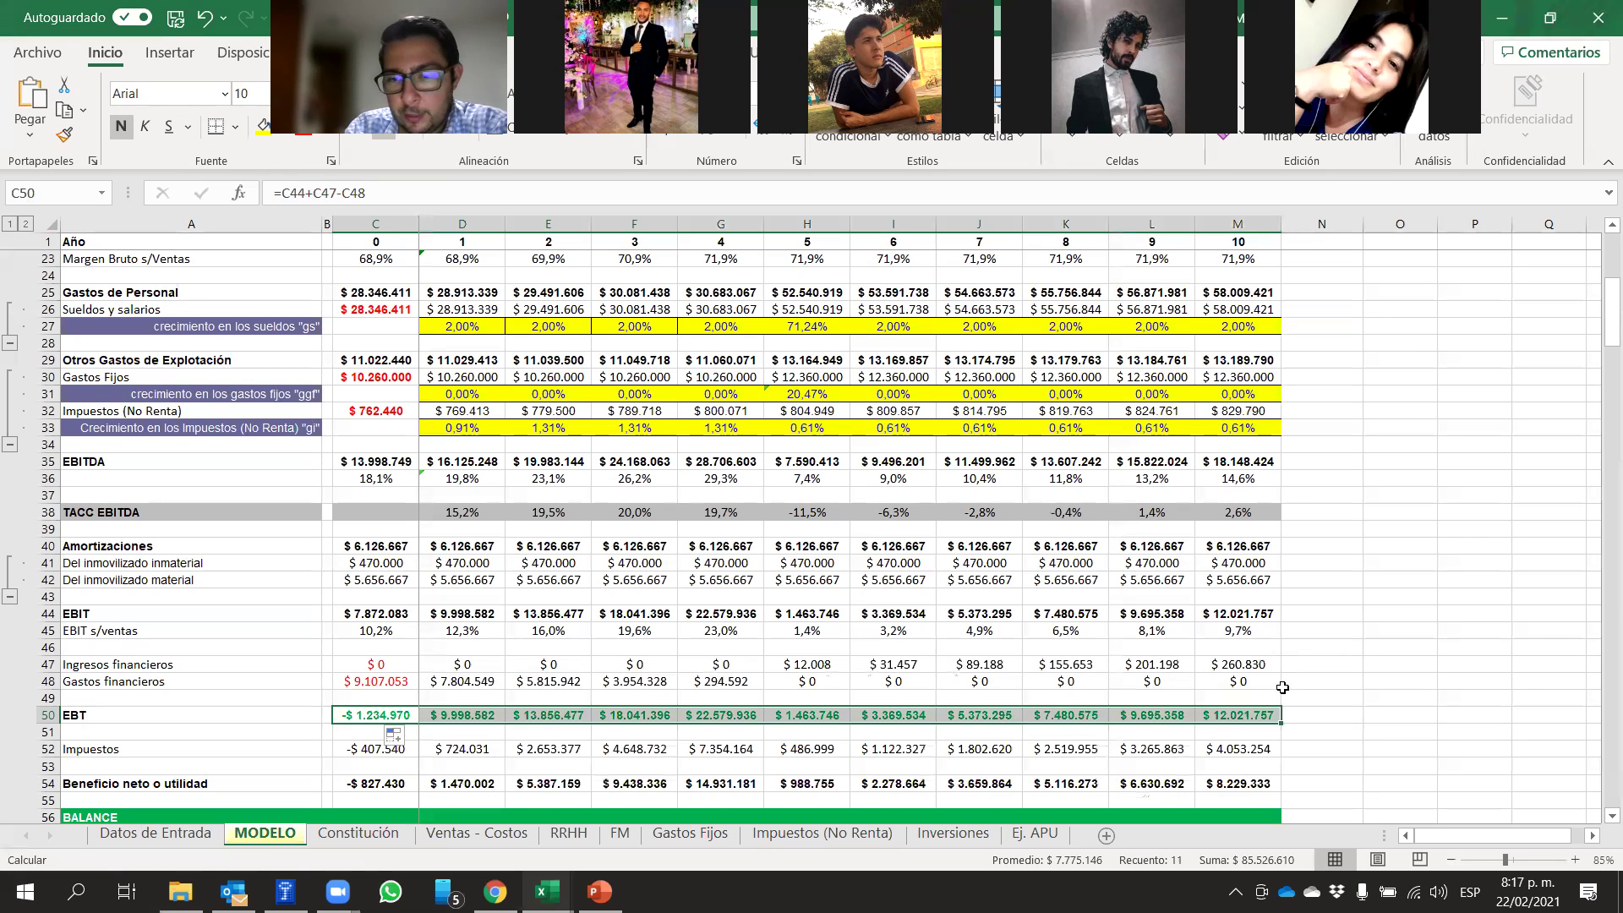
{"action": "left_click", "coordinate": [1461, 687]}
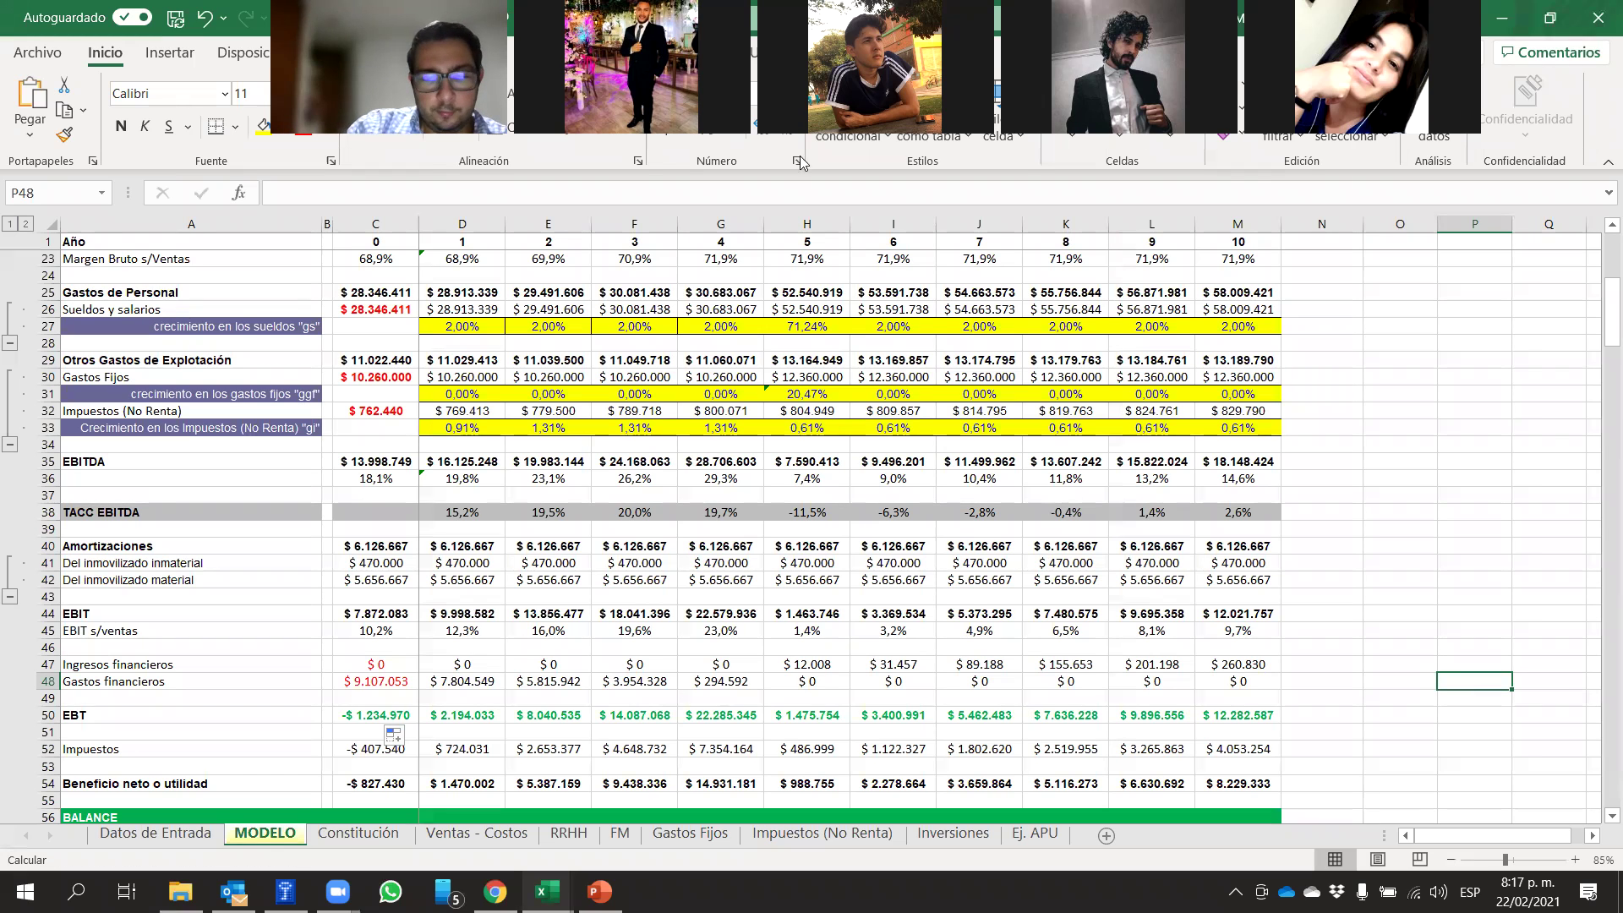
Switch to PowerPoint and view slide 264 on restoring the C50 equation, followed by slide 265
{"action": "left_click", "coordinate": [599, 892]}
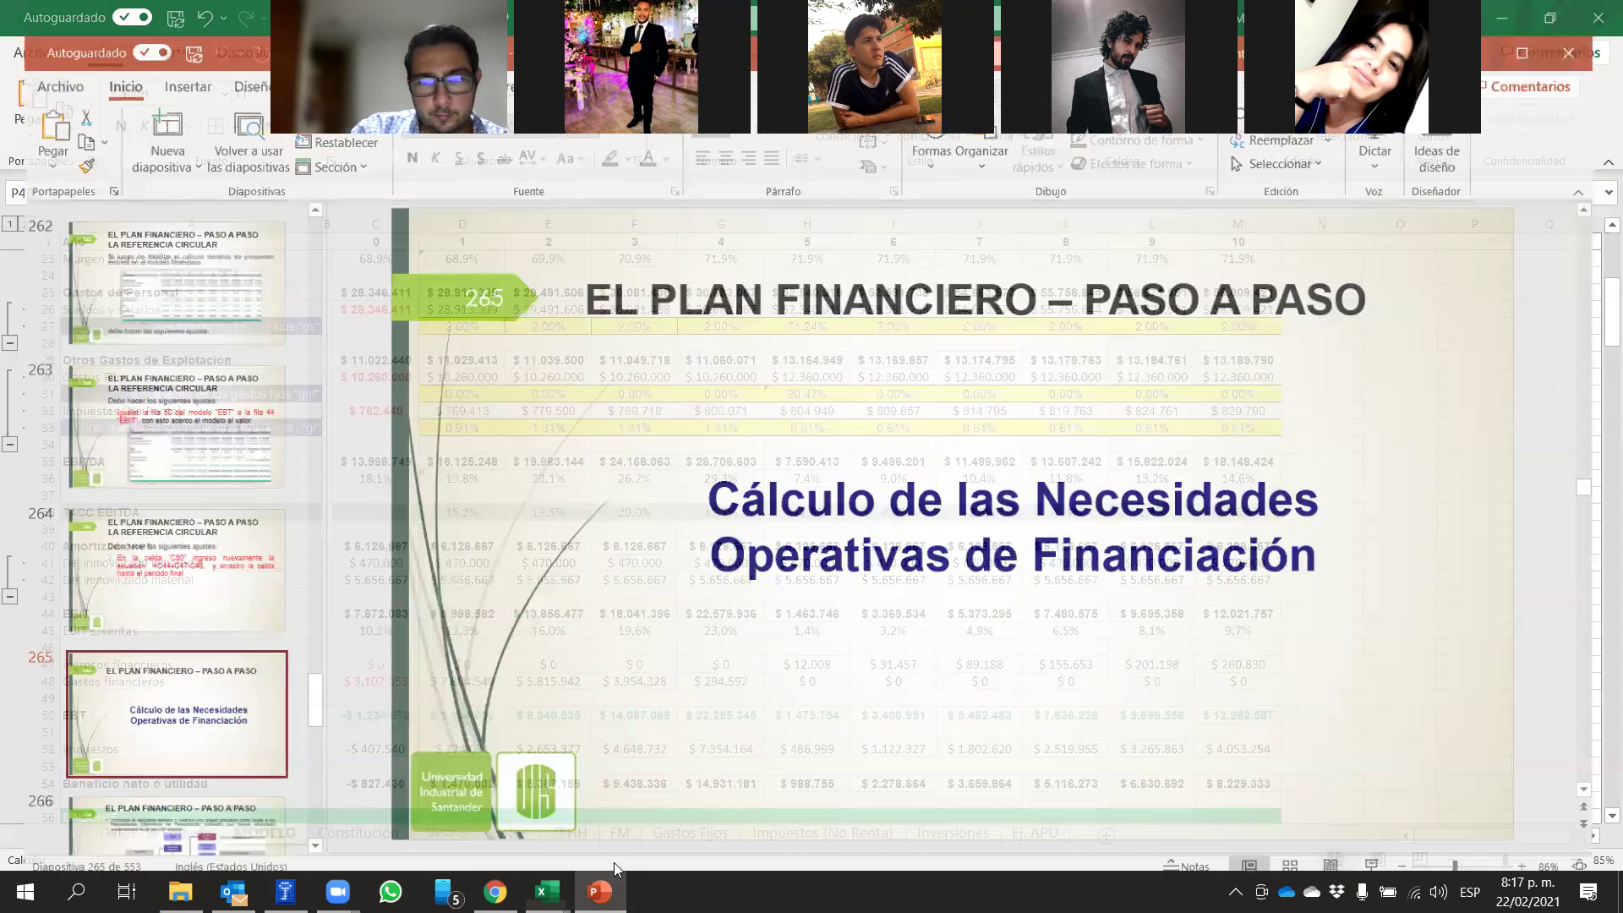
{"action": "left_click", "coordinate": [219, 505]}
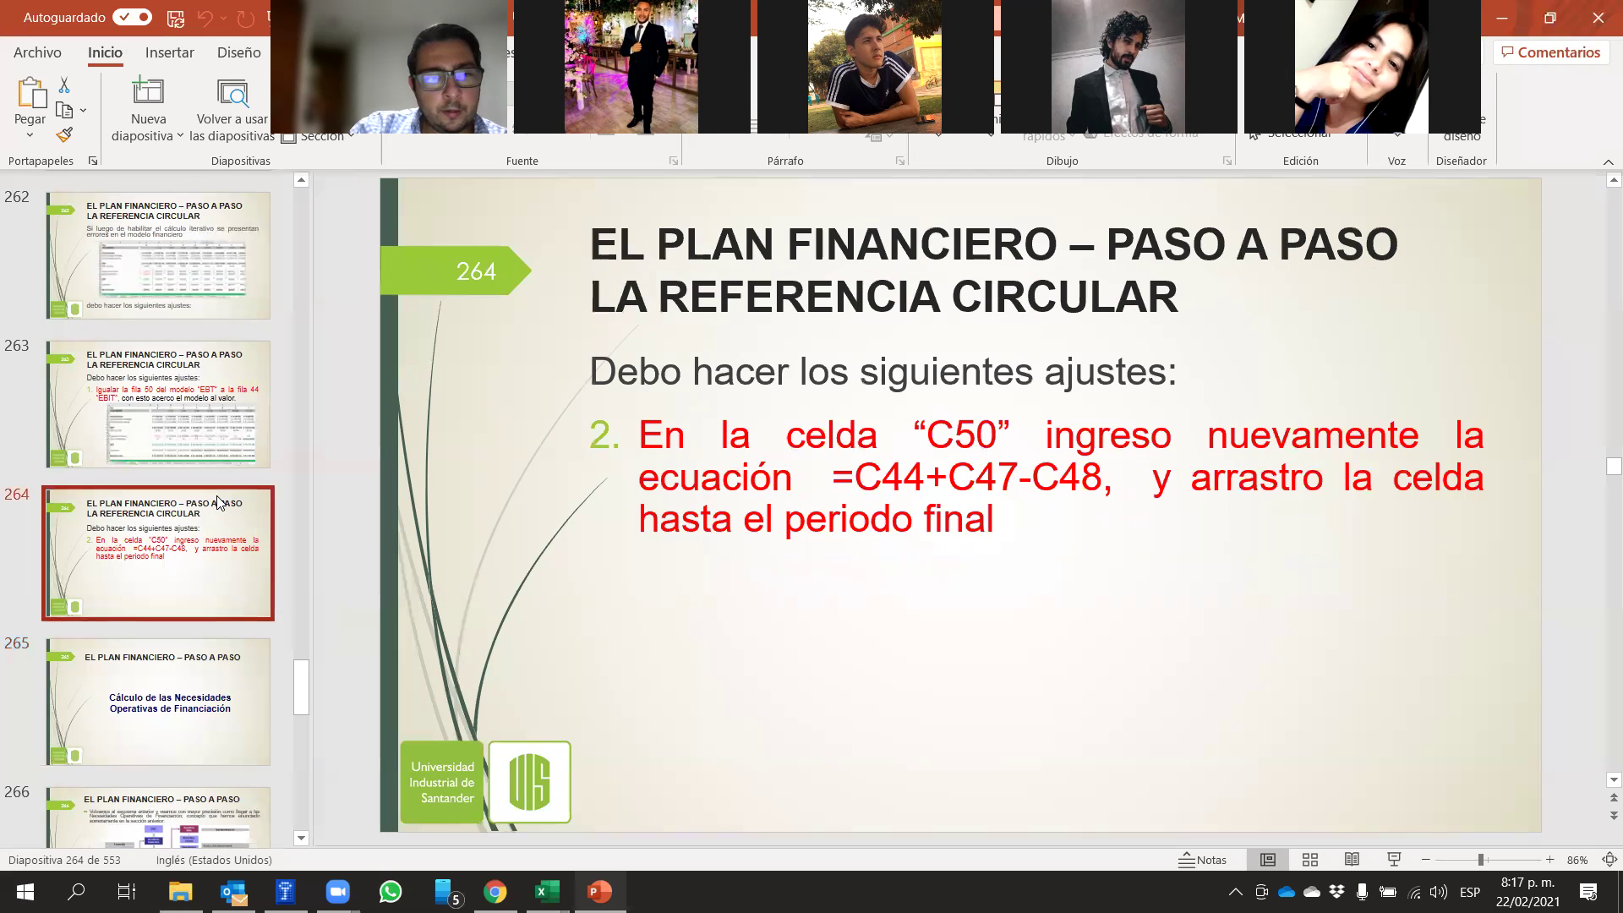
{"action": "left_click", "coordinate": [127, 740]}
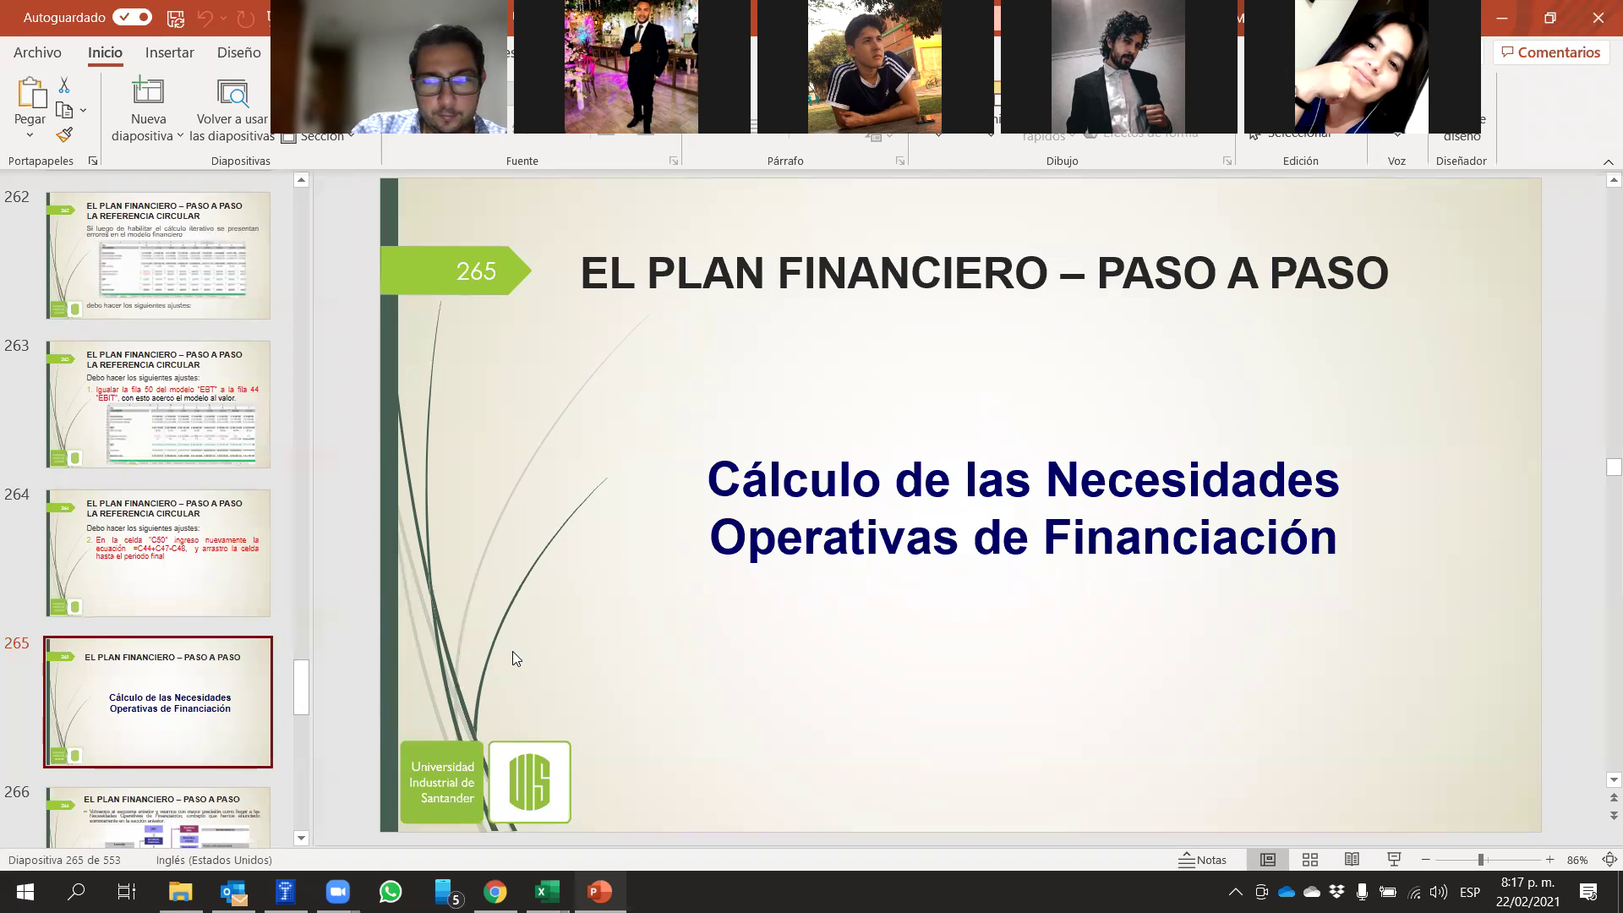
Switch back to Excel and review the MODELO sheet from the income statement through the balance to the Check row 153
{"action": "left_click", "coordinate": [547, 891]}
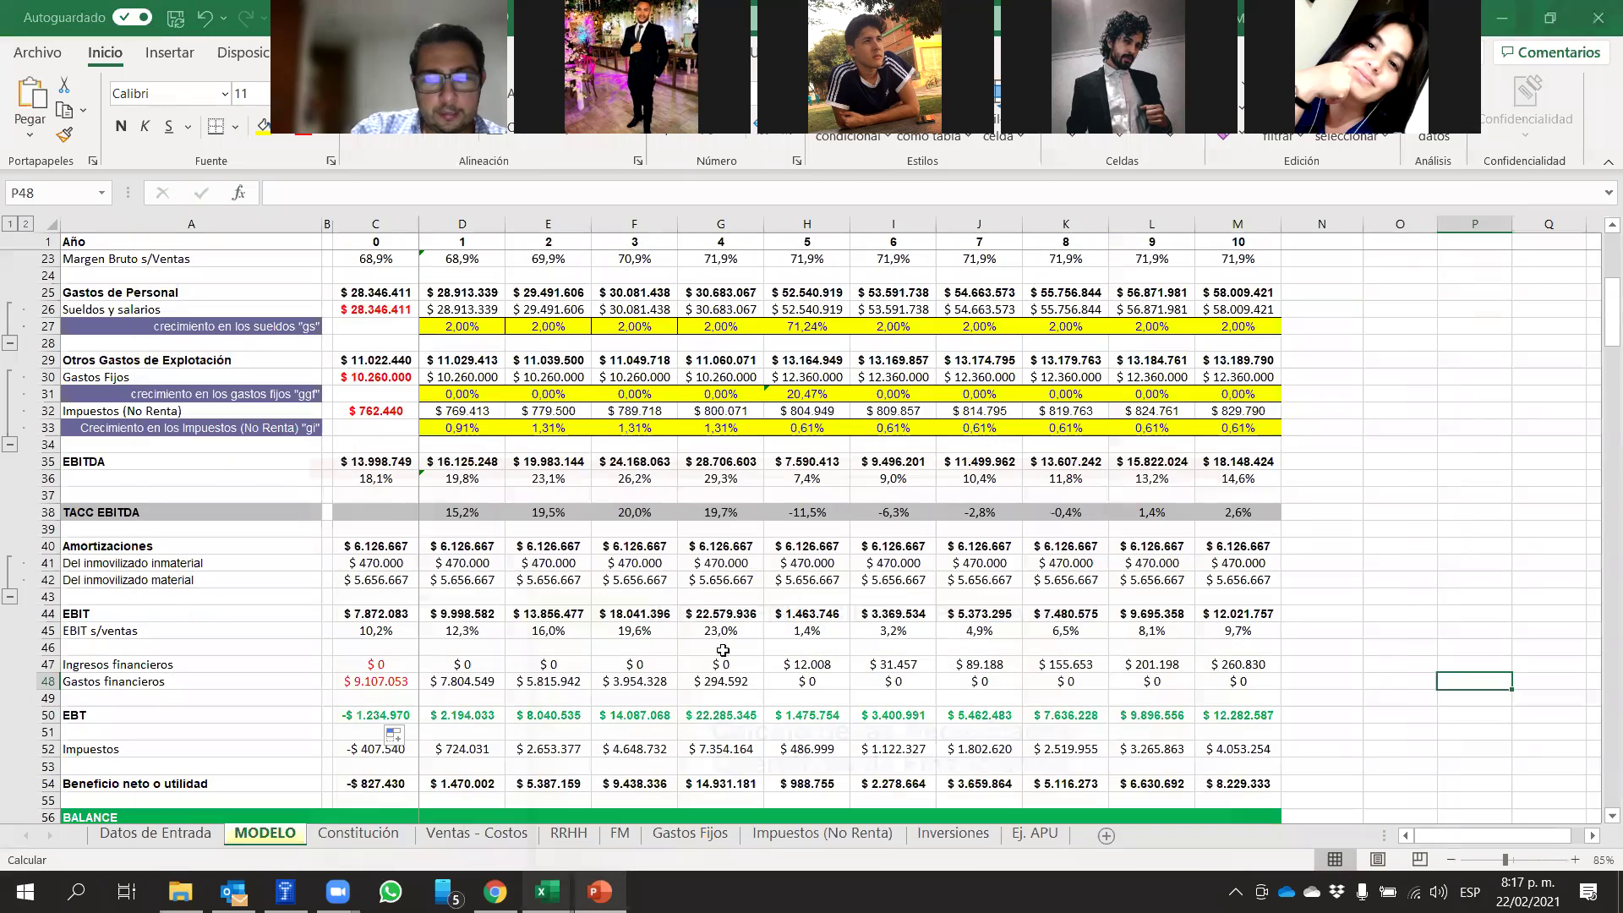
{"action": "scroll", "coordinate": [781, 606], "scroll_direction": "up", "scroll_amount": 7}
{"action": "scroll", "coordinate": [780, 605], "scroll_direction": "down", "scroll_amount": 3}
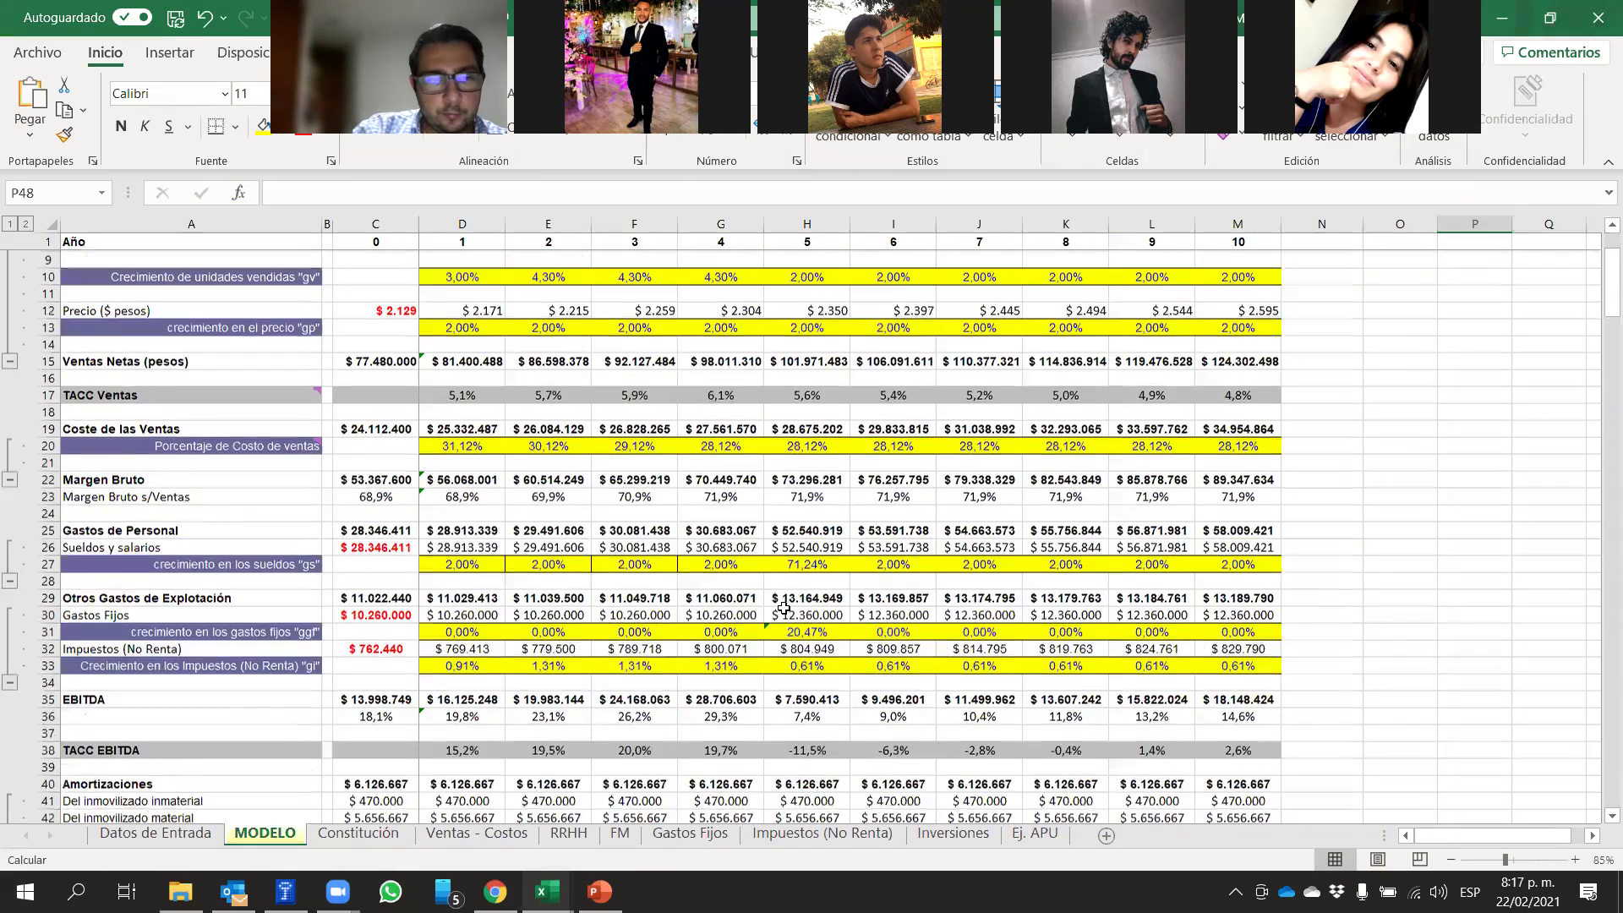
{"action": "scroll", "coordinate": [250, 723], "scroll_direction": "down", "scroll_amount": 7}
{"action": "left_click", "coordinate": [181, 627]}
{"action": "scroll", "coordinate": [218, 687], "scroll_direction": "down", "scroll_amount": 1}
{"action": "scroll", "coordinate": [217, 687], "scroll_direction": "down", "scroll_amount": 20}
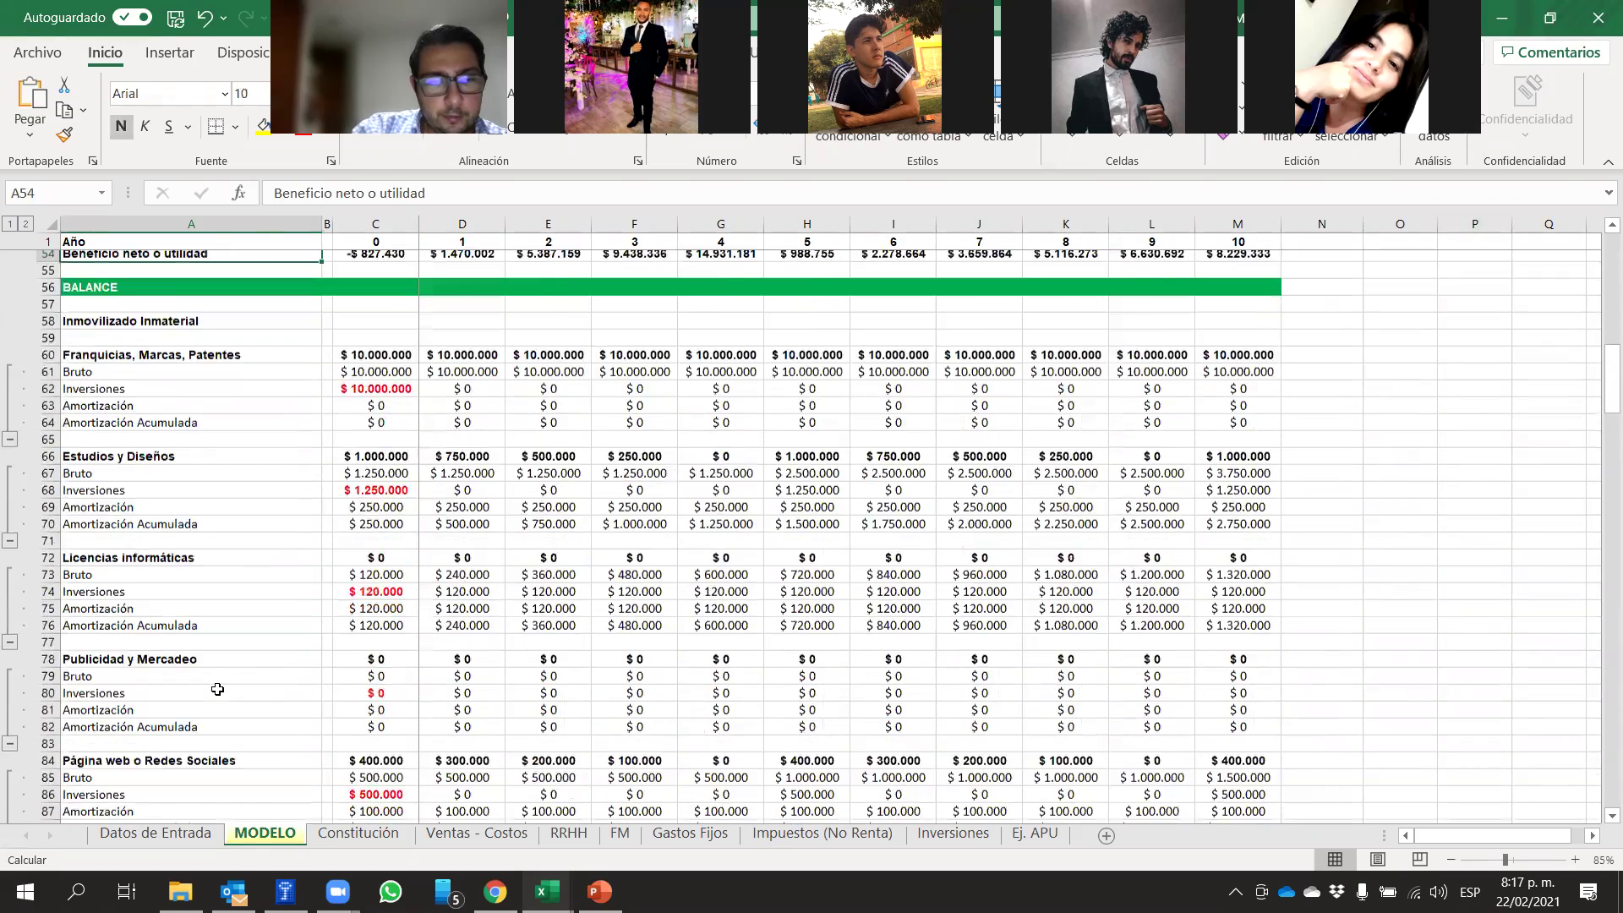
{"action": "scroll", "coordinate": [226, 690], "scroll_direction": "down", "scroll_amount": 11}
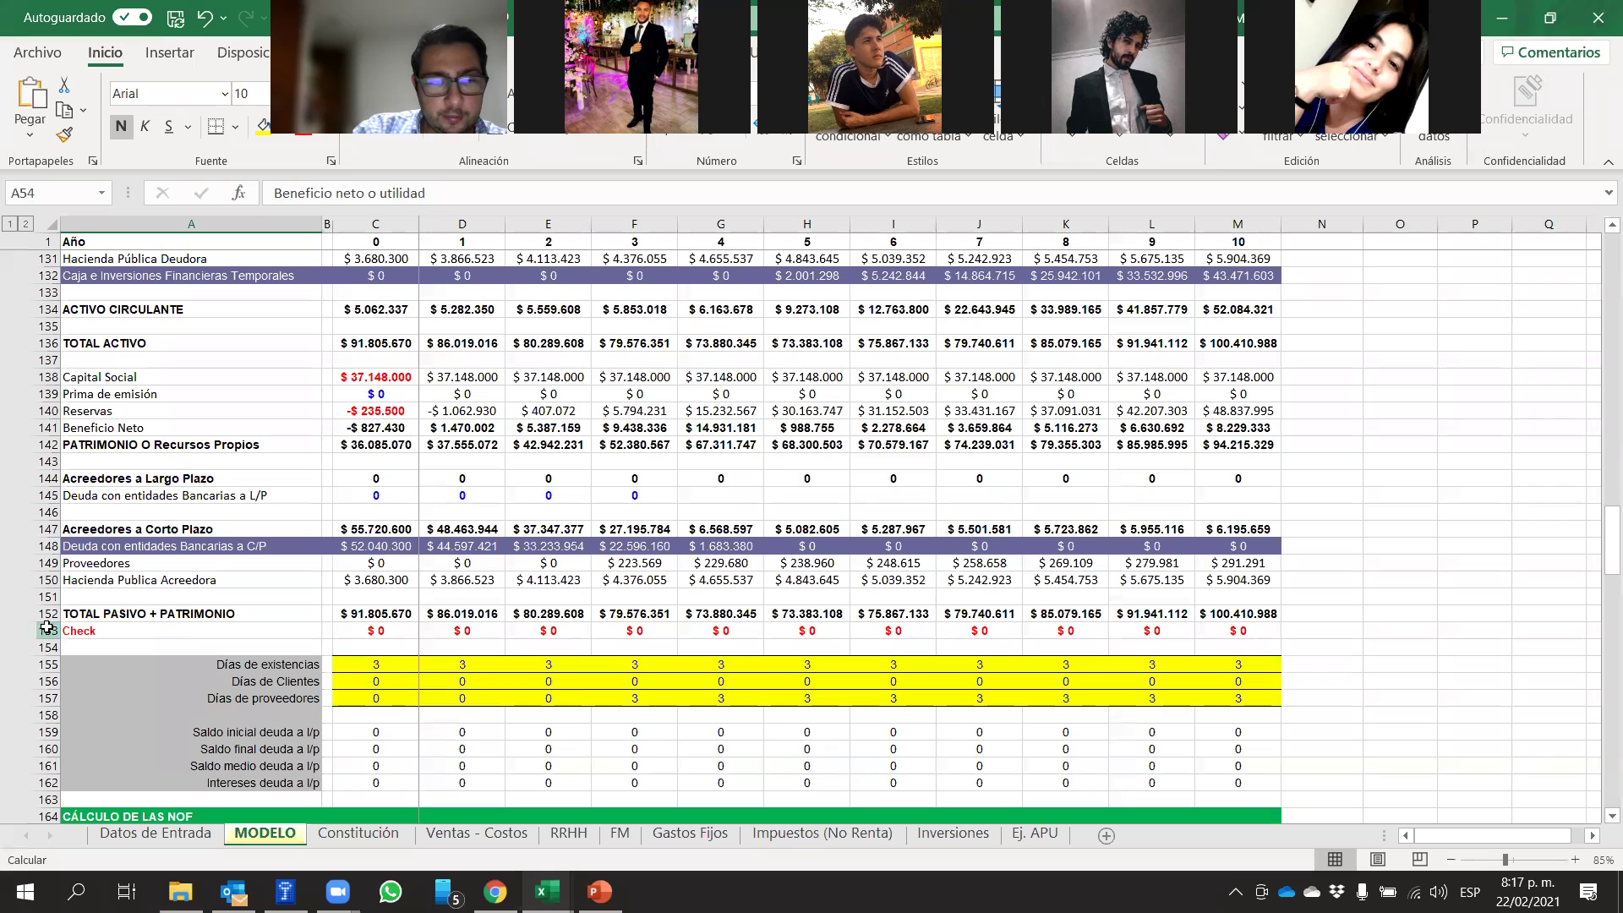
{"action": "left_click", "coordinate": [41, 631]}
Review the model's operating financing needs, free cash flow and valuation sections, and return to the Inmovilizado Material rows
{"action": "scroll", "coordinate": [317, 588], "scroll_direction": "down", "scroll_amount": 7}
{"action": "scroll", "coordinate": [317, 589], "scroll_direction": "down", "scroll_amount": 7}
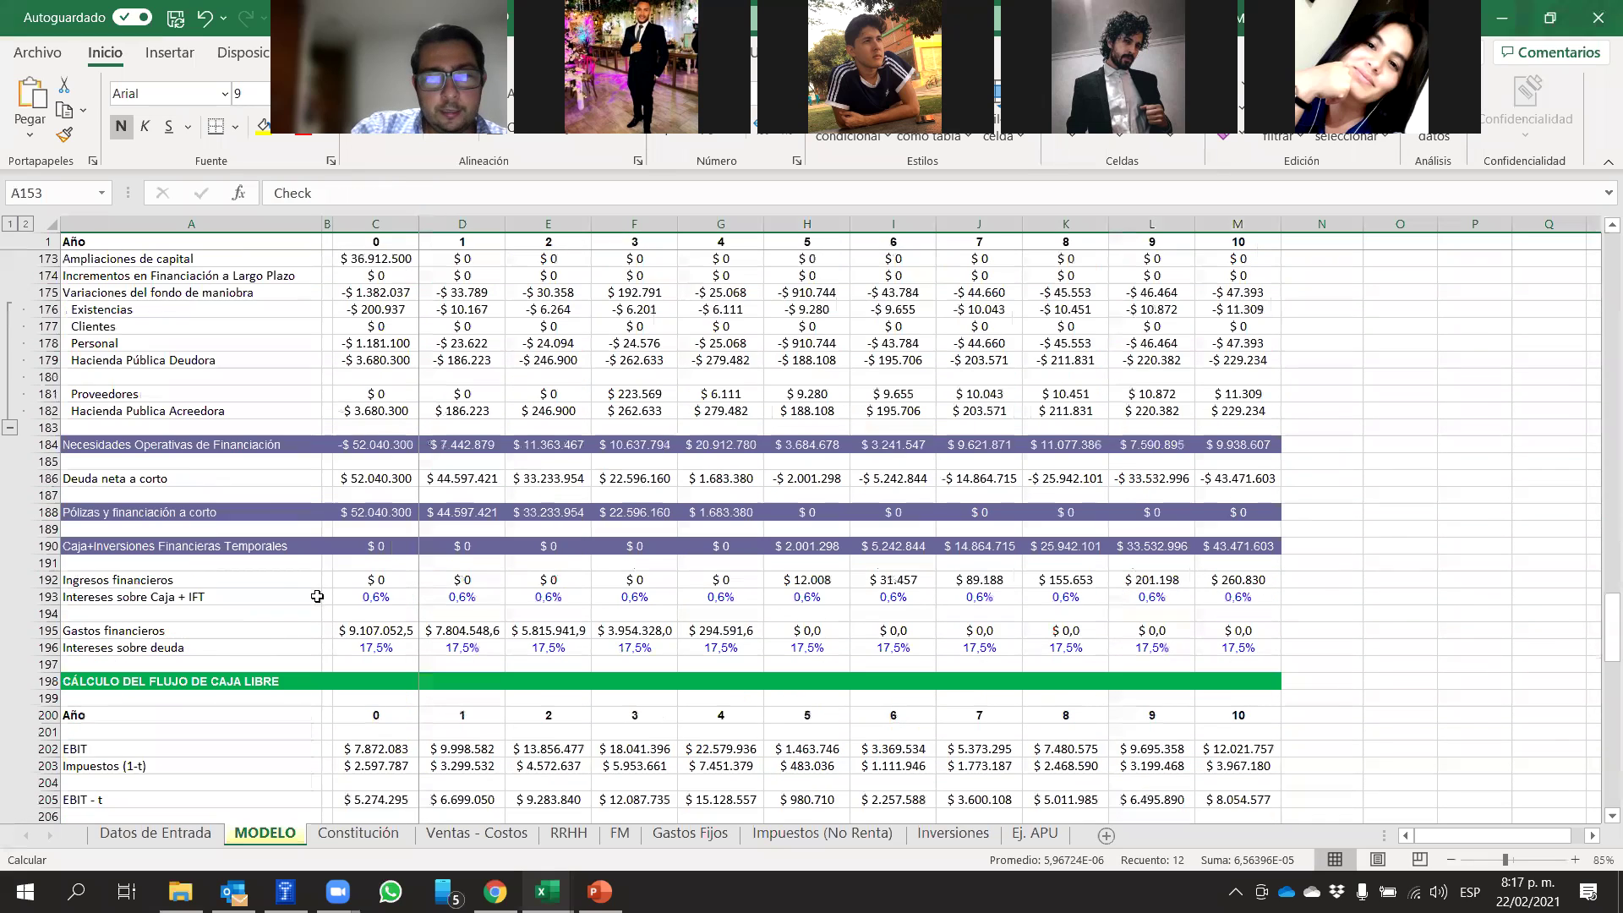
{"action": "scroll", "coordinate": [324, 637], "scroll_direction": "down", "scroll_amount": 12}
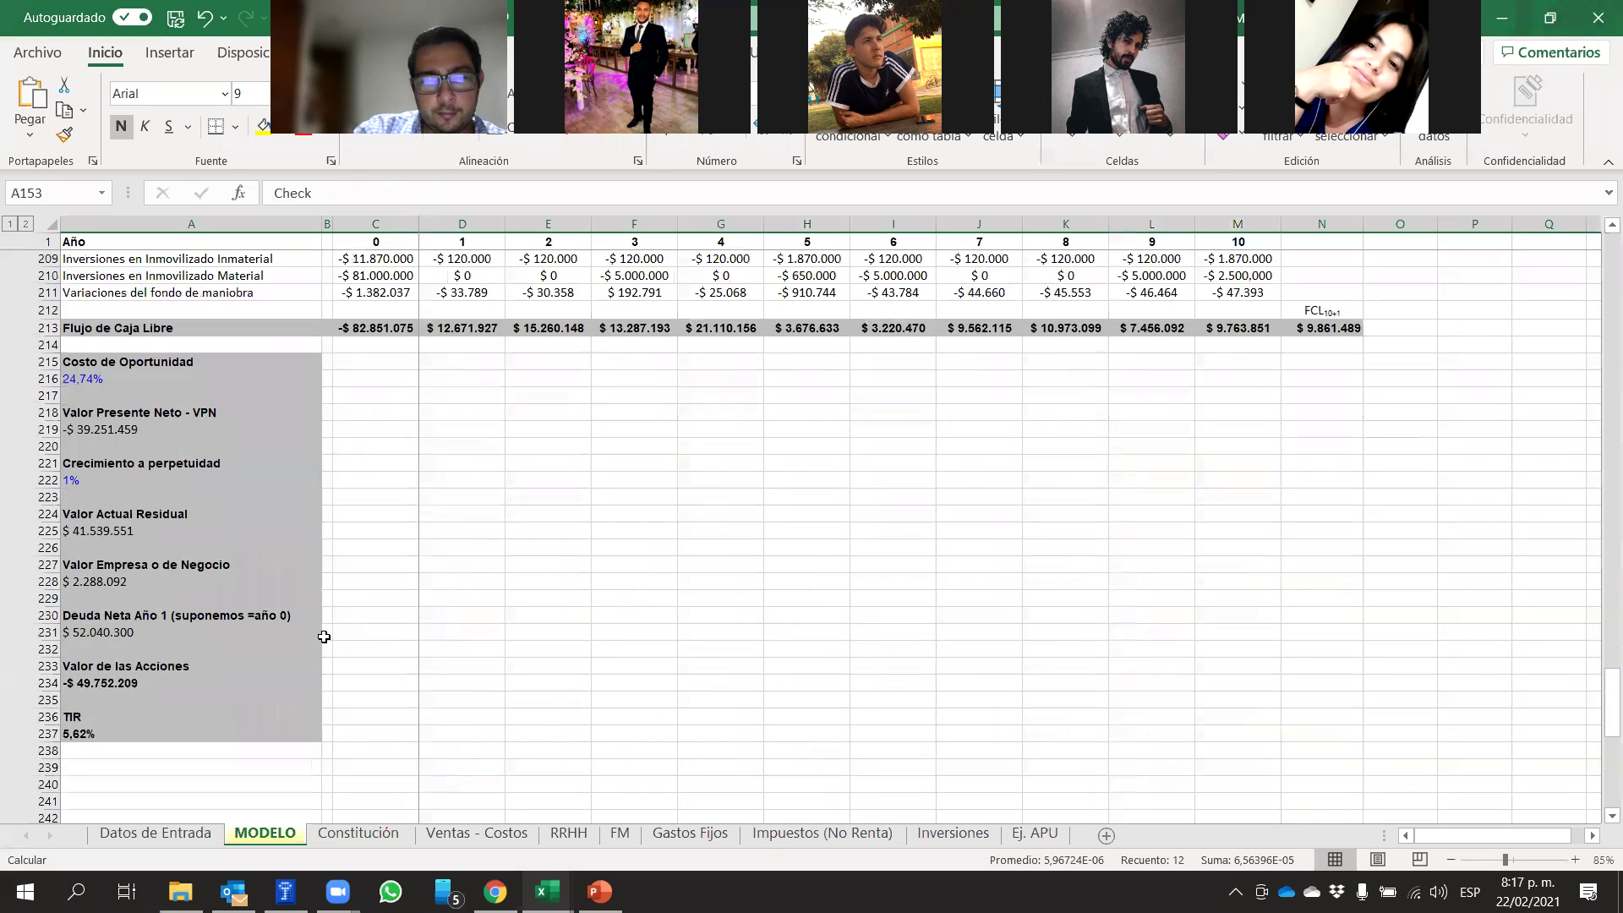
{"action": "scroll", "coordinate": [331, 640], "scroll_direction": "up", "scroll_amount": 20}
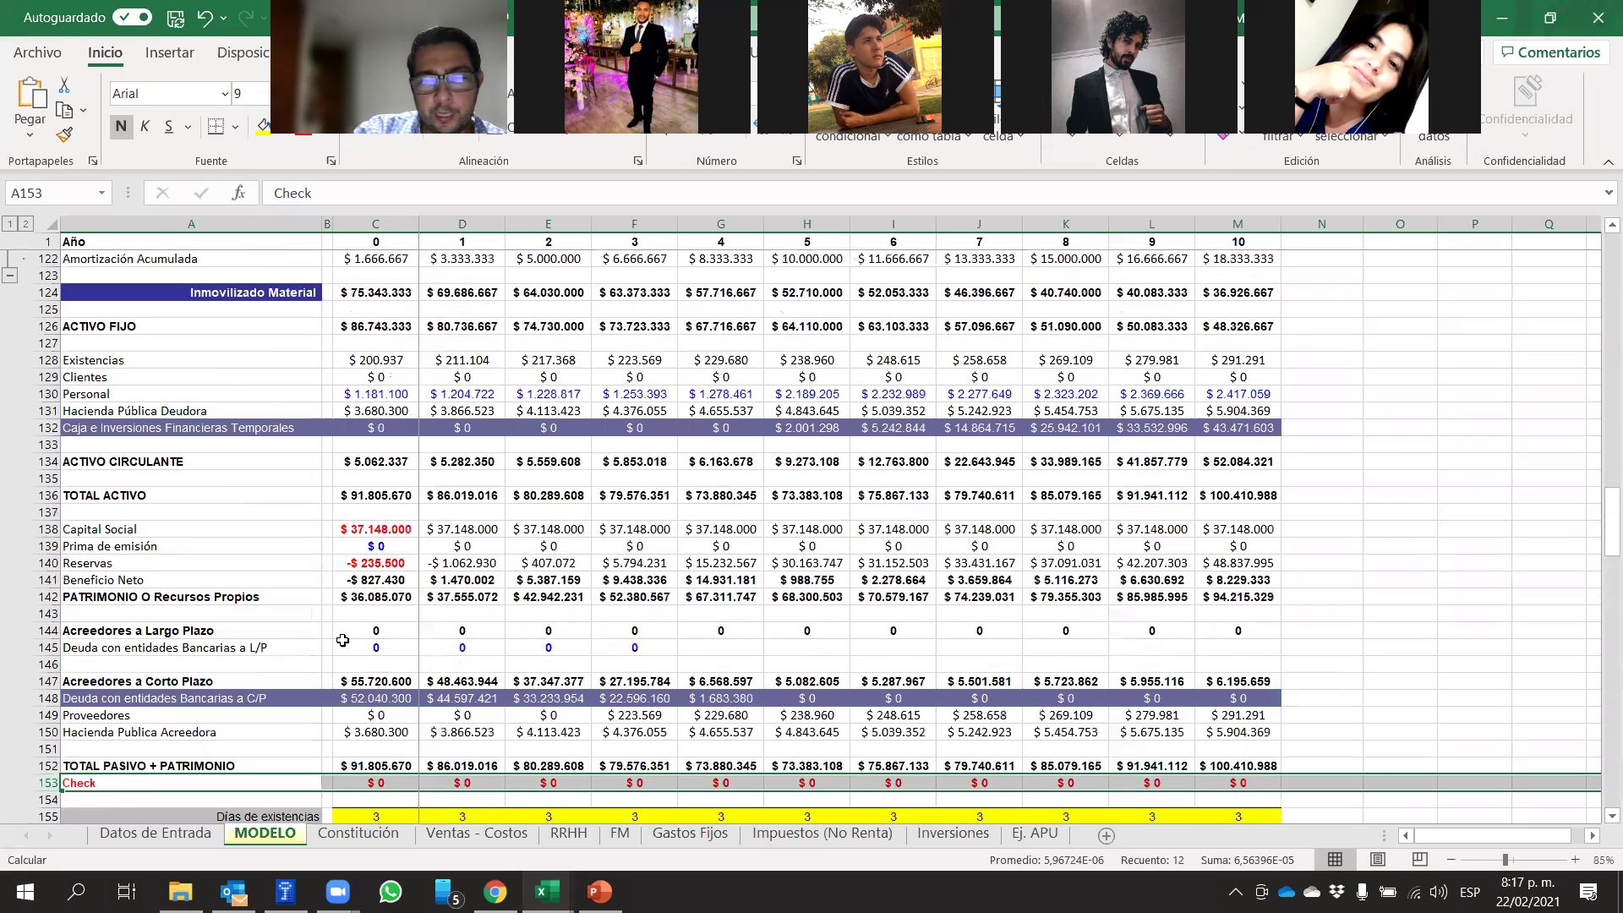
{"action": "scroll", "coordinate": [343, 640], "scroll_direction": "up", "scroll_amount": 5}
{"action": "left_click", "coordinate": [1394, 375]}
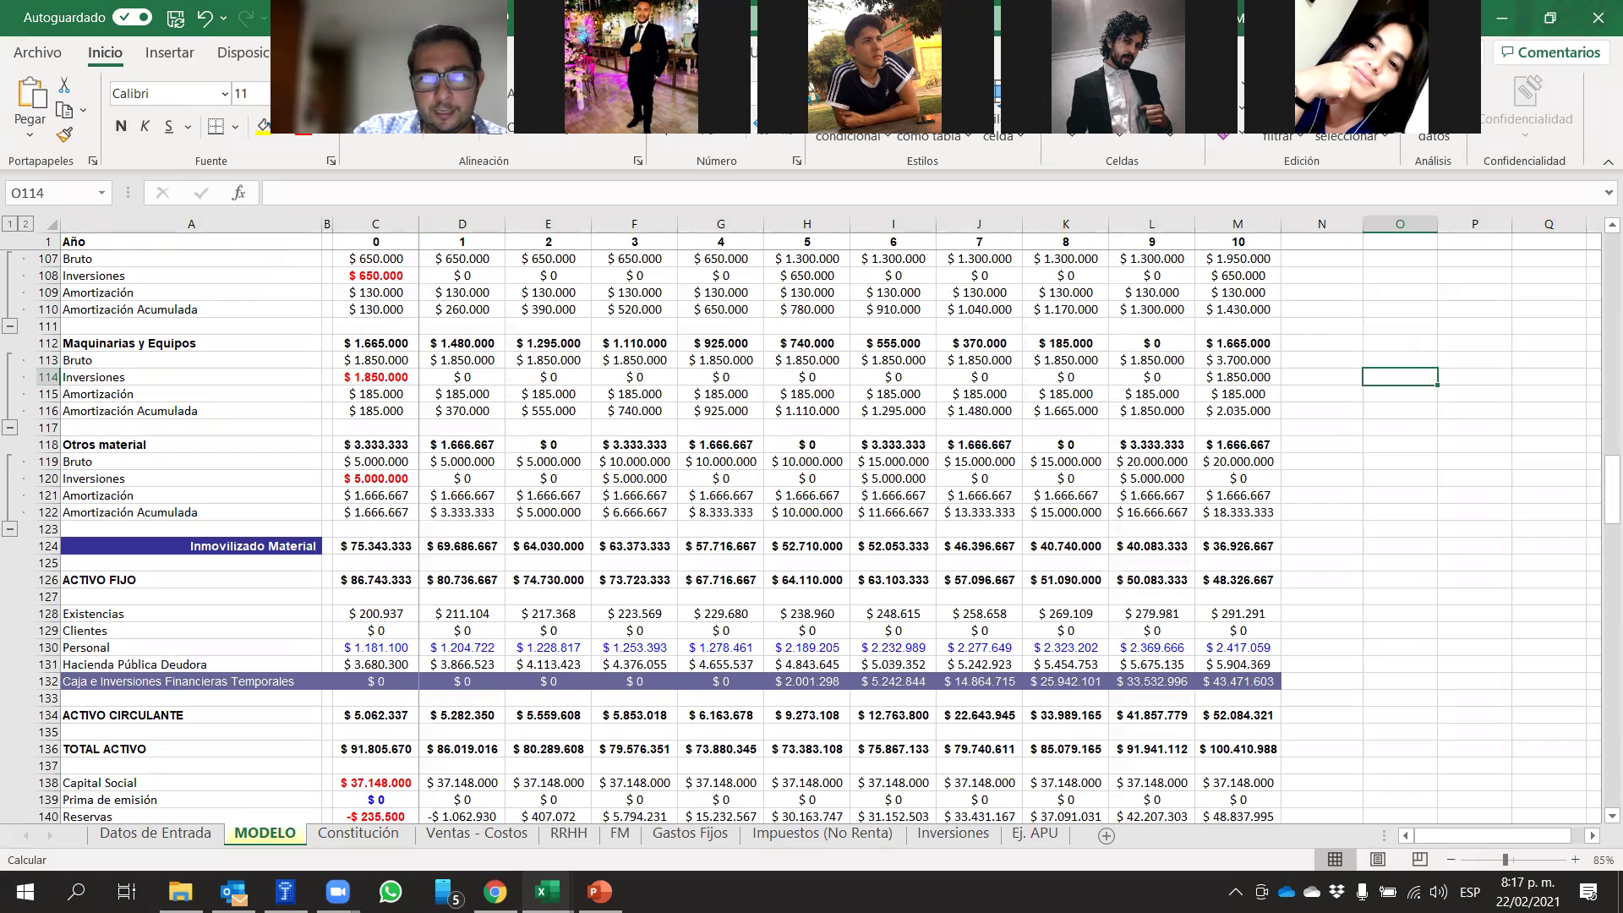
Check the February 2021 system calendar and close it
{"action": "left_click", "coordinate": [1516, 886]}
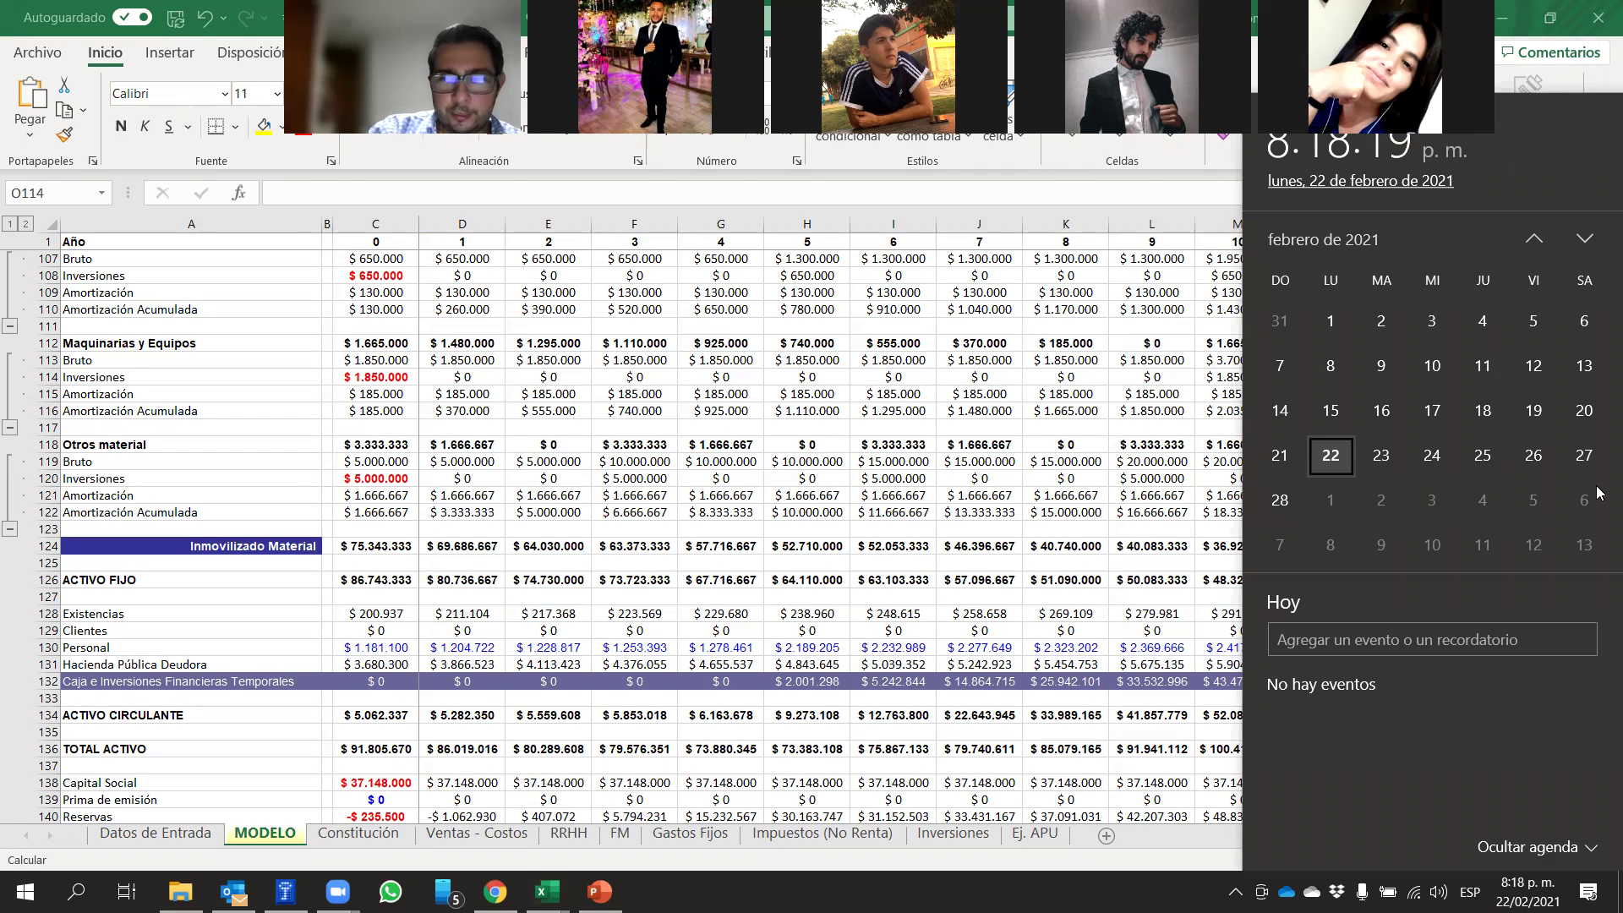
{"action": "left_click", "coordinate": [1001, 429]}
Switch to Chrome and sign in to the Pregrado area of the UIS Aula Virtual de Aprendizaje from the UIS - ECONOMICA bookmarks
{"action": "left_click", "coordinate": [495, 892]}
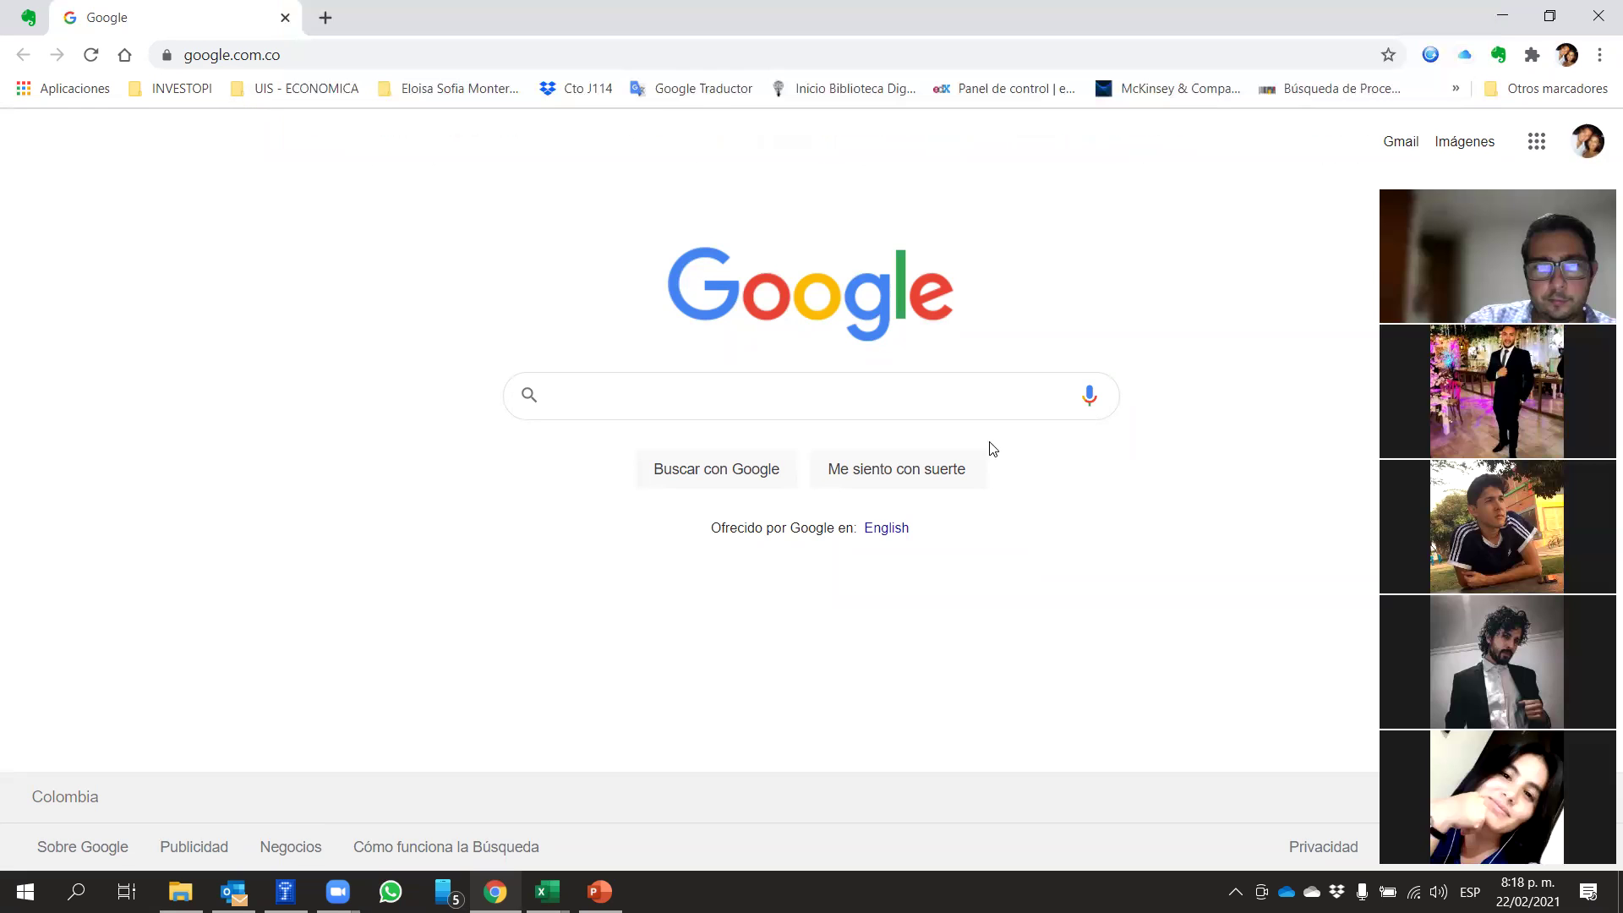
{"action": "left_click", "coordinate": [296, 93]}
{"action": "left_click", "coordinate": [362, 220]}
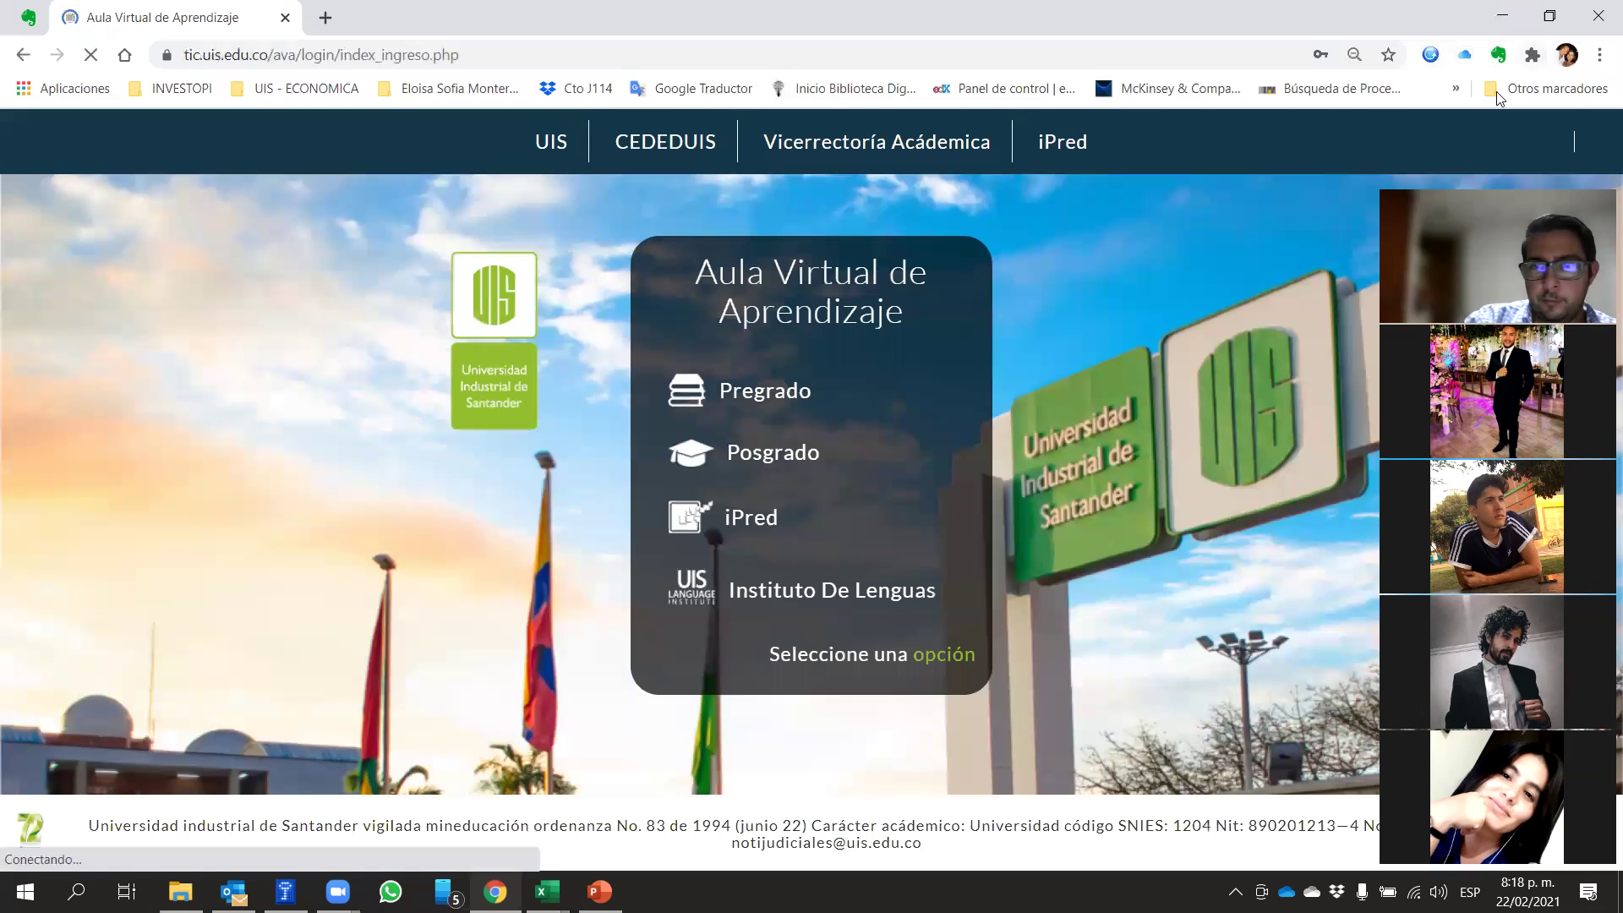
{"action": "left_click", "coordinate": [788, 403]}
{"action": "key", "text": "Return"}
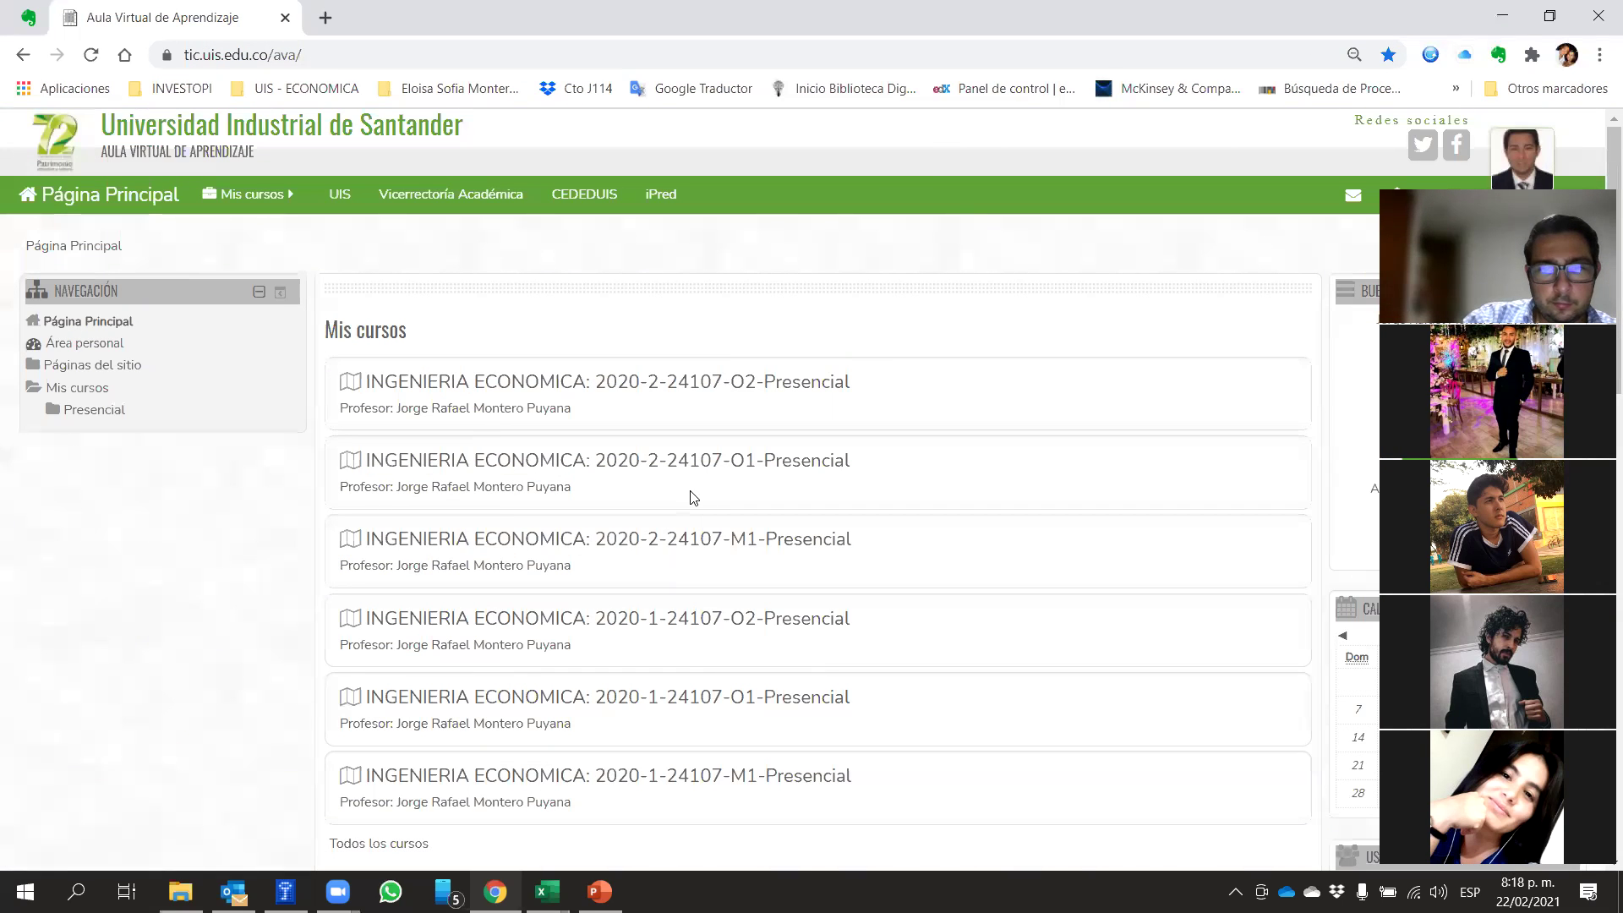
{"action": "left_click", "coordinate": [699, 547]}
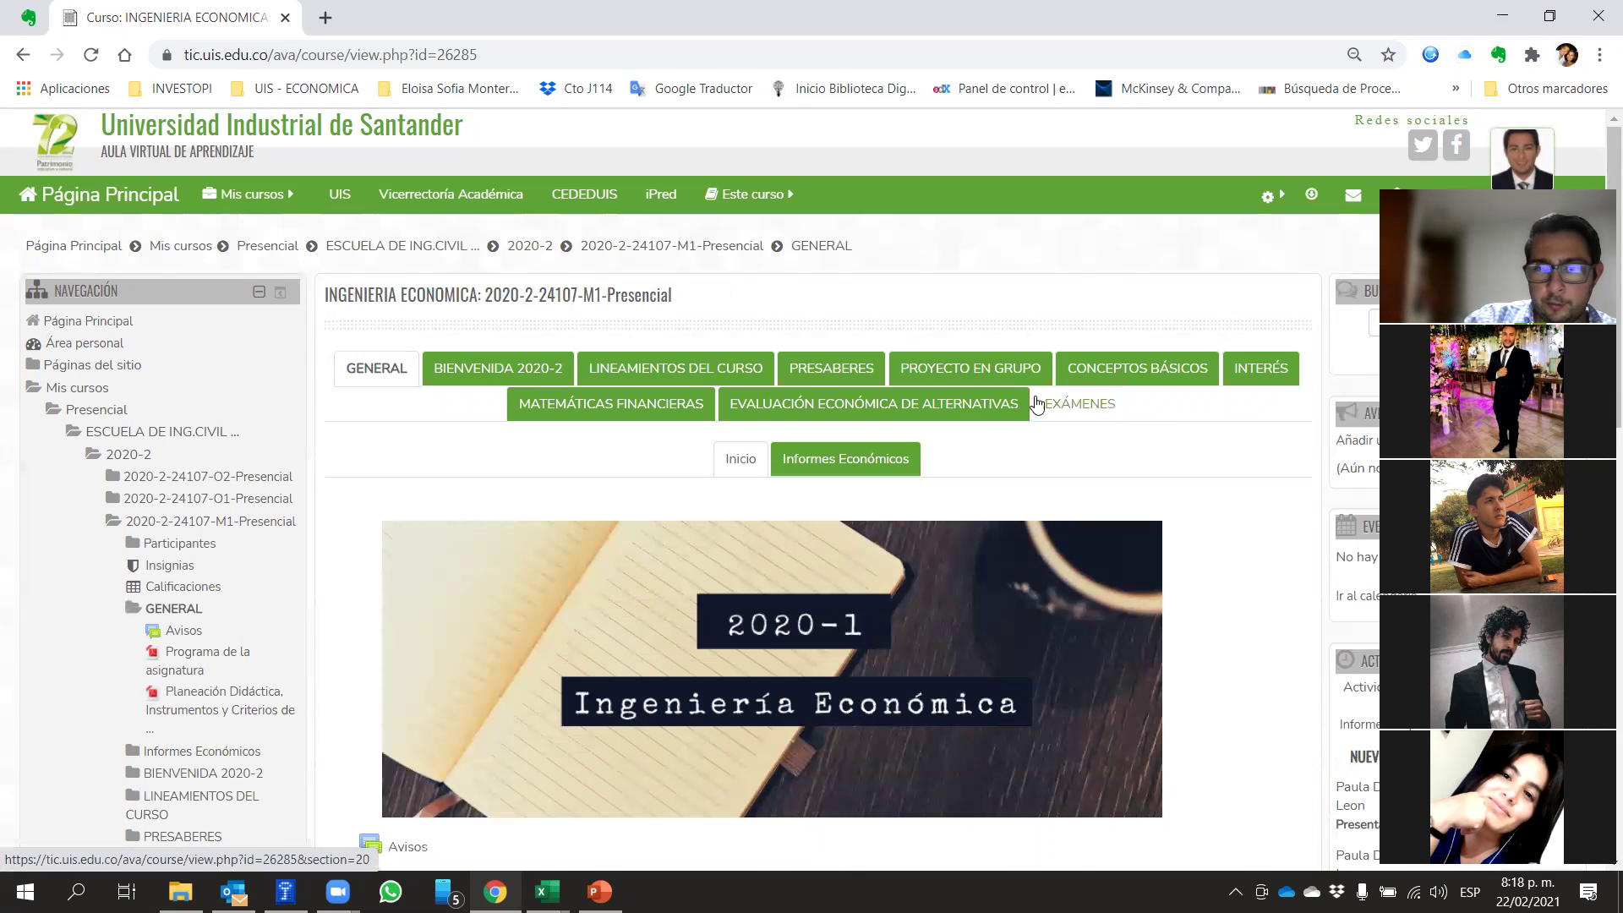
{"action": "left_click", "coordinate": [993, 377]}
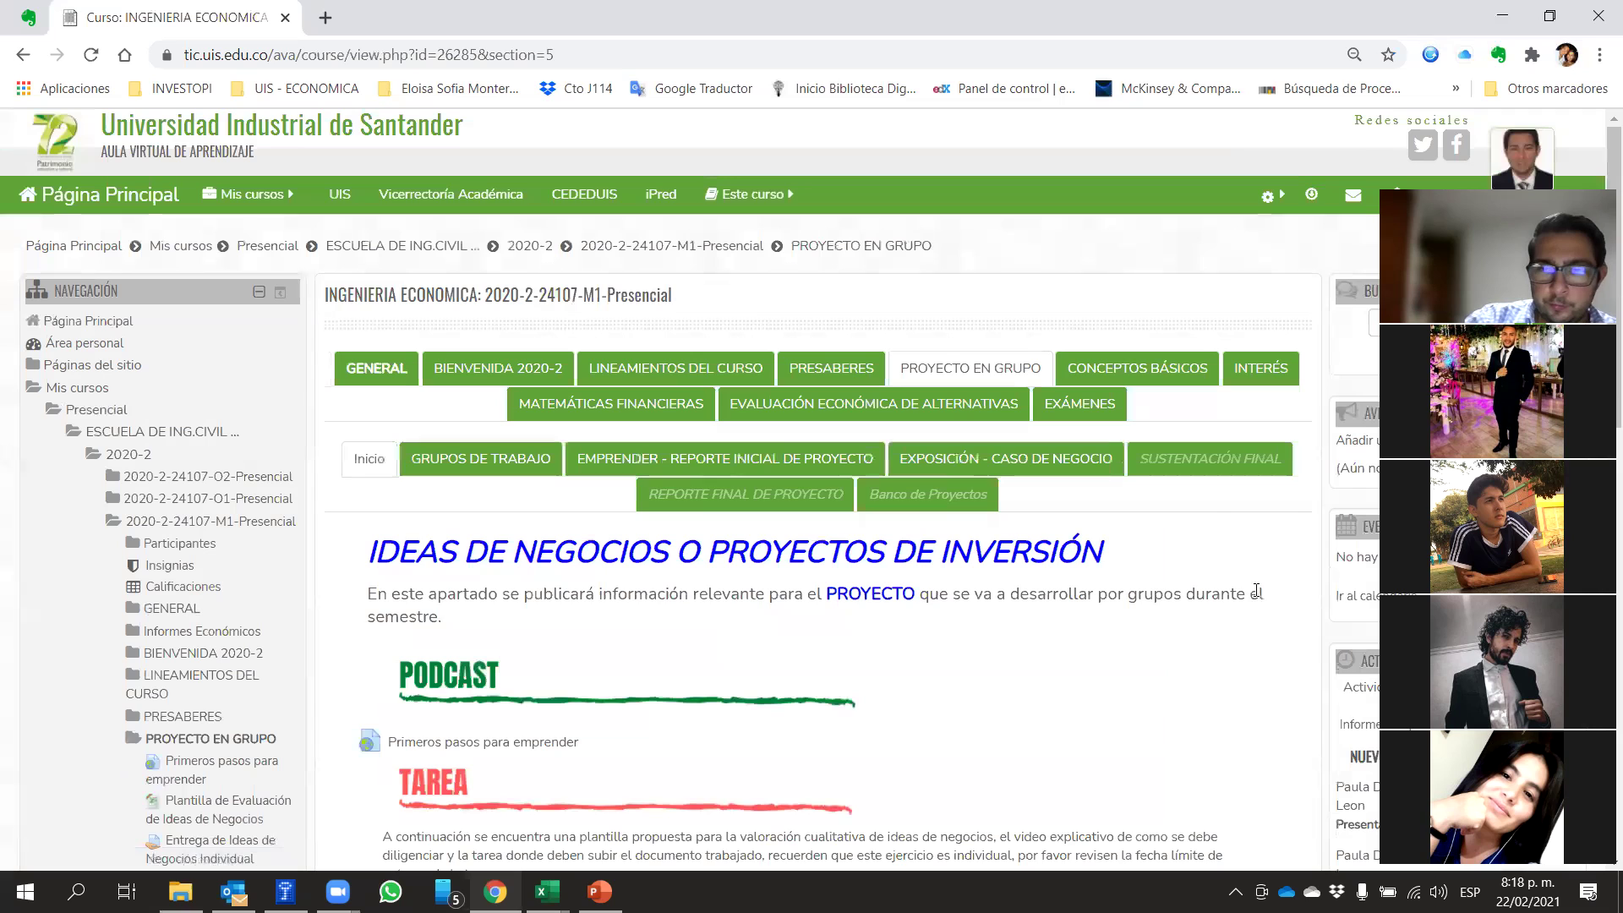
{"action": "left_click", "coordinate": [1207, 467]}
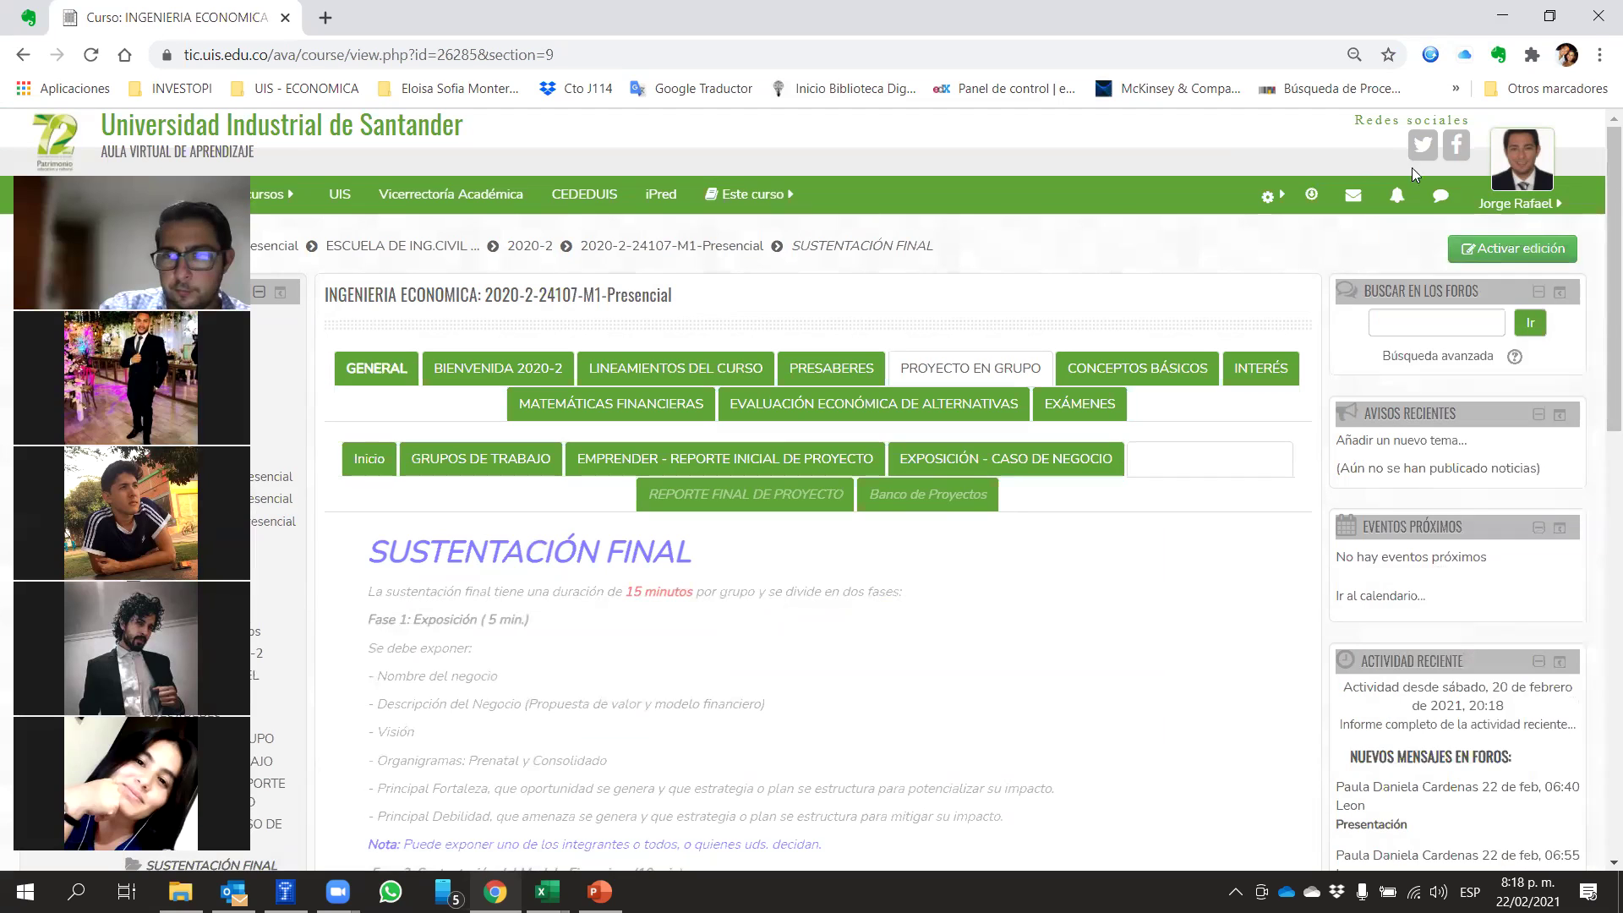
Activate course editing and open the SUSTENTACIÓN FINAL section for editing
{"action": "left_click", "coordinate": [1472, 251]}
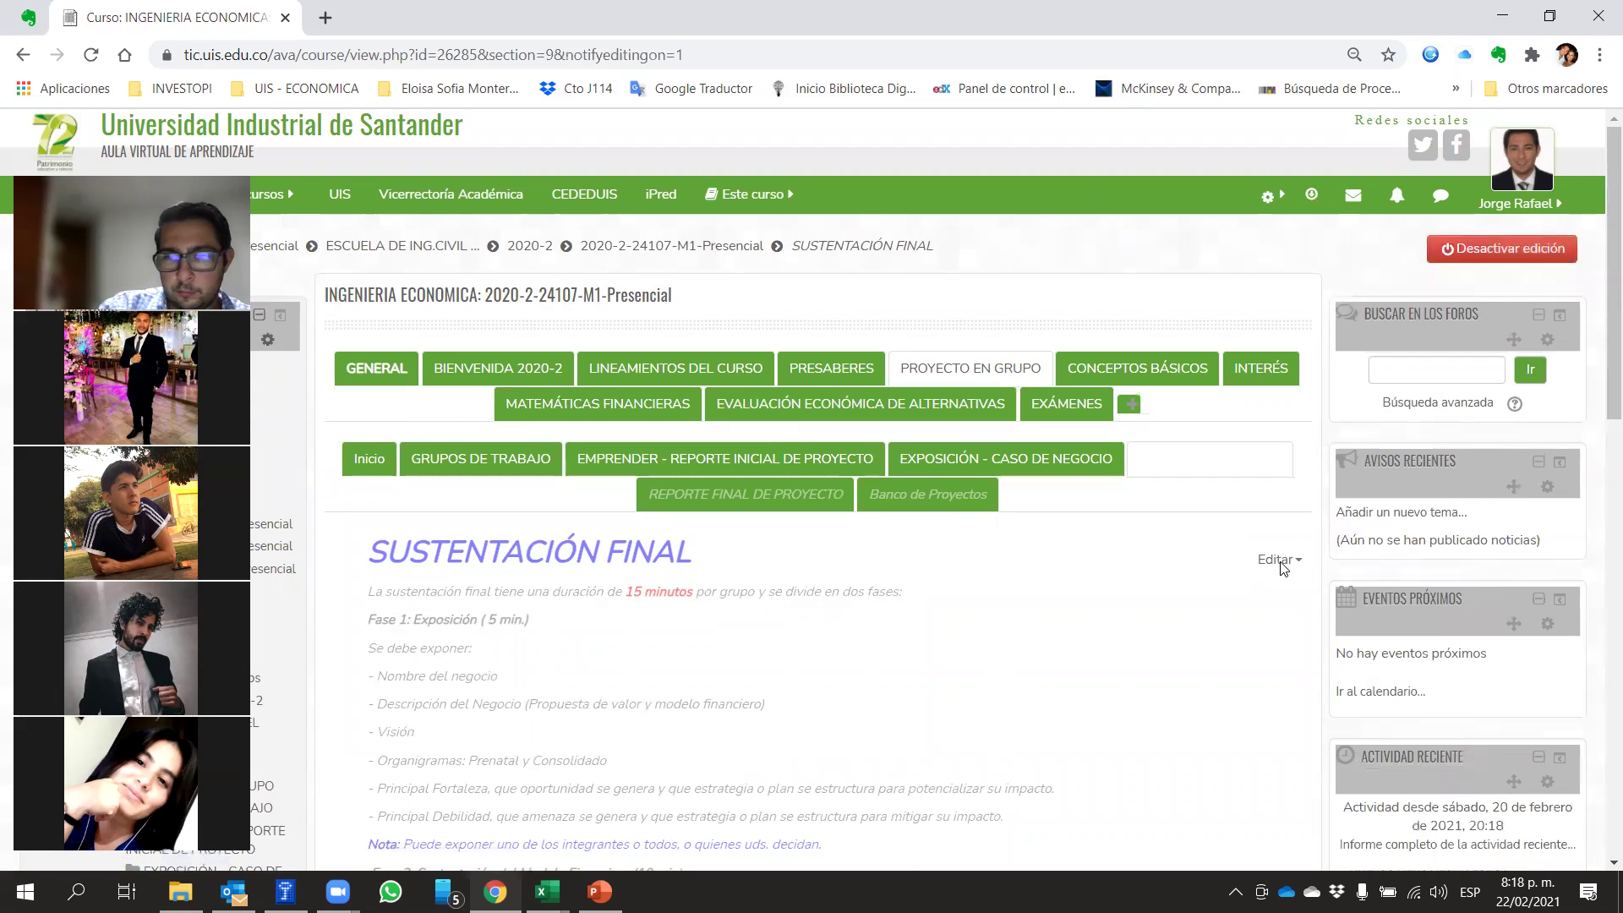
{"action": "left_click", "coordinate": [1296, 564]}
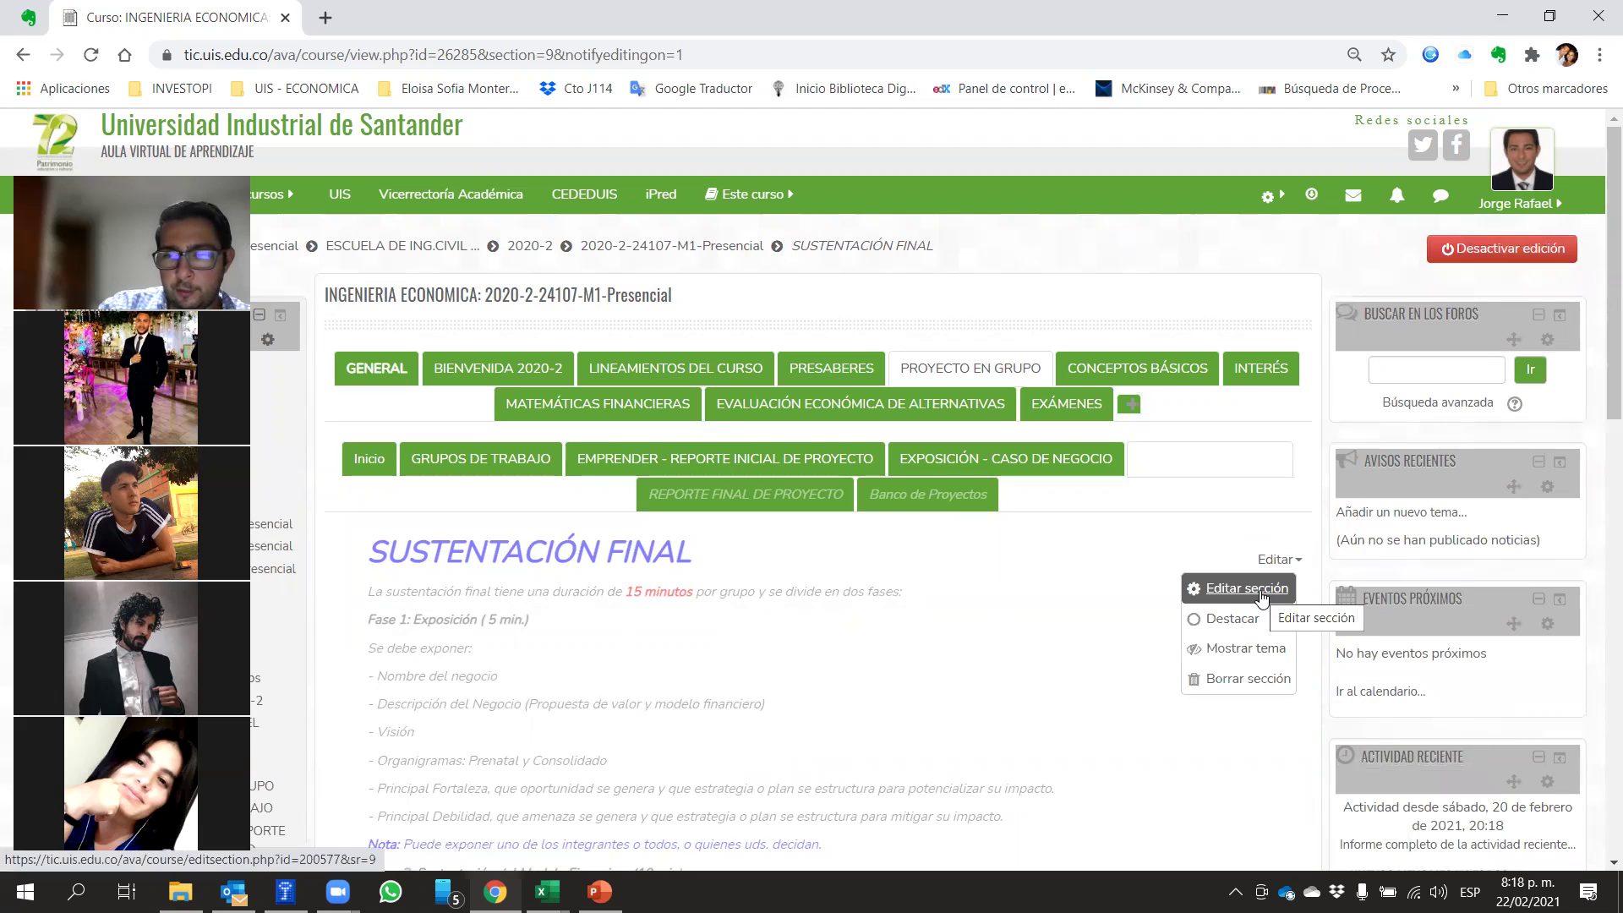
{"action": "left_click", "coordinate": [1246, 589]}
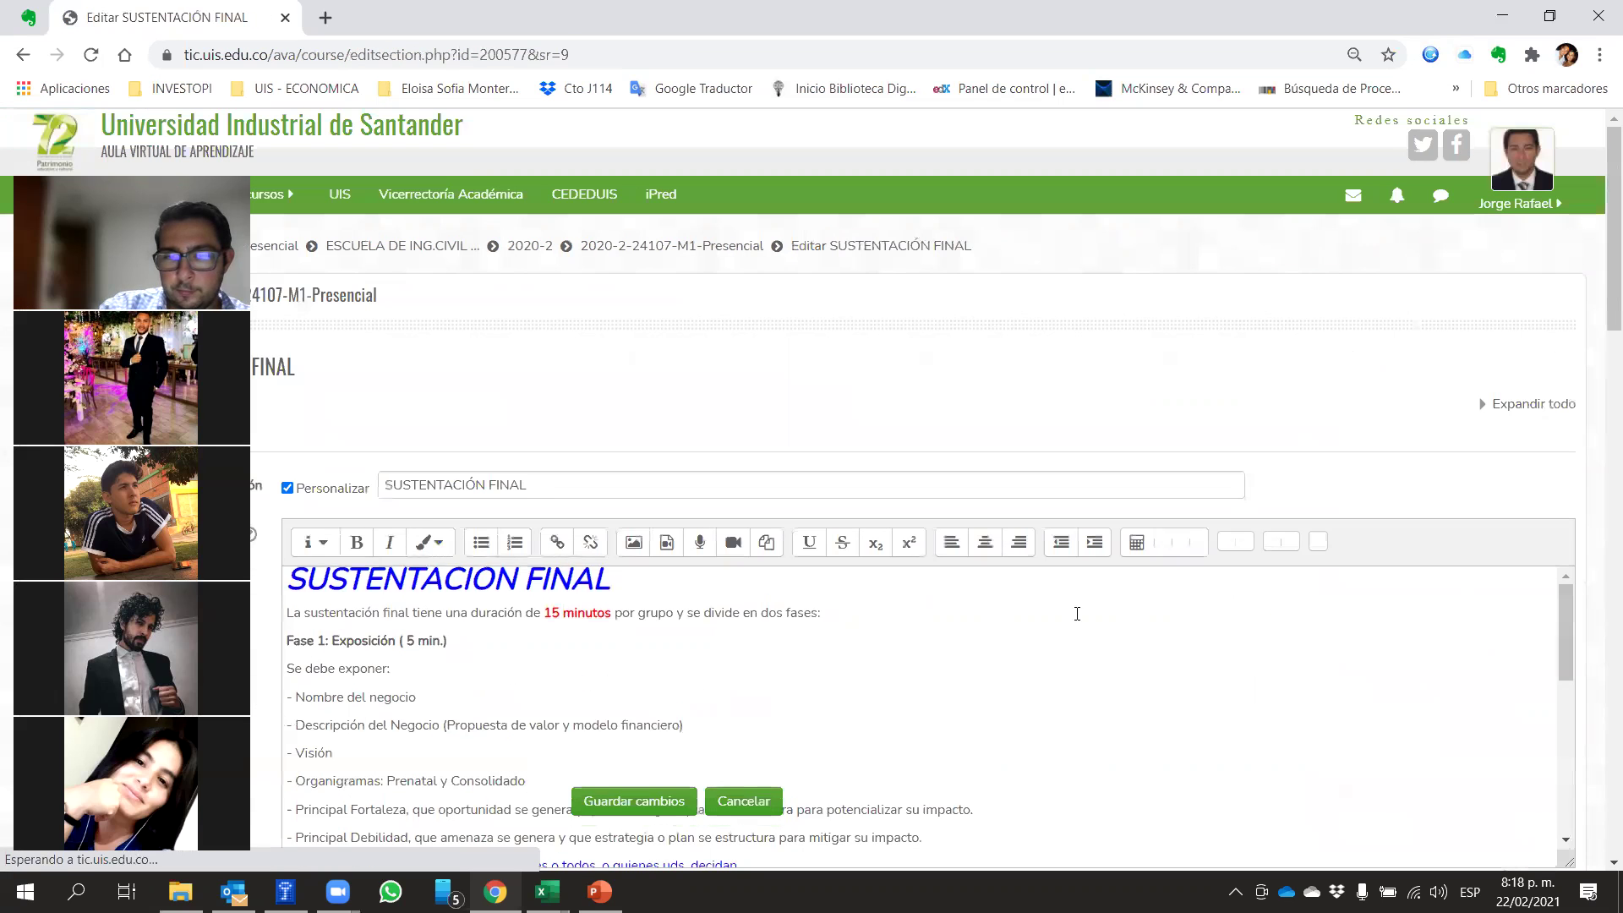
Delete the group schedule table for groups A to J from the SUSTENTACIÓN FINAL summary and save the section
{"action": "scroll", "coordinate": [685, 702], "scroll_direction": "down", "scroll_amount": 5}
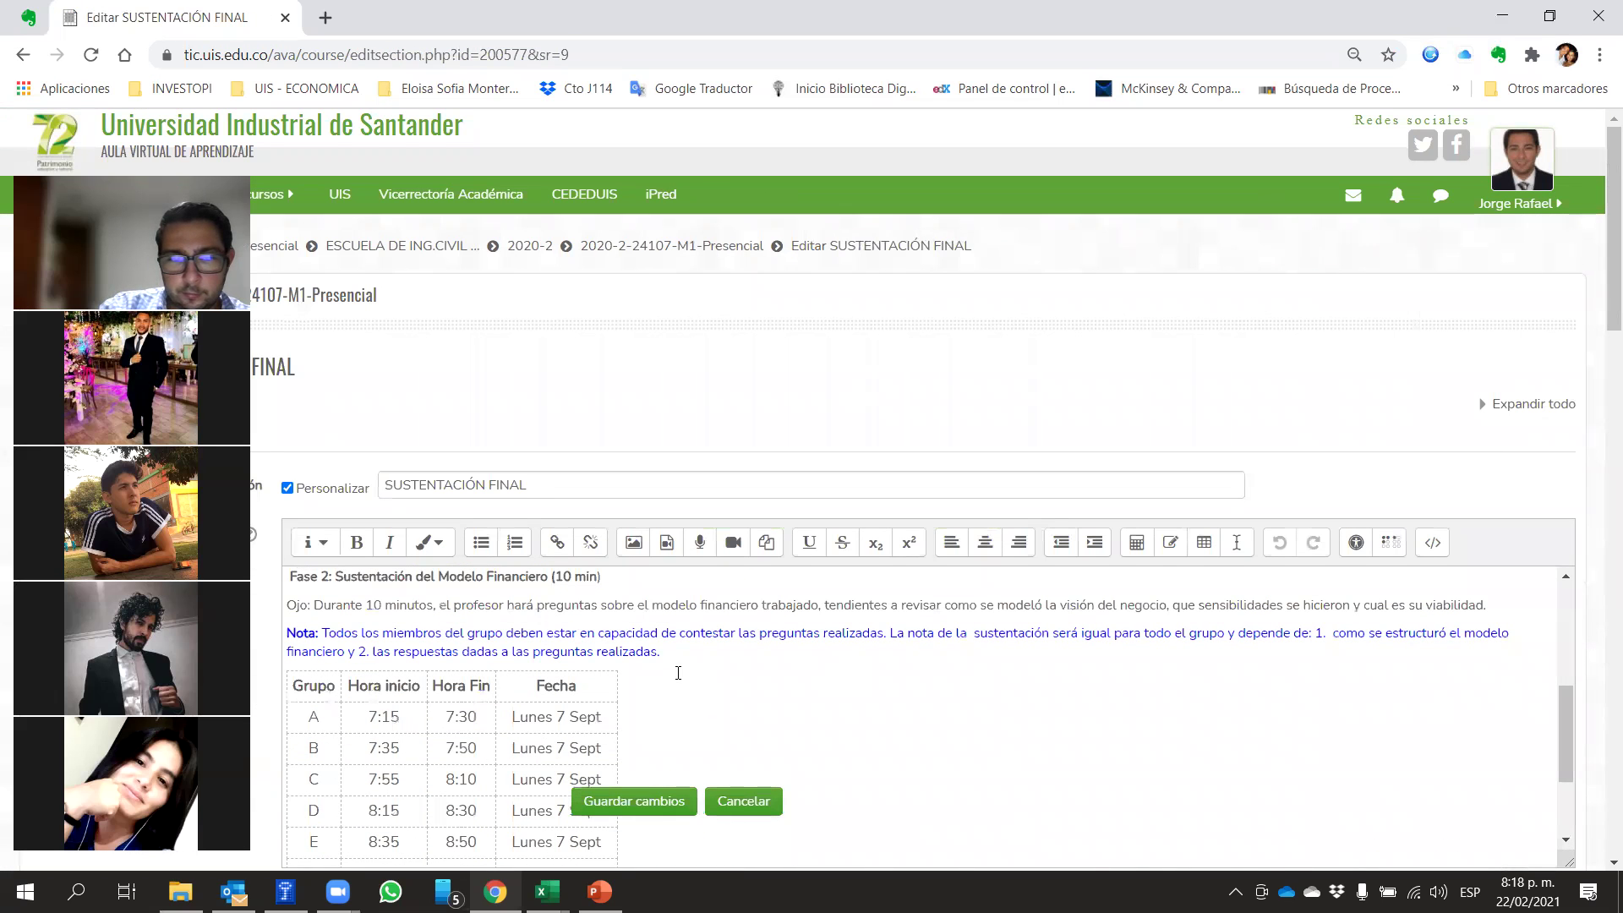
{"action": "left_click_drag", "start_coordinate": [696, 656], "coordinate": [727, 837]}
{"action": "scroll", "coordinate": [684, 469], "scroll_direction": "down", "scroll_amount": 6}
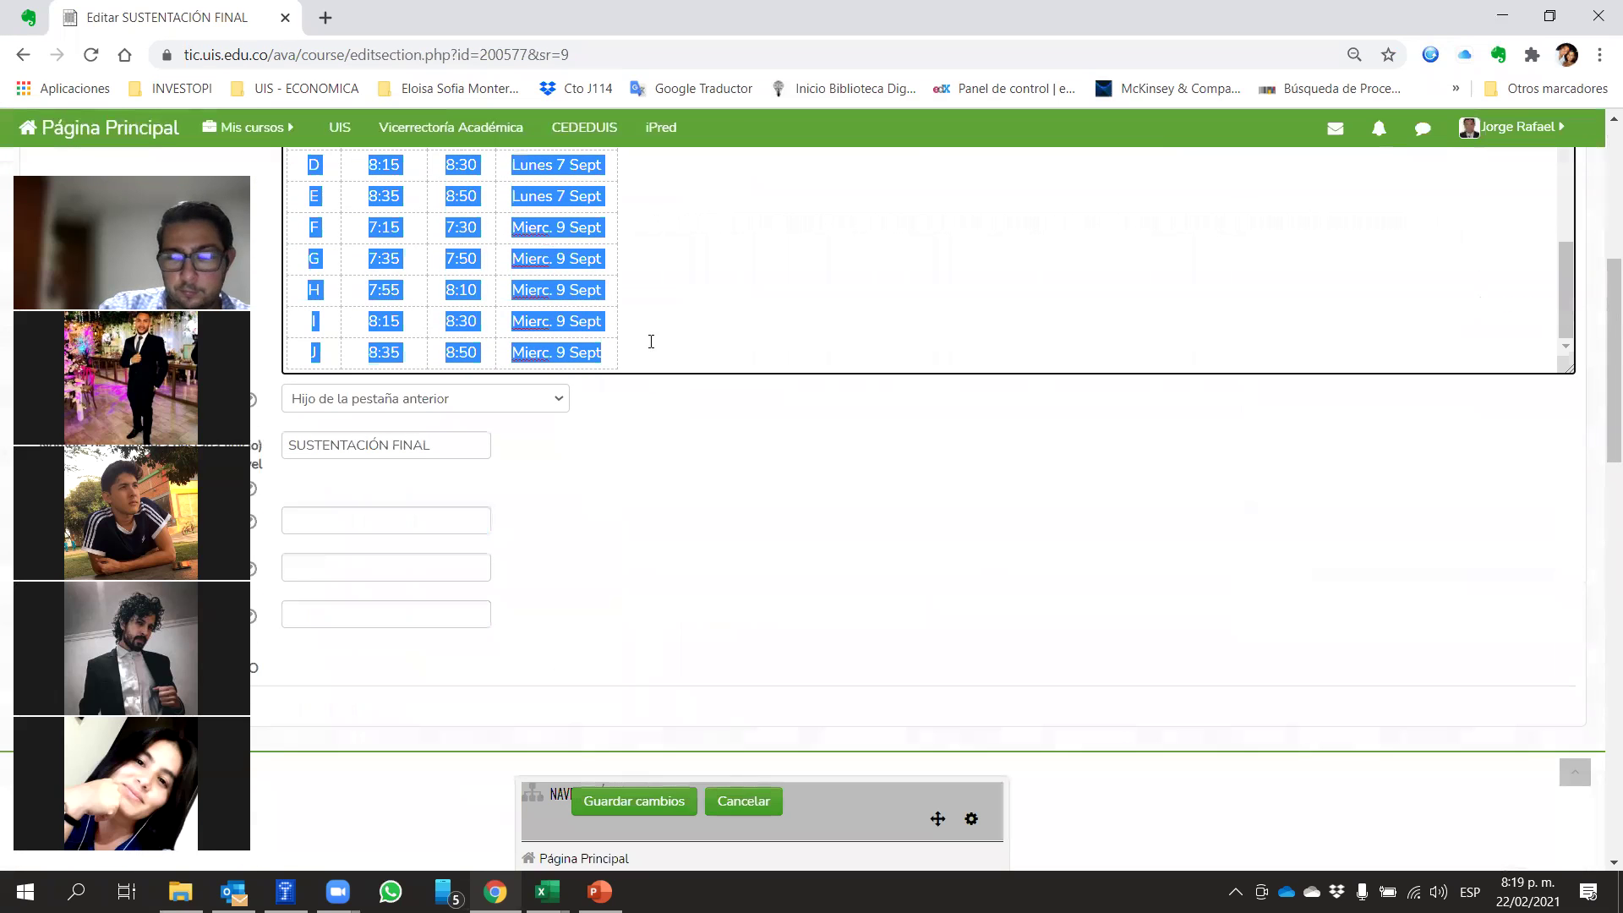
{"action": "key", "text": "Delete"}
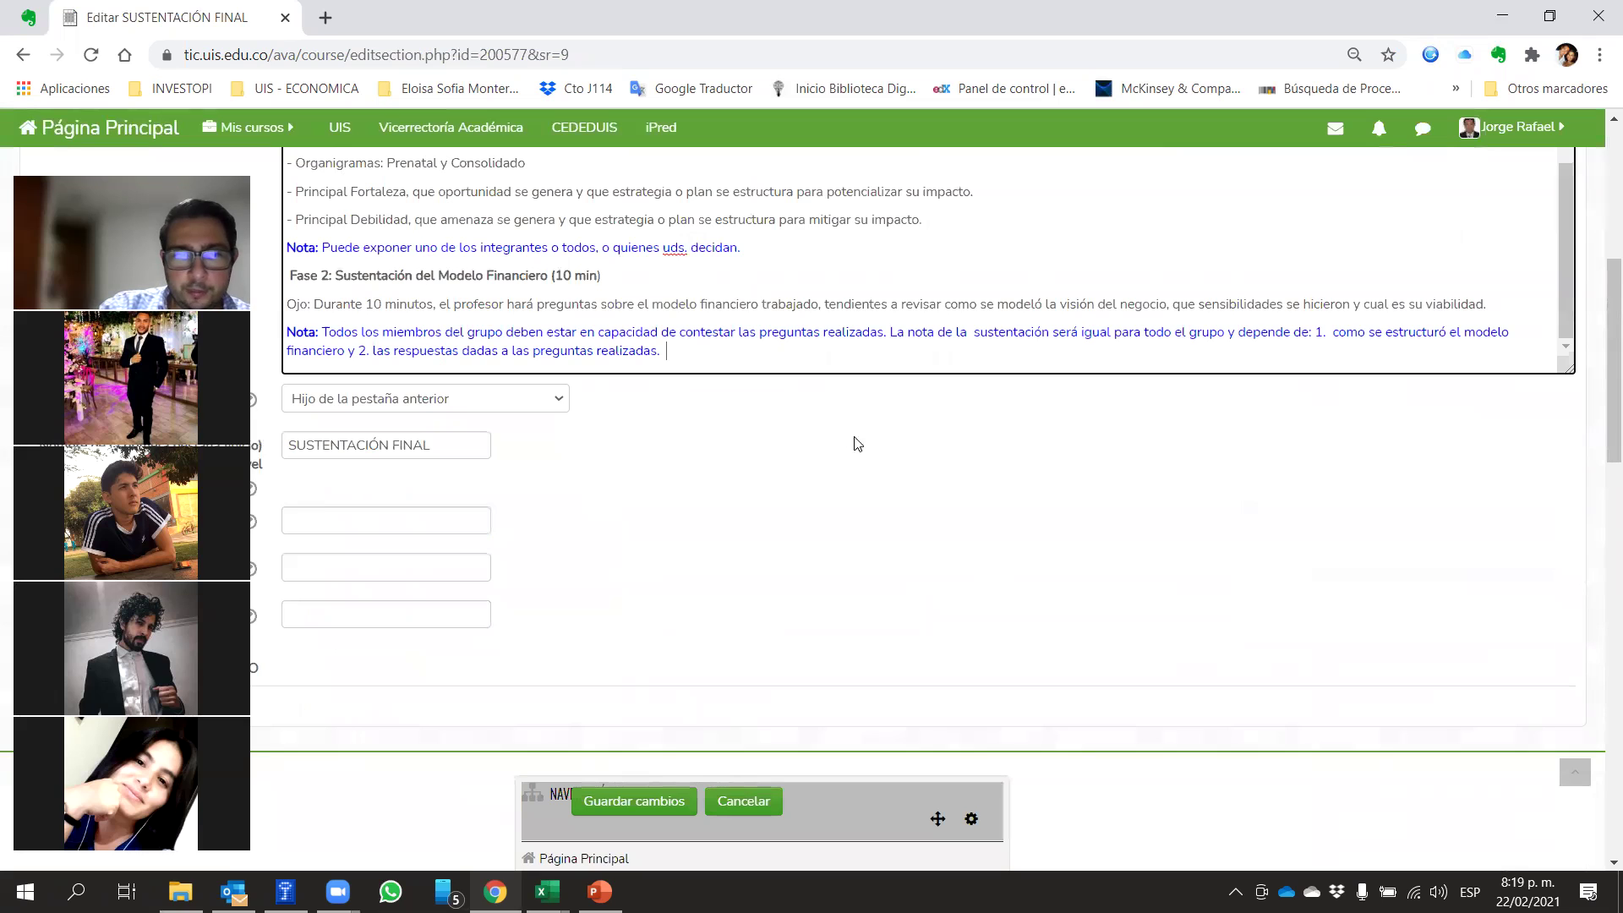
{"action": "scroll", "coordinate": [902, 510], "scroll_direction": "up", "scroll_amount": 1}
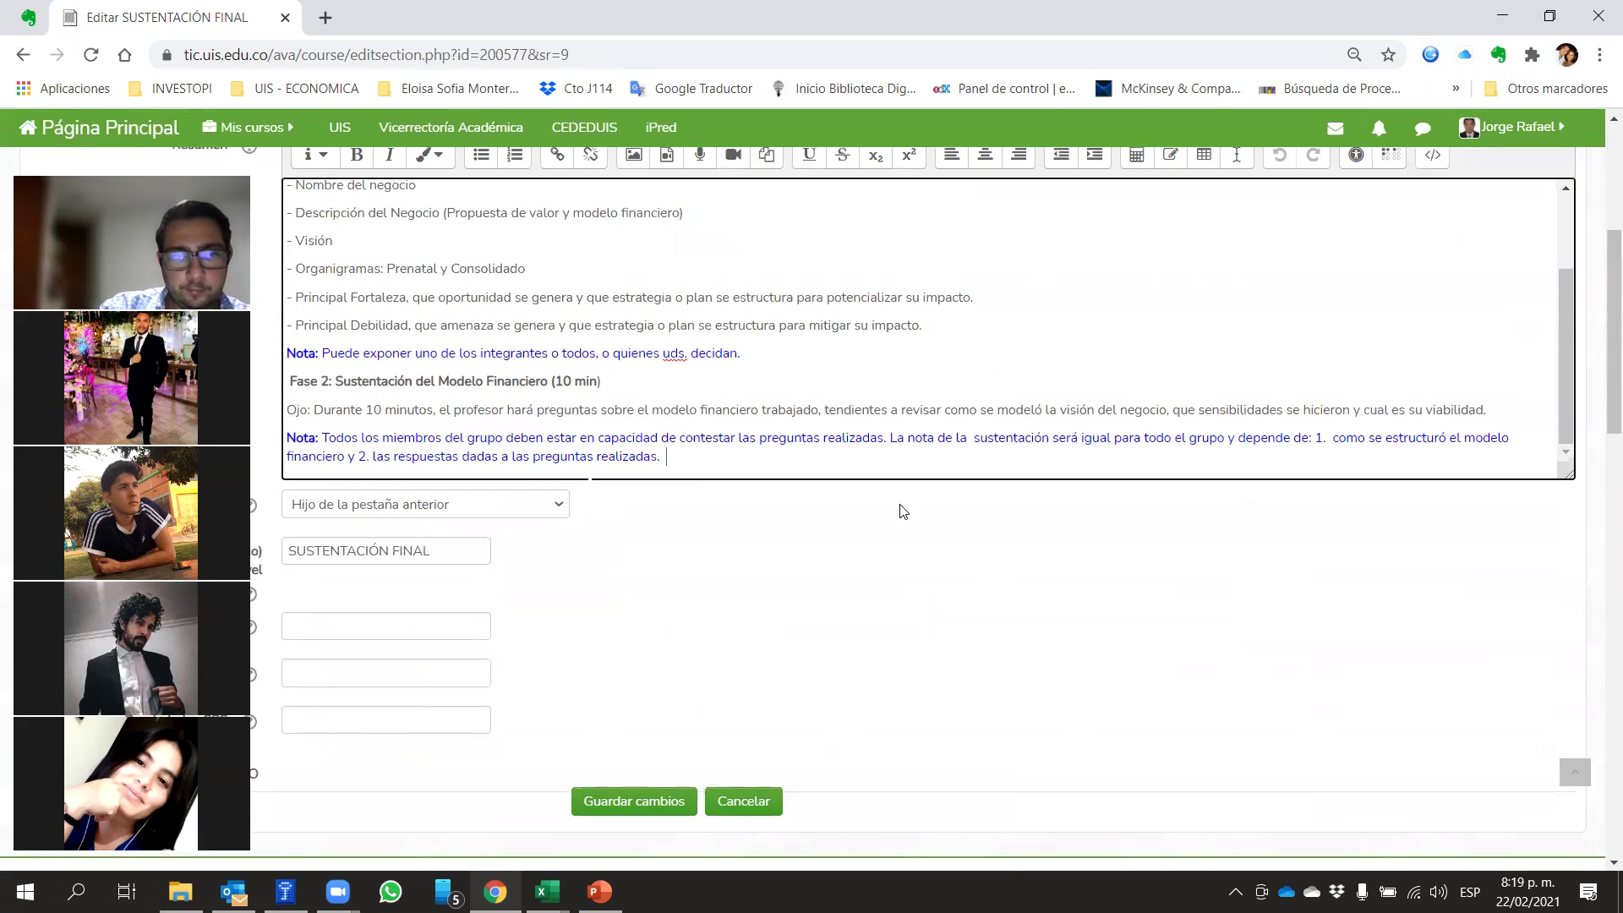
{"action": "scroll", "coordinate": [902, 510], "scroll_direction": "up", "scroll_amount": 4}
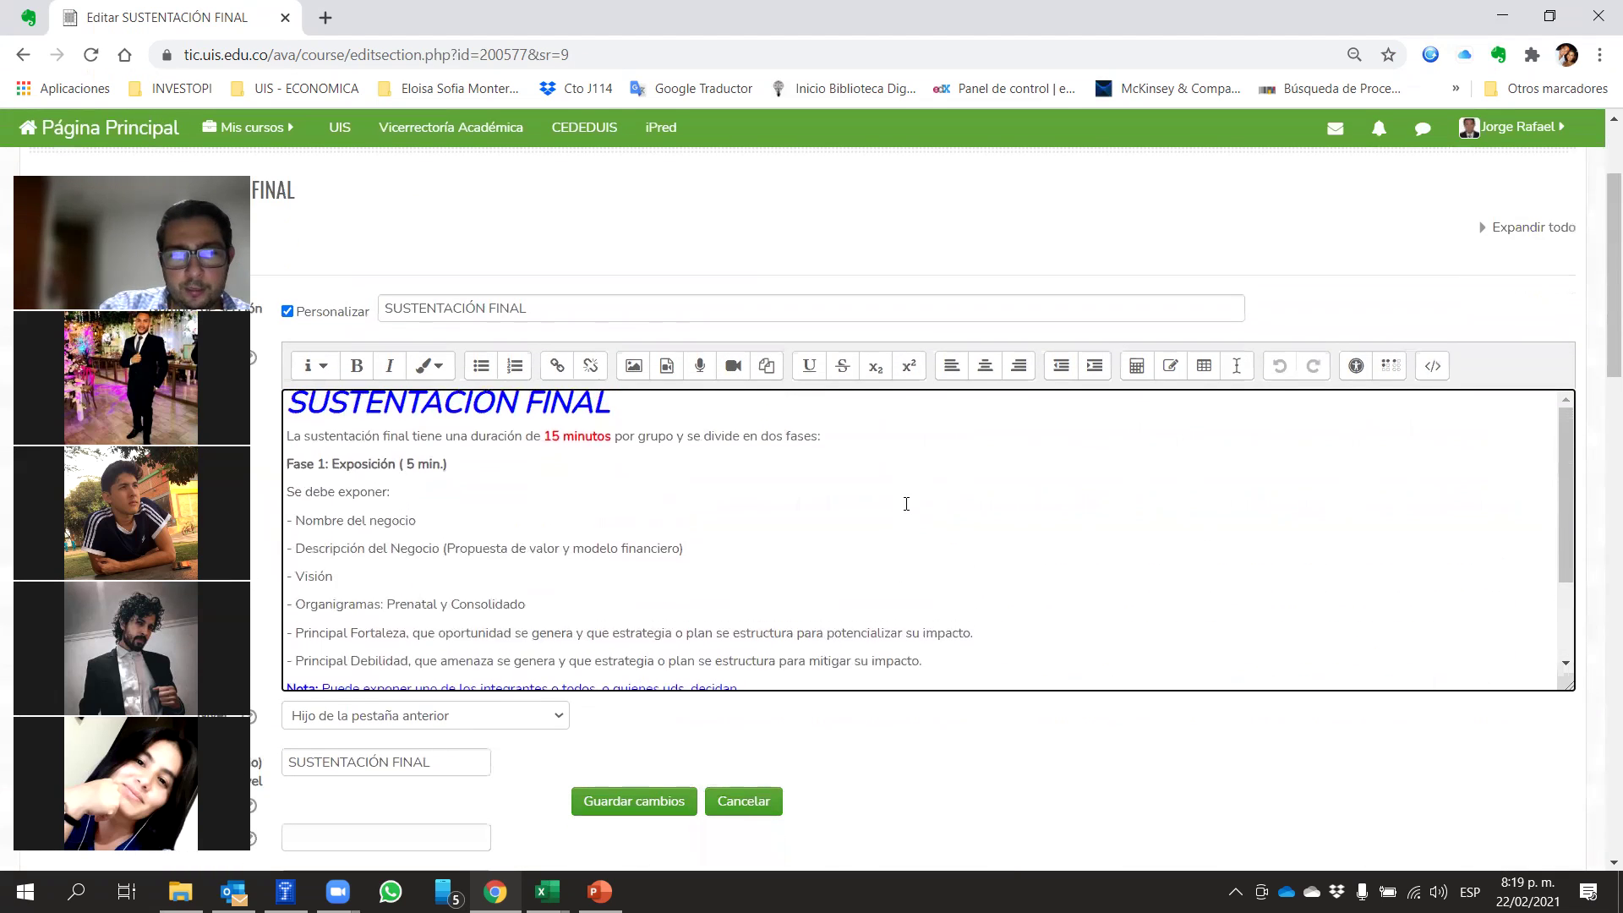
{"action": "left_click", "coordinate": [626, 803]}
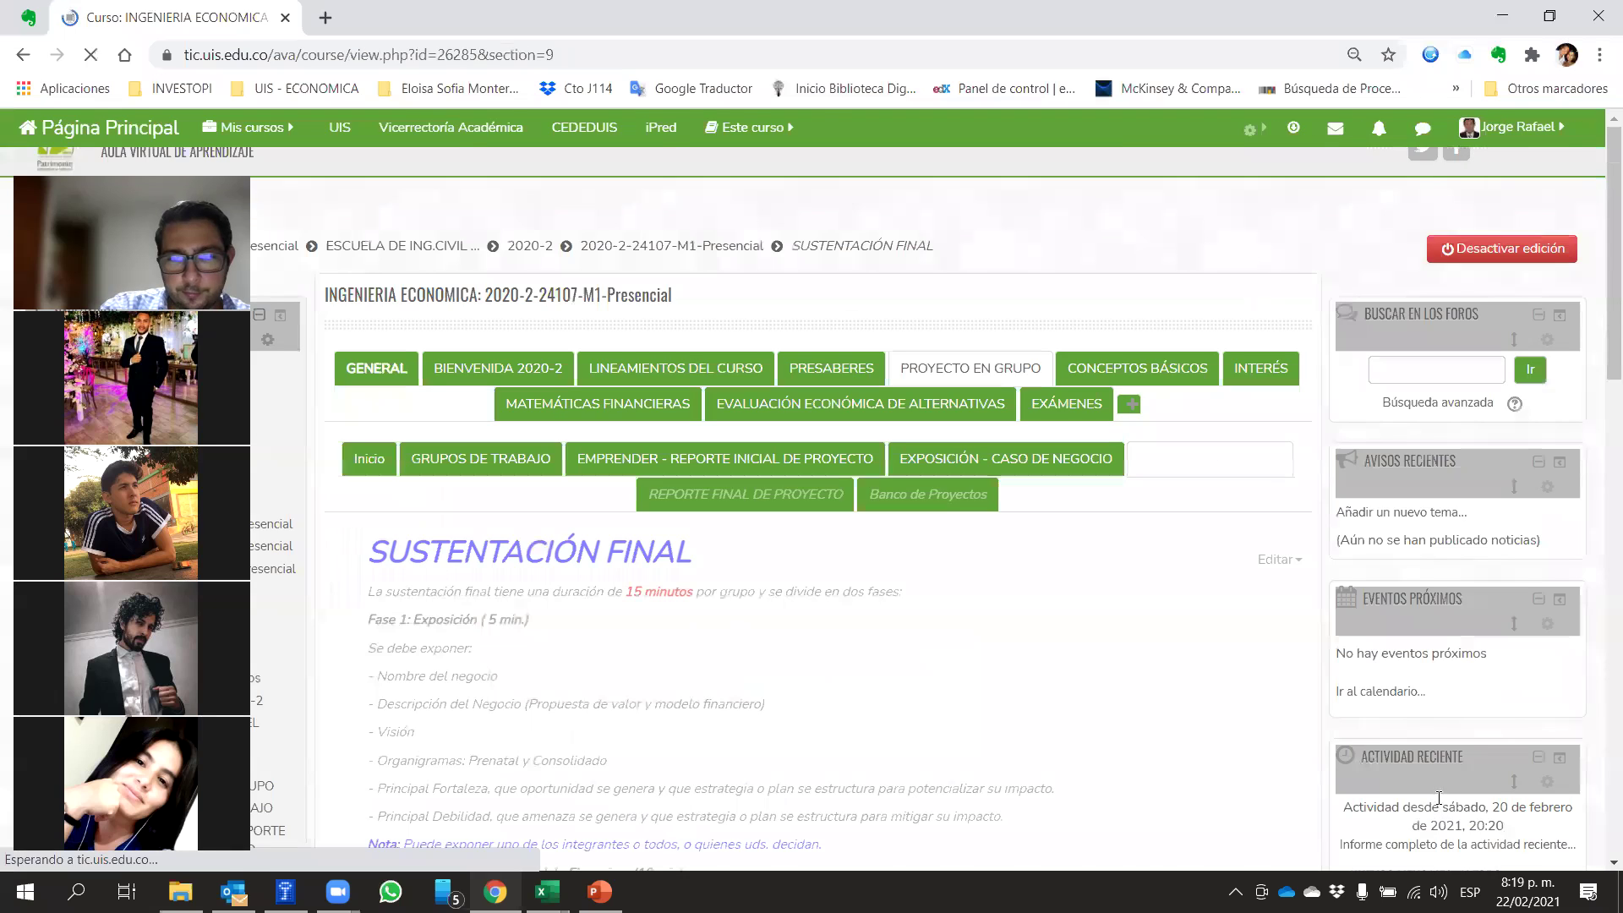
Make the SUSTENTACIÓN FINAL section visible to students
{"action": "left_click", "coordinate": [1300, 561]}
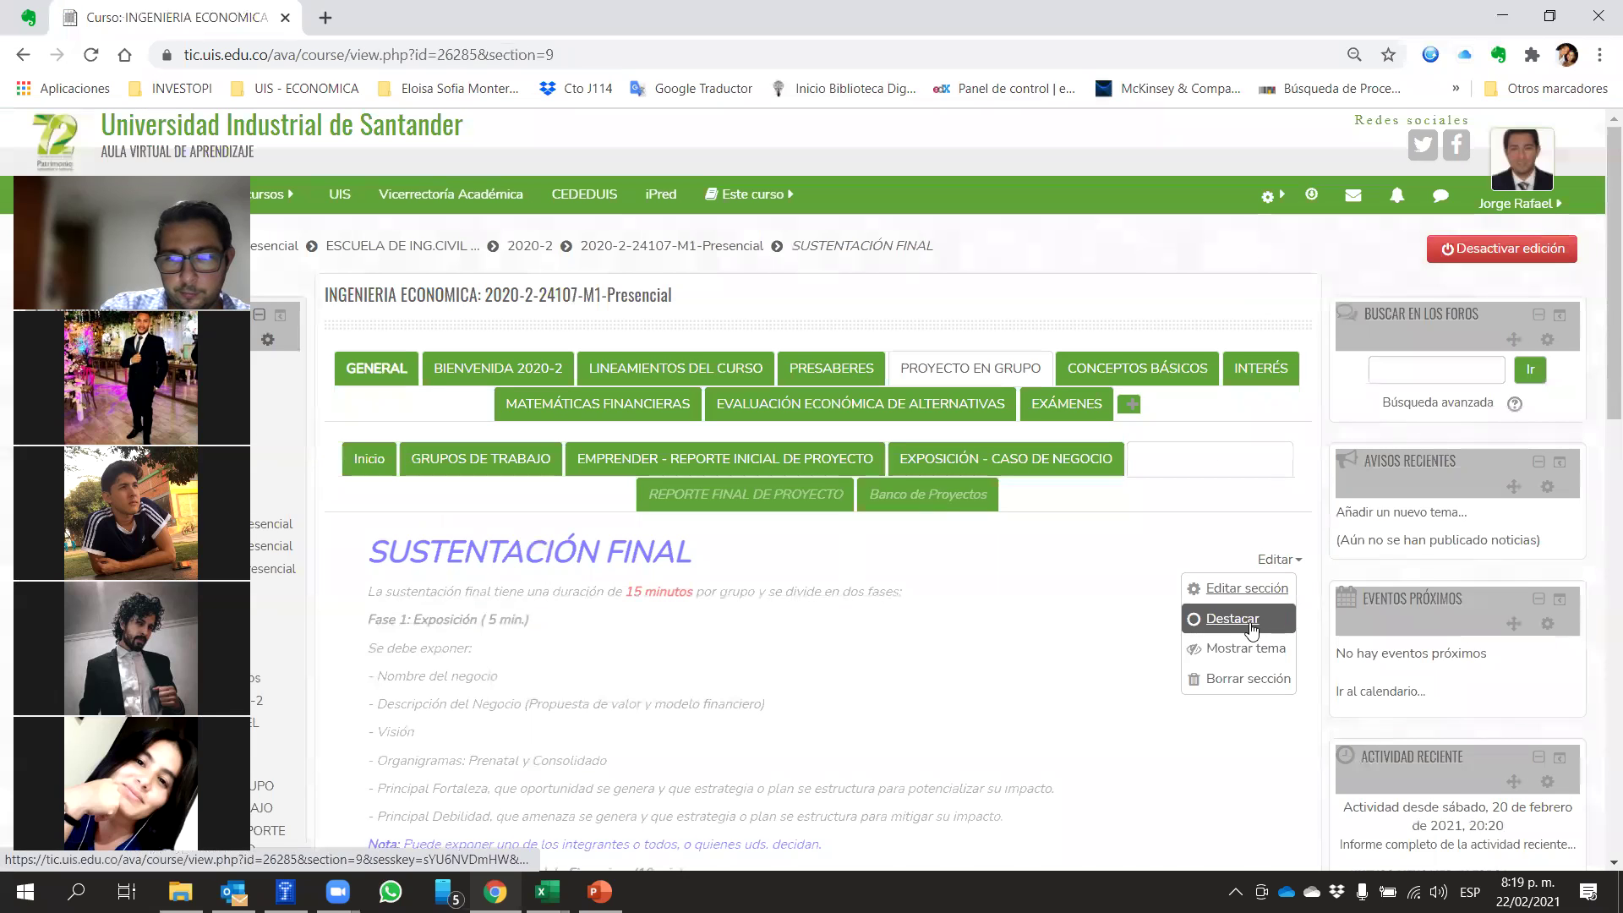
{"action": "left_click", "coordinate": [1229, 653]}
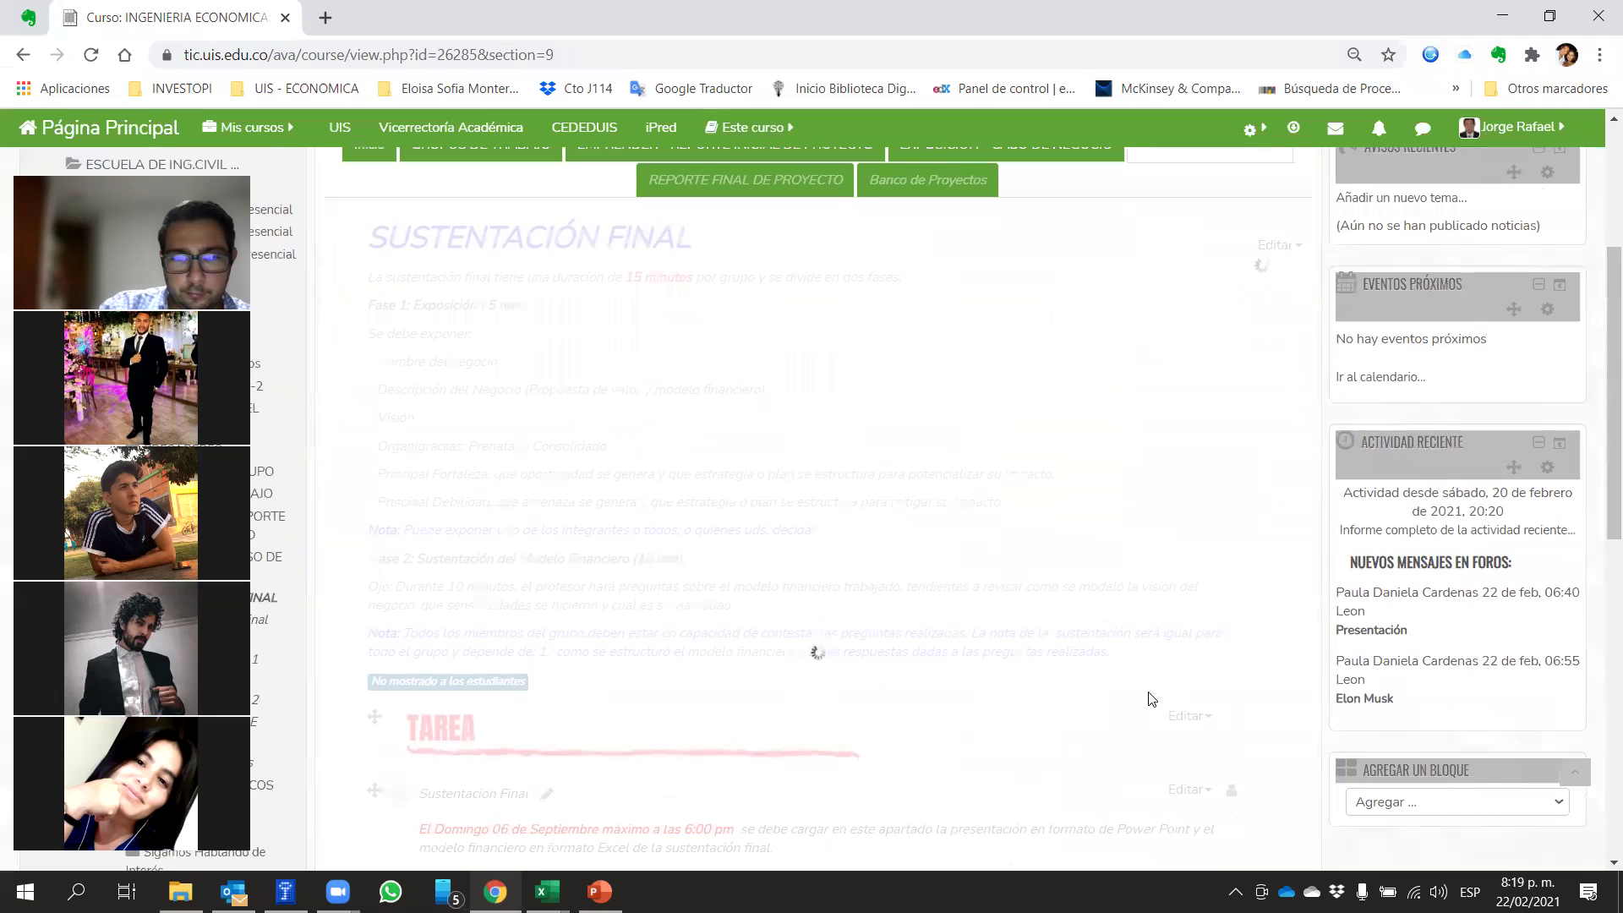
Hide the Sustentación Final assignment and the class videos Sustentación Final 1 and Sustentación Final 2 from students
{"action": "scroll", "coordinate": [1150, 691], "scroll_direction": "down", "scroll_amount": 4}
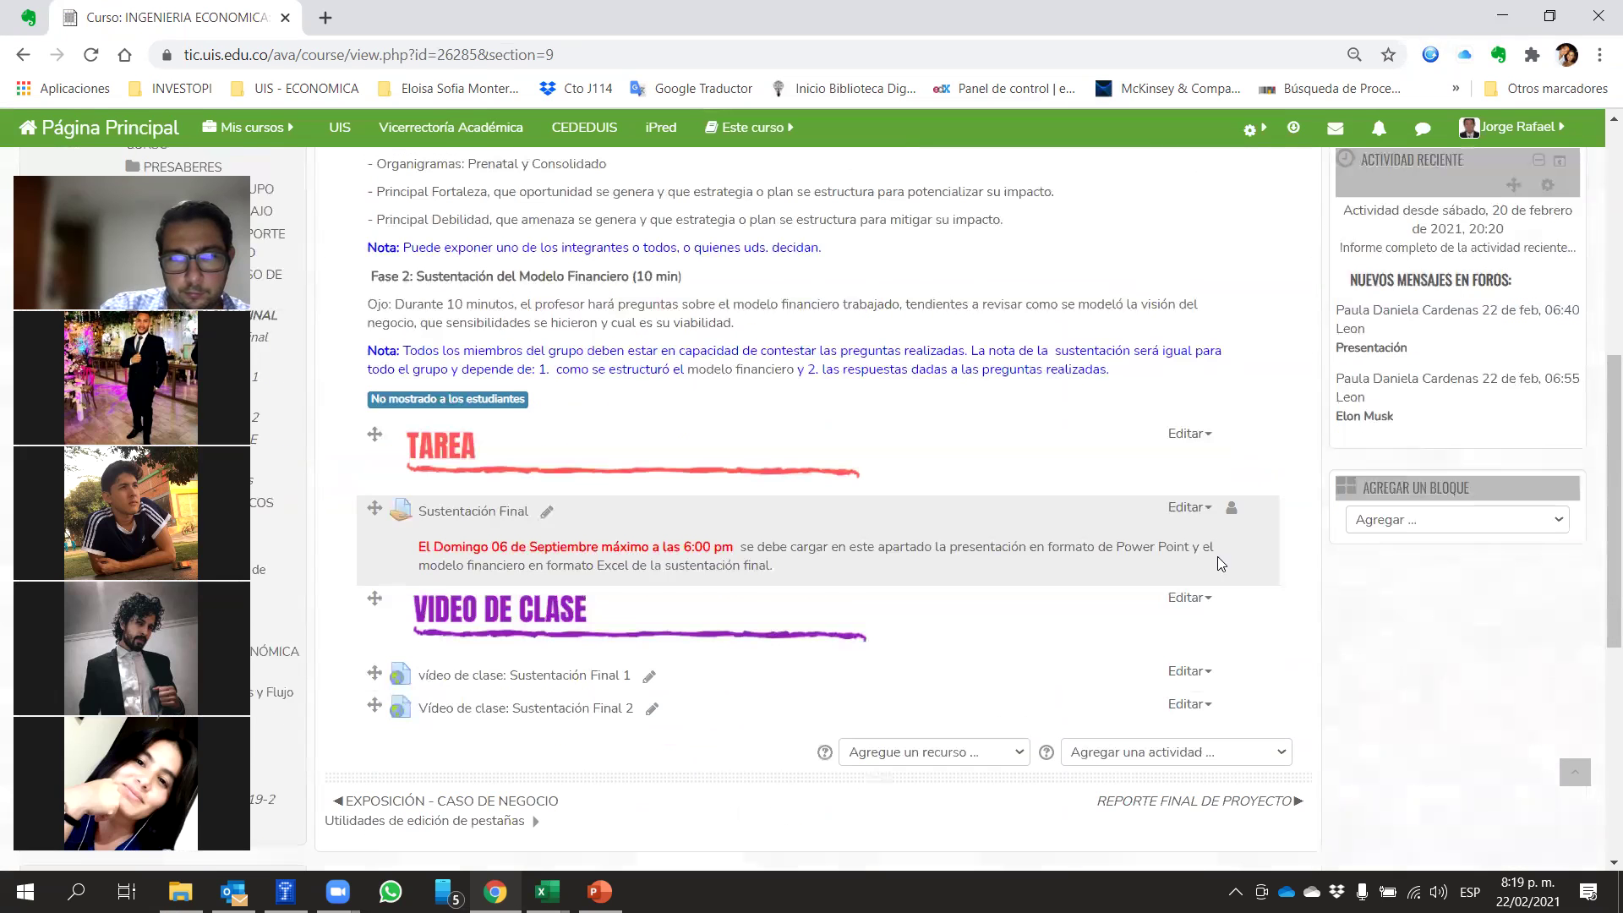
{"action": "left_click", "coordinate": [1210, 509]}
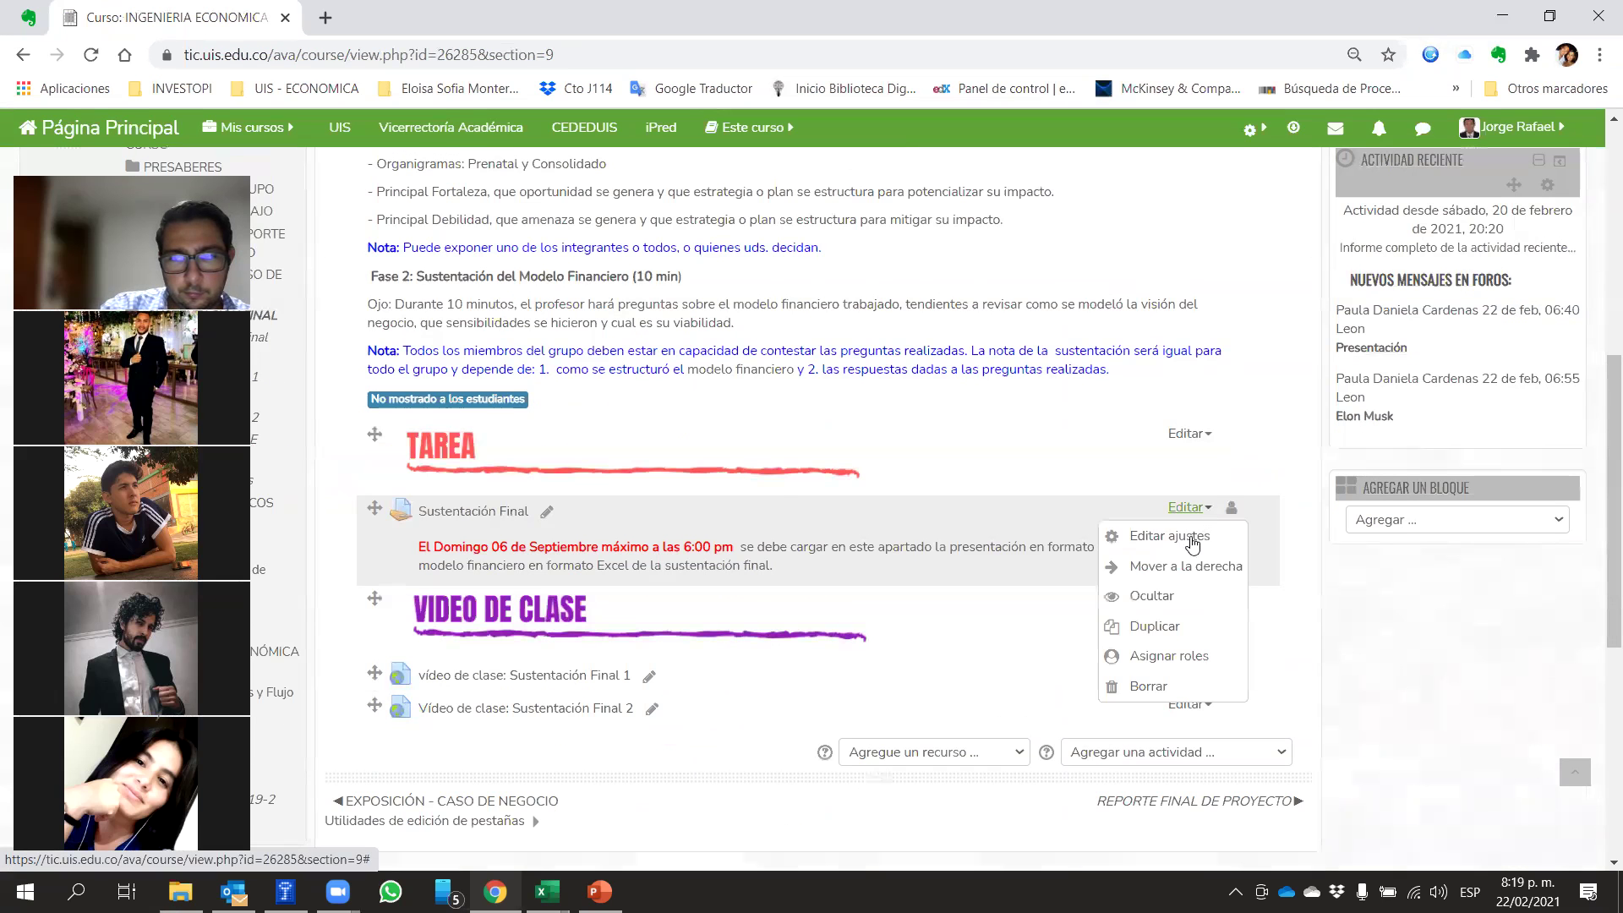
{"action": "left_click", "coordinate": [1152, 597]}
{"action": "left_click", "coordinate": [1209, 702]}
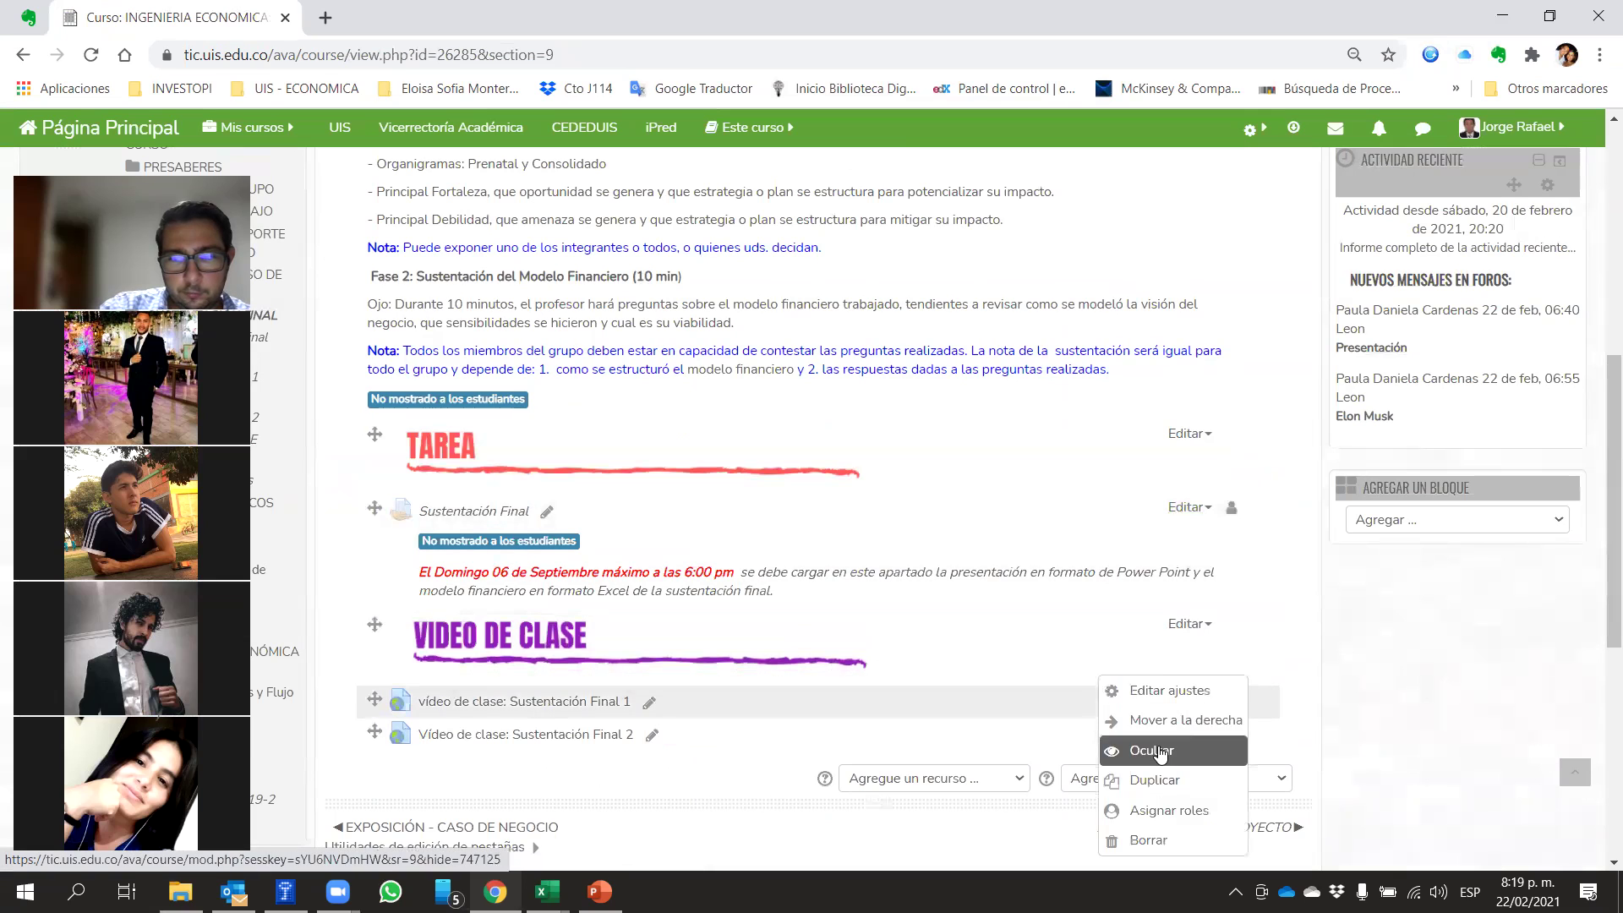
{"action": "left_click", "coordinate": [1160, 752]}
{"action": "left_click", "coordinate": [1193, 760]}
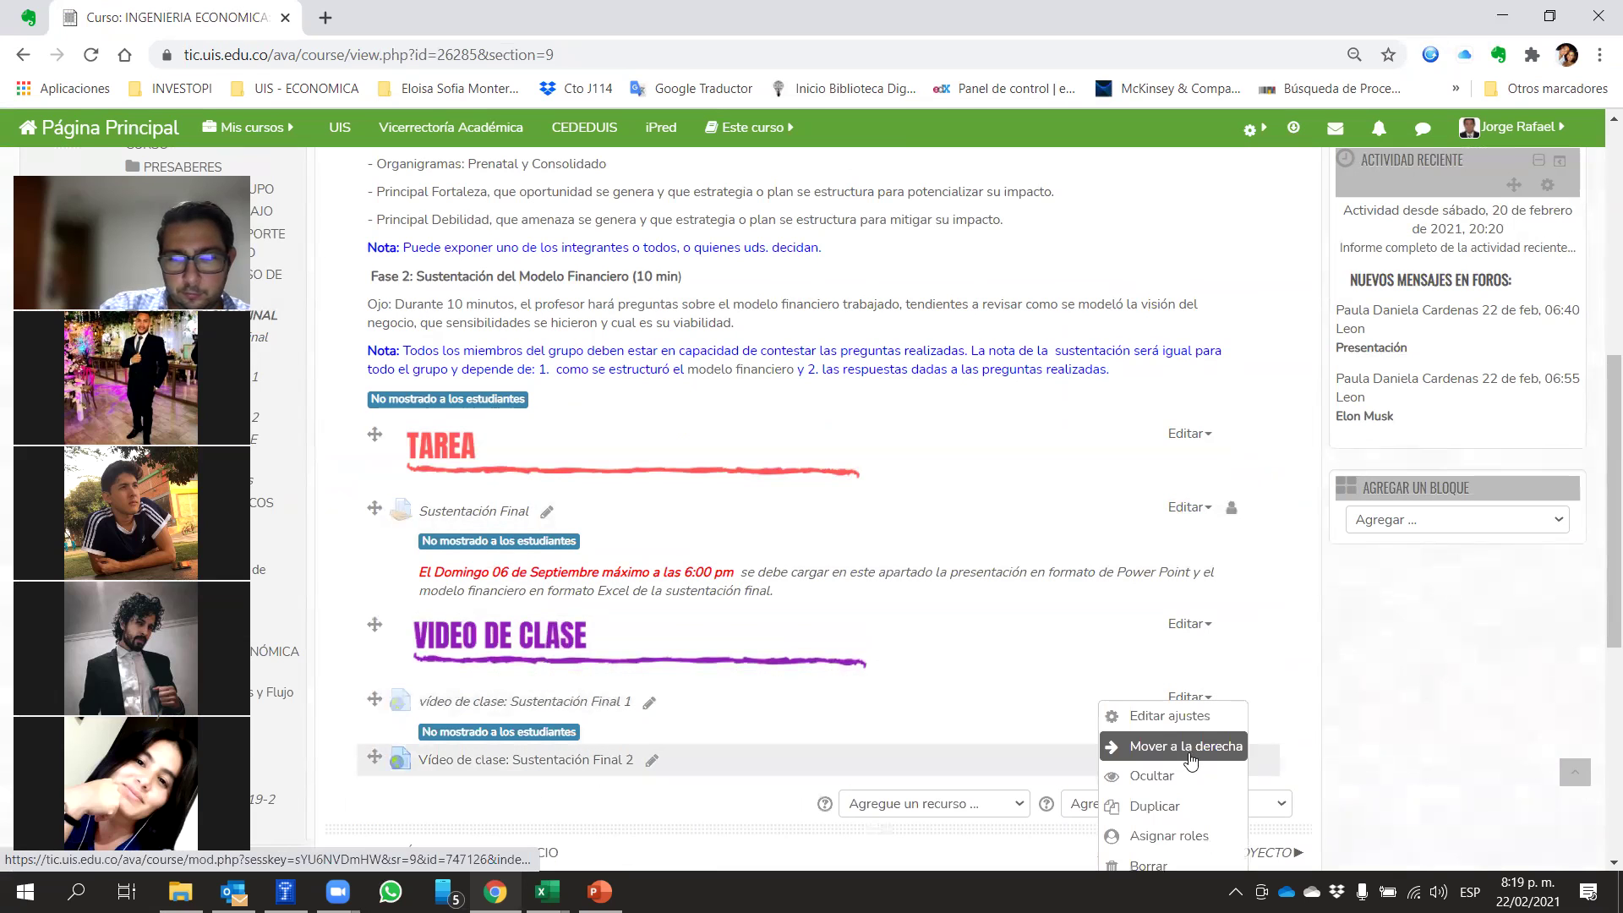
{"action": "left_click", "coordinate": [1156, 774]}
Turn off editing mode for the course
{"action": "scroll", "coordinate": [1283, 495], "scroll_direction": "up", "scroll_amount": 2}
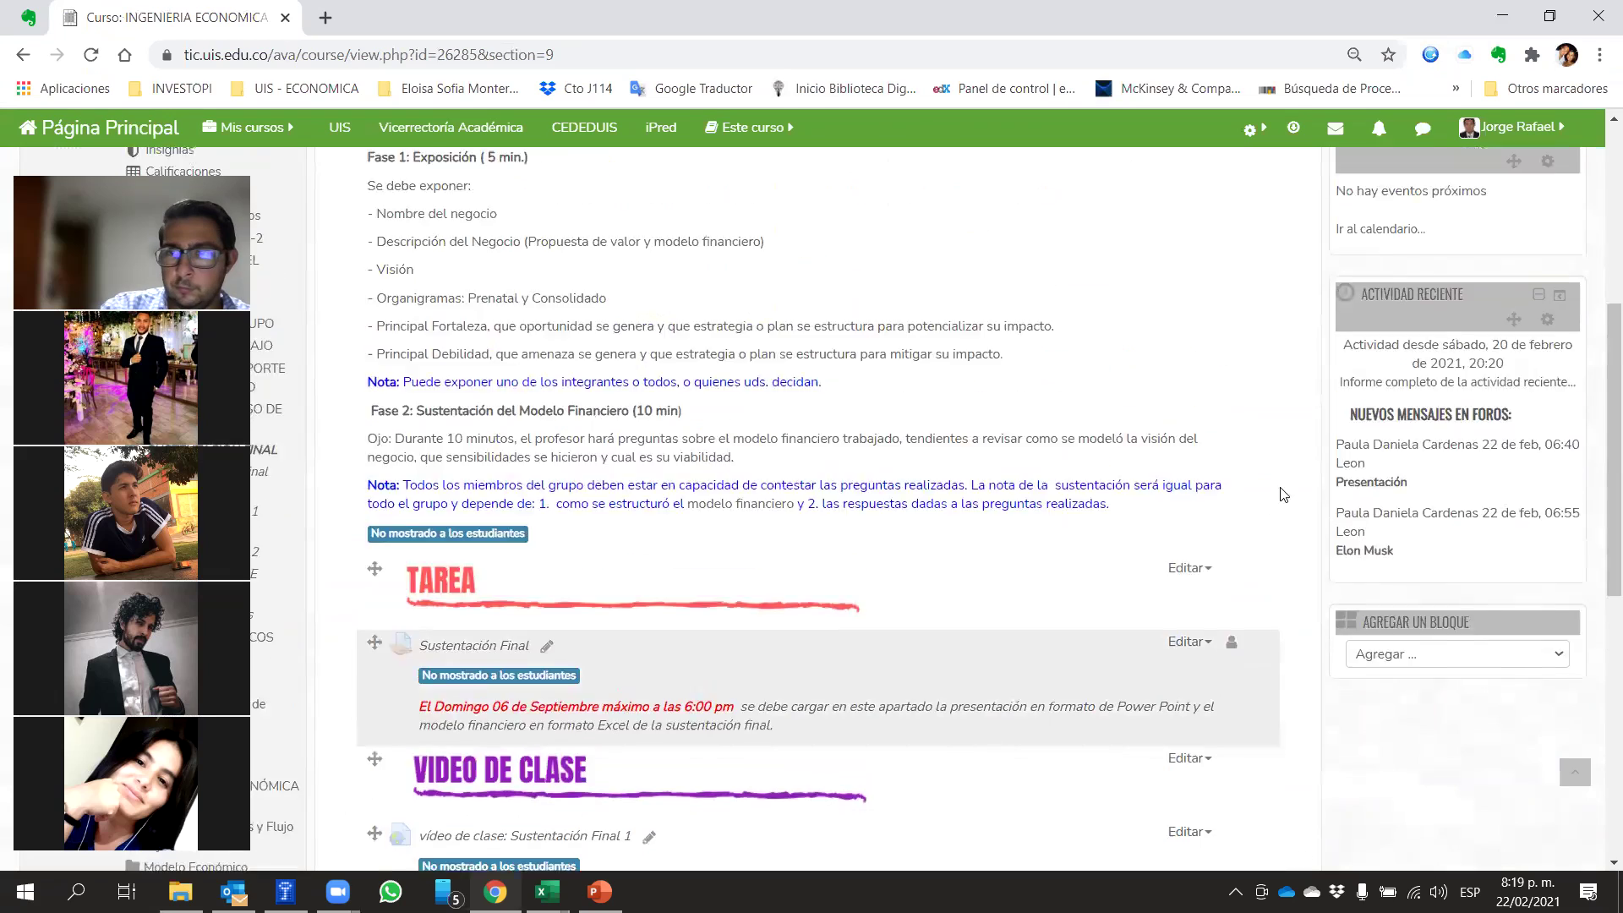
{"action": "scroll", "coordinate": [1327, 423], "scroll_direction": "up", "scroll_amount": 10}
{"action": "left_click", "coordinate": [1505, 246]}
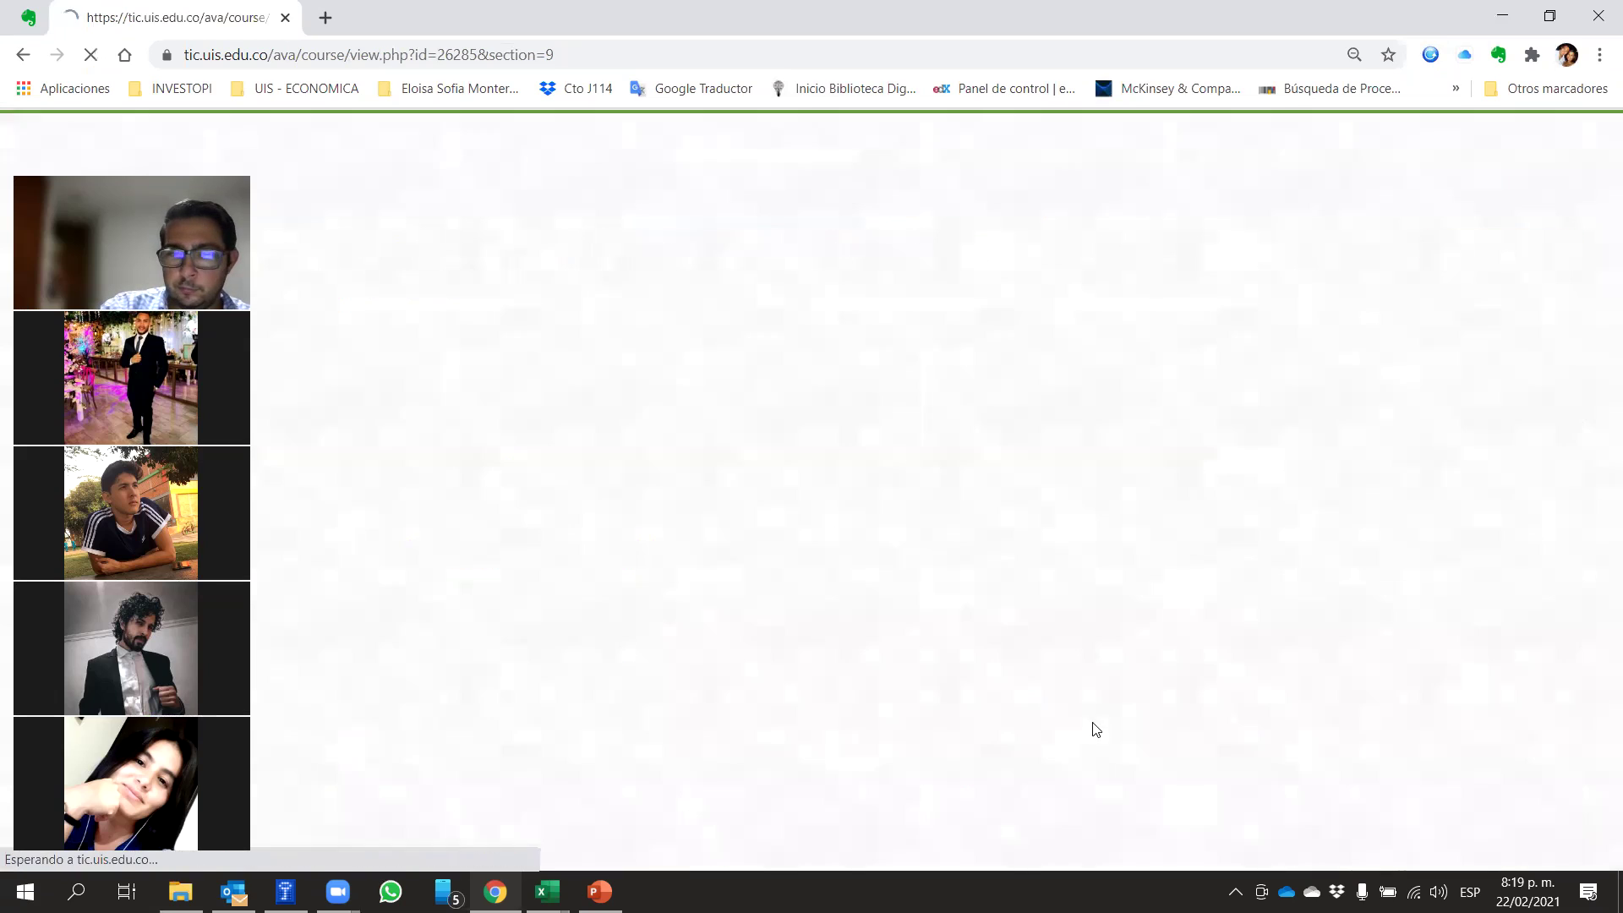
Review the Fase 1 presentation items and the note on who may present, highlighting the text under discussion
{"action": "scroll", "coordinate": [1054, 710], "scroll_direction": "down", "scroll_amount": 5}
{"action": "scroll", "coordinate": [718, 658], "scroll_direction": "up", "scroll_amount": 1}
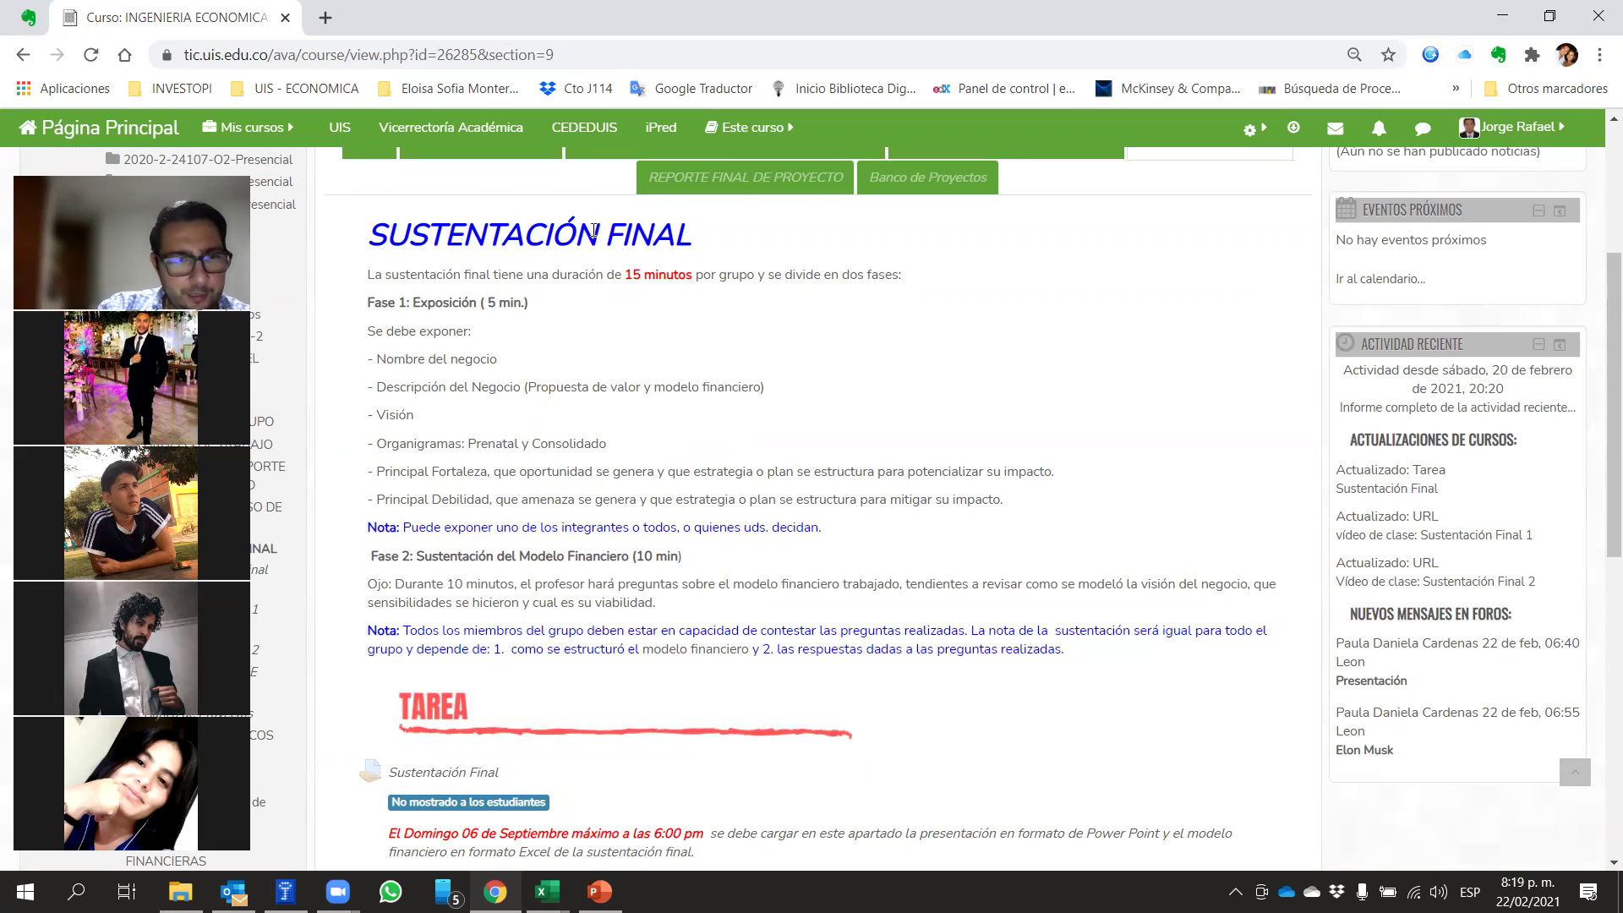
{"action": "left_click_drag", "start_coordinate": [379, 365], "coordinate": [421, 500]}
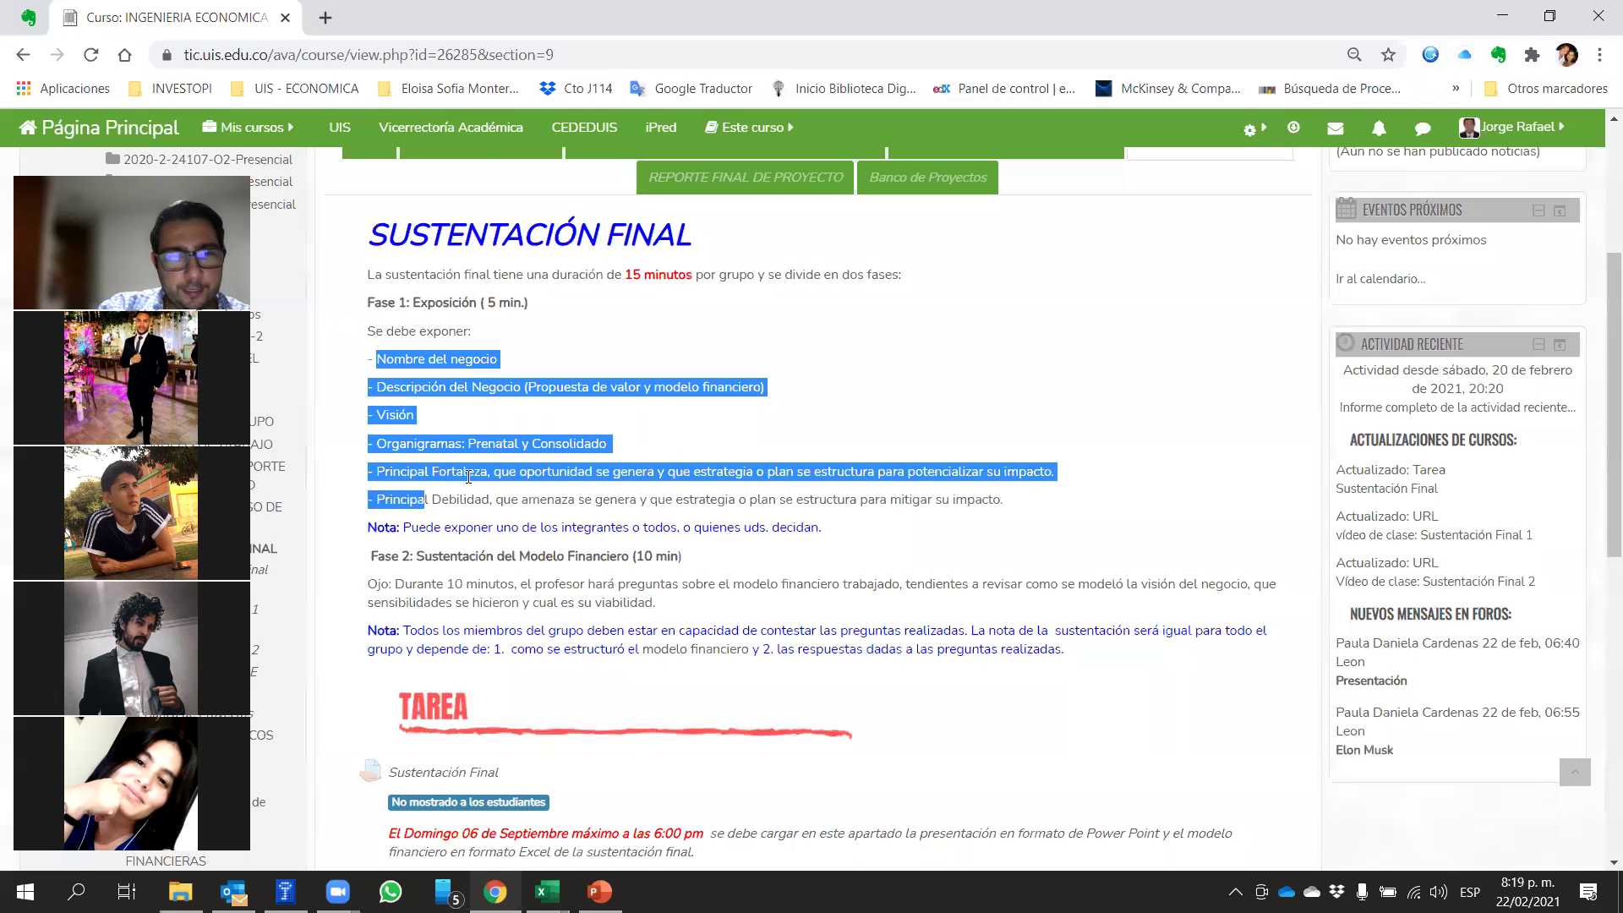
{"action": "left_click", "coordinate": [714, 367]}
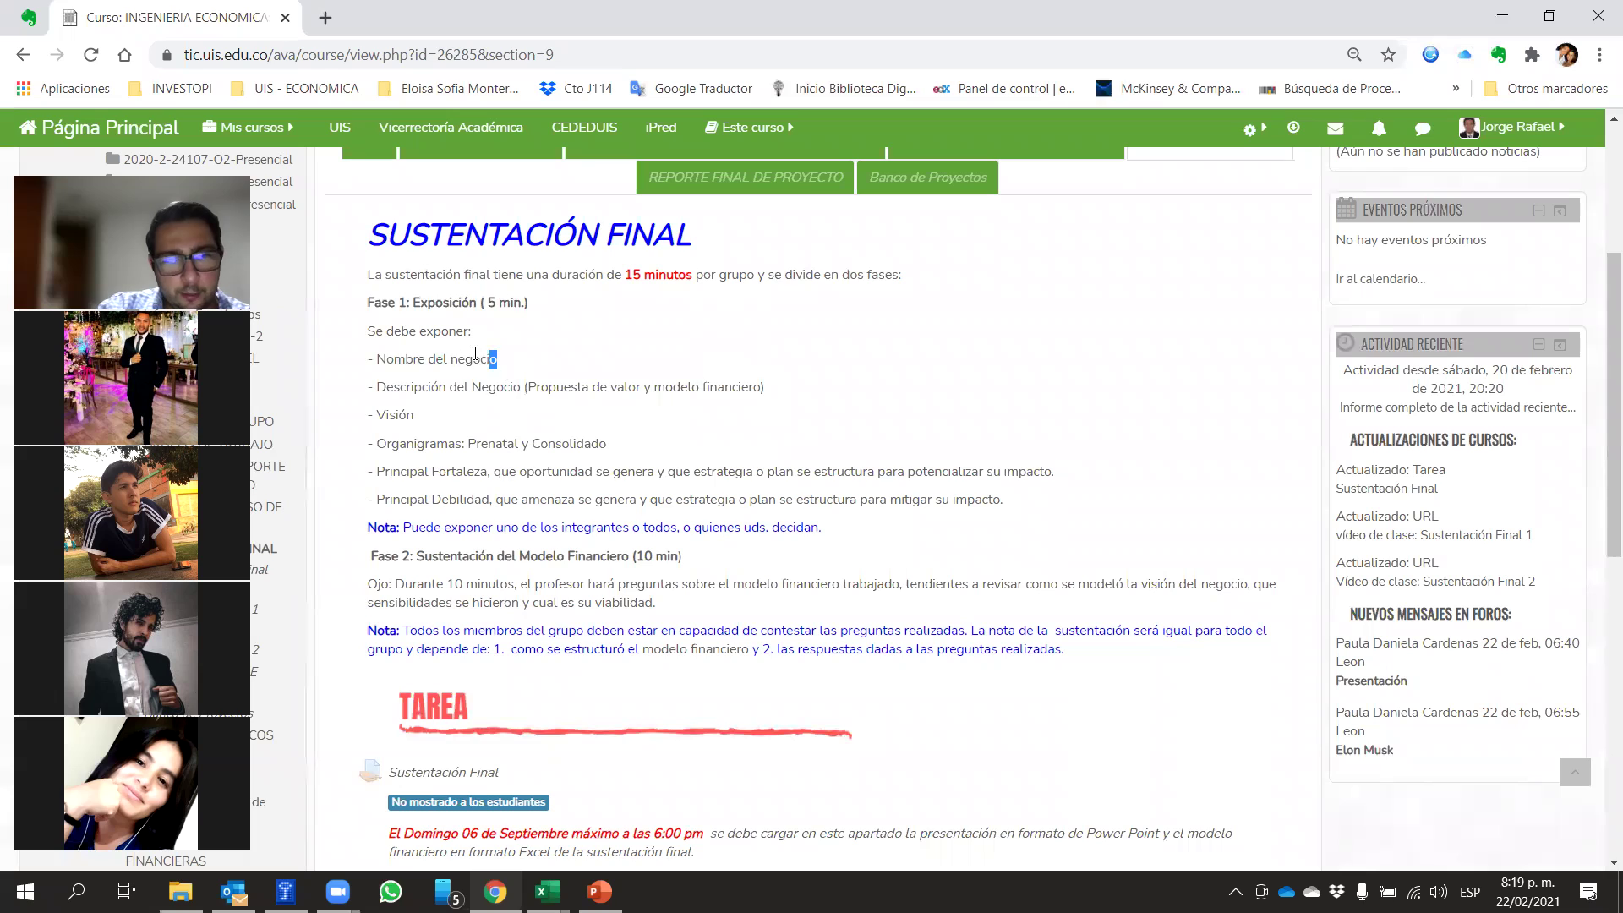
{"action": "left_click_drag", "start_coordinate": [498, 361], "coordinate": [355, 367]}
{"action": "left_click_drag", "start_coordinate": [771, 389], "coordinate": [365, 398]}
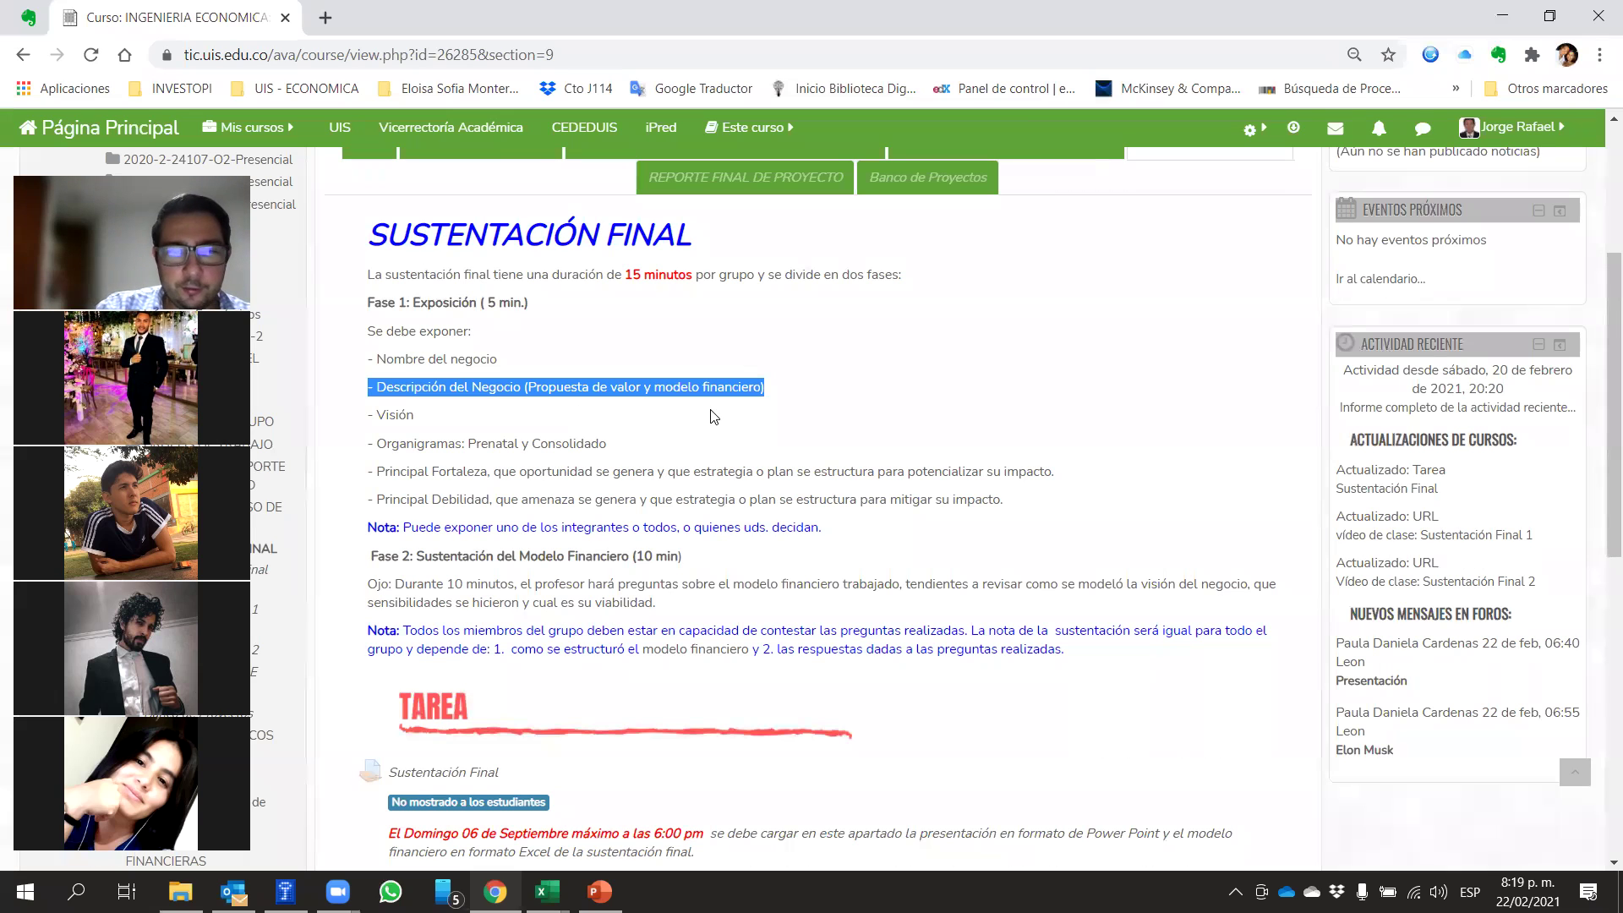
{"action": "left_click_drag", "start_coordinate": [416, 415], "coordinate": [364, 420]}
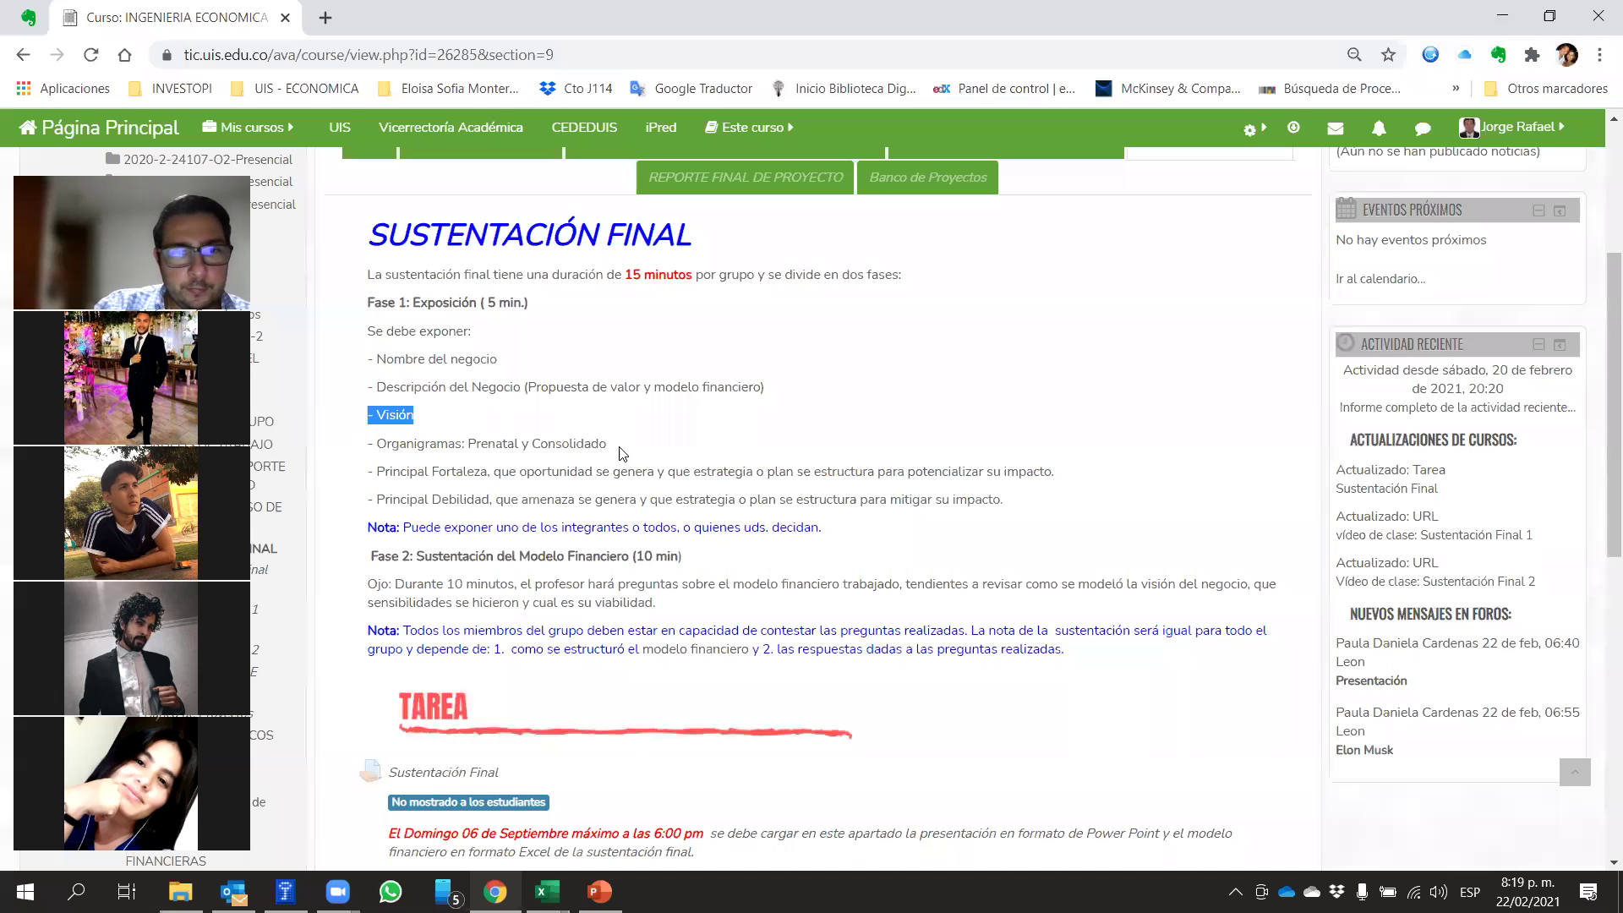
{"action": "left_click_drag", "start_coordinate": [611, 444], "coordinate": [367, 452]}
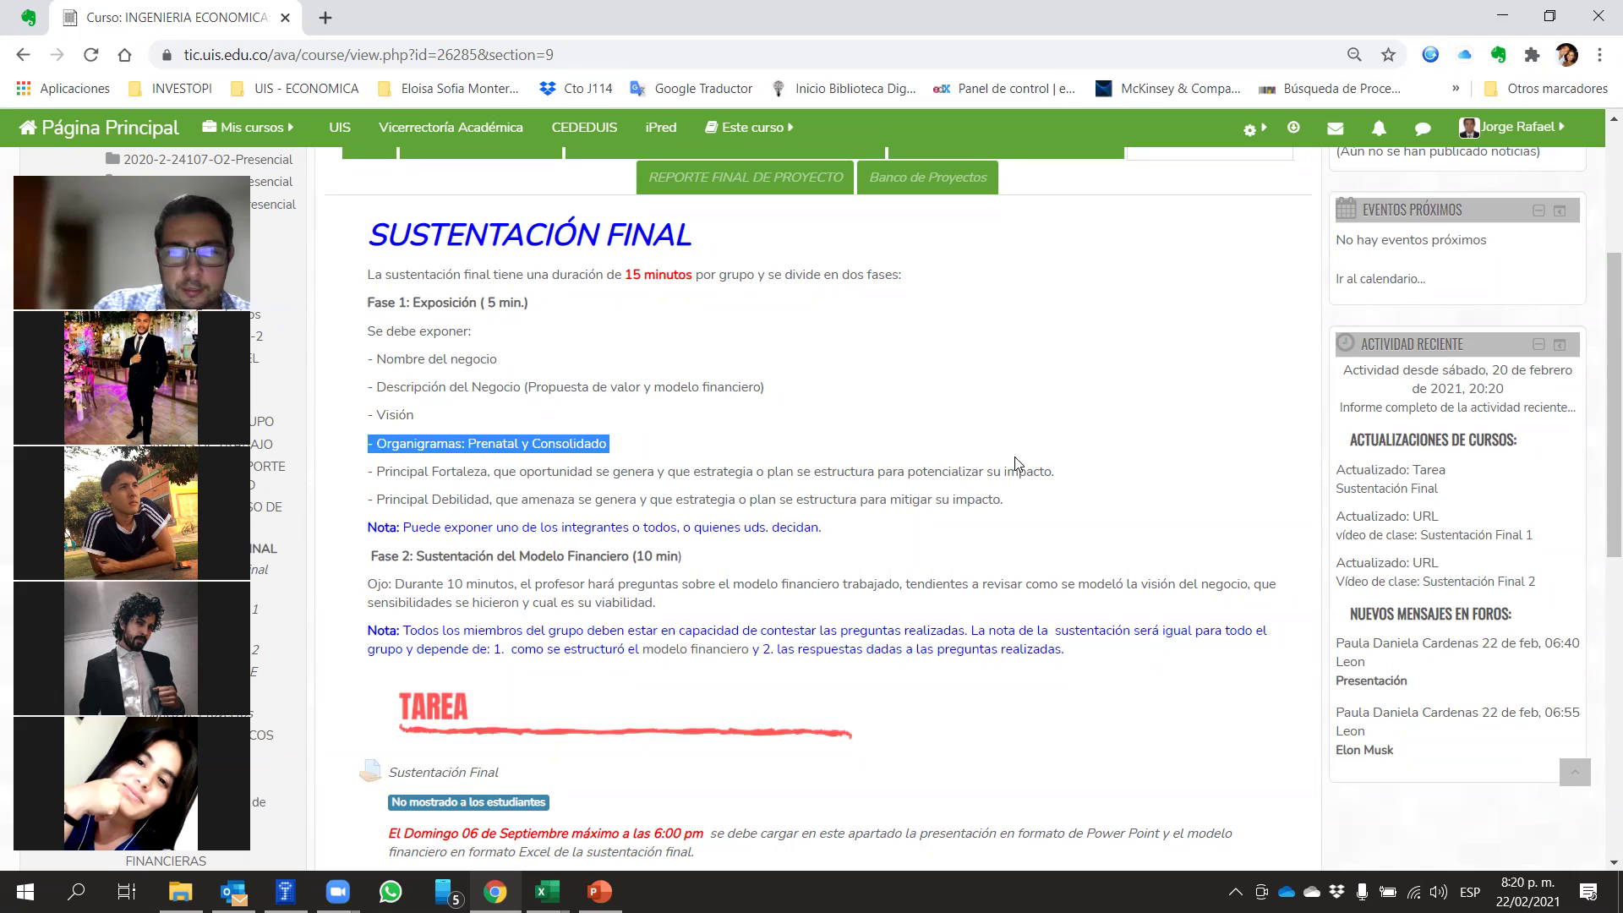
{"action": "left_click", "coordinate": [1088, 485]}
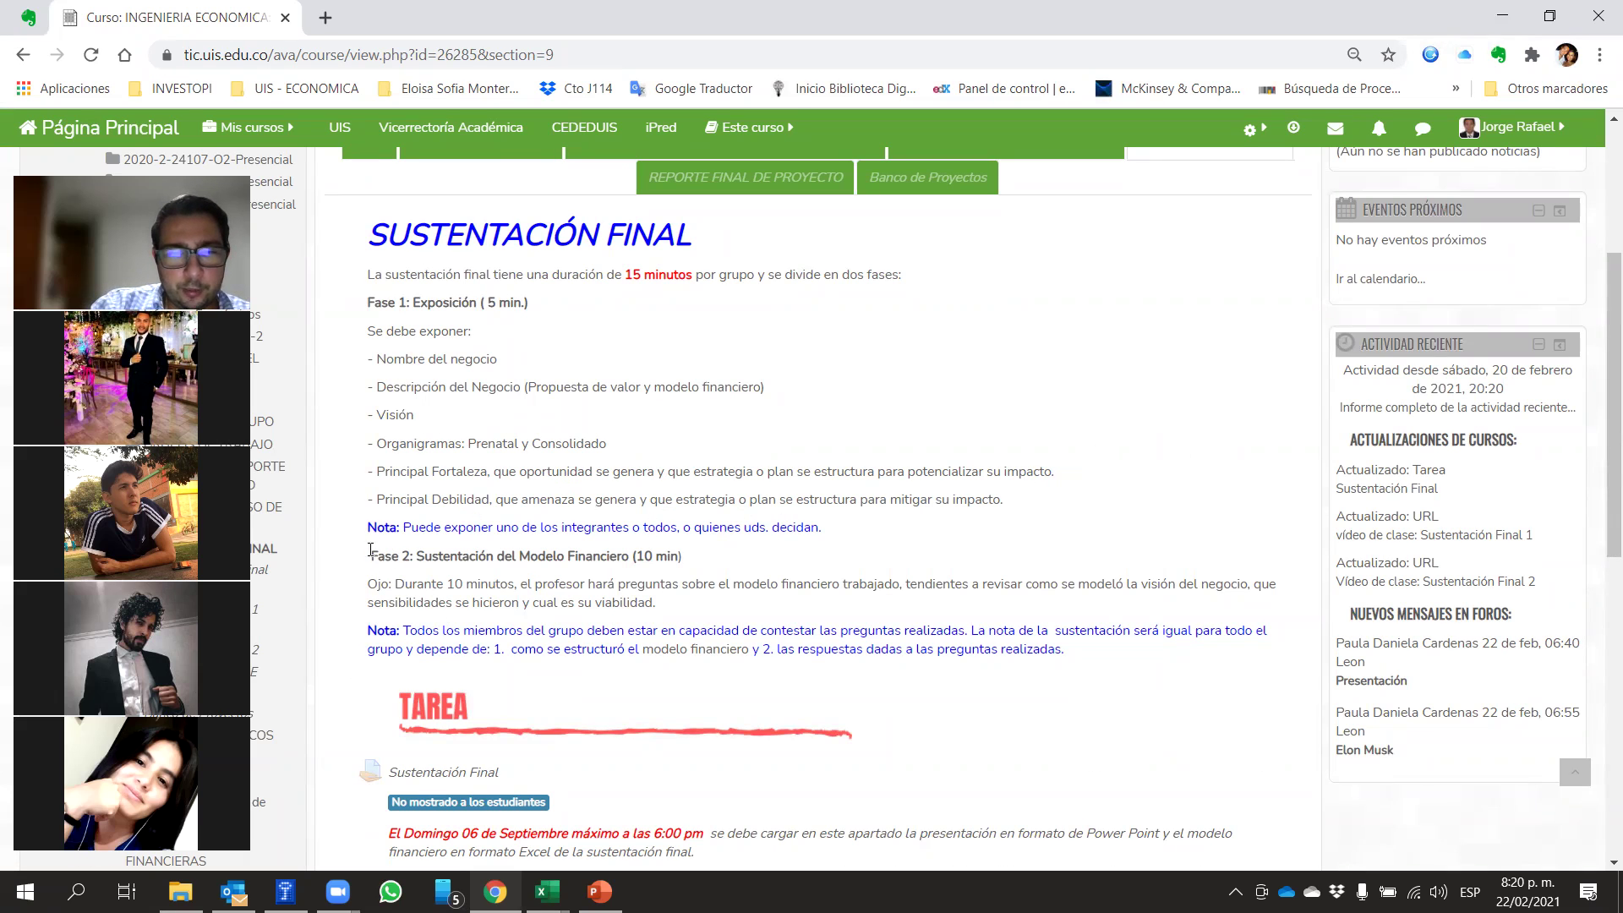
{"action": "left_click_drag", "start_coordinate": [403, 531], "coordinate": [831, 519]}
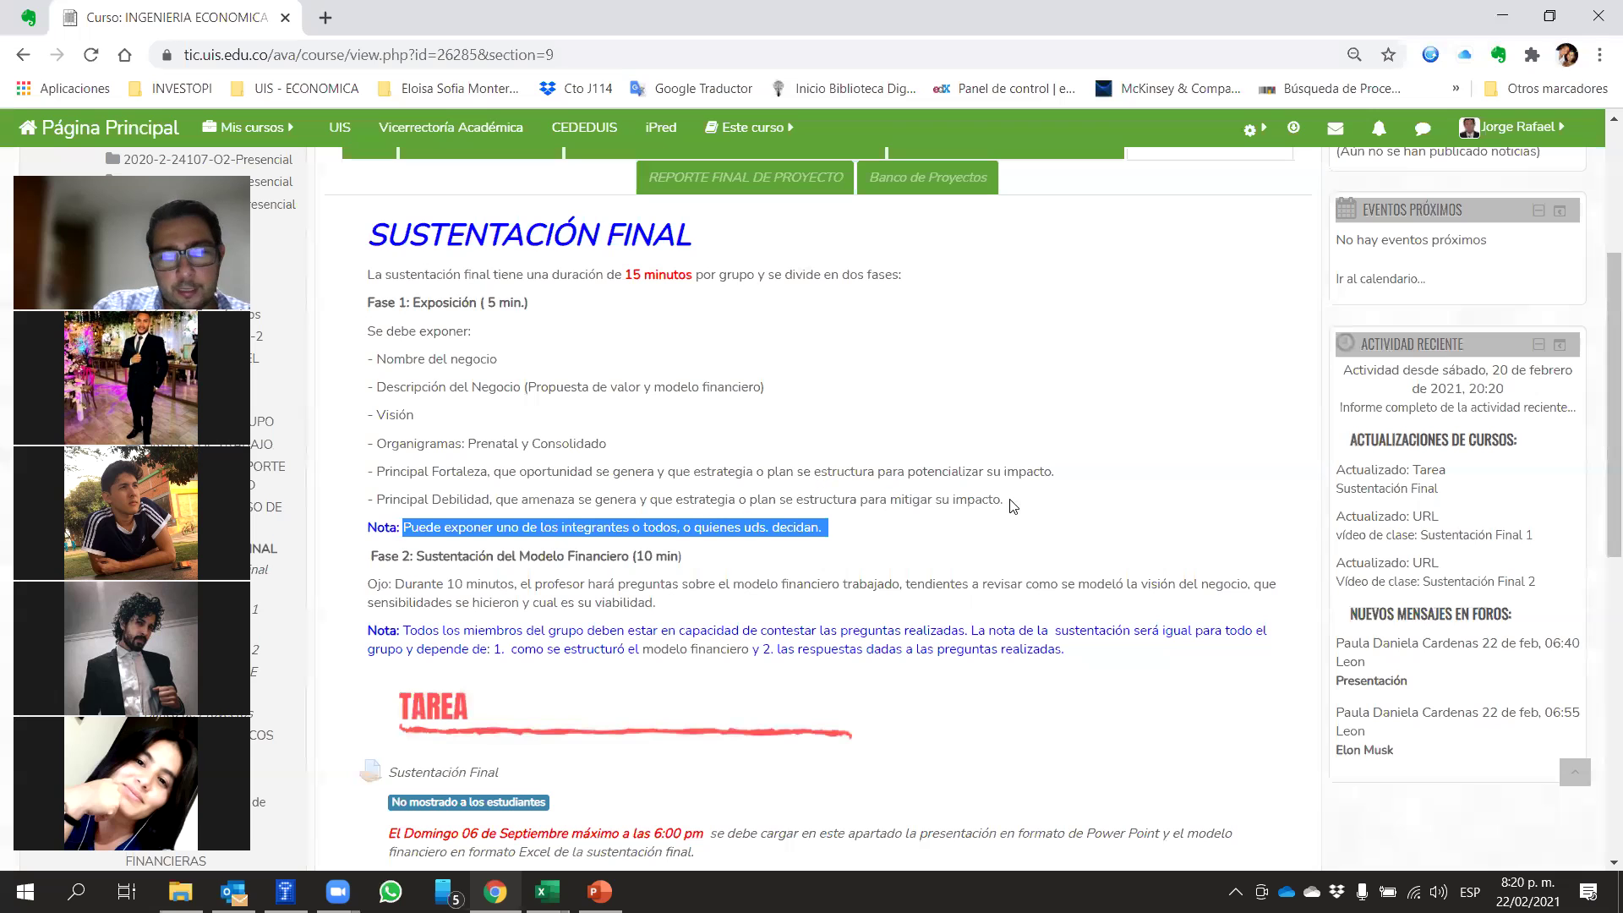
{"action": "scroll", "coordinate": [1010, 506], "scroll_direction": "down", "scroll_amount": 1}
{"action": "left_click", "coordinate": [971, 467]}
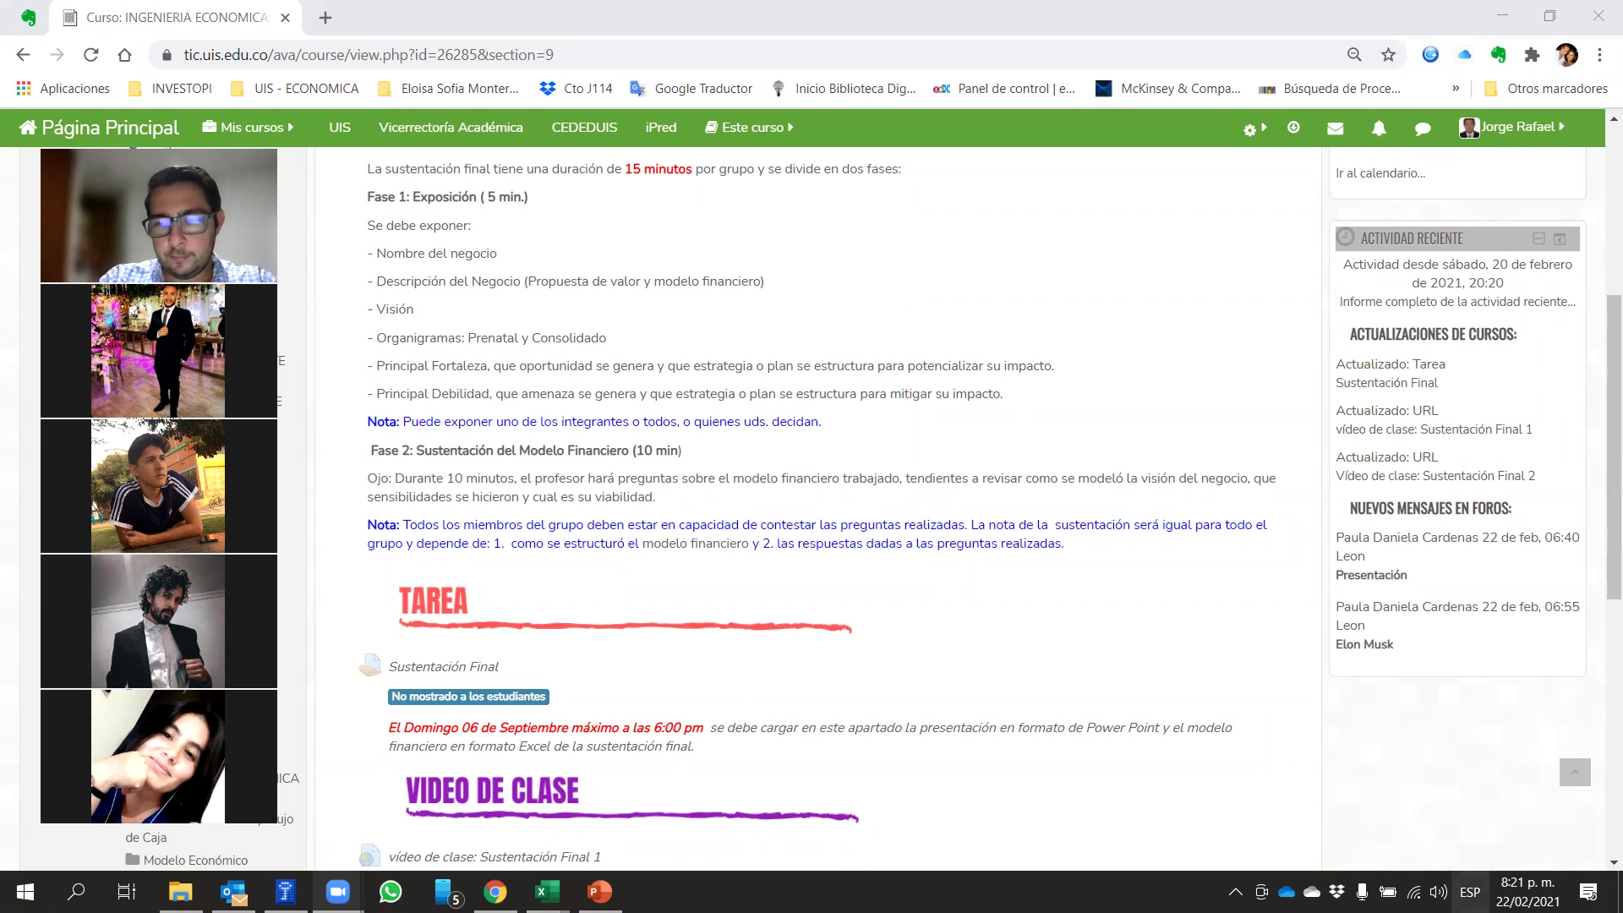
Check the February 2021 calendar and reread the Fase 1 five-minute presentation requirements, highlighting the item list
{"action": "key", "text": "super+alt+d"}
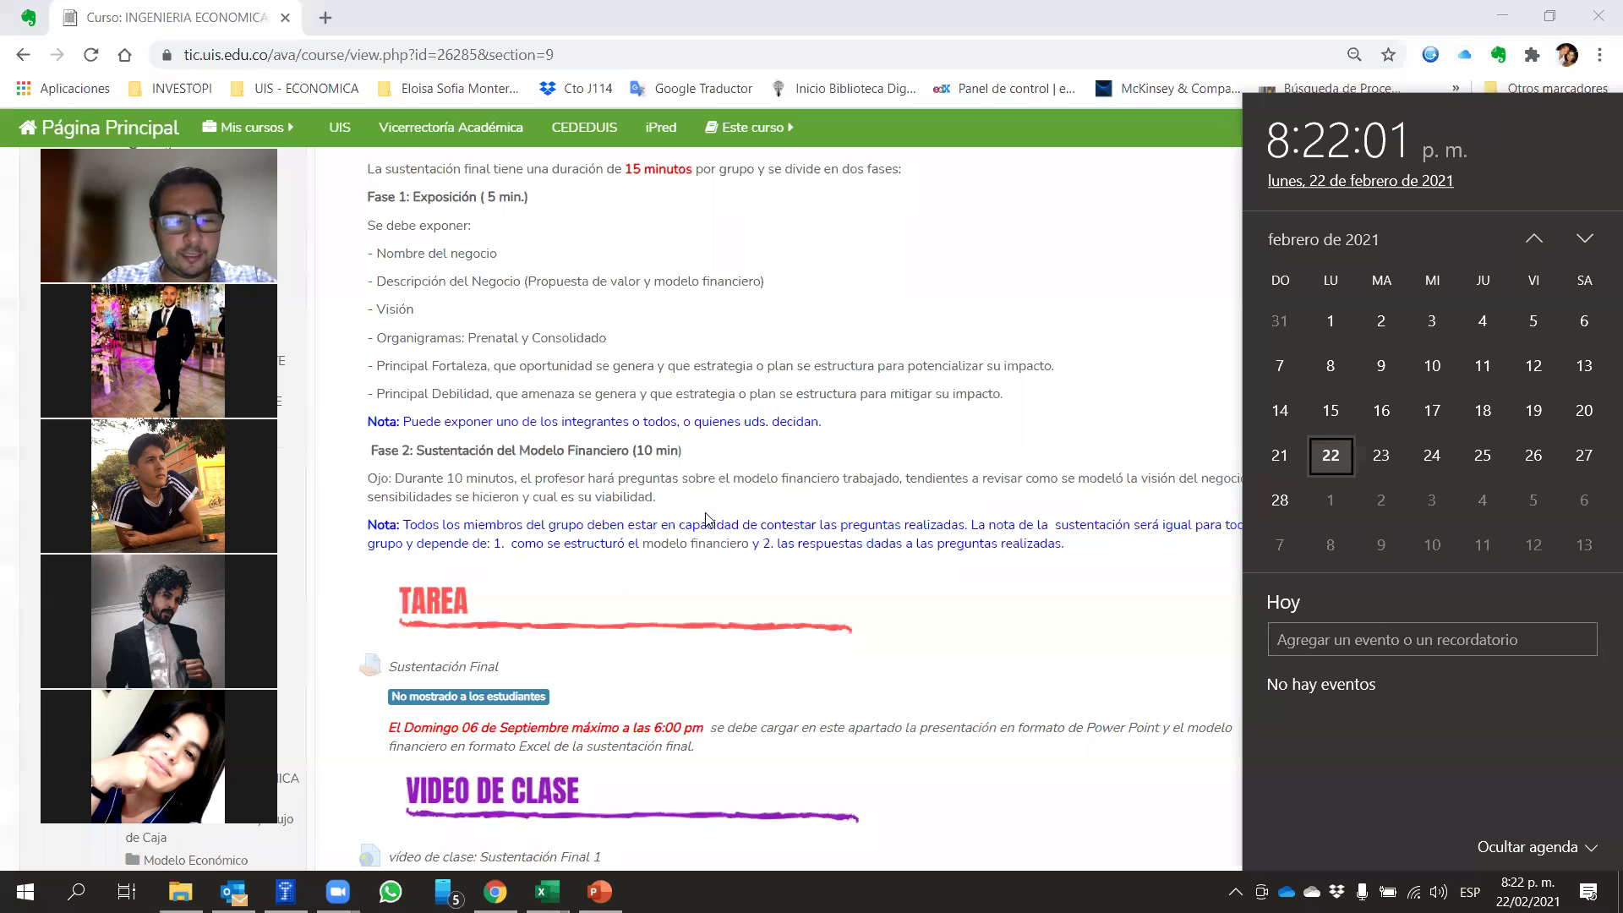
{"action": "left_click_drag", "start_coordinate": [421, 196], "coordinate": [534, 197]}
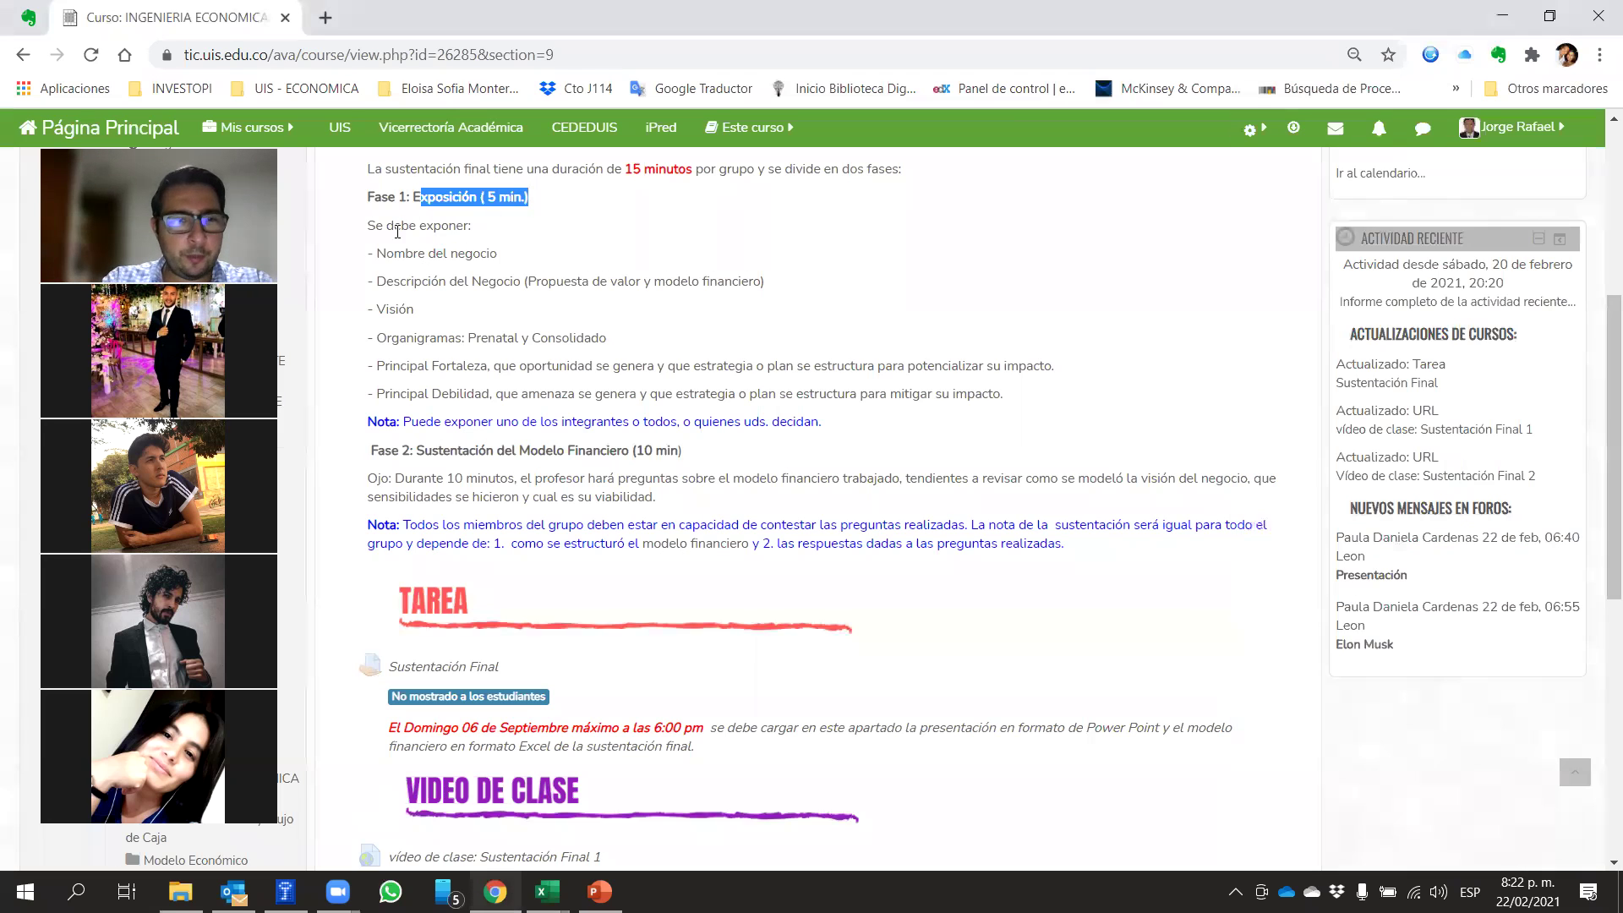
{"action": "left_click_drag", "start_coordinate": [376, 253], "coordinate": [1036, 397]}
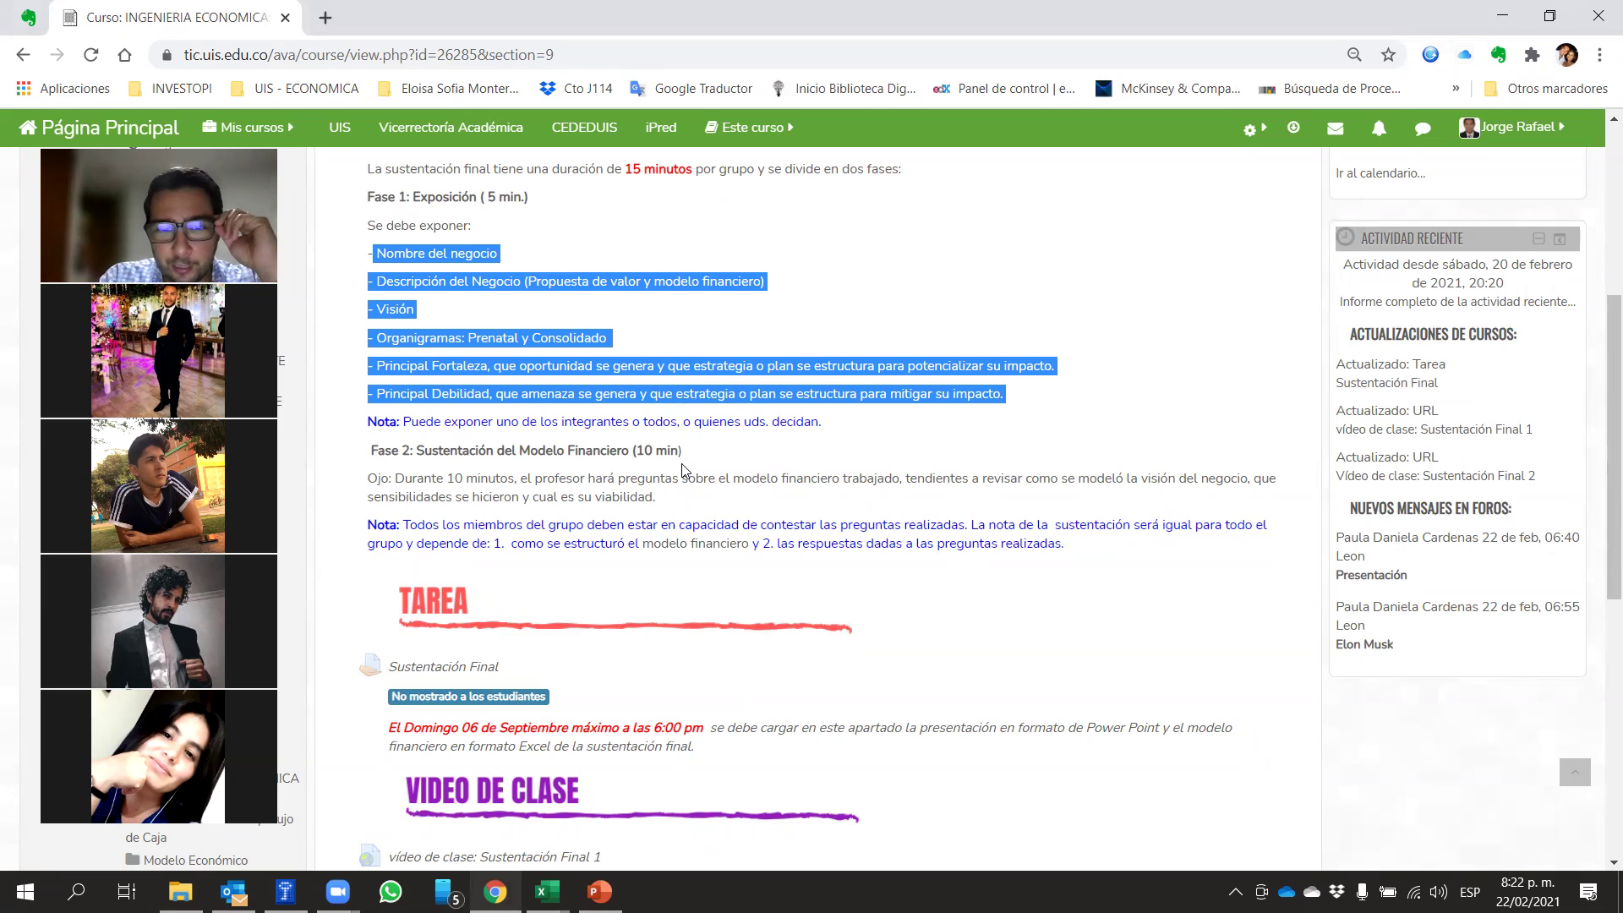
{"action": "left_click", "coordinate": [1030, 419]}
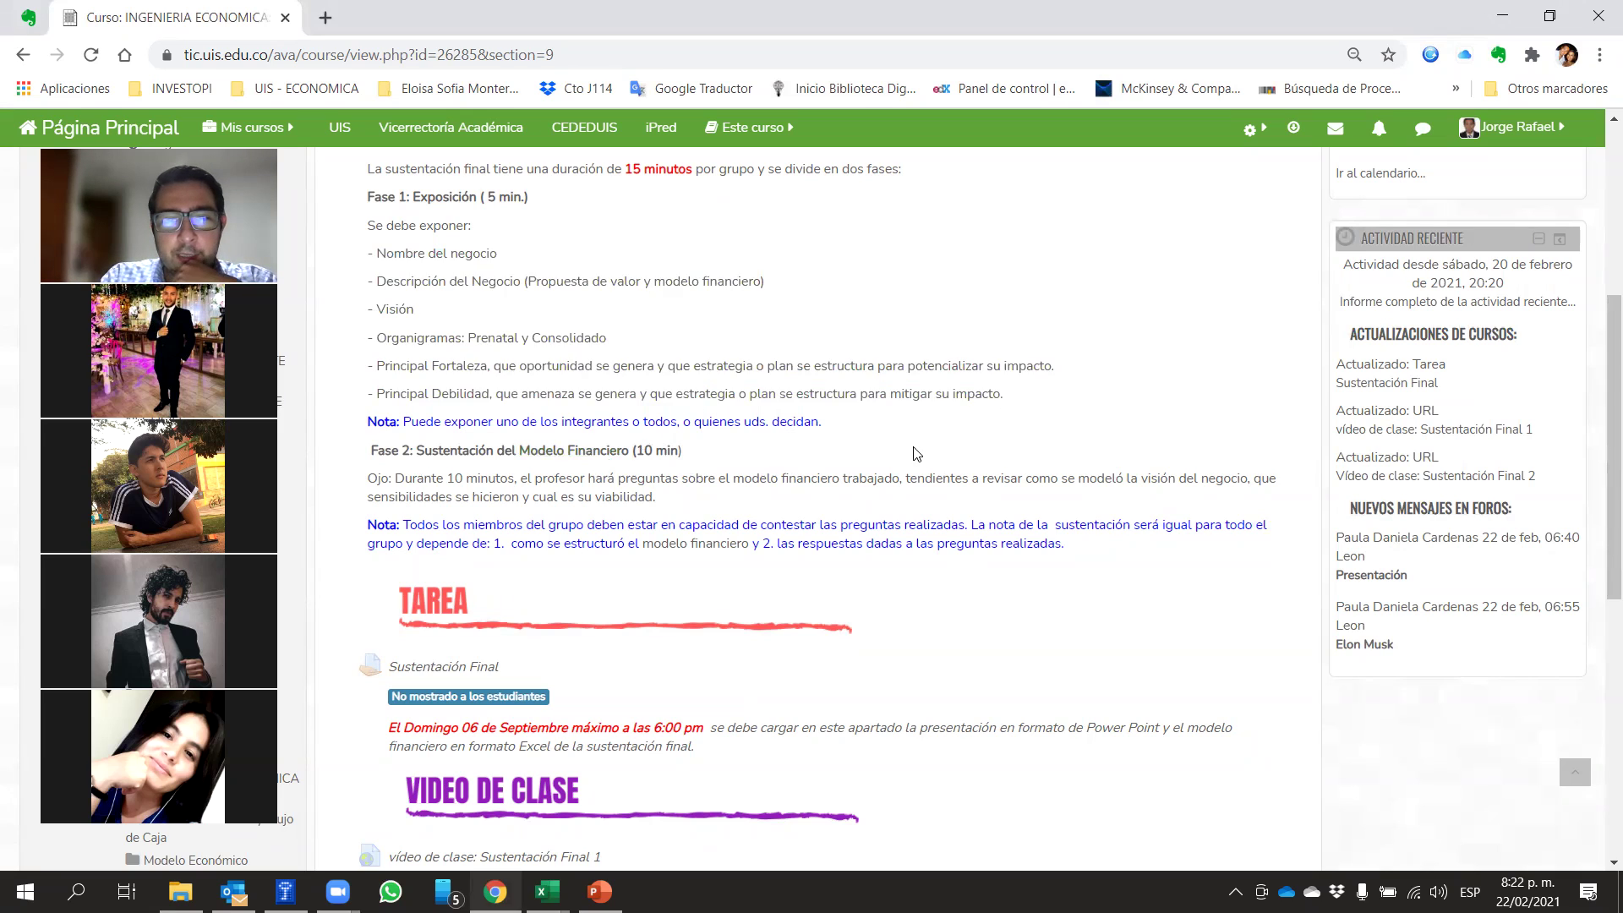
{"action": "left_click_drag", "start_coordinate": [1008, 396], "coordinate": [356, 251]}
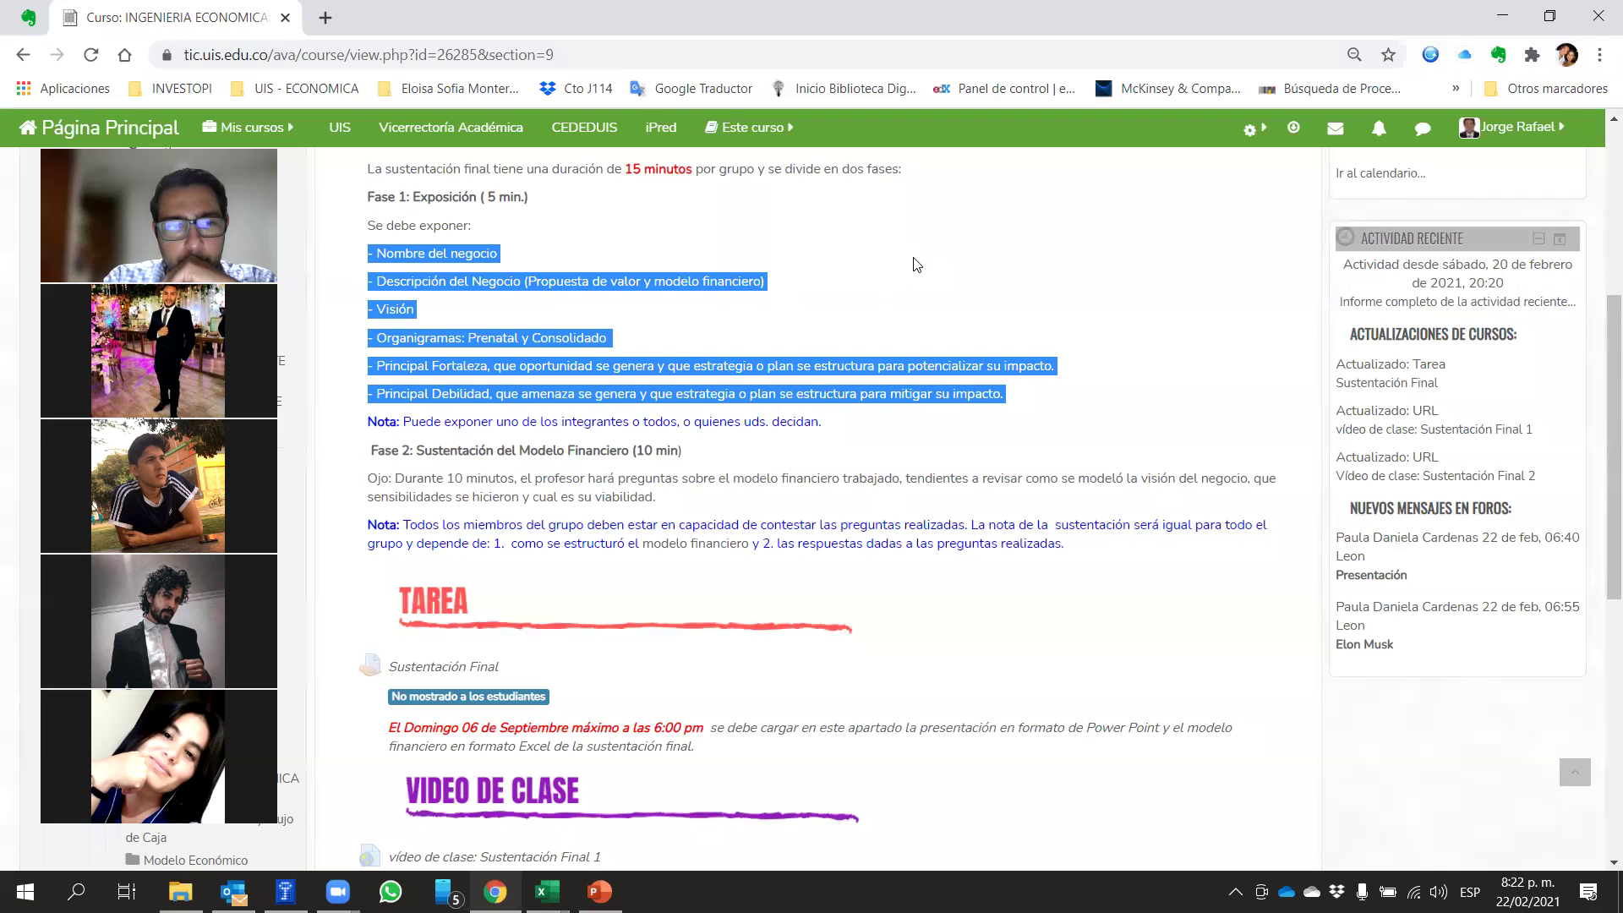
{"action": "left_click", "coordinate": [1204, 236]}
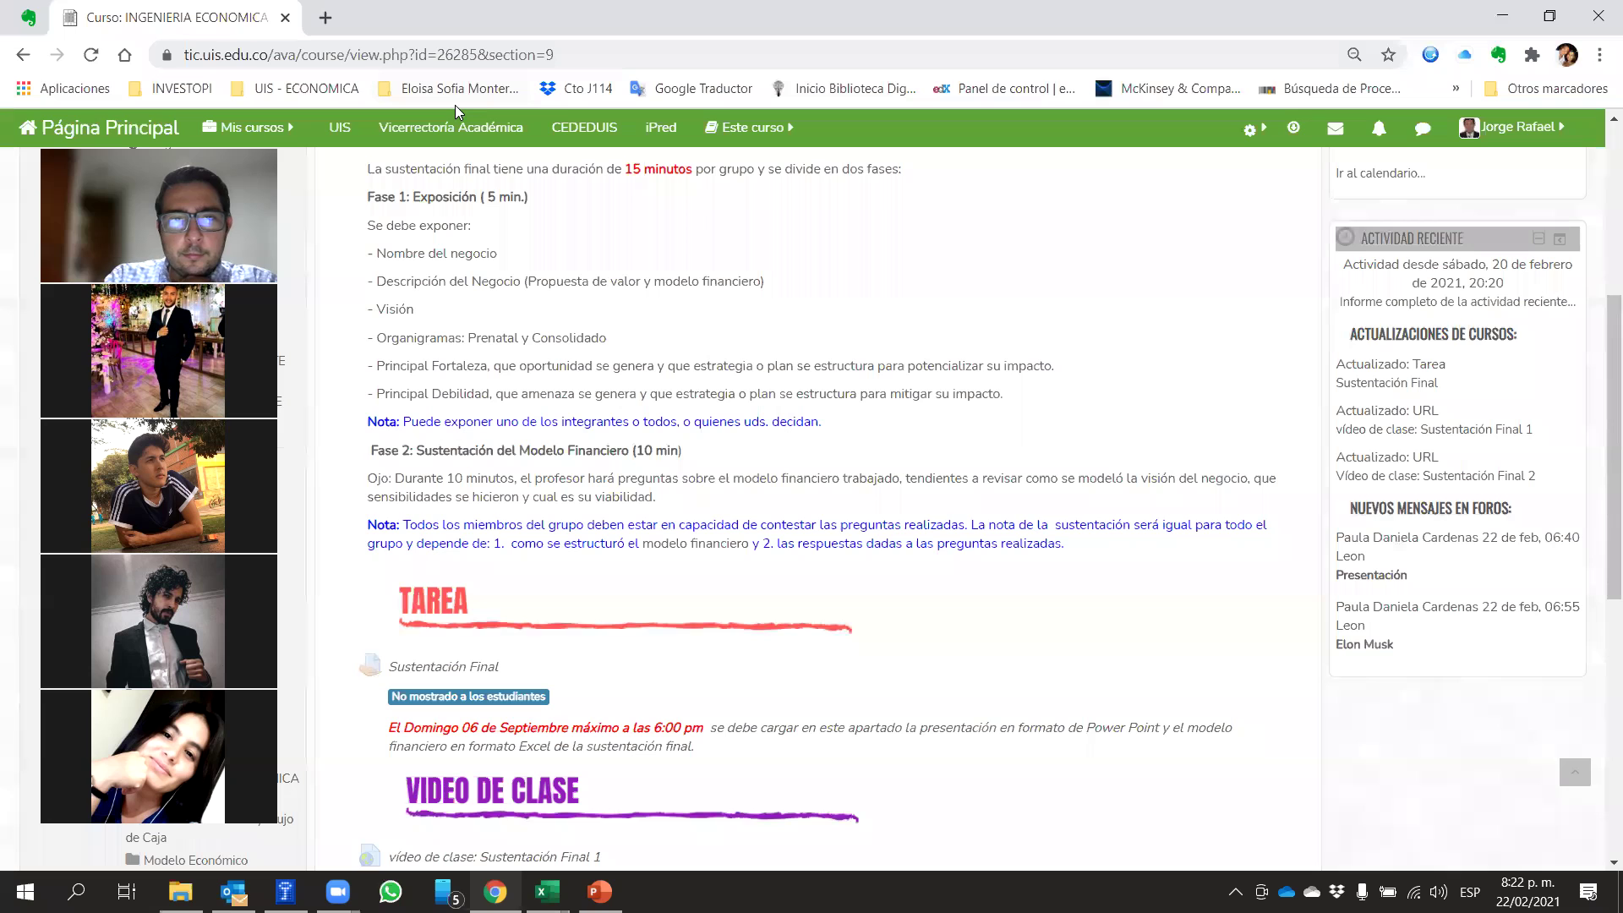
{"action": "left_click", "coordinate": [1513, 127]}
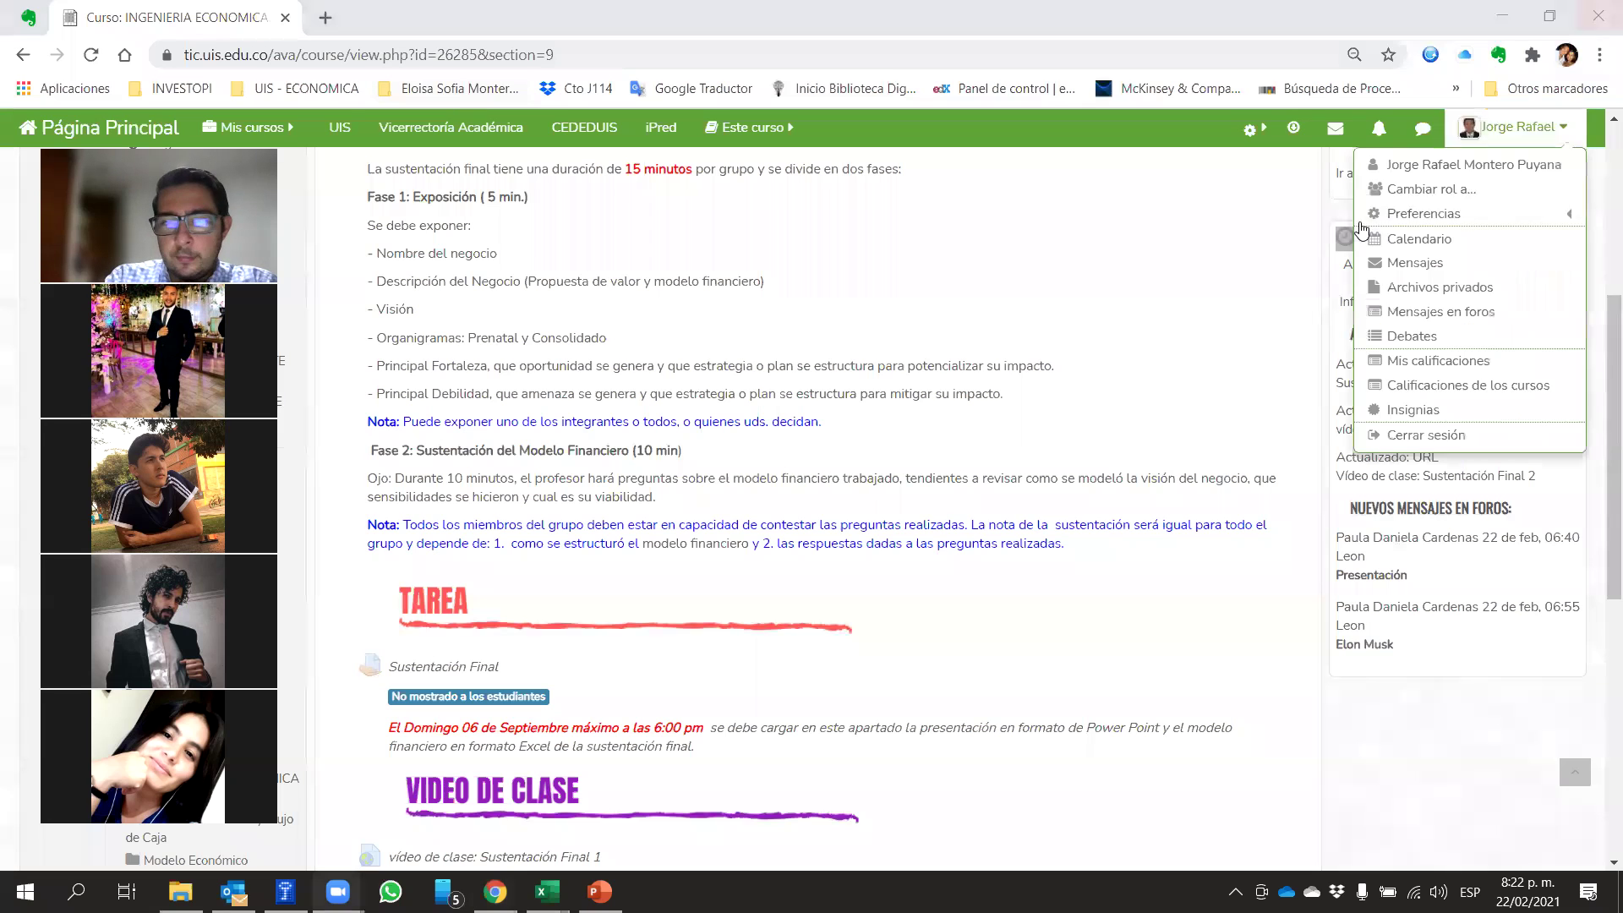
{"action": "mouse_move", "coordinate": [1429, 213]}
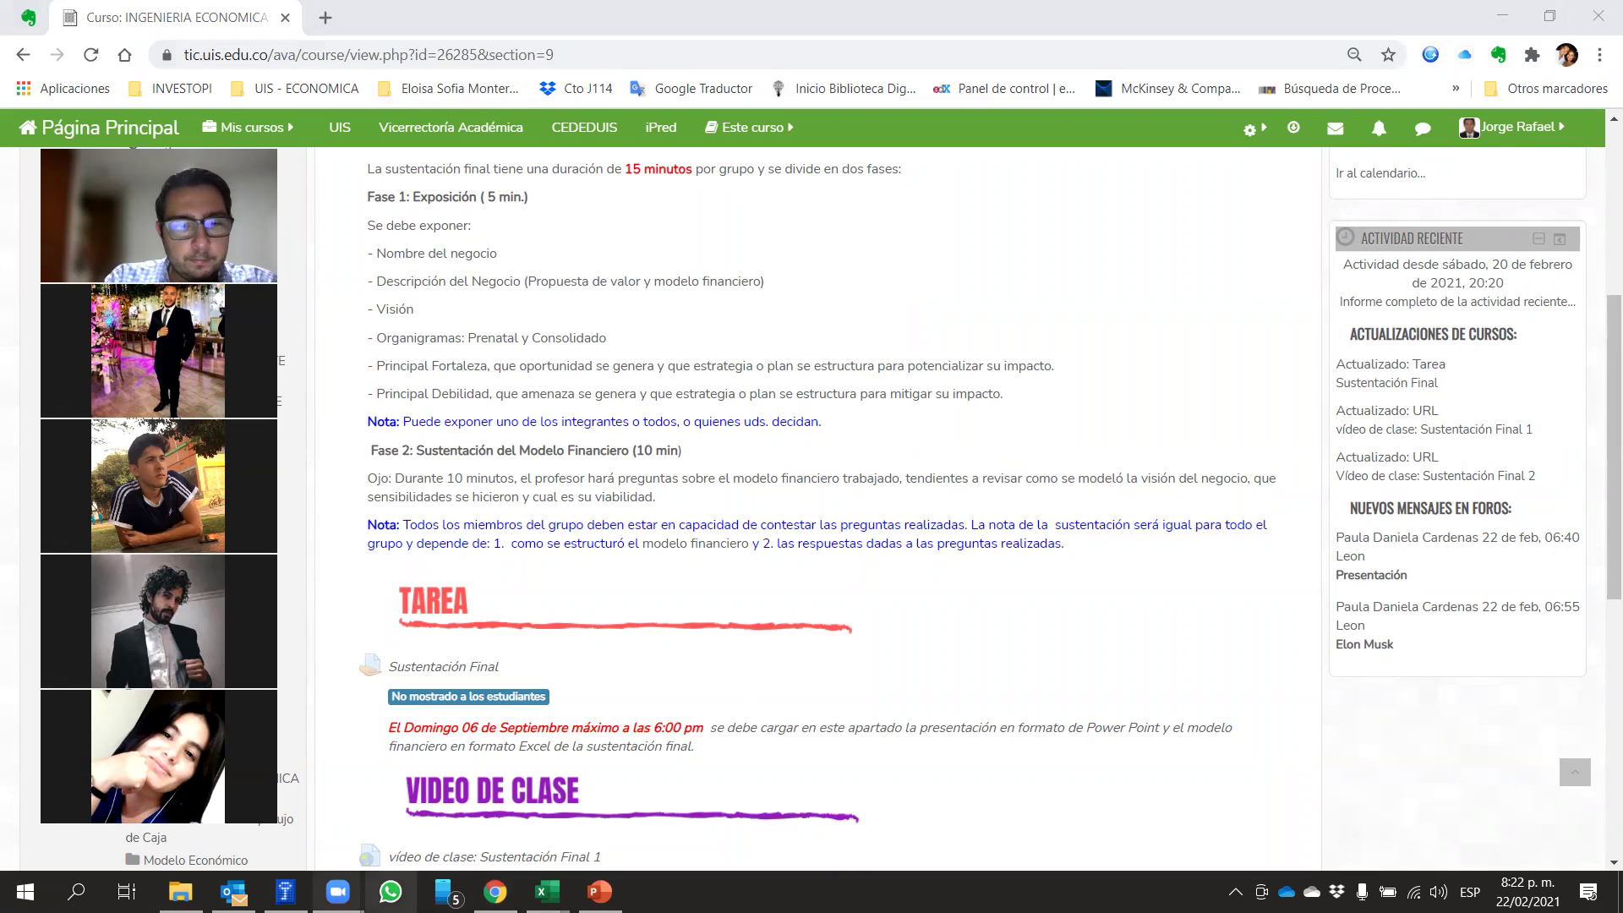
Switch to the MODELO FINANCIERO workbook in Excel and examine the Días de proveedores row on the MODELO sheet
{"action": "mouse_move", "coordinate": [548, 892]}
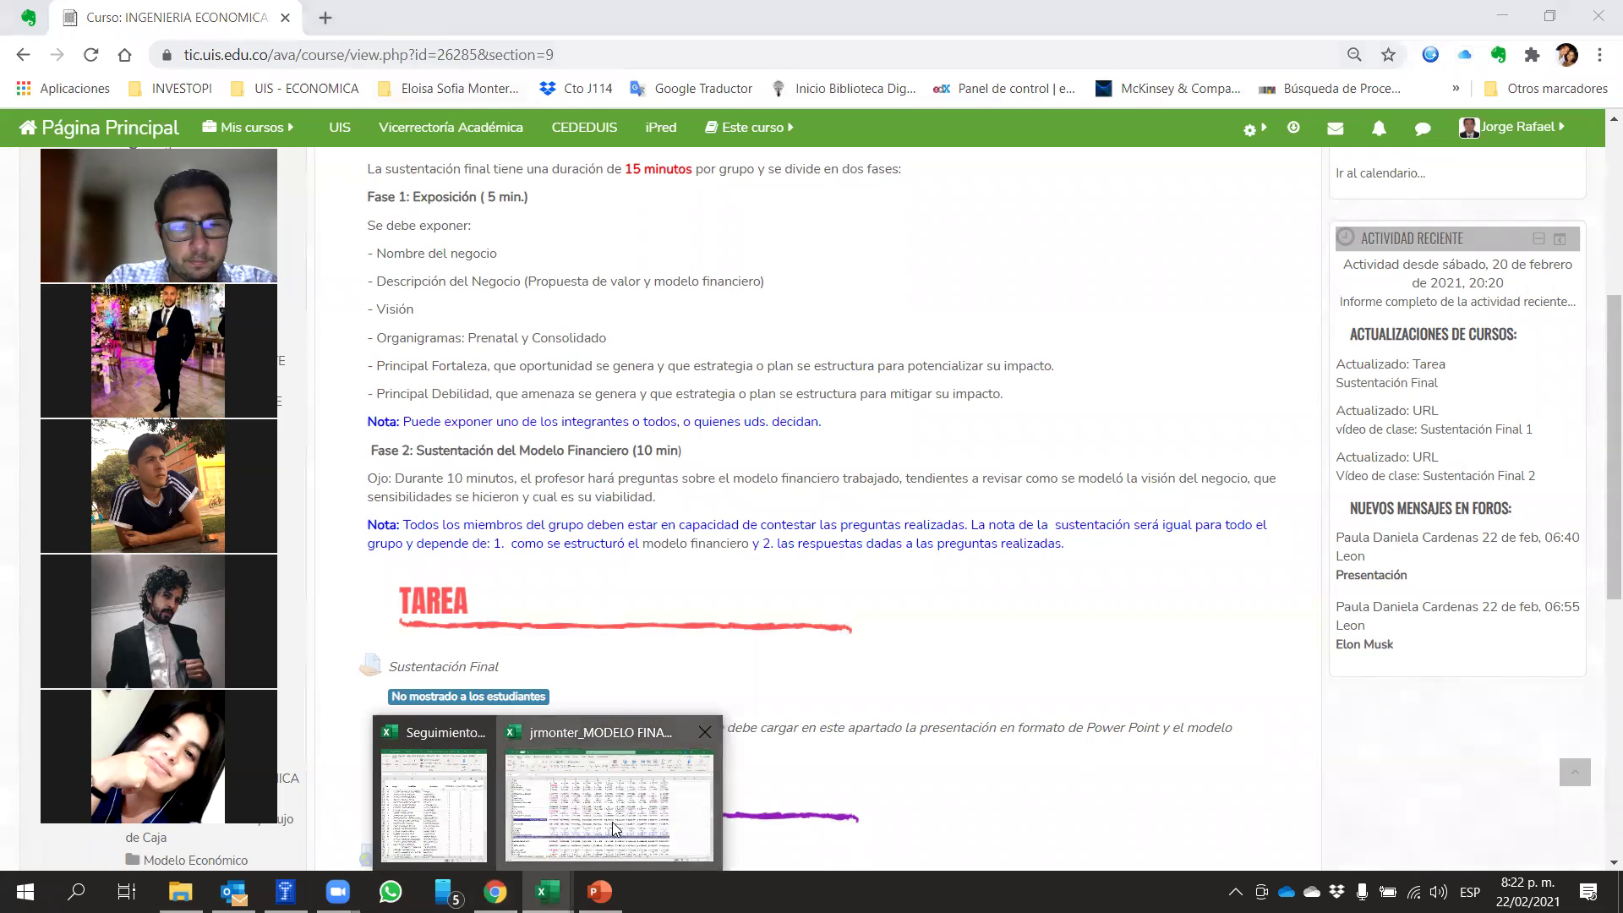
{"action": "left_click", "coordinate": [614, 833]}
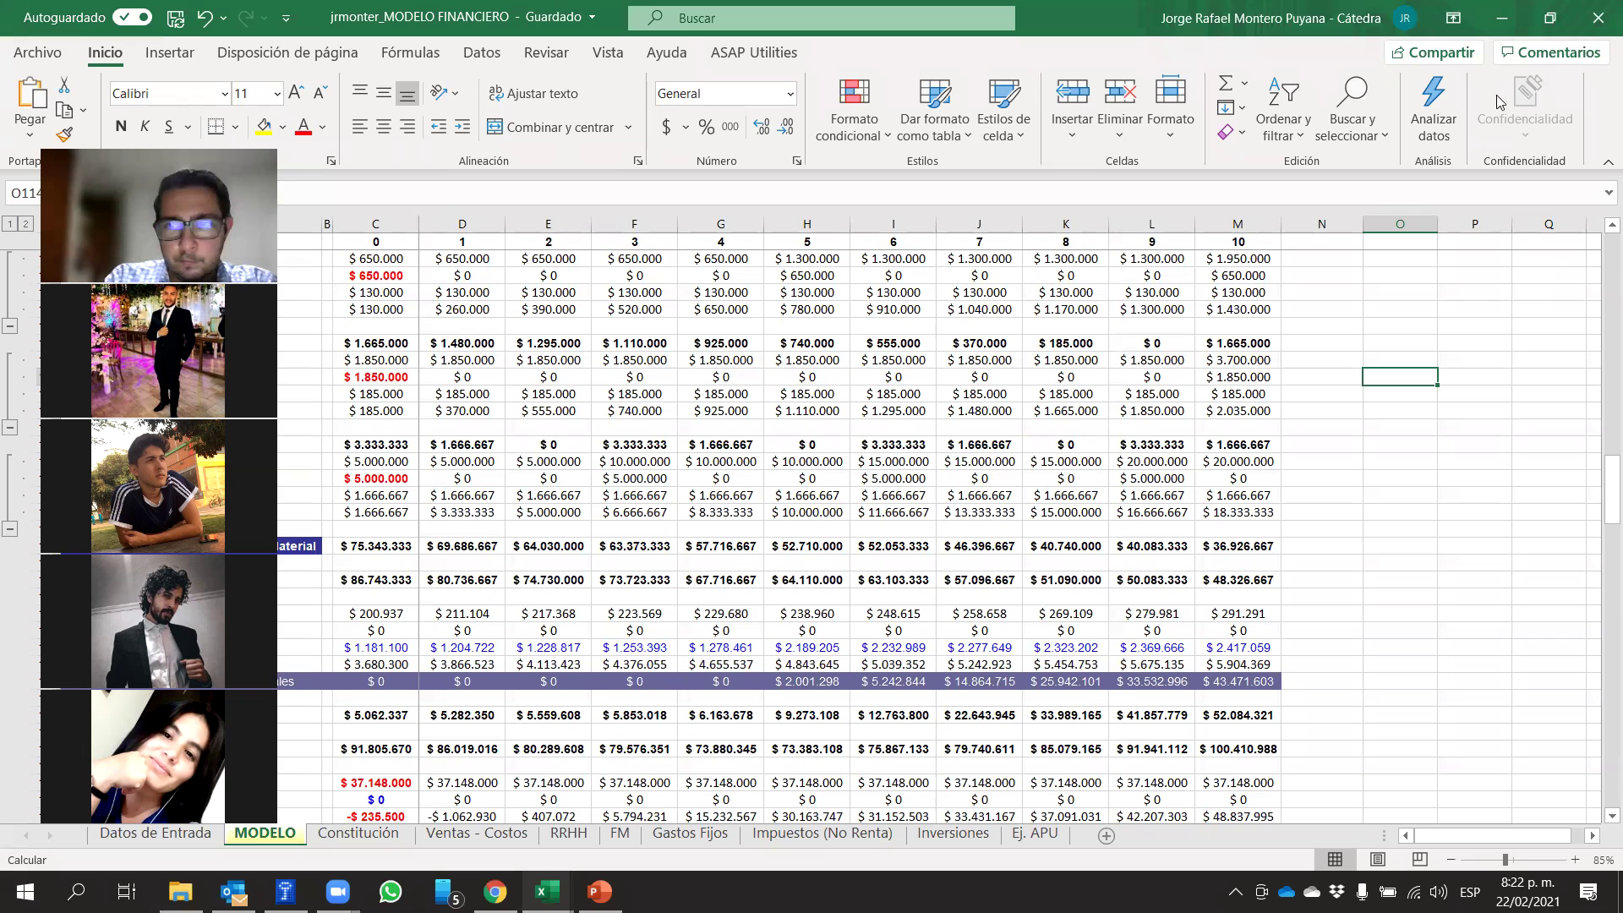
{"action": "scroll", "coordinate": [30, 601], "scroll_direction": "down", "scroll_amount": 10}
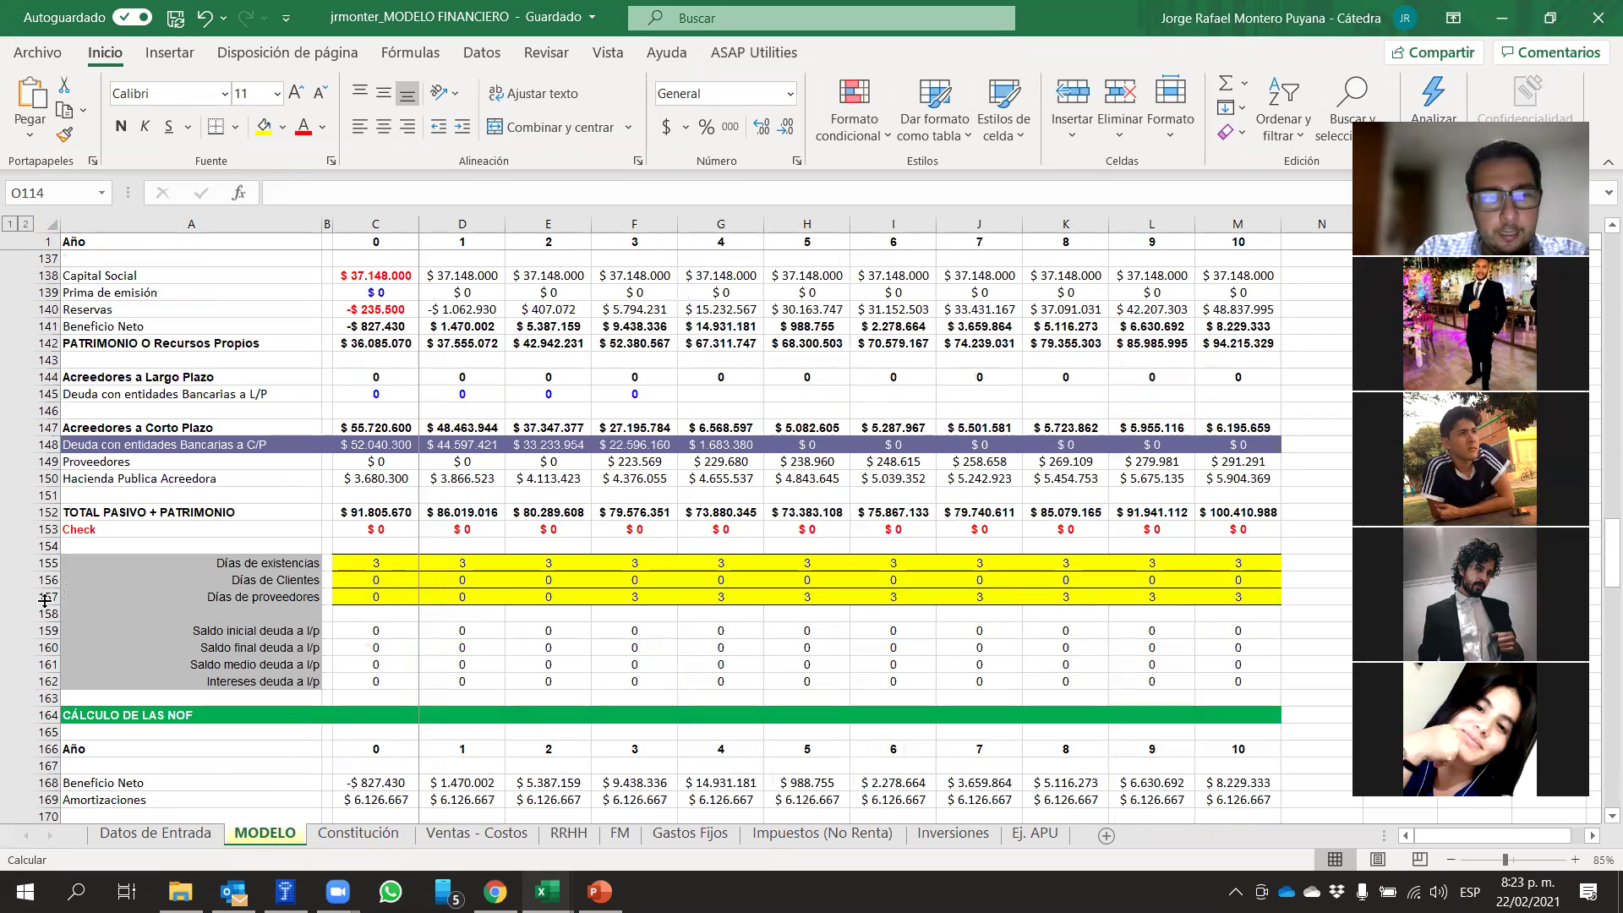
{"action": "left_click", "coordinate": [44, 597]}
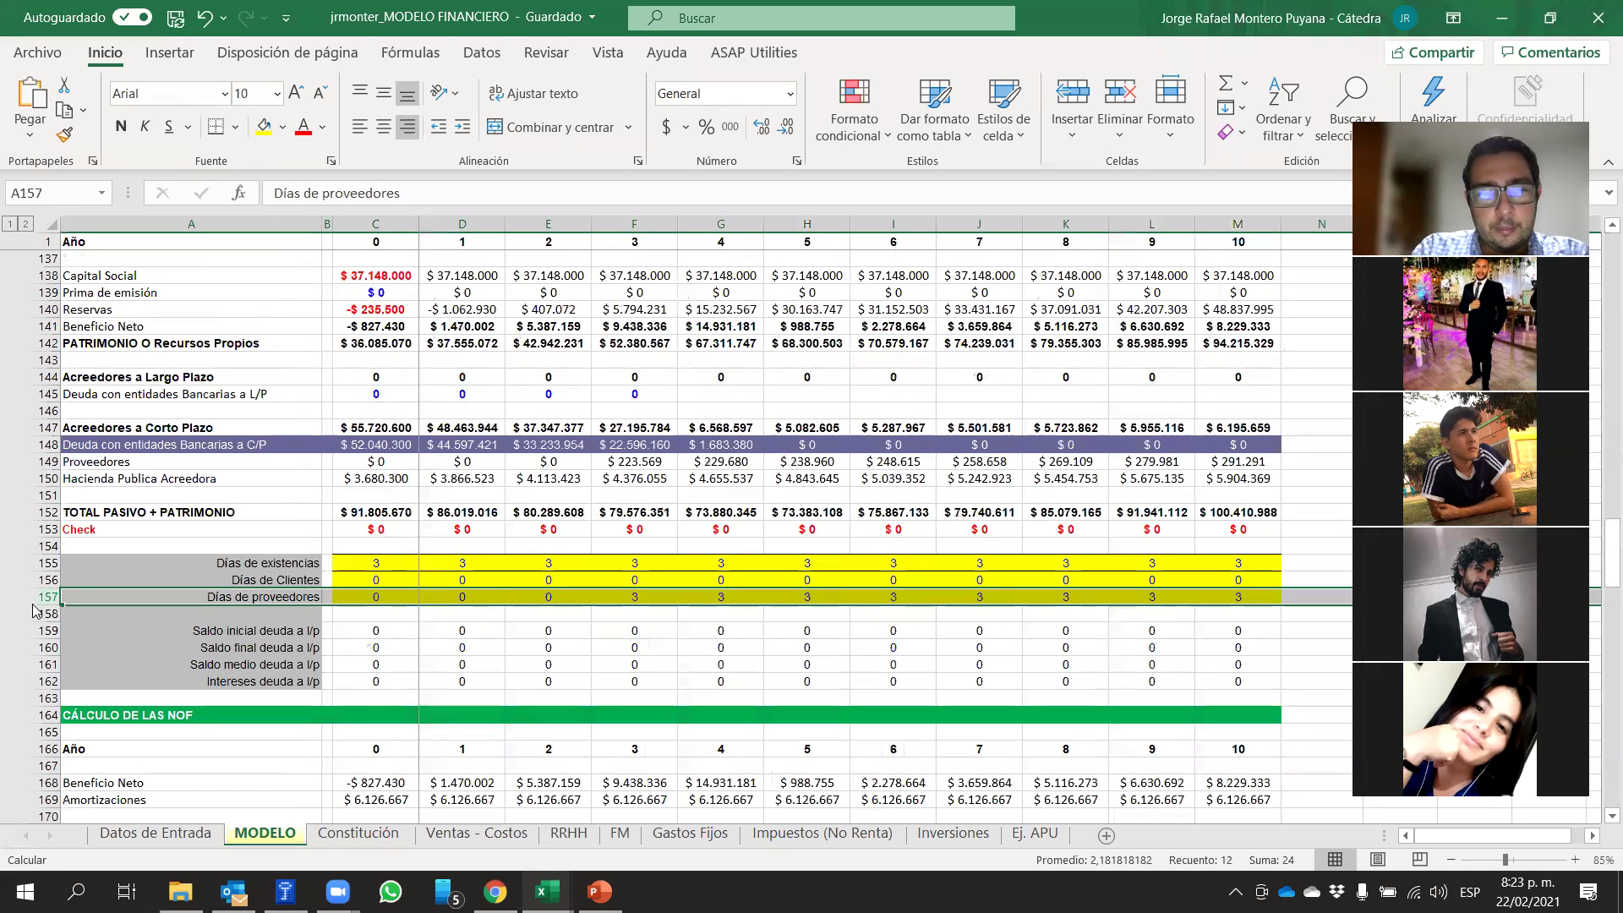
{"action": "left_click", "coordinate": [381, 595]}
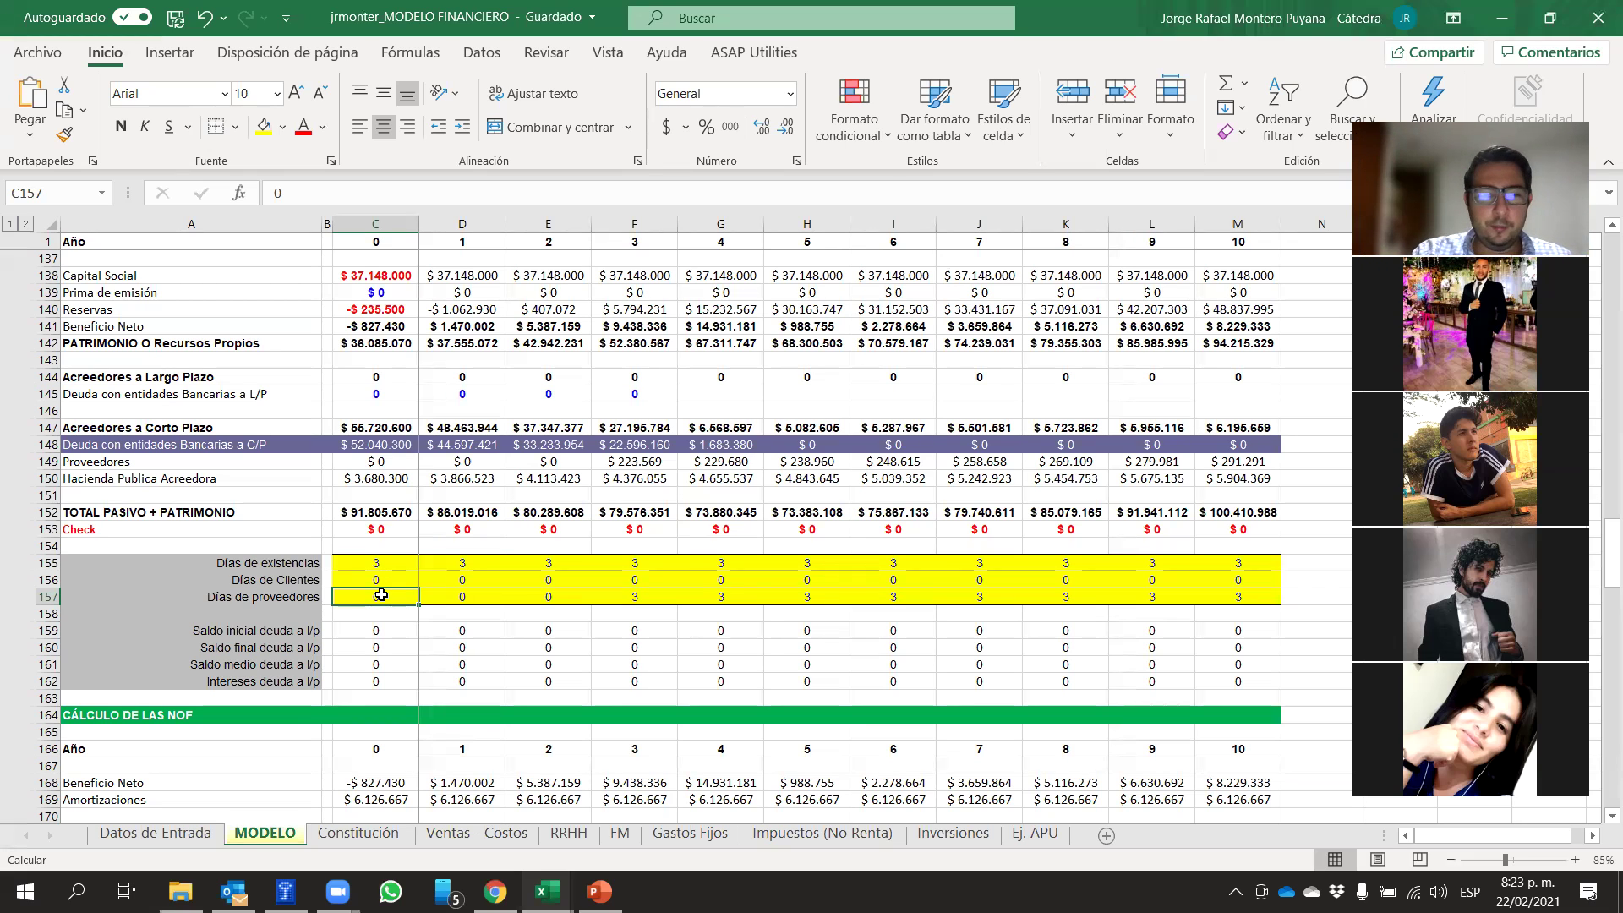
{"action": "left_click_drag", "start_coordinate": [370, 594], "coordinate": [1238, 597]}
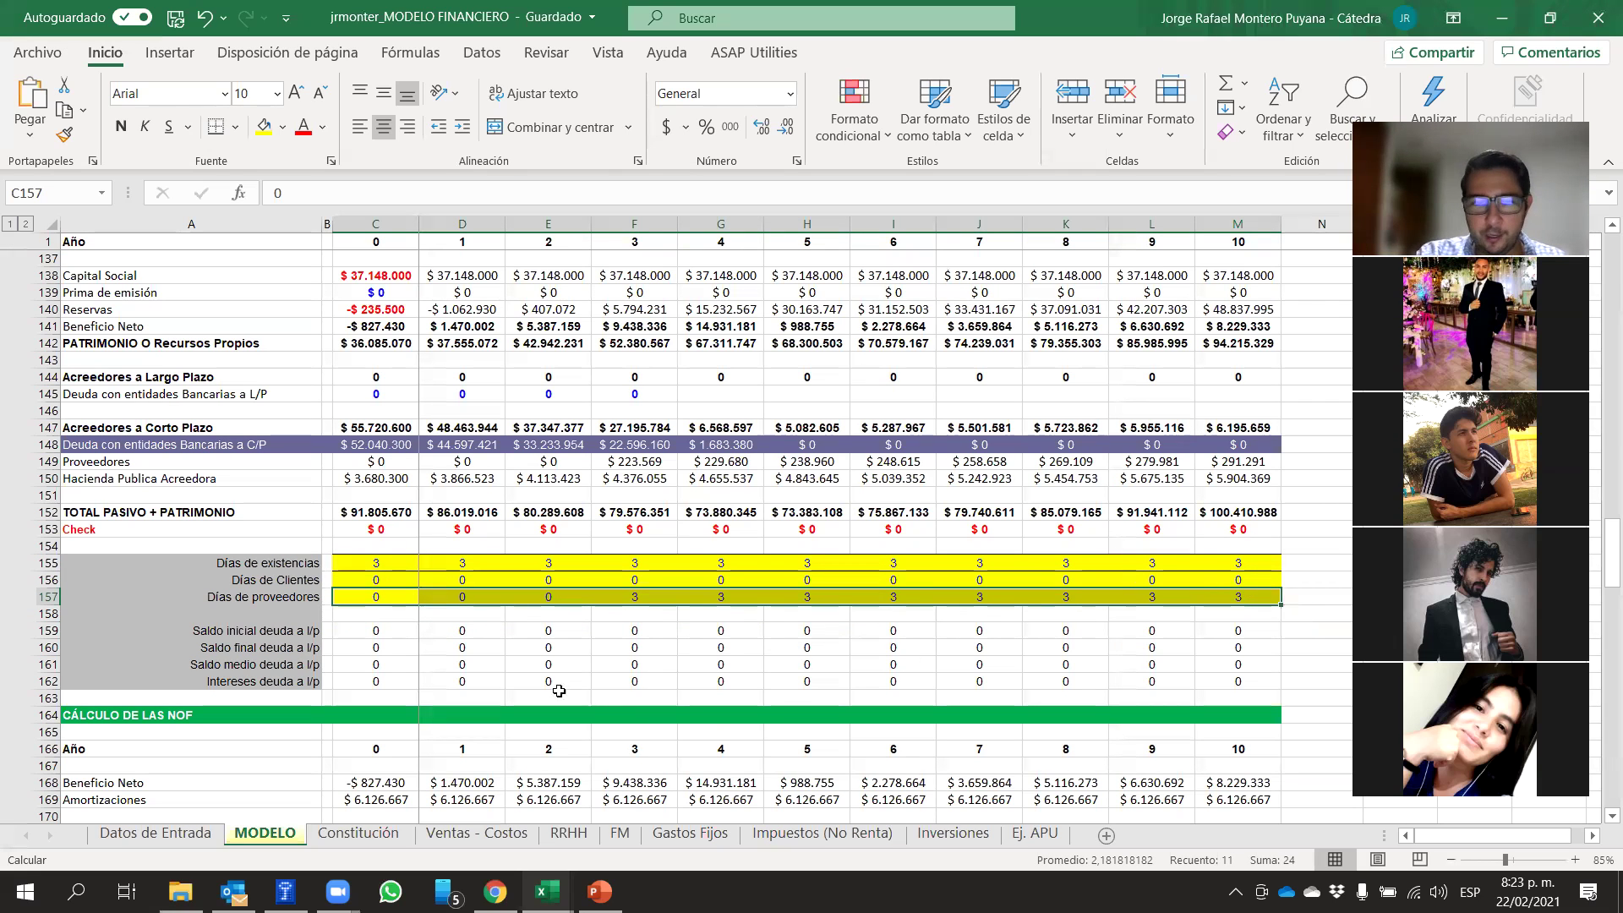
{"action": "left_click", "coordinate": [461, 614]}
Set Días de proveedores for year 0 to 30 in cell C157
{"action": "left_click", "coordinate": [345, 597]}
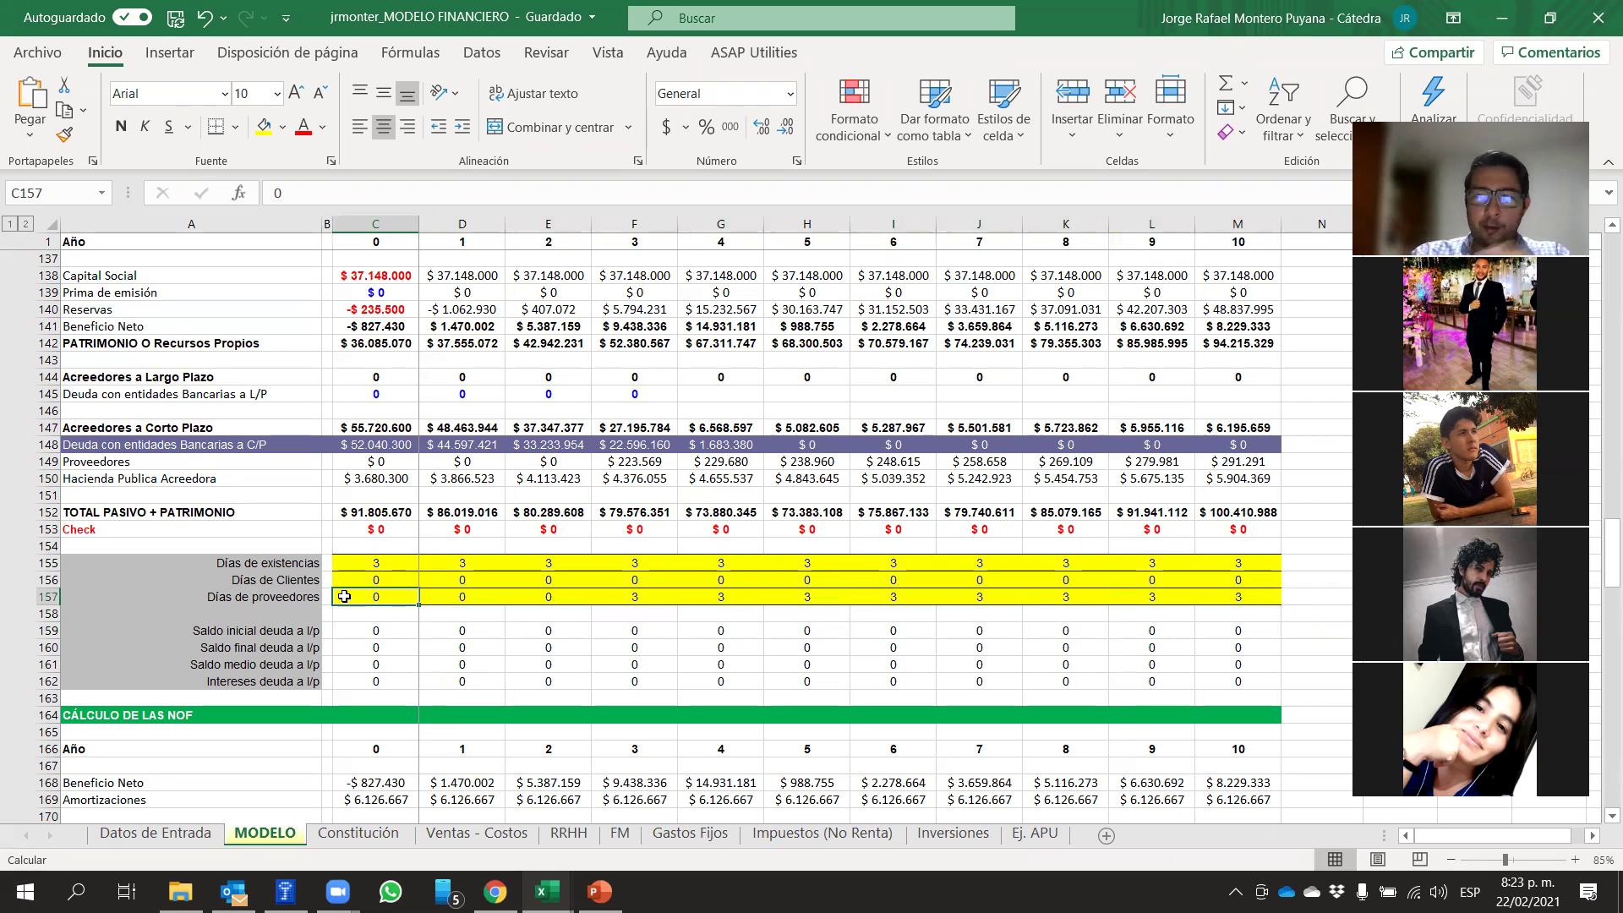
{"action": "type", "text": "30"}
{"action": "key", "text": "Return"}
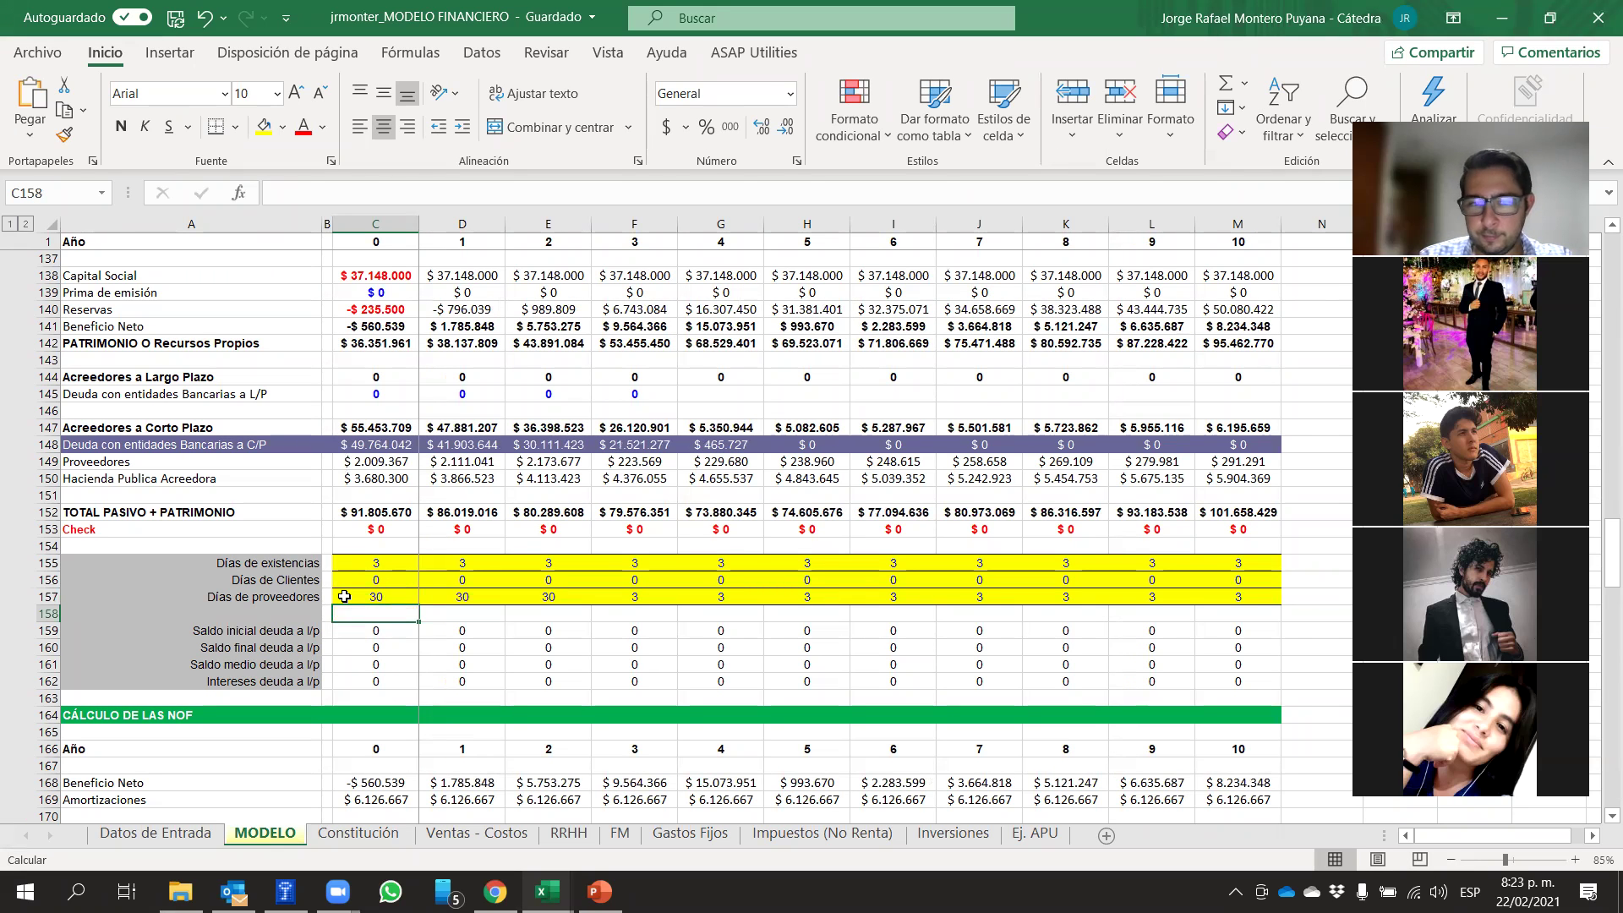
Set Días de proveedores for year 0 to 0 in cell C157
{"action": "left_click", "coordinate": [344, 596]}
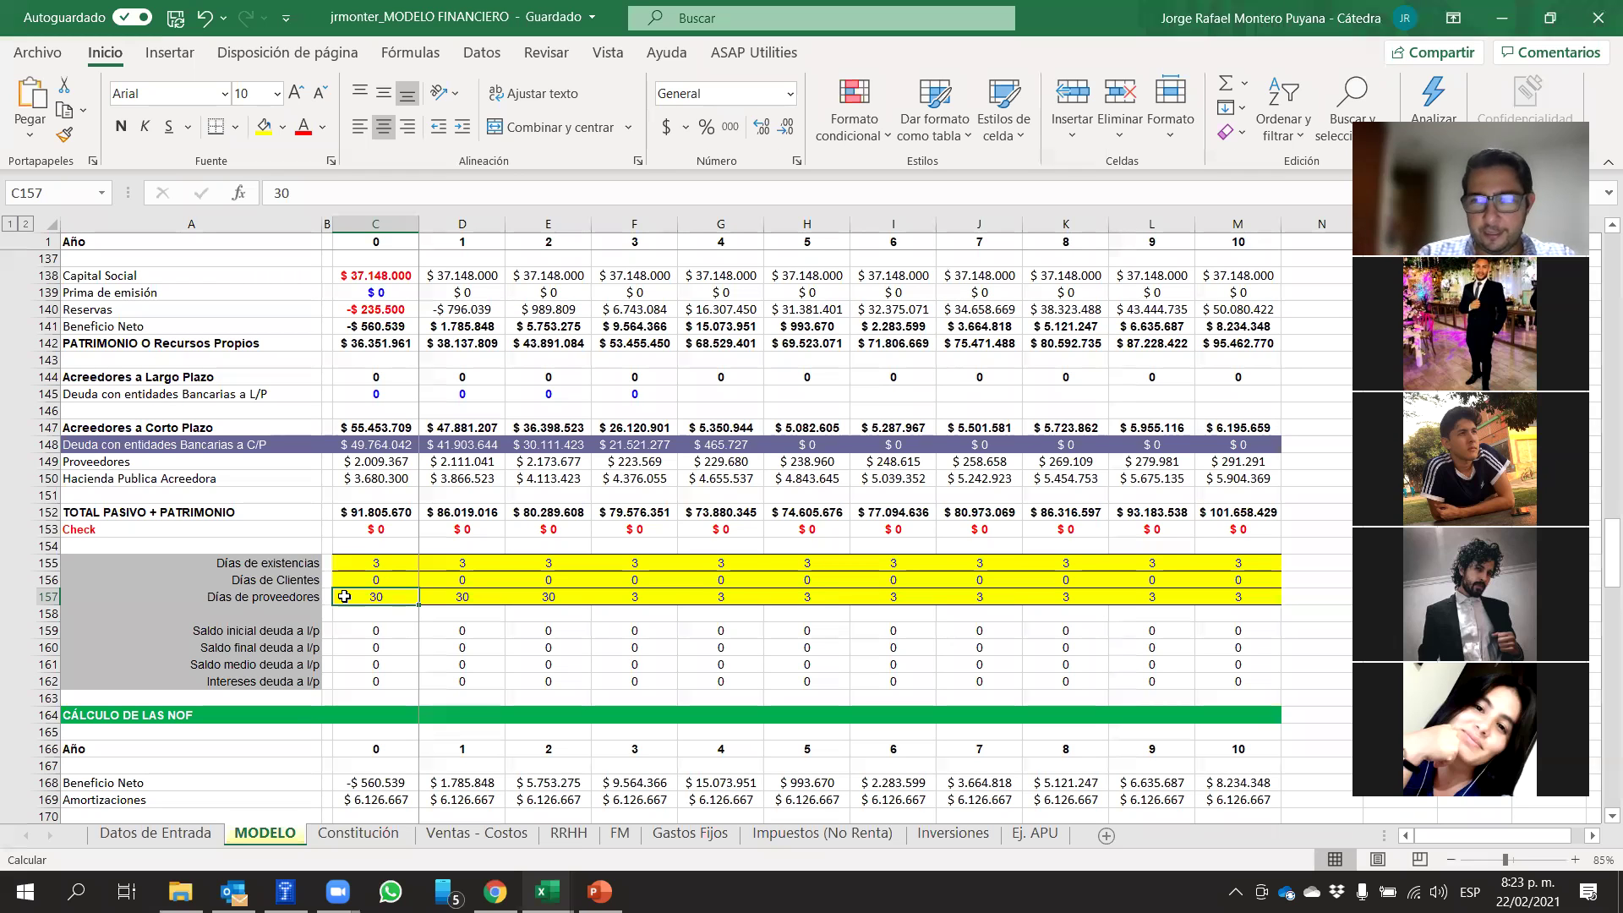
{"action": "key", "text": "Up"}
{"action": "key", "text": "Up"}
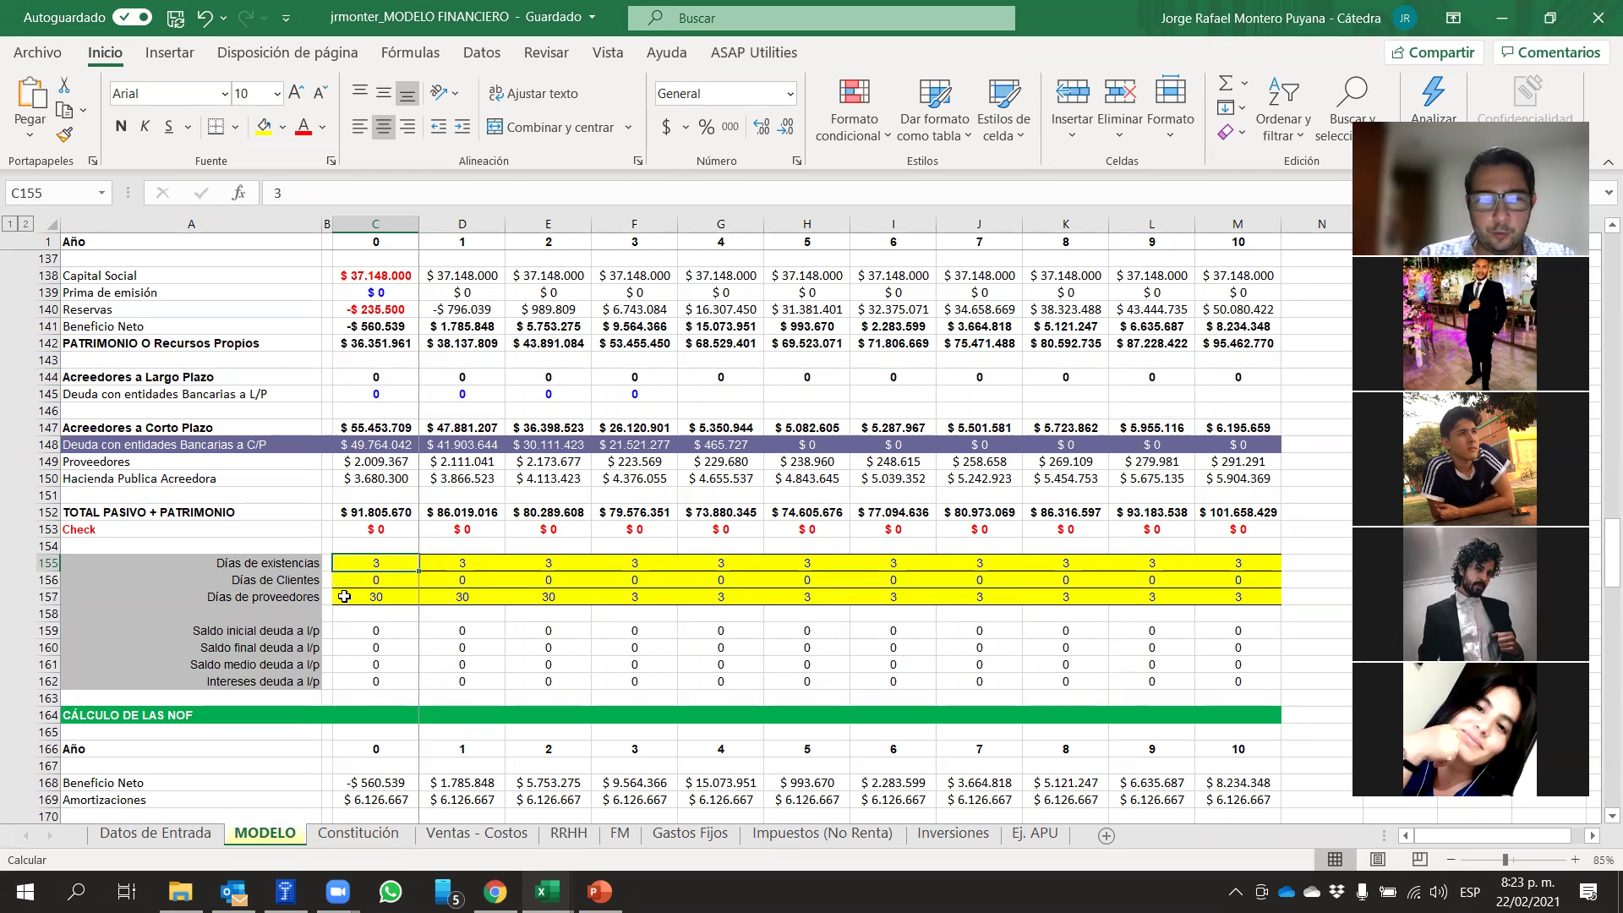
{"action": "key", "text": "Down"}
{"action": "key", "text": "Down"}
{"action": "key", "text": "Right"}
{"action": "key", "text": "Left"}
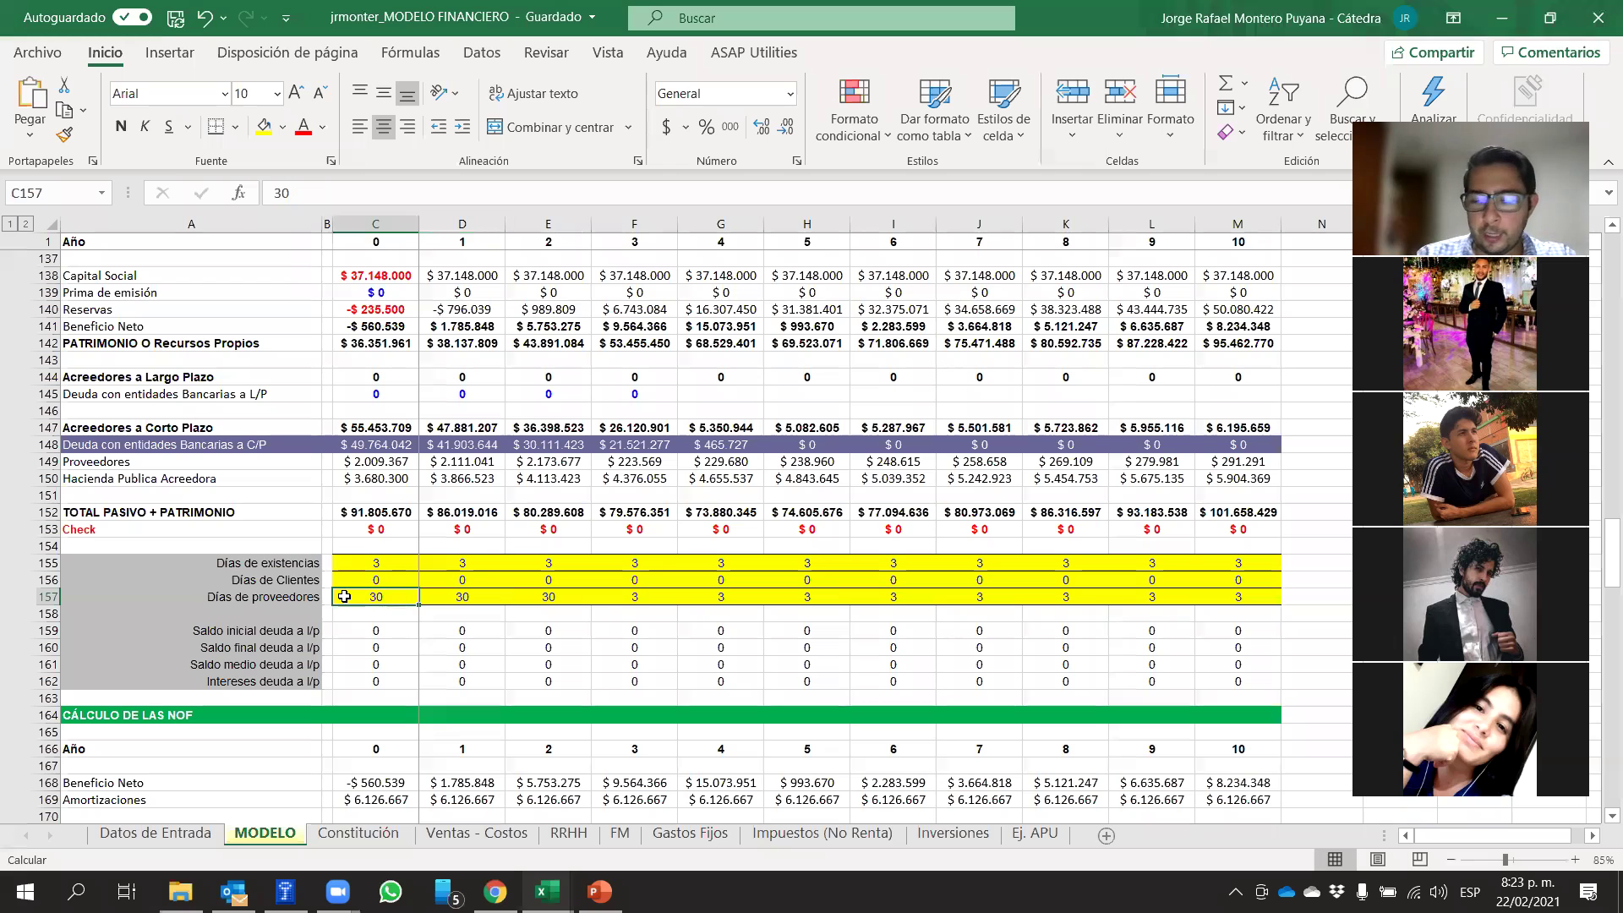
{"action": "type", "text": "0"}
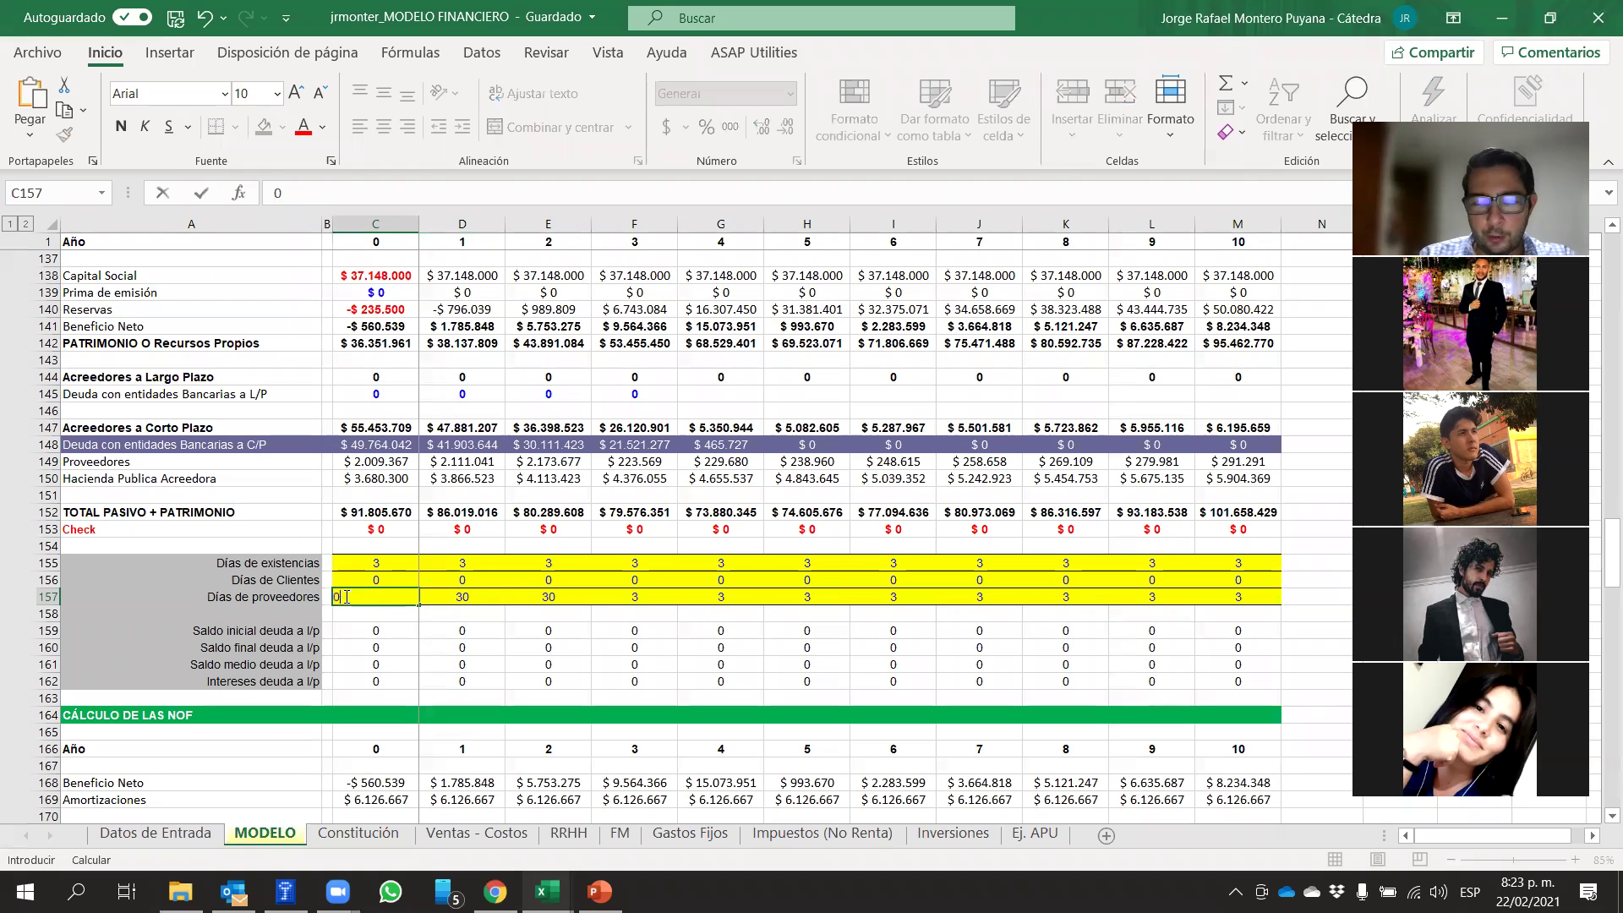
{"action": "key", "text": "Right"}
Examine the Días de proveedores cells in row 157 across years 1 to 10, checking which are linked to the preceding year
{"action": "key", "text": "Right"}
{"action": "key", "text": "Right"}
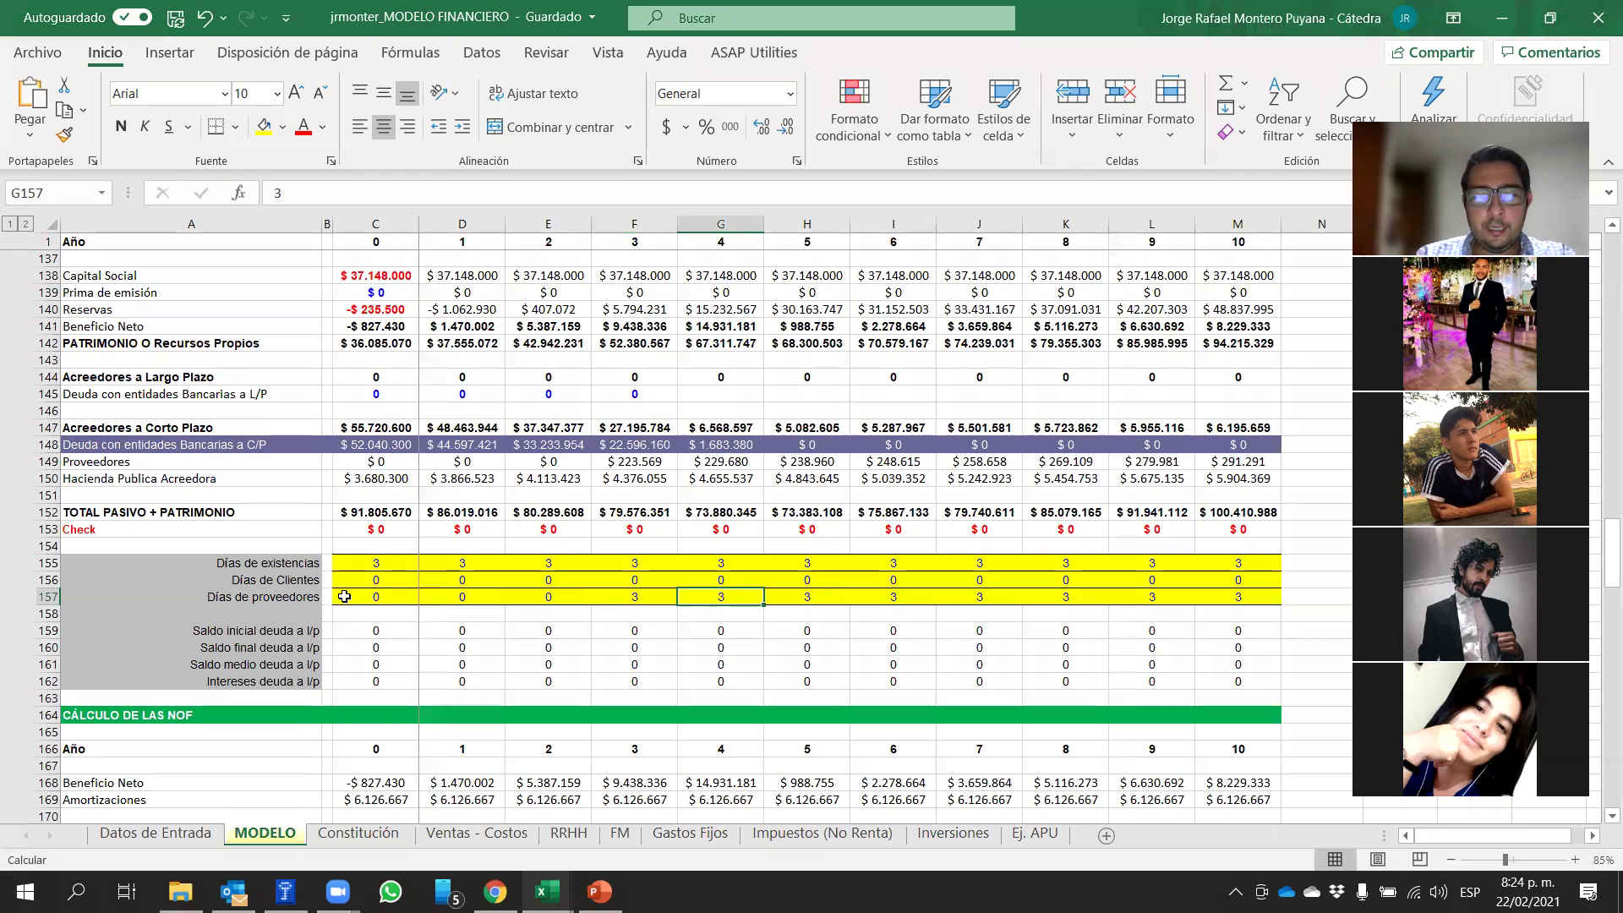
{"action": "key", "text": "Left"}
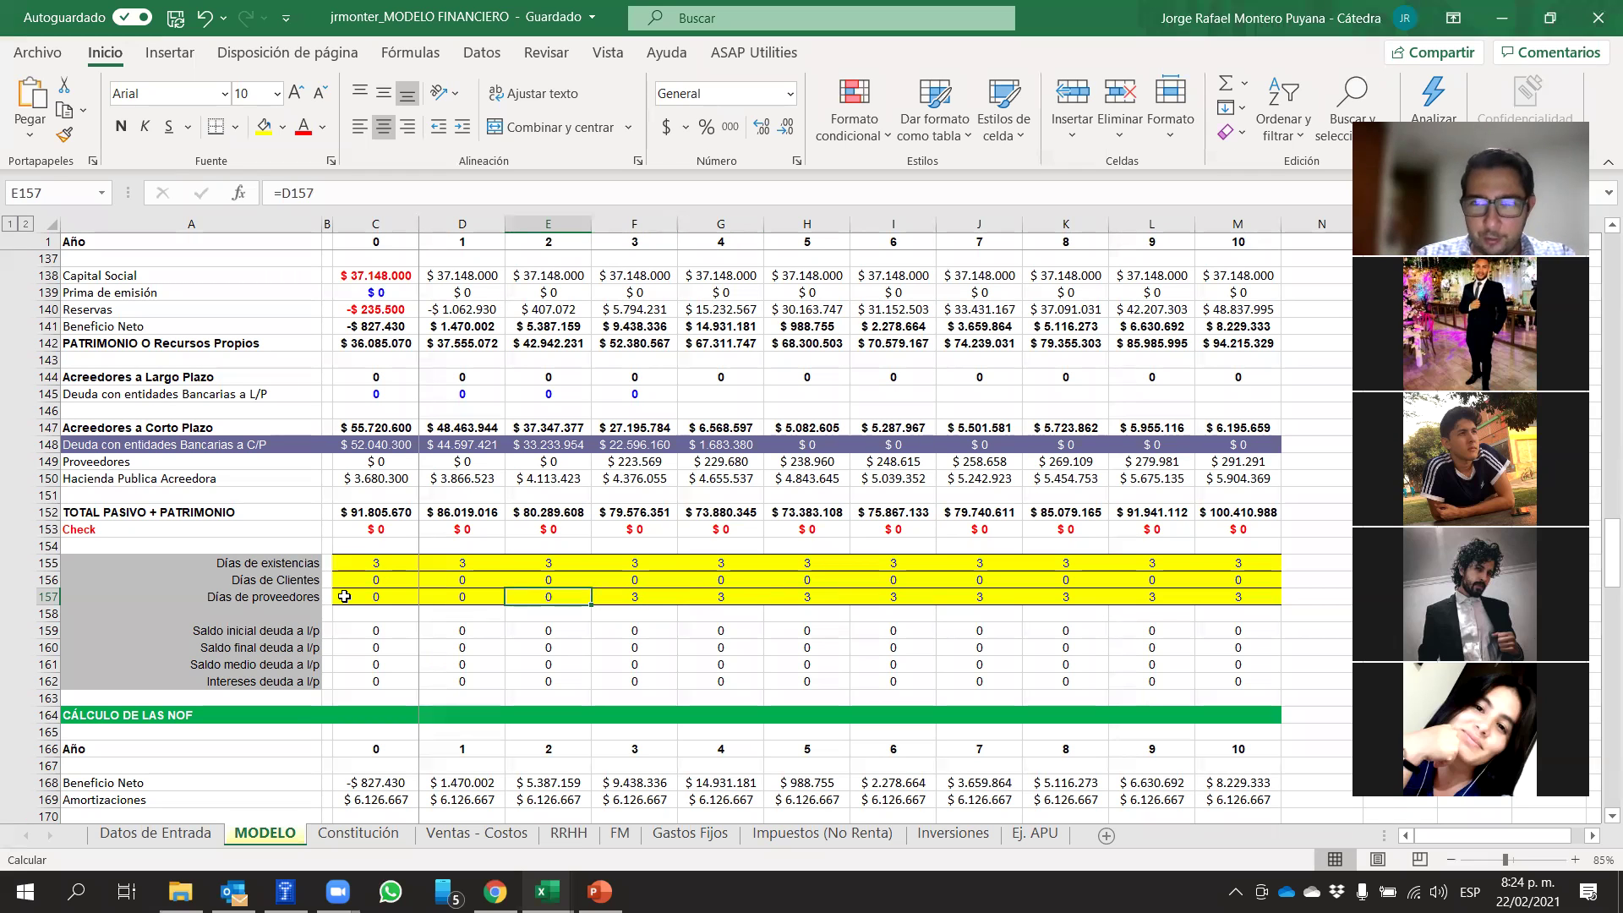
{"action": "key", "text": "Left"}
{"action": "key", "text": "Right"}
{"action": "key", "text": "Right"}
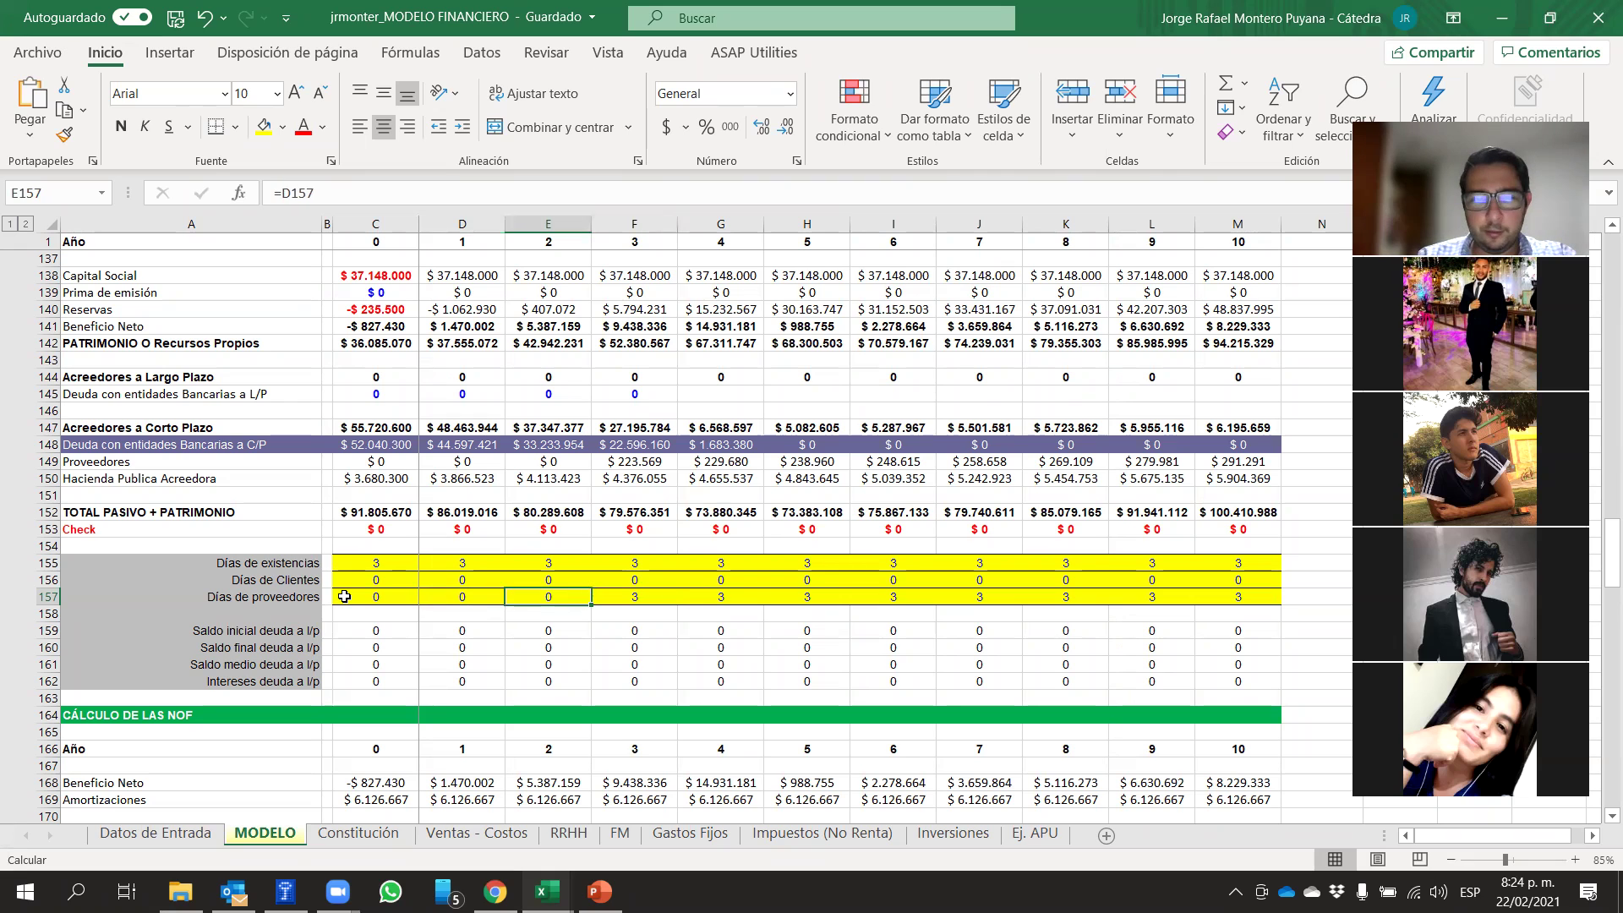
{"action": "key", "text": "Right"}
{"action": "key", "text": "Right"}
{"action": "key", "text": "Right"}
{"action": "key", "text": "Right"}
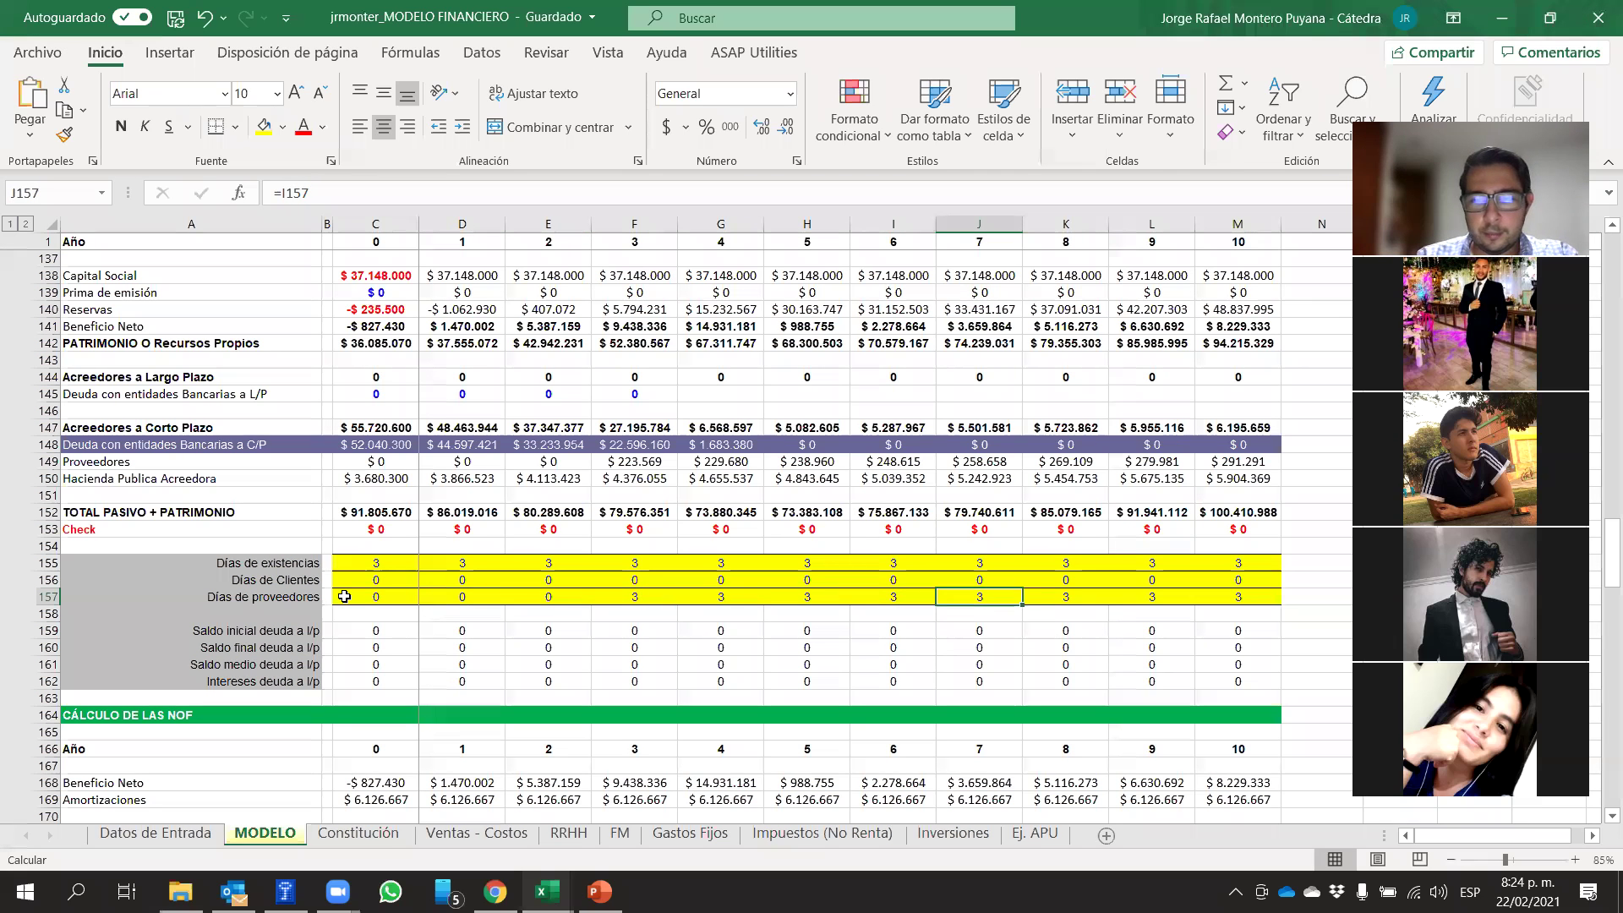
{"action": "key", "text": "Right"}
{"action": "key", "text": "Right"}
{"action": "key", "text": "Right"}
{"action": "key", "text": "Right"}
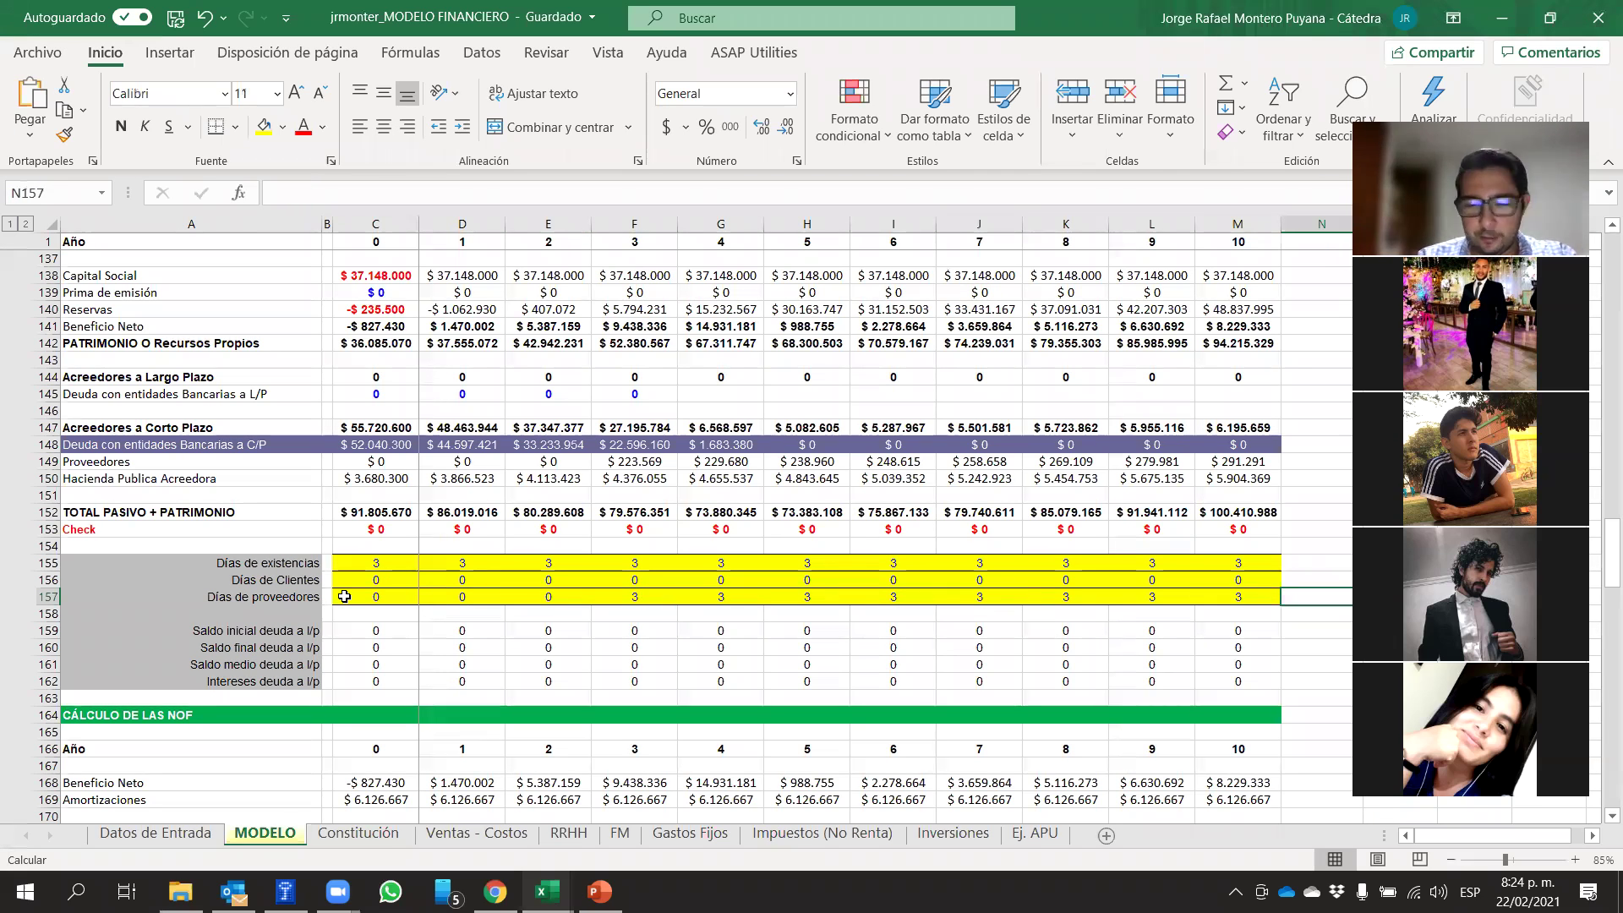
{"action": "key", "text": "Left"}
{"action": "key", "text": "Left"}
{"action": "key", "text": "Left"}
{"action": "key", "text": "Left"}
{"action": "key", "text": "Left"}
{"action": "key", "text": "Left"}
{"action": "key", "text": "Left"}
{"action": "key", "text": "Left"}
{"action": "key", "text": "Left"}
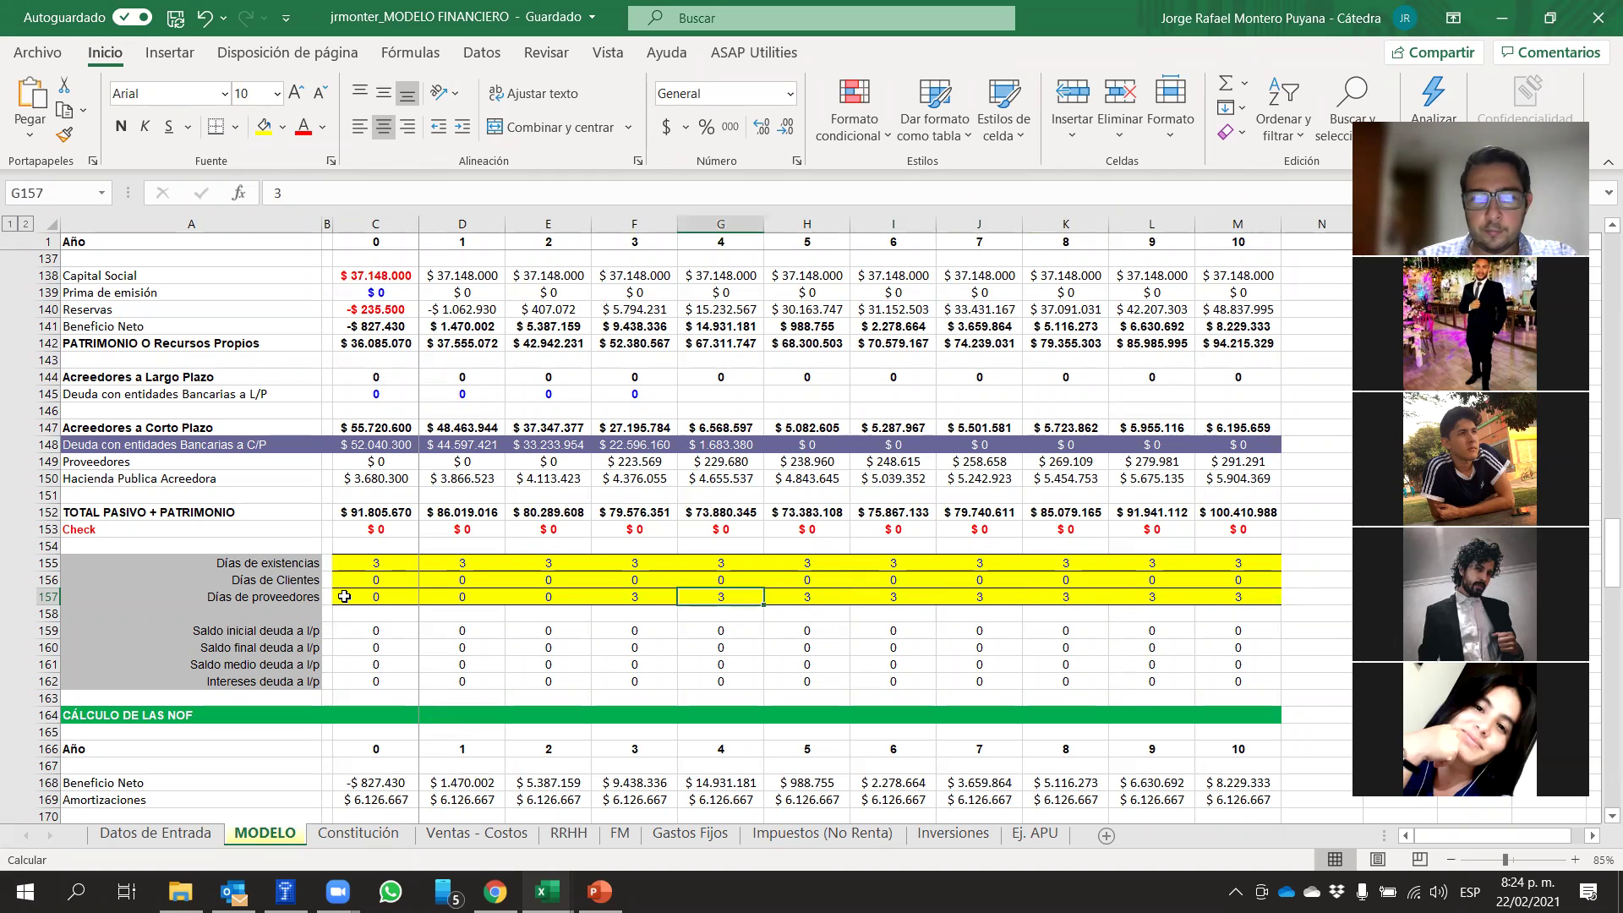
{"action": "key", "text": "Right"}
{"action": "key", "text": "Right"}
{"action": "key", "text": "Right"}
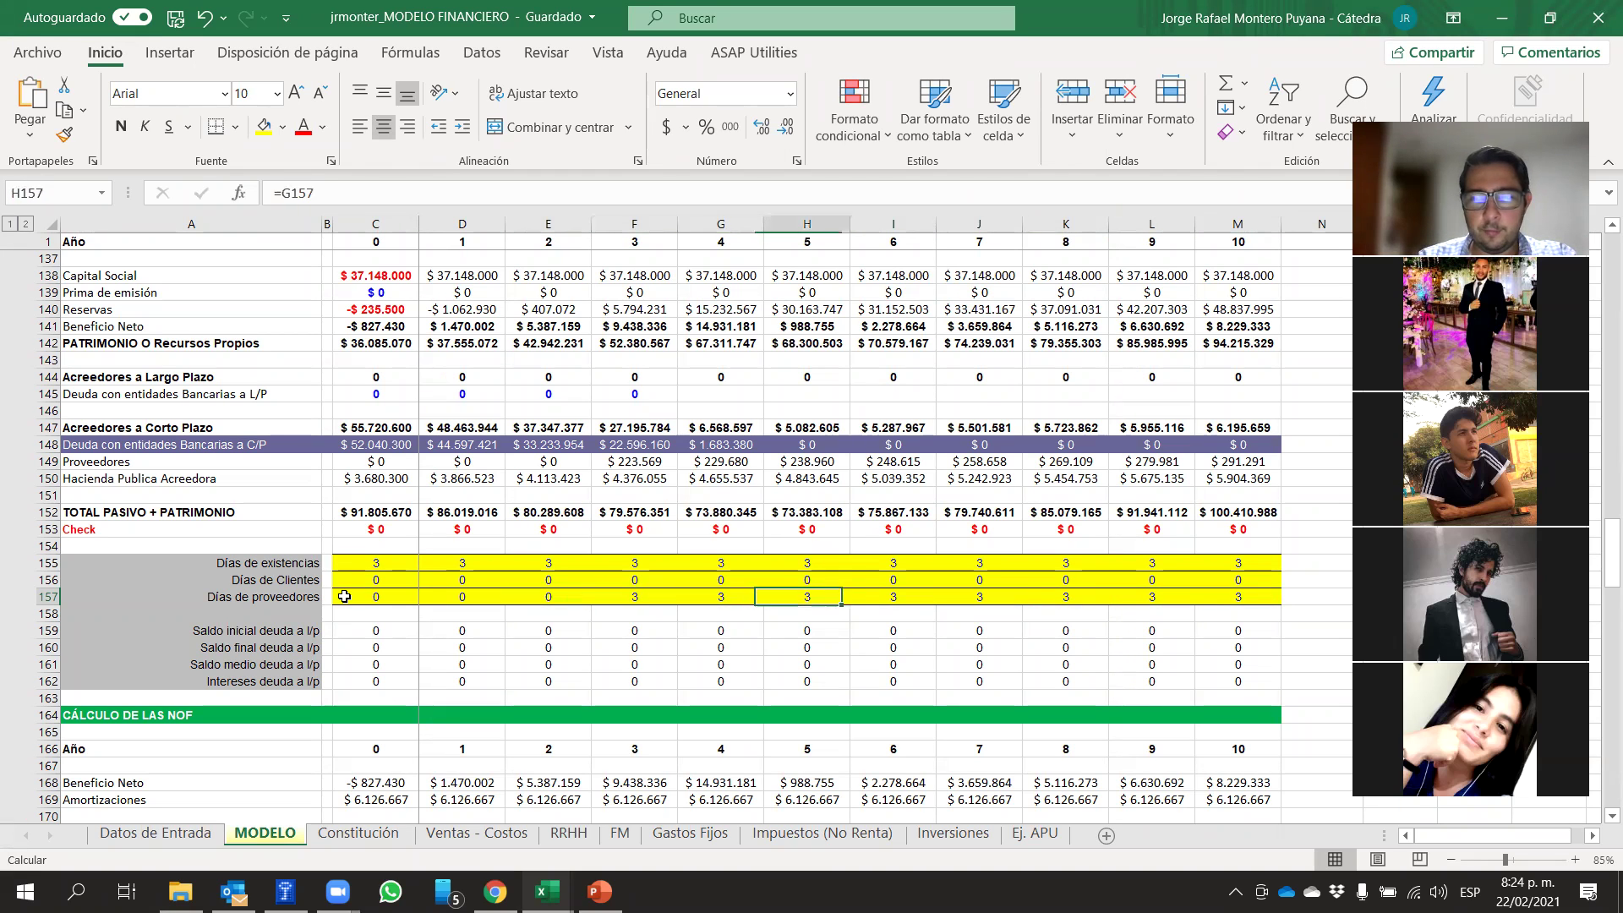